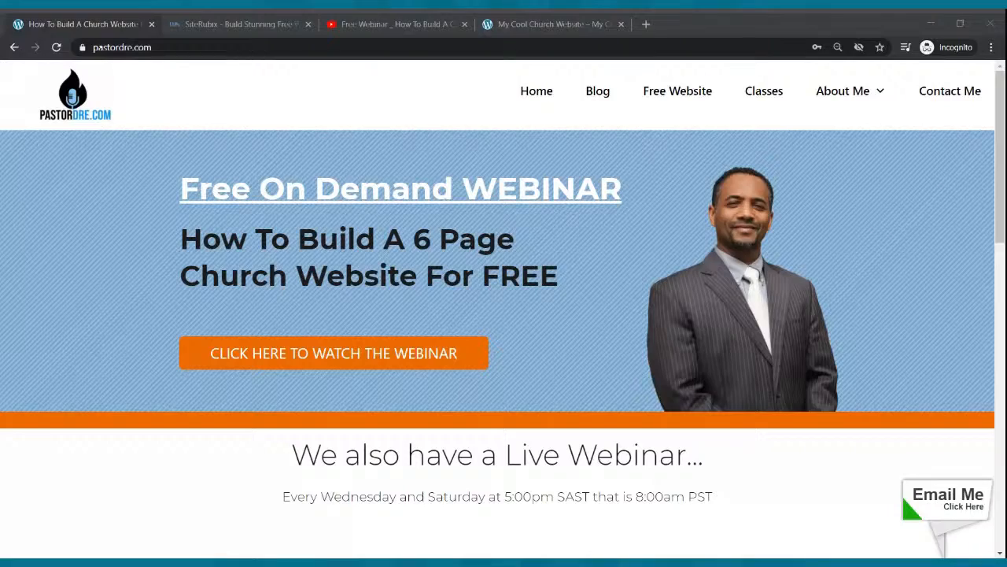
Step: Review The Cool Church example home page's sections, then go to its Live Webcast page
{"action": "left_click", "coordinate": [580, 22]}
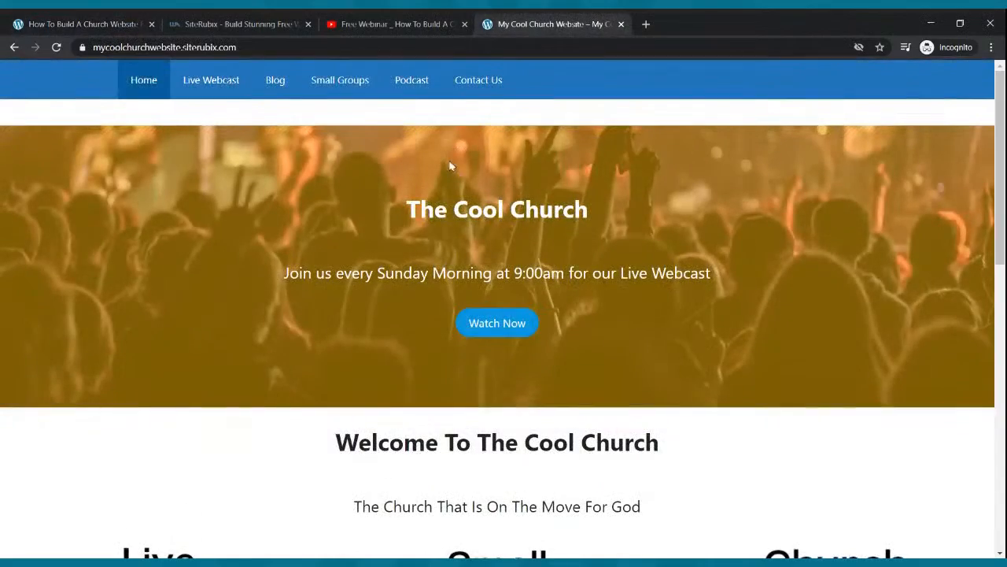
{"action": "scroll", "coordinate": [508, 196], "scroll_direction": "down", "scroll_amount": 5}
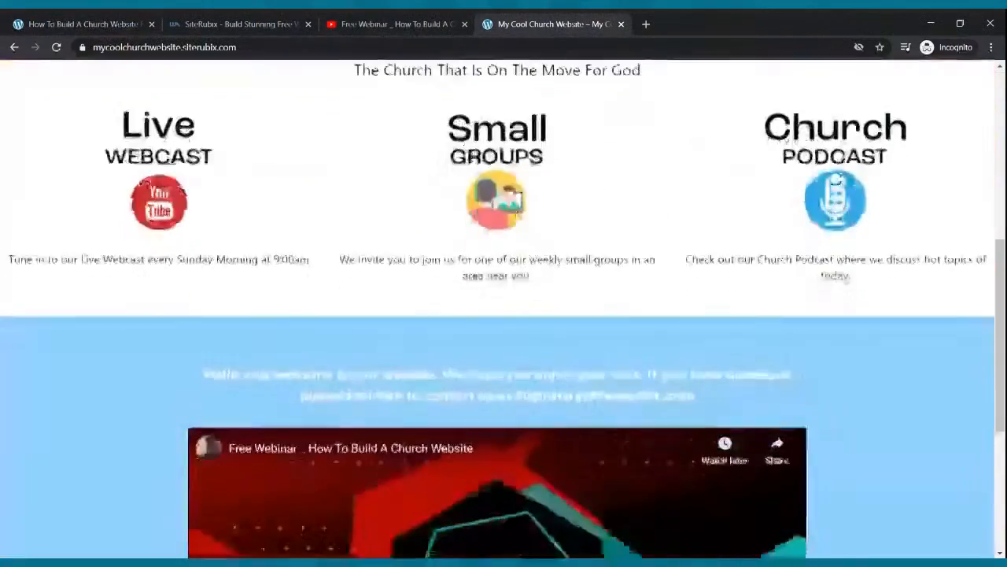
{"action": "scroll", "coordinate": [511, 196], "scroll_direction": "down", "scroll_amount": 3}
{"action": "scroll", "coordinate": [504, 184], "scroll_direction": "up", "scroll_amount": 8}
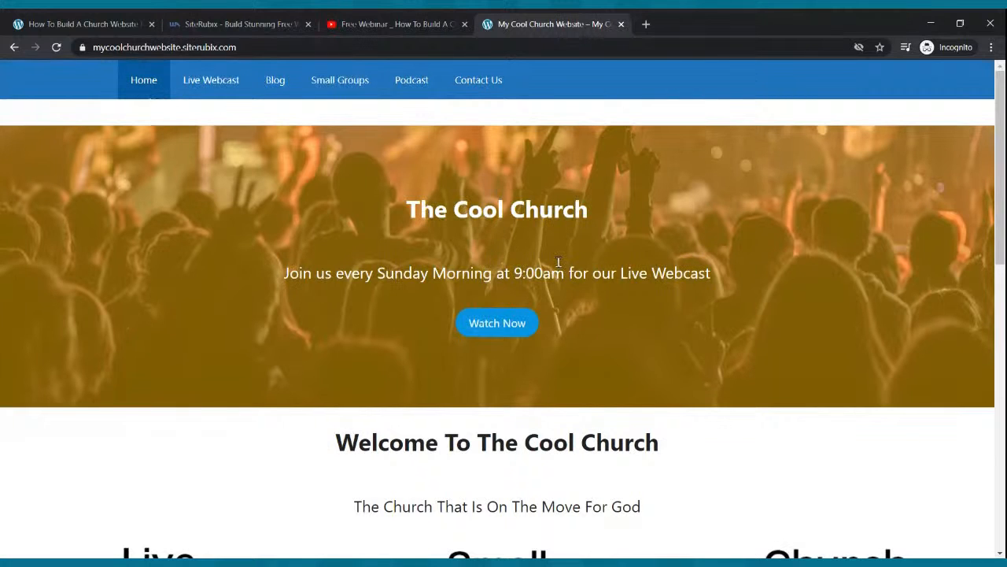
{"action": "scroll", "coordinate": [662, 306], "scroll_direction": "down", "scroll_amount": 1}
{"action": "scroll", "coordinate": [666, 282], "scroll_direction": "up", "scroll_amount": 1}
{"action": "scroll", "coordinate": [550, 289], "scroll_direction": "down", "scroll_amount": 2}
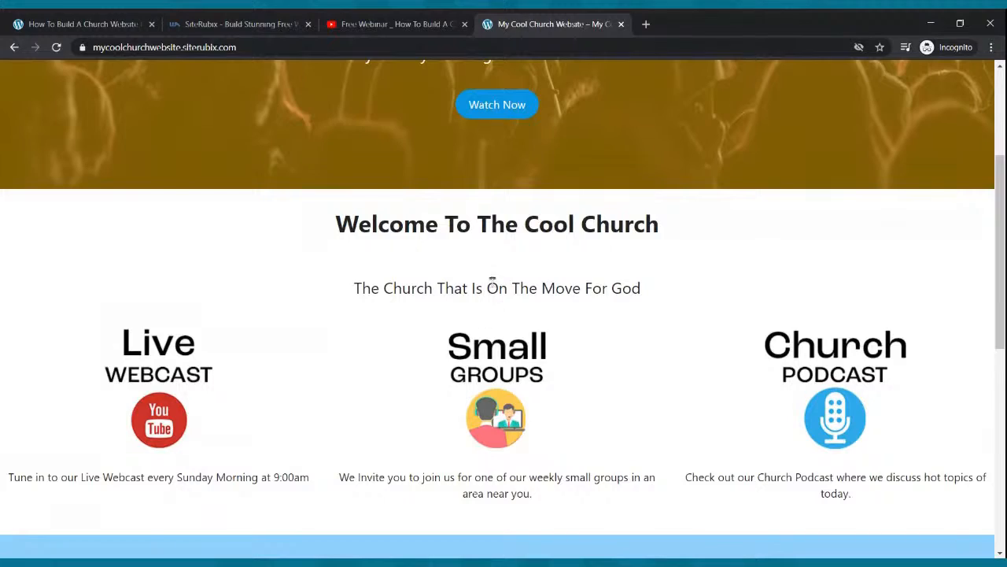
{"action": "scroll", "coordinate": [596, 249], "scroll_direction": "down", "scroll_amount": 4}
{"action": "scroll", "coordinate": [582, 247], "scroll_direction": "down", "scroll_amount": 2}
{"action": "scroll", "coordinate": [551, 321], "scroll_direction": "up", "scroll_amount": 1}
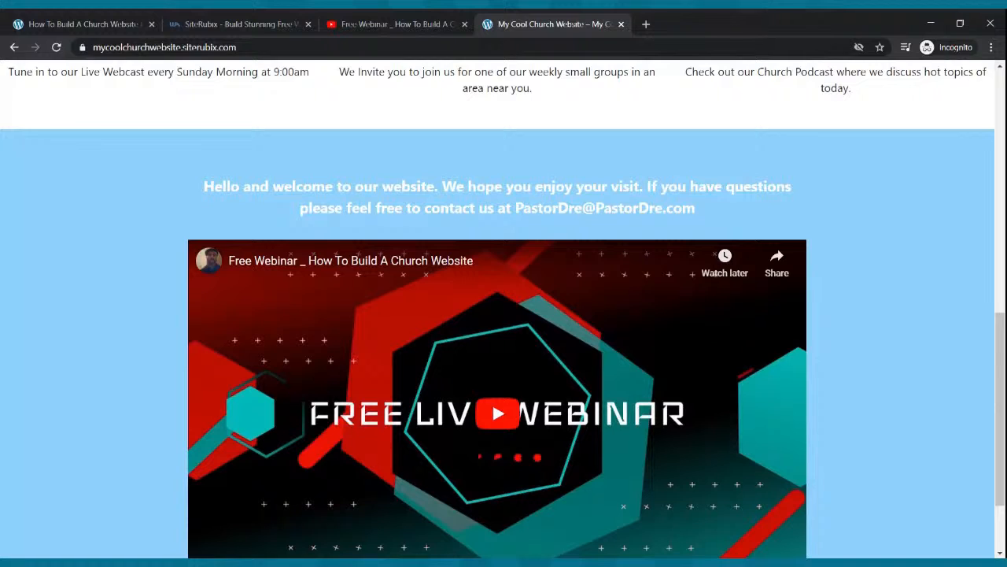
{"action": "scroll", "coordinate": [517, 296], "scroll_direction": "down", "scroll_amount": 2}
{"action": "scroll", "coordinate": [506, 275], "scroll_direction": "up", "scroll_amount": 9}
{"action": "scroll", "coordinate": [283, 173], "scroll_direction": "up", "scroll_amount": 1}
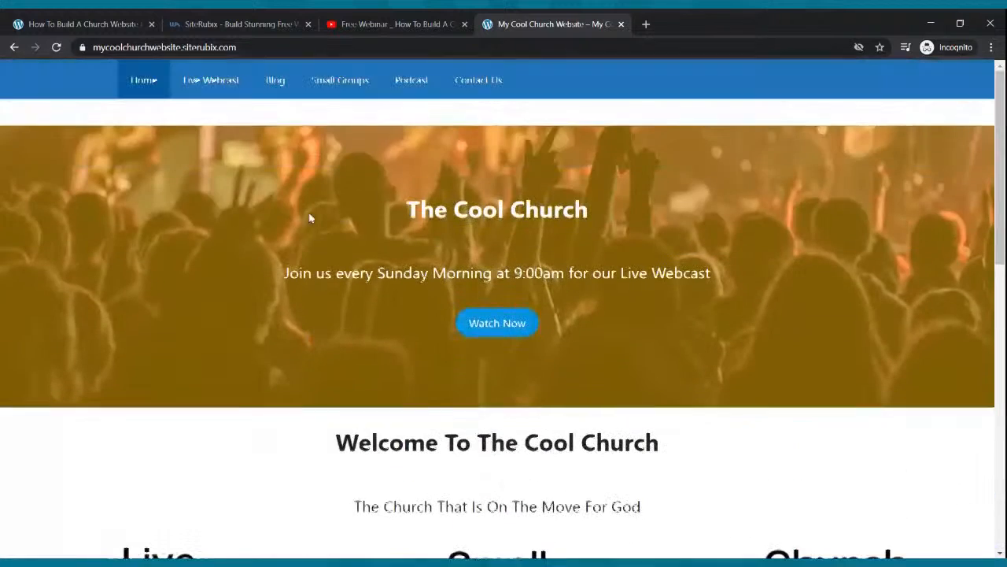
{"action": "left_click", "coordinate": [217, 84]}
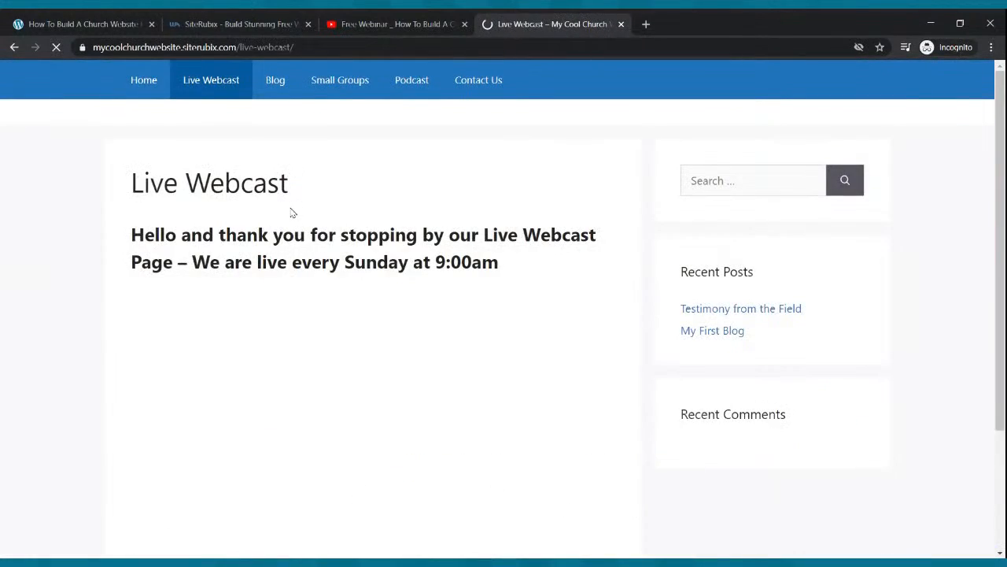
Step: Visit the Blog, Small Groups, Podcast, Contact Us and Home pages, then return to pastordre.com
{"action": "scroll", "coordinate": [337, 185], "scroll_direction": "down", "scroll_amount": 2}
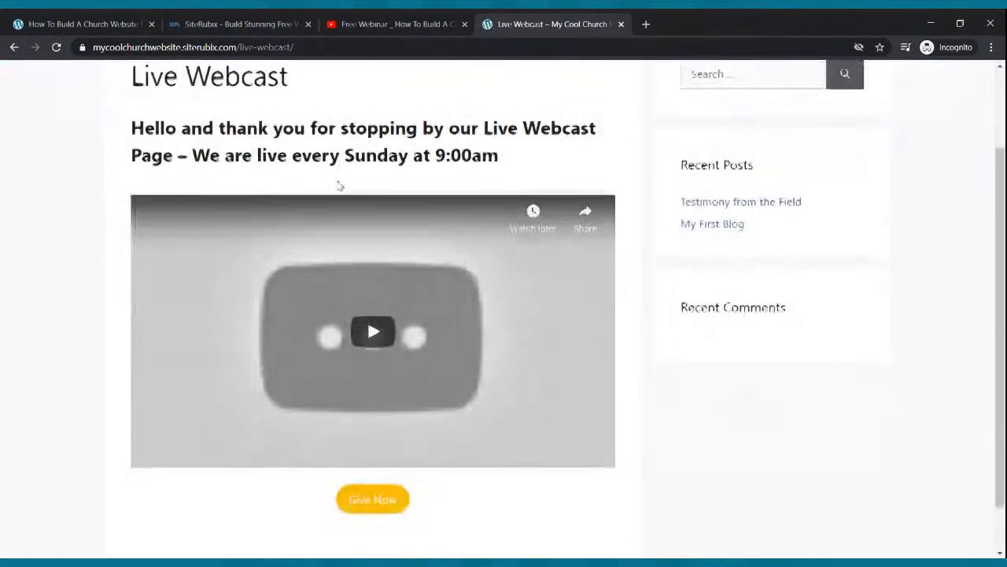
{"action": "scroll", "coordinate": [338, 185], "scroll_direction": "up", "scroll_amount": 2}
{"action": "left_click", "coordinate": [280, 96]}
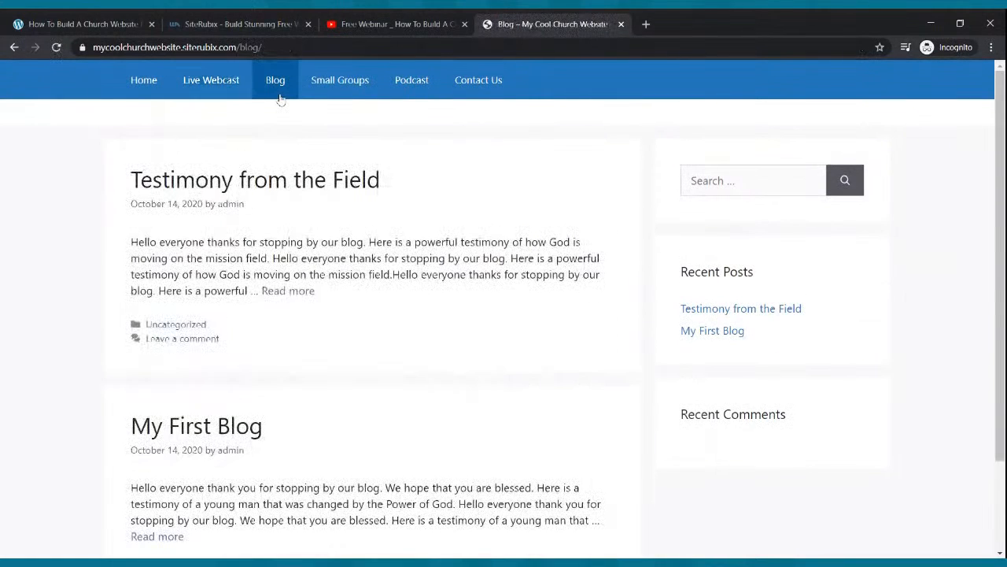
{"action": "left_click", "coordinate": [364, 80]}
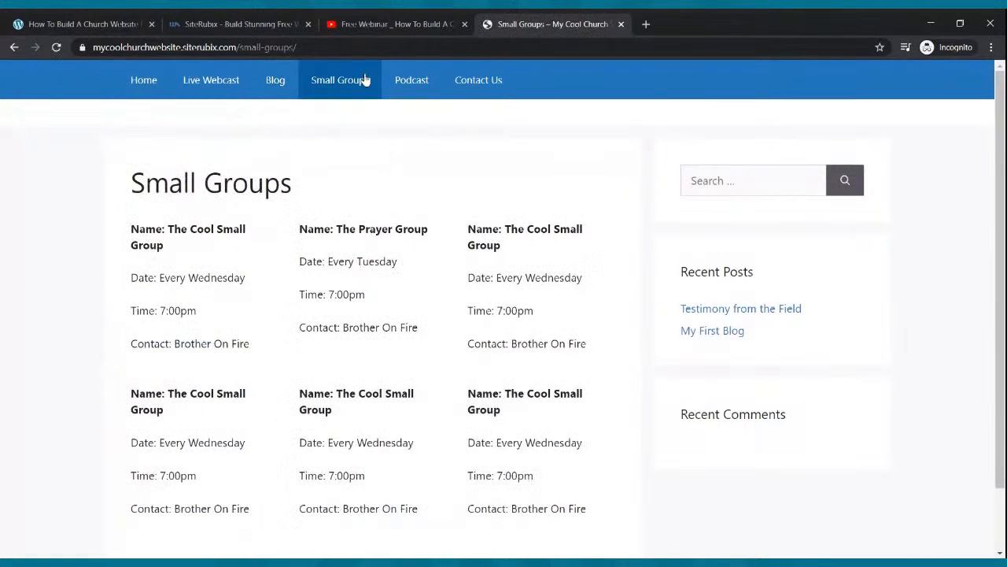
{"action": "left_click", "coordinate": [406, 84]}
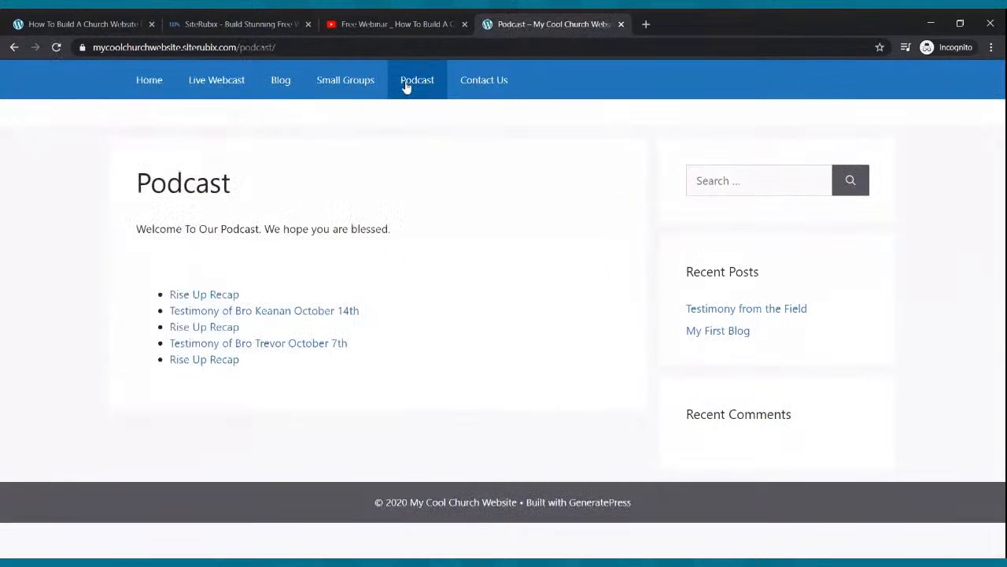
{"action": "left_click", "coordinate": [484, 81]}
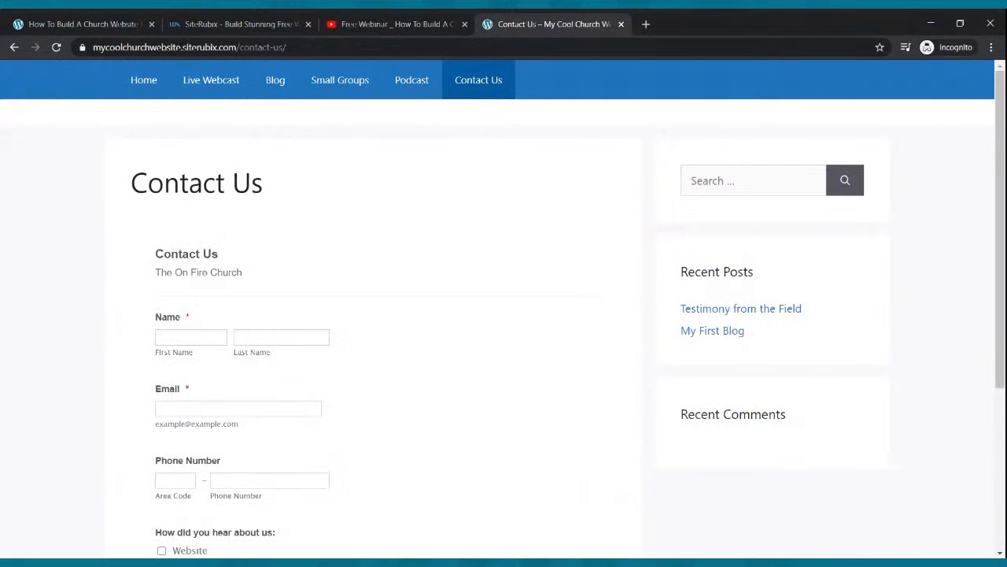
{"action": "left_click", "coordinate": [138, 78]}
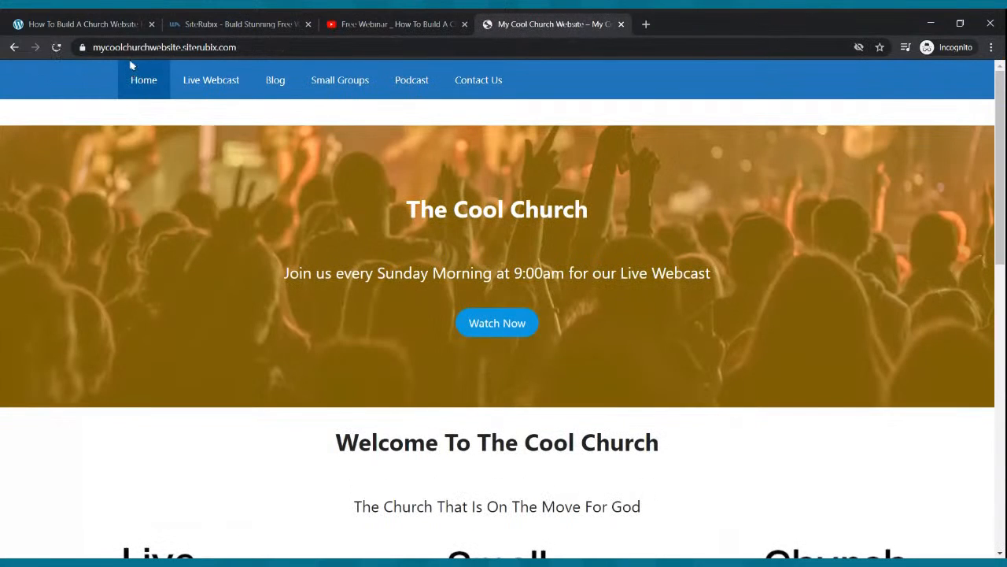
{"action": "left_click", "coordinate": [86, 26]}
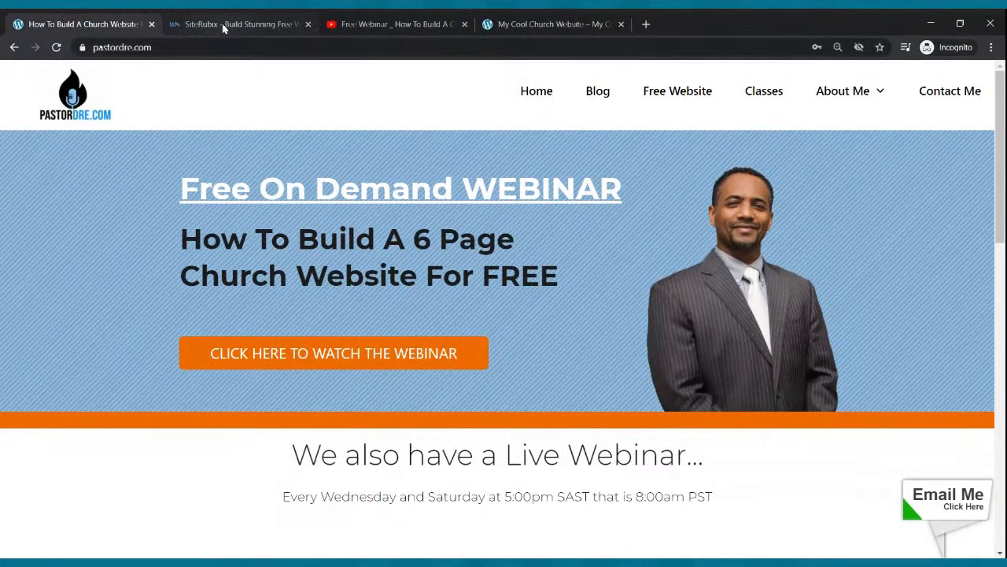
Step: Open pastordre.com's Free Website offer and close the old SiteRubix tab
{"action": "left_click", "coordinate": [675, 93]}
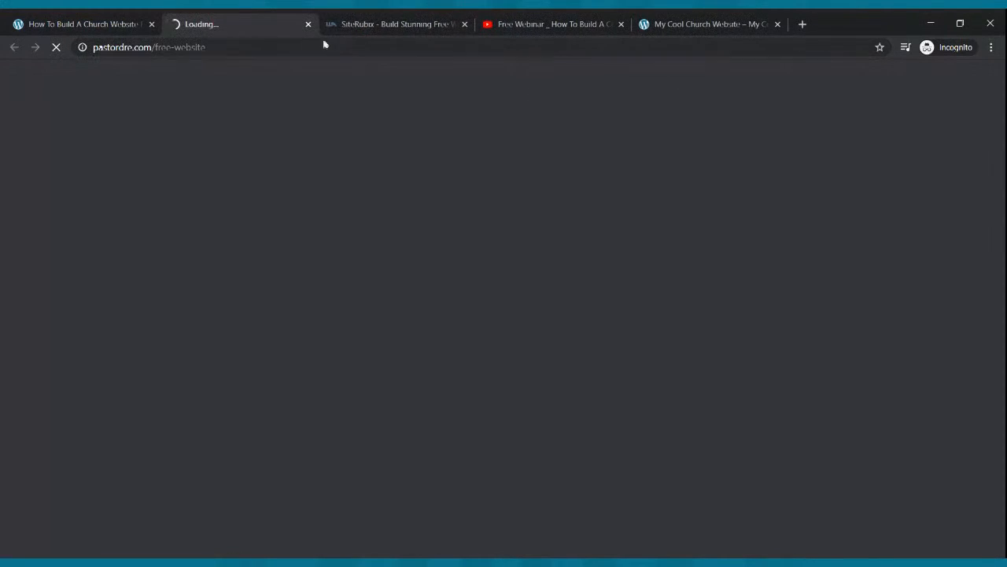
{"action": "left_click", "coordinate": [464, 23]}
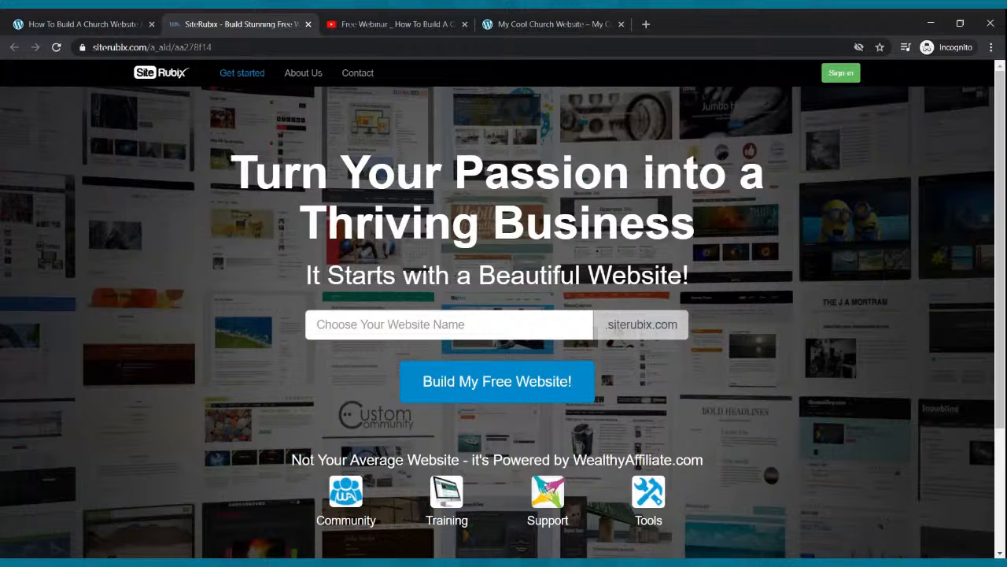
Step: Try the website names theonfirechurch and theradicalchurch, both unavailable
{"action": "left_click", "coordinate": [479, 330]}
{"action": "type", "text": "th"}
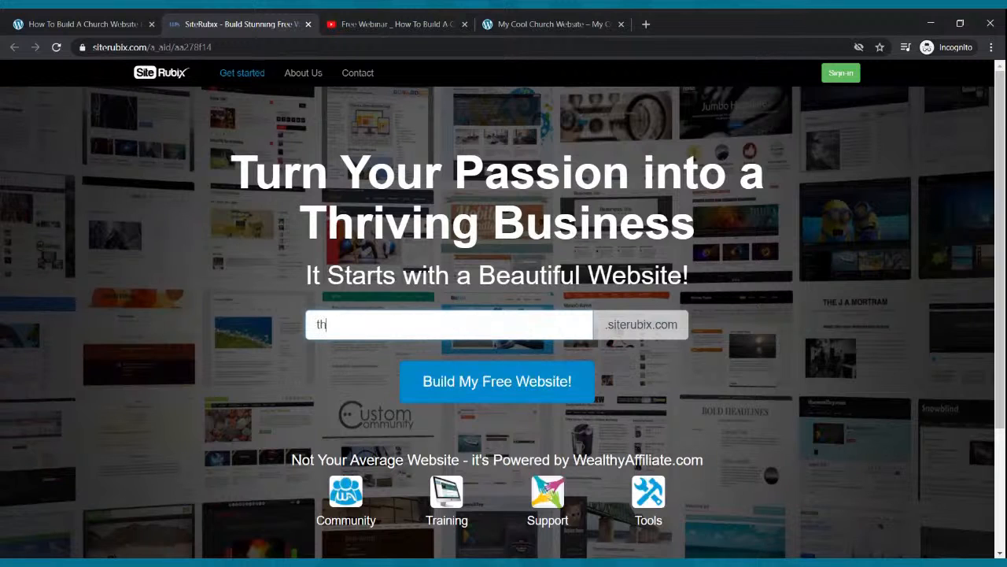
{"action": "type", "text": "eonfirechurch"}
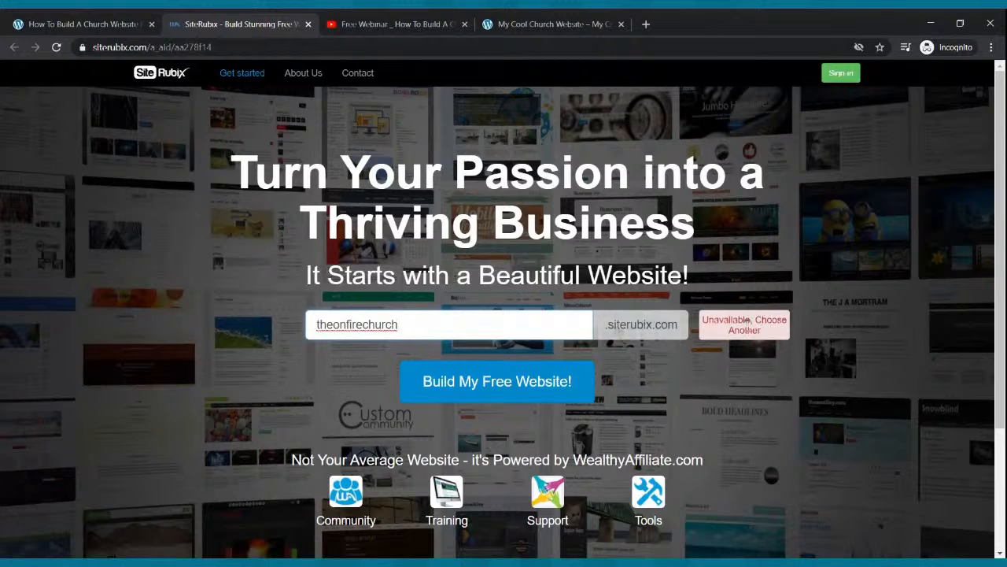
{"action": "left_click_drag", "start_coordinate": [401, 326], "coordinate": [305, 323]}
{"action": "type", "text": "thea"}
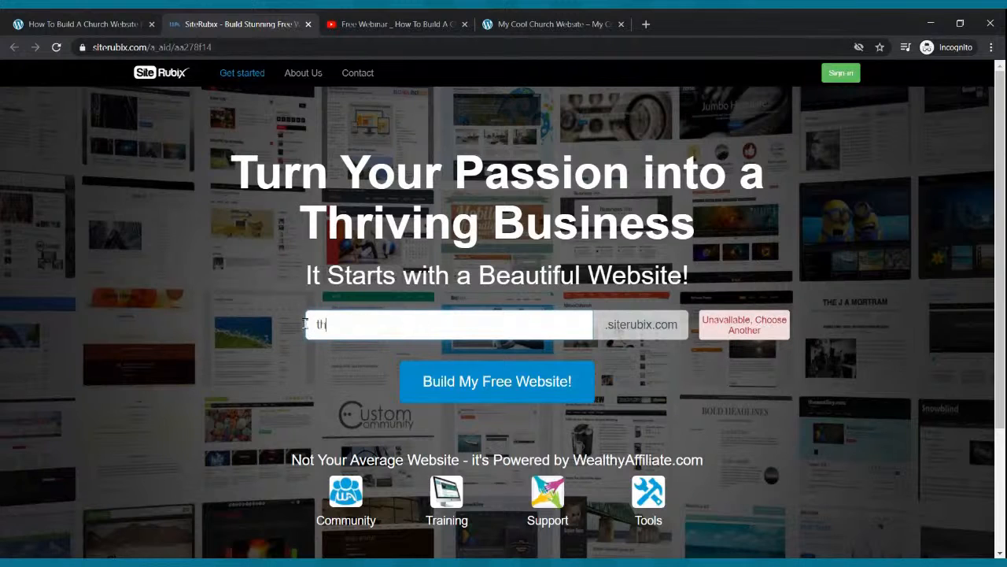
{"action": "key", "text": "BackSpace"}
{"action": "type", "text": "radicald"}
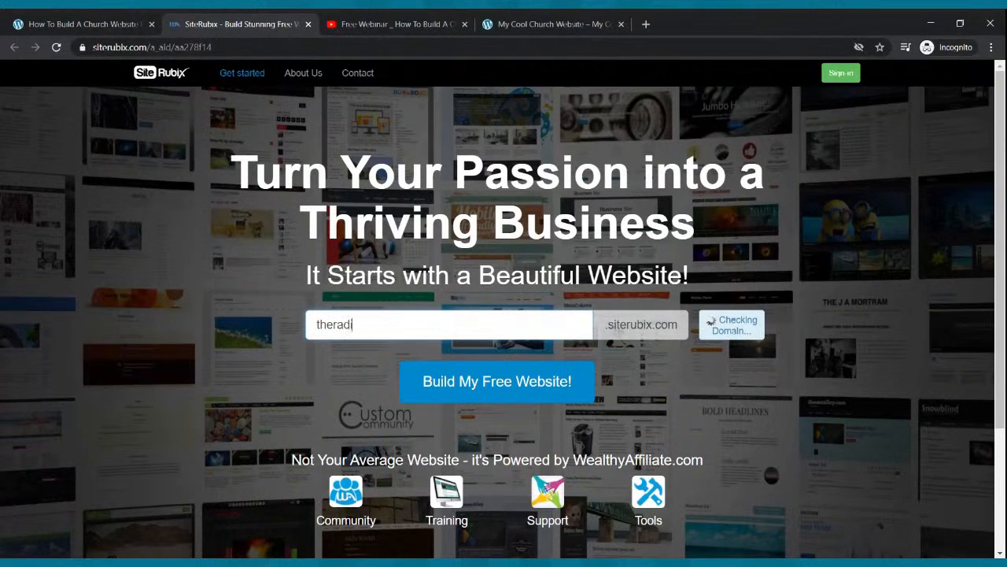
{"action": "key", "text": "BackSpace"}
{"action": "key", "text": "BackSpace"}
{"action": "type", "text": "lchurch"}
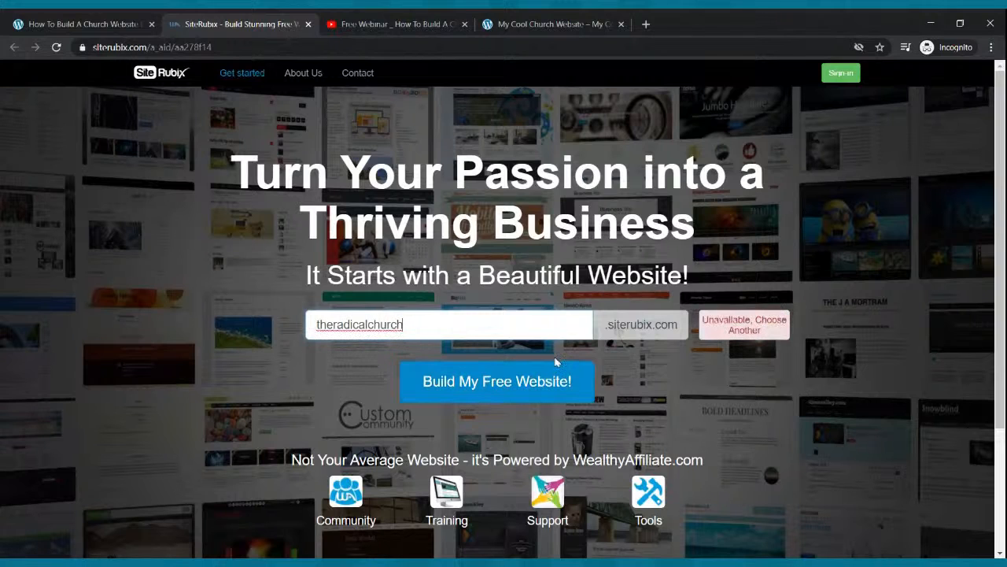
Step: Replace the name with webinarwebsite, placing the cursor between webinar and website
{"action": "left_click_drag", "start_coordinate": [468, 322], "coordinate": [291, 324]}
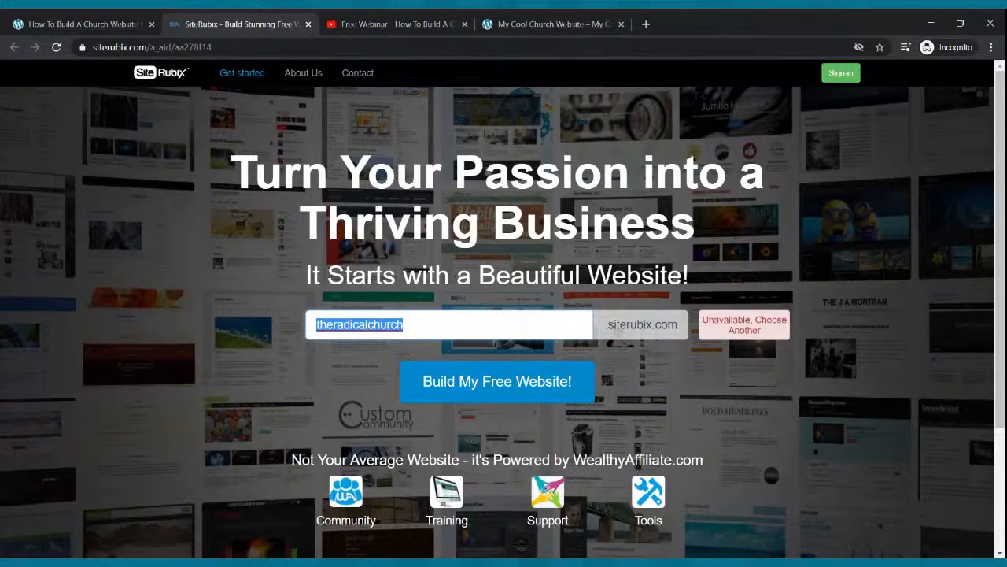
{"action": "type", "text": "webinar"}
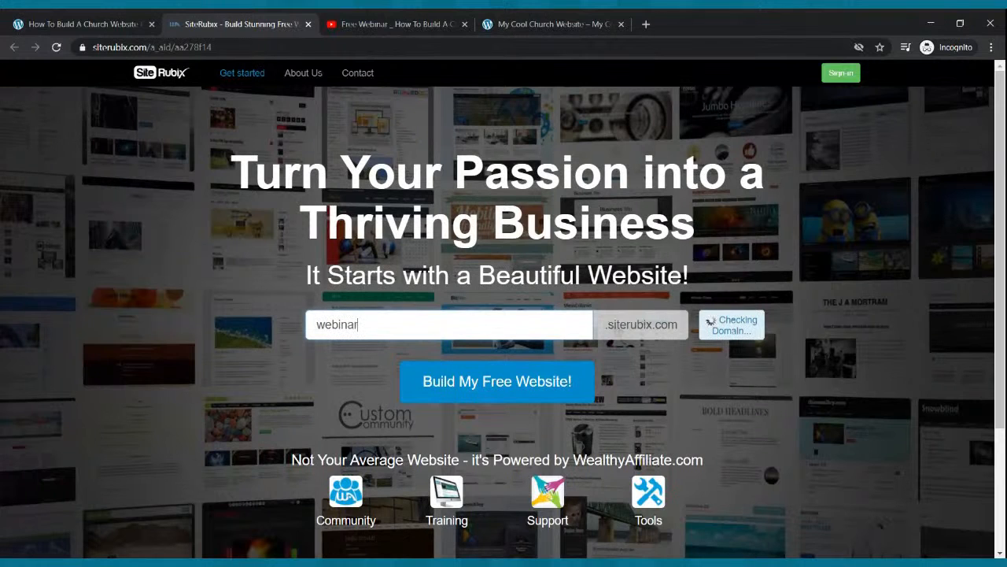
{"action": "type", "text": "website"}
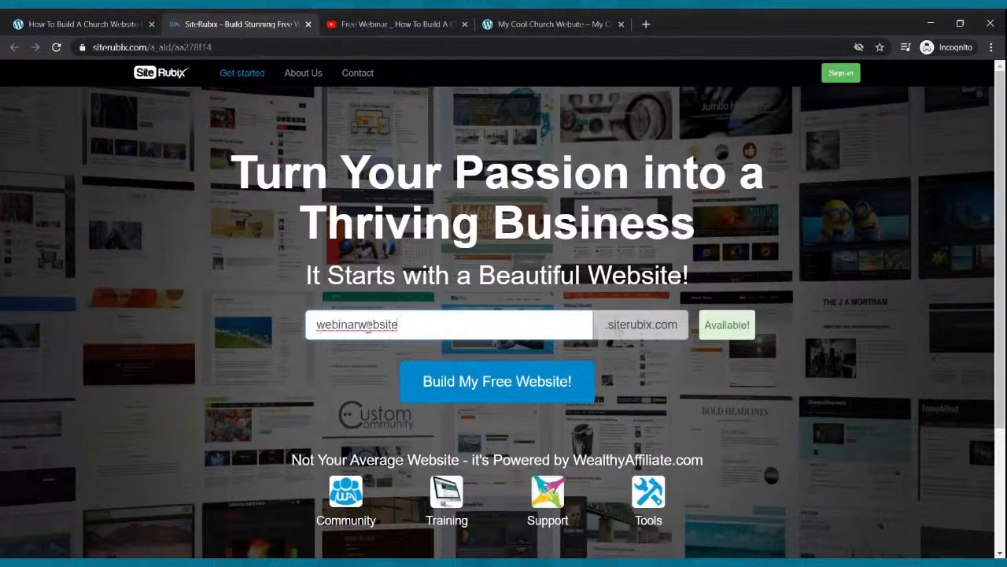
{"action": "left_click", "coordinate": [360, 323]}
Step: Make the name webinarchurchwebsite and submit it with Build My Free Website!
{"action": "type", "text": "church"}
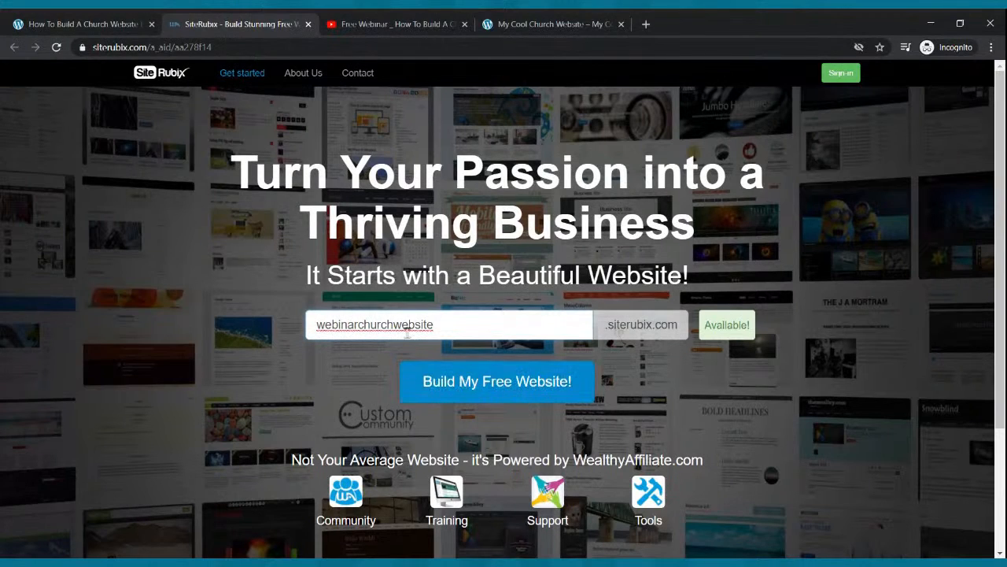
{"action": "left_click", "coordinate": [460, 381]}
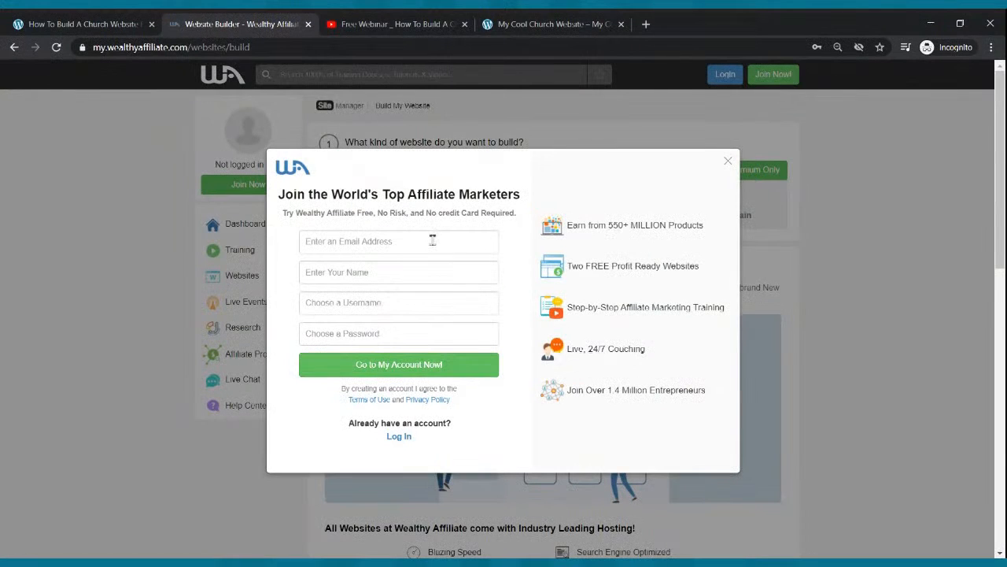
Step: Go through the join form's email, name, username and password fields without completing them
{"action": "left_click", "coordinate": [410, 240]}
{"action": "left_click", "coordinate": [391, 276]}
{"action": "left_click", "coordinate": [397, 303]}
{"action": "left_click", "coordinate": [395, 333]}
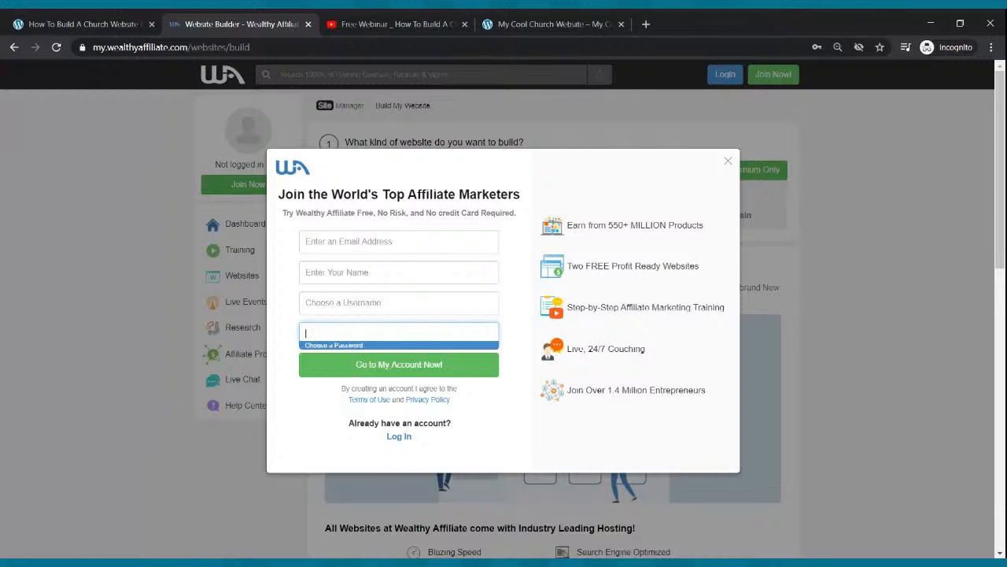
{"action": "left_click", "coordinate": [939, 116]}
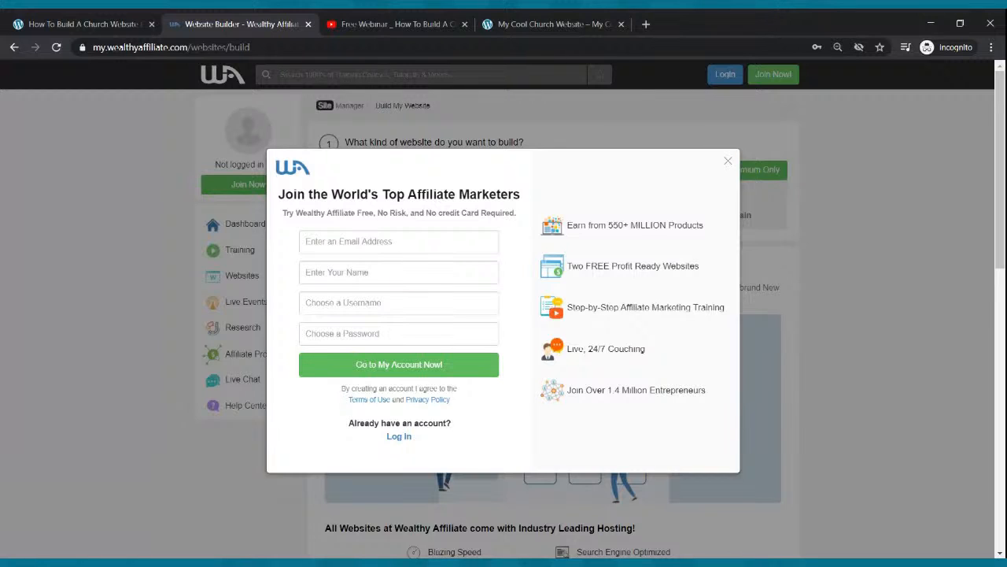
{"action": "left_click", "coordinate": [367, 238]}
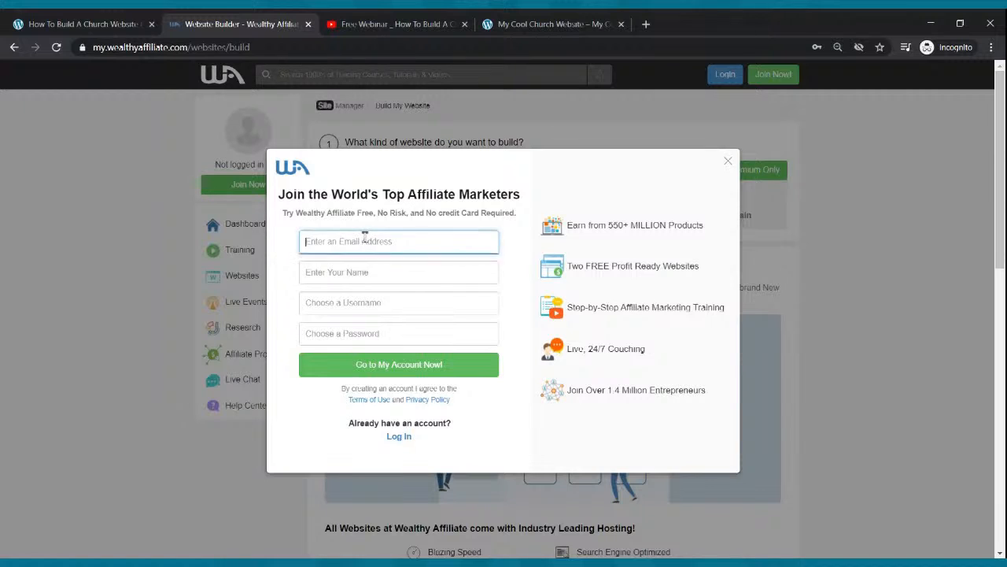
{"action": "left_click", "coordinate": [376, 272]}
{"action": "left_click", "coordinate": [379, 304]}
{"action": "left_click", "coordinate": [380, 328]}
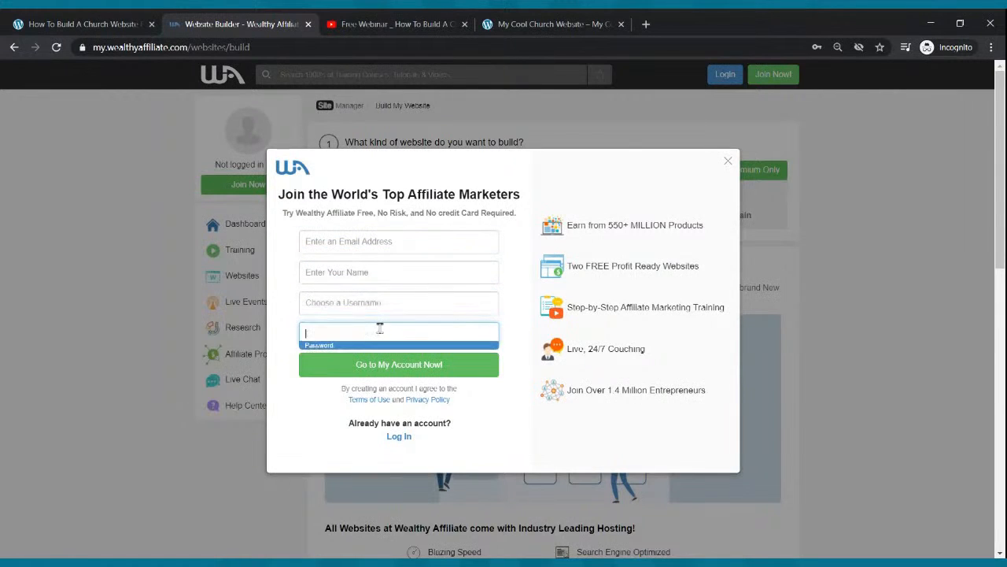
{"action": "left_click", "coordinate": [598, 439]}
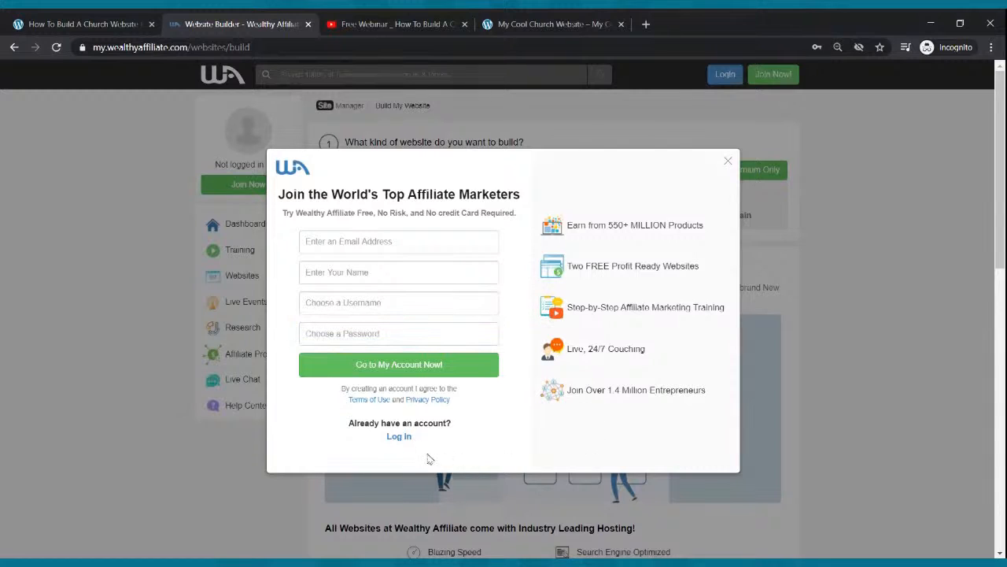
Step: Switch to Log In and sign in with the browser's saved e-mail and password
{"action": "left_click", "coordinate": [404, 441]}
{"action": "left_click", "coordinate": [399, 241]}
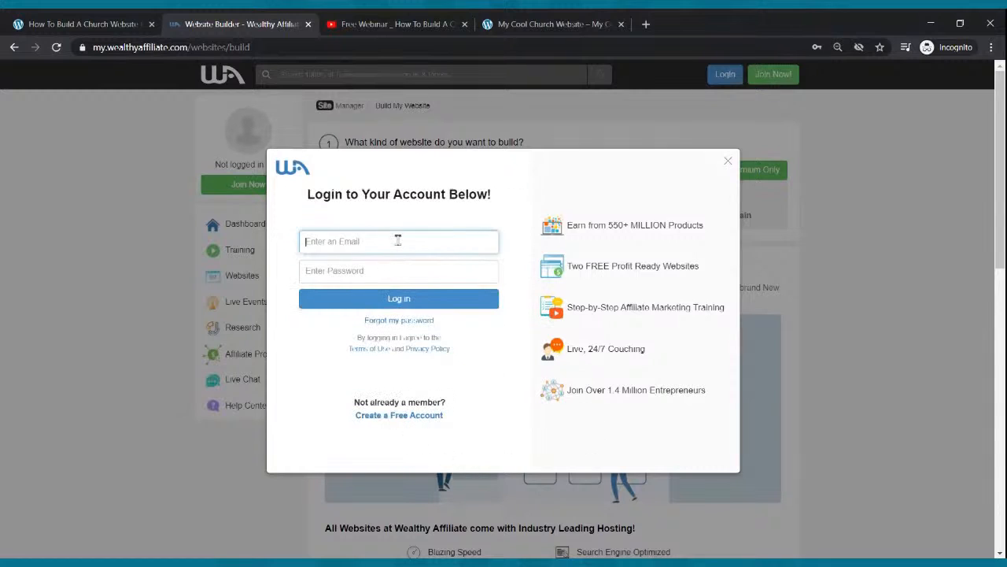
{"action": "left_click", "coordinate": [399, 298]}
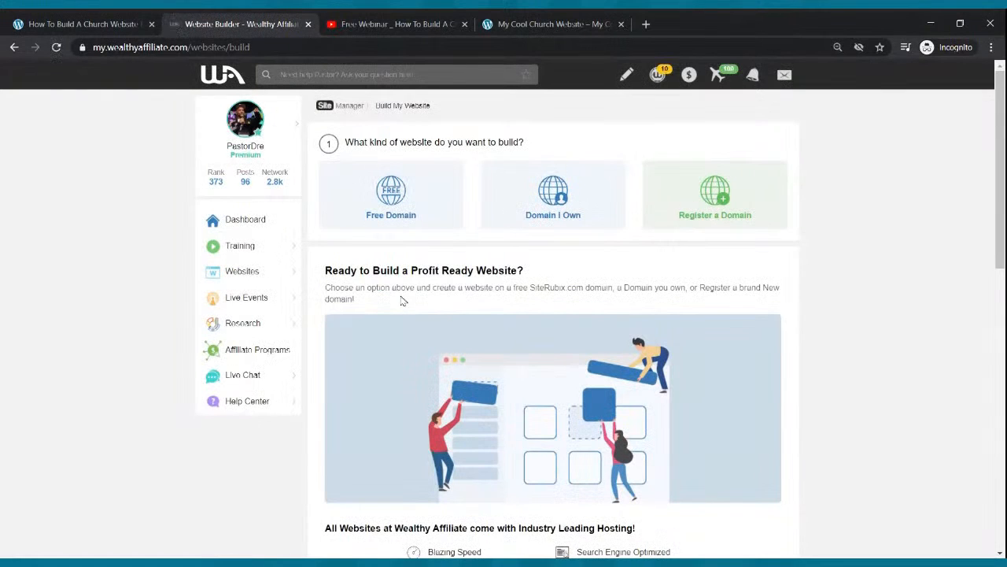
Step: Choose Free Domain and enter webinarchurchwebsite as the domain name
{"action": "left_click", "coordinate": [404, 218]}
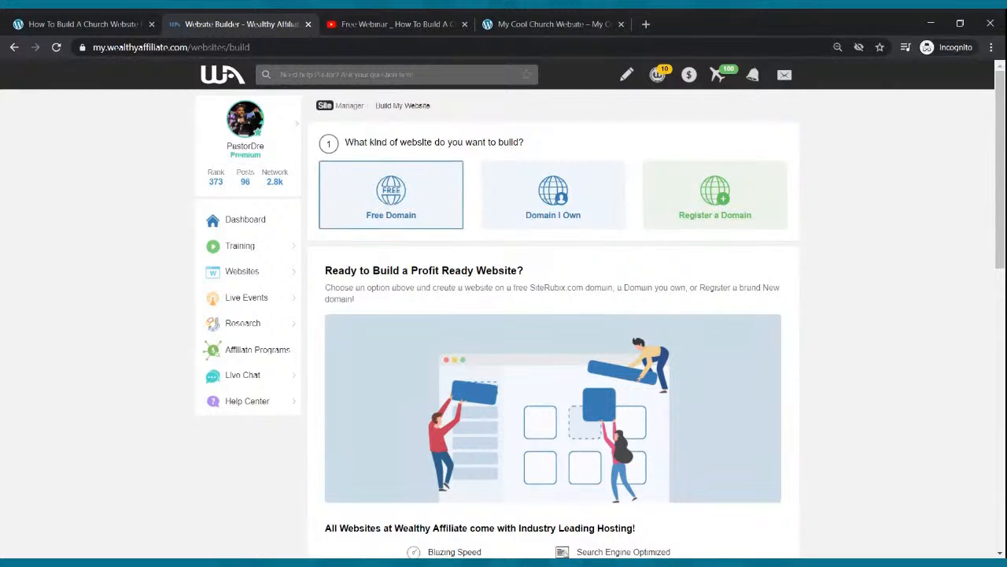
{"action": "left_click", "coordinate": [404, 193]}
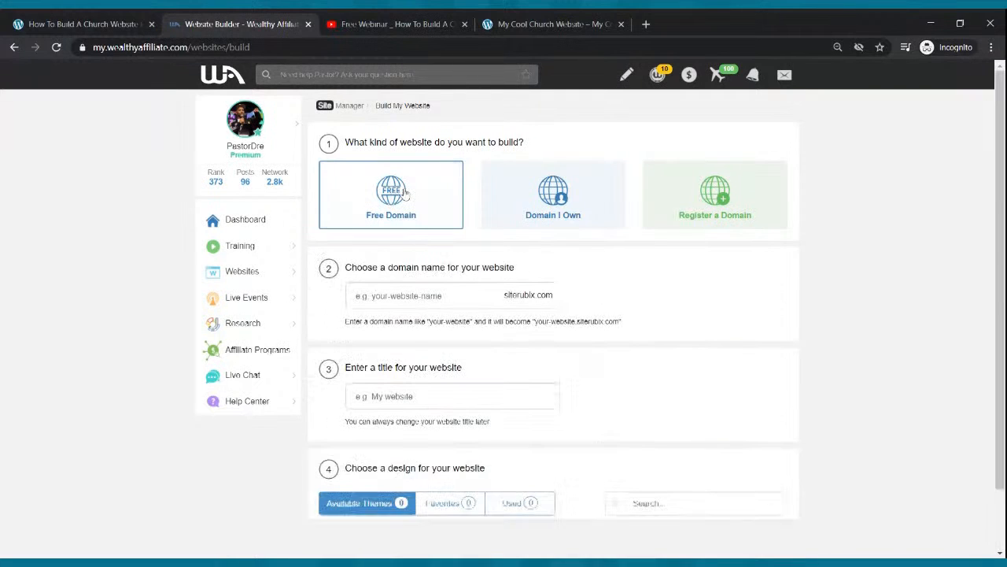
{"action": "left_click", "coordinate": [427, 295]}
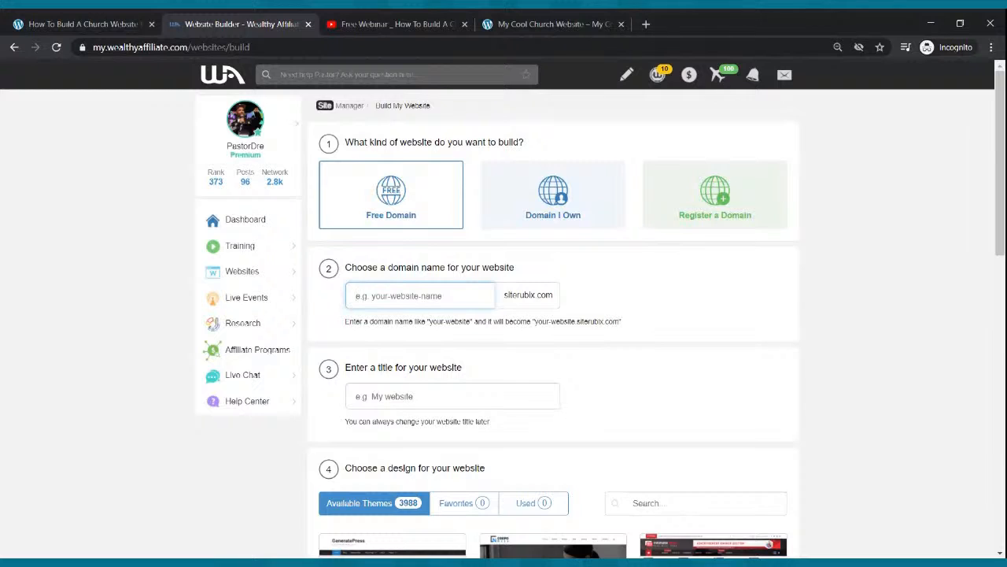
{"action": "type", "text": "webinarchurchwebsite"}
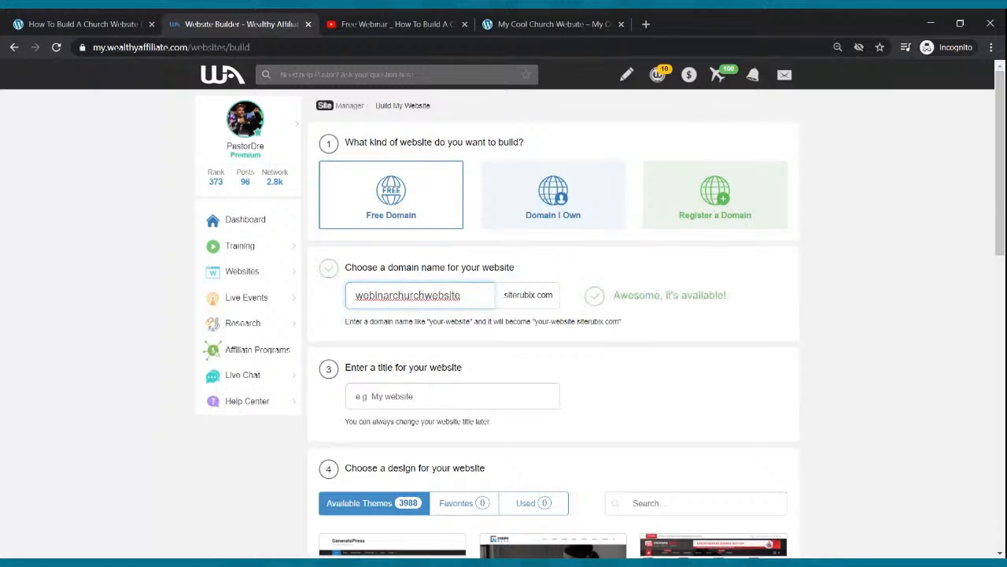
Step: Enter 'My Rockin Church Website' as the website title
{"action": "left_click", "coordinate": [454, 396]}
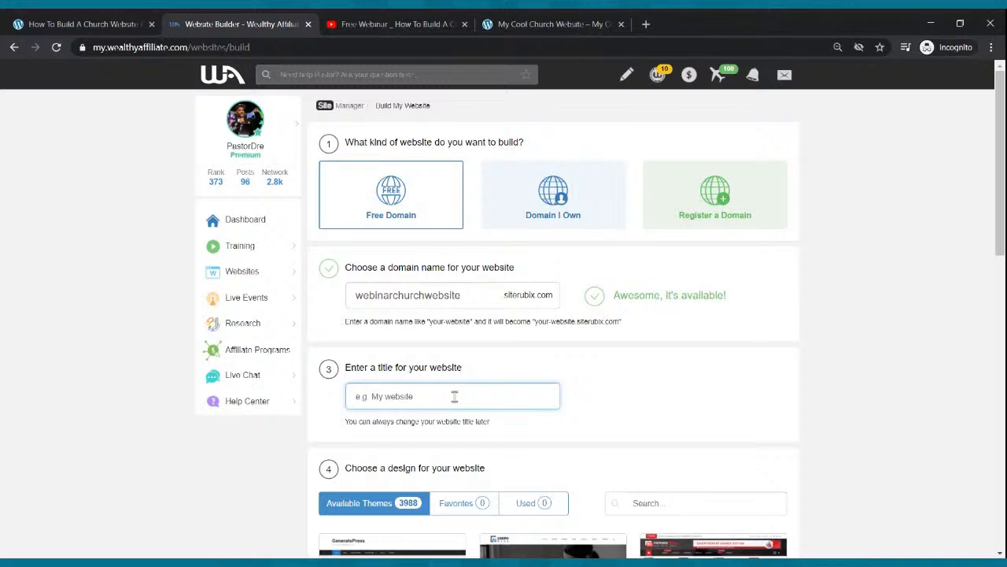
{"action": "type", "text": "My Church Website"}
{"action": "key", "text": "BackSpace"}
{"action": "key", "text": "BackSpace"}
{"action": "key", "text": "BackSpace"}
{"action": "key", "text": "BackSpace"}
{"action": "key", "text": "BackSpace"}
{"action": "key", "text": "BackSpace"}
{"action": "key", "text": "BackSpace"}
{"action": "key", "text": "BackSpace"}
{"action": "key", "text": "BackSpace"}
{"action": "key", "text": "BackSpace"}
{"action": "key", "text": "BackSpace"}
{"action": "key", "text": "BackSpace"}
{"action": "key", "text": "BackSpace"}
{"action": "key", "text": "BackSpace"}
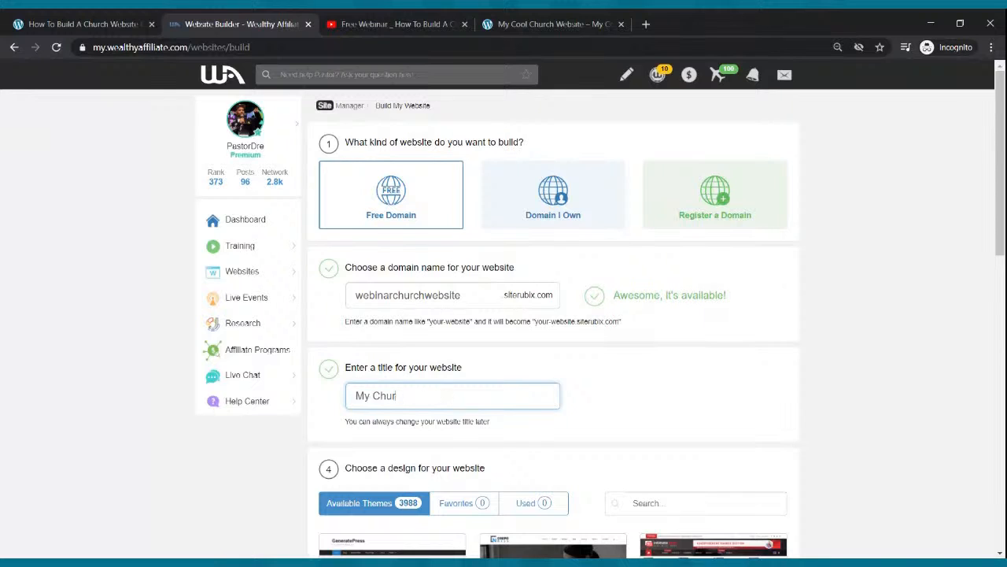
{"action": "type", "text": "Rocking"}
{"action": "key", "text": "BackSpace"}
{"action": "key", "text": "BackSpace"}
{"action": "type", "text": "Church Website"}
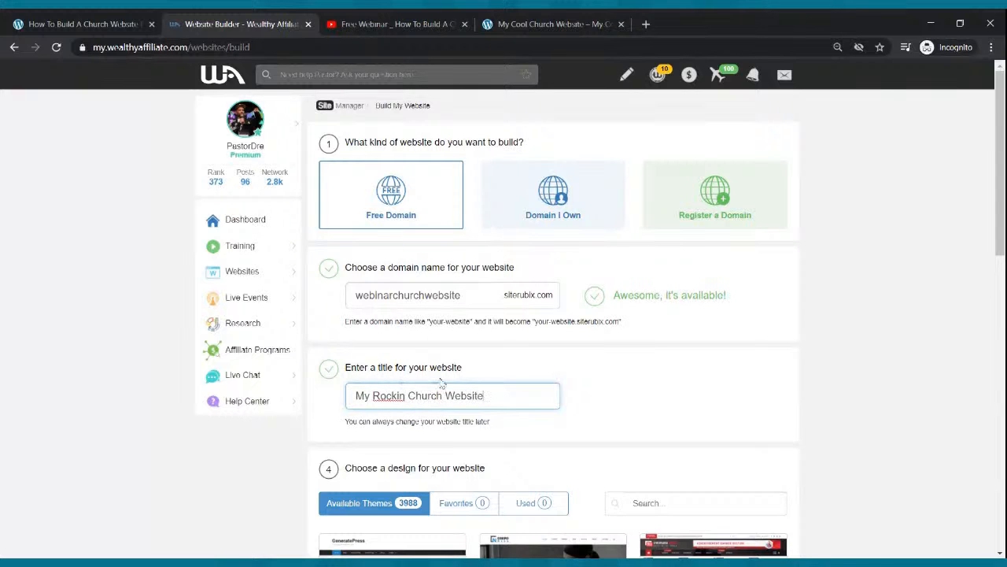
Step: Choose the GeneratePress theme and build the website
{"action": "scroll", "coordinate": [452, 383], "scroll_direction": "down", "scroll_amount": 2}
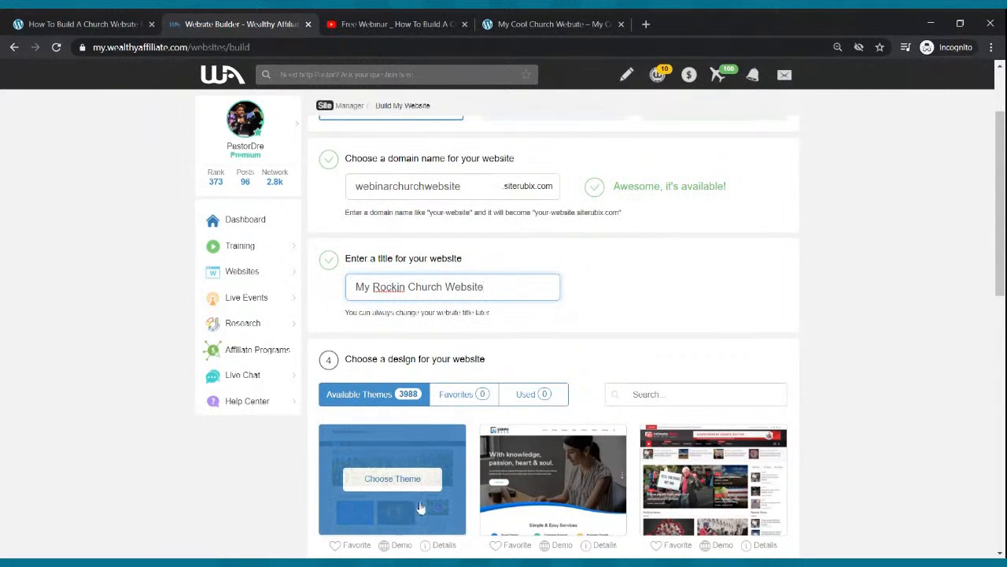
{"action": "left_click", "coordinate": [391, 481]}
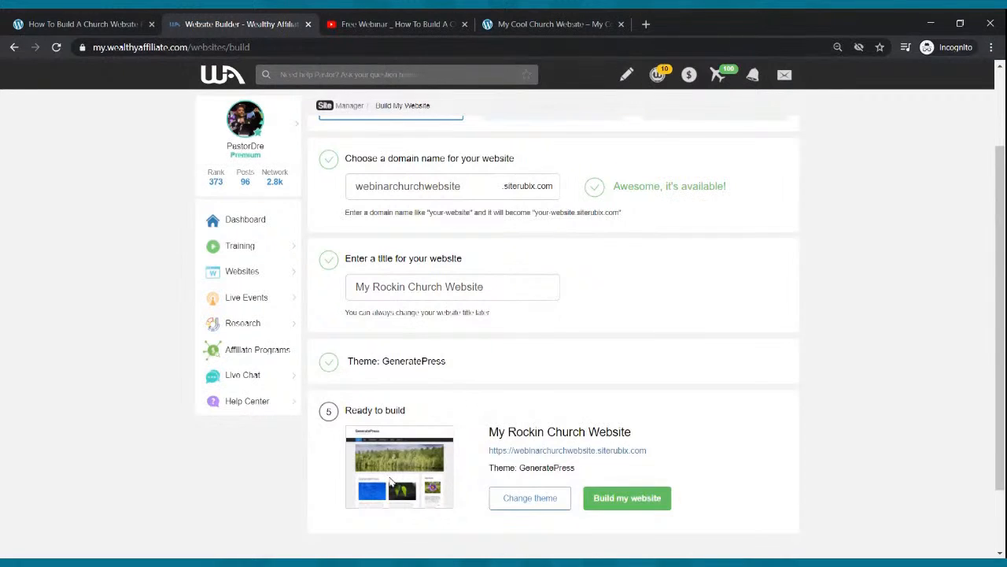
{"action": "scroll", "coordinate": [455, 411], "scroll_direction": "down", "scroll_amount": 1}
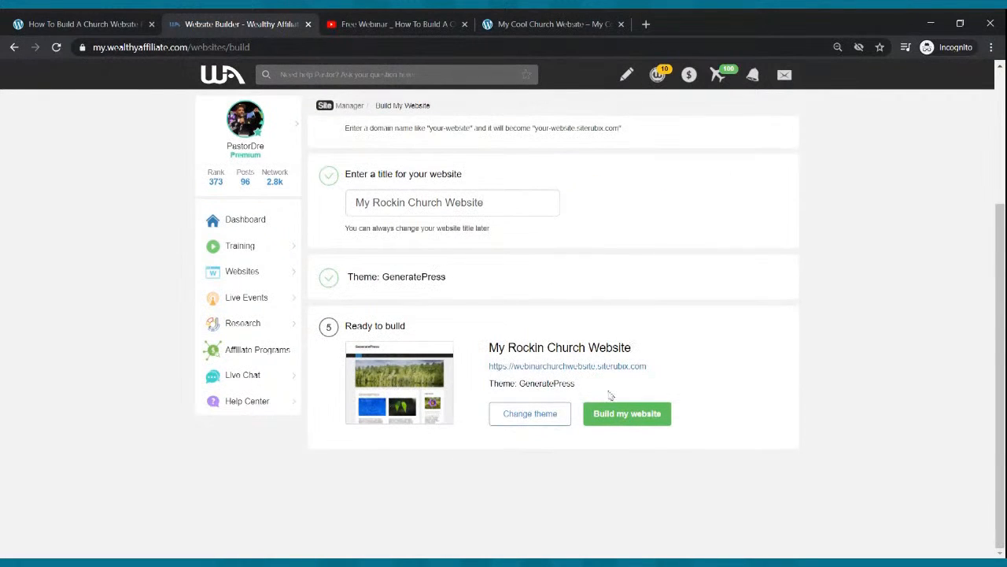
{"action": "left_click", "coordinate": [614, 423]}
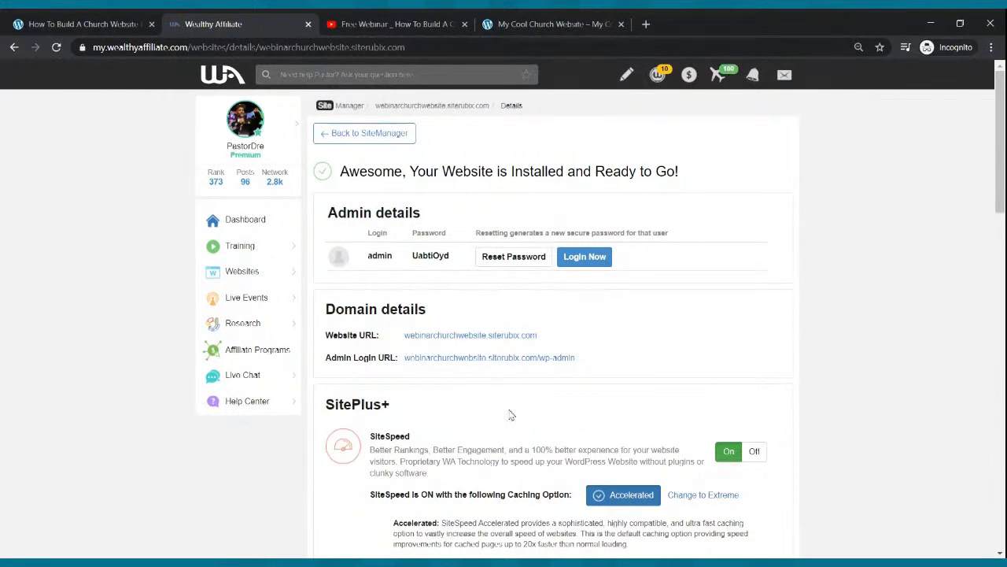
Step: Open webinarchurchwebsite.siterubix.com in a new tab, compare it with The Cool Church, then return to details
{"action": "left_click", "coordinate": [471, 335]}
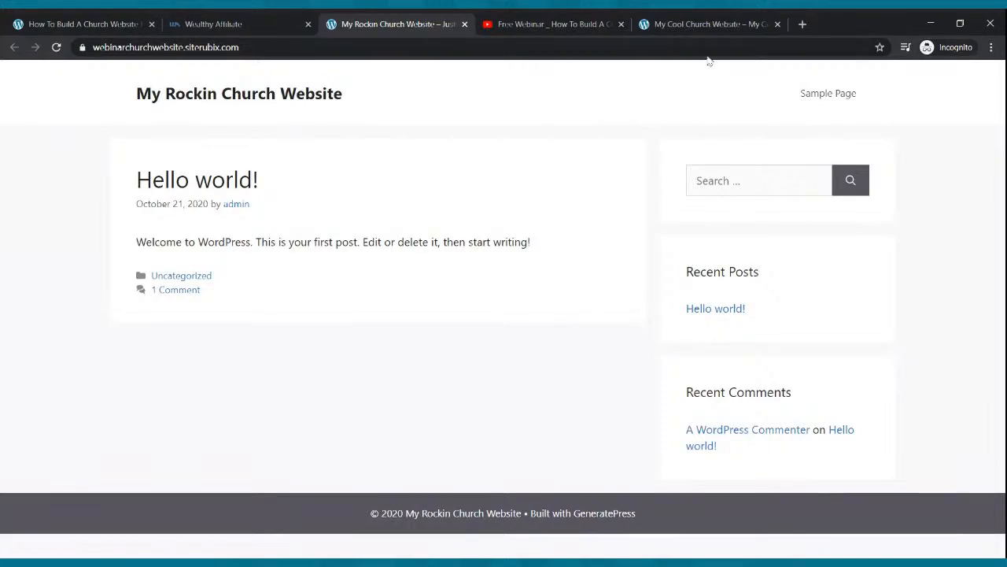
{"action": "left_click", "coordinate": [706, 24]}
{"action": "scroll", "coordinate": [673, 229], "scroll_direction": "down", "scroll_amount": 3}
{"action": "scroll", "coordinate": [673, 228], "scroll_direction": "down", "scroll_amount": 5}
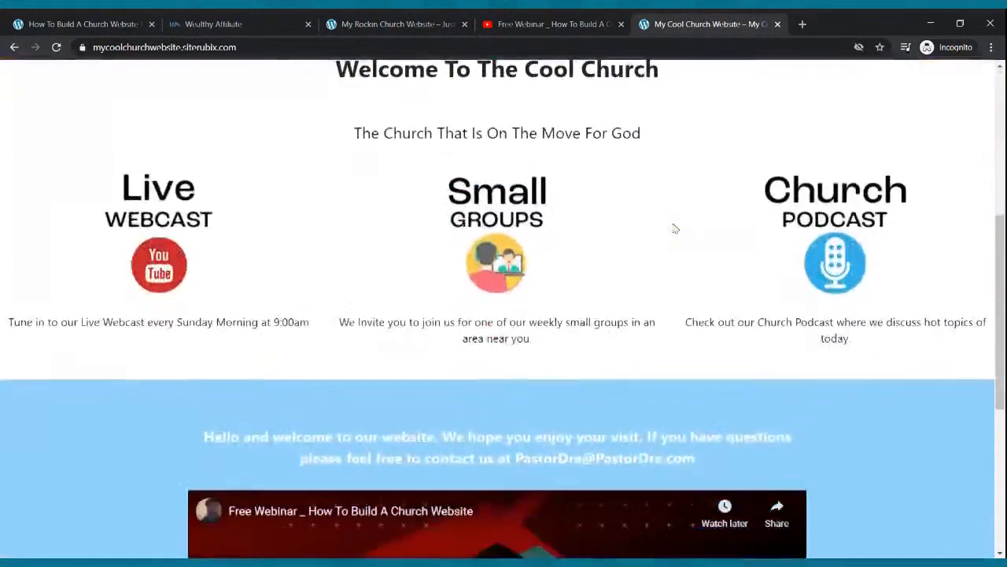
{"action": "scroll", "coordinate": [672, 227], "scroll_direction": "up", "scroll_amount": 8}
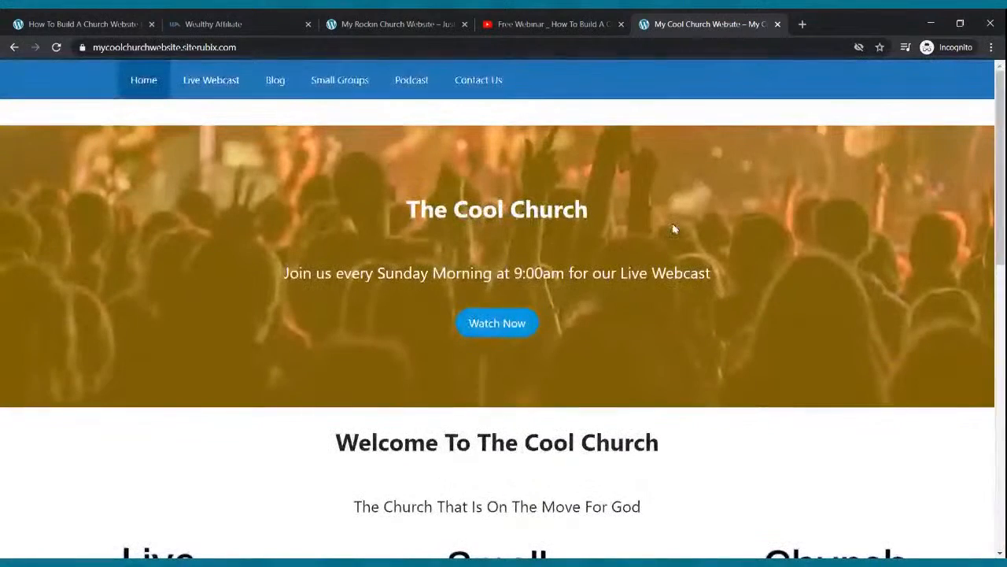
{"action": "left_click", "coordinate": [423, 22]}
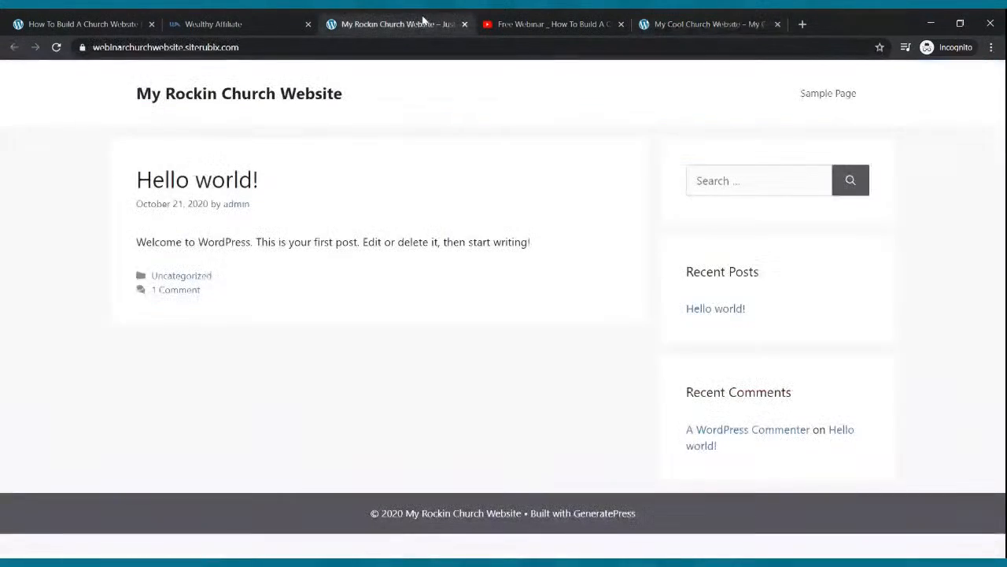
{"action": "left_click", "coordinate": [214, 22]}
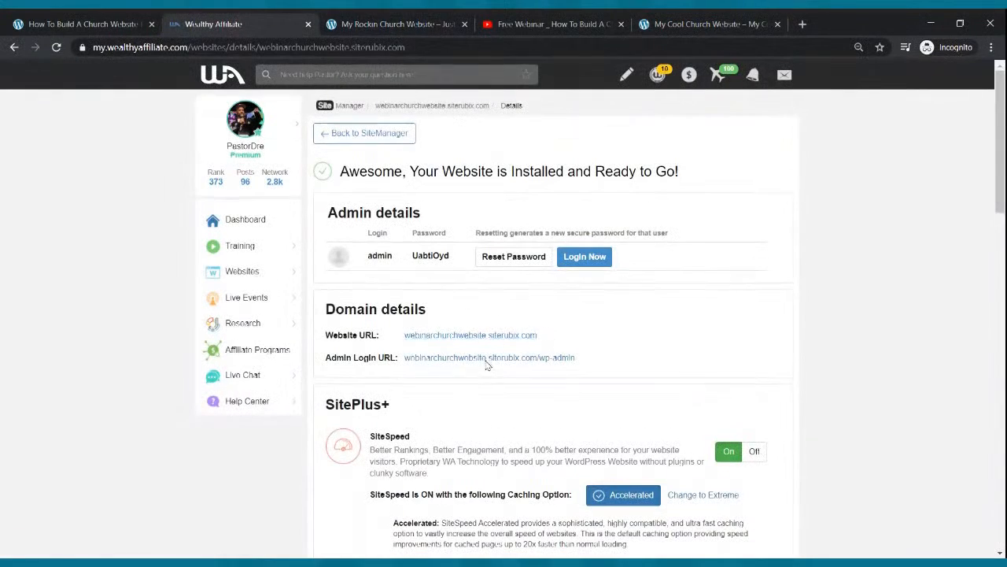
Step: Open the Admin Login URL, then close the Wealthy Affiliate and WordPress login tabs
{"action": "left_click", "coordinate": [487, 358]}
{"action": "left_click", "coordinate": [245, 23]}
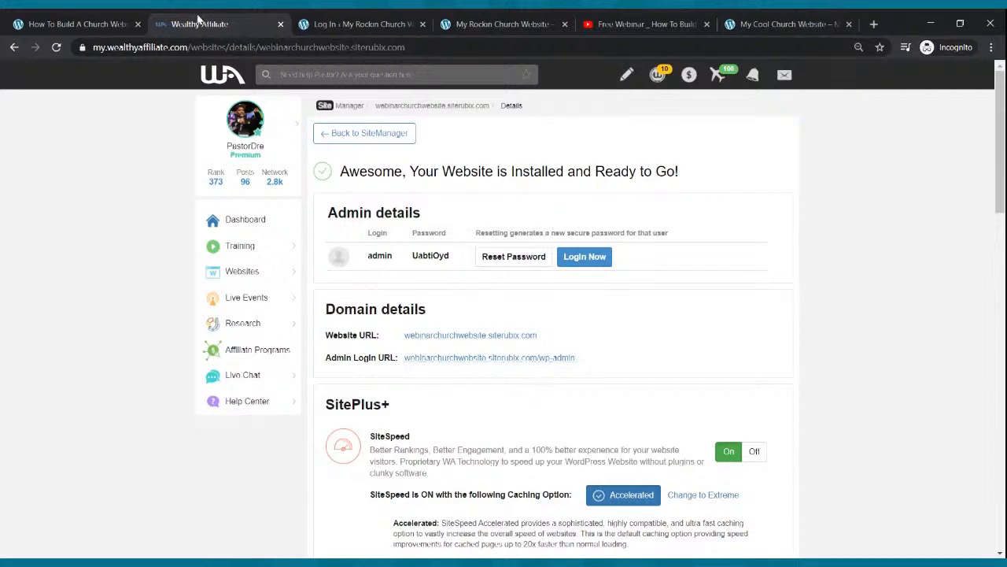
{"action": "left_click", "coordinate": [280, 25]}
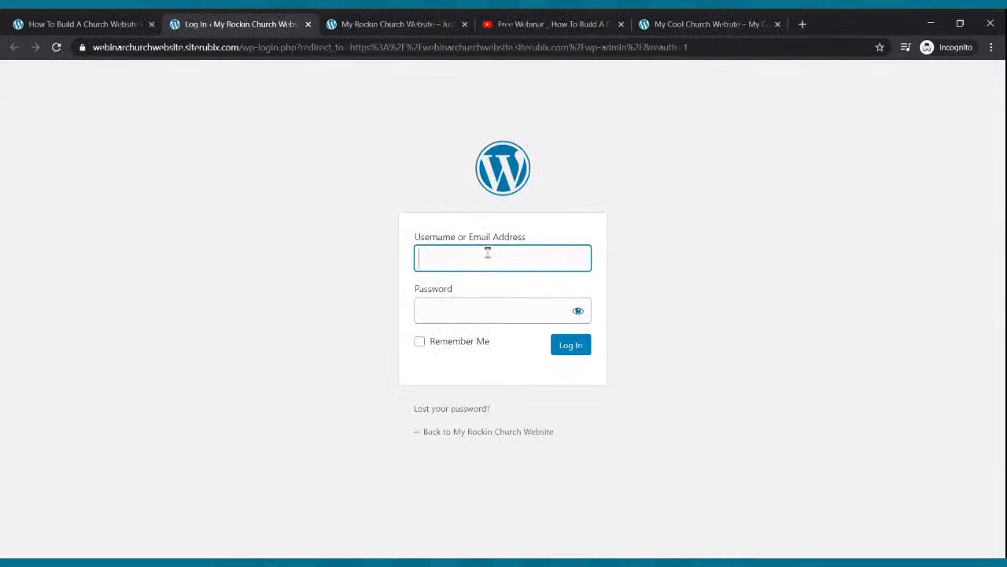
{"action": "left_click", "coordinate": [307, 24]}
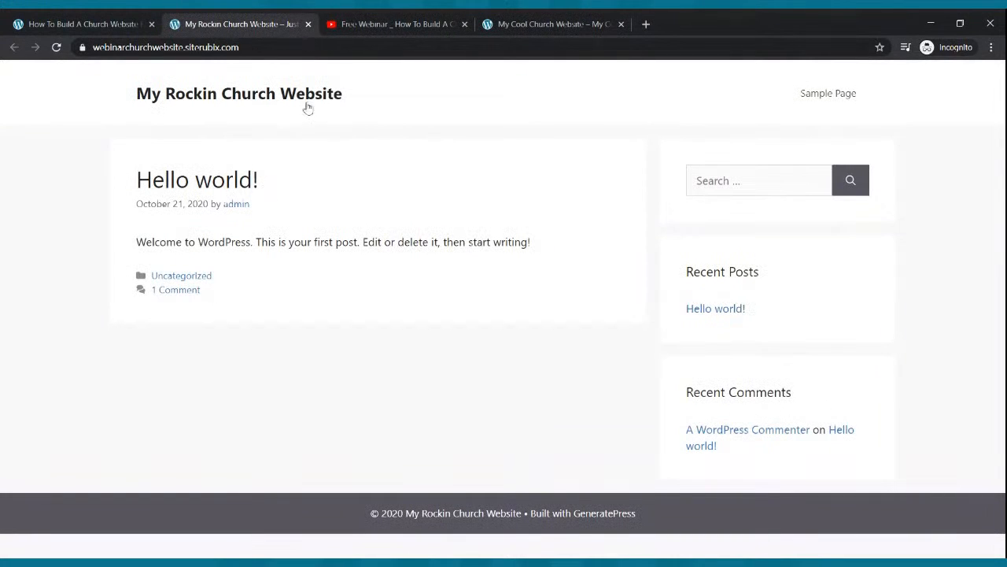
Step: Reload the live My Rockin Church Website, then return to the pastordre.com webinar page
{"action": "left_click", "coordinate": [111, 23]}
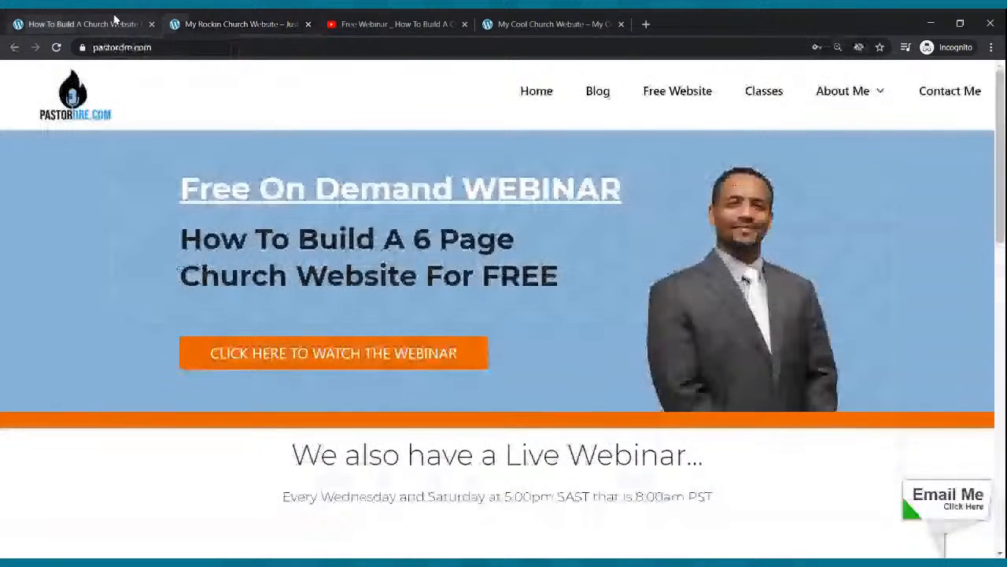
{"action": "left_click", "coordinate": [254, 21]}
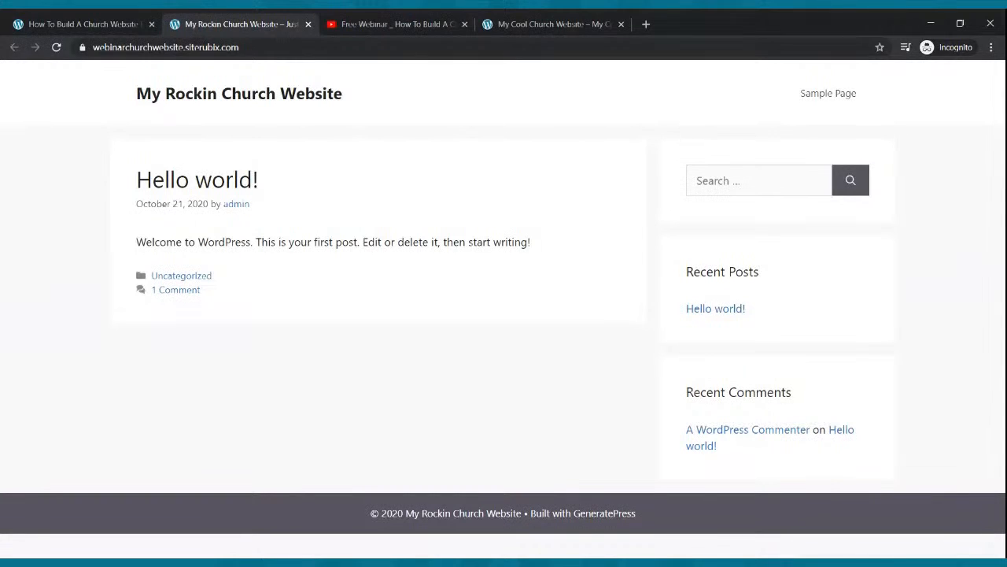
{"action": "left_click", "coordinate": [277, 45]}
{"action": "key", "text": "Return"}
{"action": "left_click", "coordinate": [49, 18]}
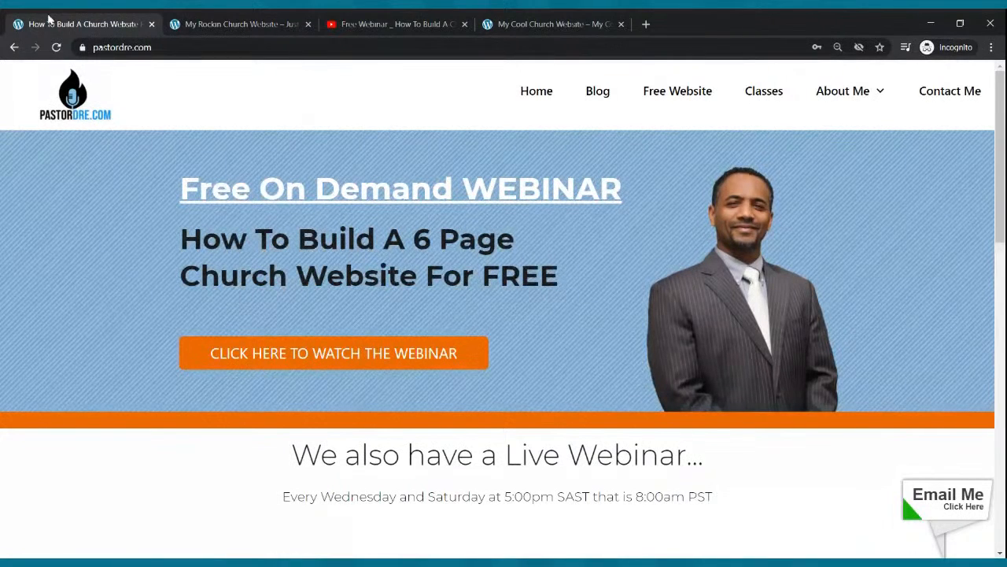
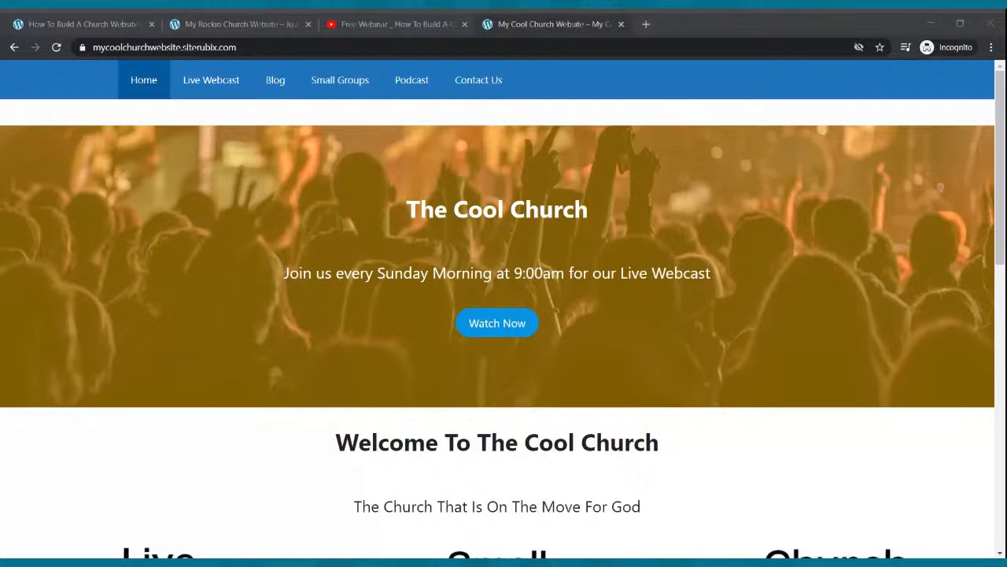
Step: Focus Chrome on the My Cool Church Website homepage with its Watch Now banner
{"action": "left_click", "coordinate": [301, 207]}
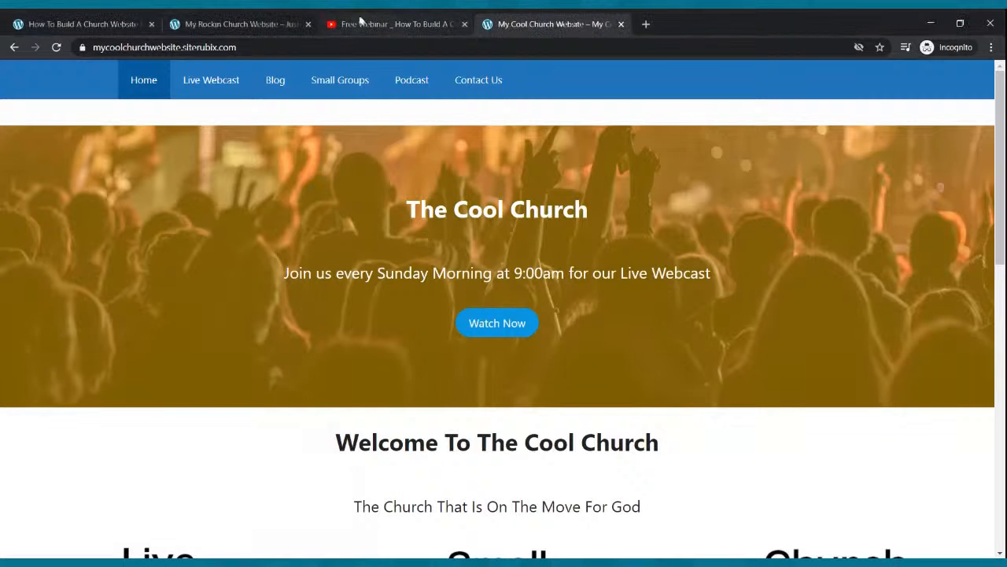
Step: Load the My Rockin Church Website admin by appending /wp-admin to its address
{"action": "left_click", "coordinate": [293, 19]}
{"action": "left_click", "coordinate": [286, 45]}
{"action": "double_click", "coordinate": [286, 45]}
{"action": "left_click", "coordinate": [286, 46]}
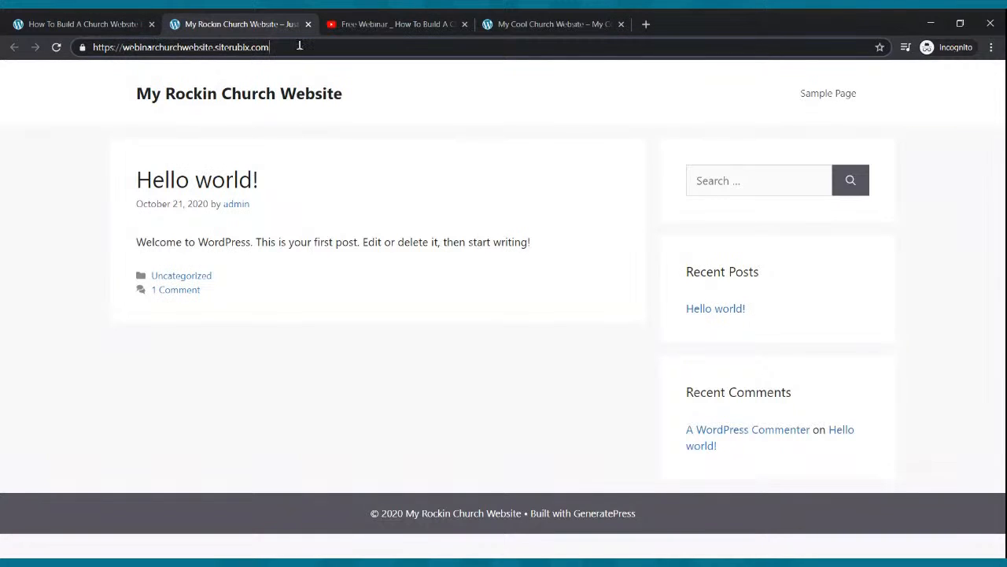
{"action": "type", "text": "/"}
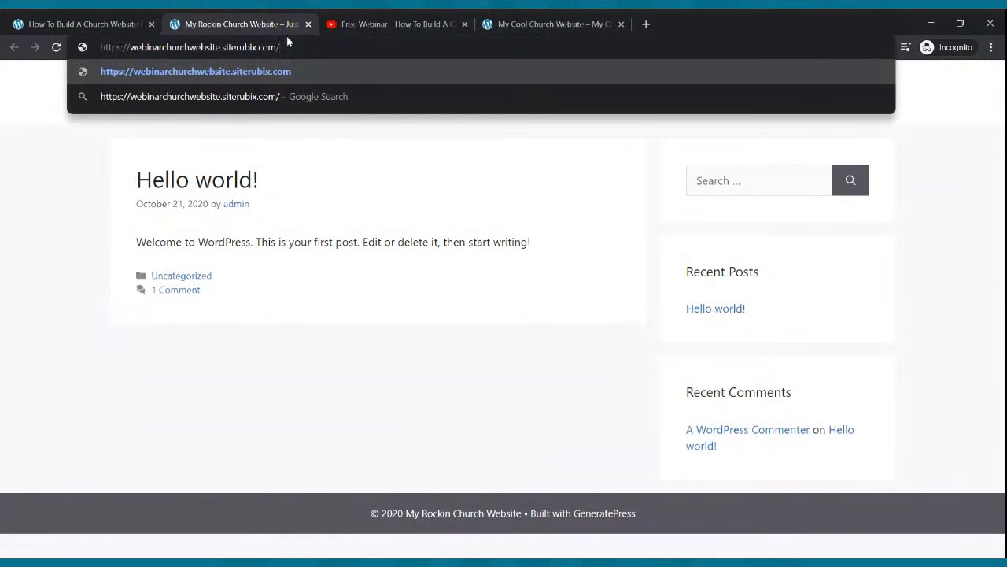
{"action": "type", "text": "wp-"}
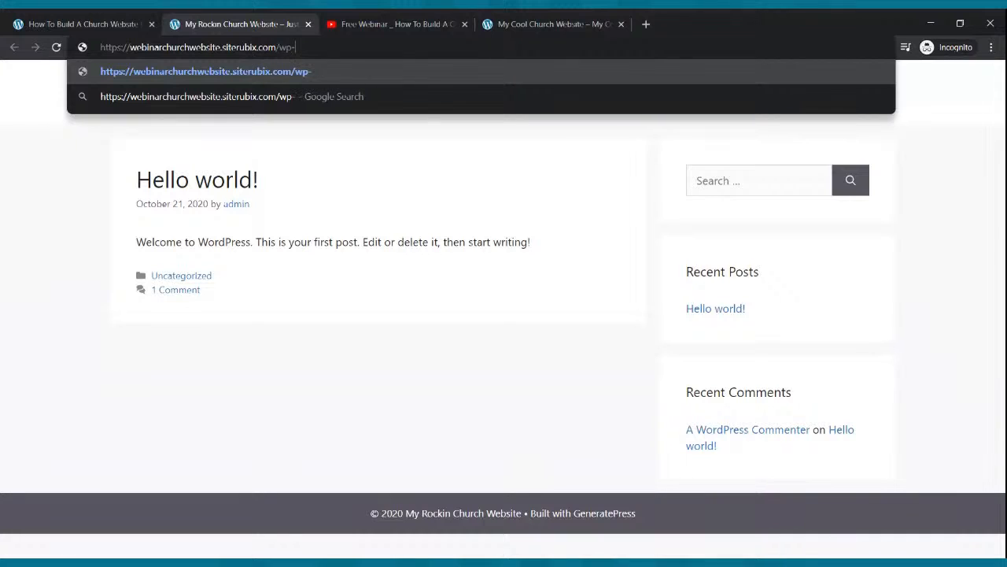
{"action": "type", "text": "admin"}
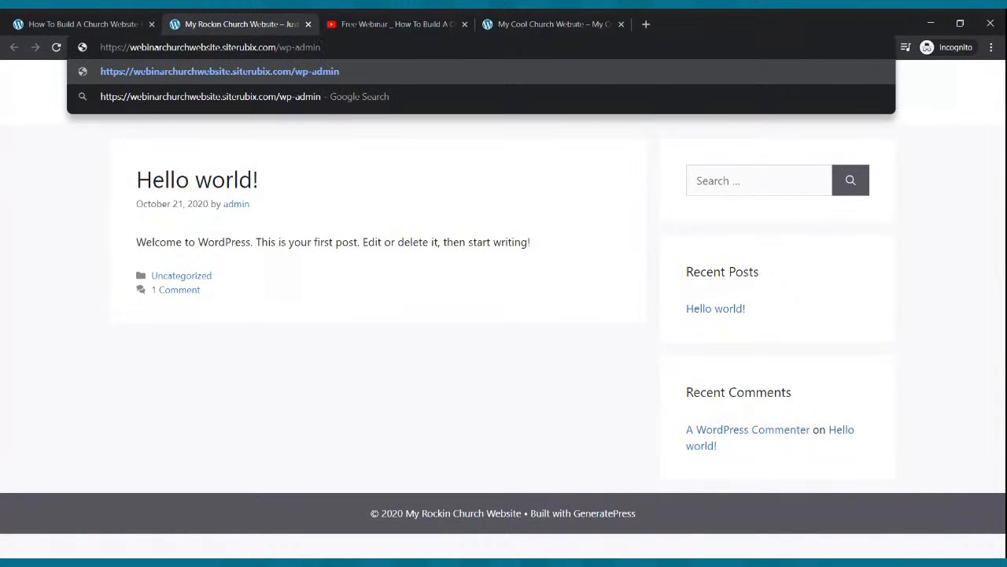
{"action": "key", "text": "Return"}
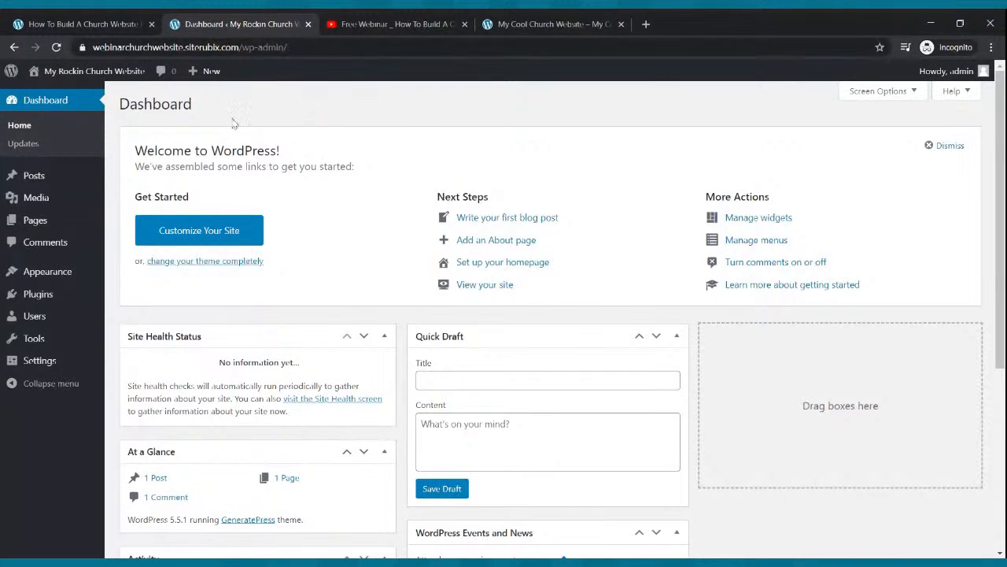
Step: Open the My Rockin Church homepage in a new tab from the admin bar's site name
{"action": "left_click", "coordinate": [562, 22]}
{"action": "left_click", "coordinate": [279, 23]}
{"action": "mouse_move", "coordinate": [71, 72]}
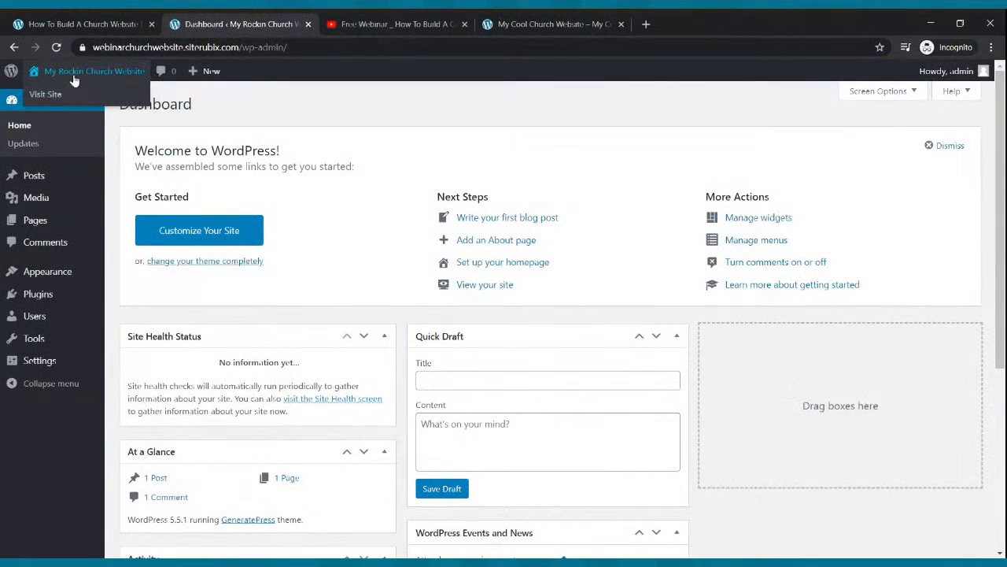
{"action": "middle_click", "coordinate": [72, 80]}
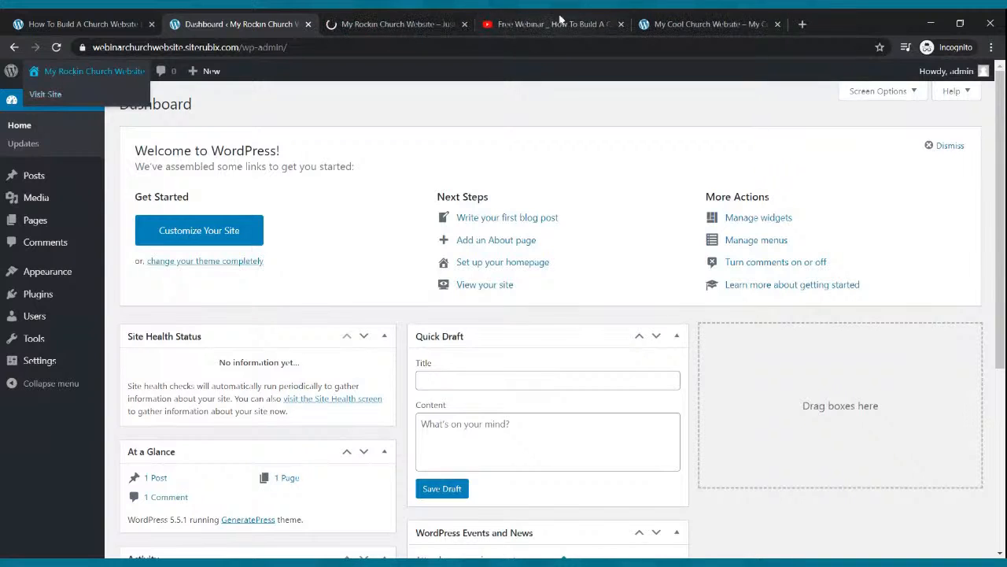
{"action": "left_click", "coordinate": [416, 22]}
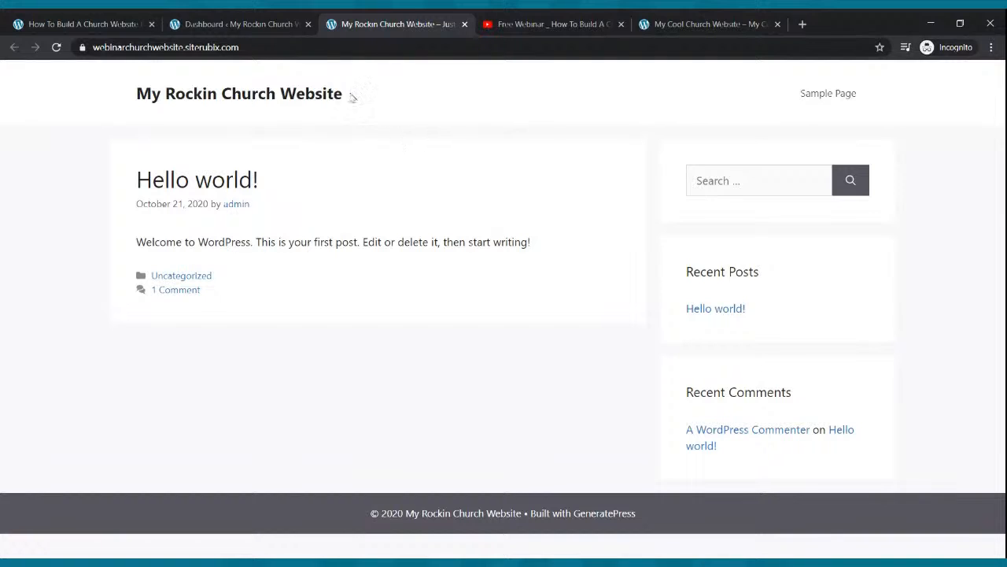
Step: Compare the Dashboard, the new live site and the scrolled Cool Church homepage
{"action": "left_click", "coordinate": [215, 20]}
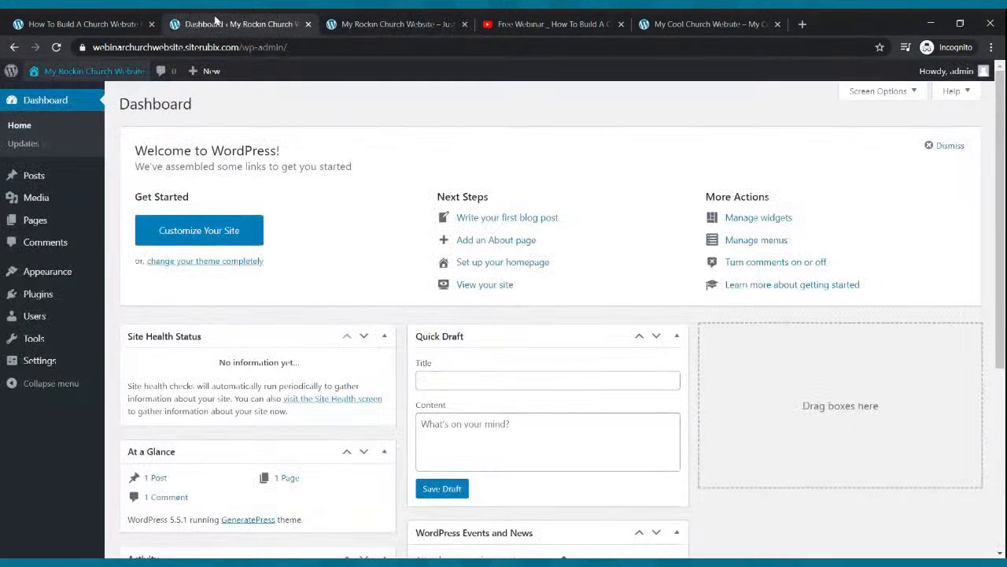
{"action": "left_click", "coordinate": [354, 25]}
{"action": "left_click", "coordinate": [708, 24]}
{"action": "scroll", "coordinate": [642, 215], "scroll_direction": "down", "scroll_amount": 2}
{"action": "scroll", "coordinate": [647, 214], "scroll_direction": "down", "scroll_amount": 4}
{"action": "scroll", "coordinate": [639, 209], "scroll_direction": "up", "scroll_amount": 6}
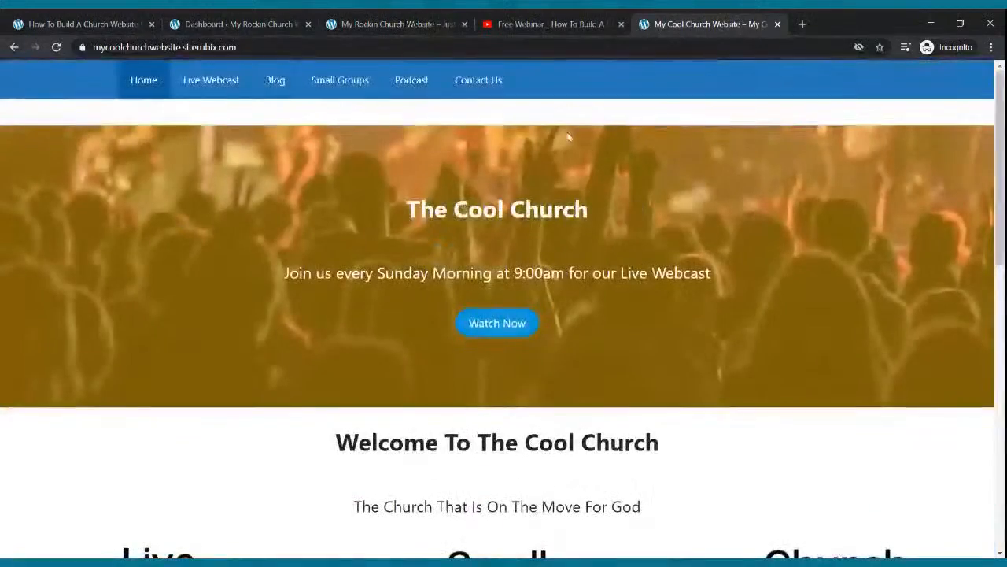
Step: Look over the Dashboard's Posts and Media menus, then switch to the Free Webinar video
{"action": "left_click", "coordinate": [209, 22]}
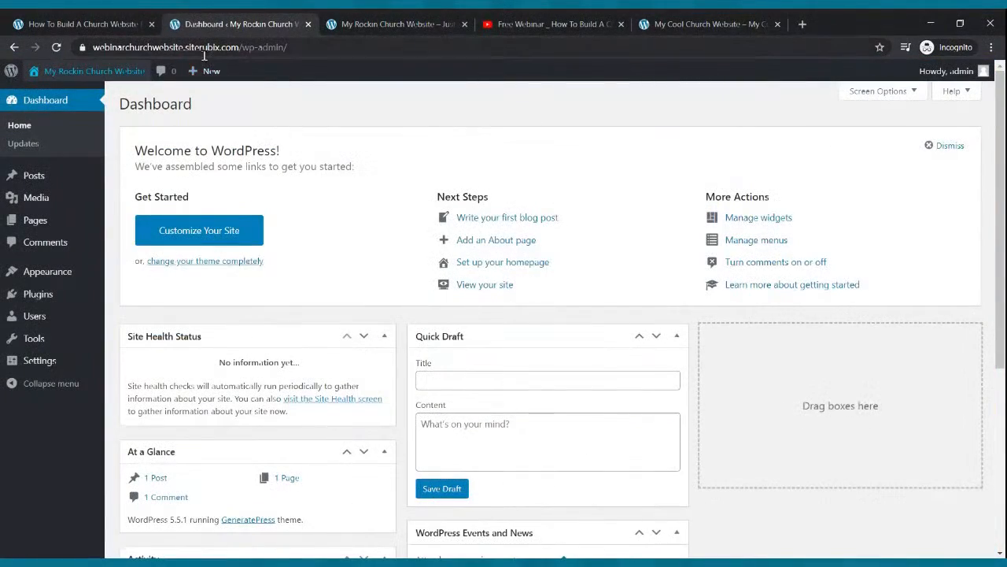
{"action": "mouse_move", "coordinate": [31, 175]}
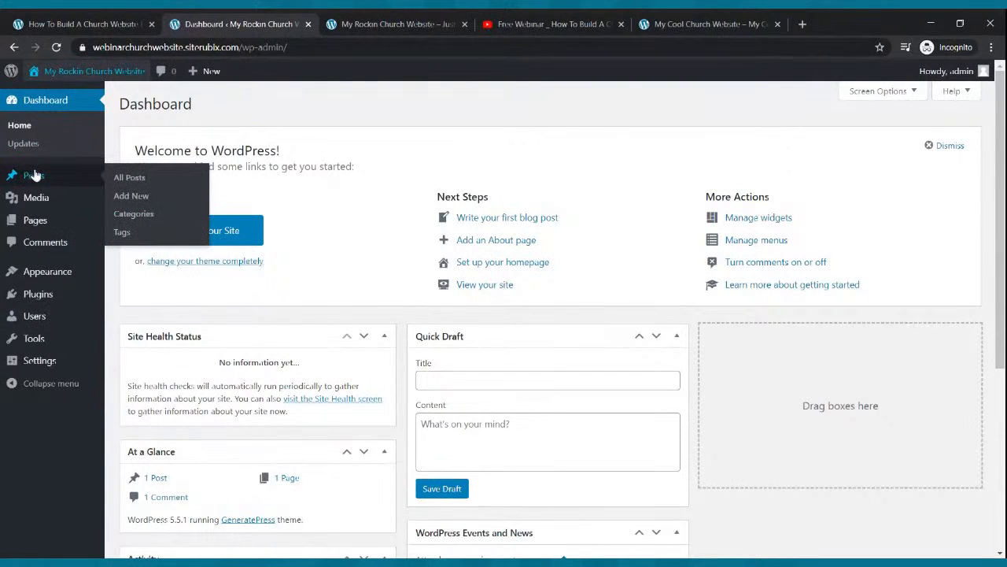
{"action": "mouse_move", "coordinate": [50, 209]}
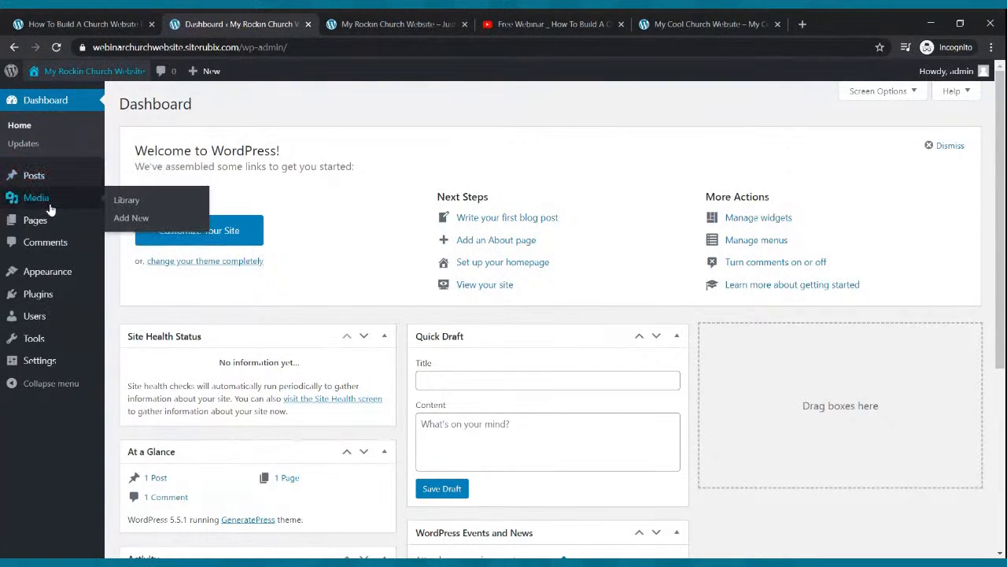
{"action": "mouse_move", "coordinate": [47, 294]}
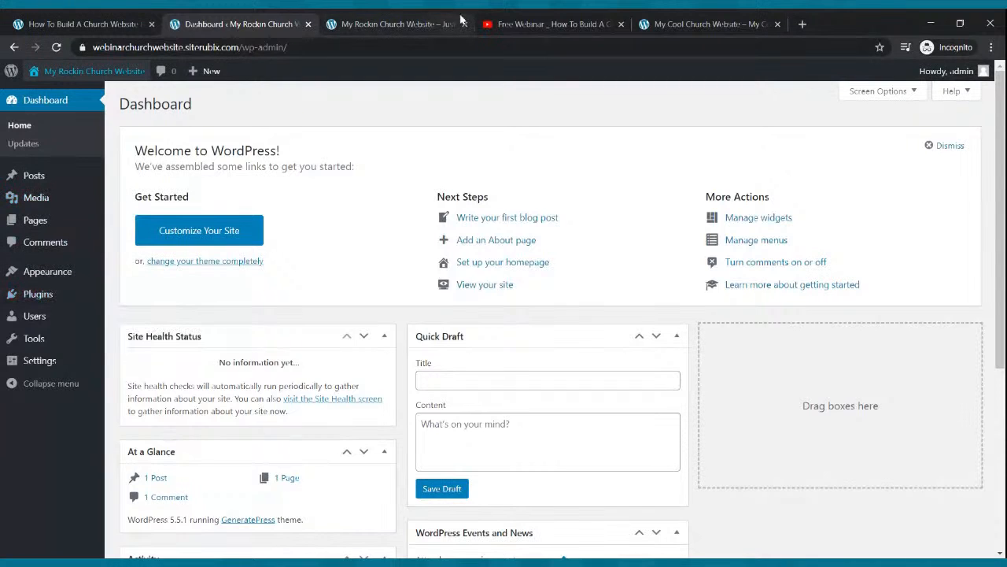
{"action": "left_click", "coordinate": [509, 20]}
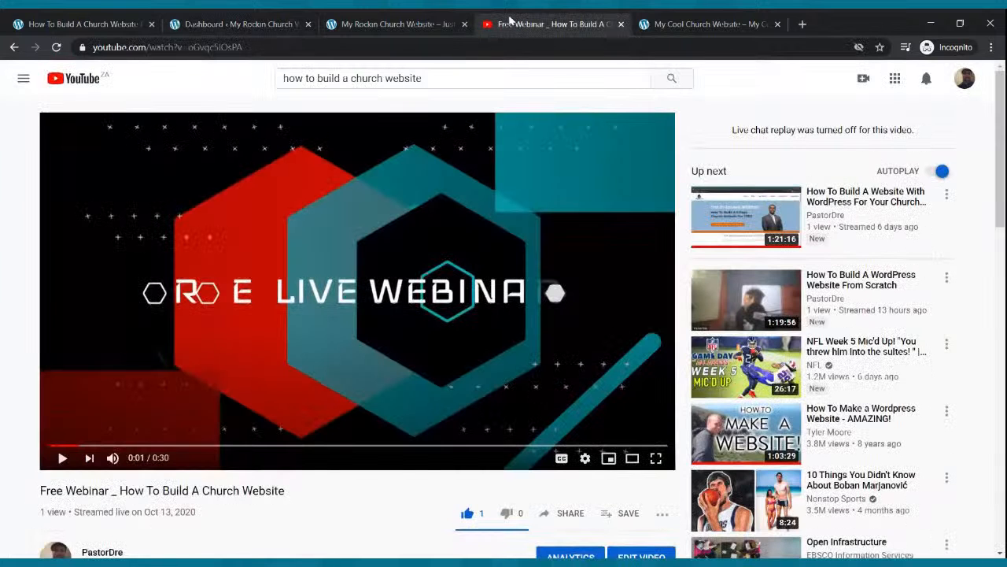
Step: Copy the short link of the paused How To Build A WordPress Website From Scratch live video
{"action": "left_click", "coordinate": [802, 24]}
{"action": "type", "text": "you"}
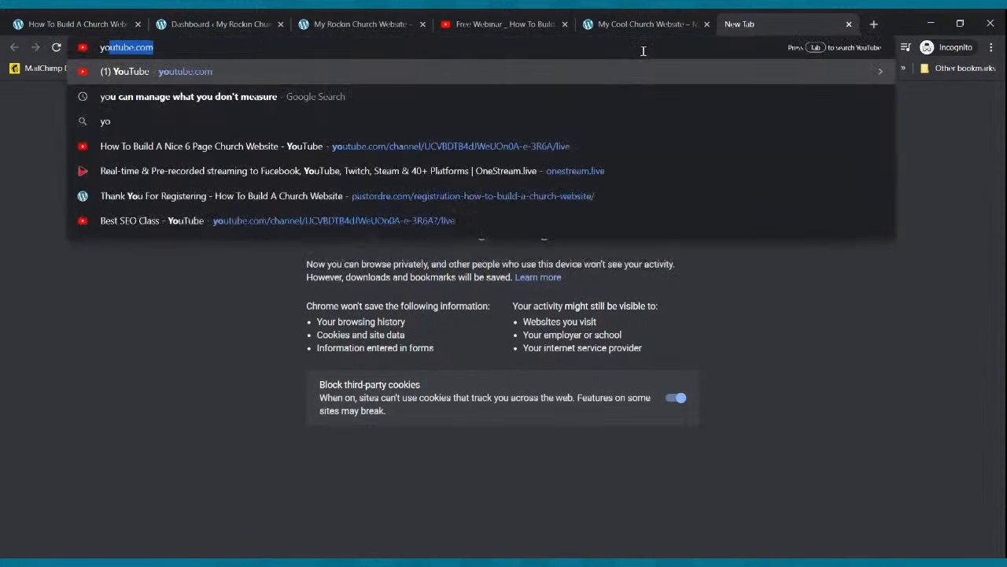
{"action": "key", "text": "Right"}
{"action": "key", "text": "Return"}
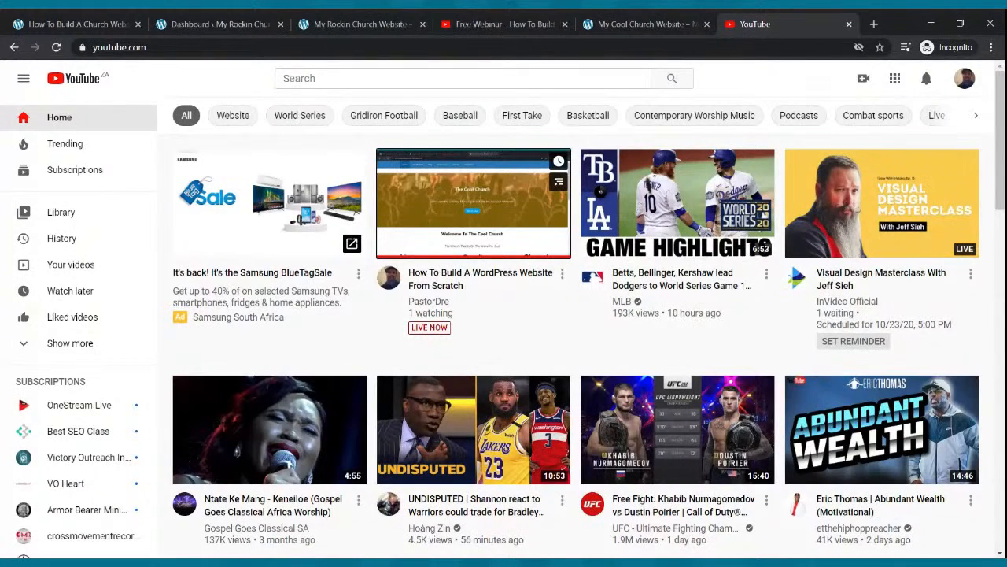
{"action": "left_click", "coordinate": [461, 218]}
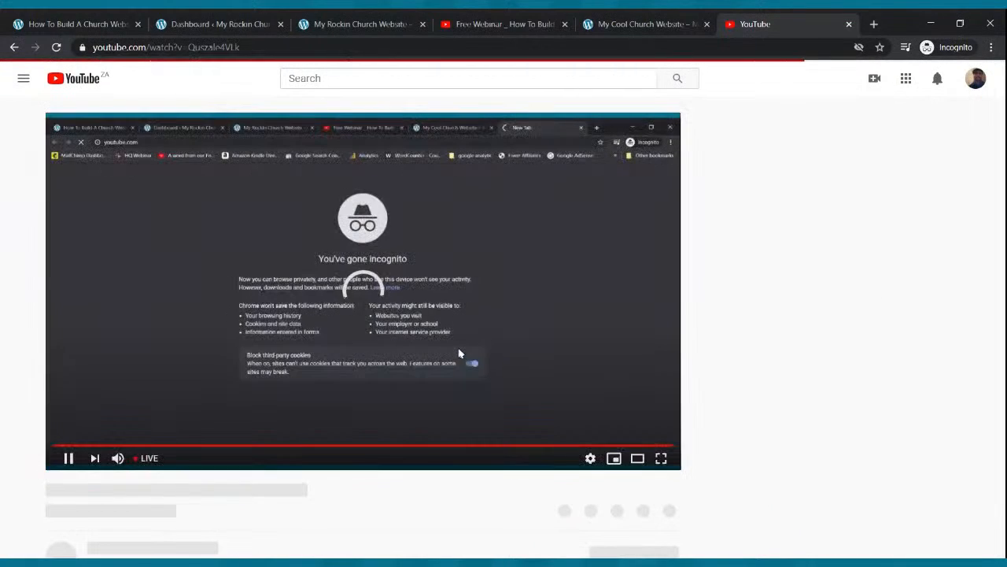
{"action": "left_click", "coordinate": [463, 353]}
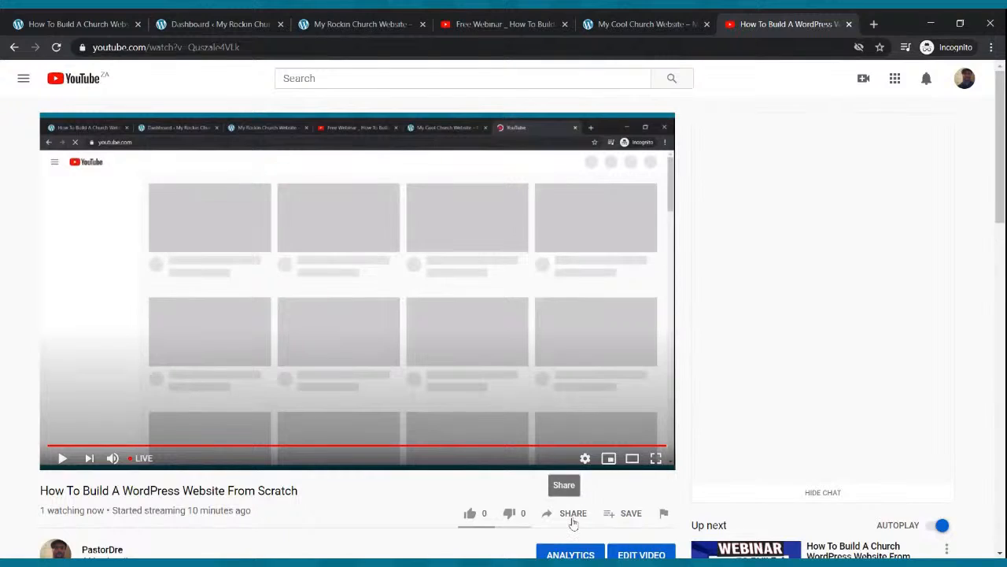
{"action": "left_click", "coordinate": [574, 516]}
{"action": "left_click", "coordinate": [627, 358]}
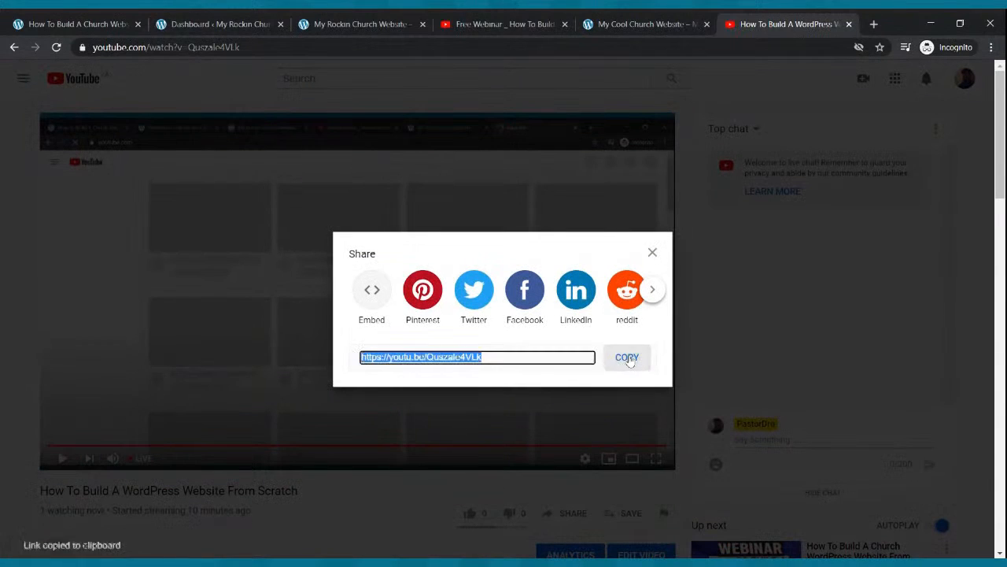
Step: Close the live video tab and return to the pastordre.com webinar page
{"action": "left_click", "coordinate": [850, 24]}
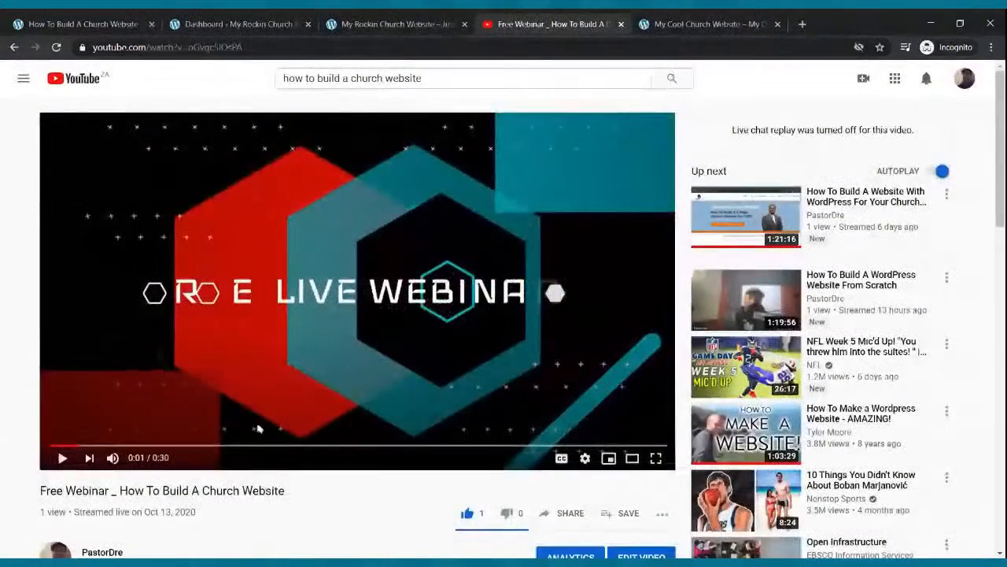
{"action": "left_click", "coordinate": [186, 563]}
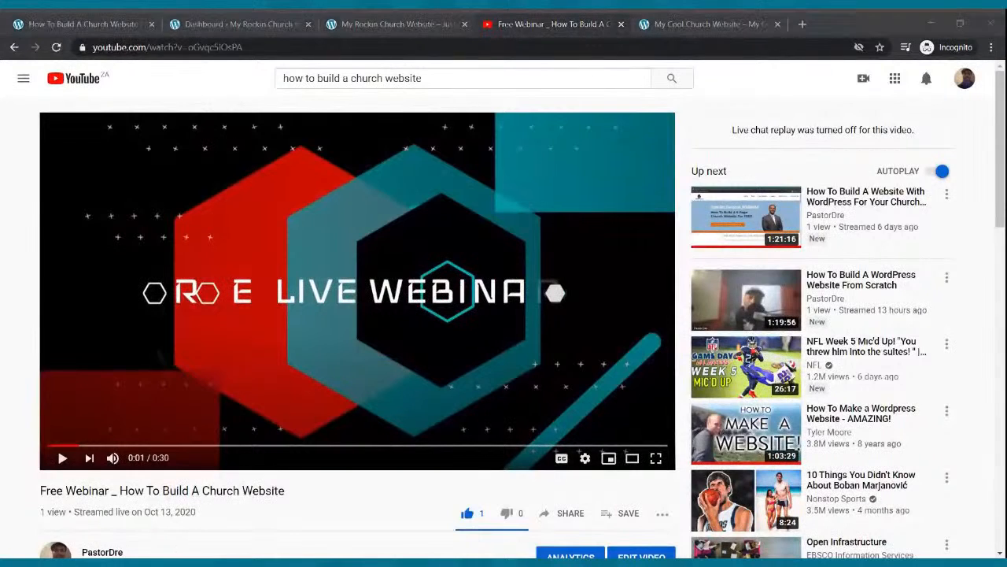
{"action": "left_click", "coordinate": [277, 455]}
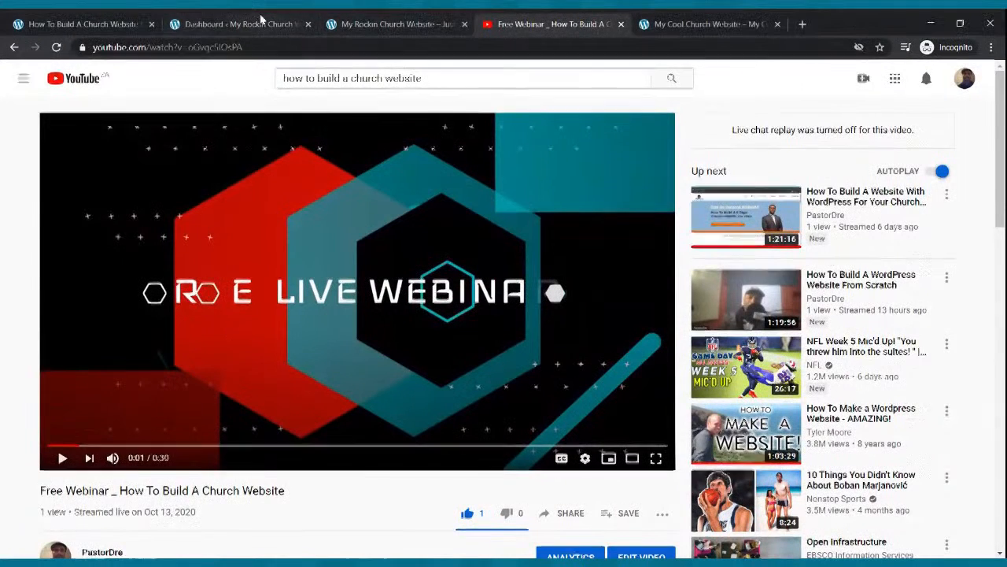
{"action": "left_click", "coordinate": [262, 22]}
{"action": "left_click", "coordinate": [44, 22]}
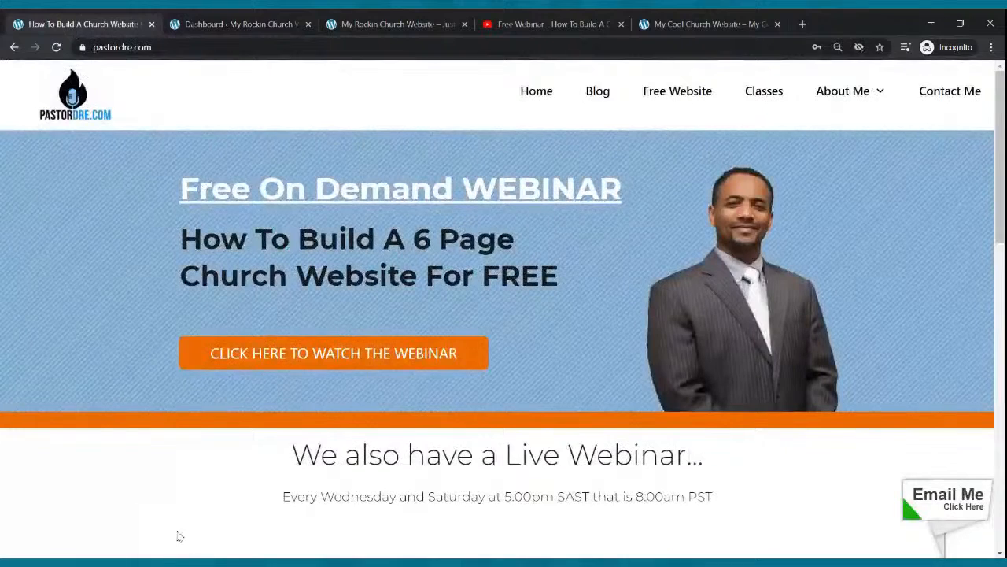
Step: Refocus Chrome and switch to the 'Dashboard < My Rockin Church Website' tab
{"action": "left_click", "coordinate": [181, 564]}
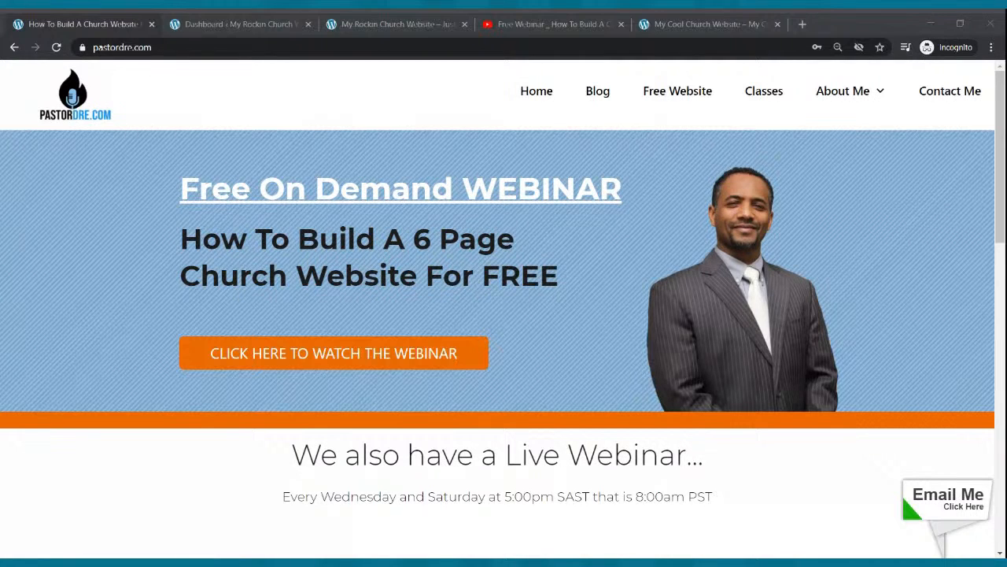
{"action": "left_click", "coordinate": [174, 514]}
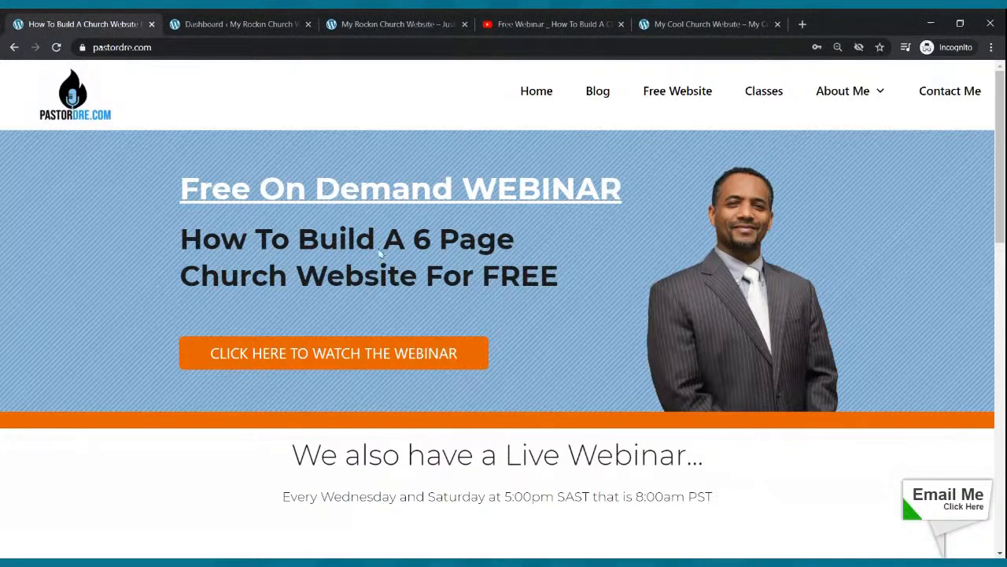
{"action": "left_click", "coordinate": [283, 22]}
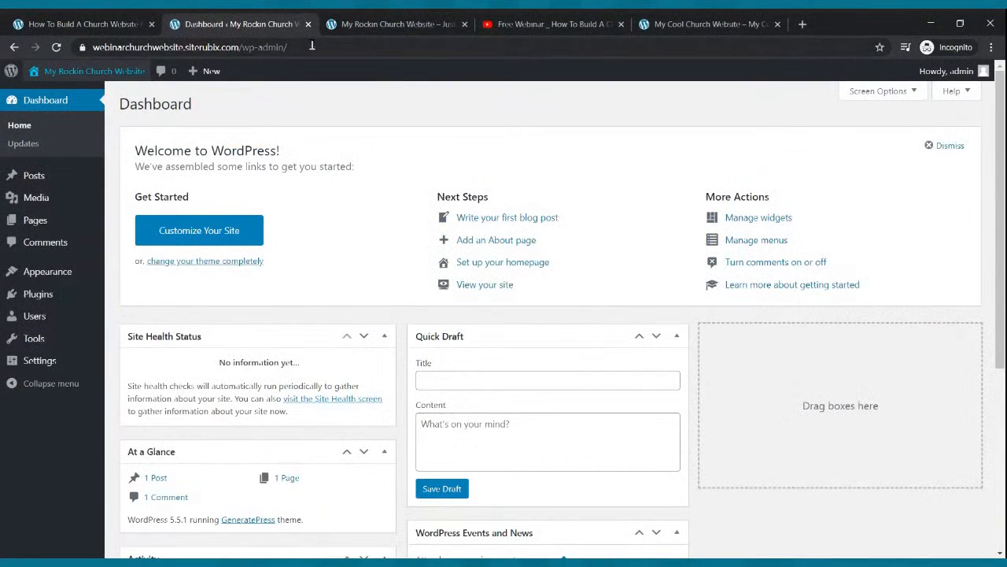
Step: Glance at the new site's front page and the Cool Church example, then return to the Dashboard
{"action": "left_click", "coordinate": [431, 21]}
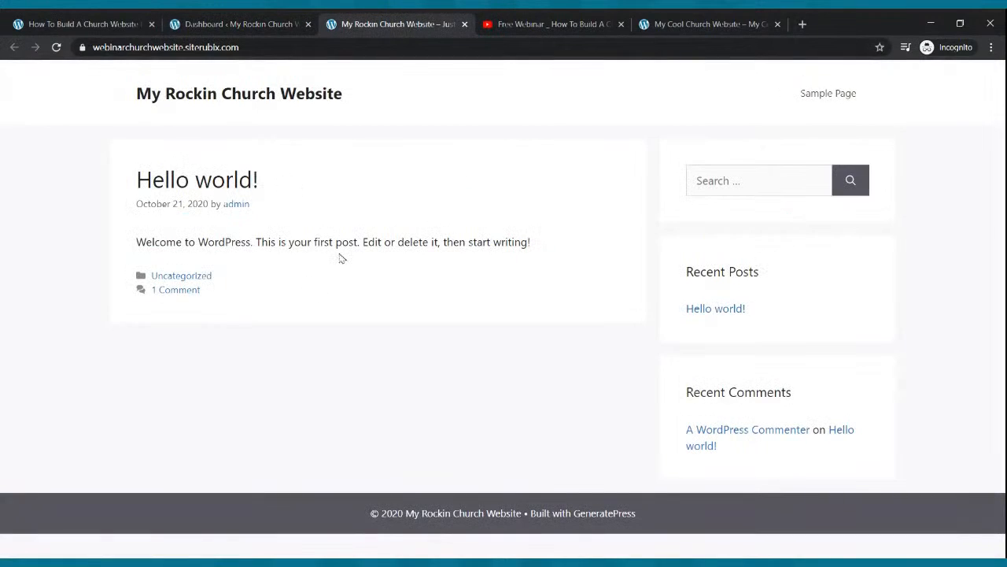
{"action": "left_click", "coordinate": [684, 23]}
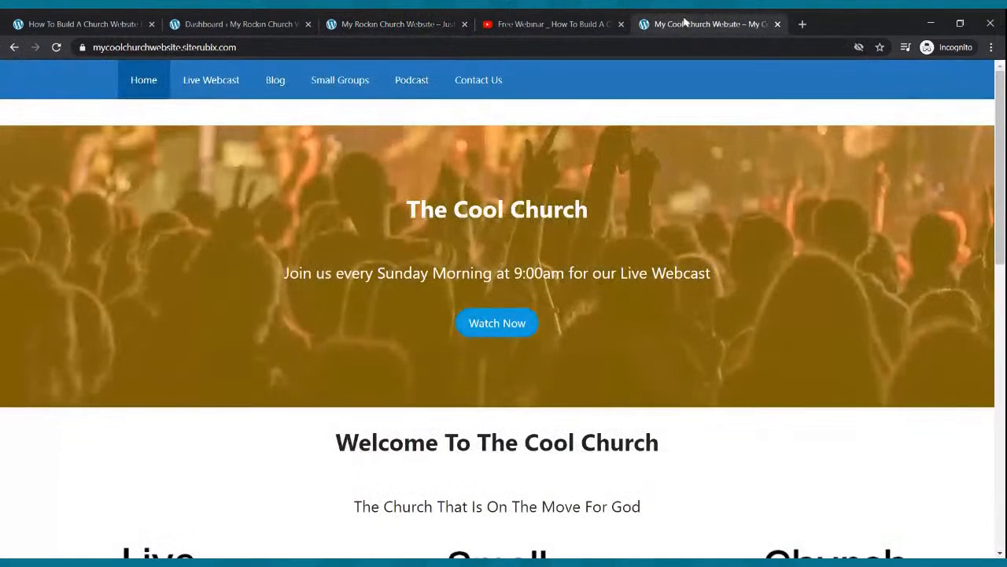
{"action": "left_click", "coordinate": [217, 22]}
Step: In the Customizer's Site Identity, hide the site title and publish the tagline 'My Rockin Church Website'
{"action": "mouse_move", "coordinate": [100, 203]}
{"action": "mouse_move", "coordinate": [54, 277]}
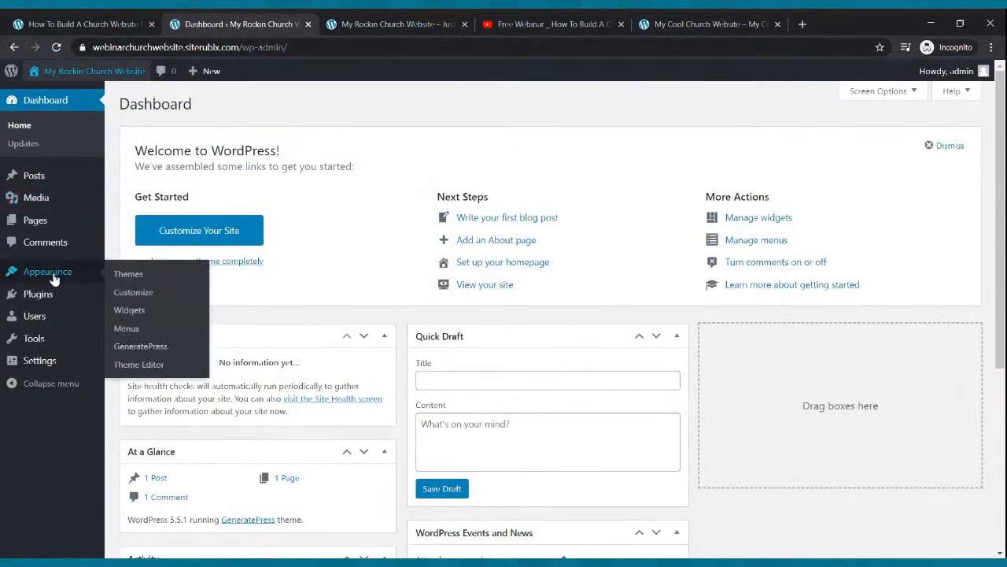
{"action": "left_click", "coordinate": [122, 302]}
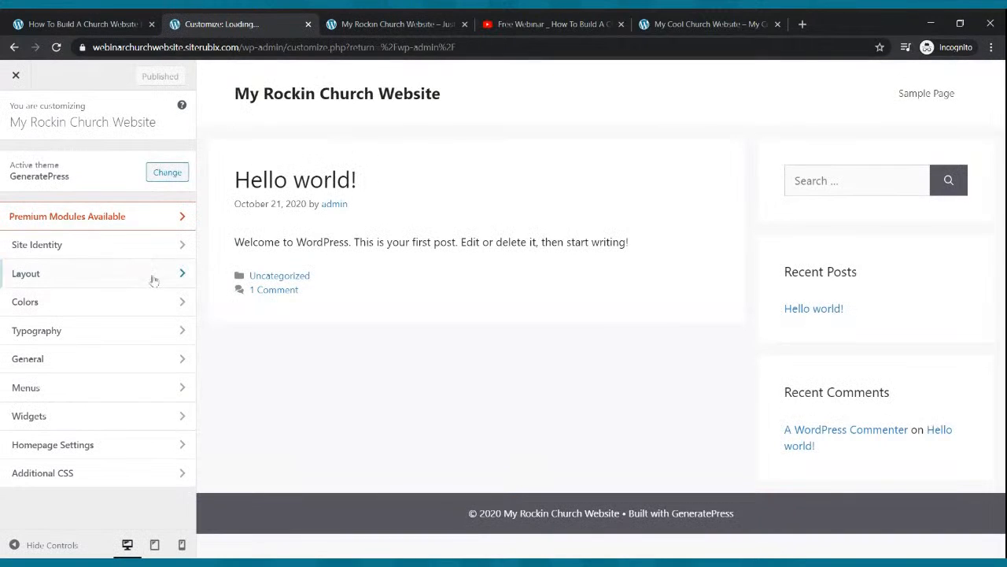
{"action": "left_click", "coordinate": [90, 245]}
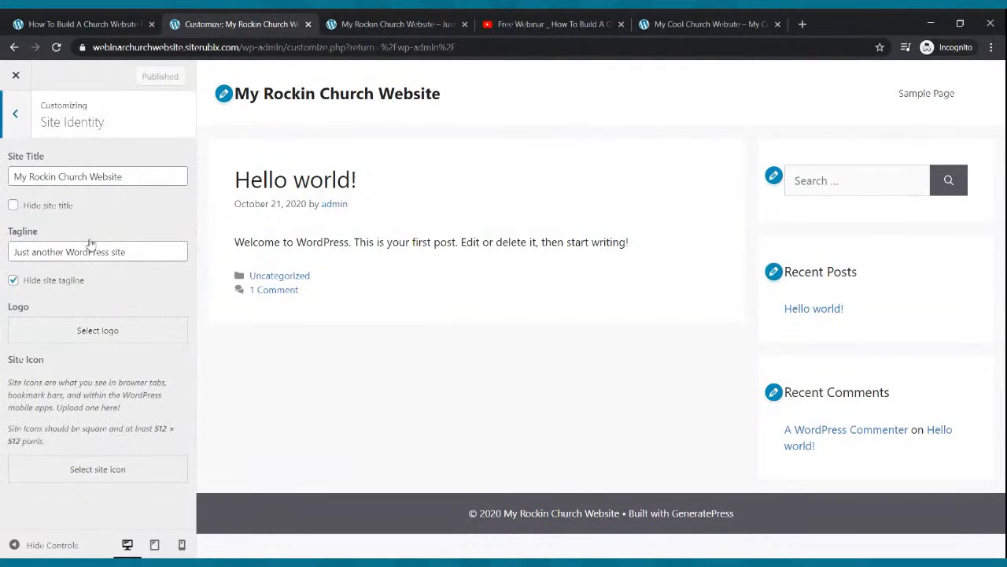
{"action": "left_click", "coordinate": [14, 206]}
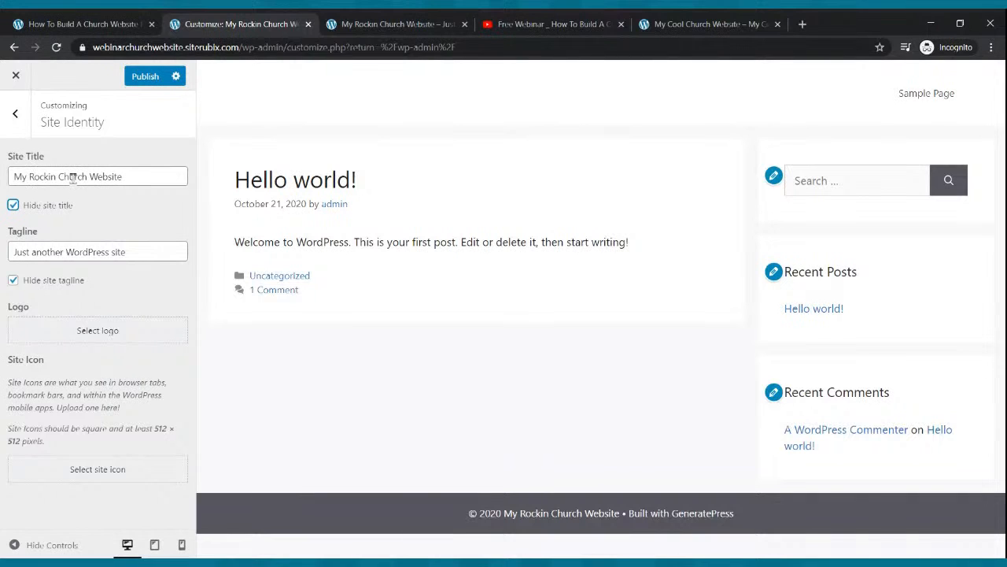
{"action": "left_click_drag", "start_coordinate": [139, 253], "coordinate": [3, 257]}
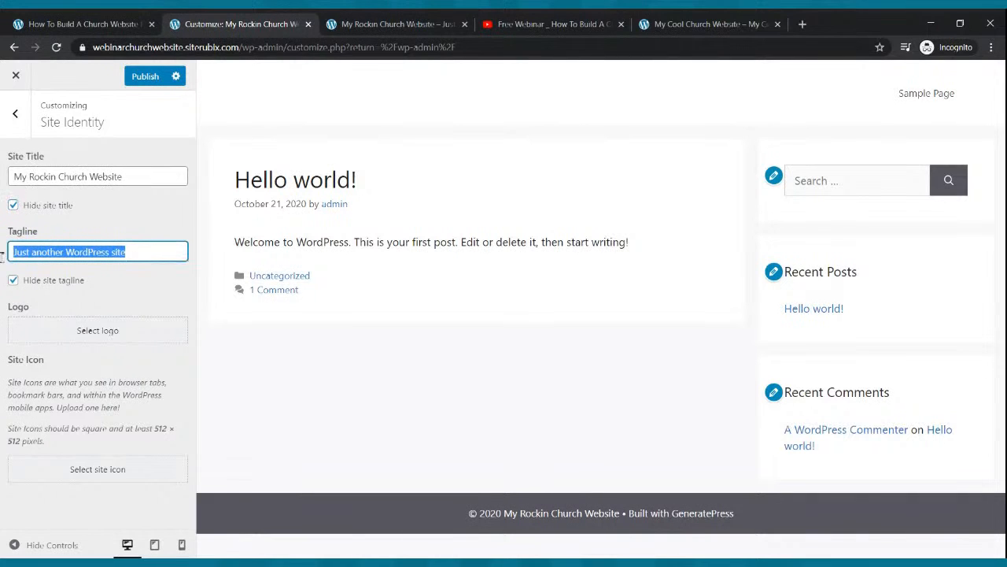
{"action": "type", "text": "M"}
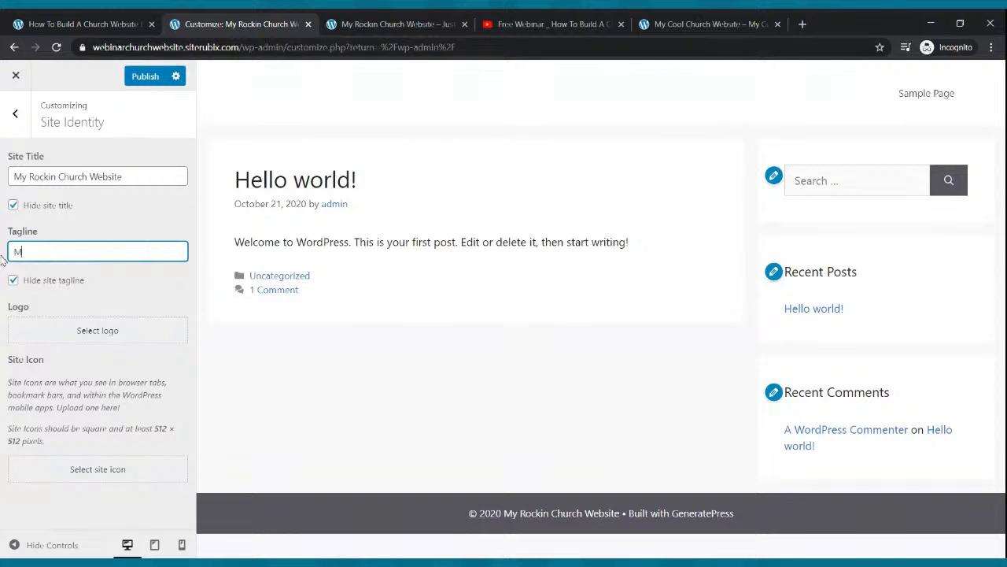
{"action": "type", "text": "y Rockin Church Website"}
{"action": "left_click", "coordinate": [144, 76]}
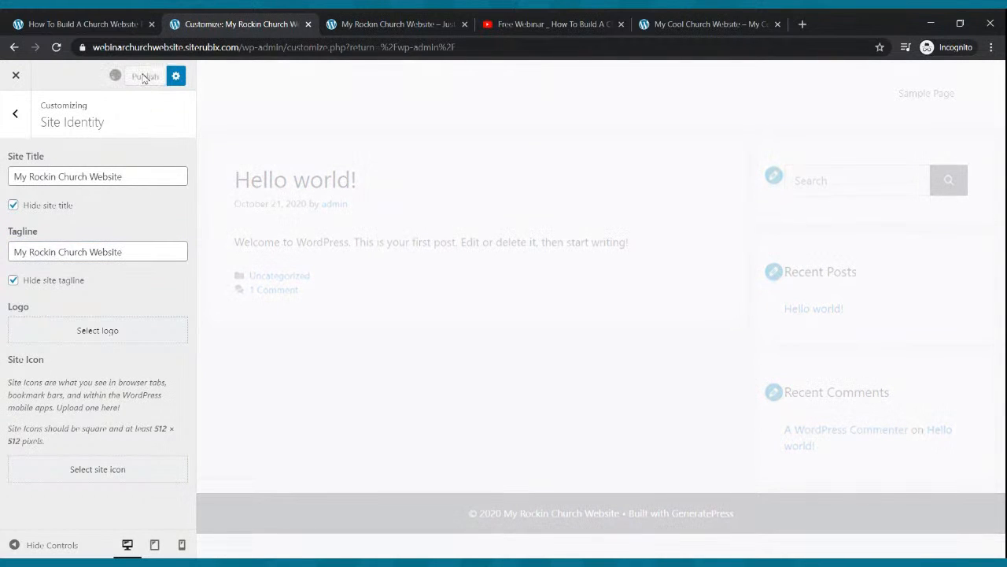
{"action": "left_click", "coordinate": [15, 74]}
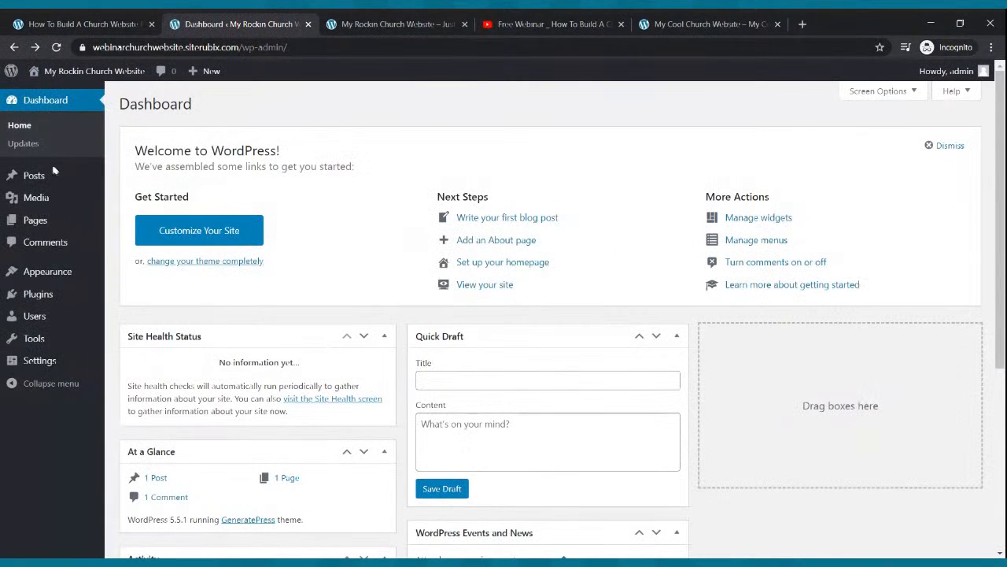
Step: In Writing settings, make Block editor the default, allow switching editors (Yes), and save
{"action": "mouse_move", "coordinate": [61, 271]}
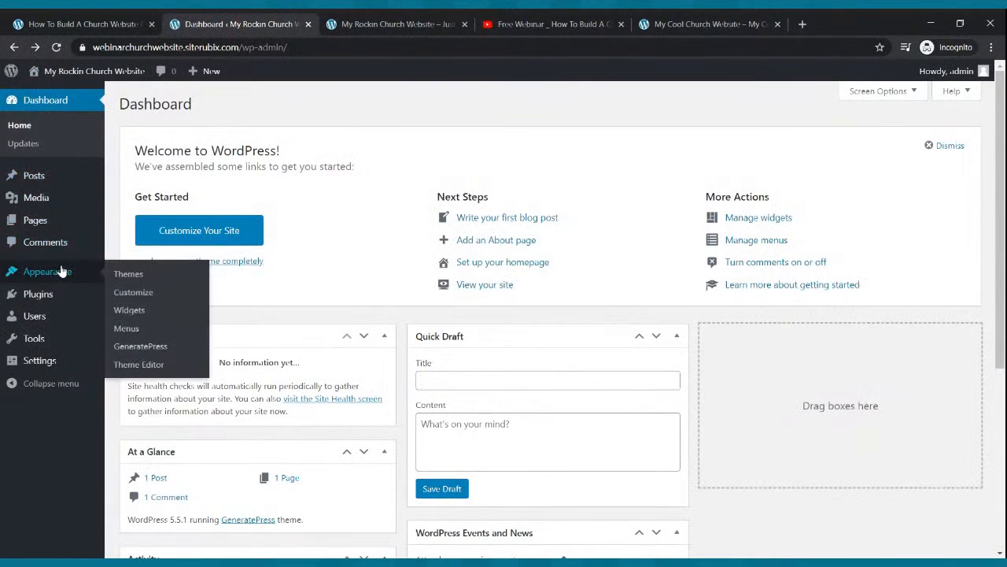
{"action": "left_click", "coordinate": [44, 362]}
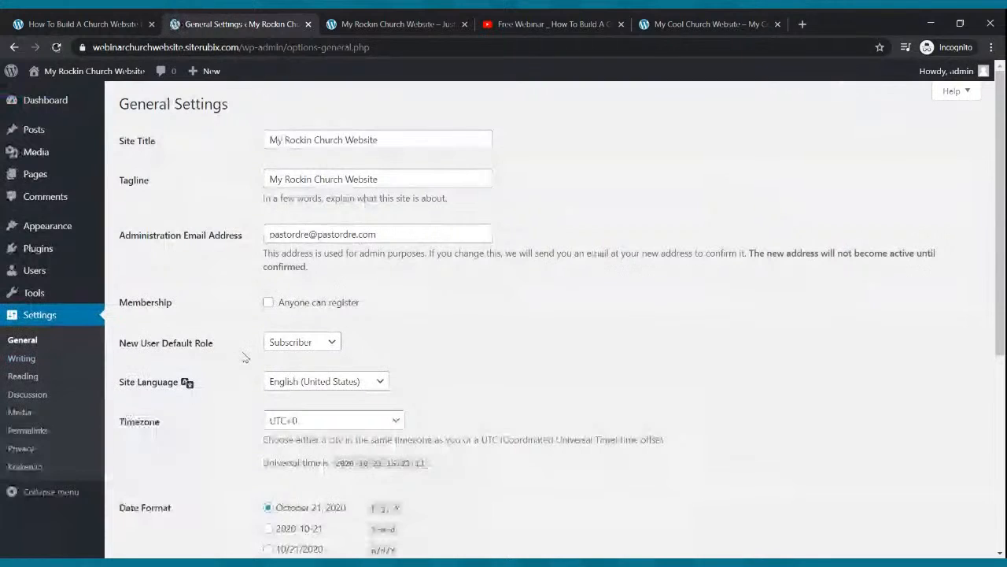
{"action": "left_click", "coordinate": [31, 361]}
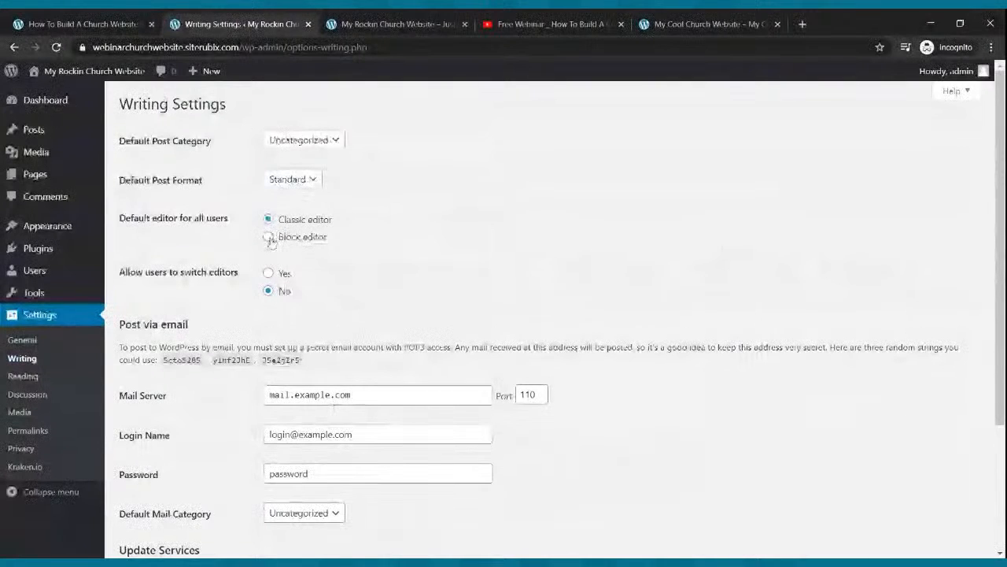
{"action": "left_click", "coordinate": [269, 236]}
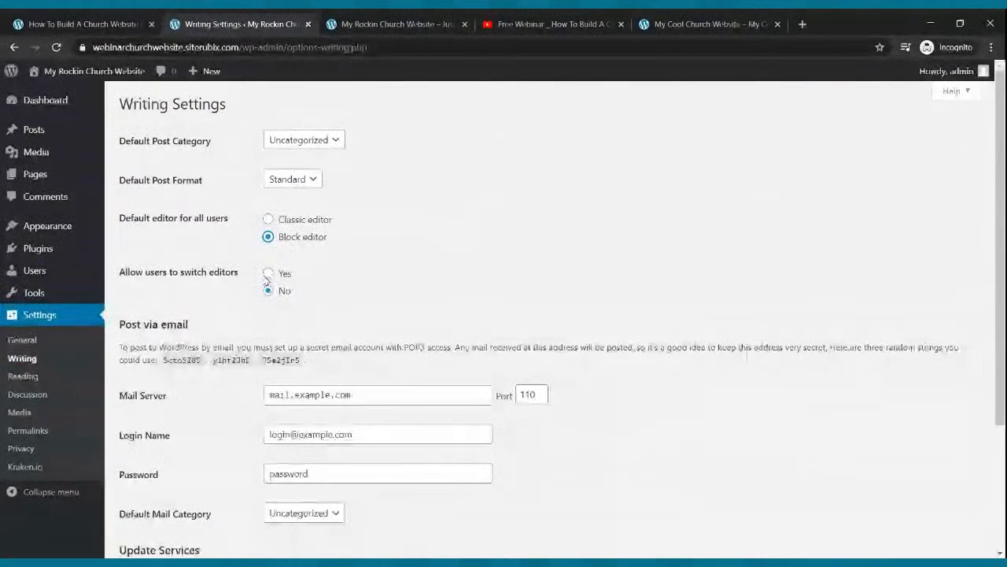
{"action": "left_click", "coordinate": [268, 272]}
{"action": "scroll", "coordinate": [494, 298], "scroll_direction": "down", "scroll_amount": 3}
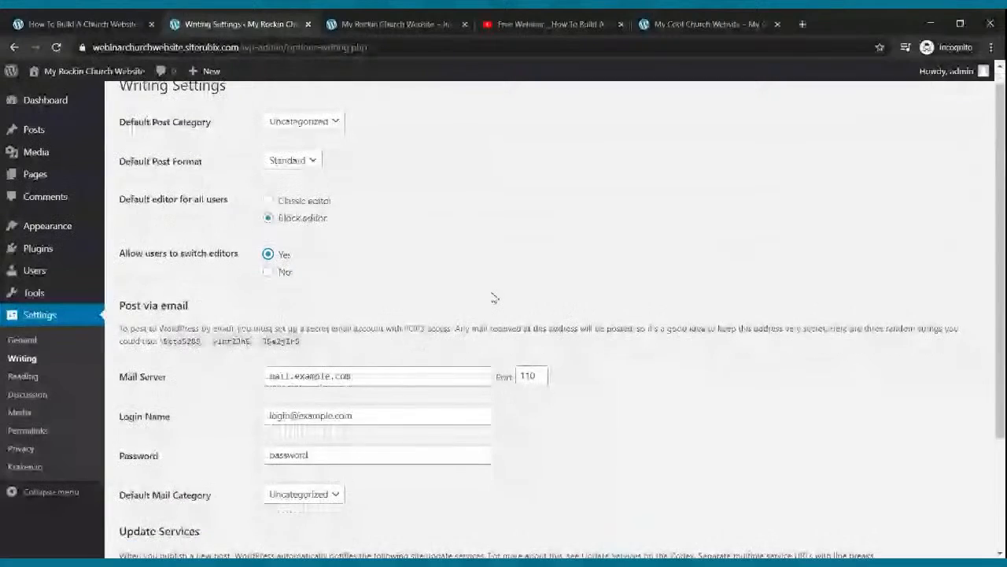
{"action": "left_click", "coordinate": [173, 491]}
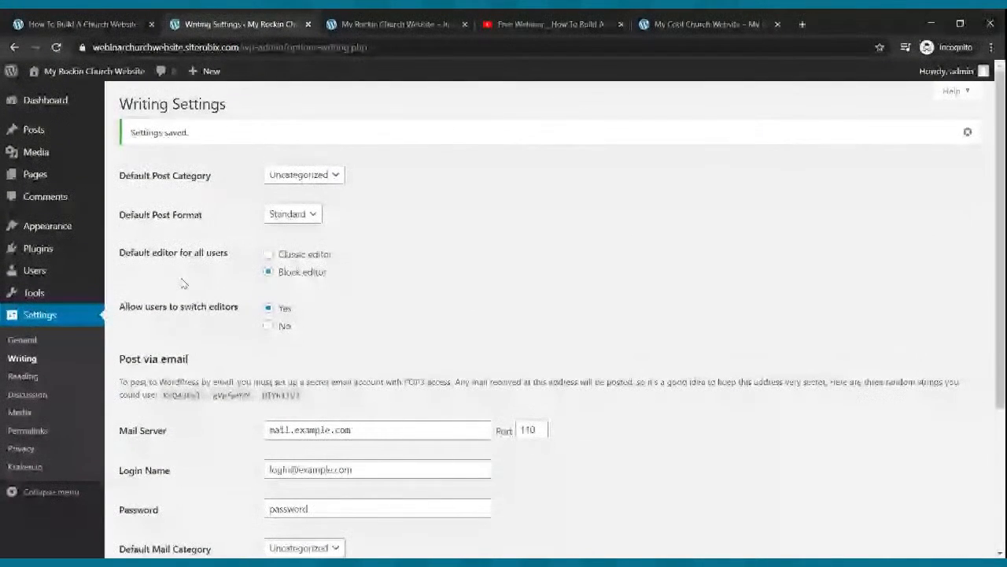
{"action": "mouse_move", "coordinate": [35, 186]}
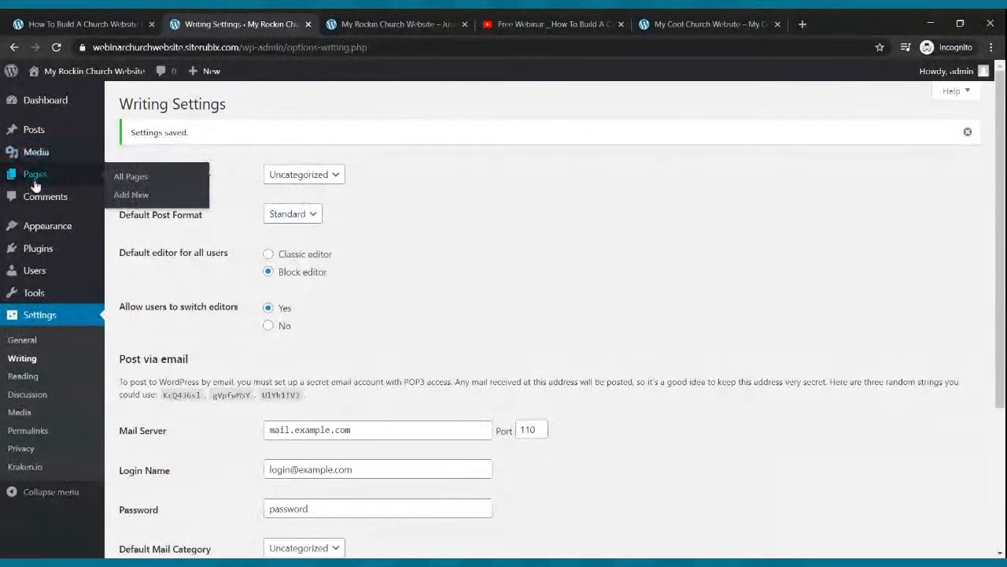
Step: Trash the Sample Page from the All Pages list
{"action": "left_click", "coordinate": [42, 183]}
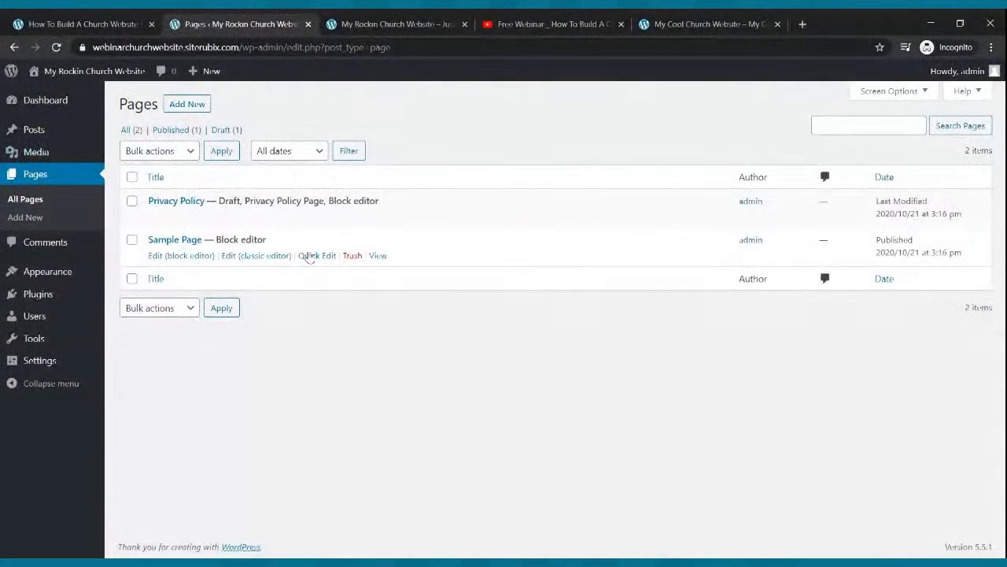
{"action": "left_click", "coordinate": [351, 255]}
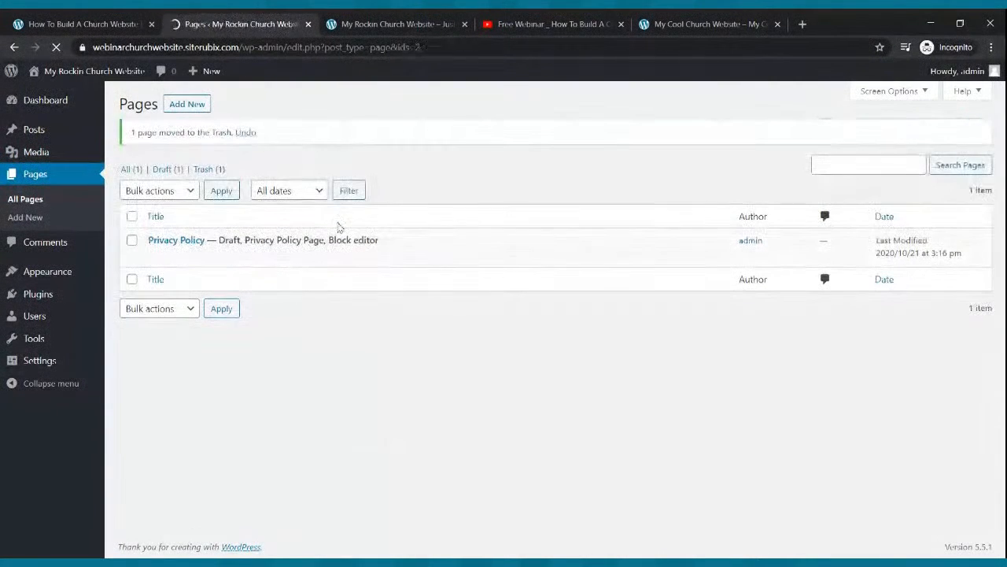
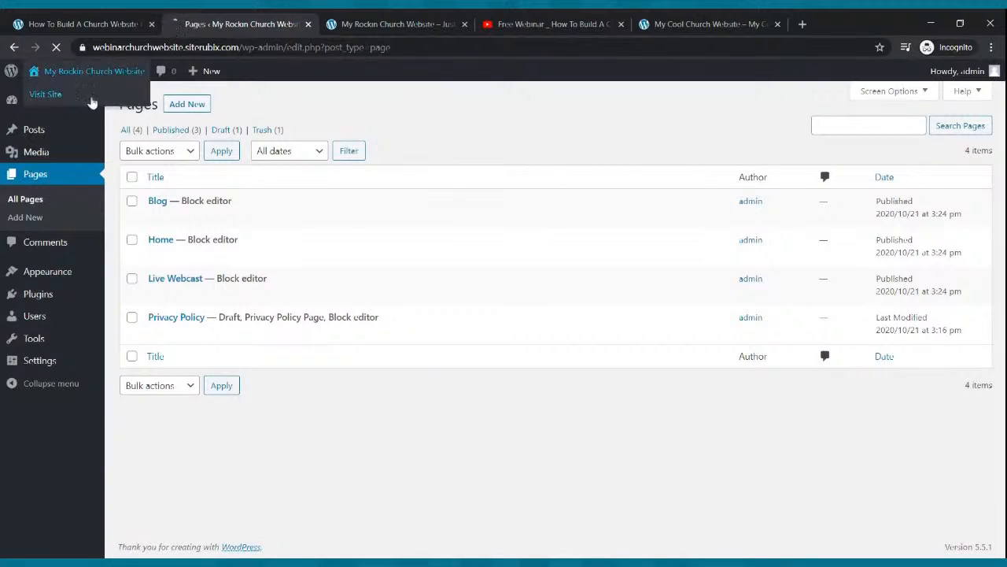
Step: Publish a new page titled 'Small Groups'
{"action": "left_click", "coordinate": [193, 106]}
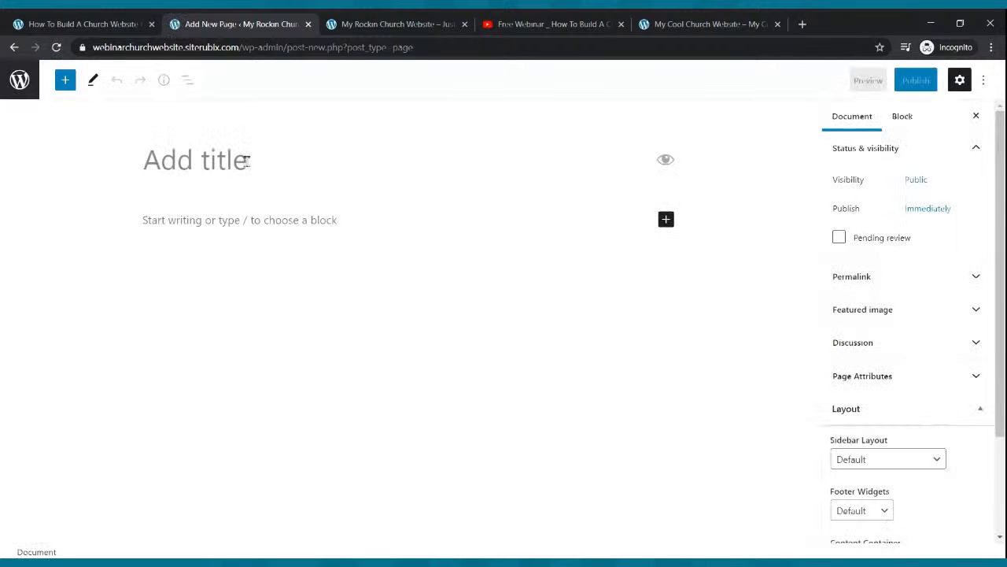
{"action": "type", "text": "Small Groups"}
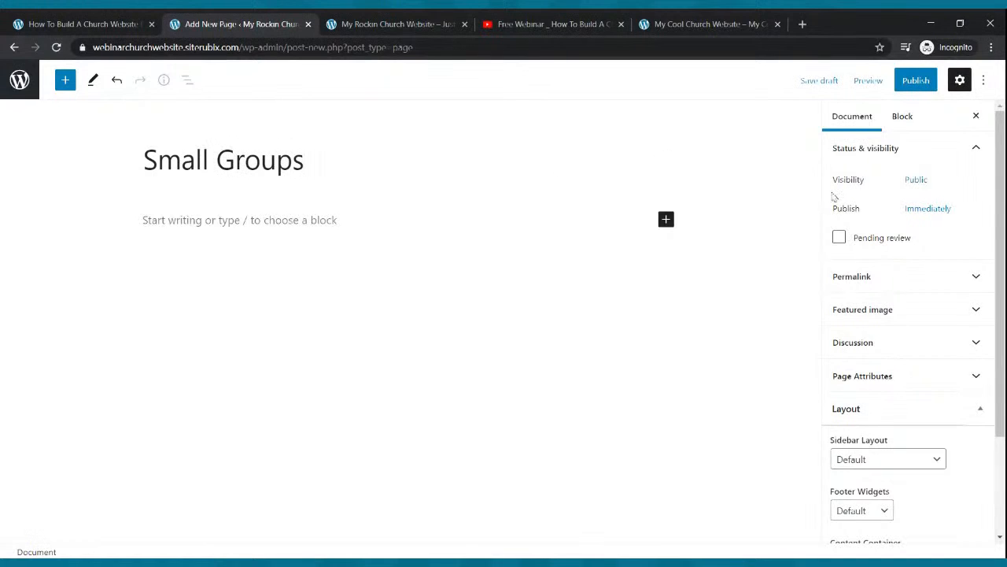
{"action": "left_click", "coordinate": [913, 82]}
{"action": "left_click", "coordinate": [878, 82]}
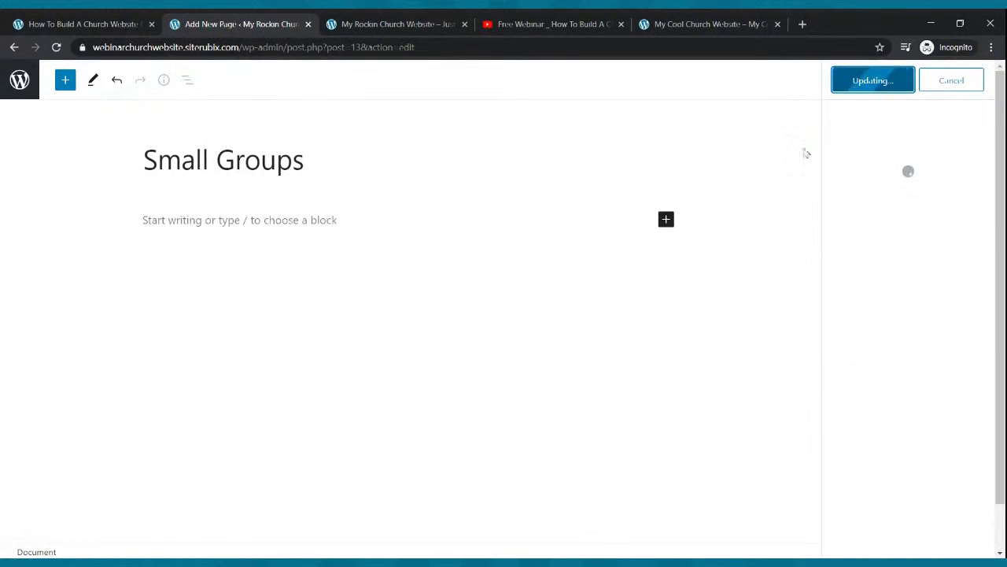
{"action": "left_click", "coordinate": [670, 20]}
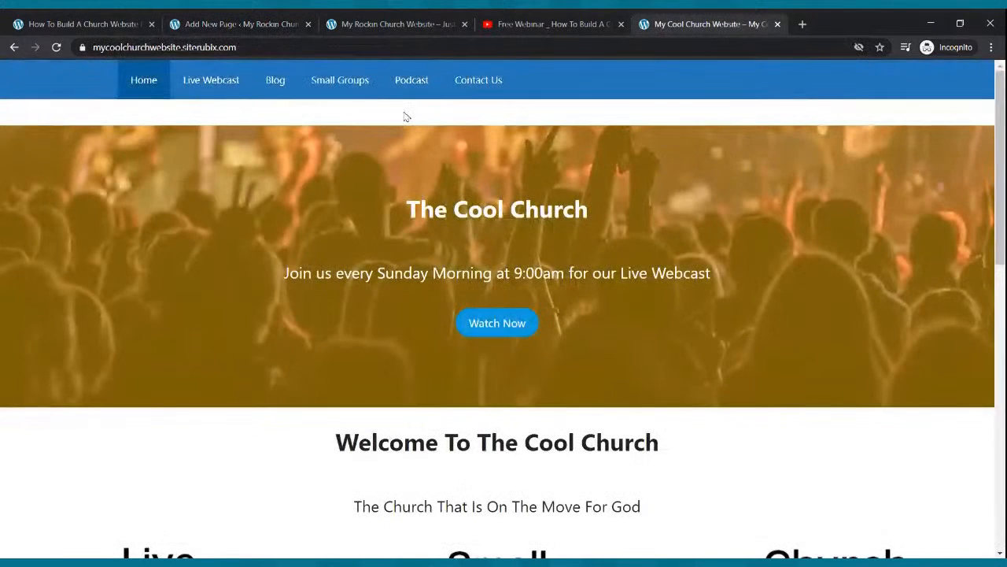
{"action": "left_click", "coordinate": [196, 24]}
{"action": "left_click", "coordinate": [20, 80]}
Step: Publish a new page titled 'Podcast'
{"action": "left_click", "coordinate": [183, 104]}
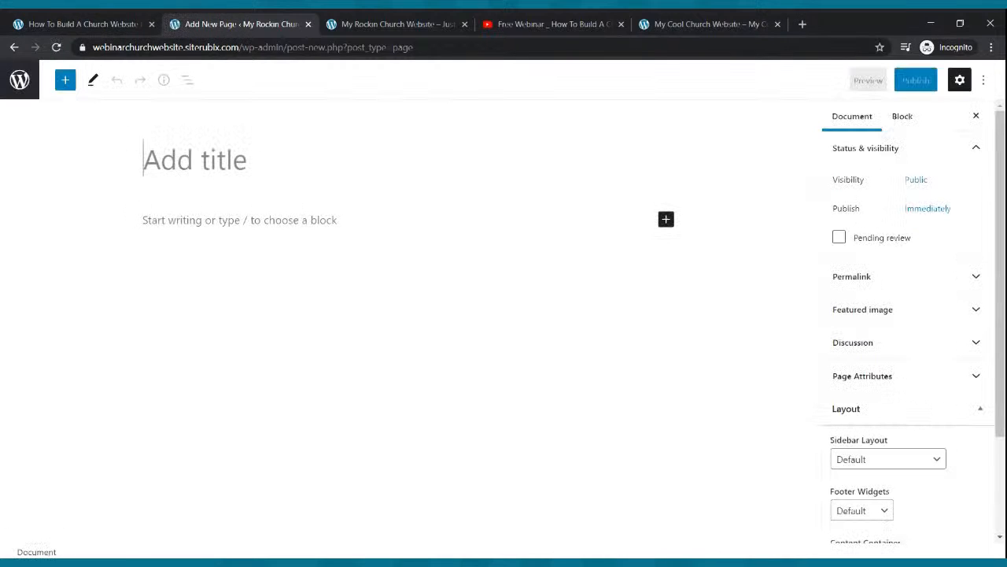
{"action": "type", "text": "Po"}
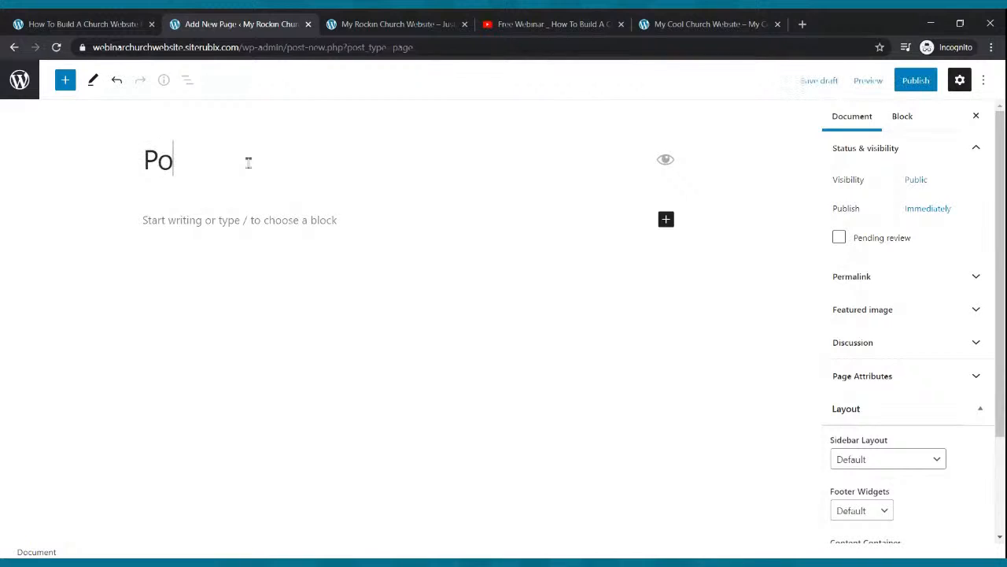
{"action": "type", "text": "dcast"}
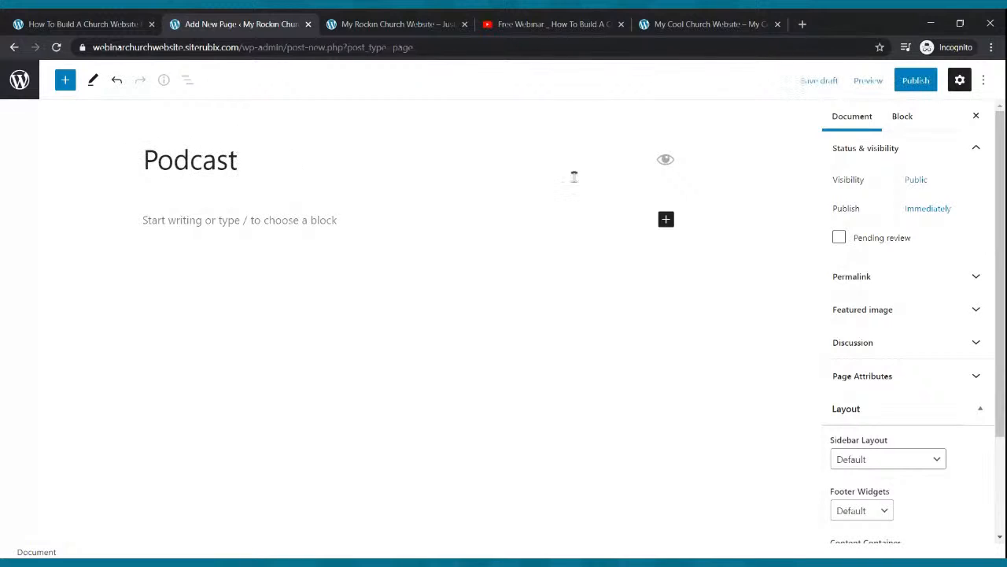
{"action": "left_click", "coordinate": [917, 80]}
{"action": "left_click", "coordinate": [875, 81]}
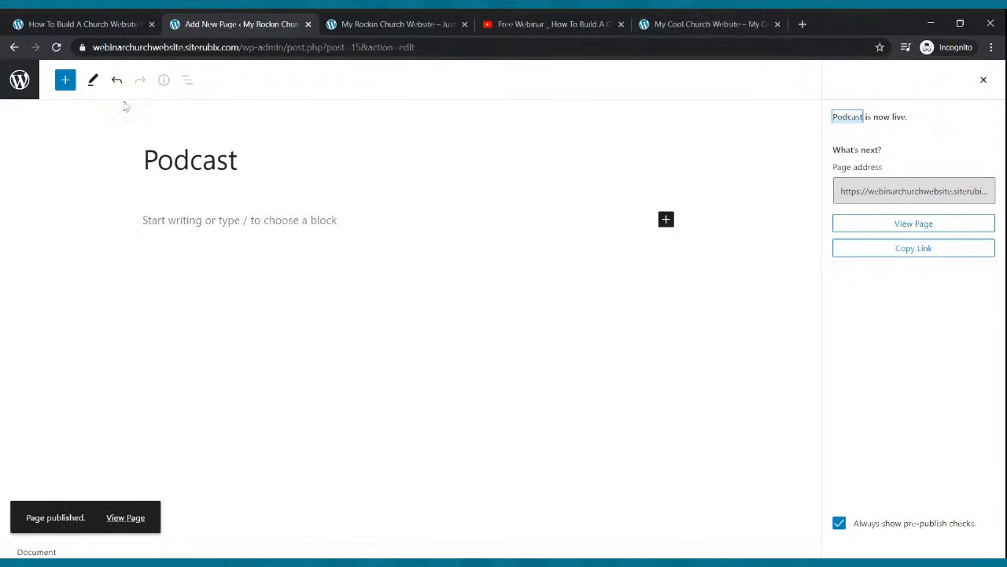
{"action": "left_click", "coordinate": [20, 80]}
Step: Publish a new page titled 'Contact Us' and exit to the site's front end
{"action": "left_click", "coordinate": [186, 104]}
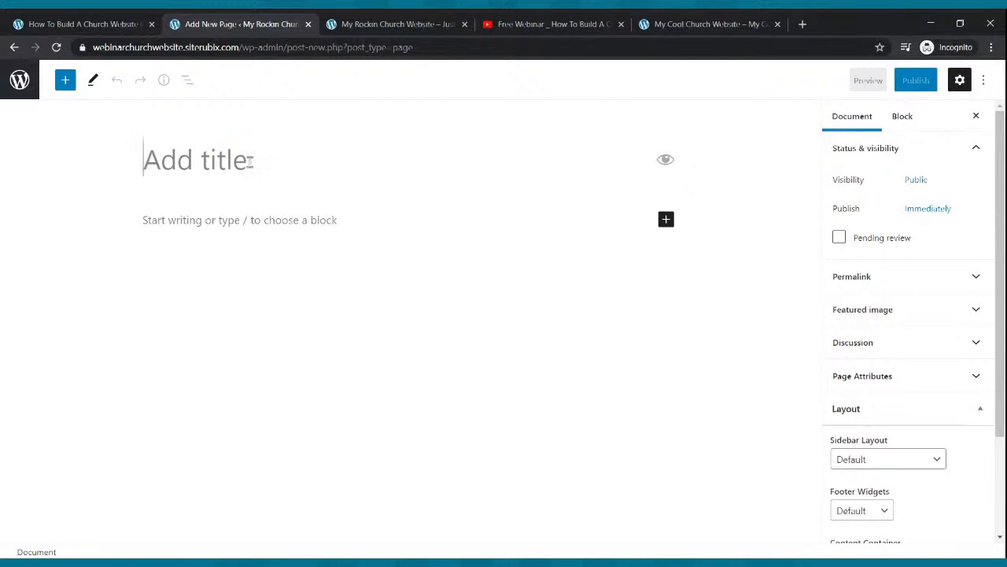
{"action": "type", "text": "Contac"}
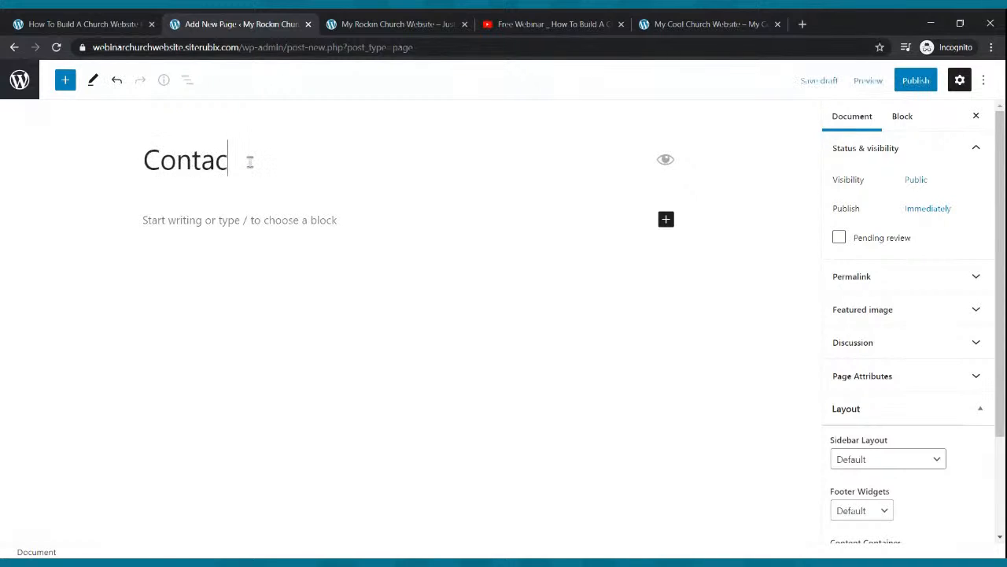
{"action": "type", "text": "t Us"}
{"action": "left_click", "coordinate": [898, 86]}
{"action": "left_click", "coordinate": [898, 85]}
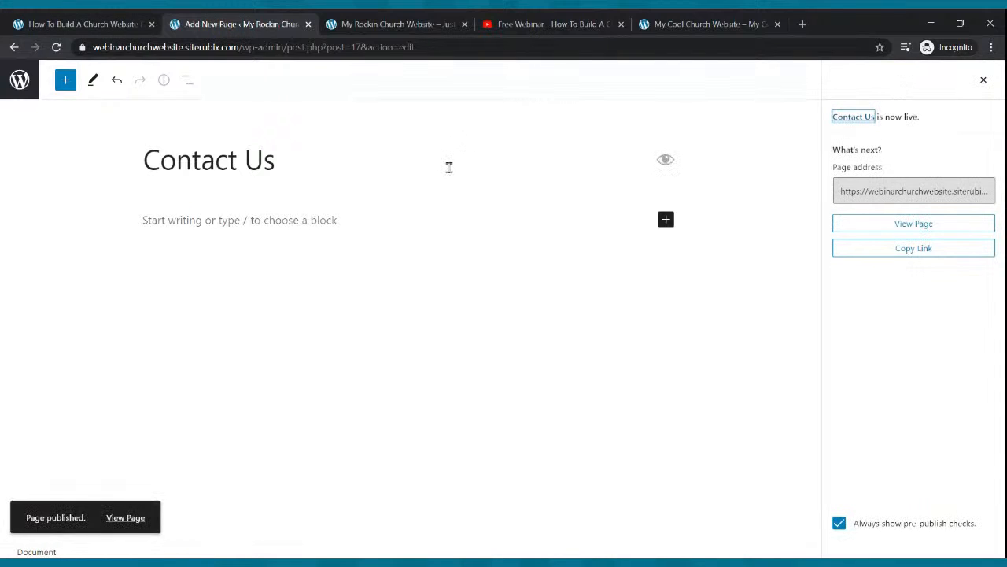
{"action": "left_click", "coordinate": [19, 80]}
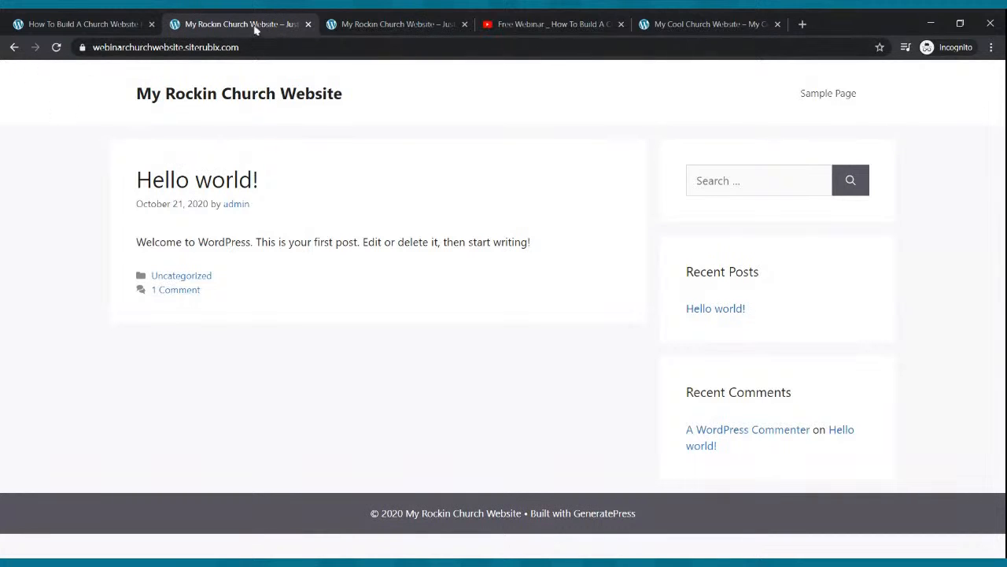
Step: Reload the site's front end to check the new Home-to-Contact Us menu against the example site
{"action": "left_click", "coordinate": [15, 49]}
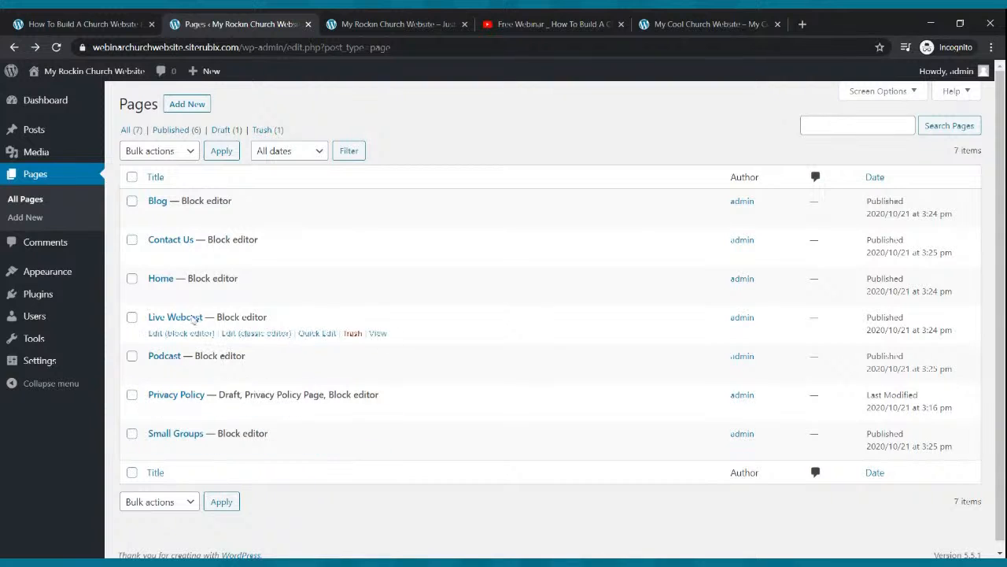
{"action": "left_click", "coordinate": [393, 23]}
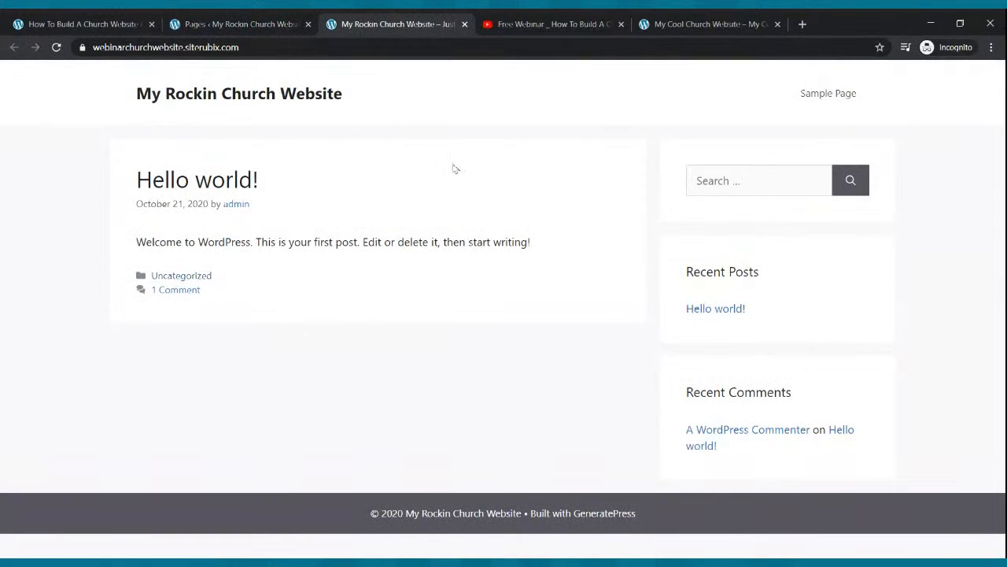
{"action": "left_click", "coordinate": [56, 48]}
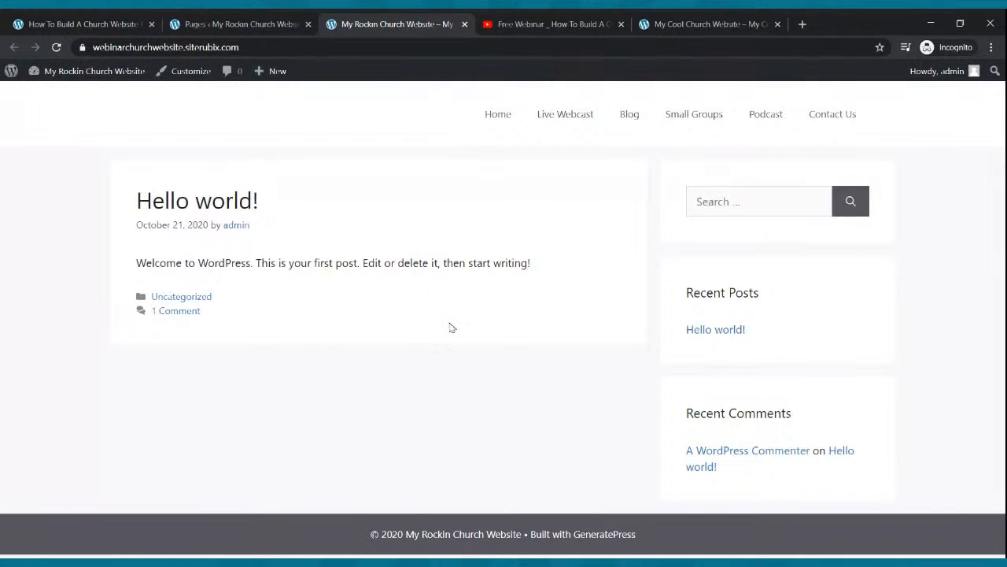
{"action": "left_click", "coordinate": [650, 24]}
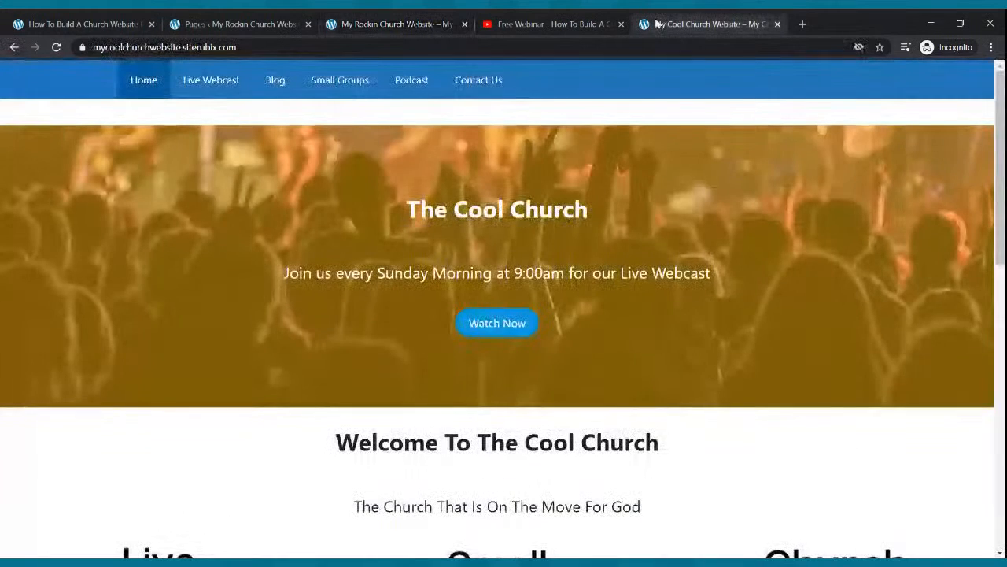
{"action": "left_click", "coordinate": [379, 24]}
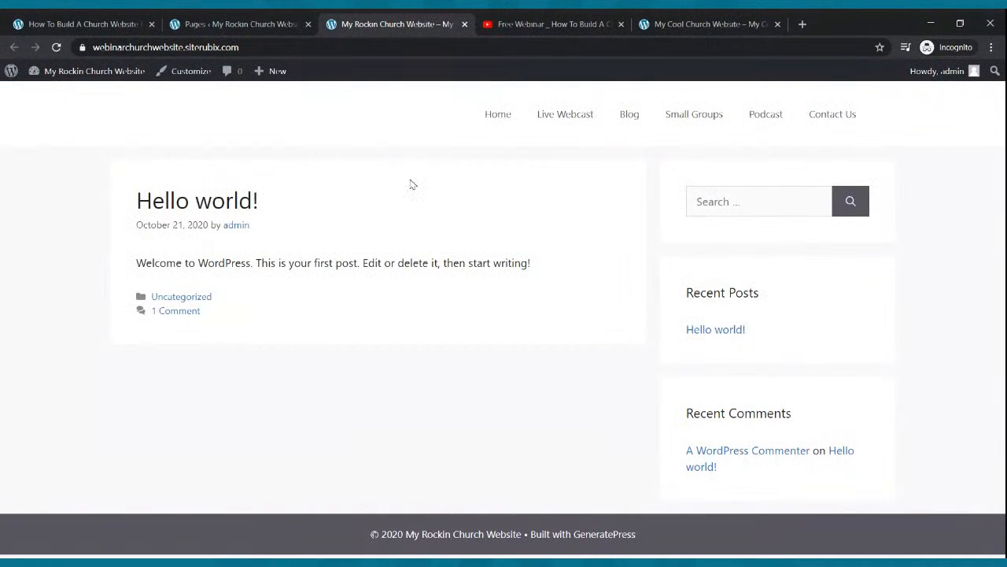
Step: Return to the admin Pages list and go to Settings
{"action": "left_click", "coordinate": [224, 24]}
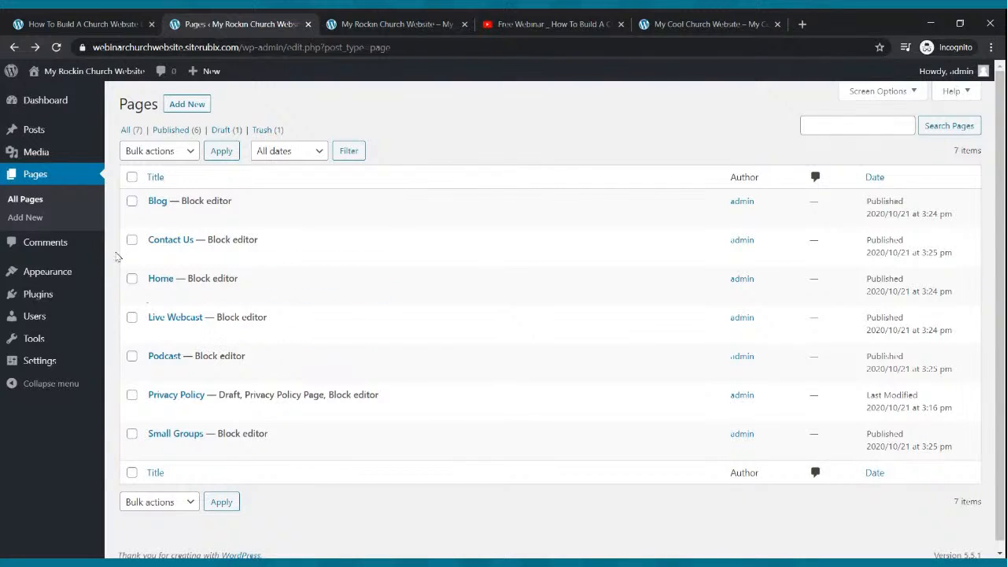
{"action": "mouse_move", "coordinate": [46, 281]}
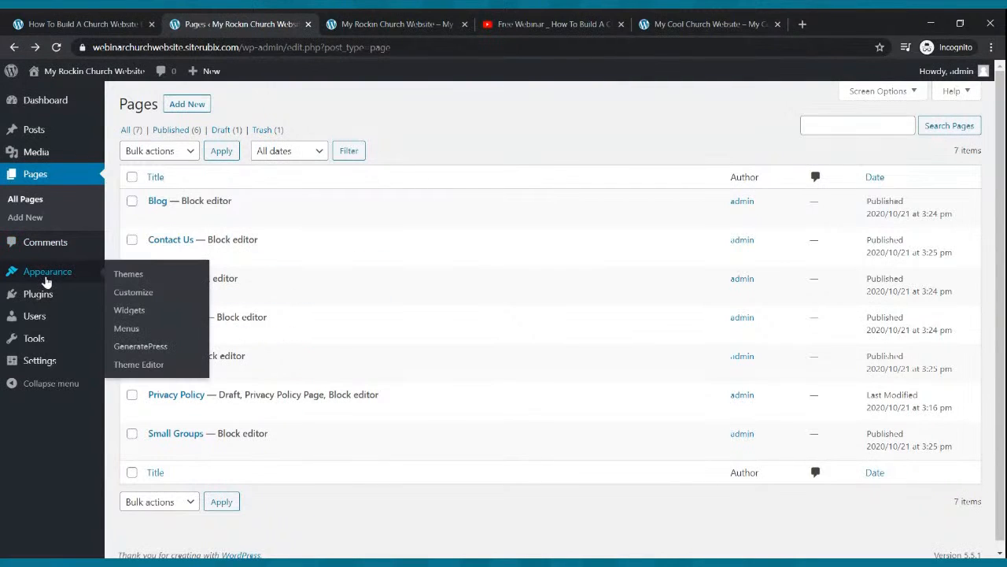
{"action": "left_click", "coordinate": [35, 362]}
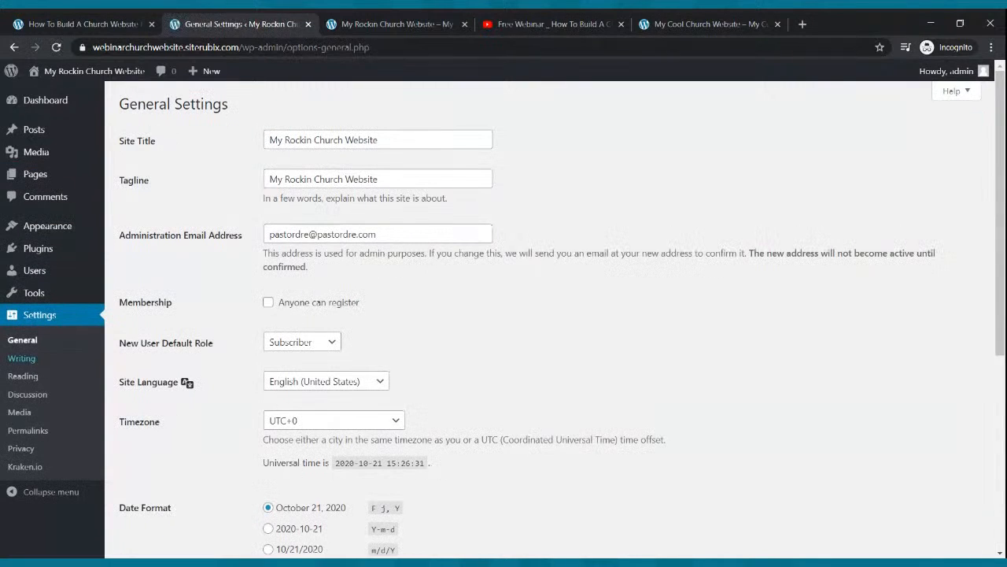
Step: Save Reading Settings with a static homepage of Home and Blog as the posts page
{"action": "left_click", "coordinate": [28, 376]}
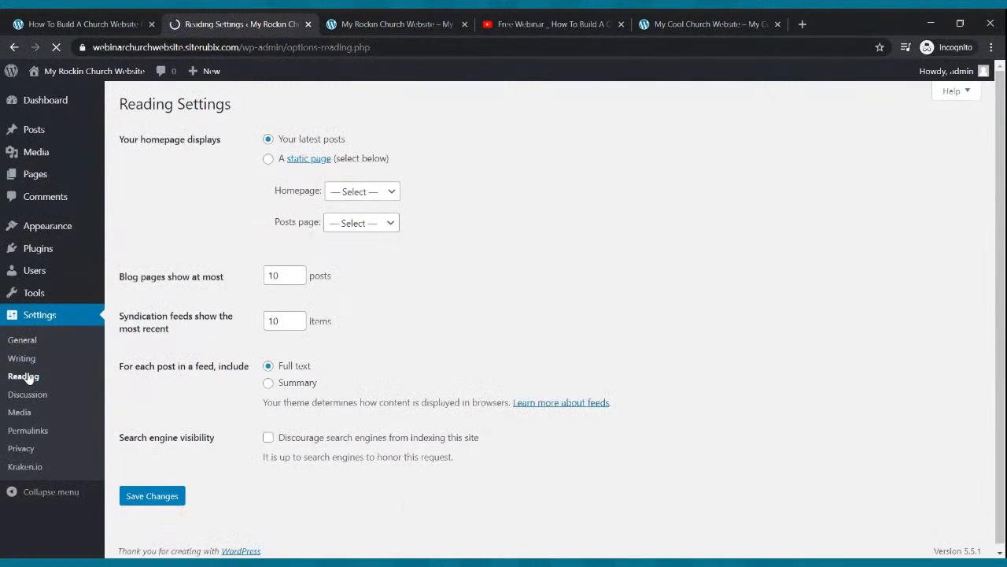
{"action": "left_click", "coordinate": [269, 160]}
{"action": "left_click", "coordinate": [362, 199]}
{"action": "left_click", "coordinate": [364, 283]}
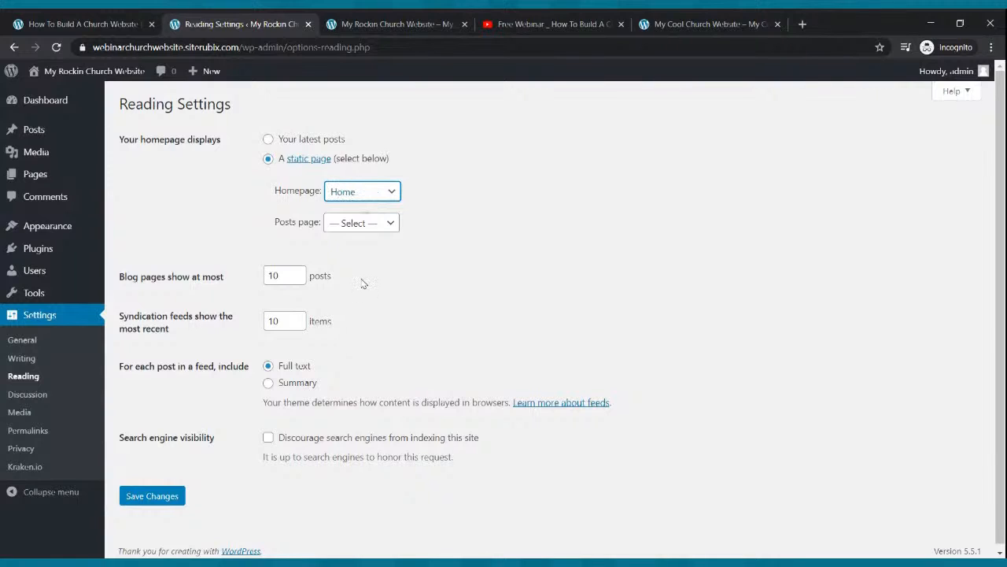
{"action": "left_click", "coordinate": [338, 228]}
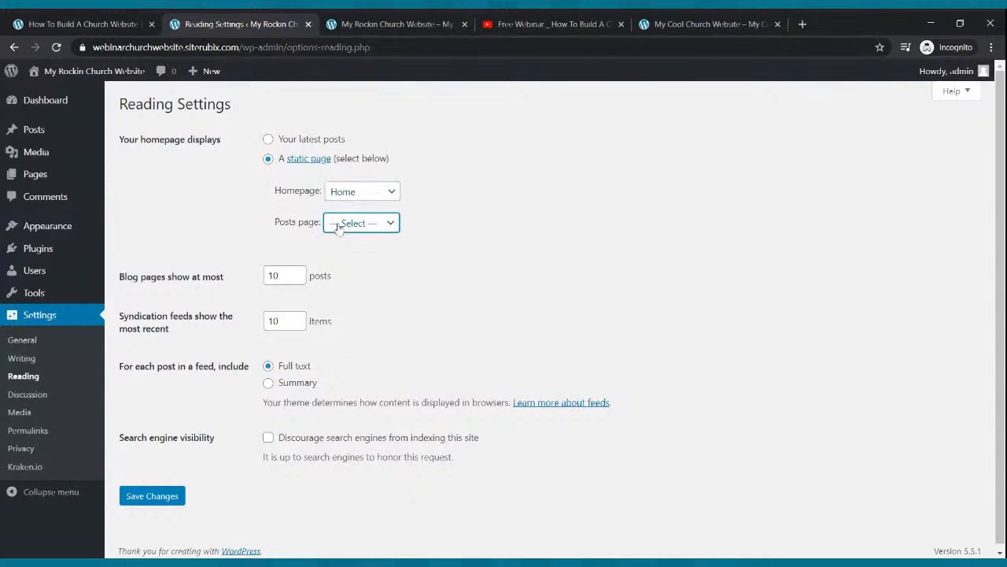
{"action": "left_click", "coordinate": [344, 272]}
{"action": "left_click", "coordinate": [147, 502]}
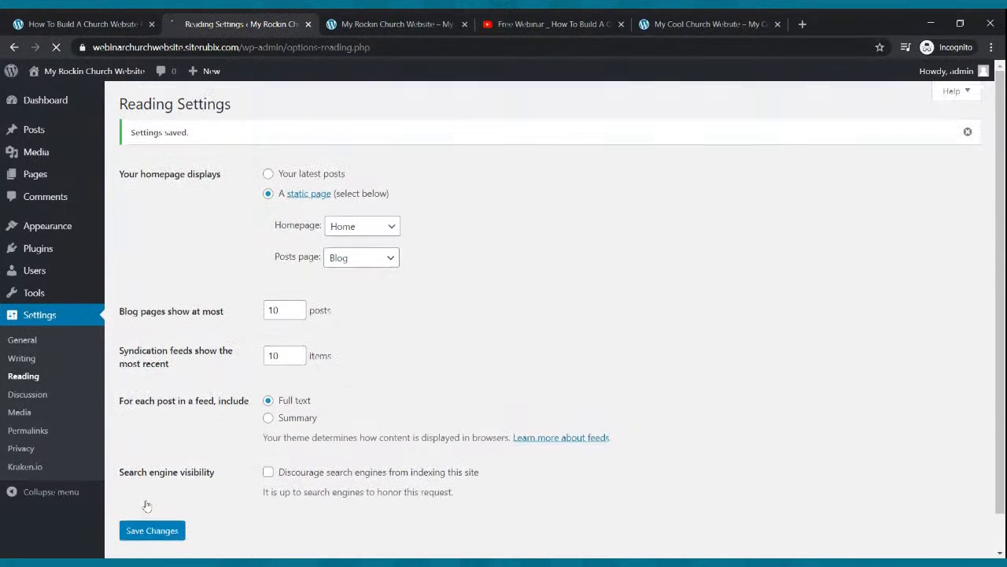
Step: Reload the front end to confirm the static Home page, compare with the example site, then open Pages
{"action": "left_click", "coordinate": [419, 24]}
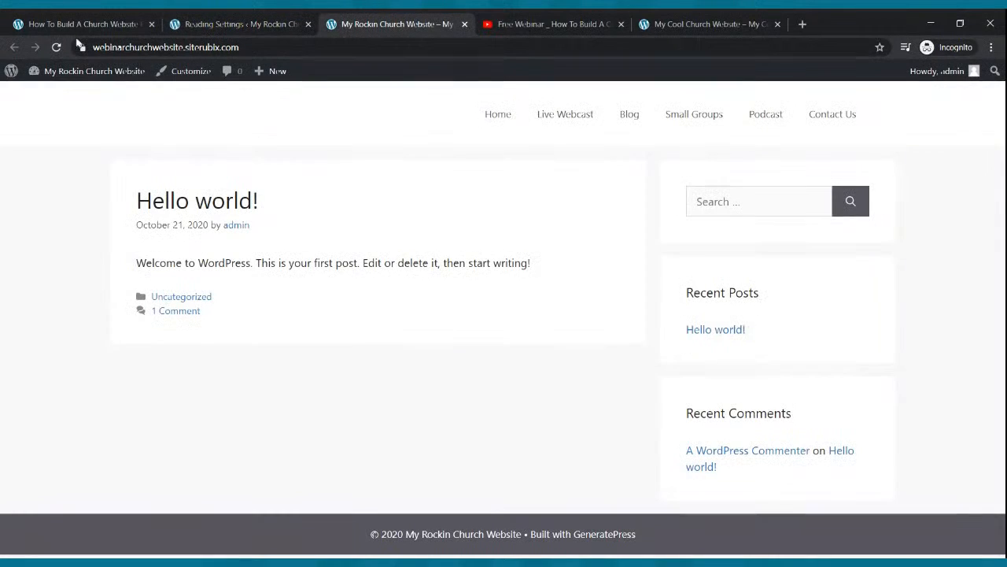
{"action": "left_click", "coordinate": [57, 48]}
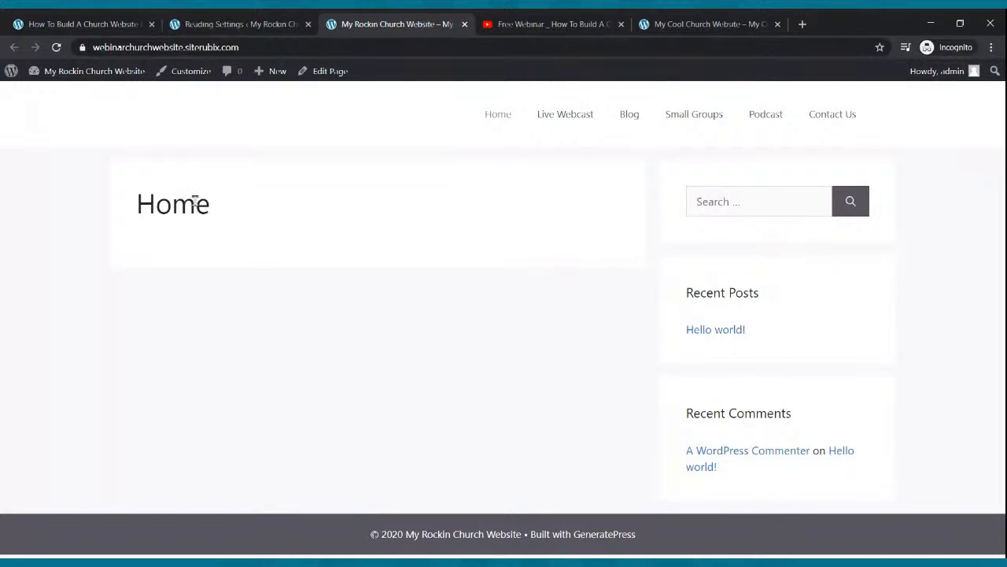
{"action": "left_click", "coordinate": [745, 27]}
{"action": "scroll", "coordinate": [557, 315], "scroll_direction": "down", "scroll_amount": 5}
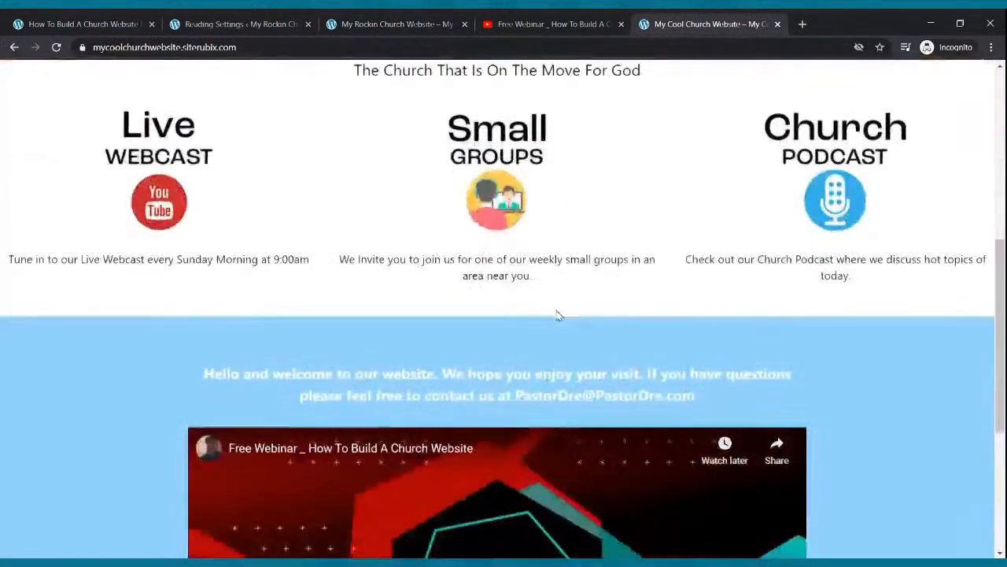
{"action": "scroll", "coordinate": [555, 306], "scroll_direction": "up", "scroll_amount": 5}
{"action": "left_click", "coordinate": [266, 22]}
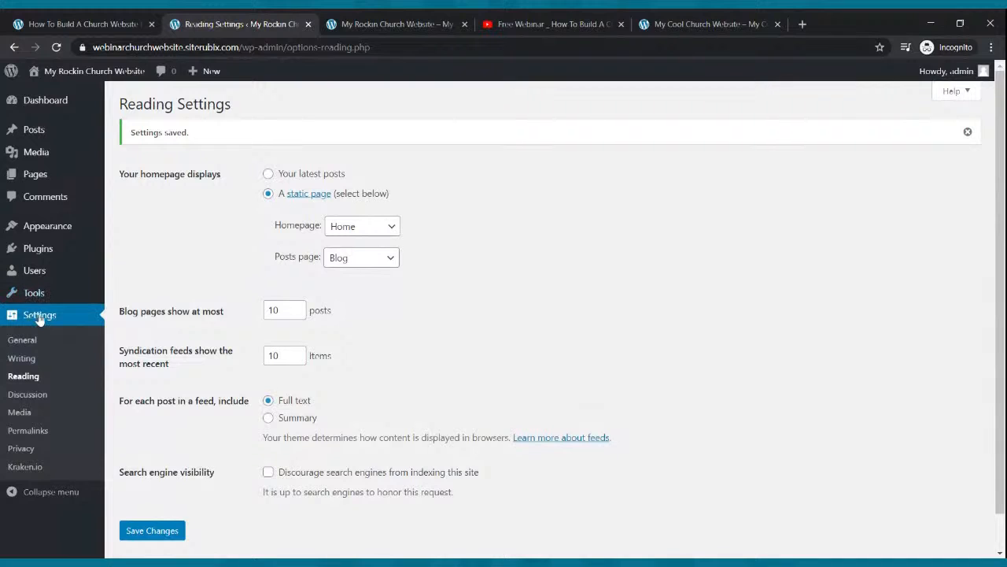
{"action": "left_click", "coordinate": [34, 173]}
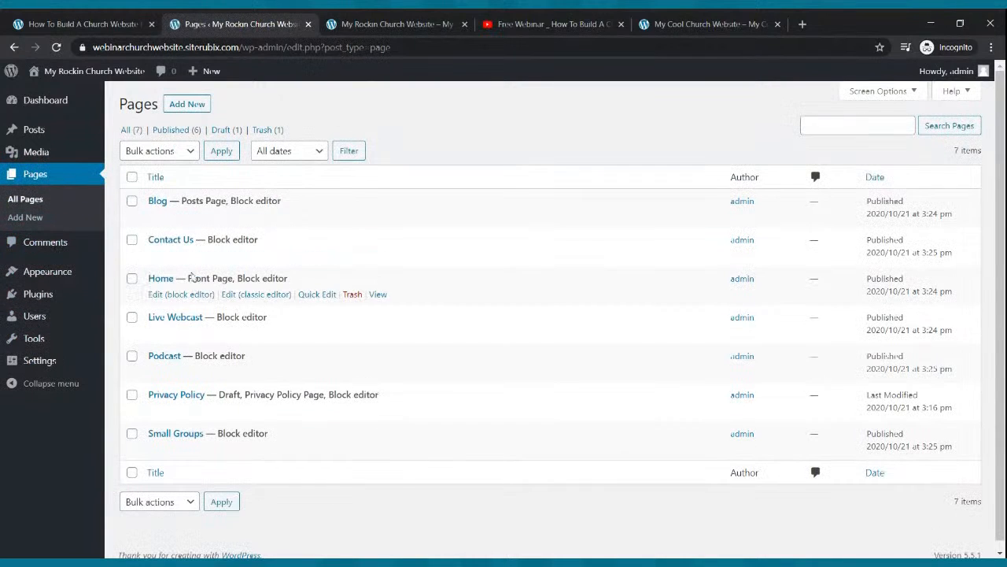
Step: Edit the Home page with Sidebar Layout set to No Sidebars and update it
{"action": "left_click", "coordinate": [166, 296]}
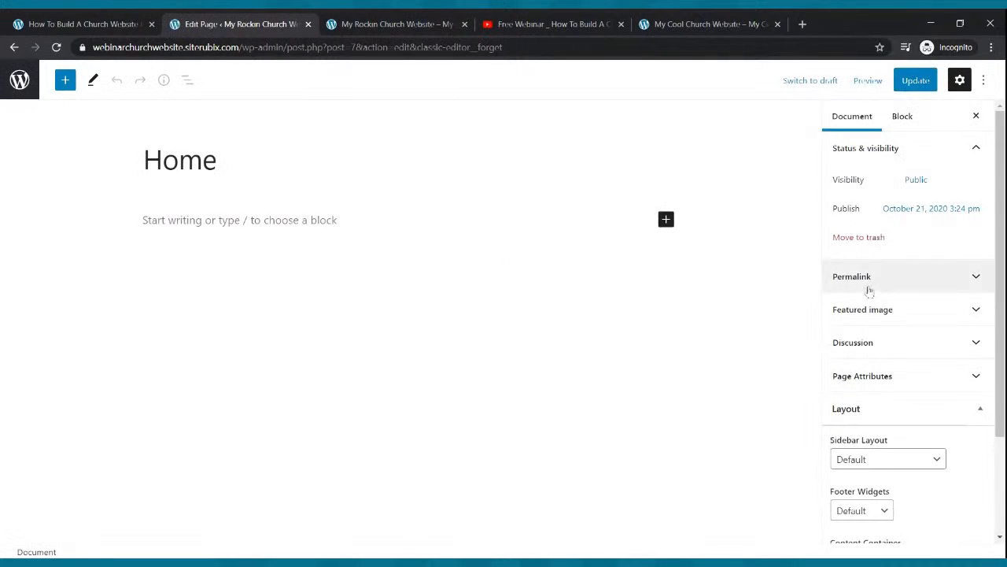
{"action": "scroll", "coordinate": [868, 289], "scroll_direction": "down", "scroll_amount": 3}
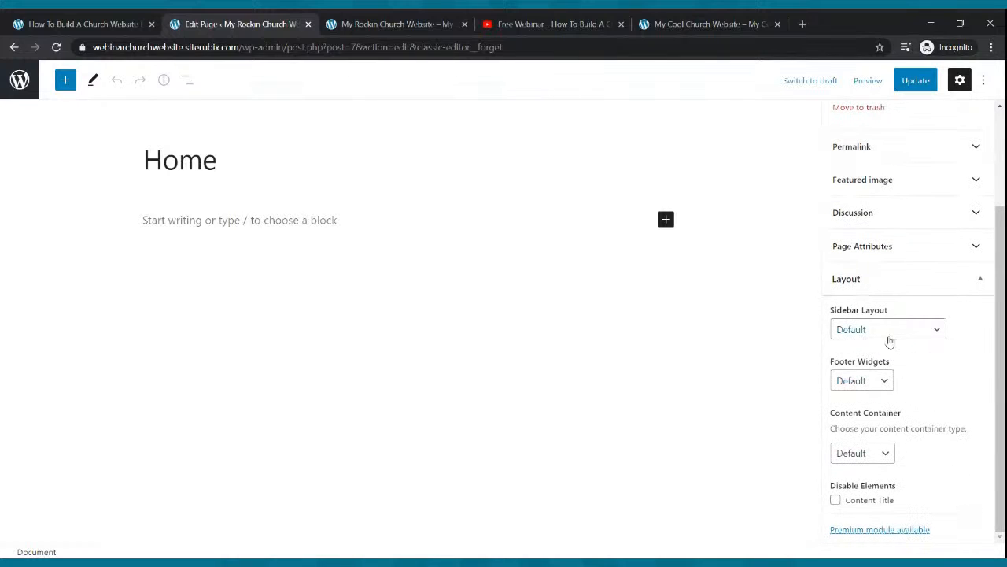
{"action": "left_click", "coordinate": [884, 329]}
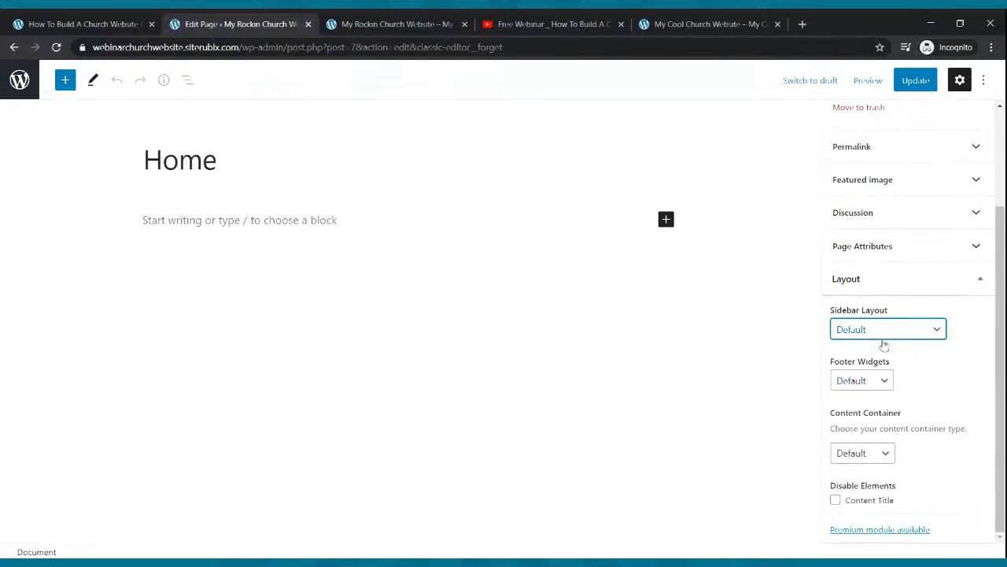
{"action": "left_click", "coordinate": [884, 344]}
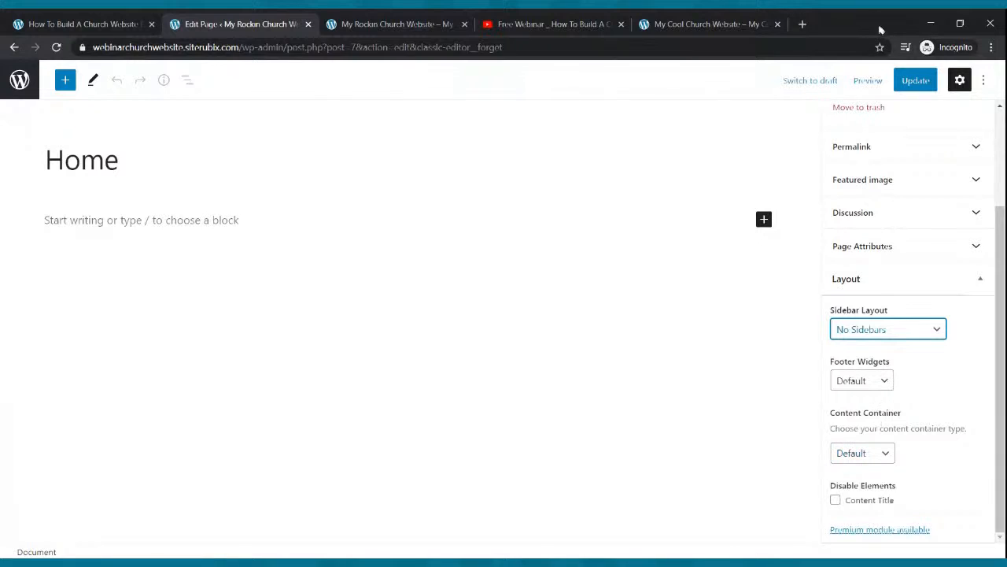
{"action": "left_click", "coordinate": [905, 81]}
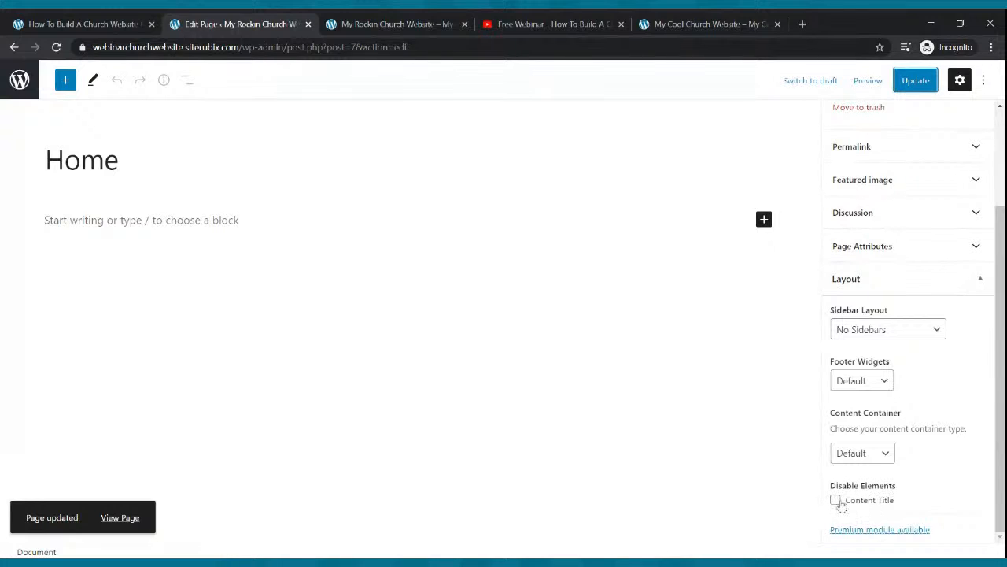
Step: Tick Disable Content Title on the Home page and update it
{"action": "left_click", "coordinate": [835, 501]}
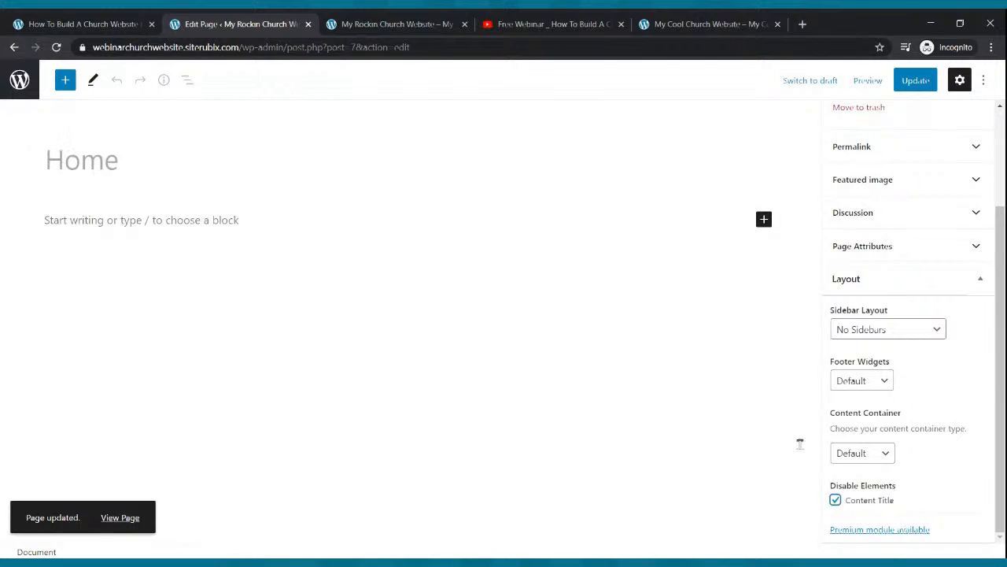
{"action": "left_click", "coordinate": [835, 501]}
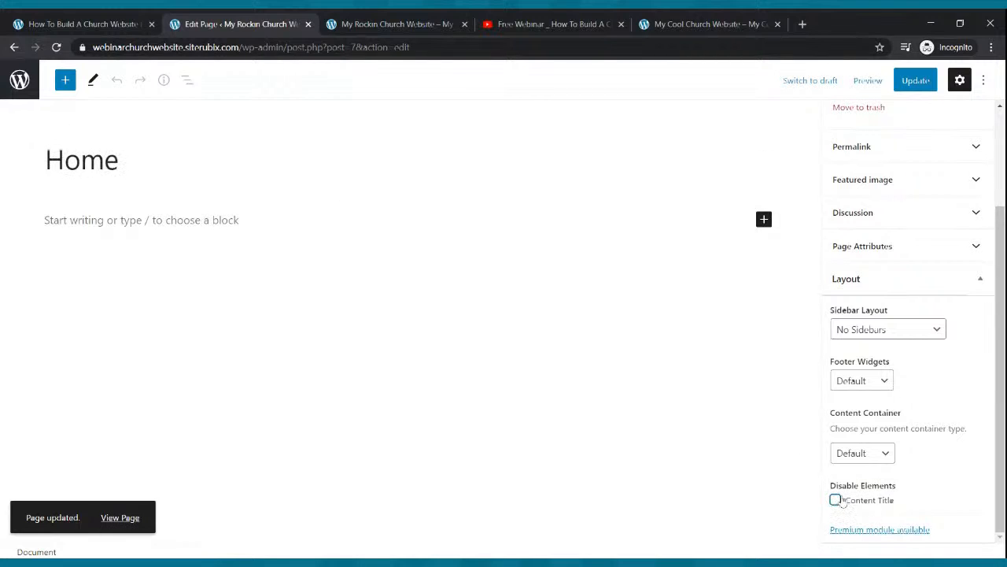
{"action": "left_click", "coordinate": [836, 501]}
{"action": "left_click", "coordinate": [912, 84]}
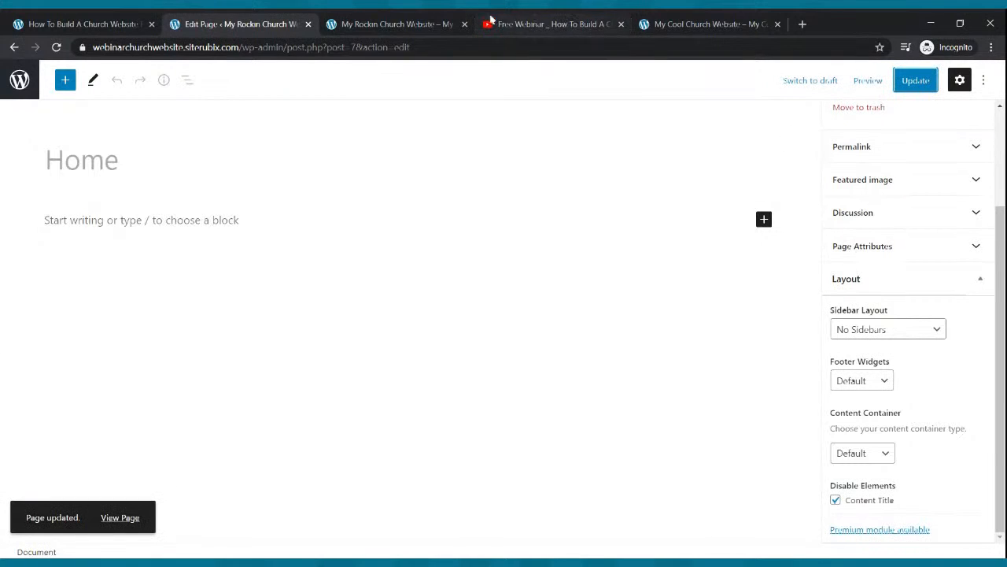
Step: Reload the live Home page and compare it with the reference Cool Church site
{"action": "left_click", "coordinate": [423, 19]}
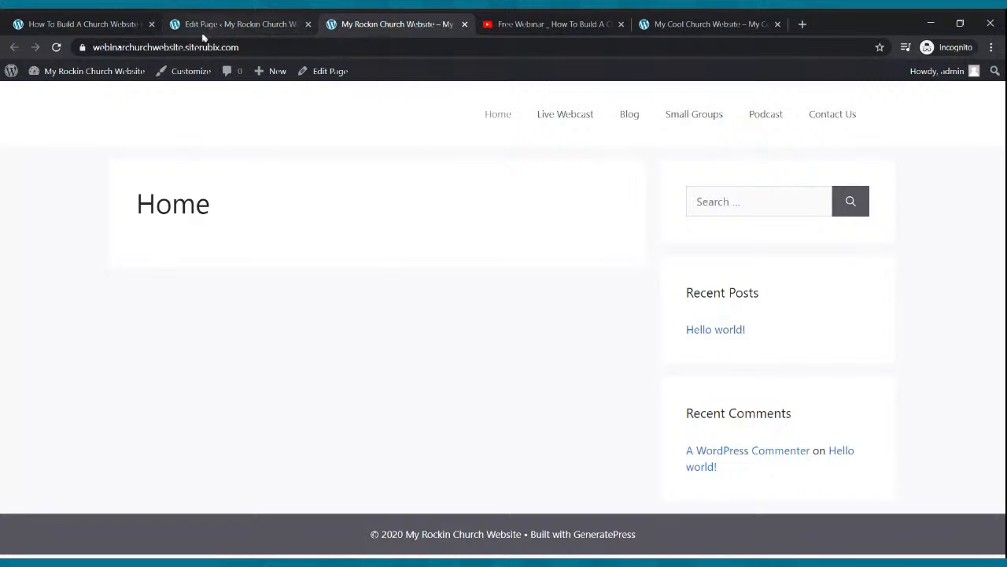
{"action": "left_click", "coordinate": [58, 47]}
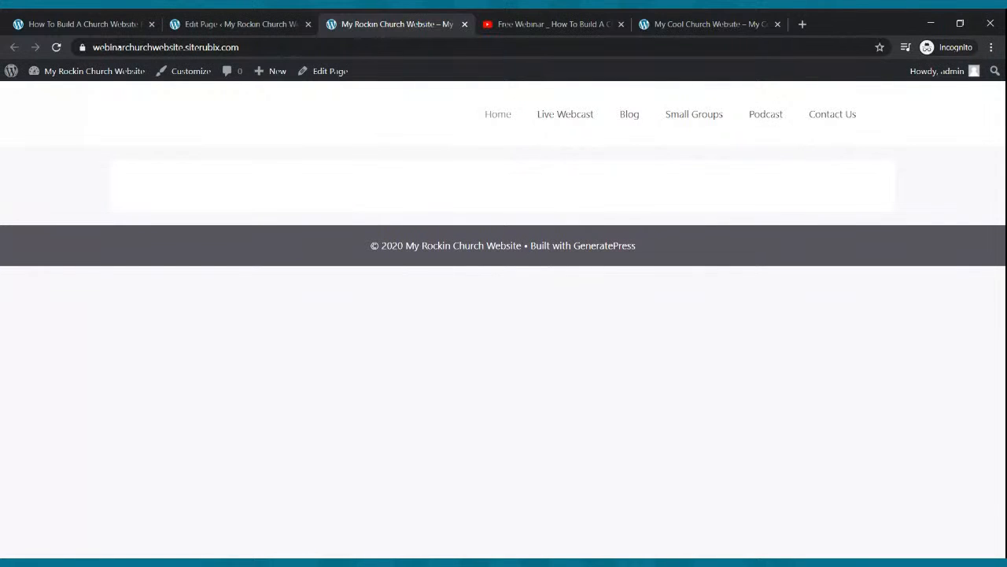
{"action": "left_click", "coordinate": [677, 32]}
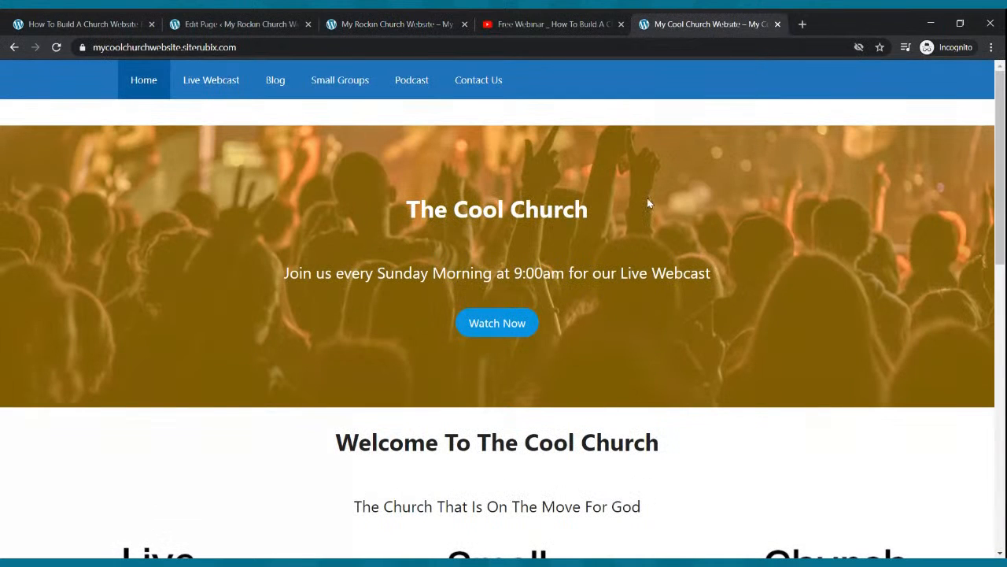
{"action": "scroll", "coordinate": [652, 189], "scroll_direction": "down", "scroll_amount": 2}
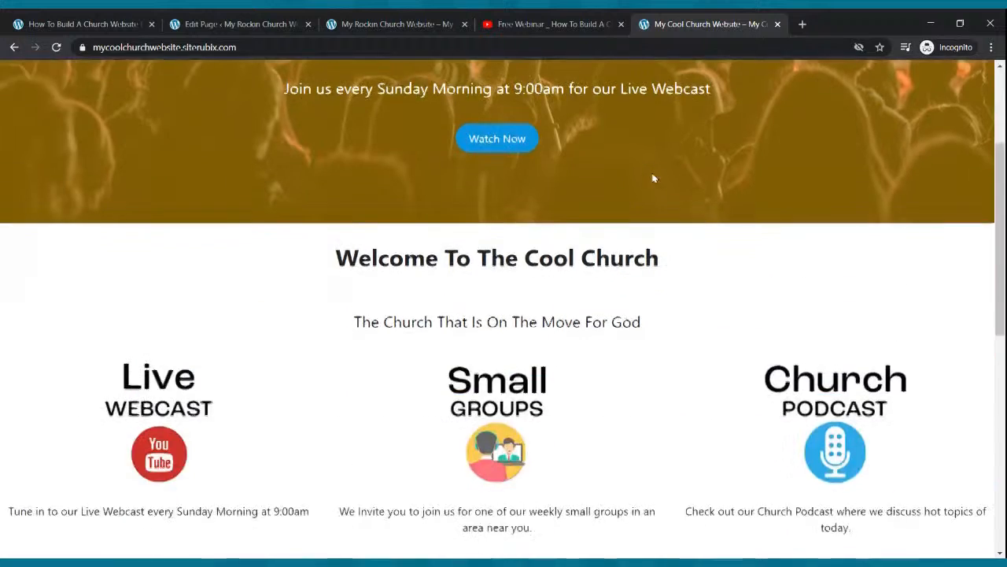
{"action": "scroll", "coordinate": [665, 169], "scroll_direction": "up", "scroll_amount": 2}
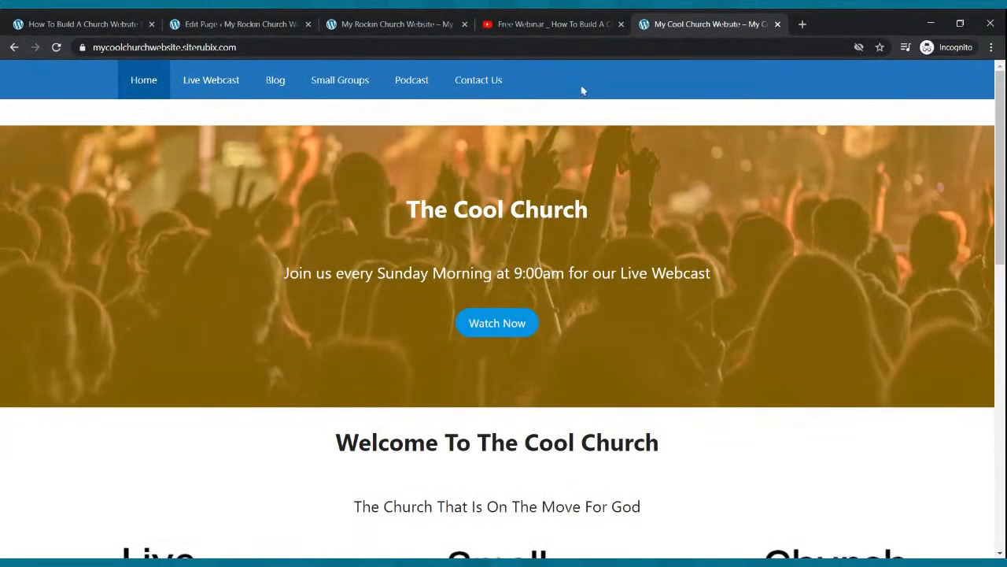
Step: Leave the Home page editor and launch Customize for the GeneratePress theme from Appearance > Themes
{"action": "left_click", "coordinate": [276, 24]}
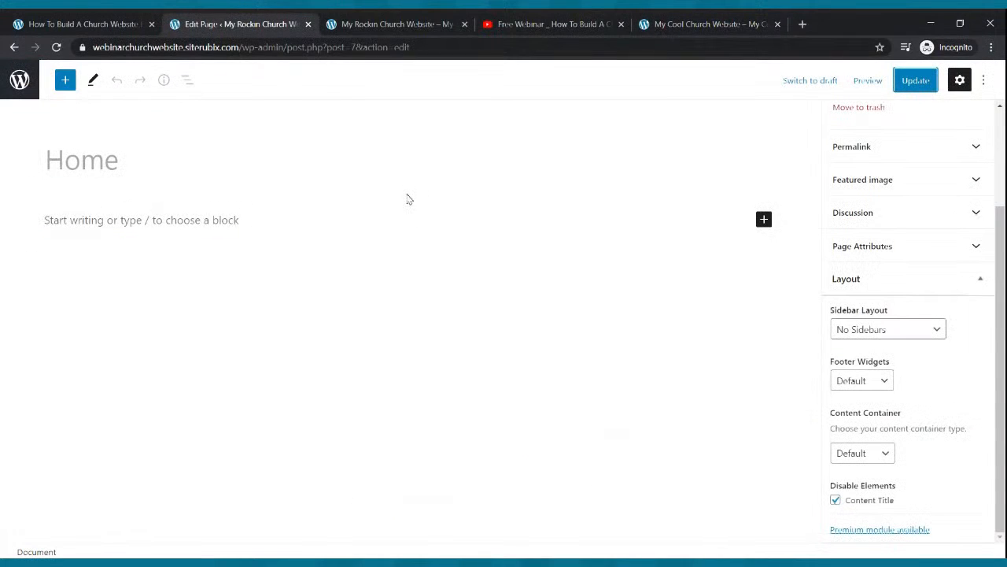
{"action": "left_click", "coordinate": [22, 85]}
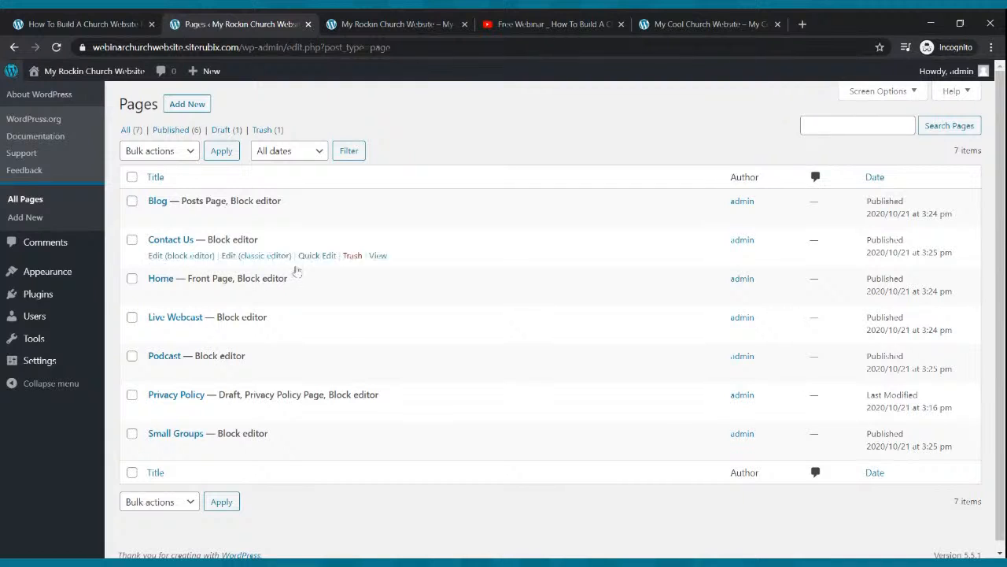
{"action": "left_click", "coordinate": [63, 274]}
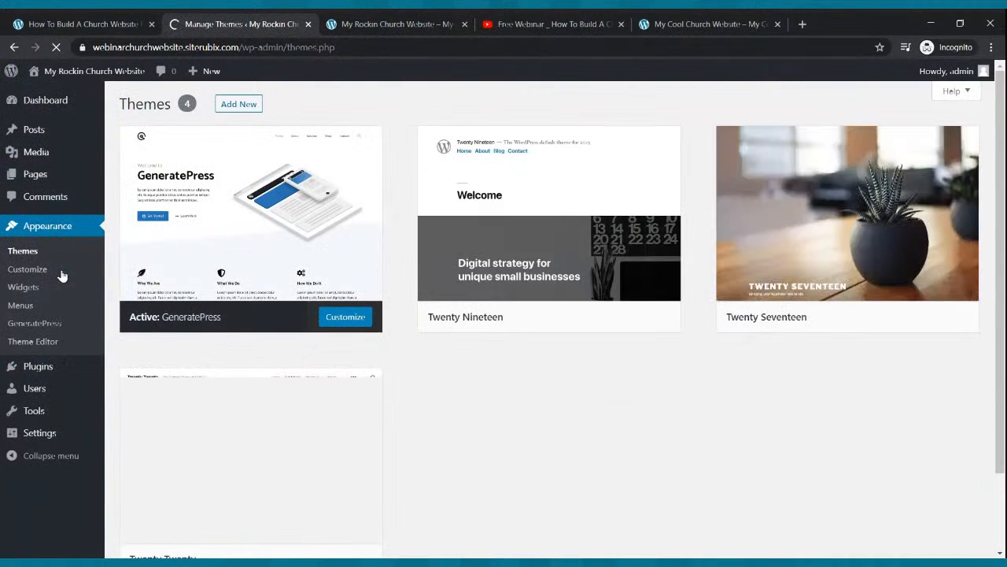
{"action": "left_click", "coordinate": [35, 274]}
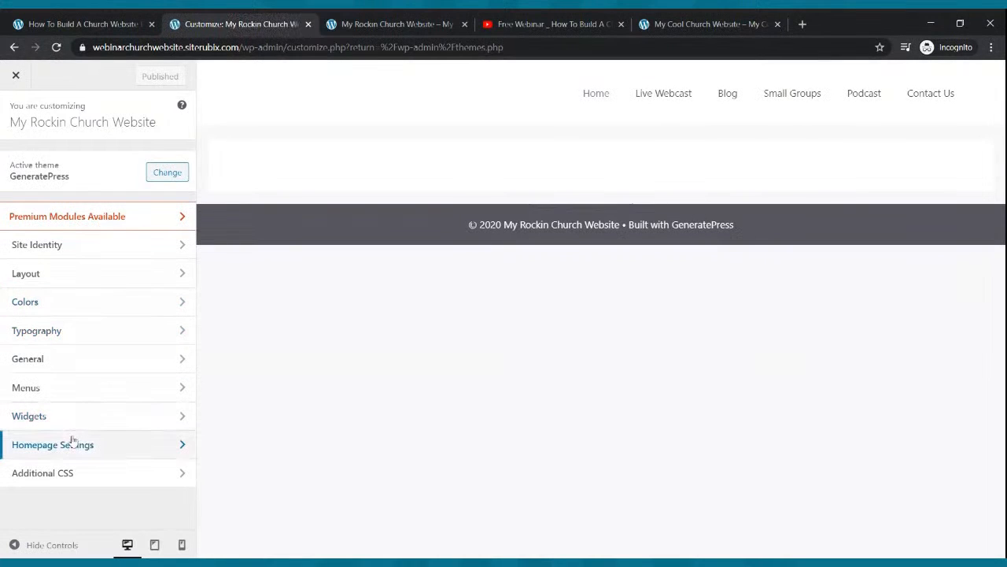
Step: Set the Navigation Color preset under Colors to Blue and publish it
{"action": "left_click", "coordinate": [53, 306]}
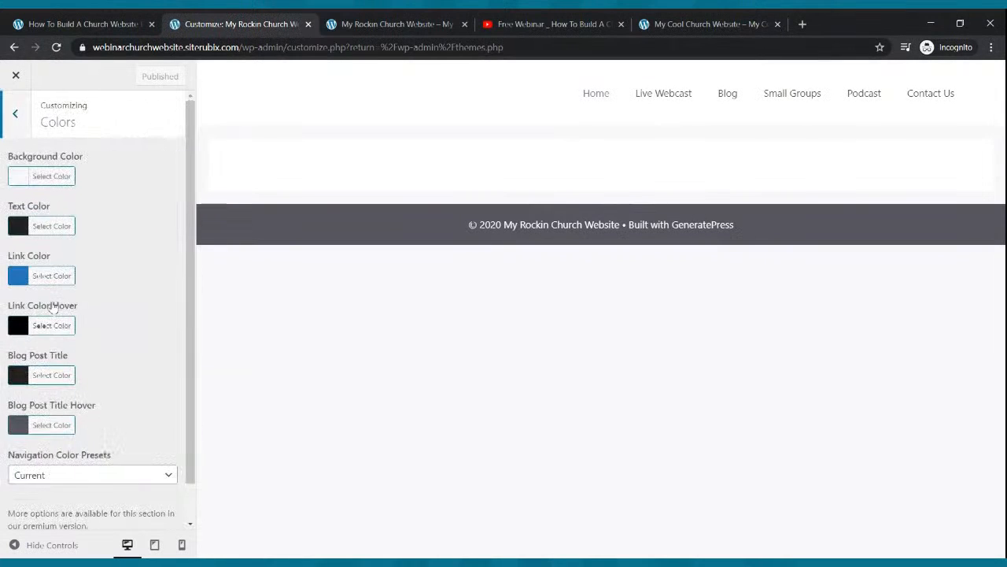
{"action": "scroll", "coordinate": [59, 389], "scroll_direction": "down", "scroll_amount": 1}
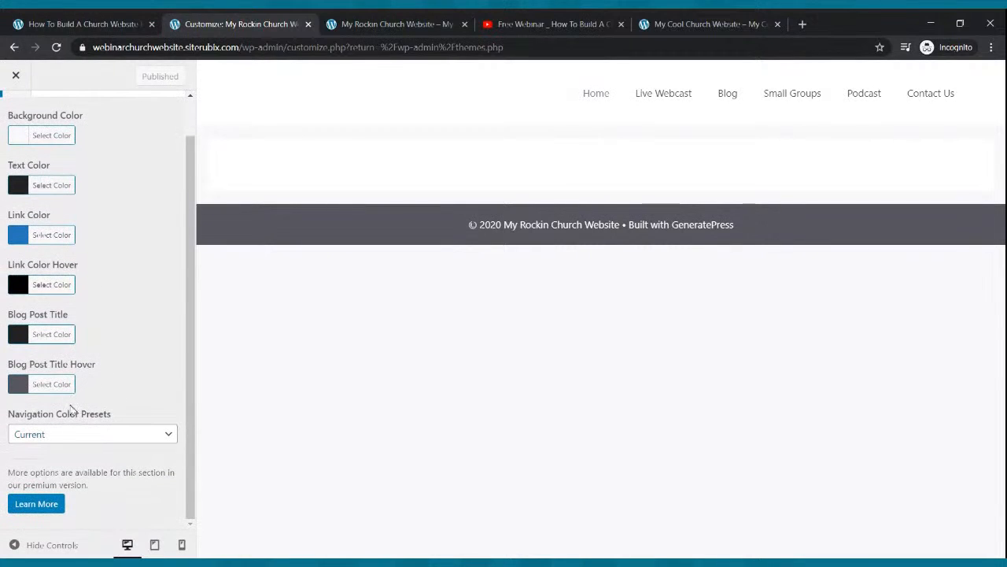
{"action": "left_click", "coordinate": [100, 436]}
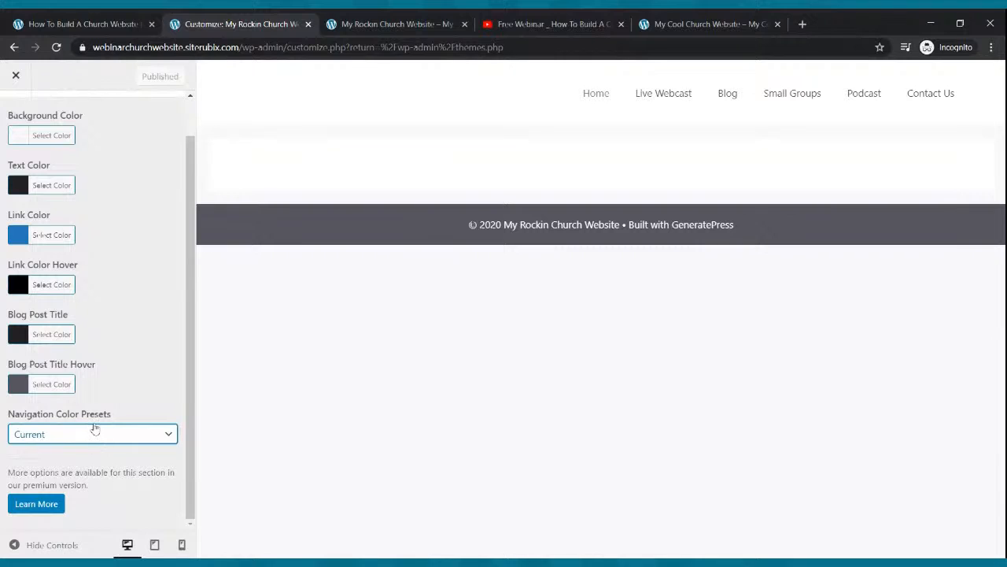
{"action": "left_click", "coordinate": [92, 421]}
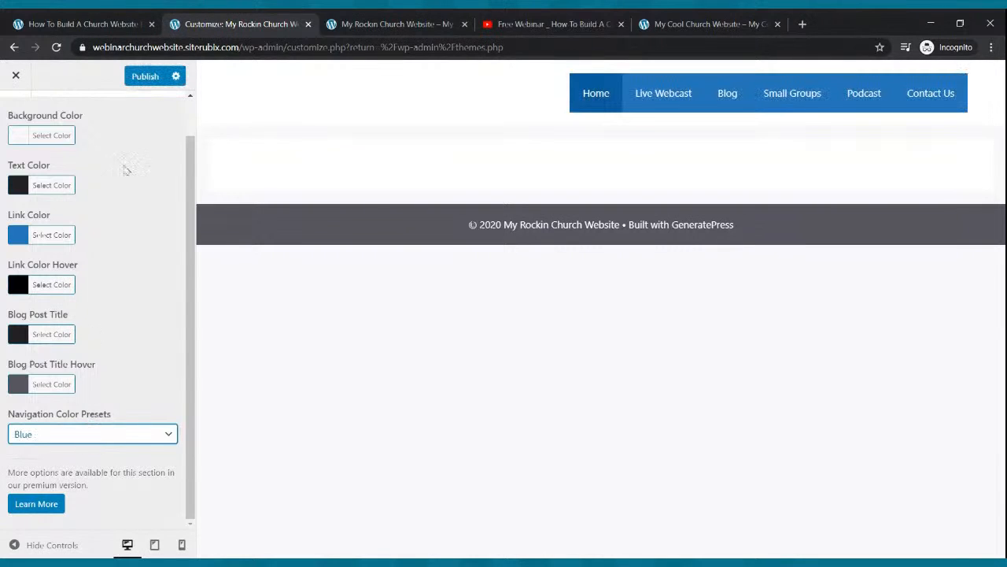
{"action": "left_click", "coordinate": [144, 82]}
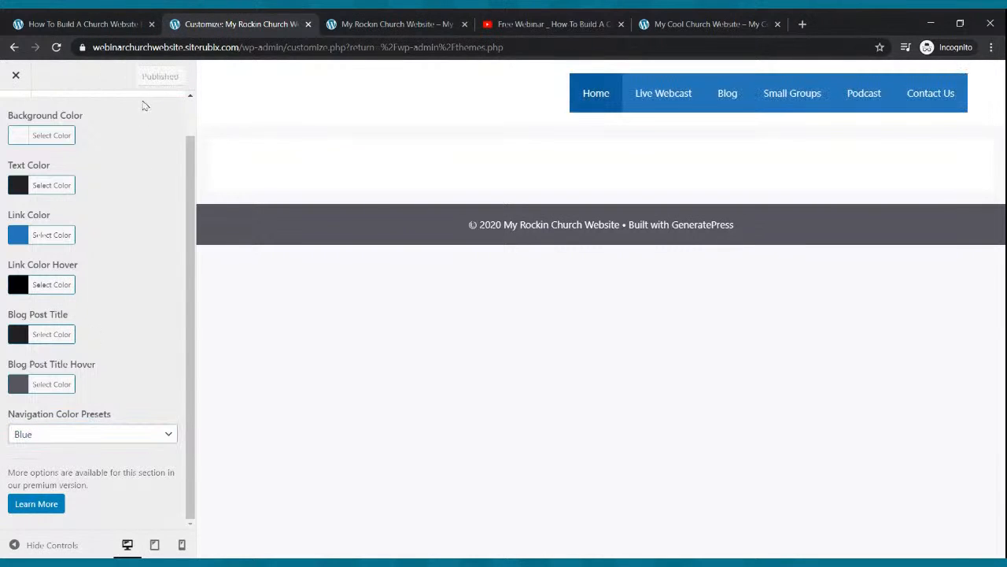
{"action": "scroll", "coordinate": [50, 213], "scroll_direction": "up", "scroll_amount": 3}
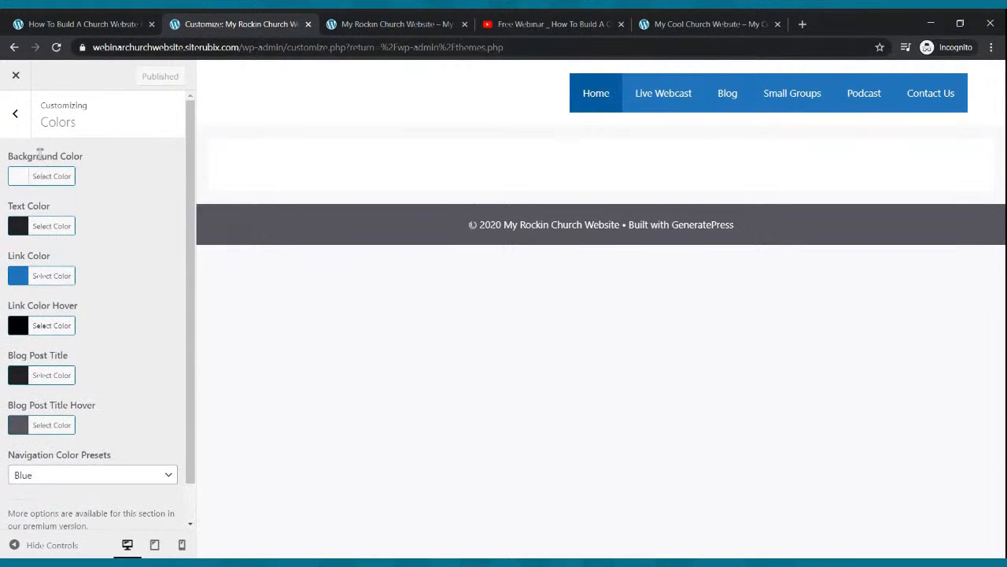
{"action": "left_click", "coordinate": [18, 122]}
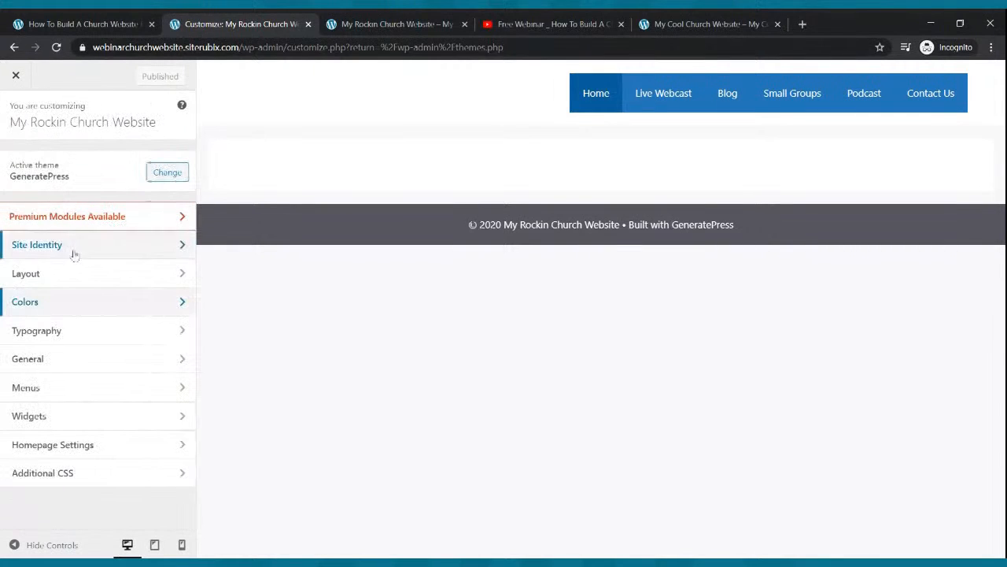
Step: In Layout > Header, make the inner header full width and adjust the header alignment
{"action": "left_click", "coordinate": [82, 282]}
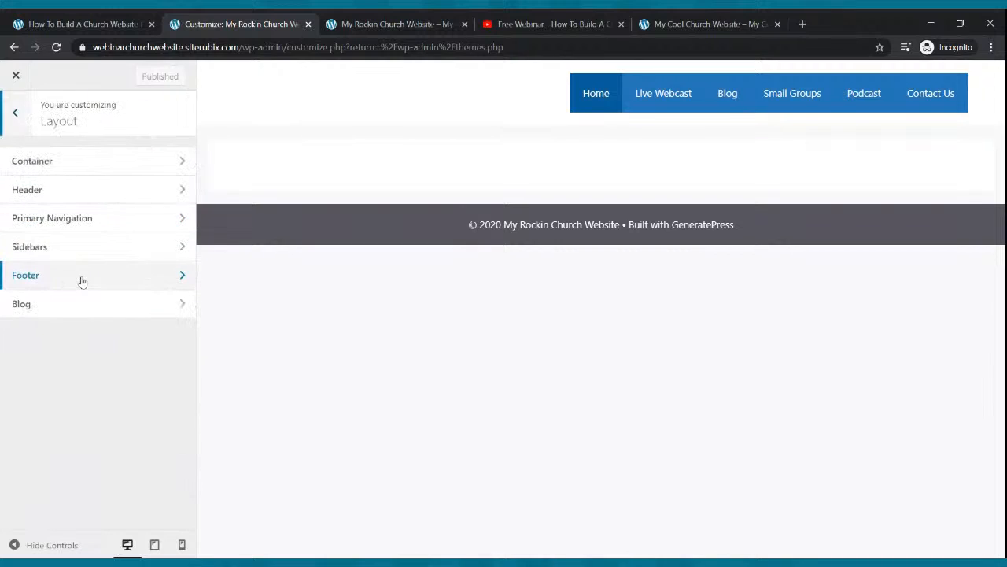
{"action": "left_click", "coordinate": [98, 191]}
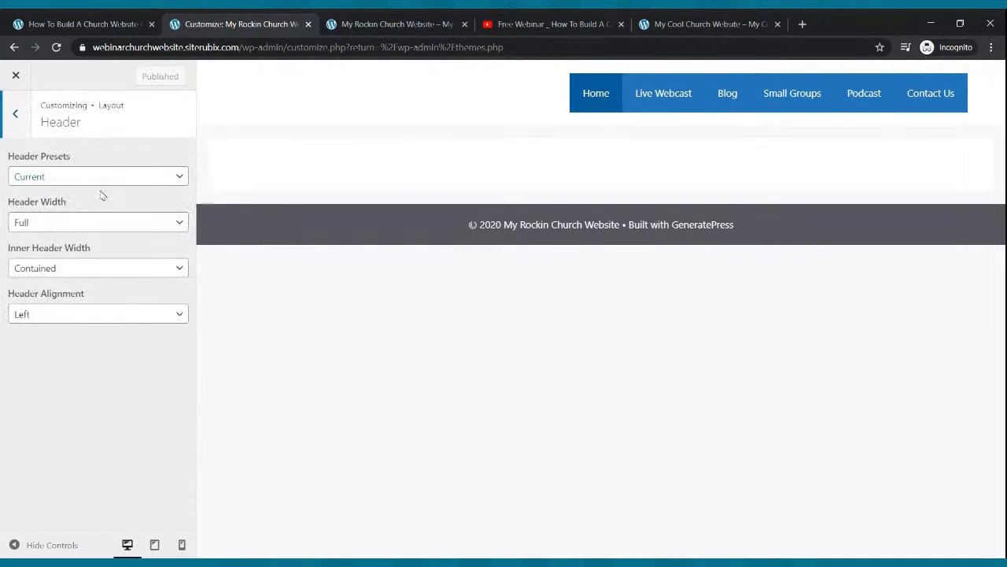
{"action": "left_click", "coordinate": [103, 223]}
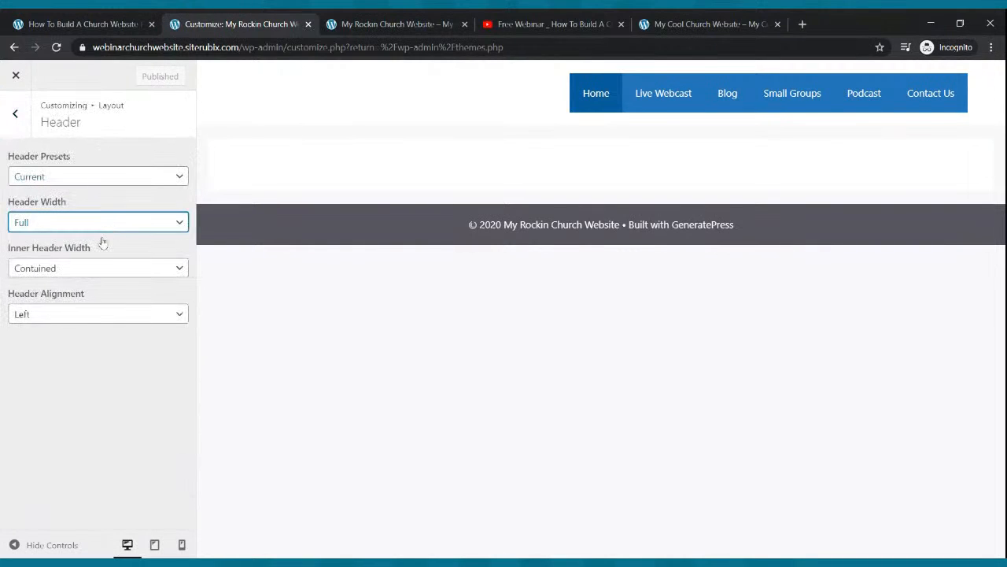
{"action": "left_click", "coordinate": [102, 276]}
{"action": "left_click", "coordinate": [101, 285]}
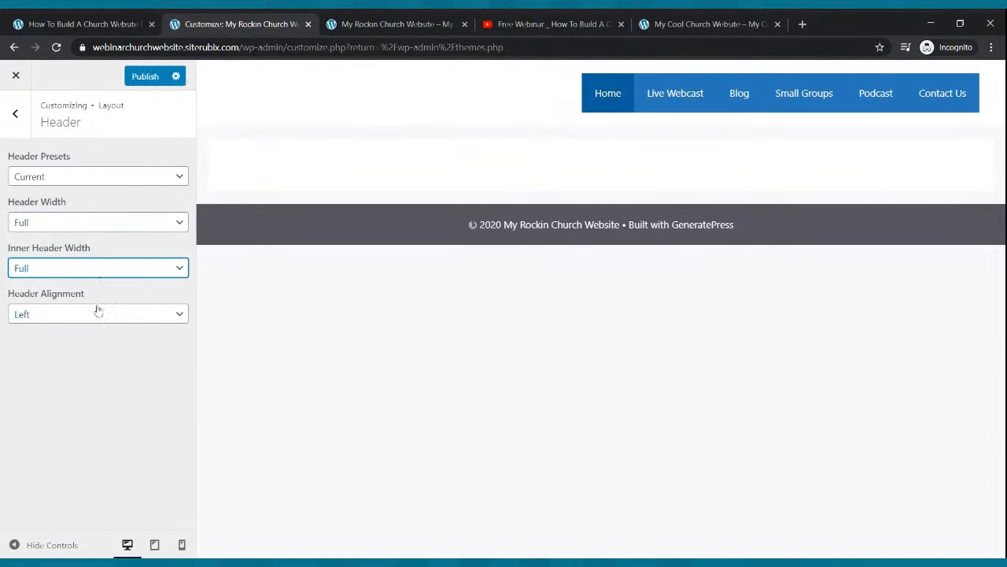
{"action": "left_click", "coordinate": [96, 314]}
{"action": "left_click", "coordinate": [93, 345]}
{"action": "left_click", "coordinate": [83, 176]}
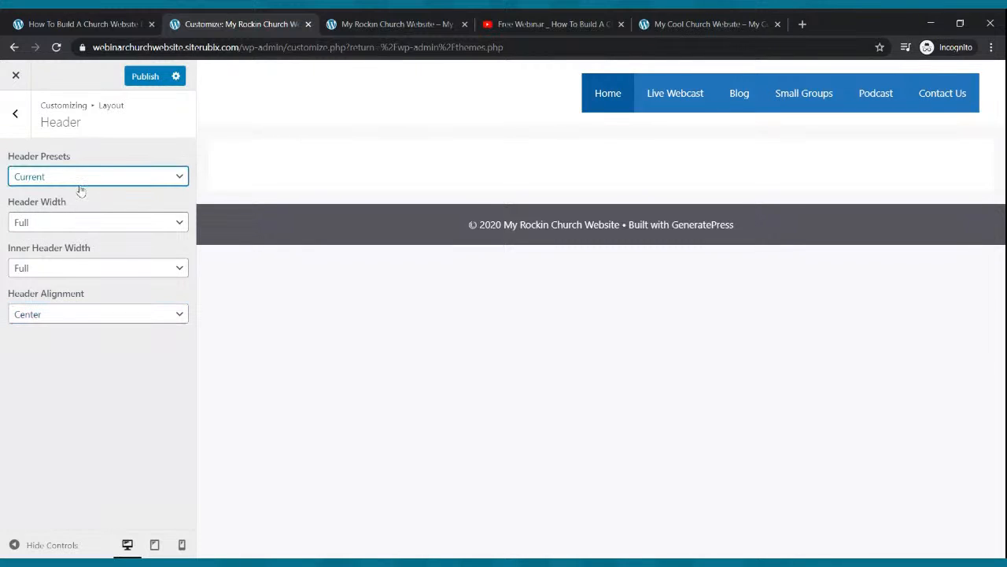
Step: Apply the Navigation Before header preset, publish, and reload the live site to see the blue bar
{"action": "left_click", "coordinate": [77, 265]}
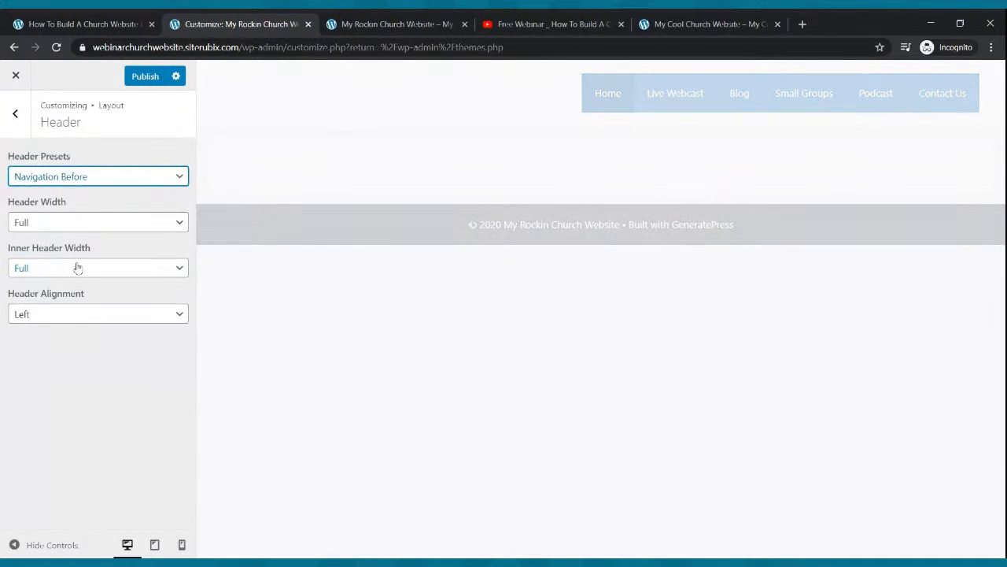
{"action": "left_click", "coordinate": [135, 75]}
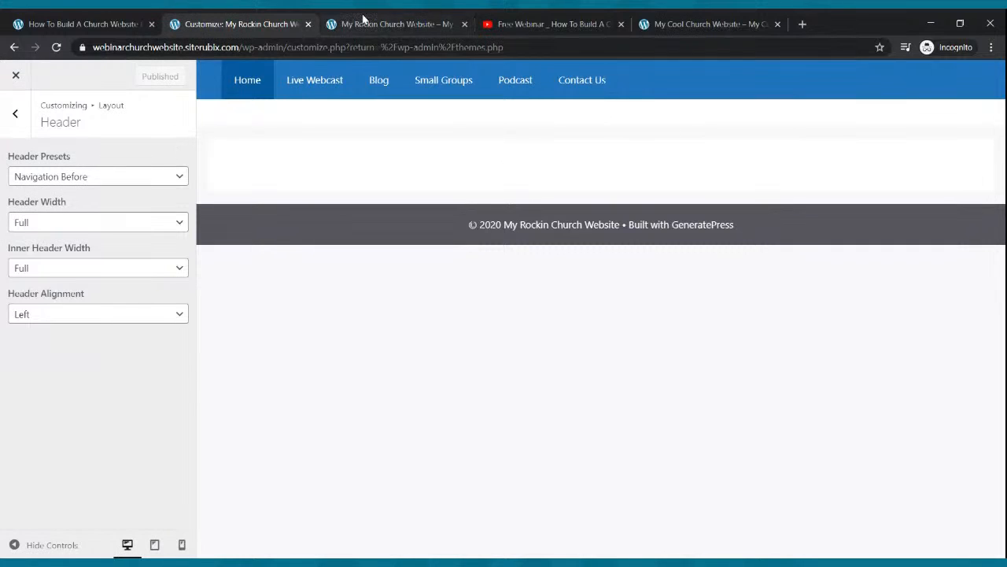
{"action": "left_click", "coordinate": [360, 22]}
{"action": "left_click", "coordinate": [56, 48]}
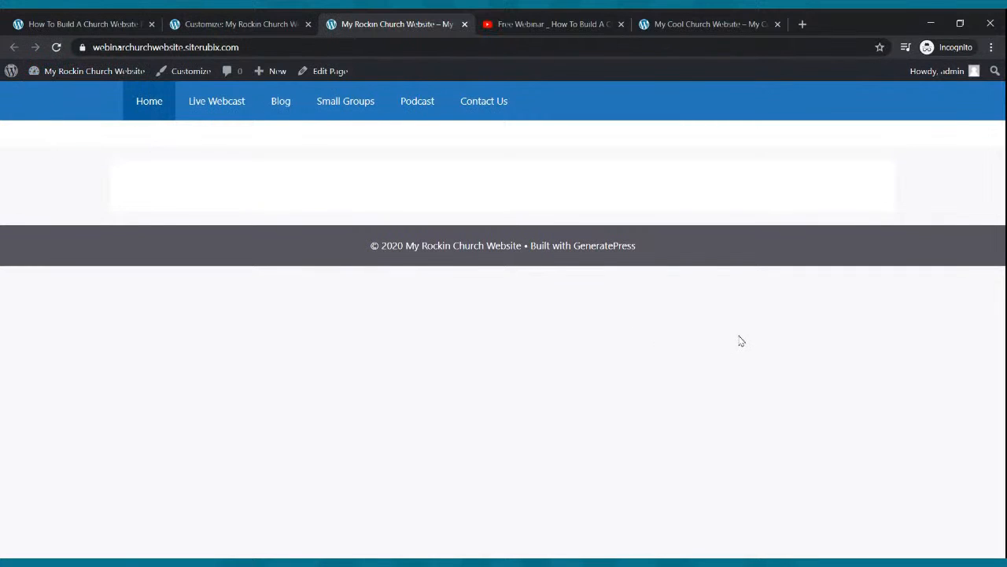
Step: Glance at the reference and live site tabs, then close the Customizer and open the Pages list
{"action": "left_click", "coordinate": [723, 21]}
{"action": "left_click", "coordinate": [571, 23]}
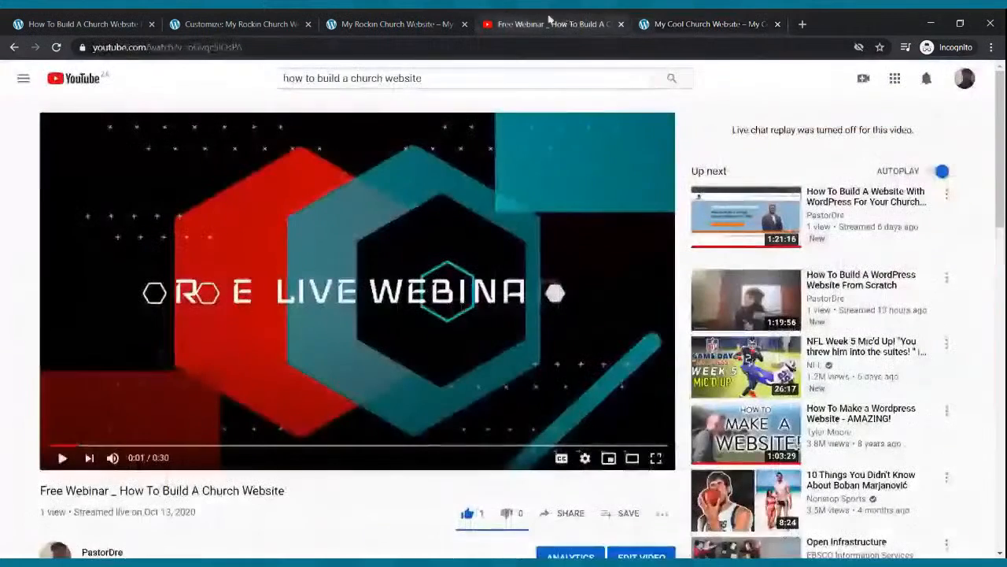
{"action": "left_click", "coordinate": [438, 21]}
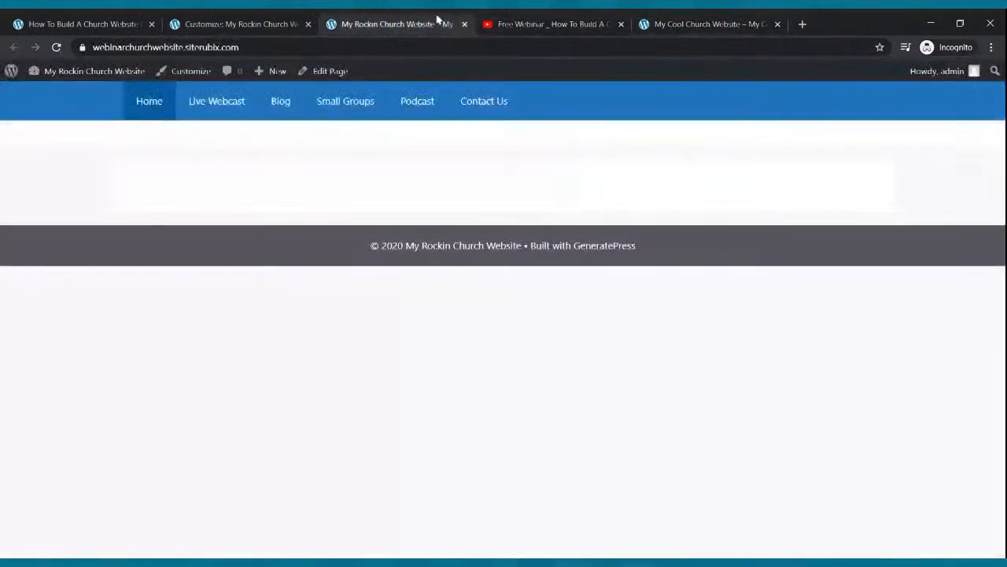
{"action": "left_click", "coordinate": [691, 29]}
{"action": "left_click", "coordinate": [209, 26]}
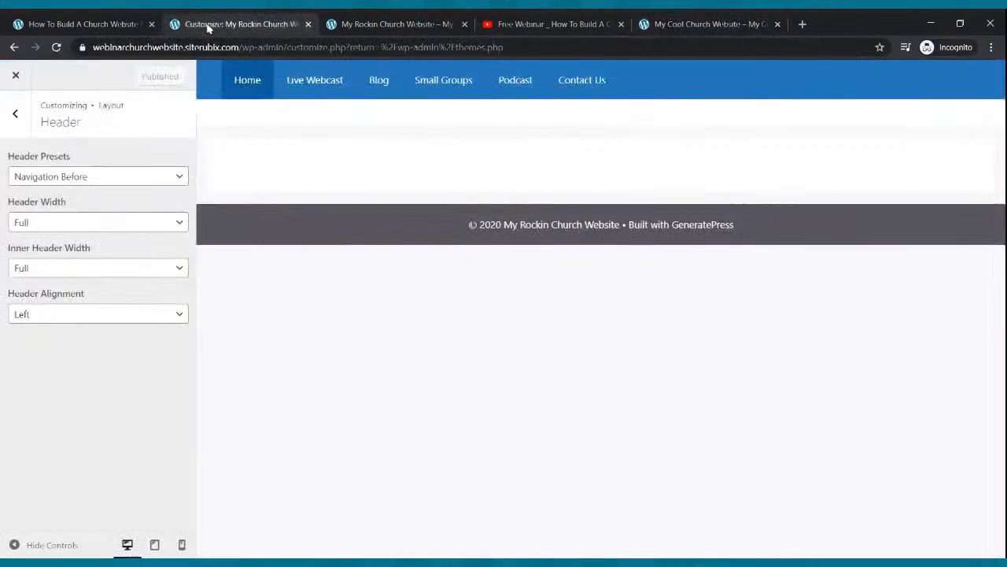
{"action": "left_click", "coordinate": [16, 76]}
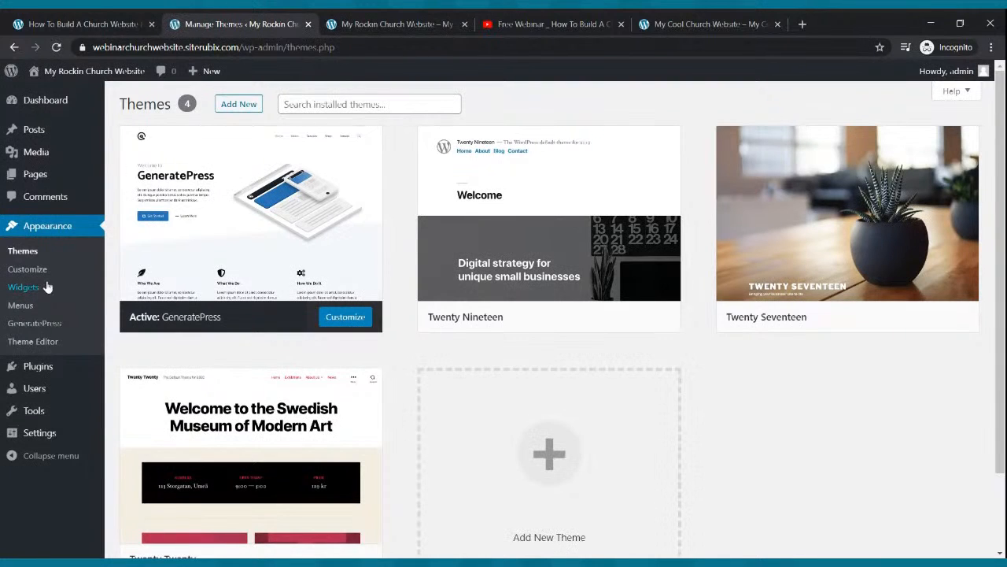
{"action": "left_click", "coordinate": [37, 176]}
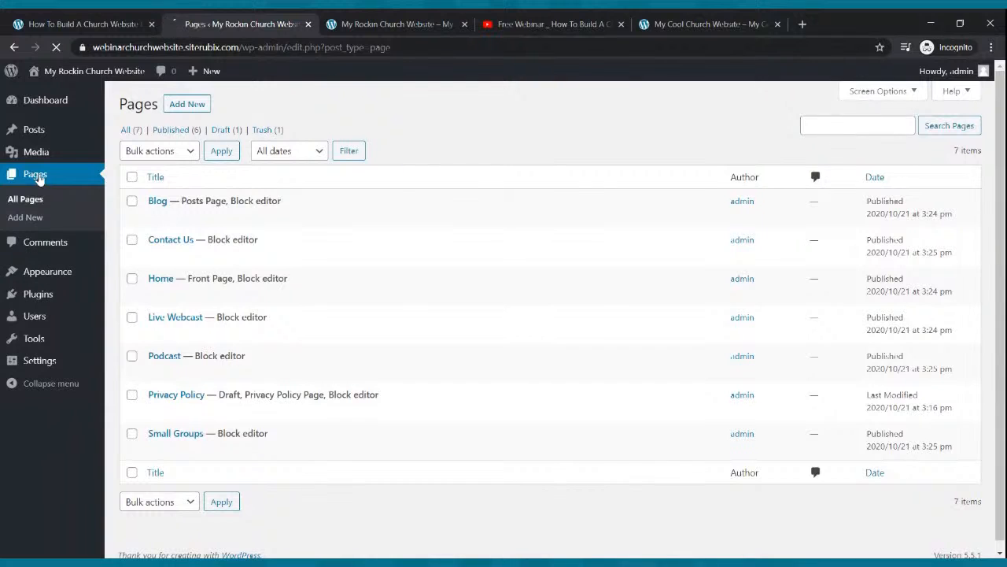
Step: Open Home in the block editor, check the reference homepage, and start a block in its body
{"action": "left_click", "coordinate": [163, 297]}
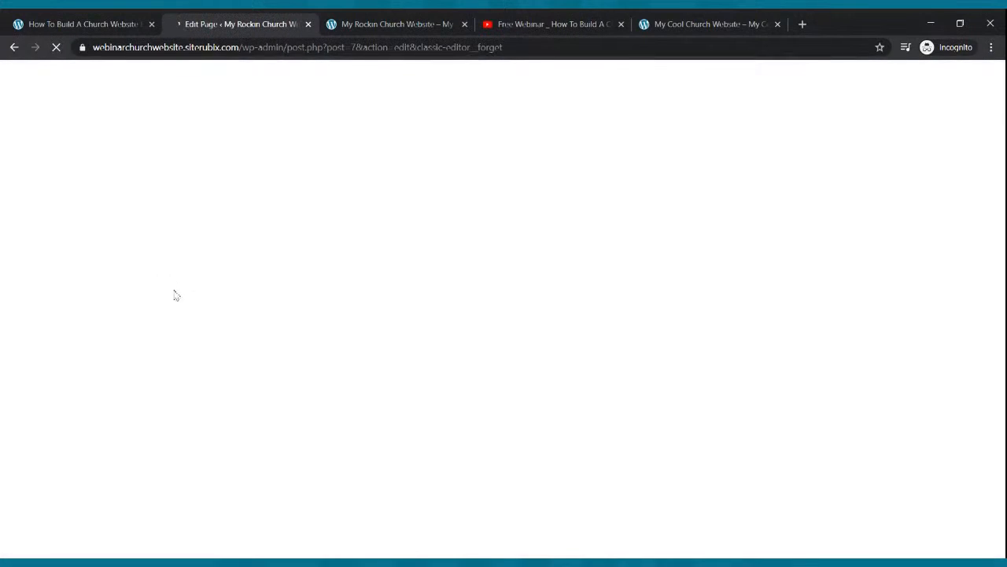
{"action": "left_click", "coordinate": [697, 25]}
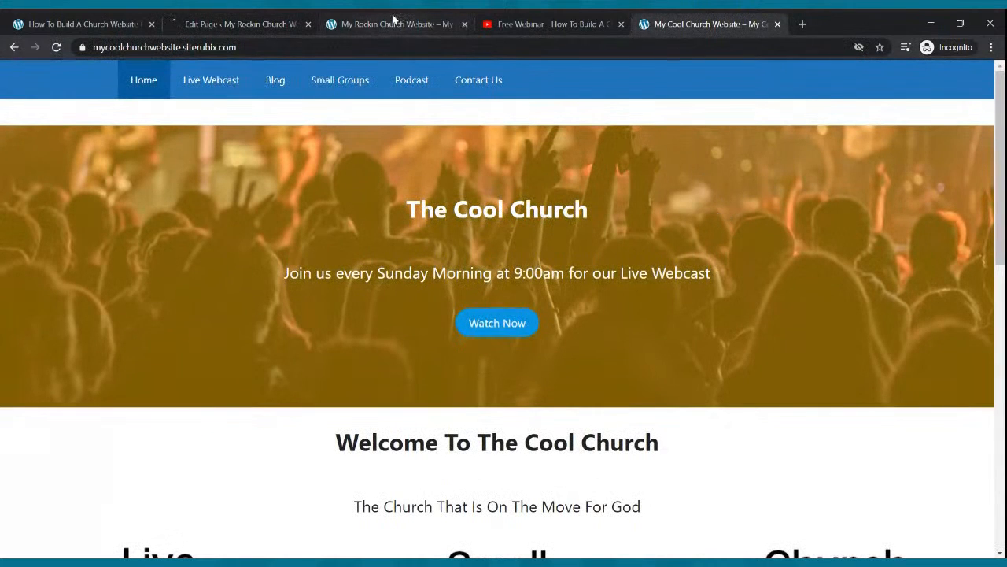
{"action": "left_click", "coordinate": [266, 23]}
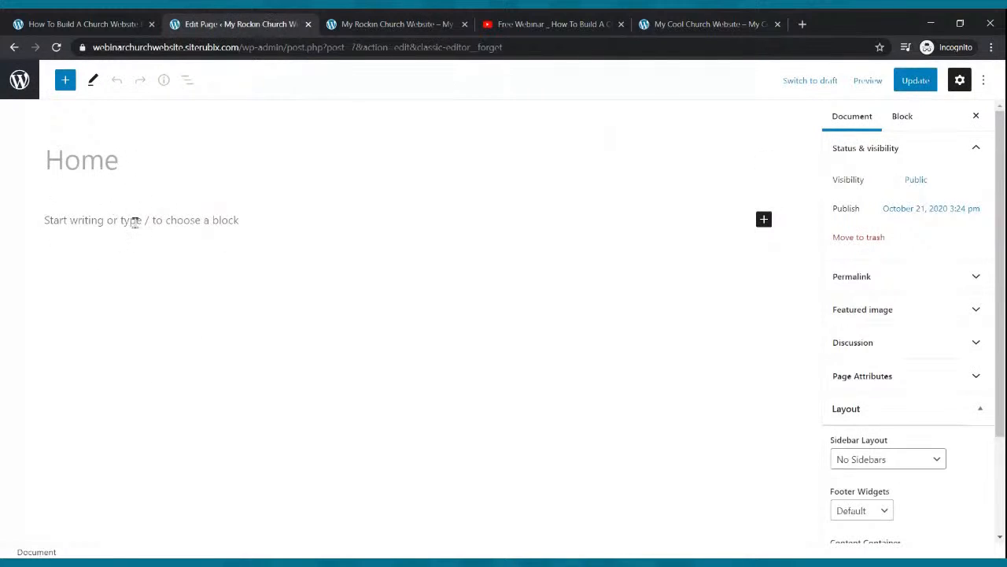
{"action": "left_click", "coordinate": [135, 222]}
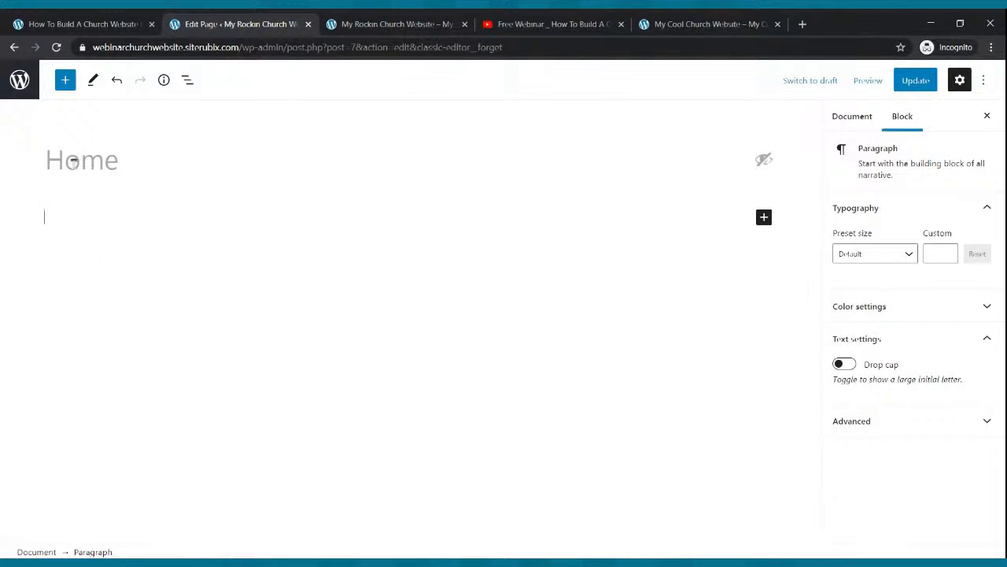
Step: Insert a Cover block found by searching 'cover', then try Upload and cancel the file dialog
{"action": "left_click", "coordinate": [66, 82]}
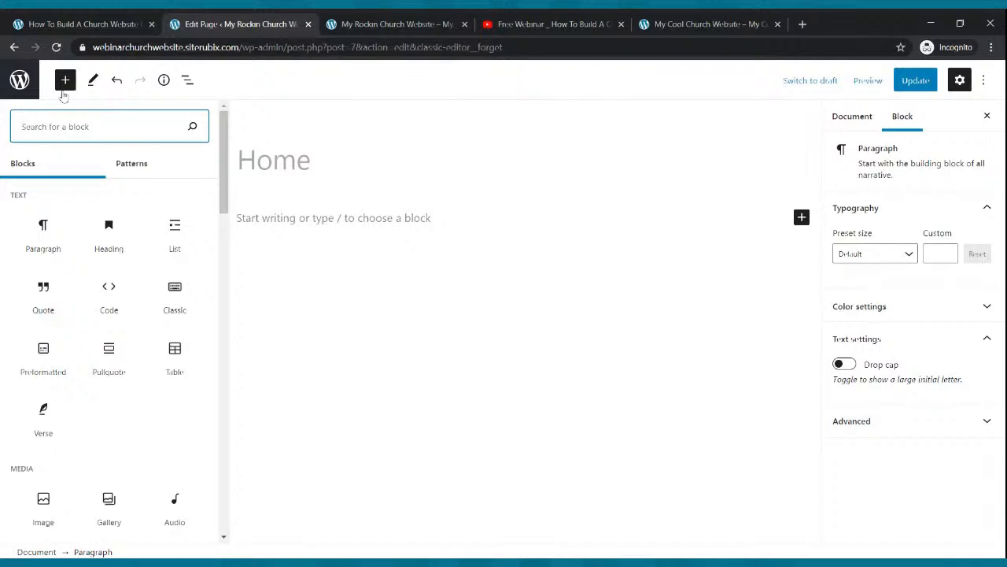
{"action": "type", "text": "co"}
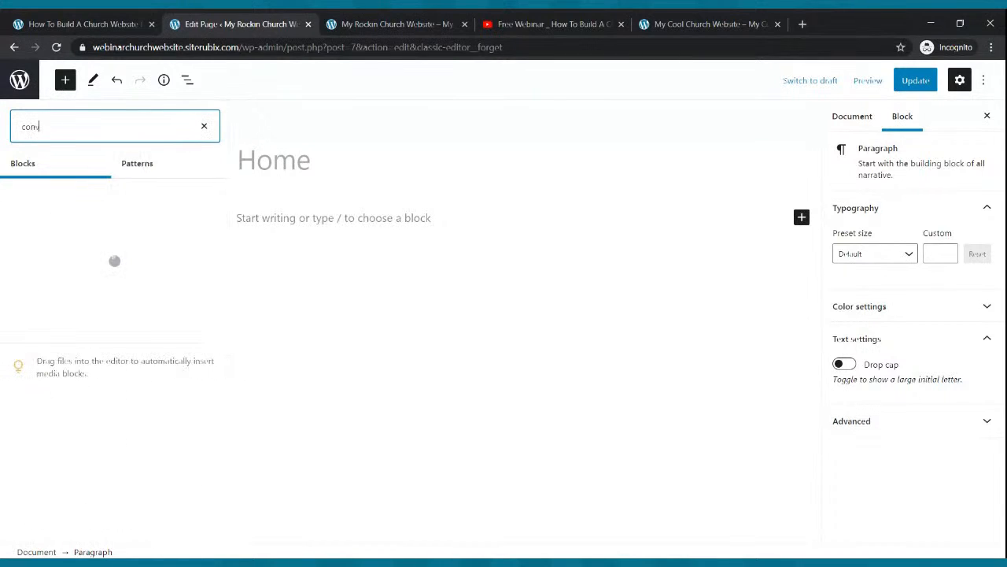
{"action": "type", "text": "ver"}
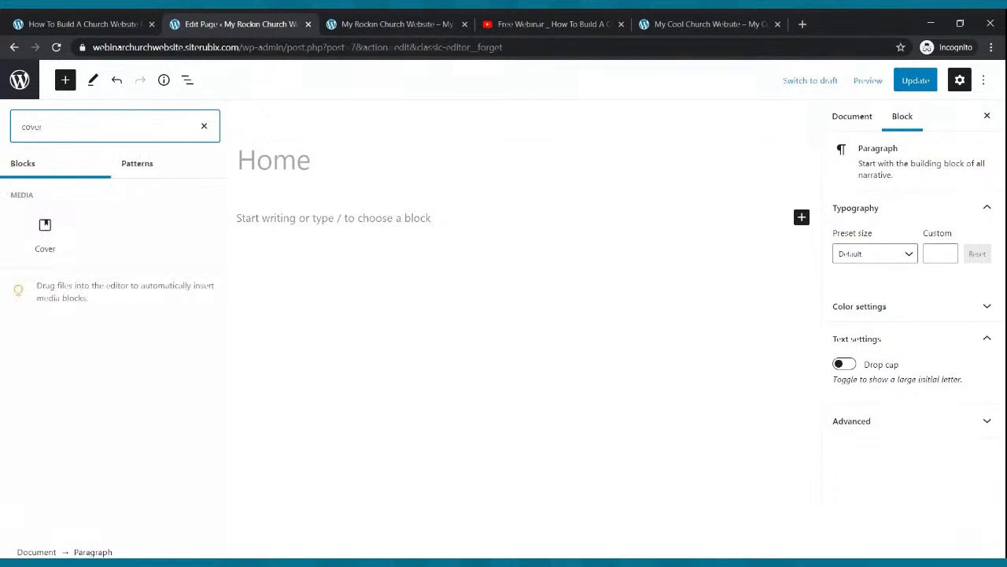
{"action": "mouse_move", "coordinate": [65, 227]}
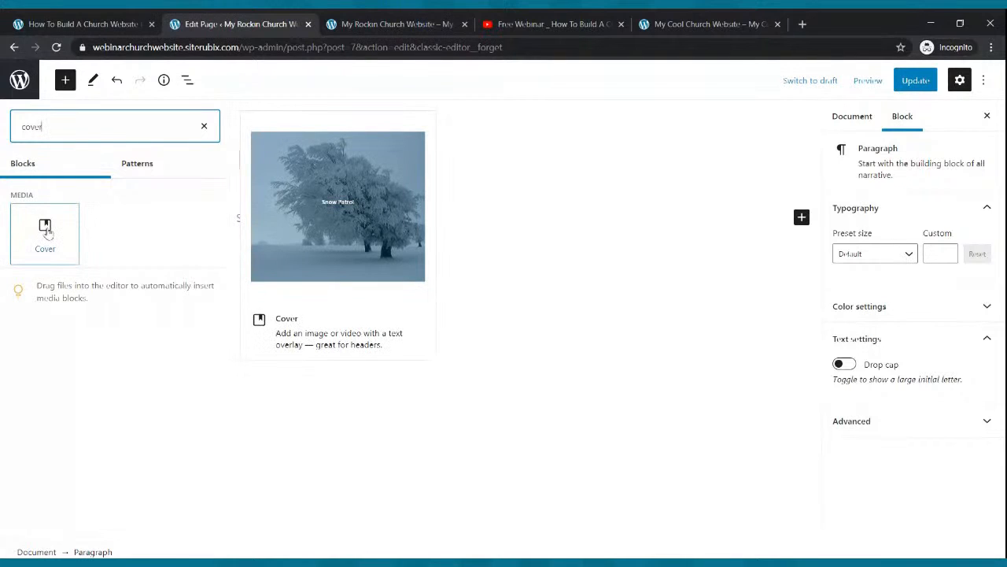
{"action": "left_click", "coordinate": [47, 228]}
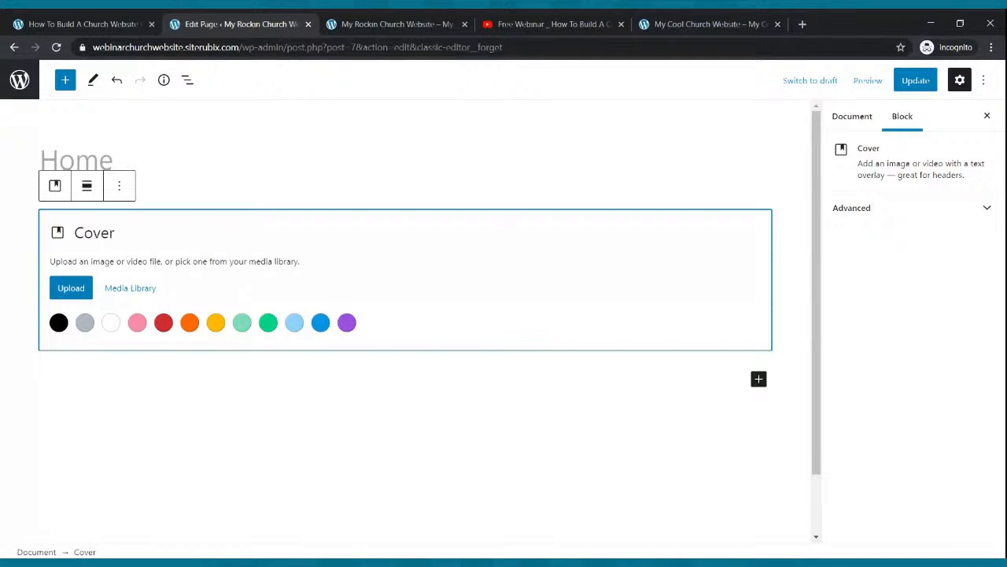
{"action": "left_click", "coordinate": [685, 24]}
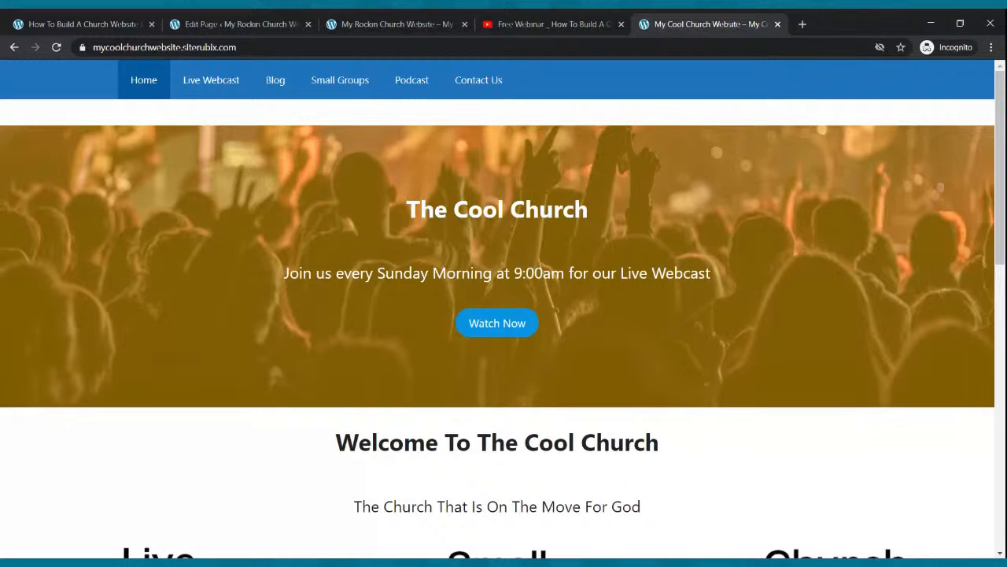
{"action": "left_click", "coordinate": [177, 23]}
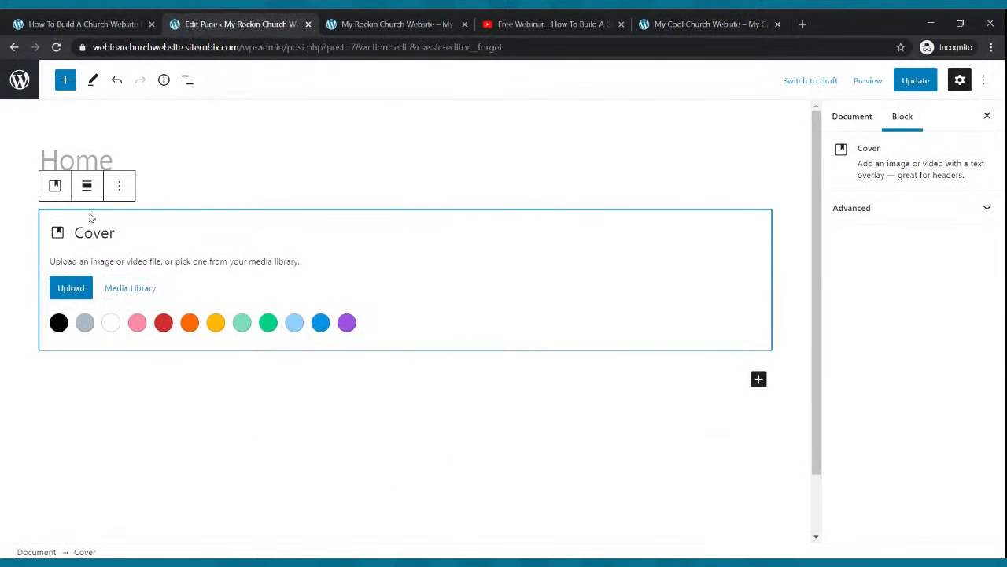
{"action": "left_click", "coordinate": [81, 288]}
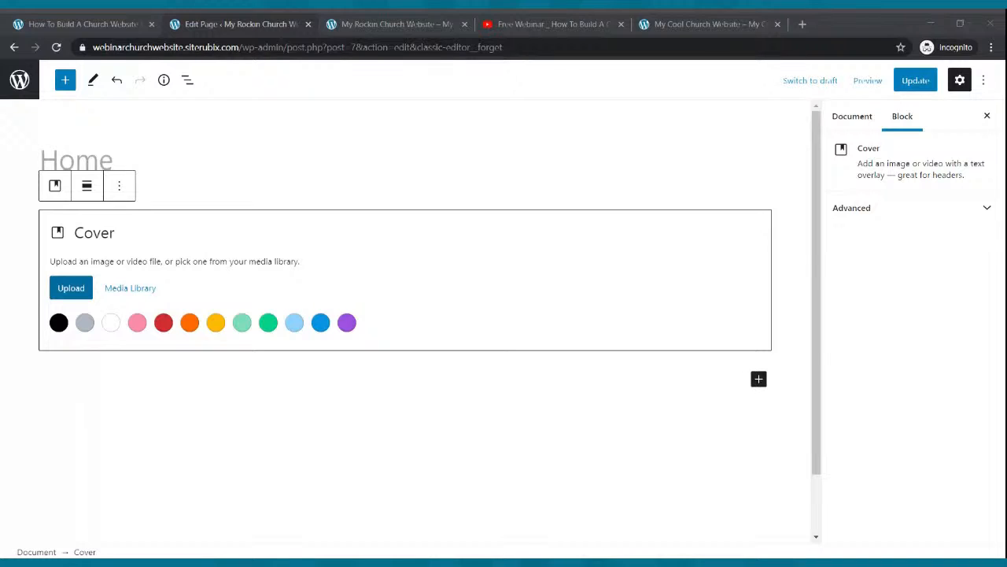
{"action": "left_click", "coordinate": [389, 238]}
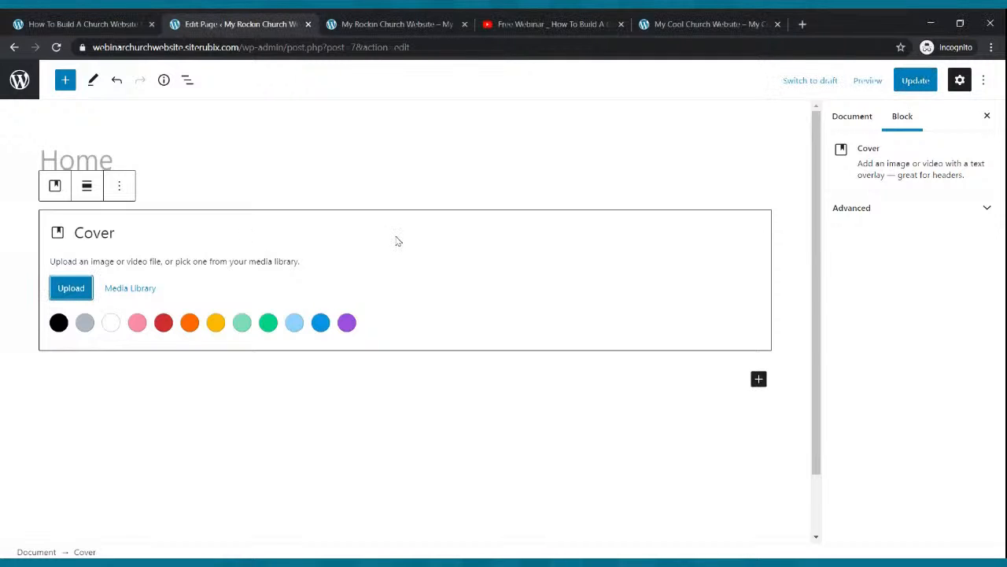
Step: Save the Home page and reload the live site to see the cover as a black band
{"action": "left_click", "coordinate": [913, 80]}
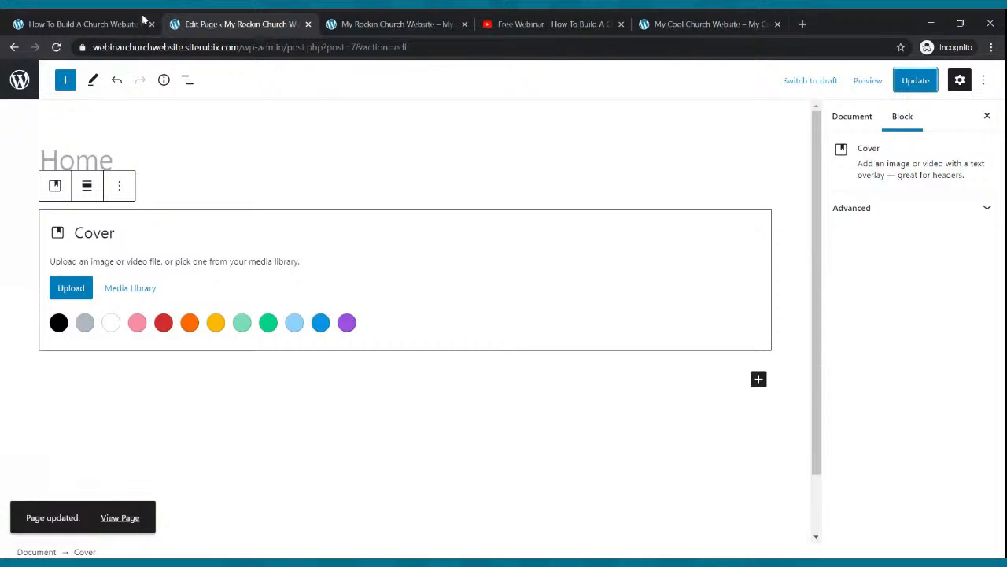
{"action": "left_click", "coordinate": [57, 48]}
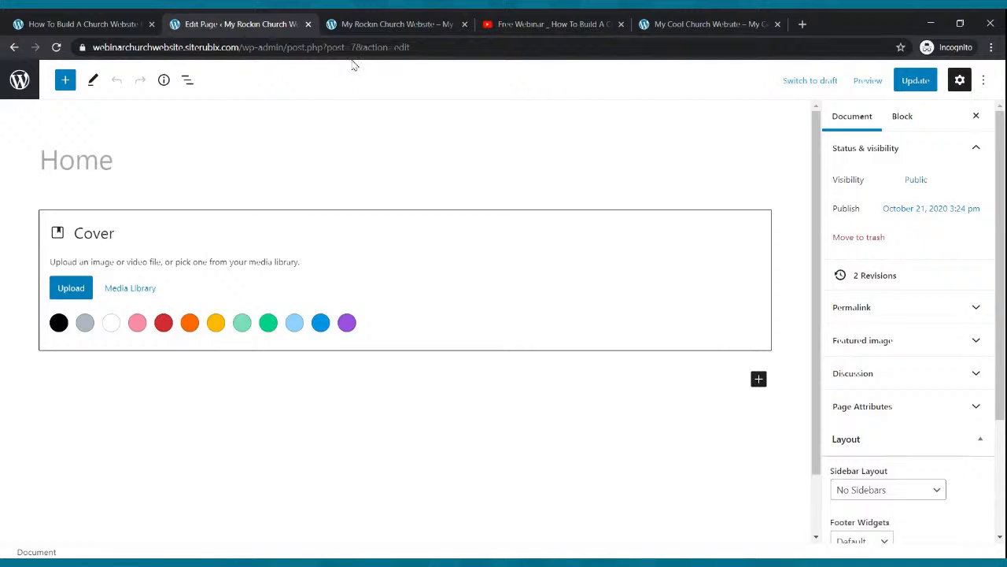
{"action": "left_click", "coordinate": [379, 24]}
{"action": "left_click", "coordinate": [56, 47]}
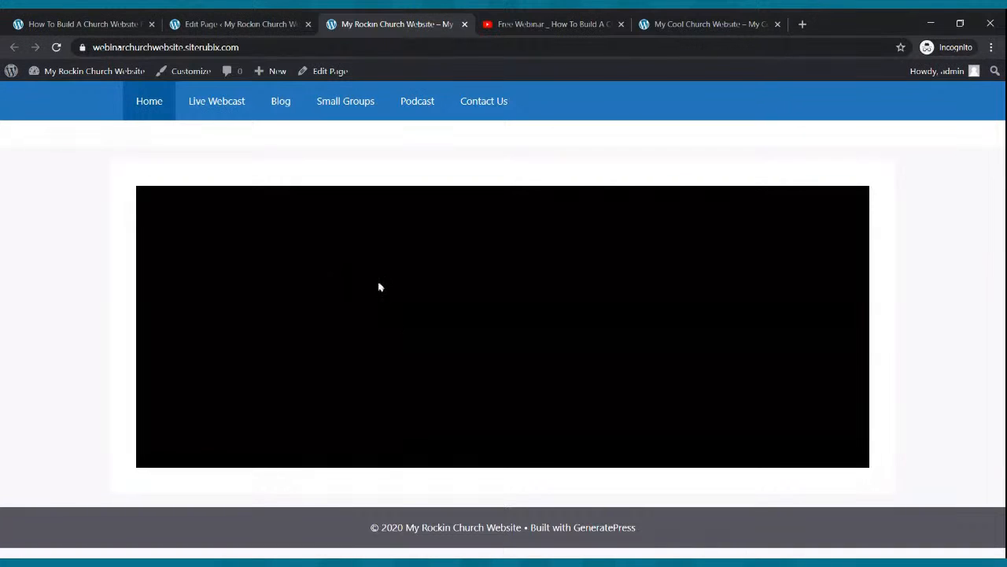
Step: Back in the editor, select the Cover block and look through its options menu
{"action": "left_click", "coordinate": [205, 25]}
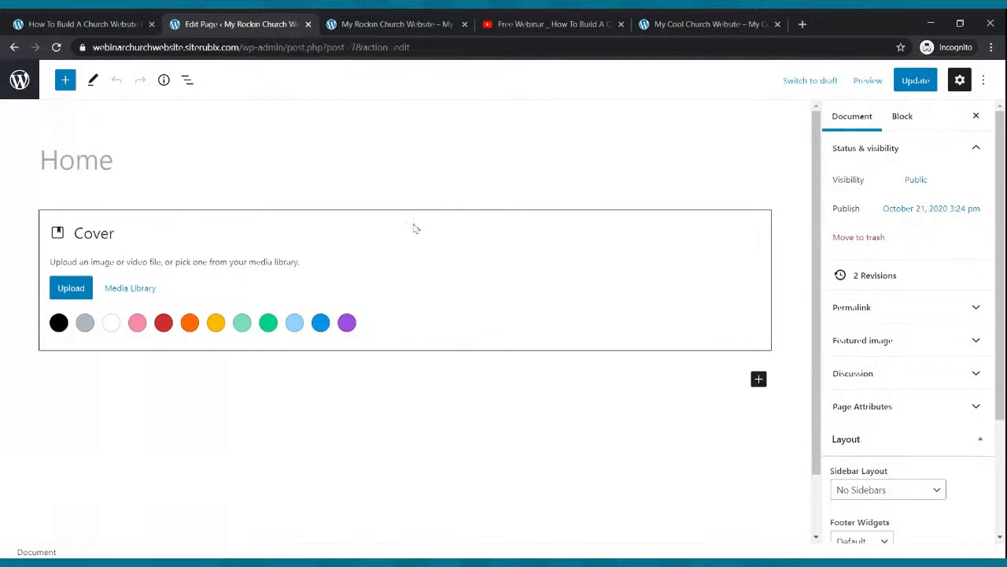
{"action": "left_click", "coordinate": [582, 237]}
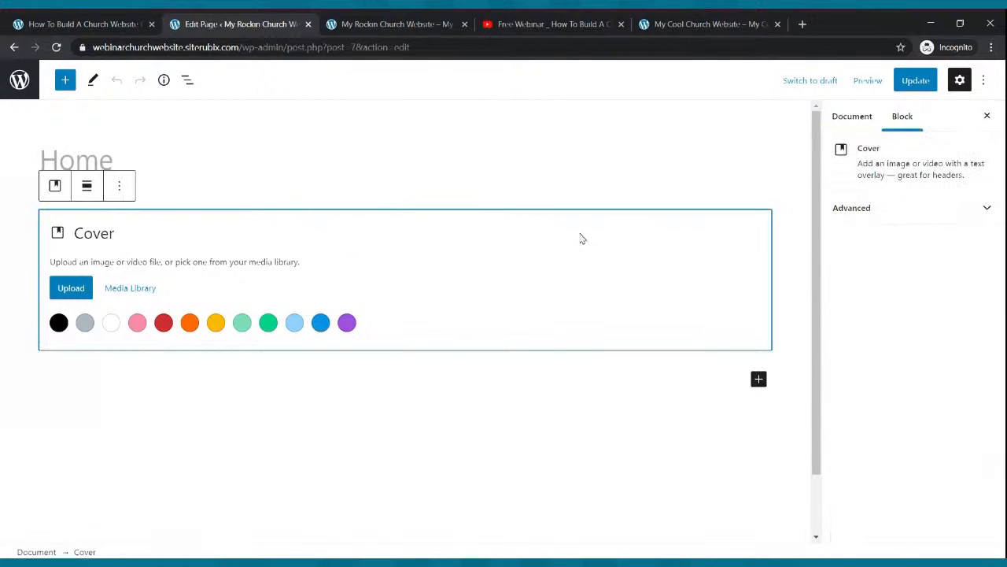
{"action": "left_click", "coordinate": [119, 186]}
{"action": "left_click", "coordinate": [122, 189]}
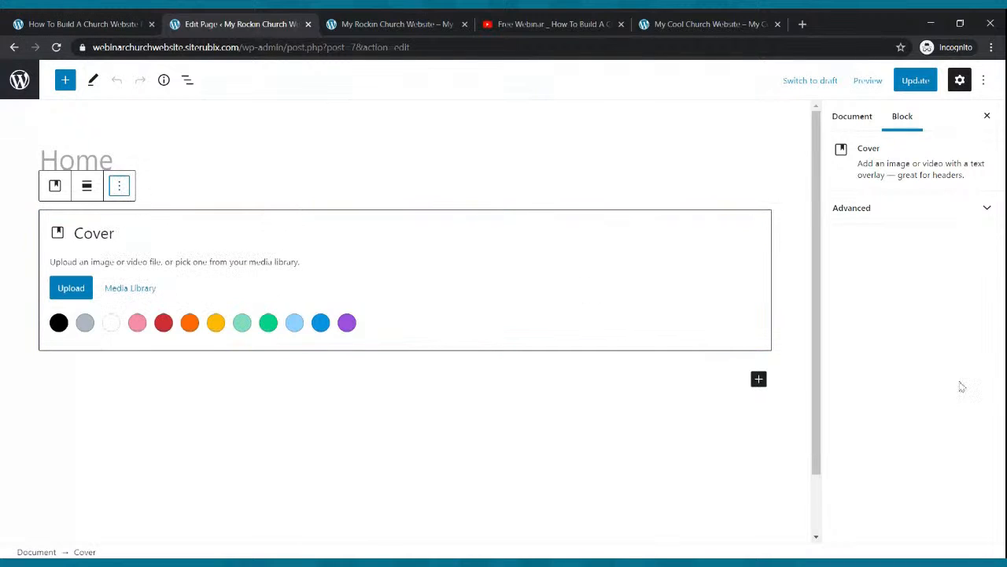
{"action": "left_click", "coordinate": [663, 157]}
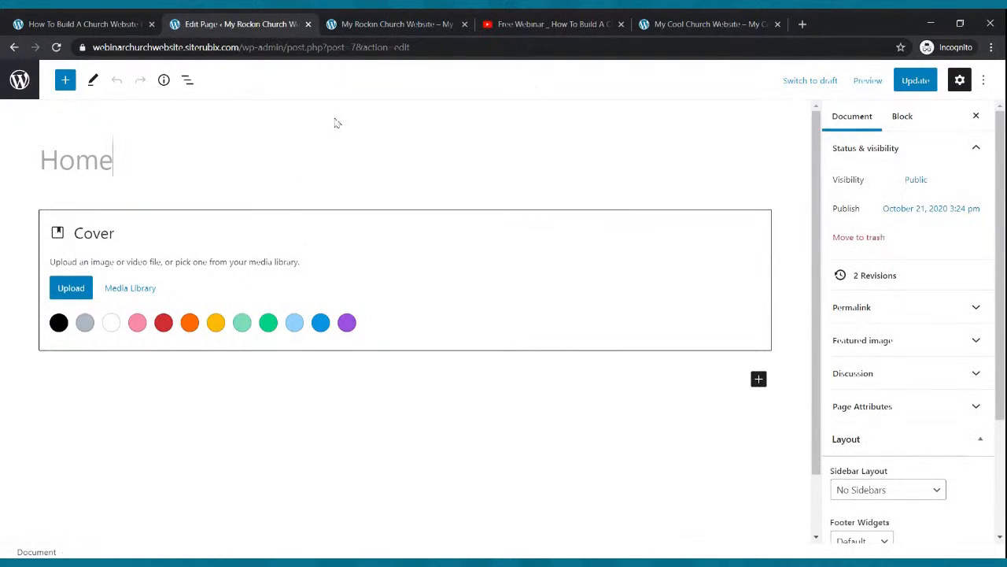
Step: Set the page's Content Container to Full Width and save the page
{"action": "left_click", "coordinate": [667, 384]}
{"action": "left_click", "coordinate": [452, 144]}
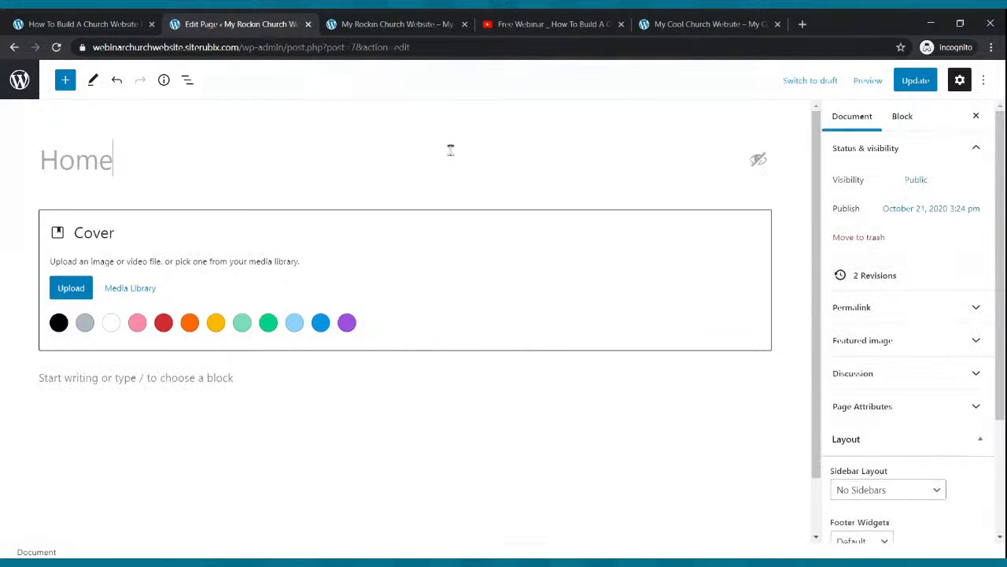
{"action": "scroll", "coordinate": [854, 358], "scroll_direction": "down", "scroll_amount": 1}
{"action": "scroll", "coordinate": [854, 358], "scroll_direction": "down", "scroll_amount": 1}
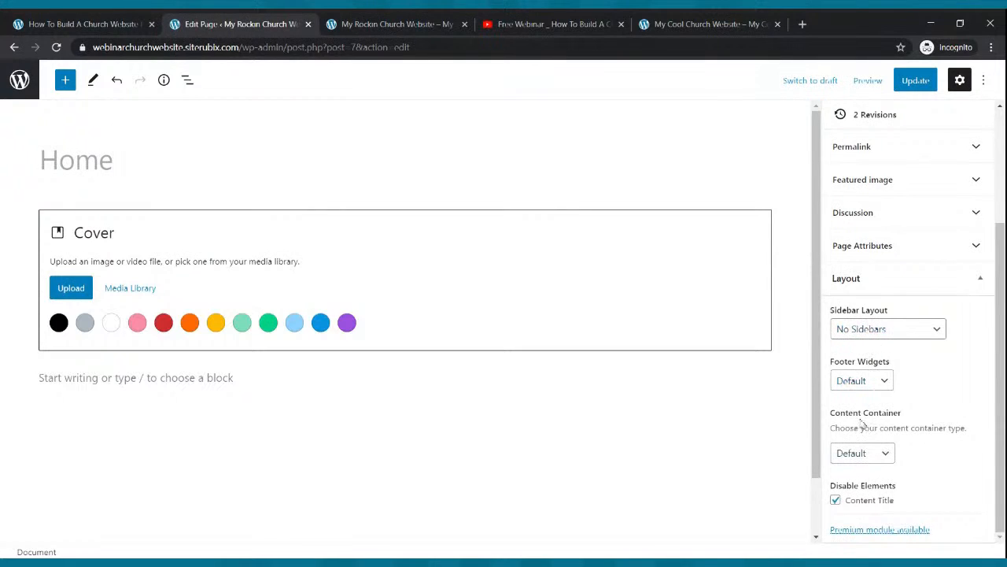
{"action": "left_click", "coordinate": [885, 470]}
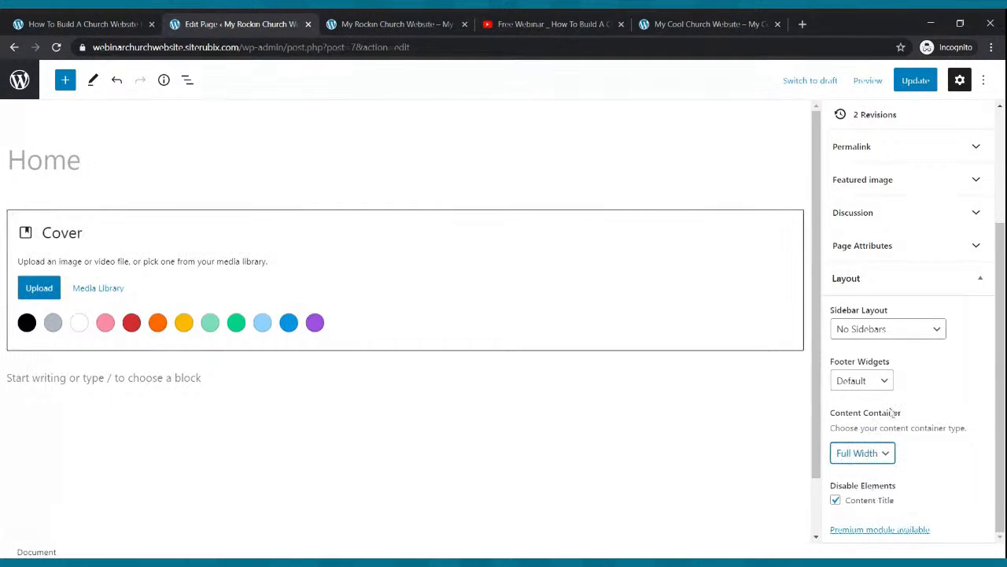
{"action": "left_click", "coordinate": [927, 82]}
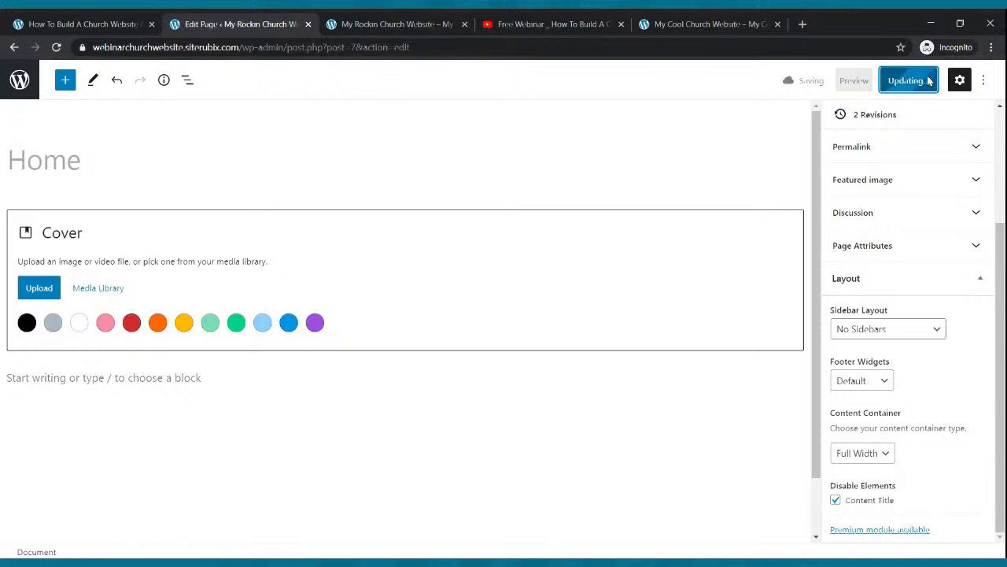
Step: Check the full-width black cover on the live site, re-save, and view the reference church site
{"action": "left_click", "coordinate": [411, 30]}
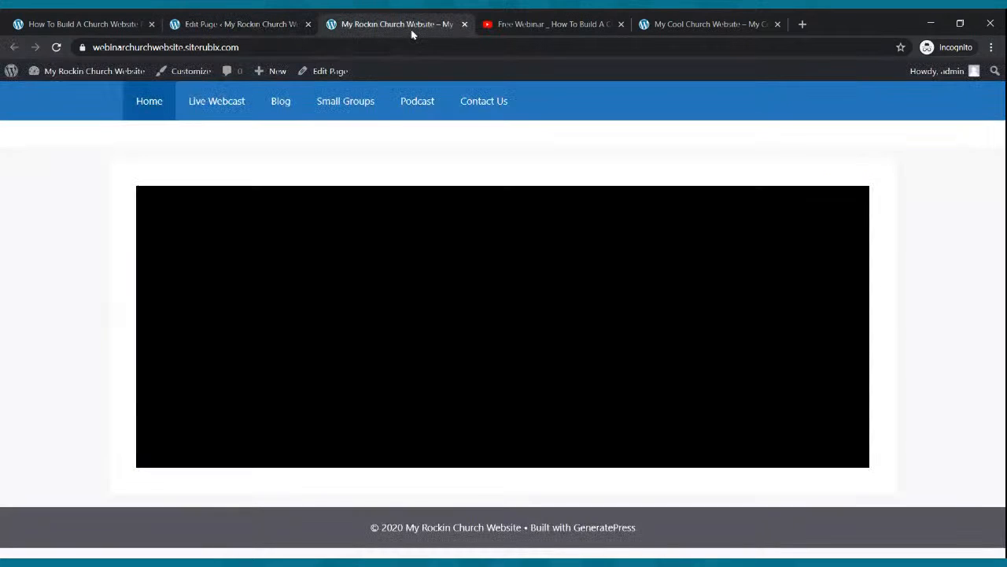
{"action": "left_click", "coordinate": [56, 47]}
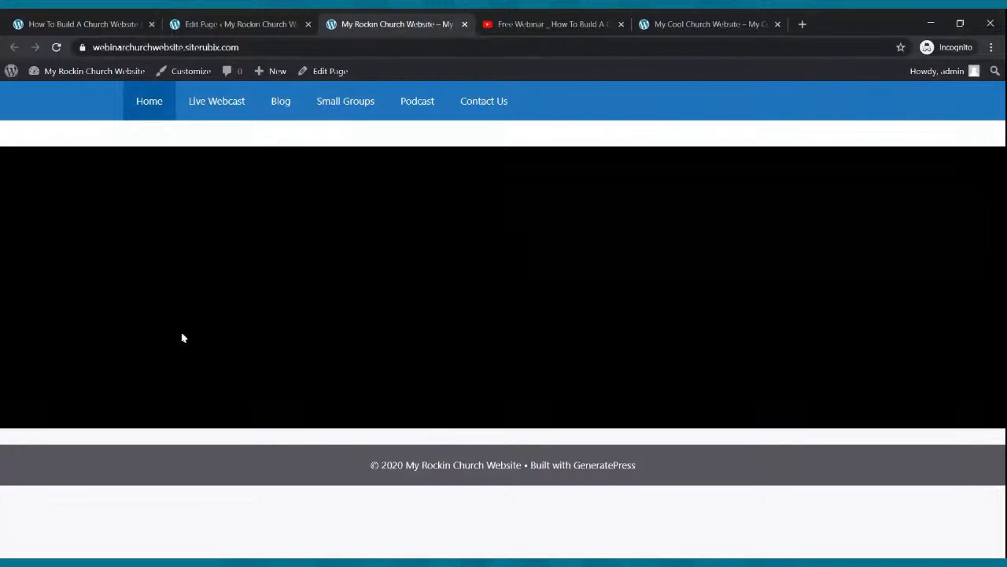
{"action": "left_click", "coordinate": [220, 24]}
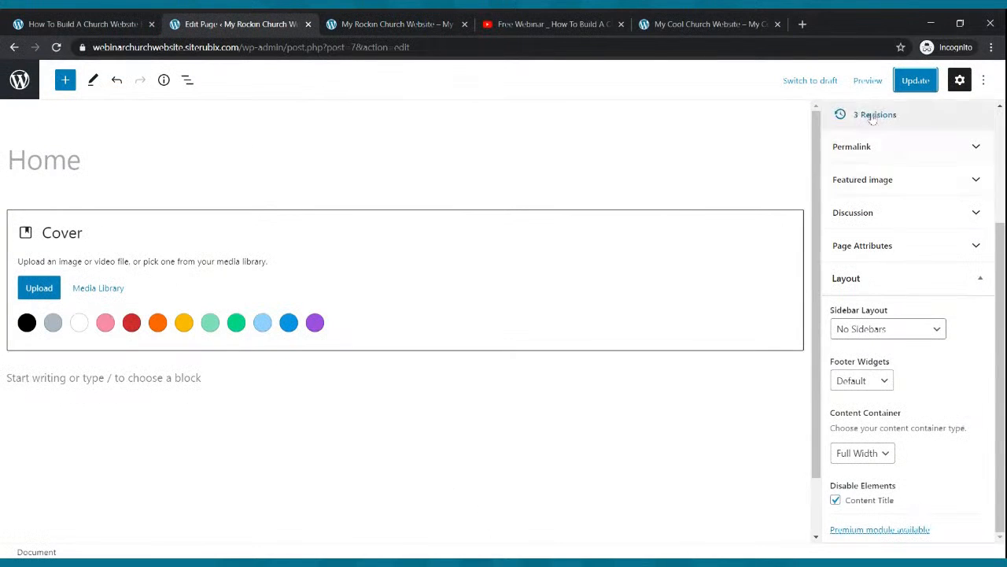
{"action": "left_click", "coordinate": [912, 83]}
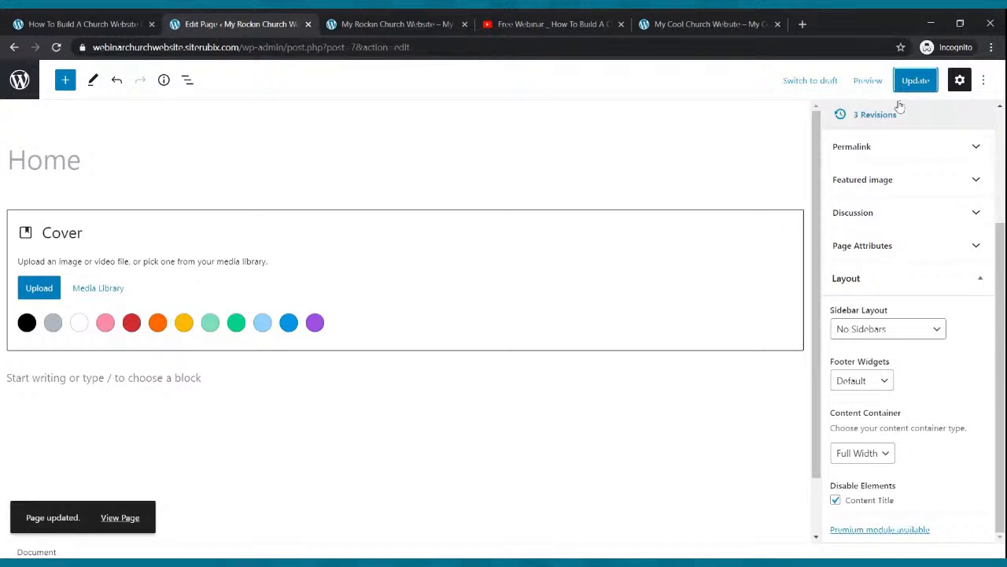
{"action": "left_click", "coordinate": [426, 20]}
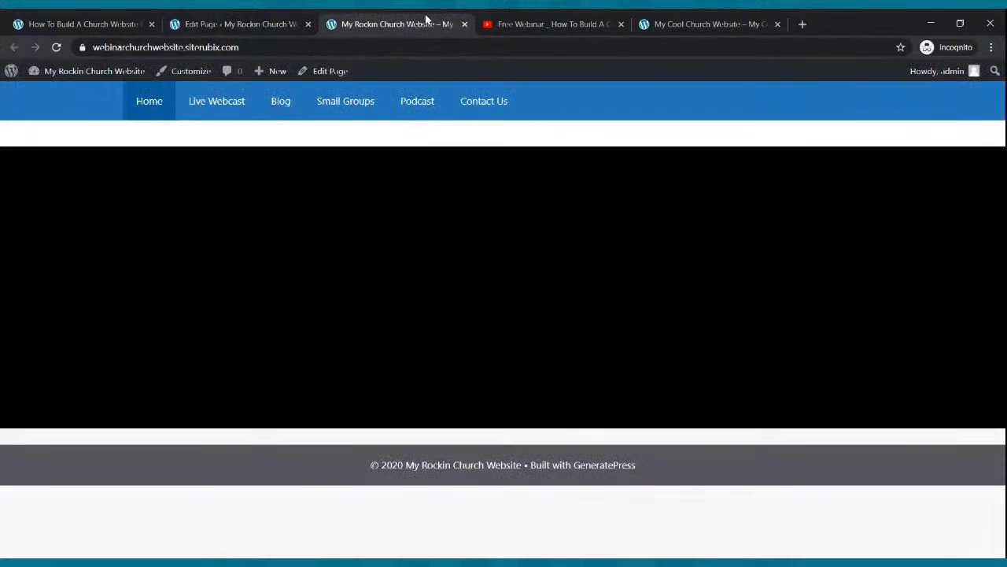
{"action": "left_click", "coordinate": [56, 48]}
{"action": "left_click", "coordinate": [255, 24]}
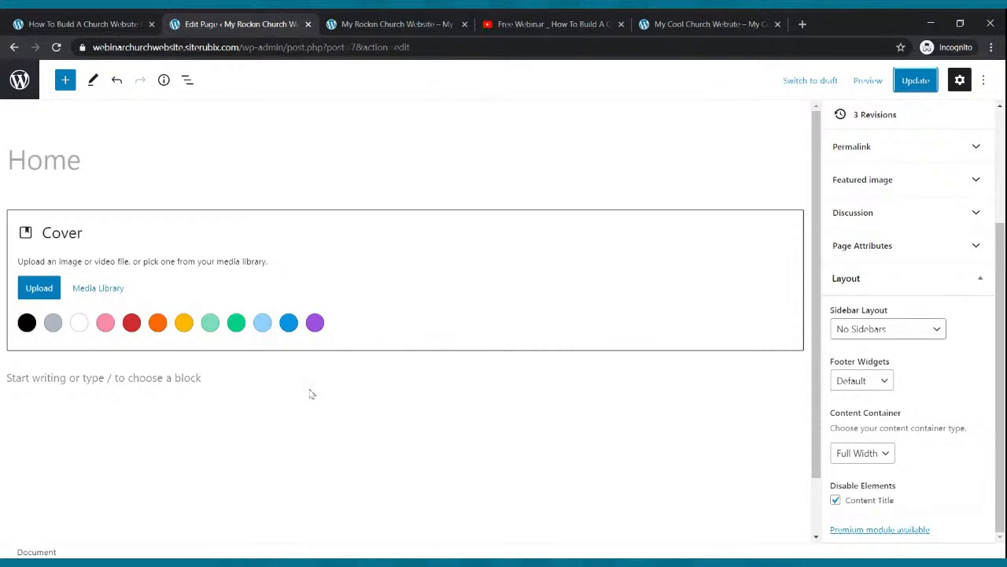
{"action": "left_click", "coordinate": [675, 22]}
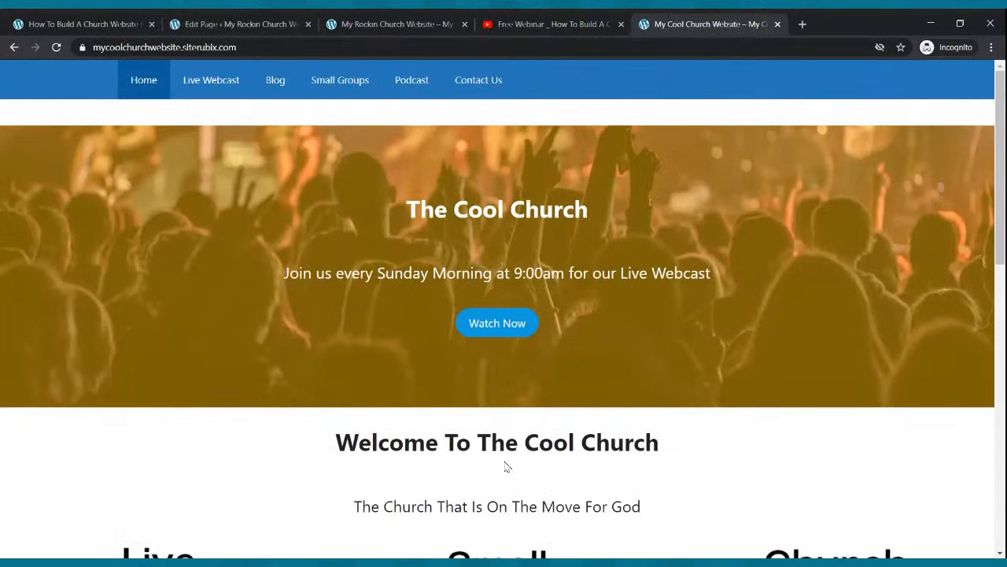
Step: Add a paragraph below the cover reading 'Welcome To The Cool Church'
{"action": "scroll", "coordinate": [506, 466], "scroll_direction": "down", "scroll_amount": 3}
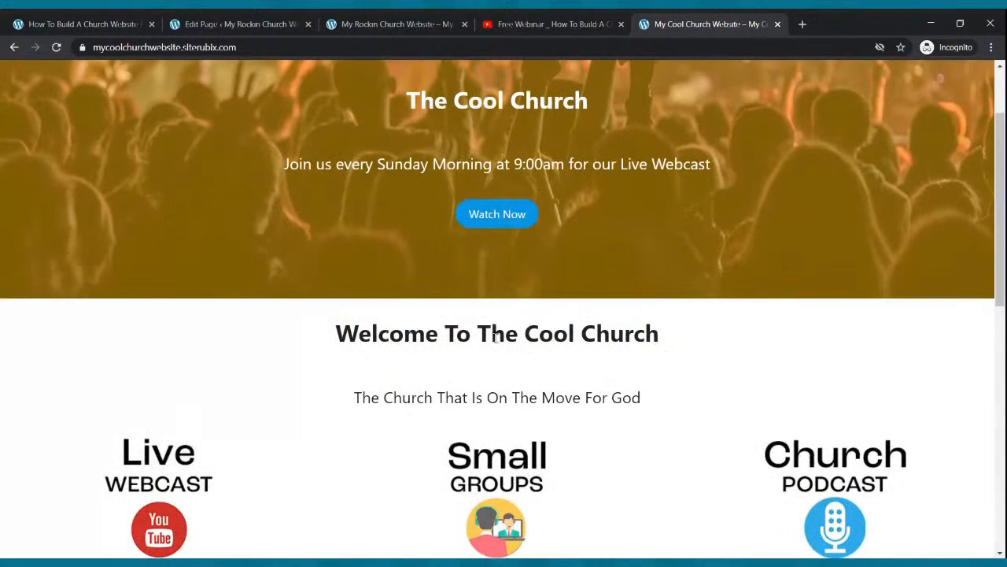
{"action": "left_click", "coordinate": [236, 23]}
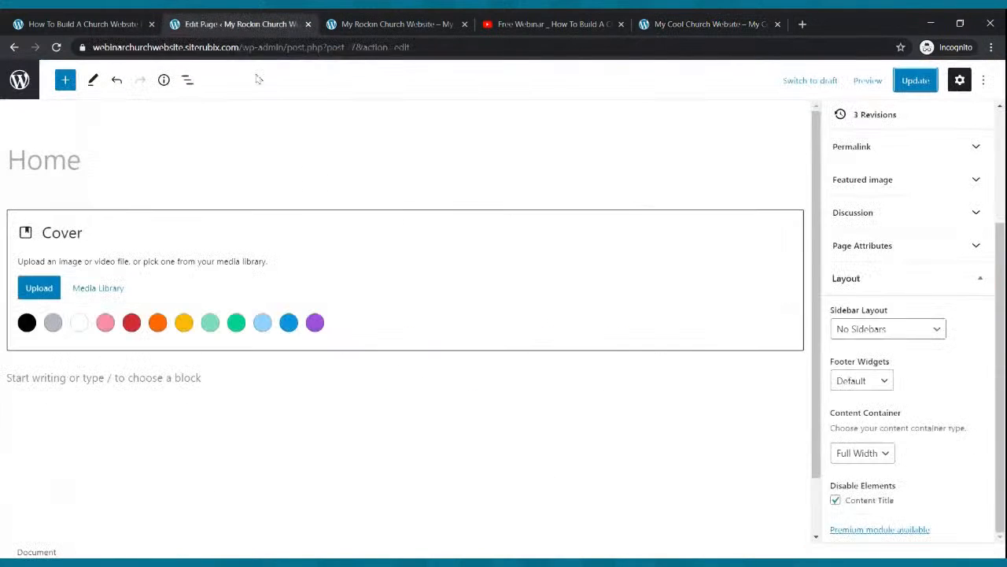
{"action": "left_click", "coordinate": [201, 373]}
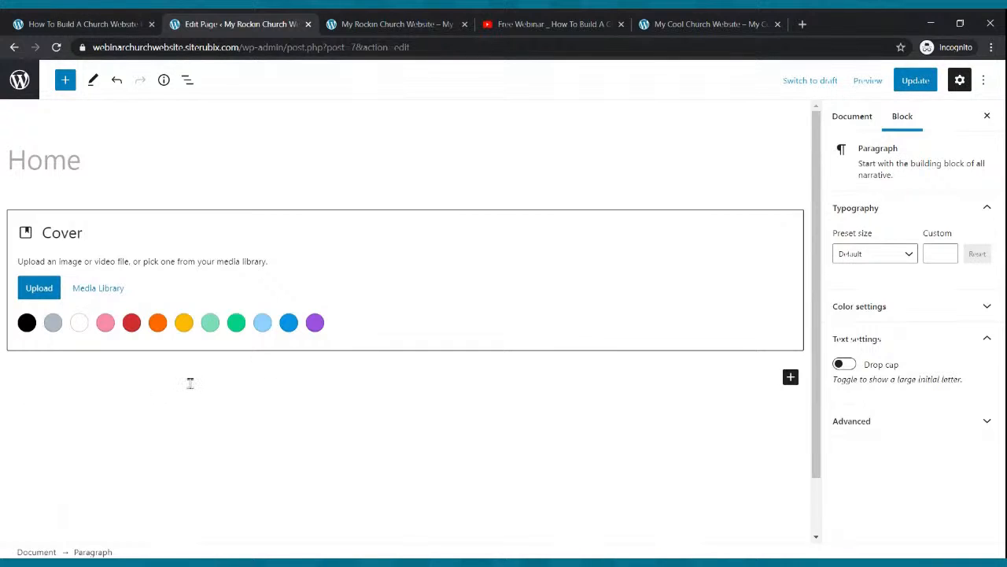
{"action": "type", "text": "Welcome To The Cool Church"}
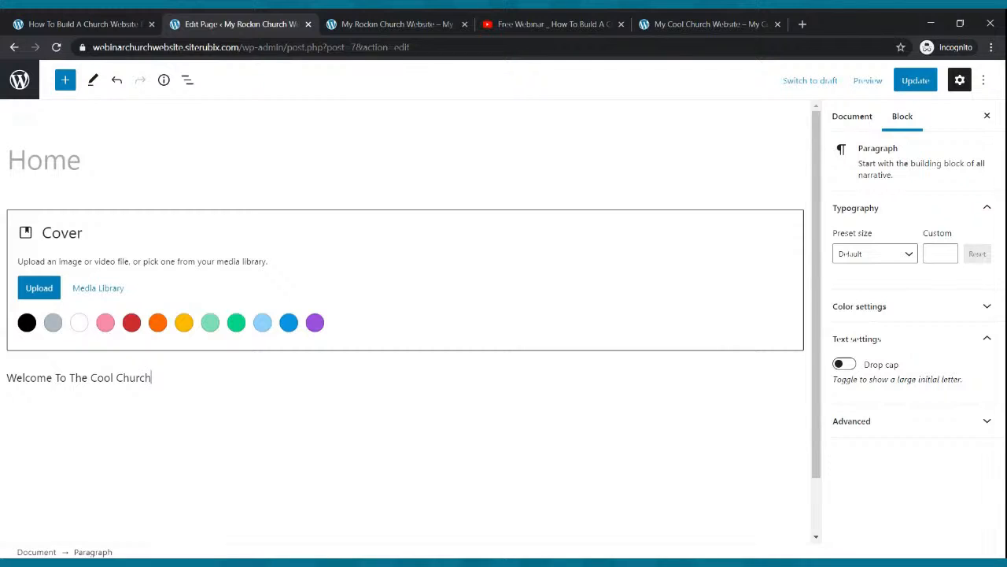
{"action": "left_click_drag", "start_coordinate": [153, 378], "coordinate": [8, 378]}
Step: Make the welcome line bold, centred, with custom font size 40
{"action": "left_click", "coordinate": [109, 348]}
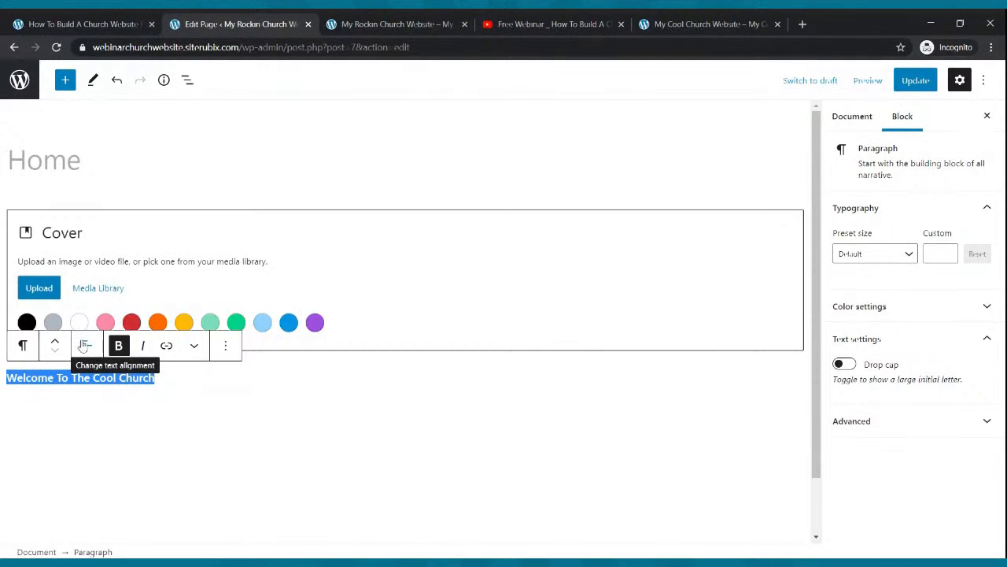
{"action": "left_click", "coordinate": [84, 347]}
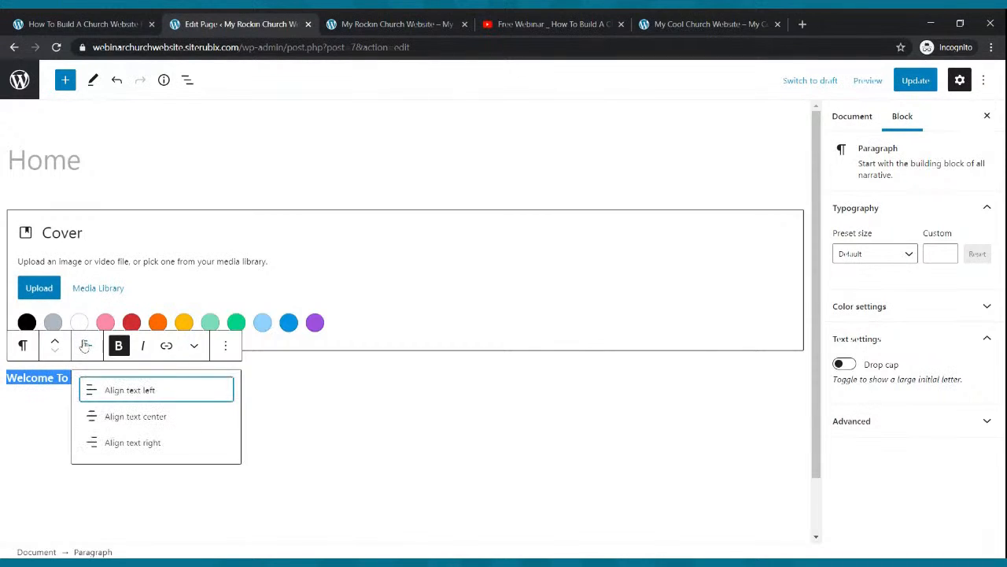
{"action": "left_click", "coordinate": [88, 417]}
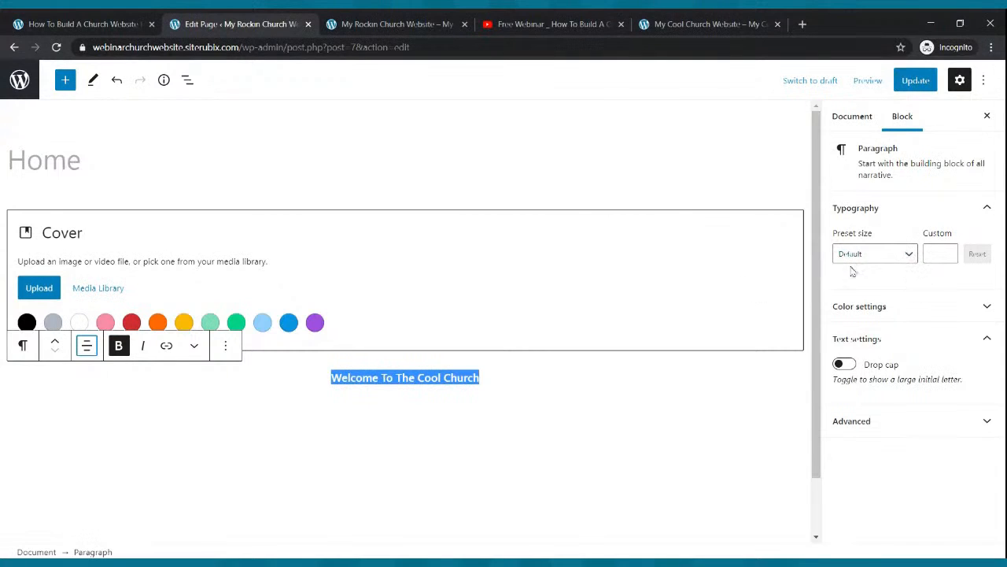
{"action": "left_click", "coordinate": [906, 258]}
{"action": "left_click", "coordinate": [907, 415]}
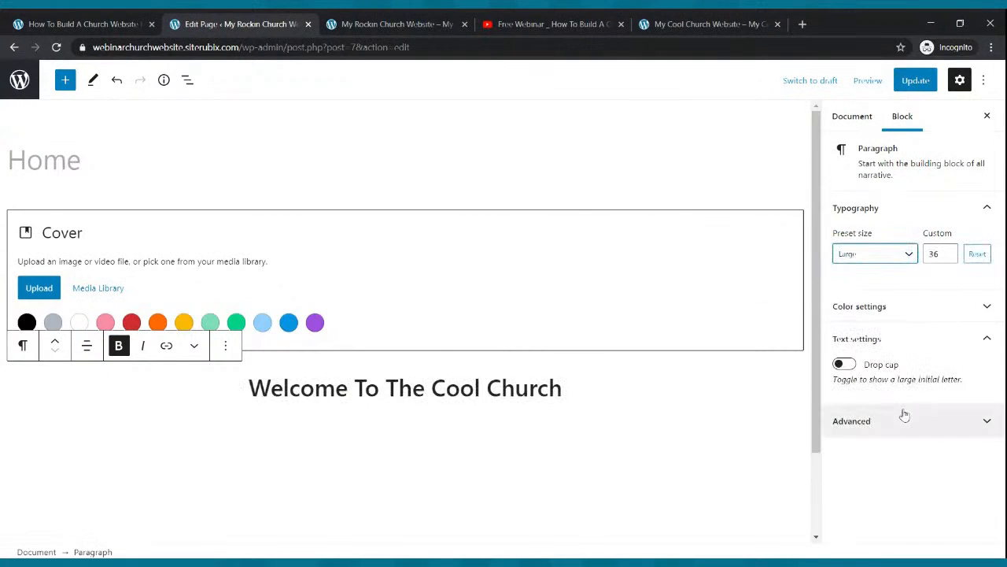
{"action": "left_click", "coordinate": [911, 256]}
{"action": "left_click", "coordinate": [927, 447]}
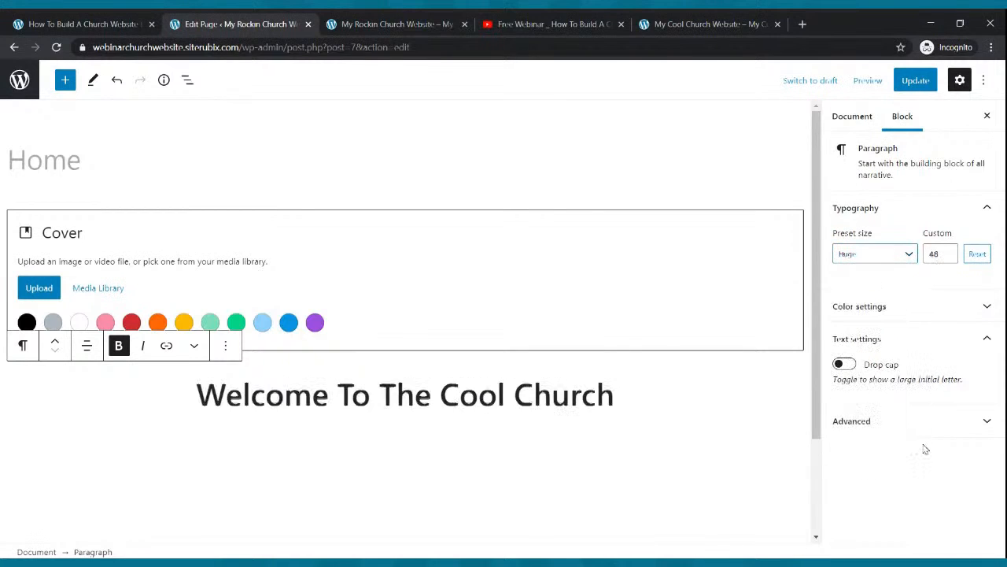
{"action": "left_click", "coordinate": [947, 251]}
{"action": "left_click", "coordinate": [948, 257]}
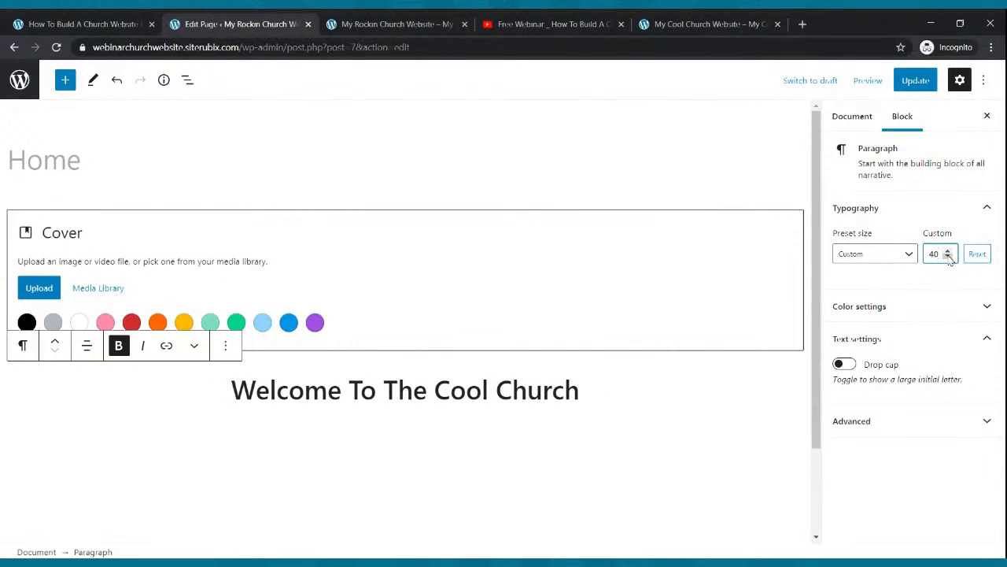
Step: Save, check the heading on the live and reference sites, and start a new paragraph below it
{"action": "left_click", "coordinate": [916, 80]}
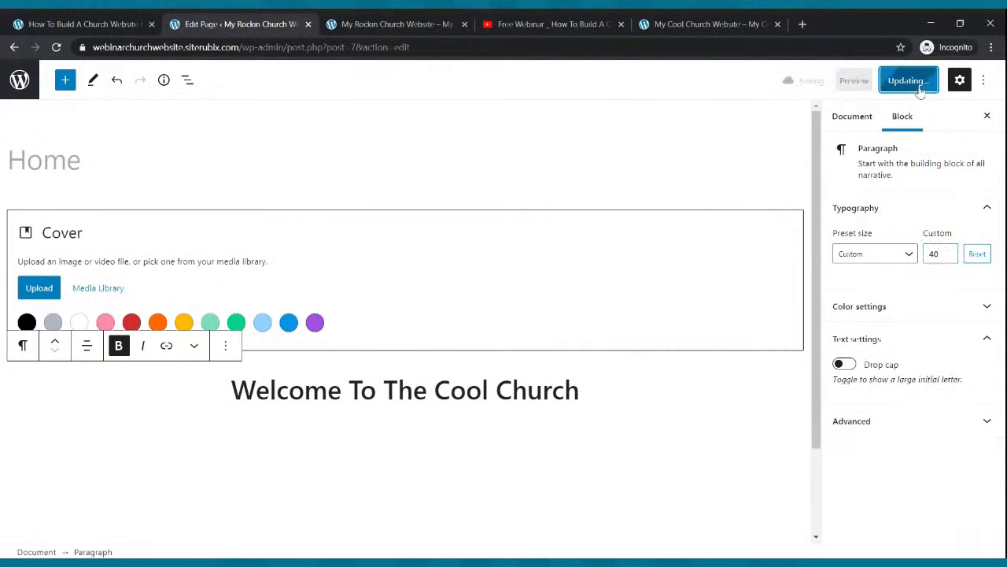
{"action": "left_click", "coordinate": [371, 18]}
{"action": "left_click", "coordinate": [57, 47]}
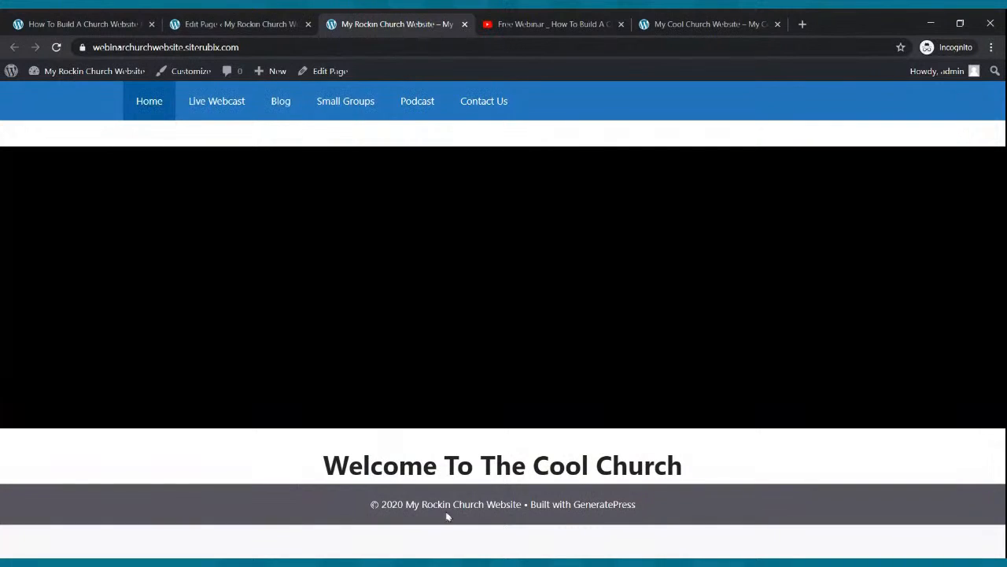
{"action": "left_click", "coordinate": [704, 22]}
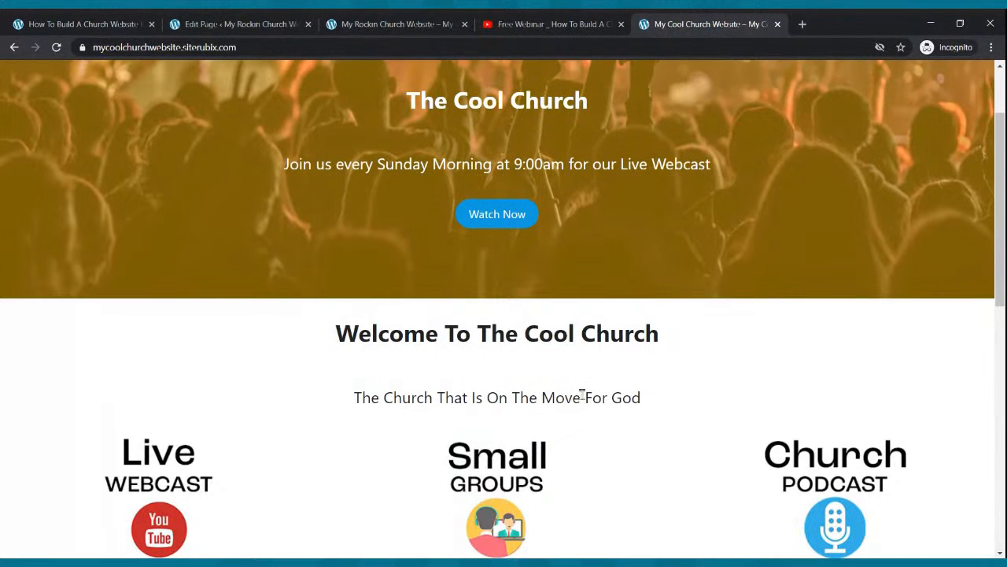
{"action": "left_click", "coordinate": [288, 18]}
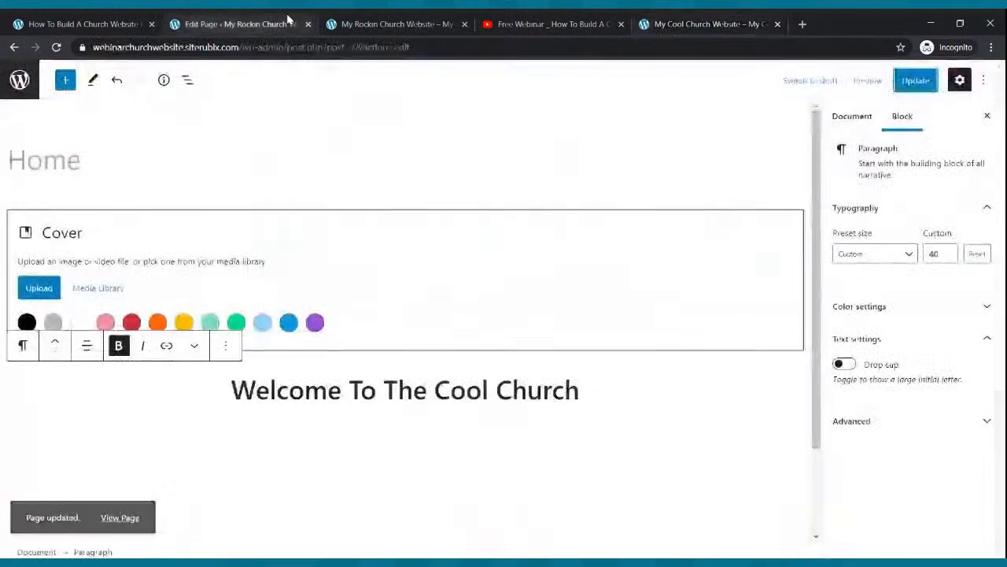
{"action": "left_click", "coordinate": [627, 397]}
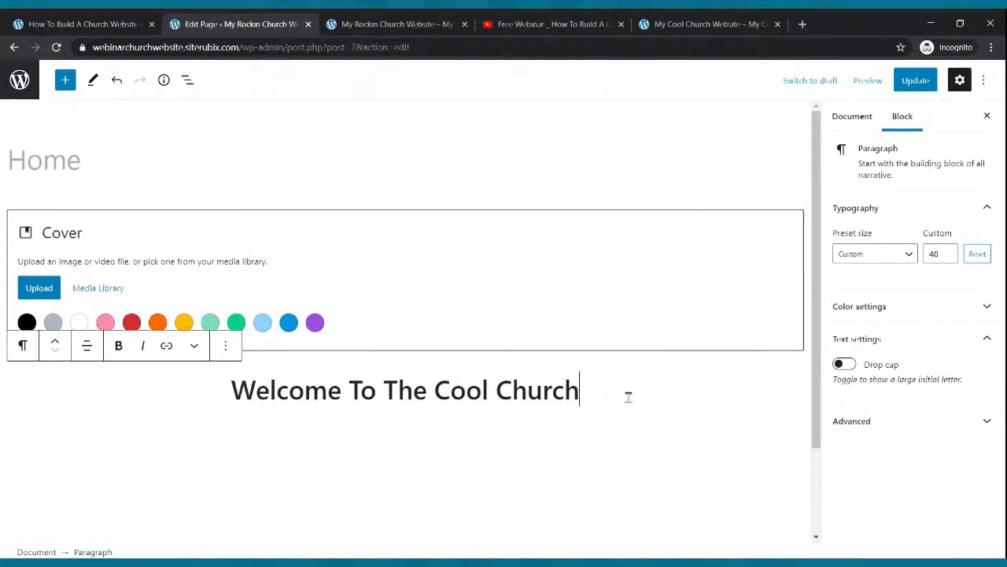
{"action": "key", "text": "Return"}
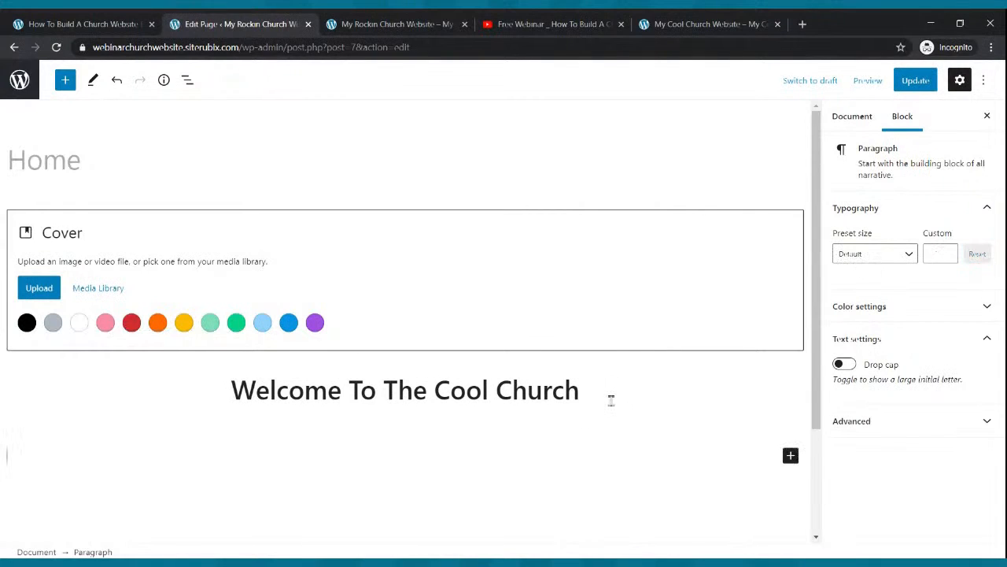
Step: Add the centred tagline 'The Church That Is On The Move For God' and save
{"action": "type", "text": "The Church"}
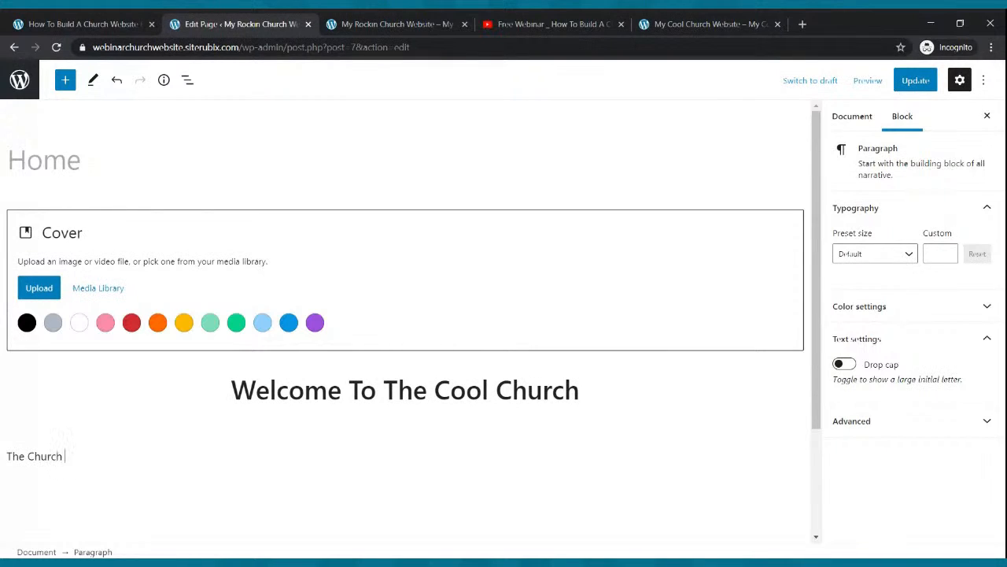
{"action": "type", "text": " That Is On The Move For God"}
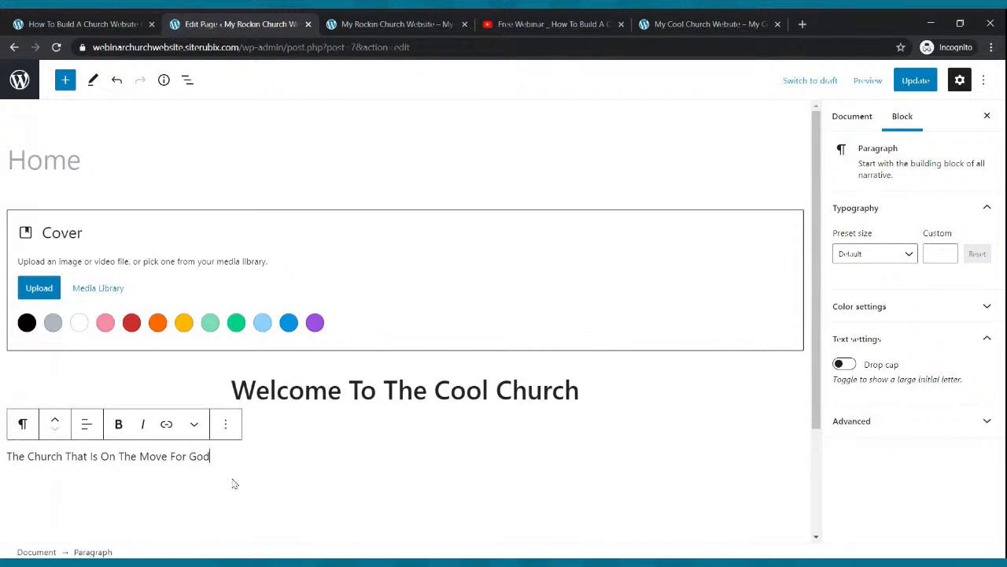
{"action": "left_click", "coordinate": [90, 426]}
{"action": "left_click", "coordinate": [104, 496]}
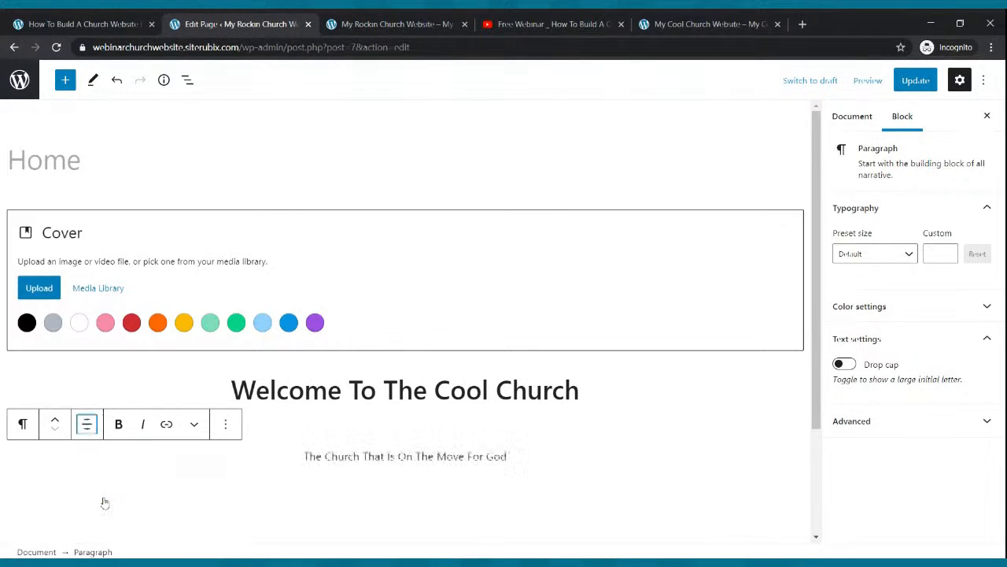
{"action": "left_click", "coordinate": [915, 80]}
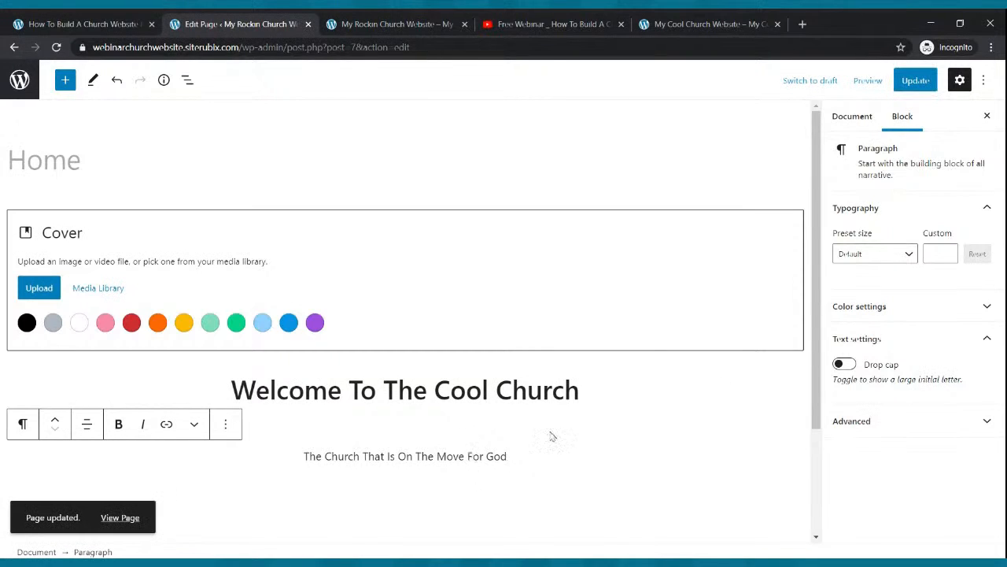
Step: Set the tagline's custom font size to 25 and save the page
{"action": "left_click", "coordinate": [909, 253]}
{"action": "left_click", "coordinate": [901, 347]}
{"action": "left_click", "coordinate": [899, 254]}
{"action": "left_click", "coordinate": [881, 347]}
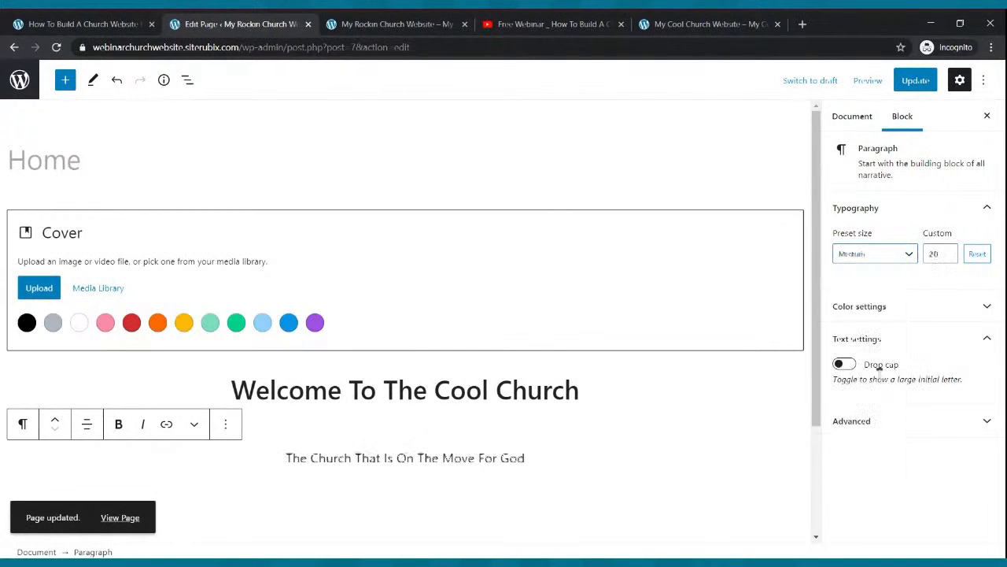
{"action": "left_click", "coordinate": [903, 254]}
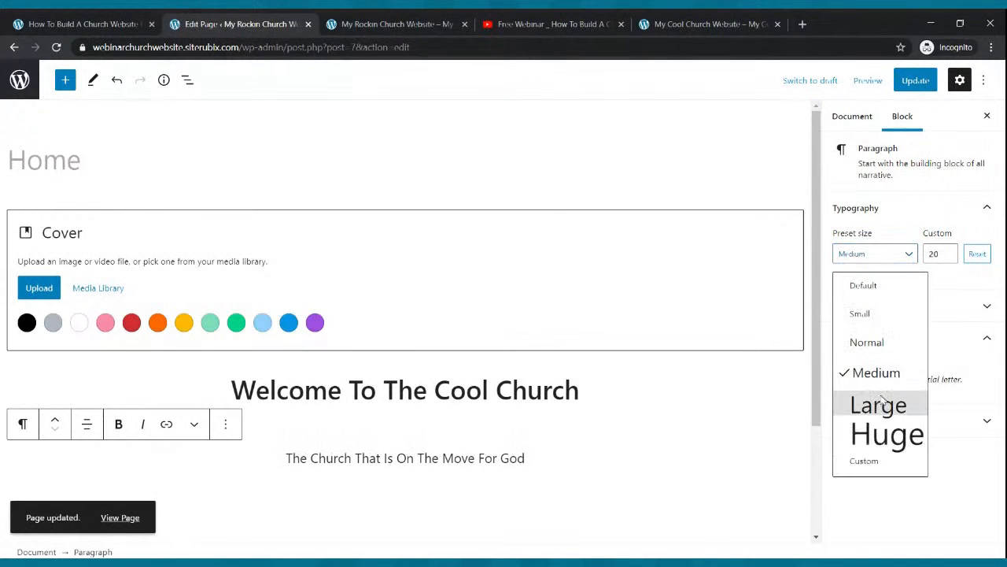
{"action": "left_click", "coordinate": [882, 401]}
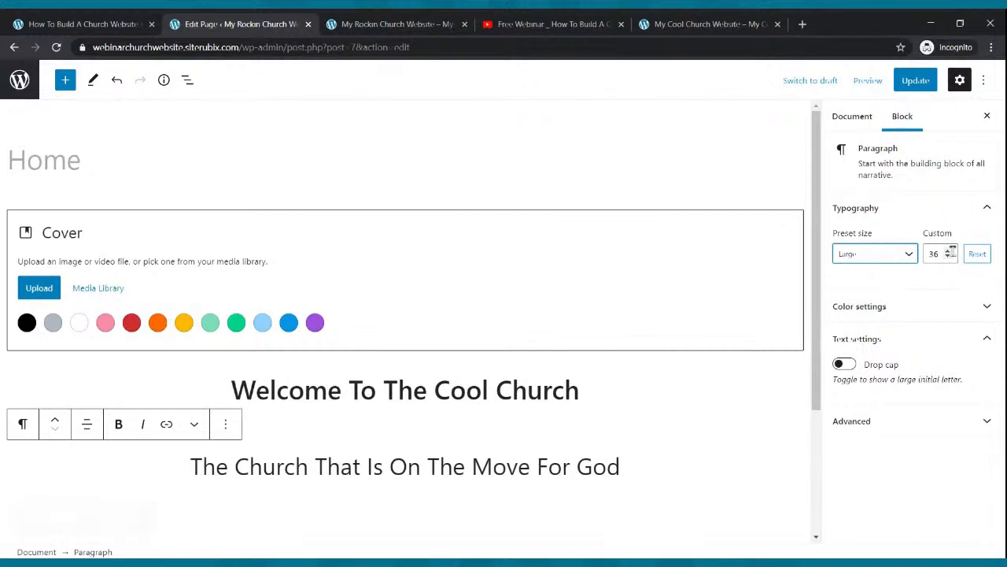
{"action": "left_click", "coordinate": [949, 251]}
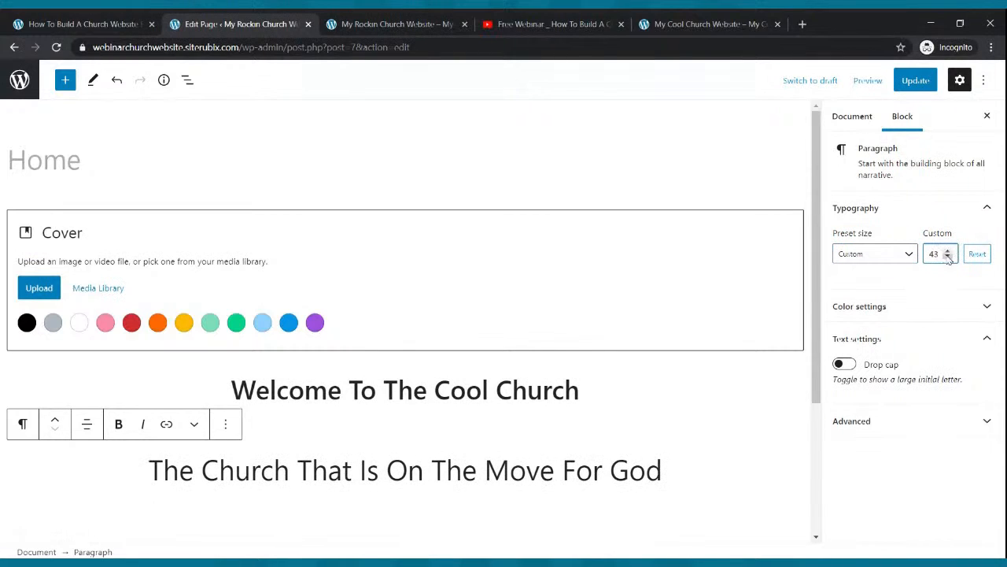
{"action": "left_click", "coordinate": [949, 257]}
{"action": "left_click", "coordinate": [948, 257]}
{"action": "left_click", "coordinate": [948, 258]}
{"action": "left_click", "coordinate": [948, 258]}
{"action": "left_click", "coordinate": [949, 259]}
{"action": "left_click", "coordinate": [950, 258]}
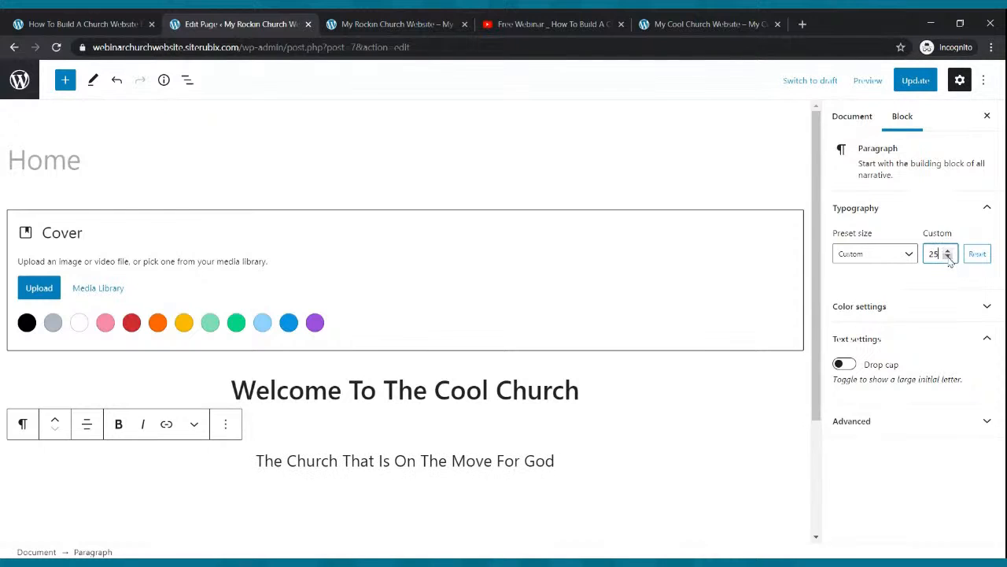
{"action": "left_click", "coordinate": [915, 80]}
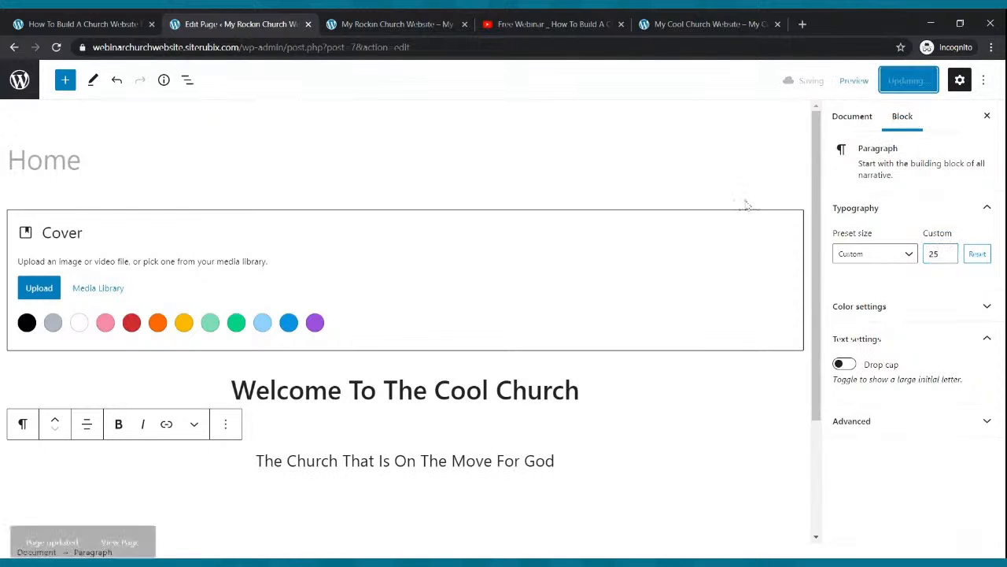
Step: Compare the tagline on the live and reference sites, then return to the end of the tagline
{"action": "left_click", "coordinate": [421, 20]}
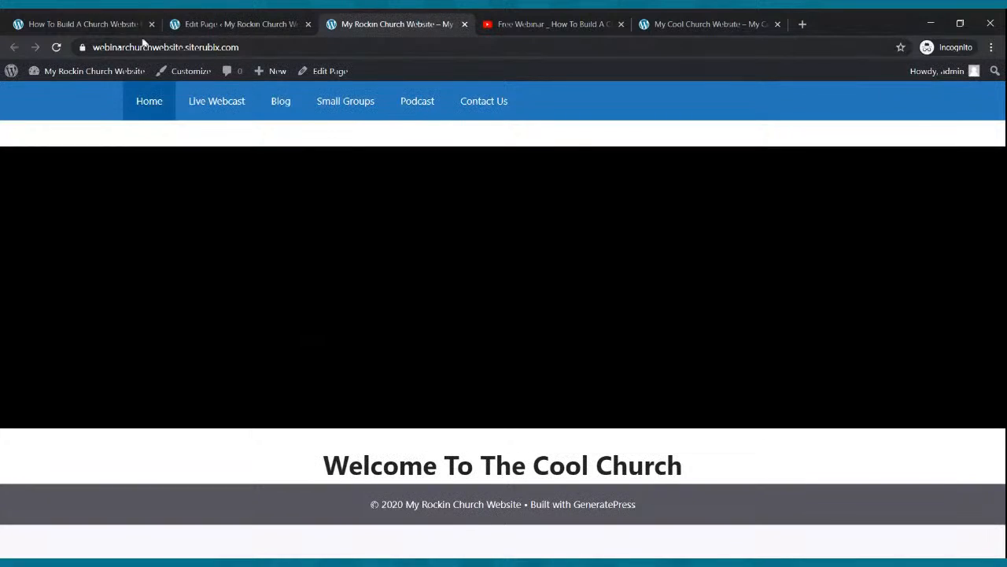
{"action": "left_click", "coordinate": [56, 47]}
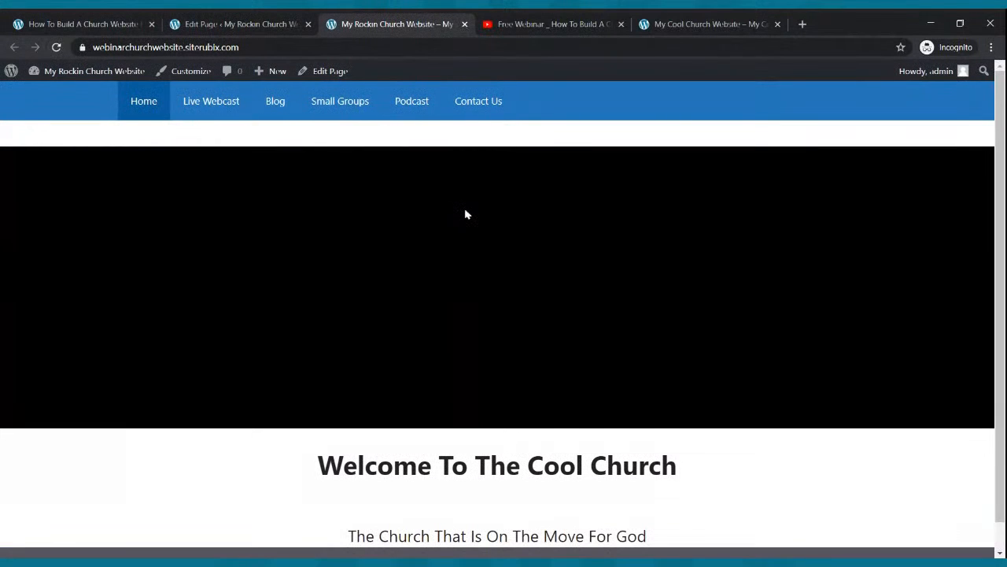
{"action": "scroll", "coordinate": [650, 210], "scroll_direction": "down", "scroll_amount": 1}
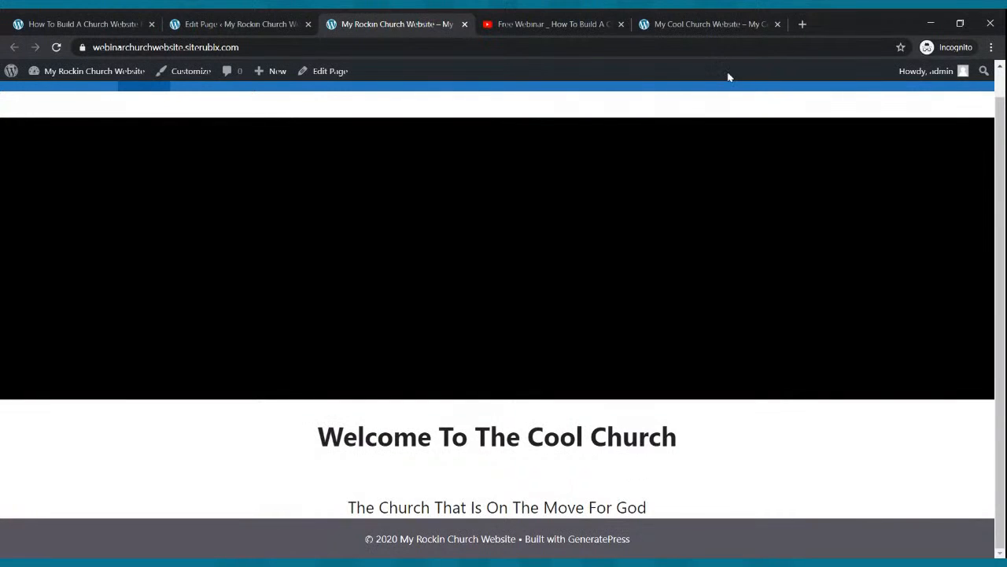
{"action": "left_click", "coordinate": [715, 22]}
{"action": "scroll", "coordinate": [674, 323], "scroll_direction": "down", "scroll_amount": 2}
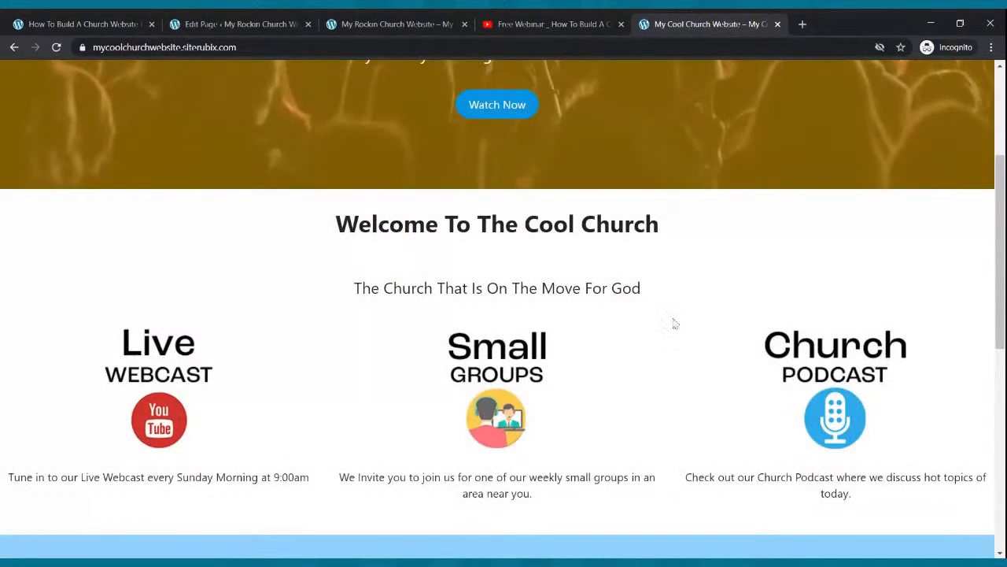
{"action": "left_click", "coordinate": [228, 24]}
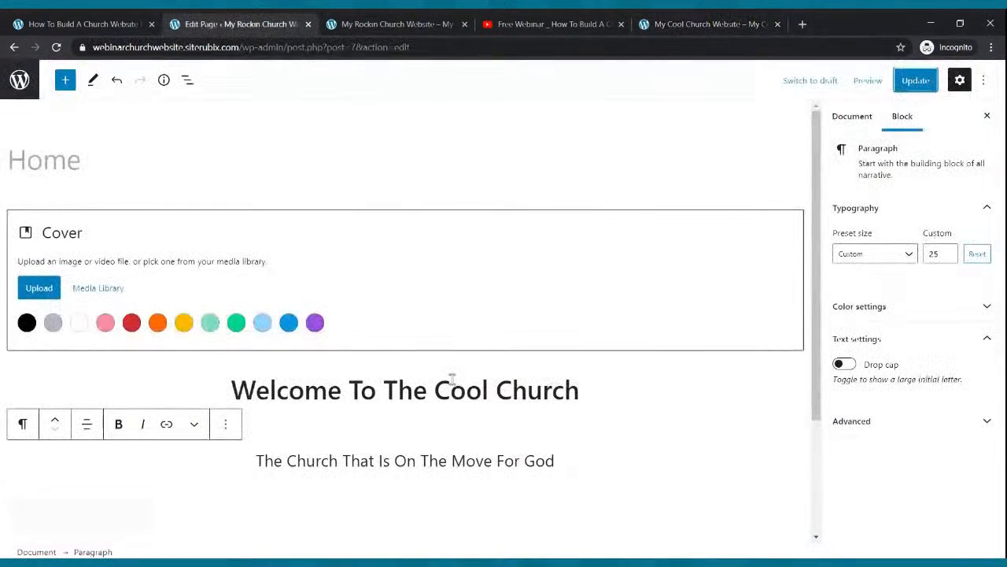
{"action": "scroll", "coordinate": [443, 384], "scroll_direction": "down", "scroll_amount": 2}
{"action": "left_click", "coordinate": [433, 402]}
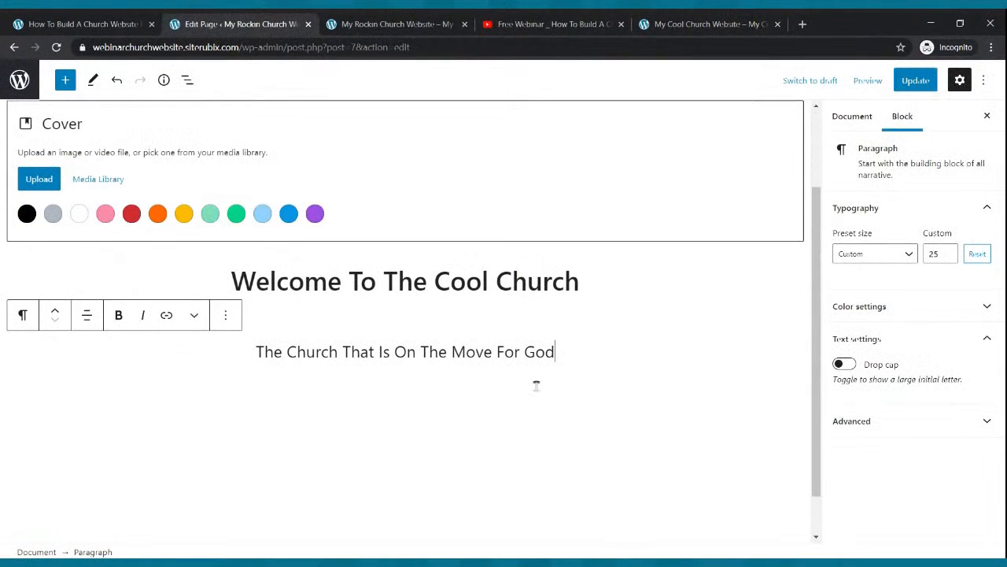
Step: Insert a Columns block with three equal 33/33/33 columns below the tagline and save
{"action": "key", "text": "Return"}
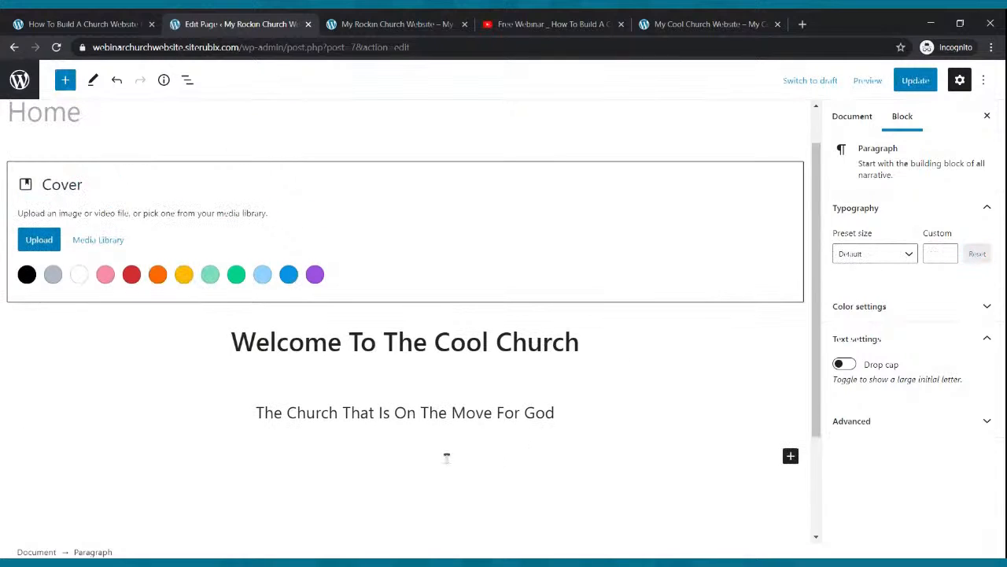
{"action": "left_click", "coordinate": [65, 79]}
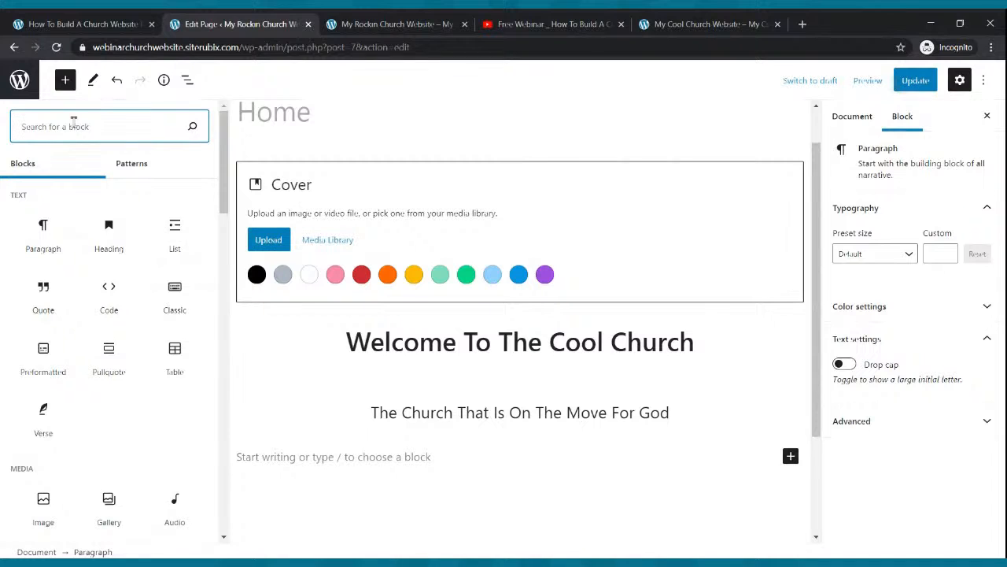
{"action": "type", "text": "colu"}
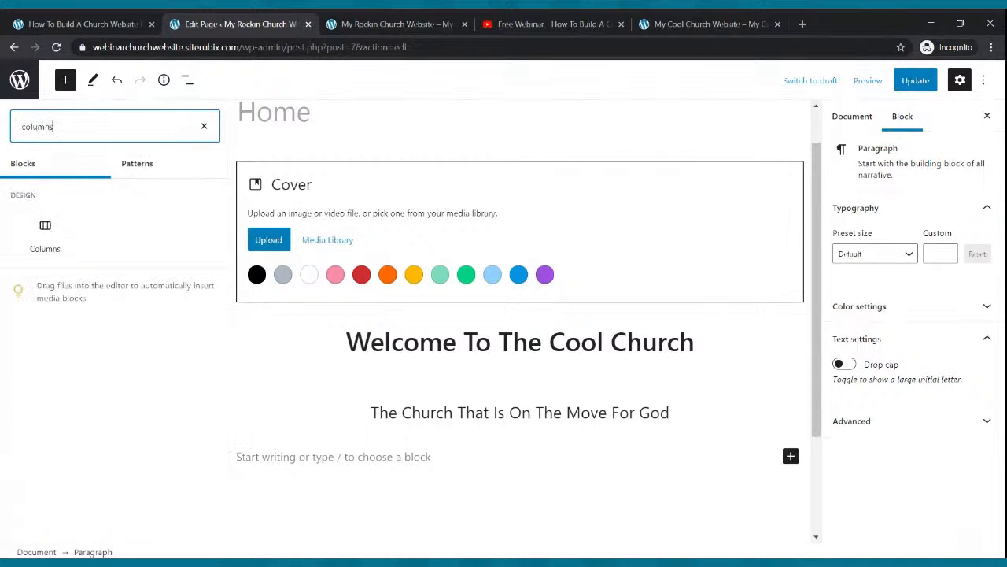
{"action": "type", "text": "mns"}
{"action": "left_click", "coordinate": [45, 231]}
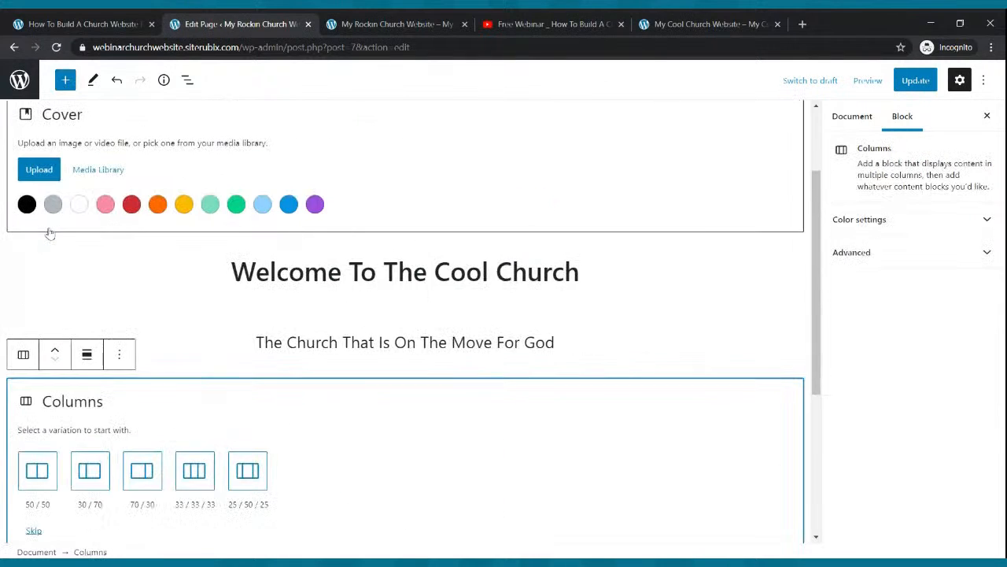
{"action": "left_click", "coordinate": [194, 470]}
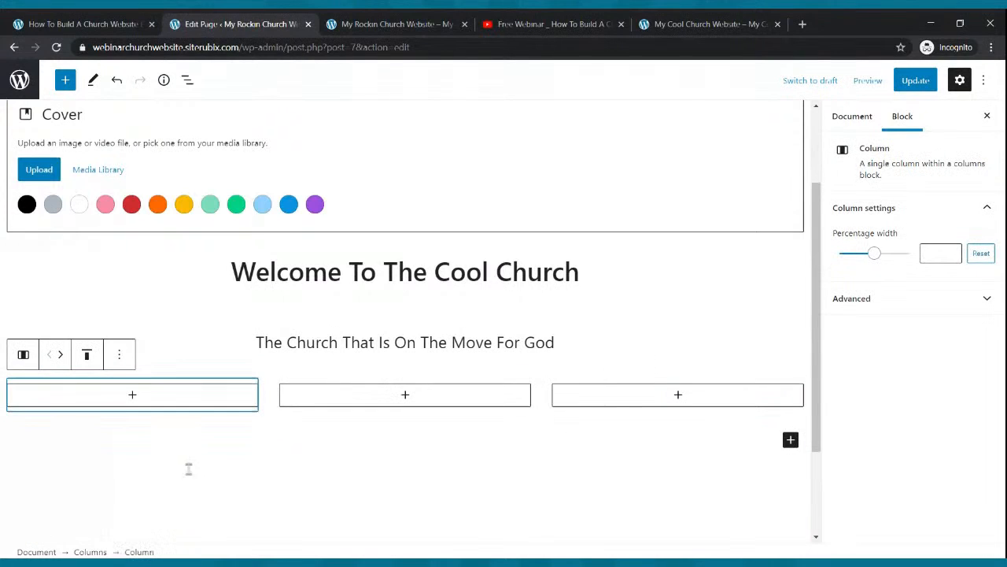
{"action": "left_click", "coordinate": [916, 84]}
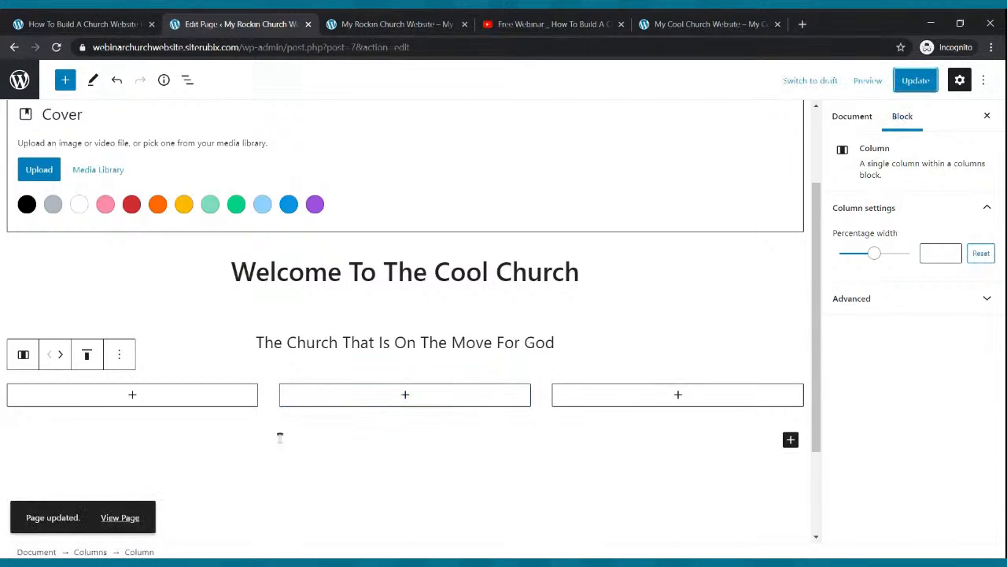
Step: Add an empty Image block to each of the three columns
{"action": "left_click", "coordinate": [133, 396]}
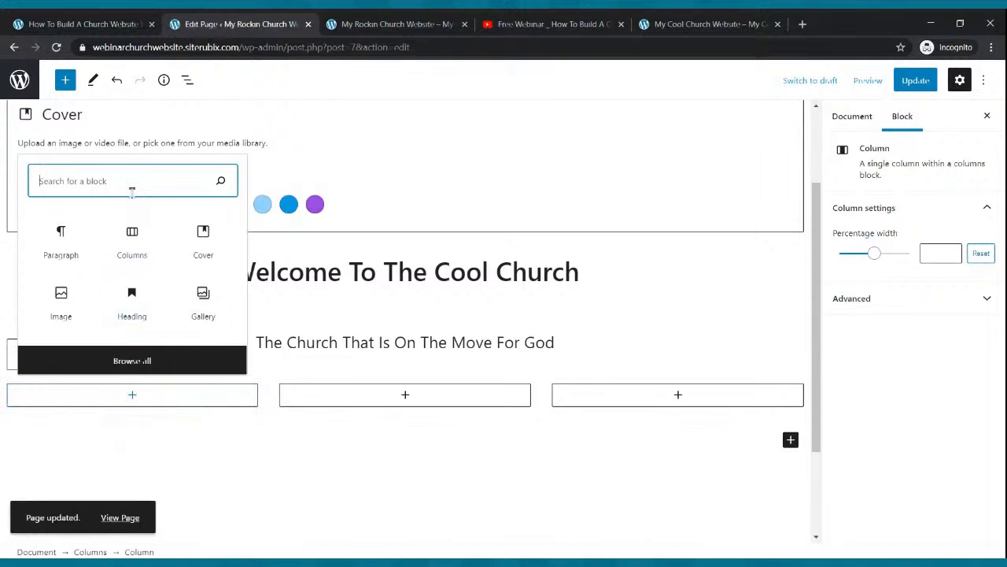
{"action": "type", "text": "image"}
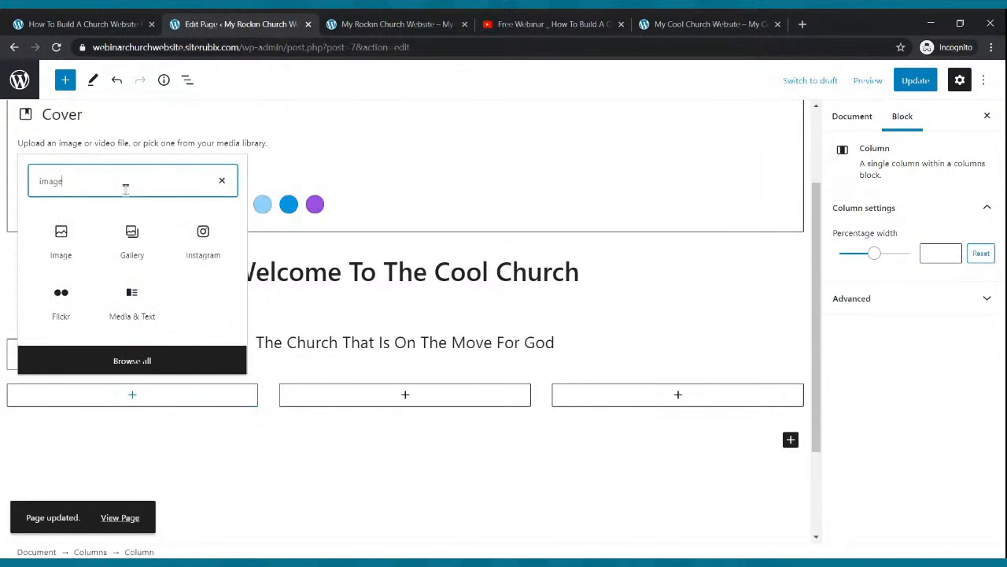
{"action": "left_click", "coordinate": [61, 240]}
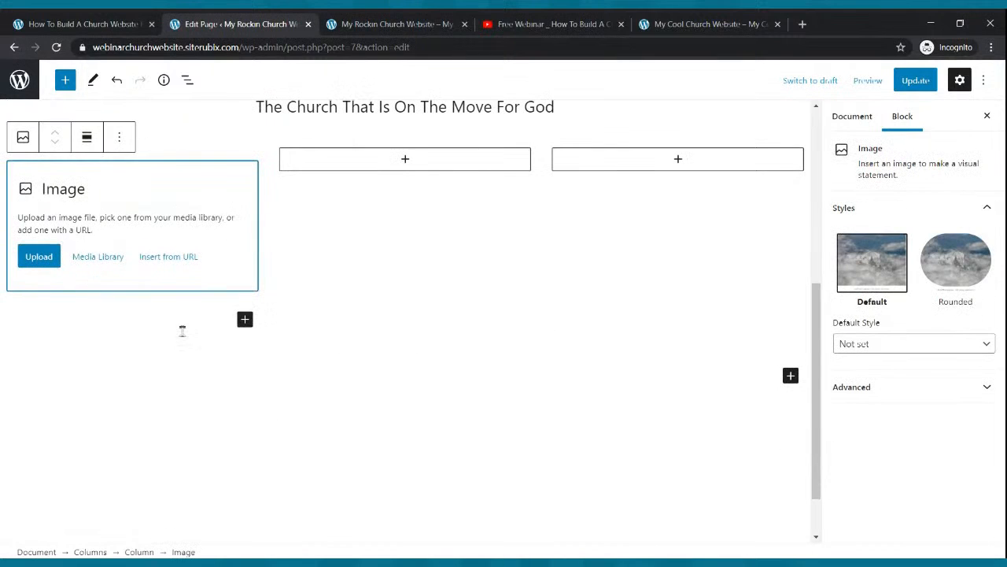
{"action": "left_click", "coordinate": [405, 160]}
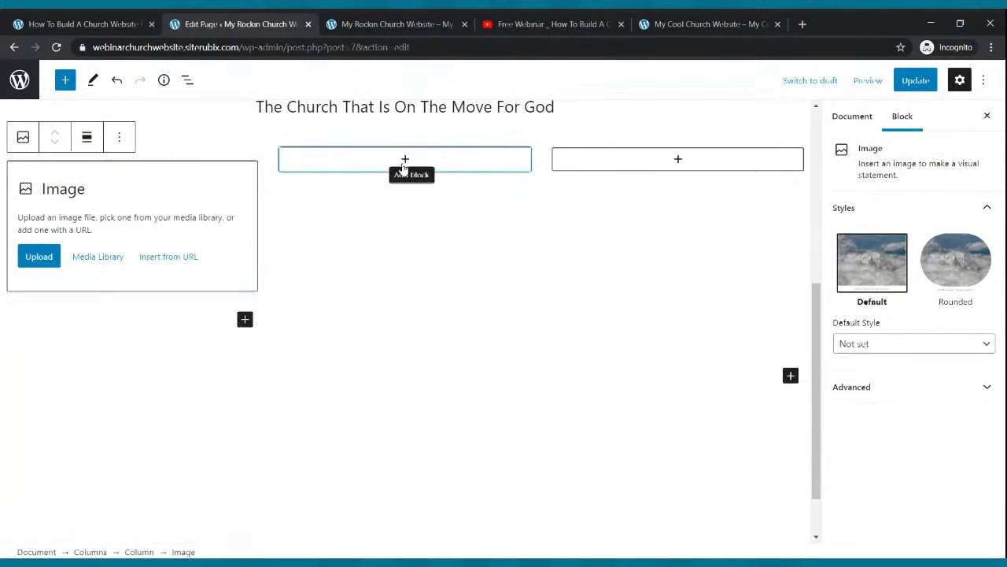
{"action": "left_click", "coordinate": [405, 273]}
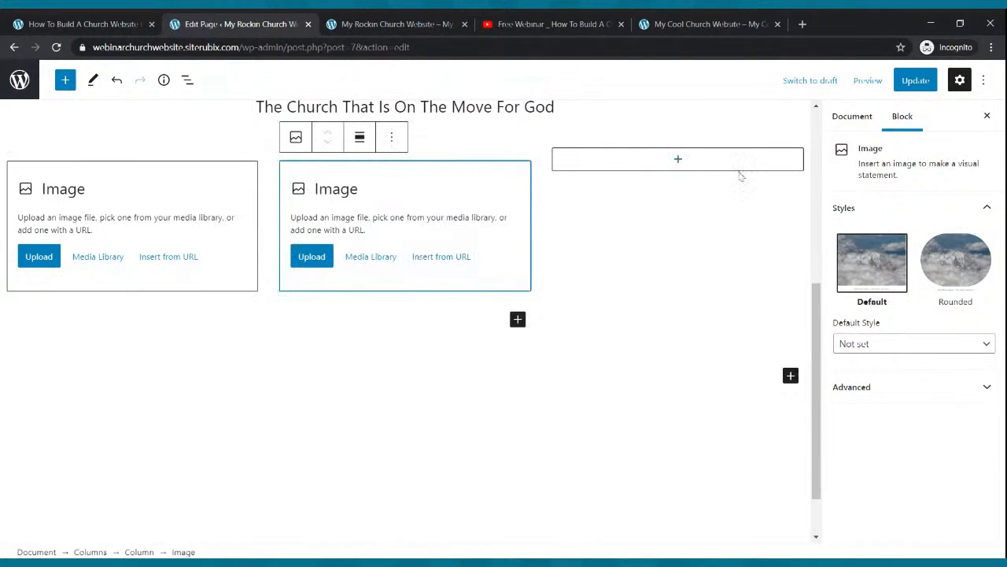
{"action": "left_click", "coordinate": [680, 161]}
{"action": "left_click", "coordinate": [678, 258]}
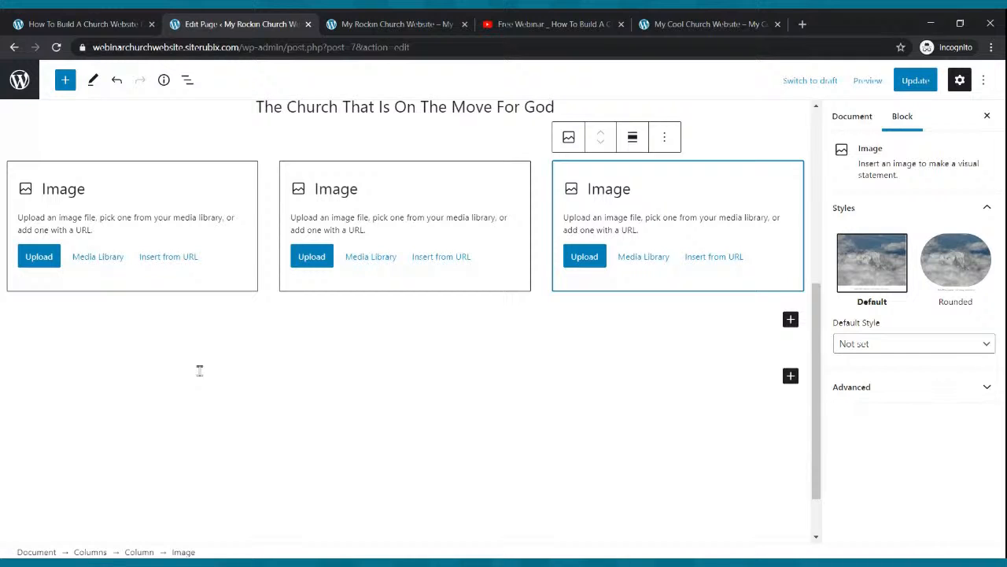
{"action": "left_click", "coordinate": [41, 262]}
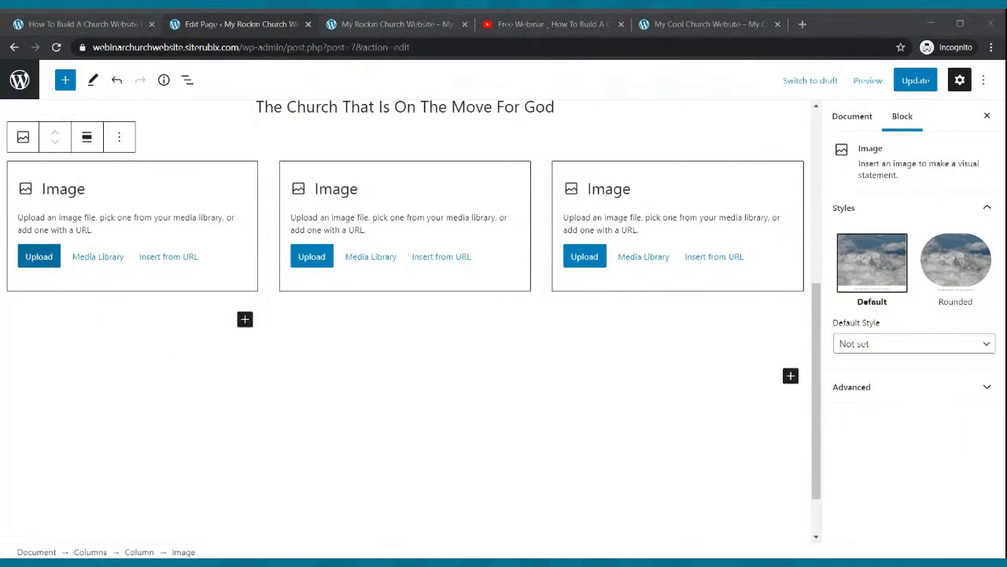
Step: Upload the Live Webcast, Small Groups and podcast images into the three columns, save, and view live
{"action": "double_click", "coordinate": [282, 127]}
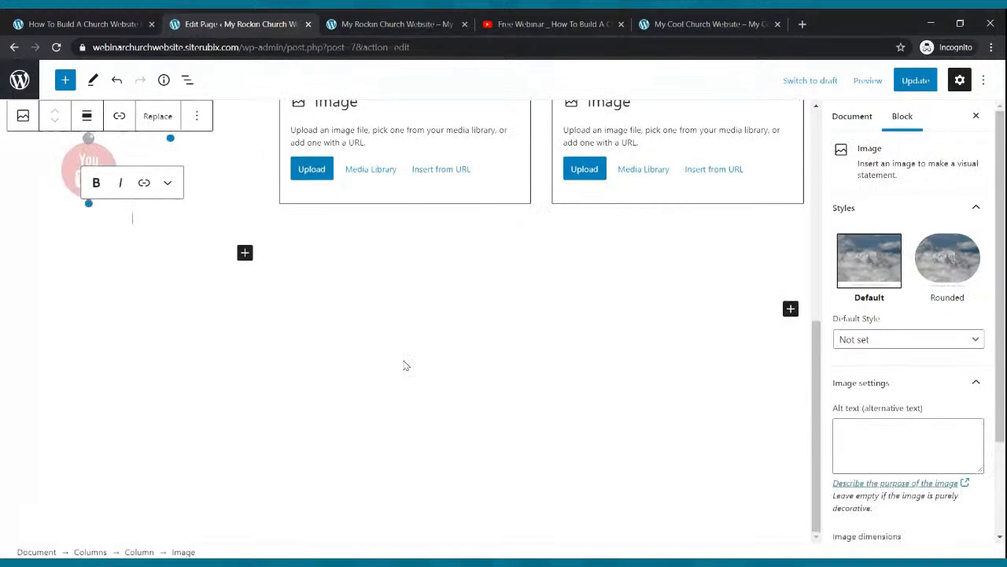
{"action": "left_click", "coordinate": [321, 166]}
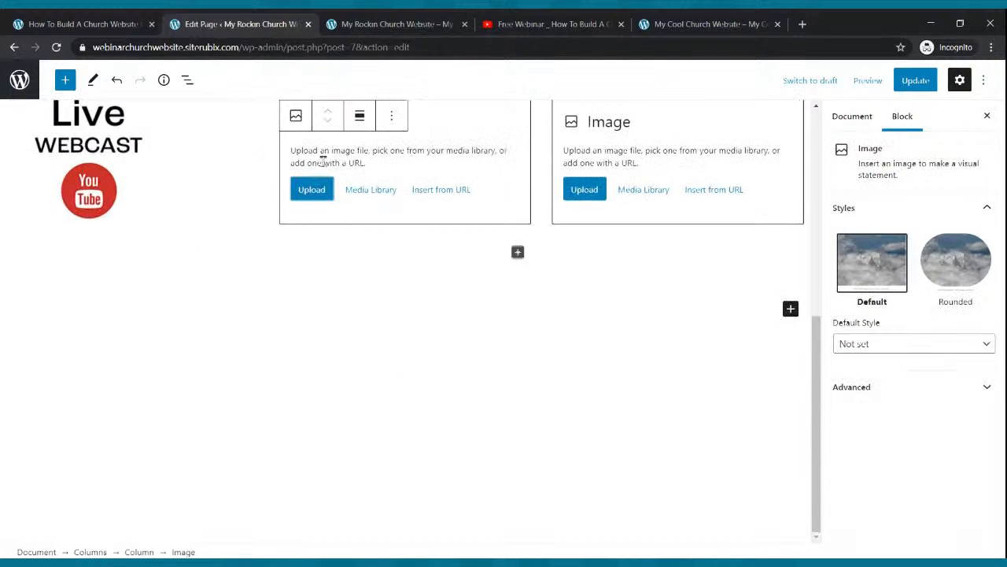
{"action": "left_click", "coordinate": [326, 193]}
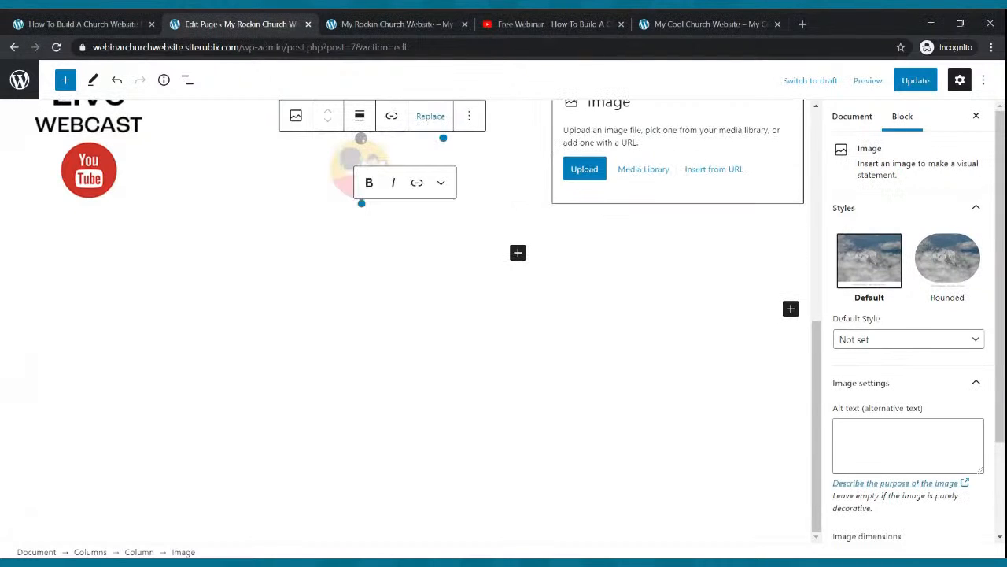
{"action": "left_click", "coordinate": [570, 177]}
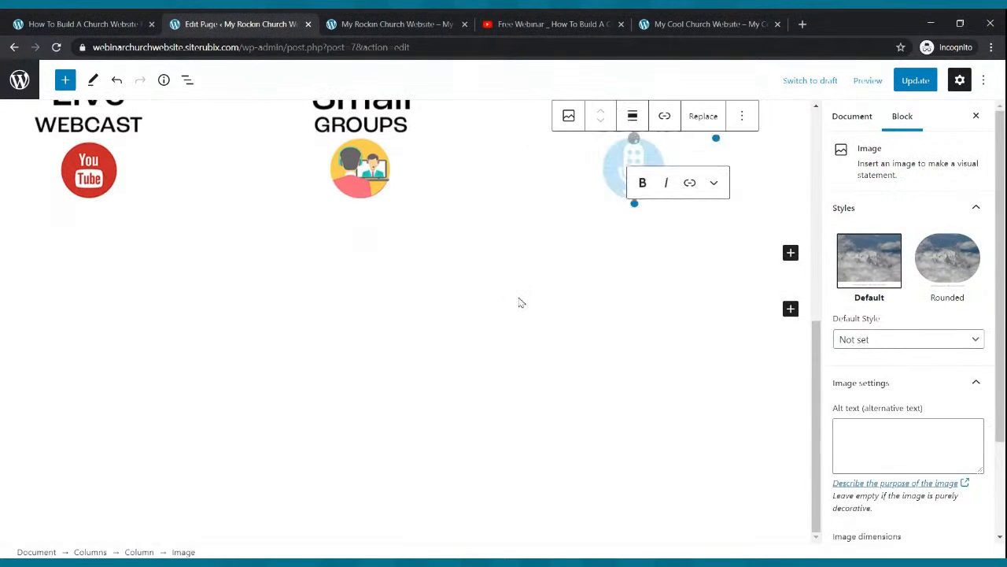
{"action": "left_click", "coordinate": [916, 81]}
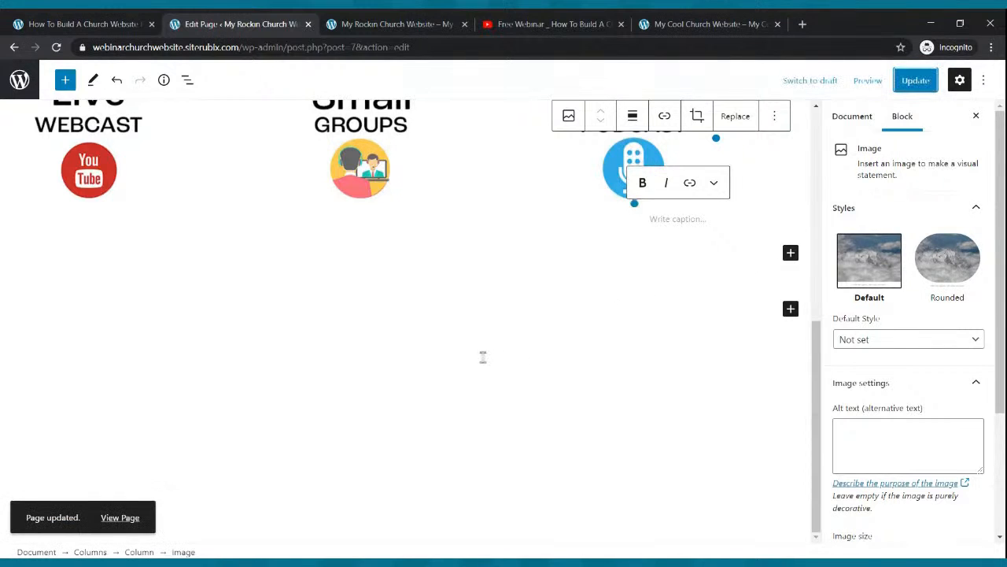
{"action": "scroll", "coordinate": [486, 363], "scroll_direction": "up", "scroll_amount": 2}
{"action": "scroll", "coordinate": [486, 364], "scroll_direction": "up", "scroll_amount": 4}
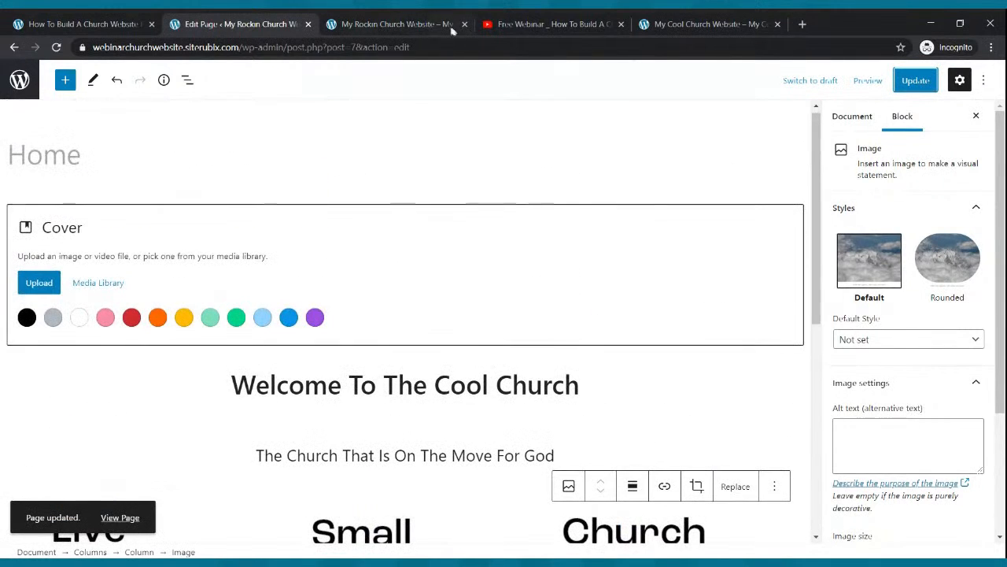
{"action": "left_click", "coordinate": [388, 22]}
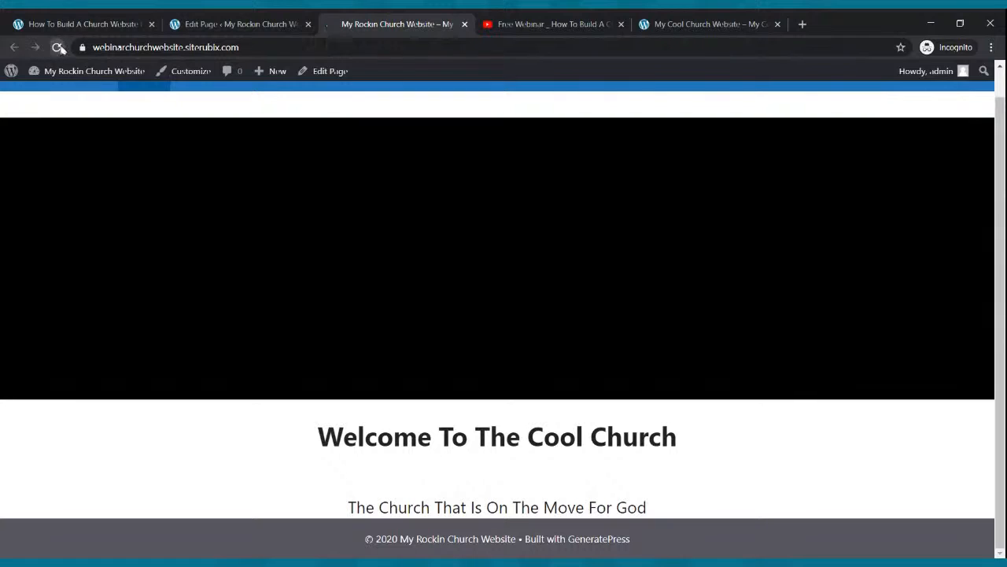
{"action": "left_click", "coordinate": [56, 47]}
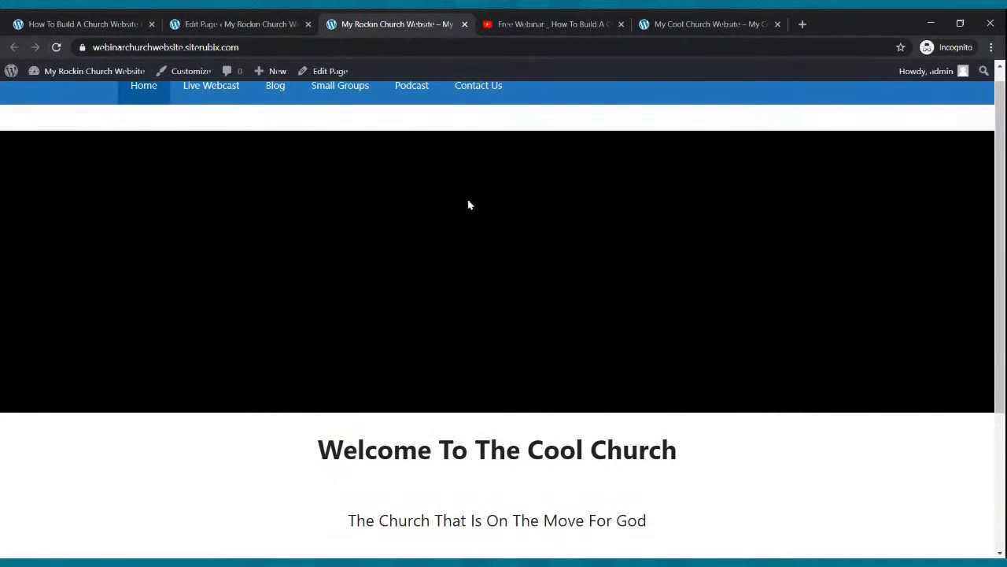
{"action": "scroll", "coordinate": [468, 204], "scroll_direction": "down", "scroll_amount": 3}
{"action": "scroll", "coordinate": [473, 219], "scroll_direction": "up", "scroll_amount": 3}
{"action": "scroll", "coordinate": [471, 236], "scroll_direction": "down", "scroll_amount": 3}
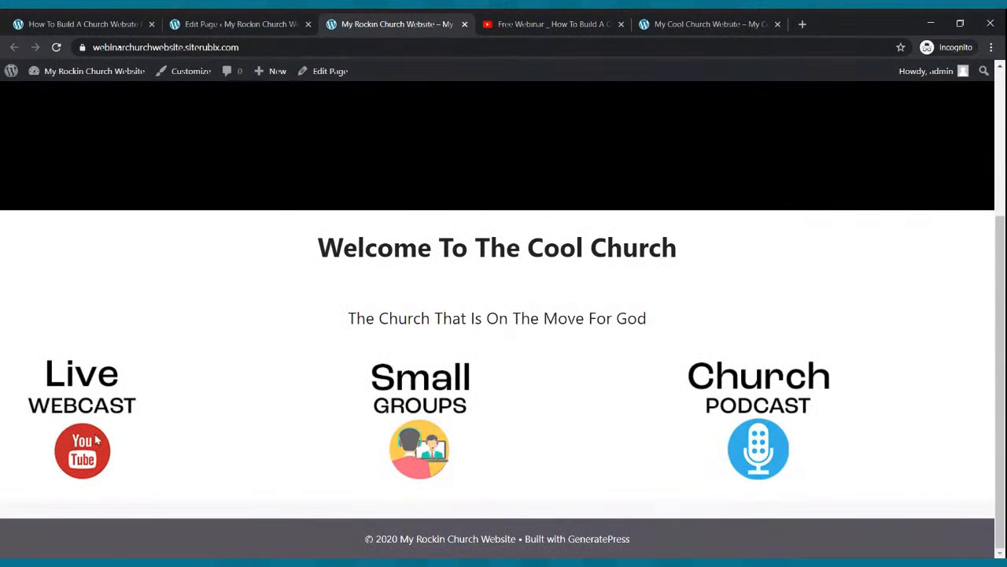
{"action": "left_click", "coordinate": [193, 30]}
{"action": "scroll", "coordinate": [198, 315], "scroll_direction": "down", "scroll_amount": 3}
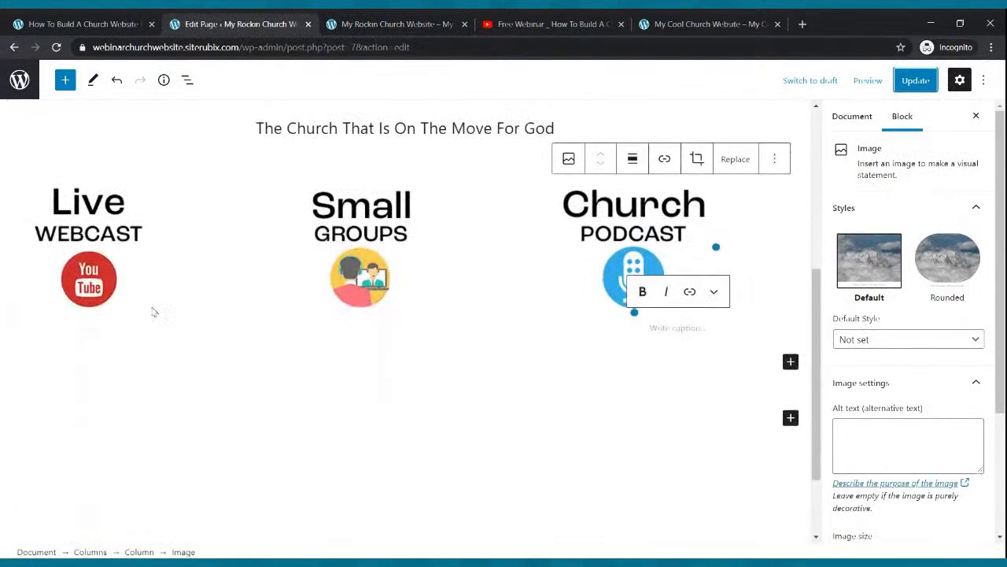
Step: Centre the Live Webcast, Small Groups and Church Podcast images in their columns
{"action": "left_click", "coordinate": [99, 246]}
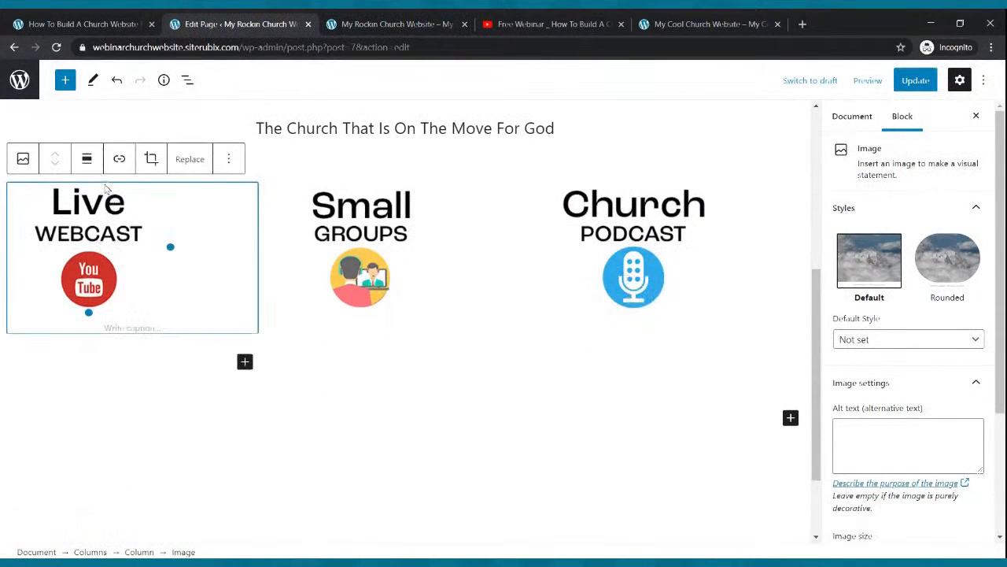
{"action": "left_click", "coordinate": [87, 159]}
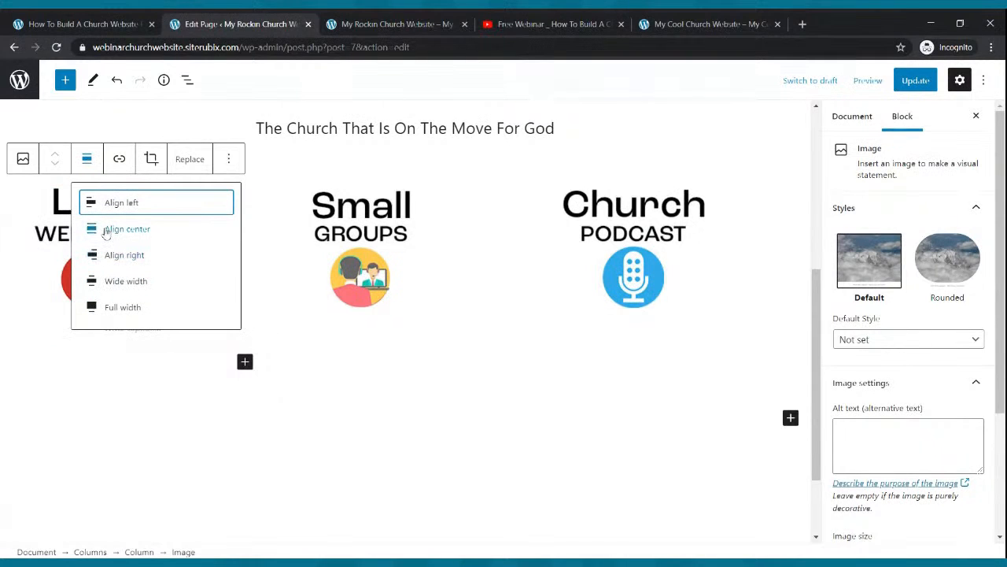
{"action": "left_click", "coordinate": [110, 229]}
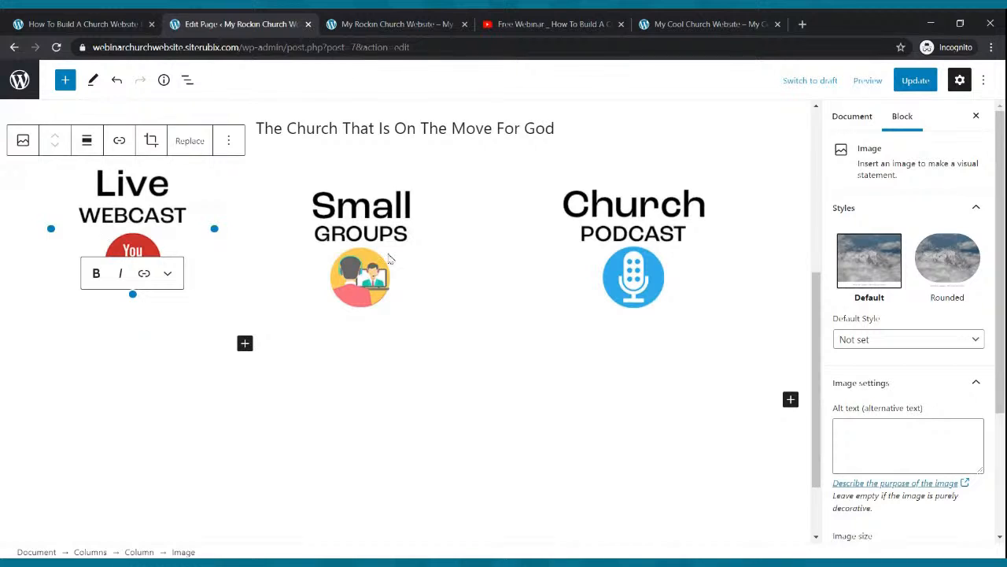
{"action": "left_click", "coordinate": [375, 249]}
{"action": "left_click", "coordinate": [359, 158]}
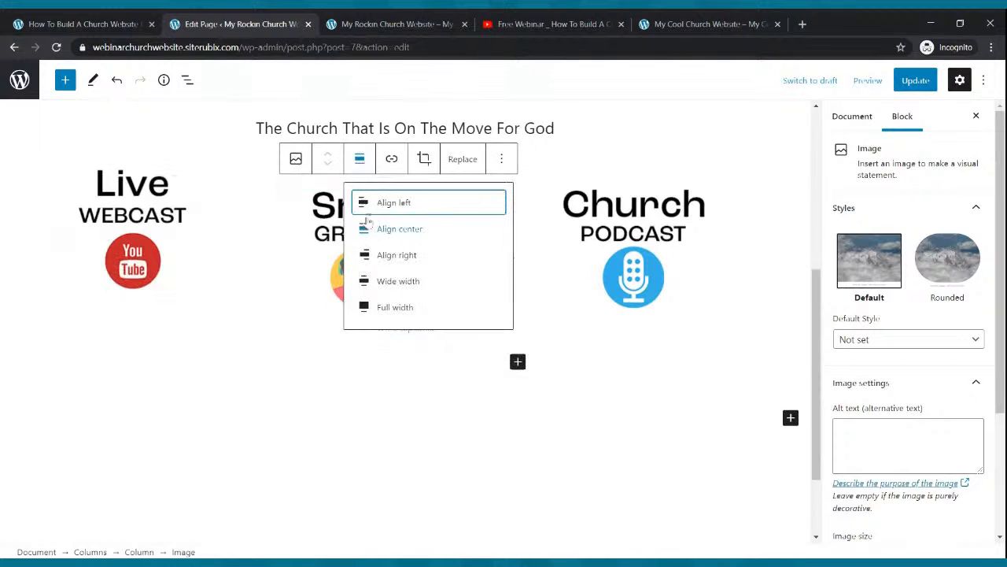
{"action": "left_click", "coordinate": [377, 230]}
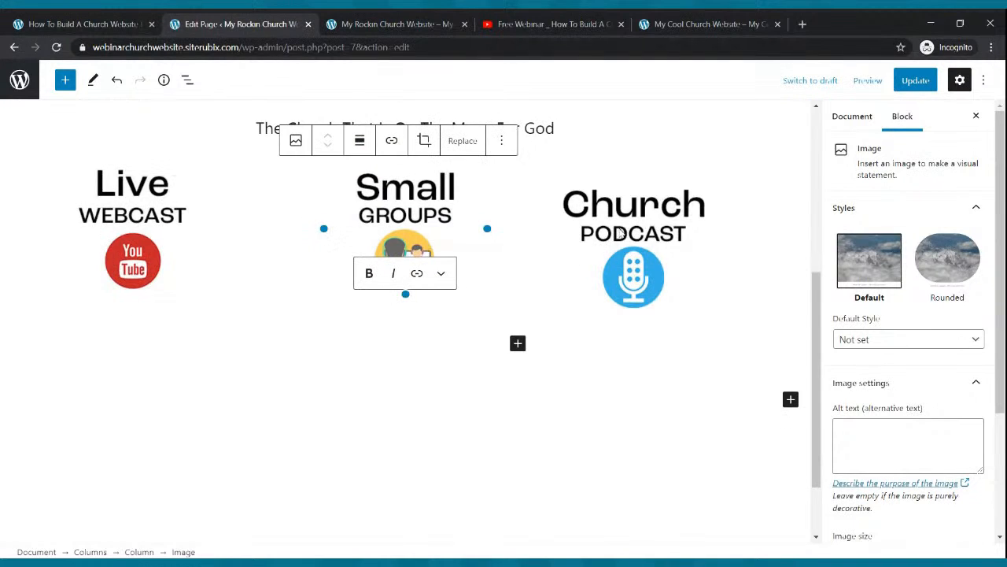
{"action": "left_click", "coordinate": [620, 233]}
{"action": "left_click", "coordinate": [632, 158]}
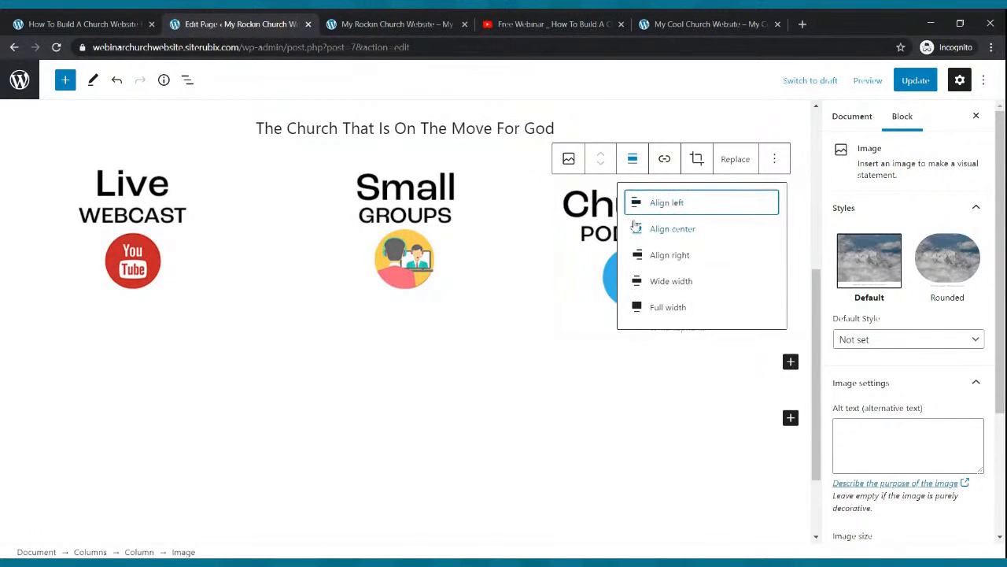
{"action": "left_click", "coordinate": [636, 228]}
Step: Save and compare the centred icons on the live site and the reference site
{"action": "left_click", "coordinate": [907, 88]}
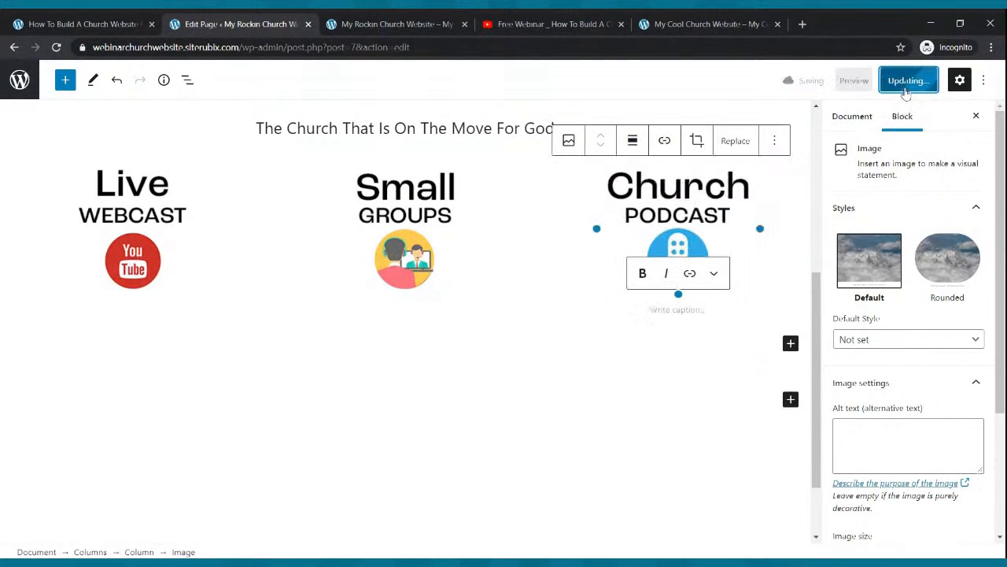
{"action": "left_click", "coordinate": [431, 17]}
{"action": "left_click", "coordinate": [55, 47]}
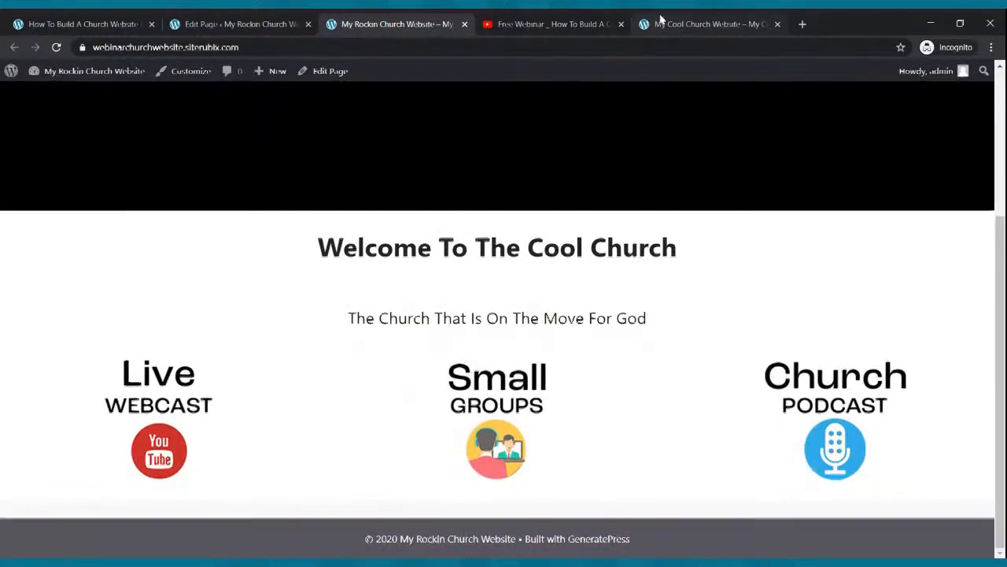
{"action": "left_click", "coordinate": [664, 22]}
{"action": "scroll", "coordinate": [619, 185], "scroll_direction": "down", "scroll_amount": 8}
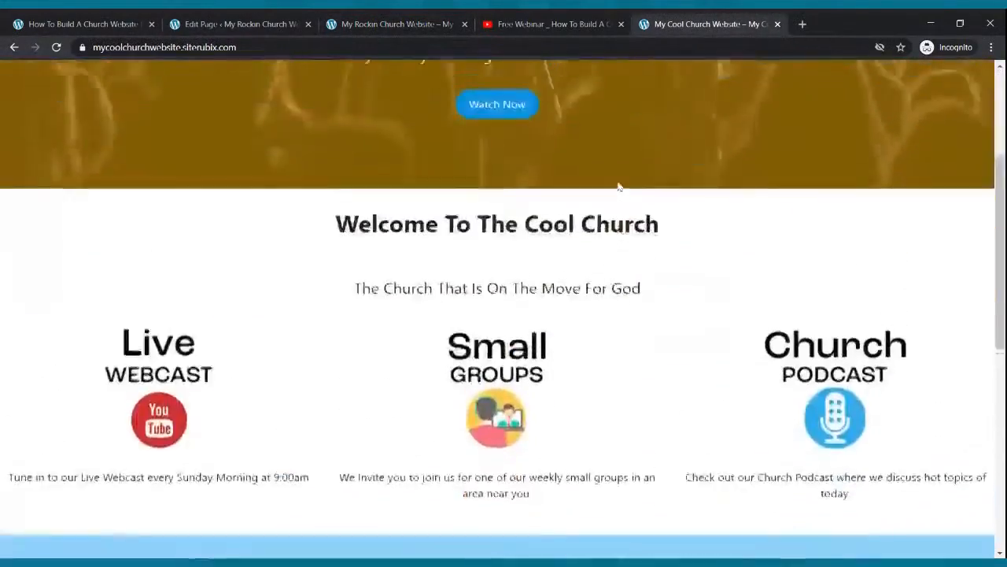
{"action": "scroll", "coordinate": [619, 187], "scroll_direction": "up", "scroll_amount": 6}
{"action": "scroll", "coordinate": [618, 185], "scroll_direction": "up", "scroll_amount": 2}
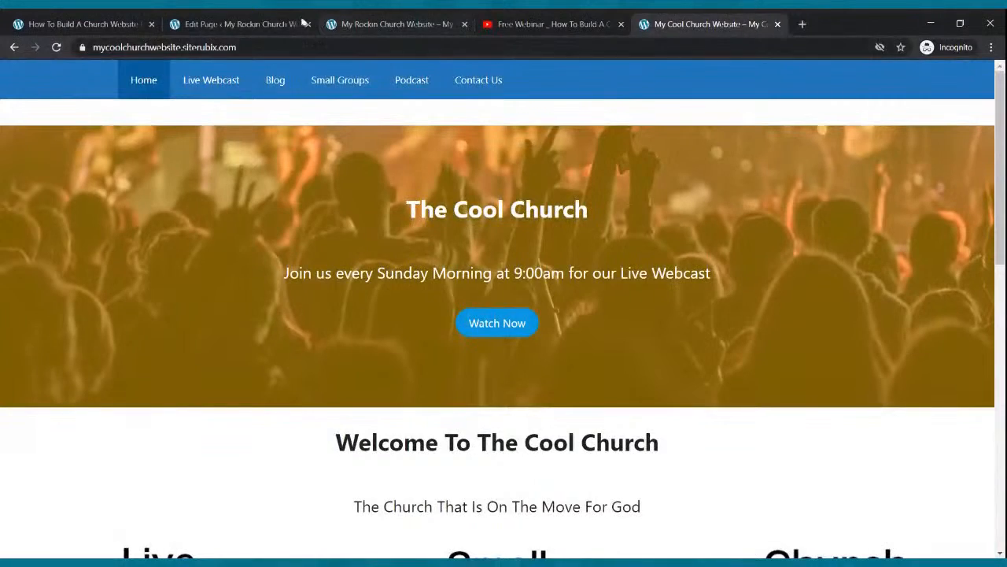
{"action": "left_click", "coordinate": [236, 24]}
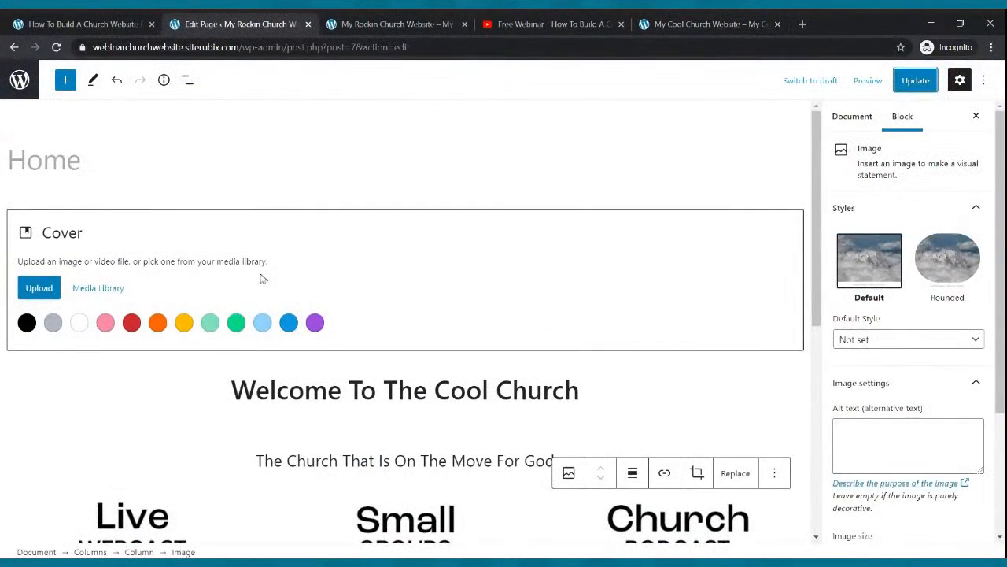
{"action": "left_click", "coordinate": [49, 303]}
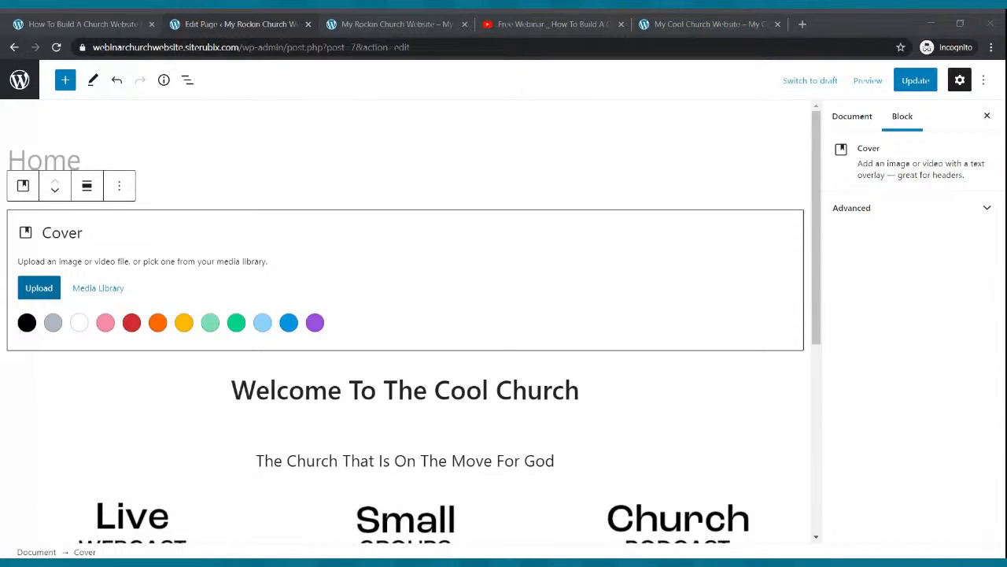
Step: Attempt a cover background upload, then save the Home page and switch to the live site
{"action": "double_click", "coordinate": [261, 210]}
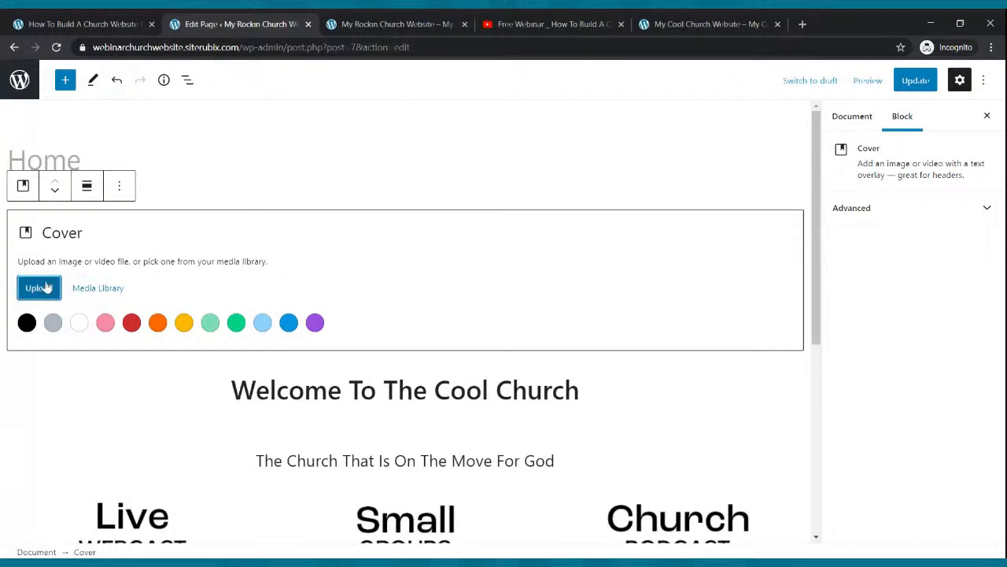
{"action": "left_click", "coordinate": [916, 80]}
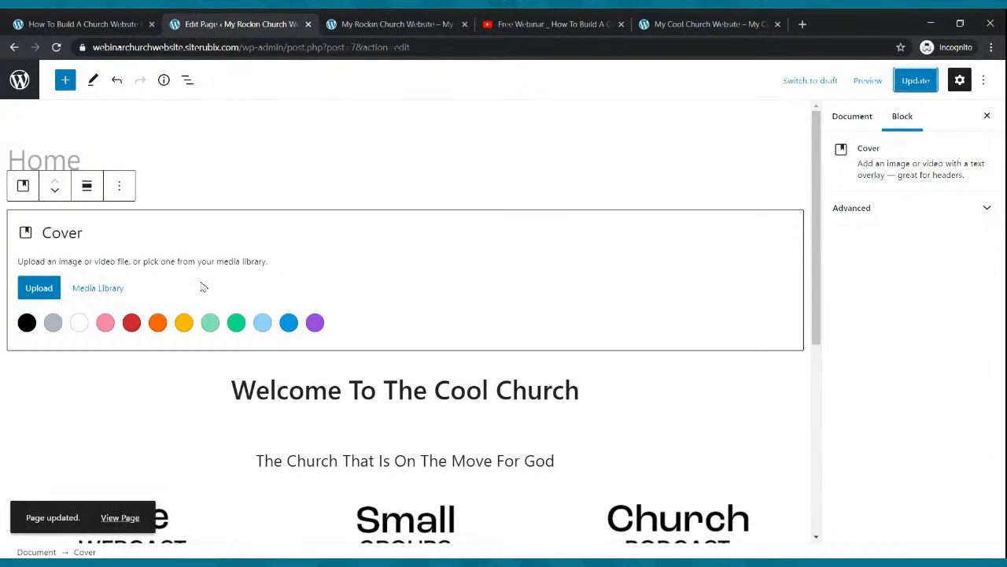
{"action": "left_click", "coordinate": [344, 28]}
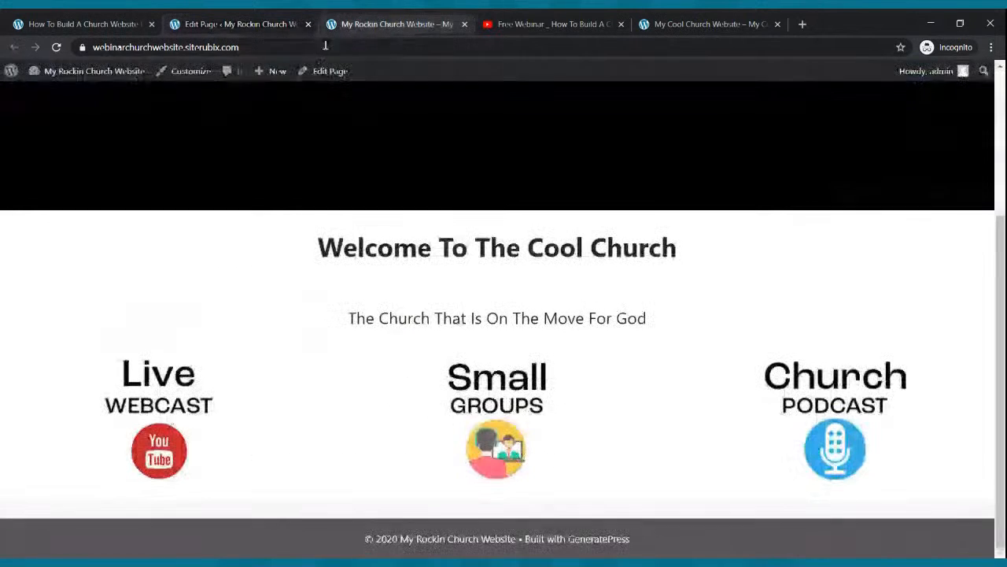
Step: Reload the live site and select the Live Webcast caption sentence on the reference site
{"action": "left_click", "coordinate": [55, 47]}
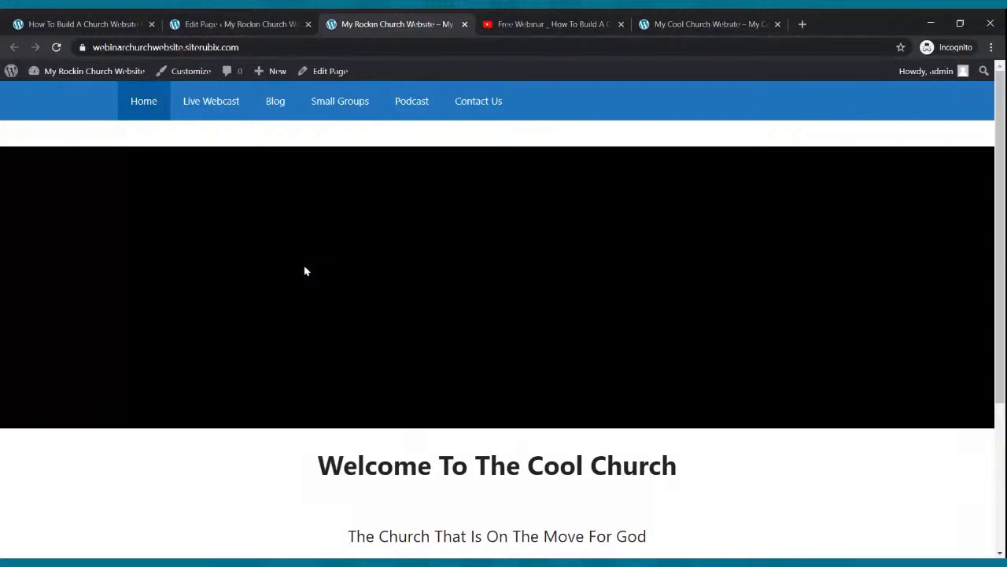
{"action": "scroll", "coordinate": [305, 271], "scroll_direction": "down", "scroll_amount": 3}
{"action": "scroll", "coordinate": [308, 151], "scroll_direction": "up", "scroll_amount": 2}
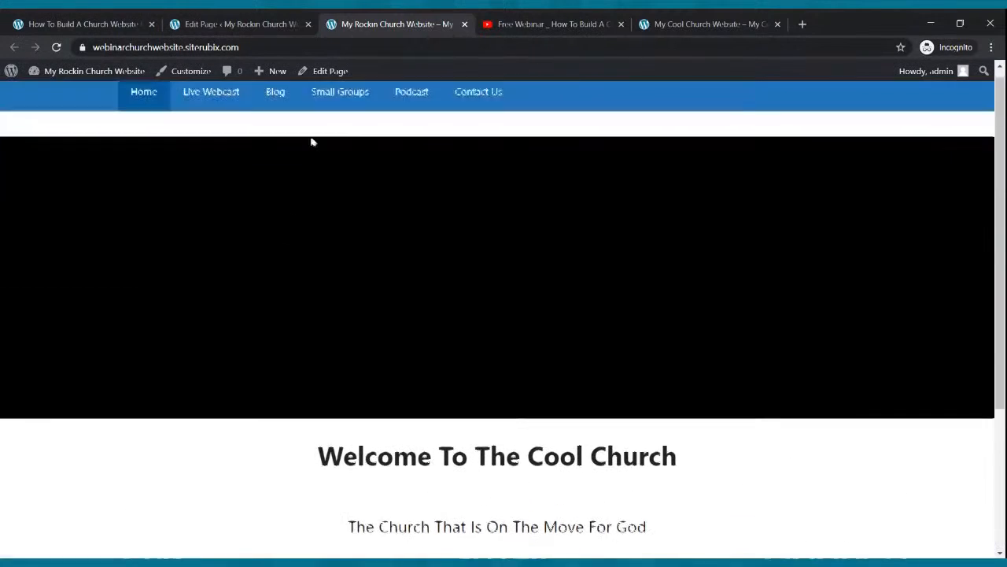
{"action": "left_click", "coordinate": [661, 24]}
{"action": "scroll", "coordinate": [477, 330], "scroll_direction": "down", "scroll_amount": 2}
{"action": "scroll", "coordinate": [477, 331], "scroll_direction": "down", "scroll_amount": 3}
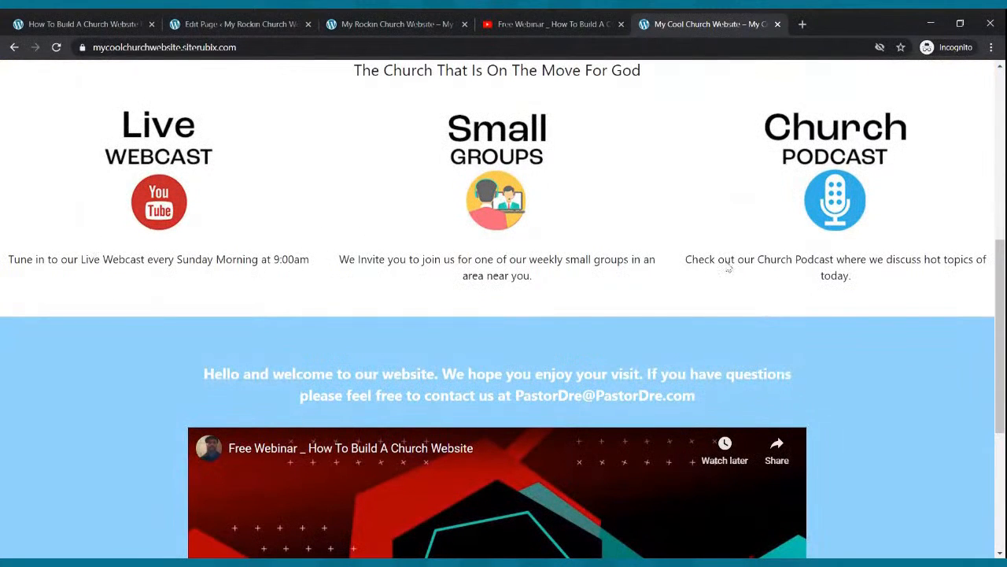
{"action": "left_click_drag", "start_coordinate": [8, 259], "coordinate": [312, 261]}
{"action": "key", "text": "ctrl+c"}
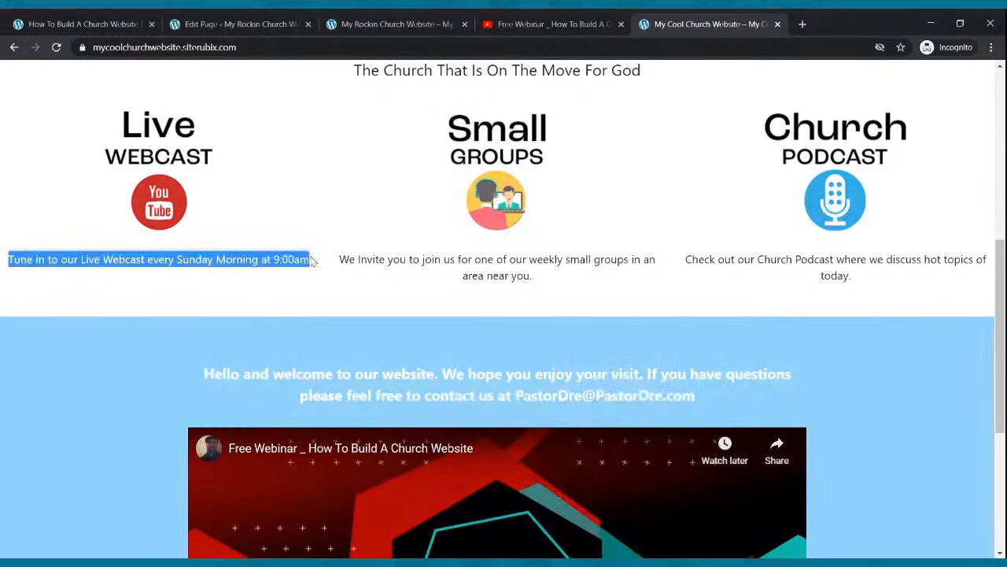
Step: Back in the editor, scroll to the space below the three icon columns
{"action": "left_click", "coordinate": [223, 25]}
{"action": "scroll", "coordinate": [193, 271], "scroll_direction": "down", "scroll_amount": 3}
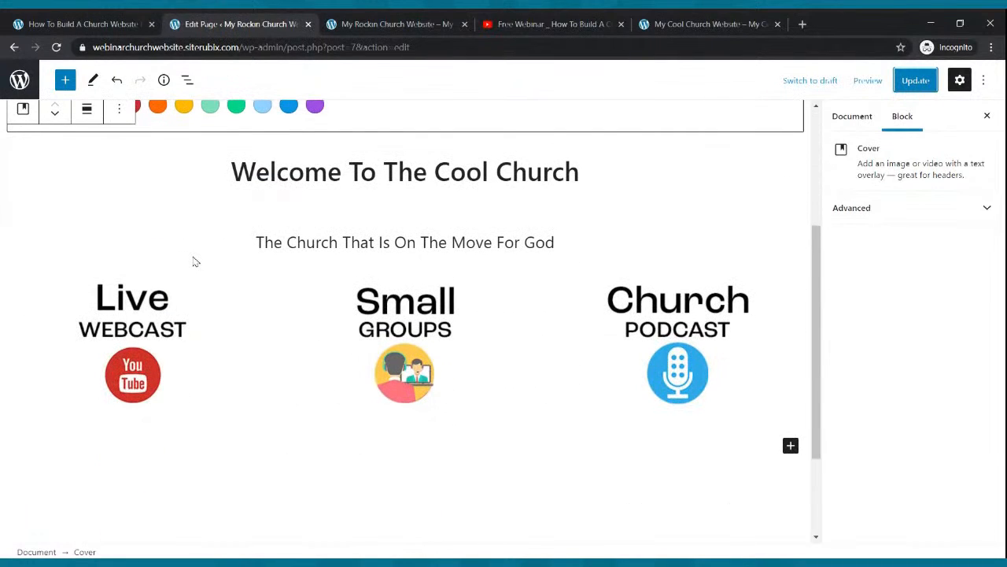
{"action": "left_click", "coordinate": [149, 330]}
{"action": "scroll", "coordinate": [148, 327], "scroll_direction": "down", "scroll_amount": 3}
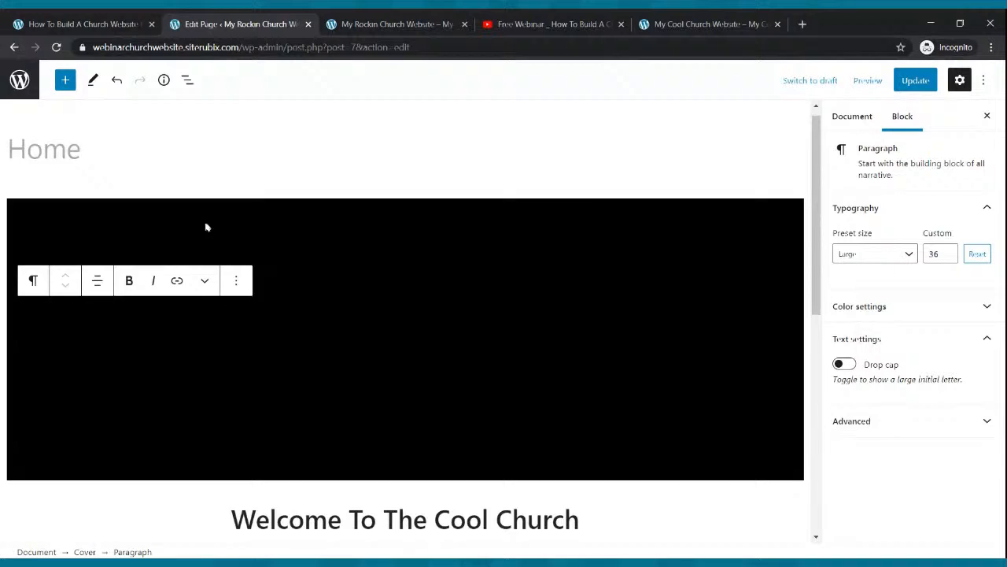
{"action": "scroll", "coordinate": [207, 228], "scroll_direction": "down", "scroll_amount": 5}
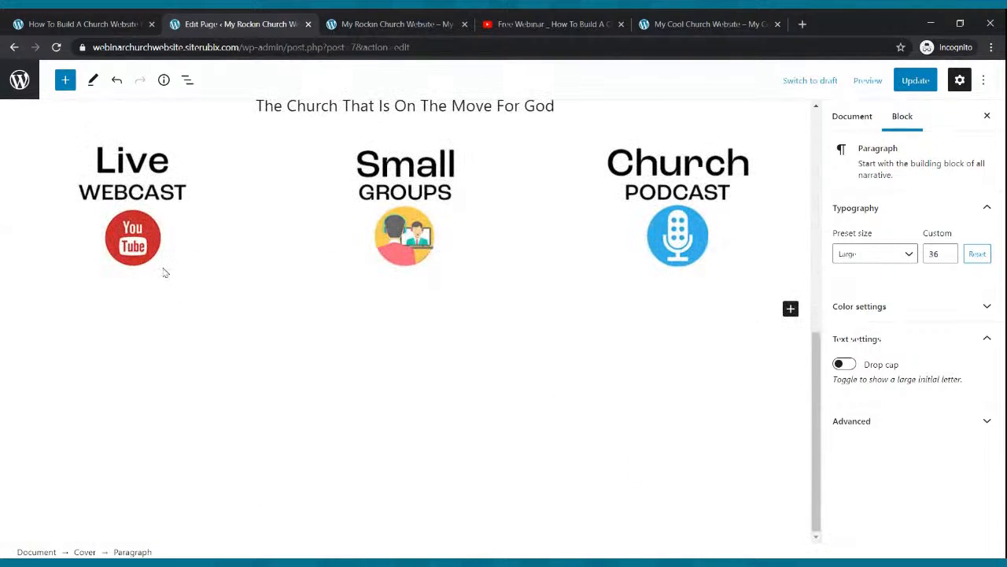
Step: Paste the webcast sentence under the Live Webcast image, removing the duplicated words and dash
{"action": "left_click", "coordinate": [146, 247]}
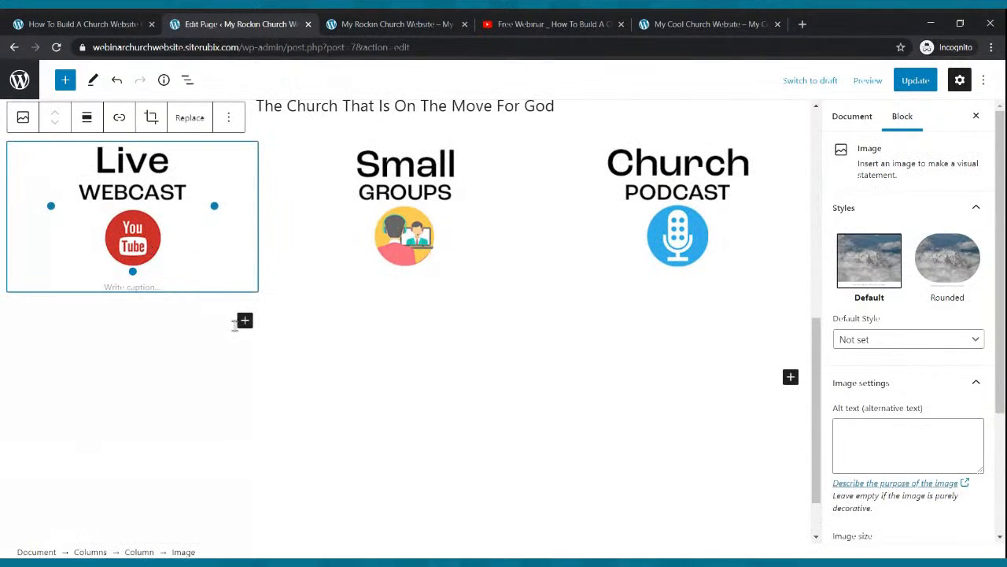
{"action": "left_click", "coordinate": [244, 322]}
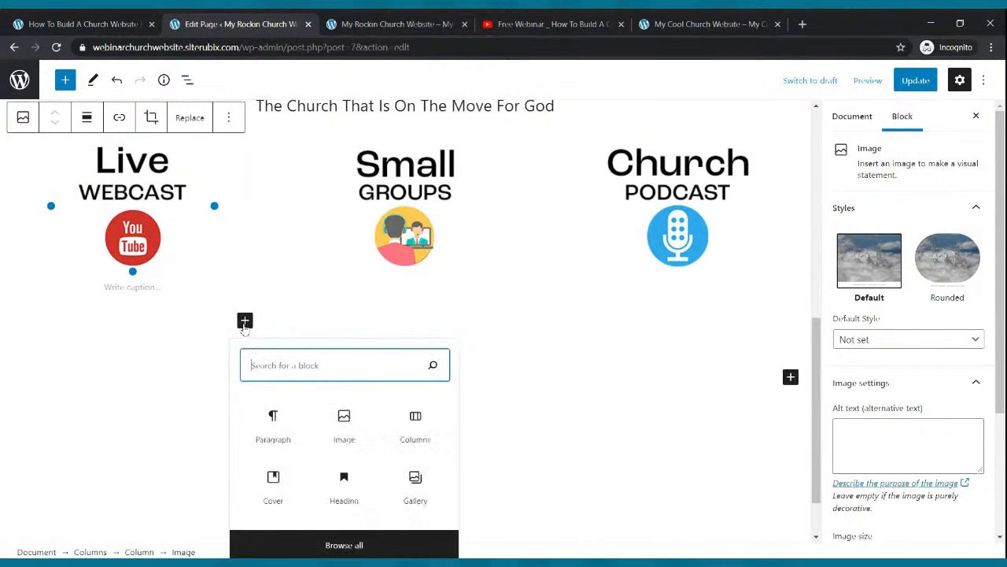
{"action": "left_click", "coordinate": [278, 433]}
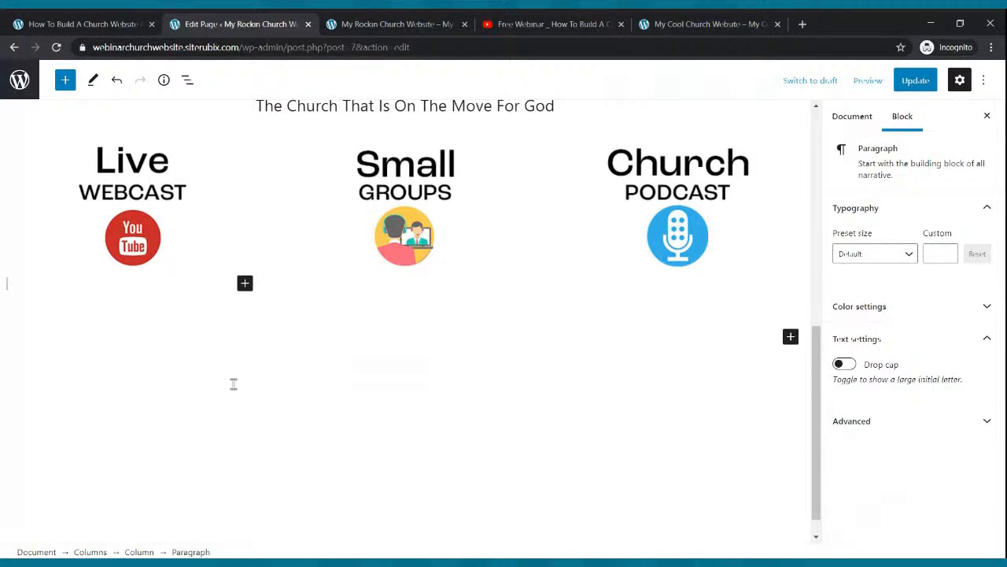
{"action": "type", "text": "Ru"}
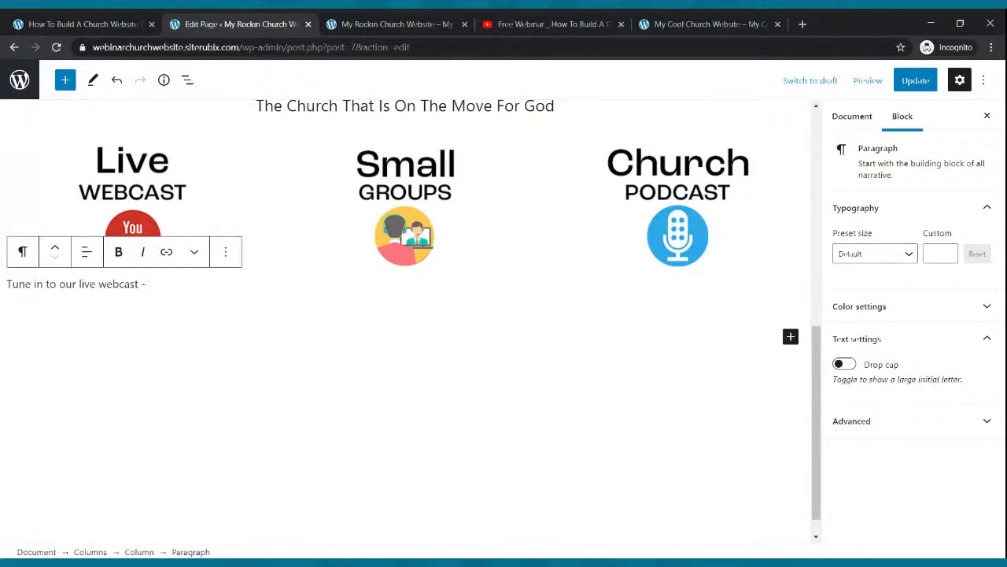
{"action": "key", "text": "ctrl+v"}
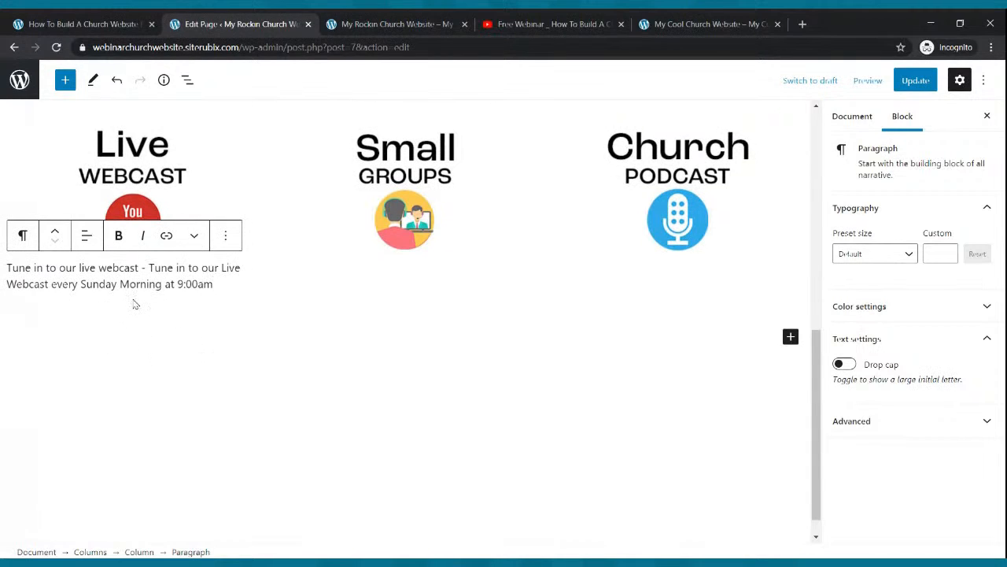
{"action": "left_click_drag", "start_coordinate": [149, 267], "coordinate": [234, 269]}
{"action": "key", "text": "Delete"}
{"action": "key", "text": "Delete"}
{"action": "key", "text": "Delete"}
{"action": "key", "text": "Delete"}
{"action": "key", "text": "Delete"}
{"action": "key", "text": "Delete"}
{"action": "key", "text": "Delete"}
{"action": "key", "text": "Delete"}
{"action": "key", "text": "Delete"}
{"action": "key", "text": "Delete"}
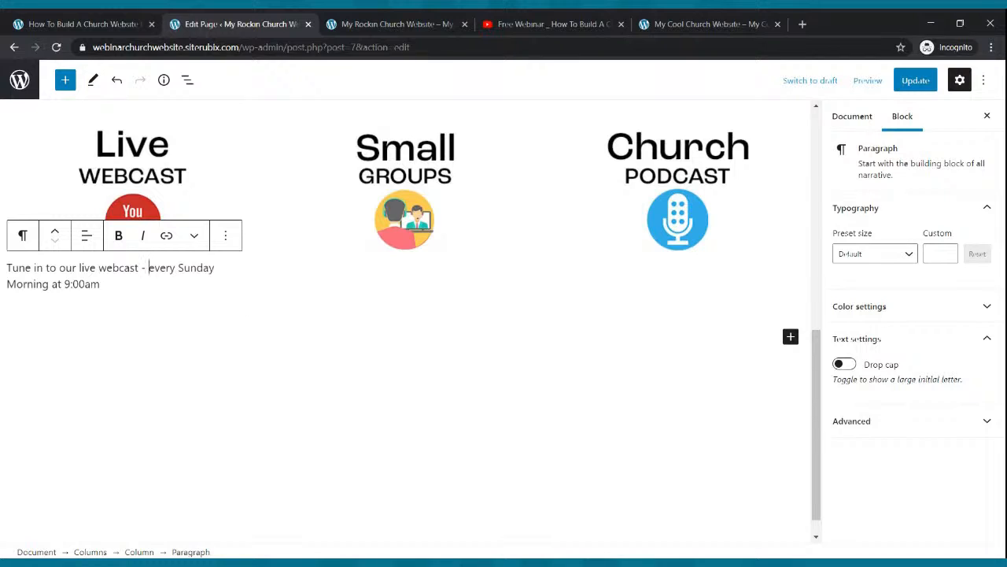
{"action": "key", "text": "BackSpace"}
{"action": "key", "text": "BackSpace"}
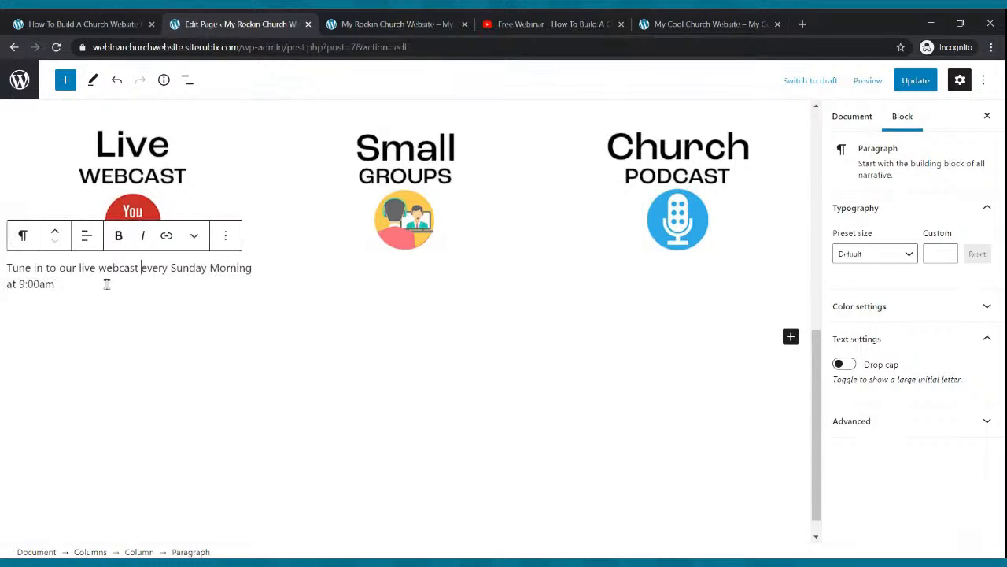
Step: Centre the webcast caption, then select the Small Groups description on the reference site
{"action": "left_click", "coordinate": [86, 235]}
{"action": "left_click", "coordinate": [130, 306]}
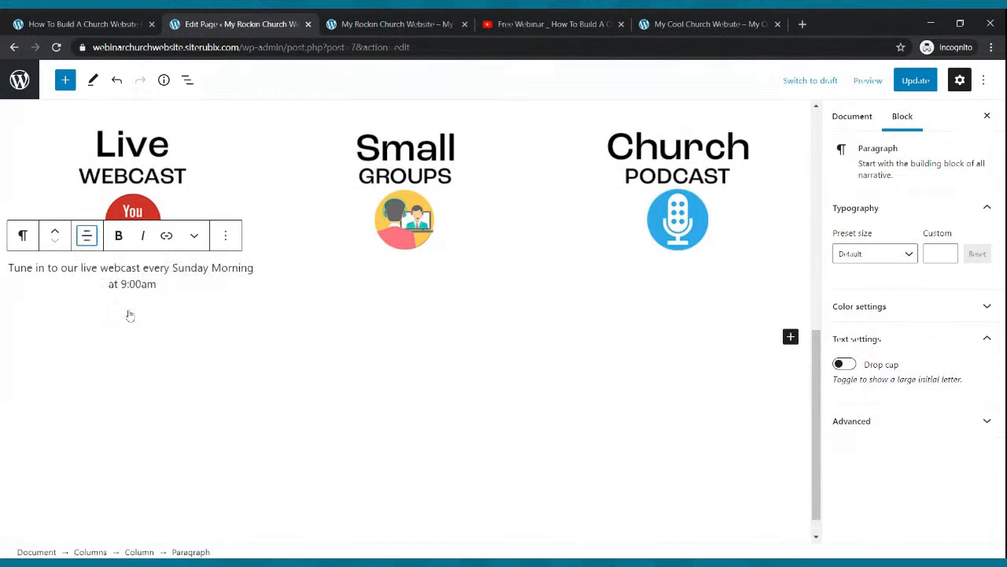
{"action": "left_click", "coordinate": [399, 329]}
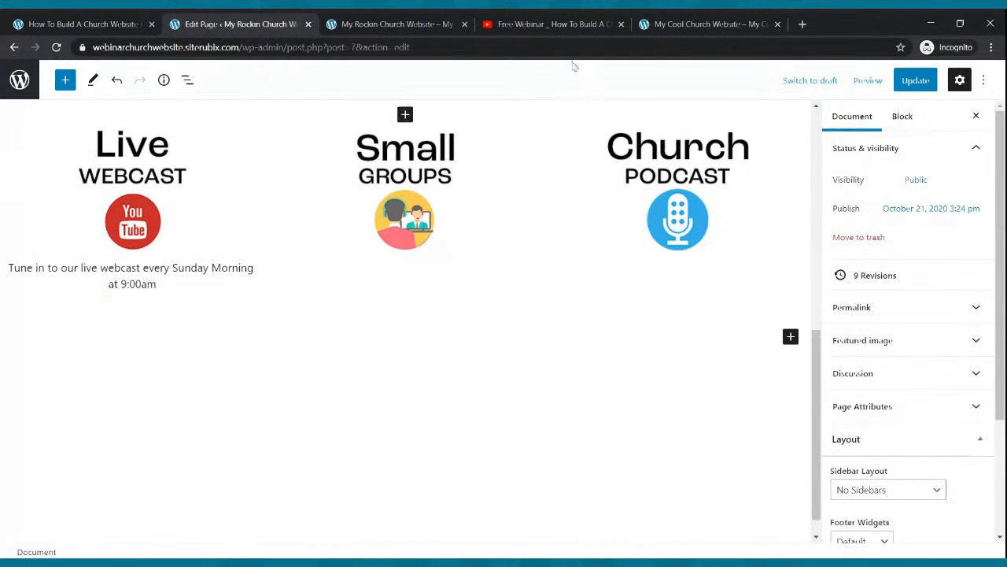
{"action": "left_click", "coordinate": [686, 22]}
{"action": "left_click_drag", "start_coordinate": [534, 279], "coordinate": [342, 264]}
{"action": "key", "text": "ctrl+c"}
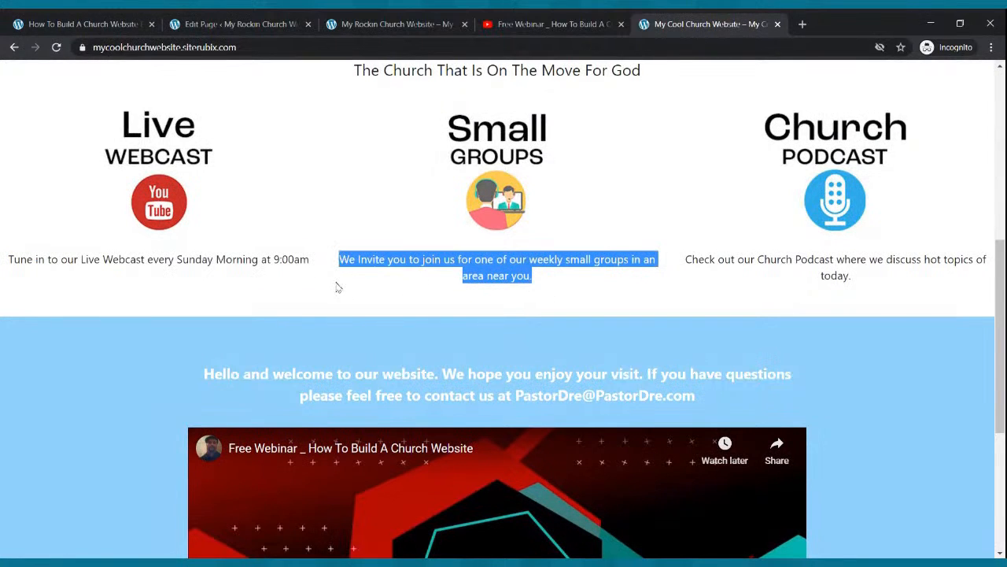
{"action": "left_click", "coordinate": [224, 24]}
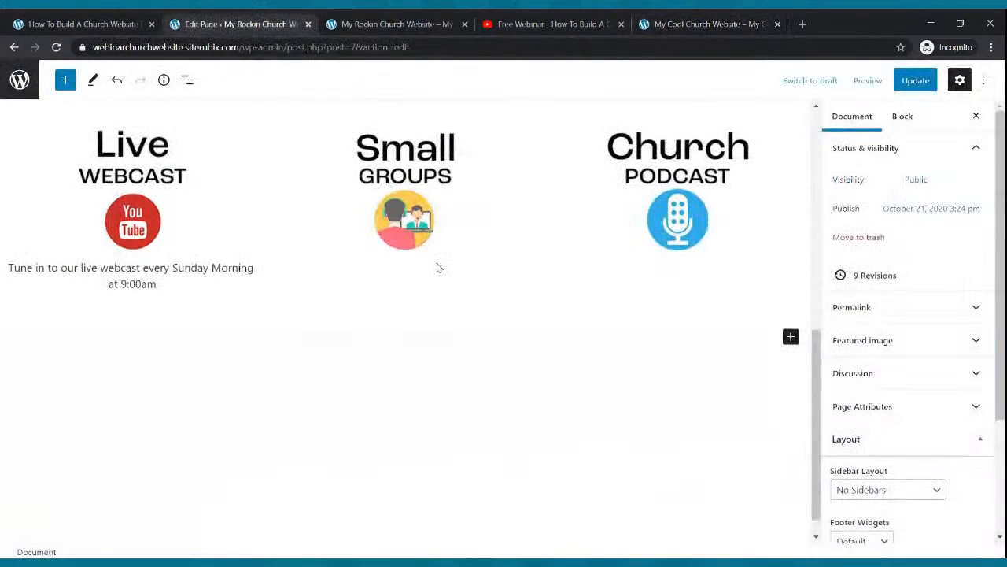
Step: Add a centred paragraph under the Small Groups image with the pasted weekly small groups invitation
{"action": "left_click", "coordinate": [383, 279]}
{"action": "left_click", "coordinate": [404, 237]}
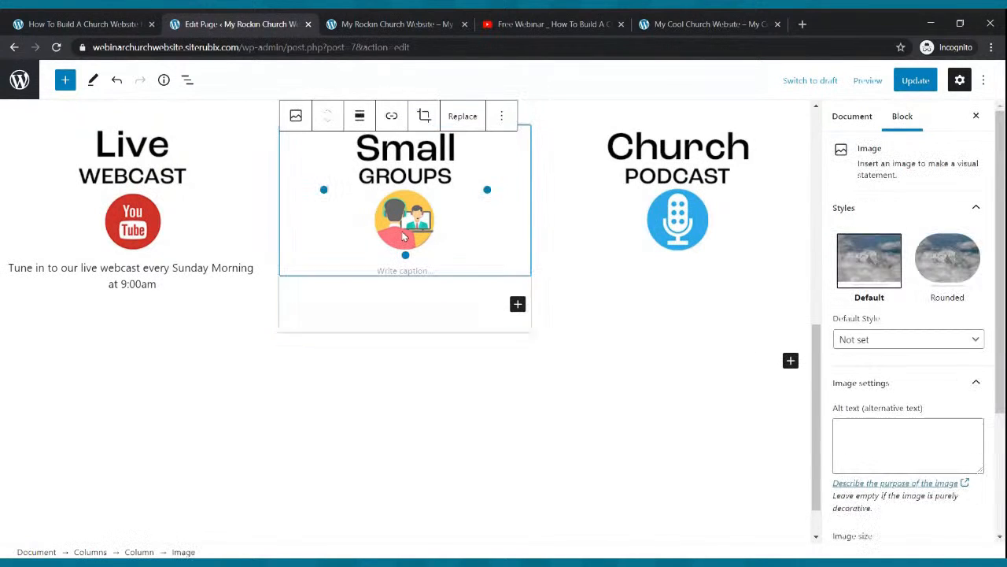
{"action": "left_click", "coordinate": [518, 304]}
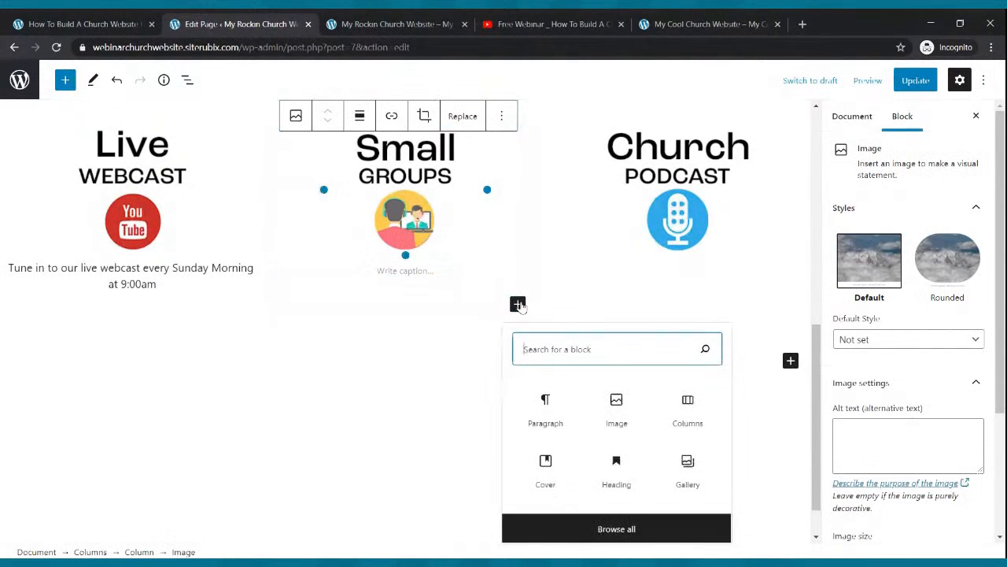
{"action": "left_click", "coordinate": [557, 406]}
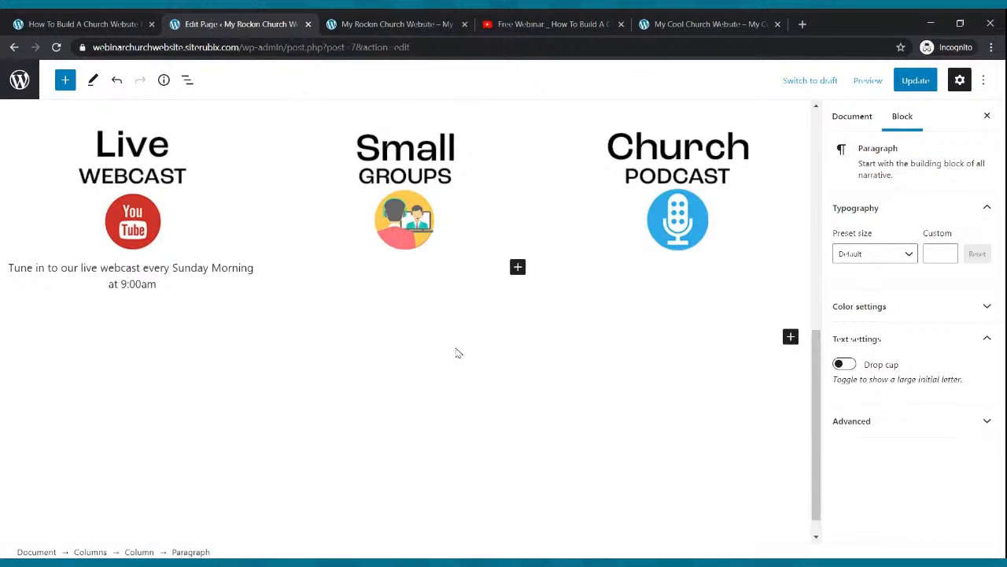
{"action": "key", "text": "ctrl+v"}
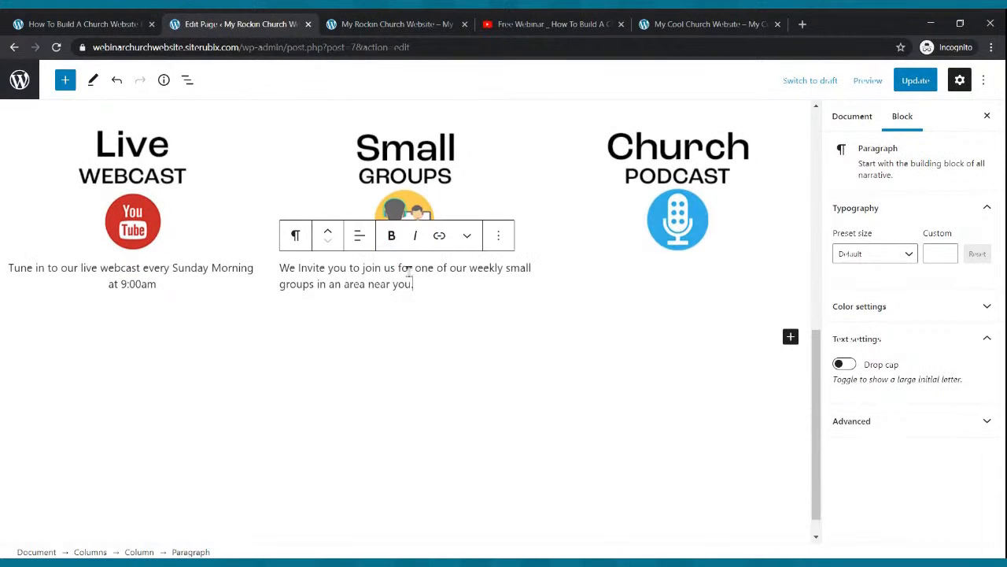
{"action": "left_click", "coordinate": [360, 237]}
{"action": "left_click", "coordinate": [385, 307]}
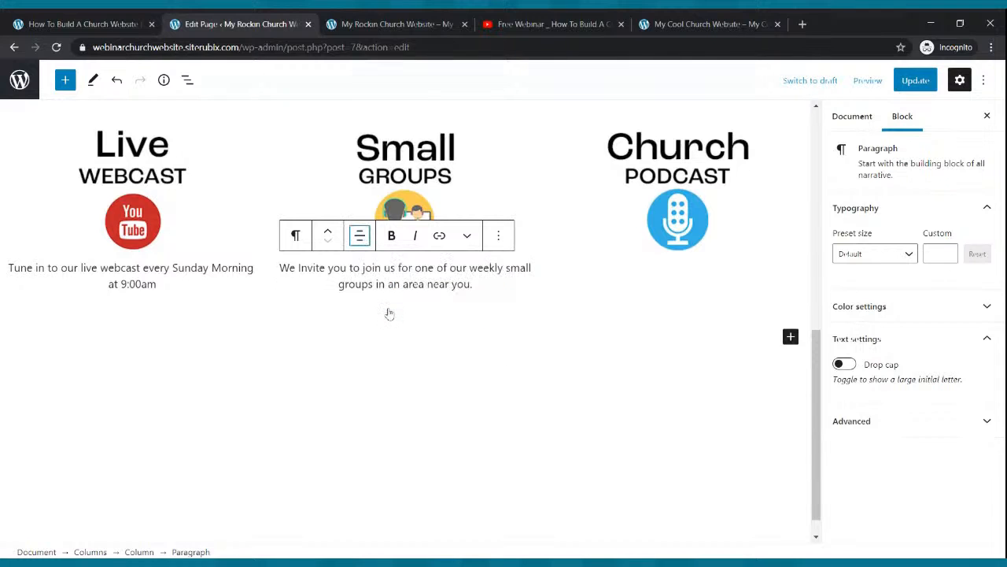
Step: Copy the Church Podcast description from the reference site and select the podcast image
{"action": "left_click", "coordinate": [658, 24]}
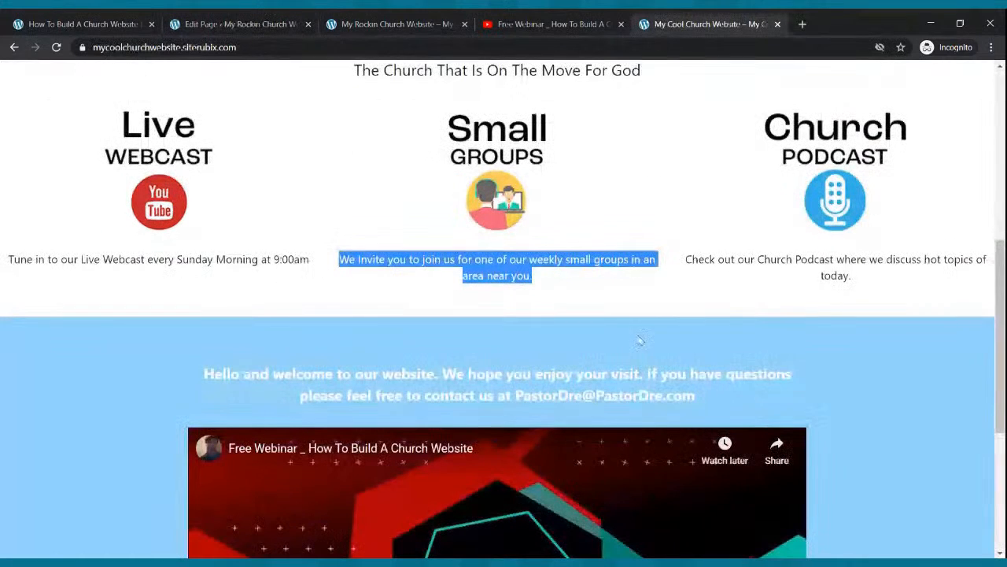
{"action": "left_click_drag", "start_coordinate": [685, 256], "coordinate": [855, 303]}
{"action": "key", "text": "ctrl+c"}
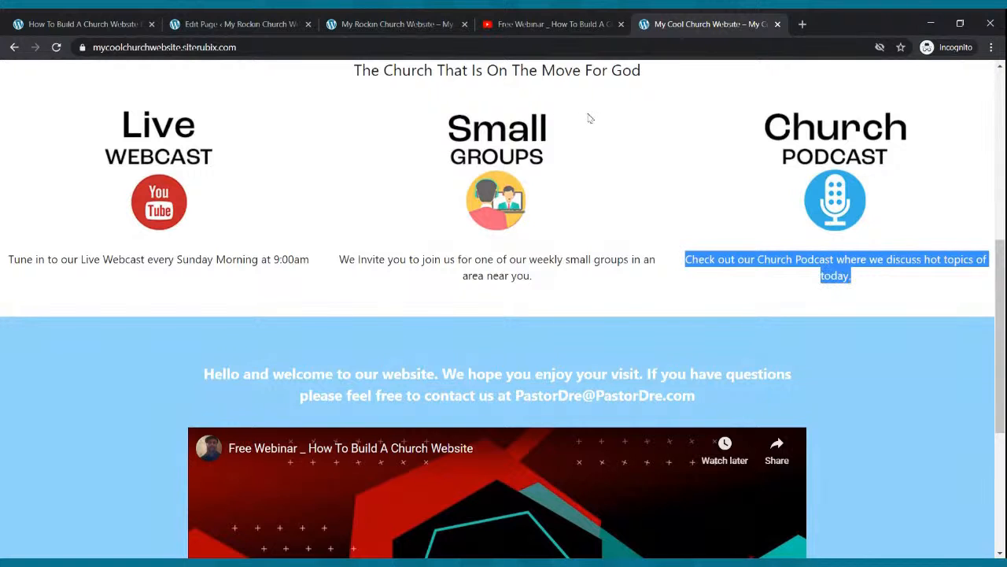
{"action": "left_click", "coordinate": [298, 30]}
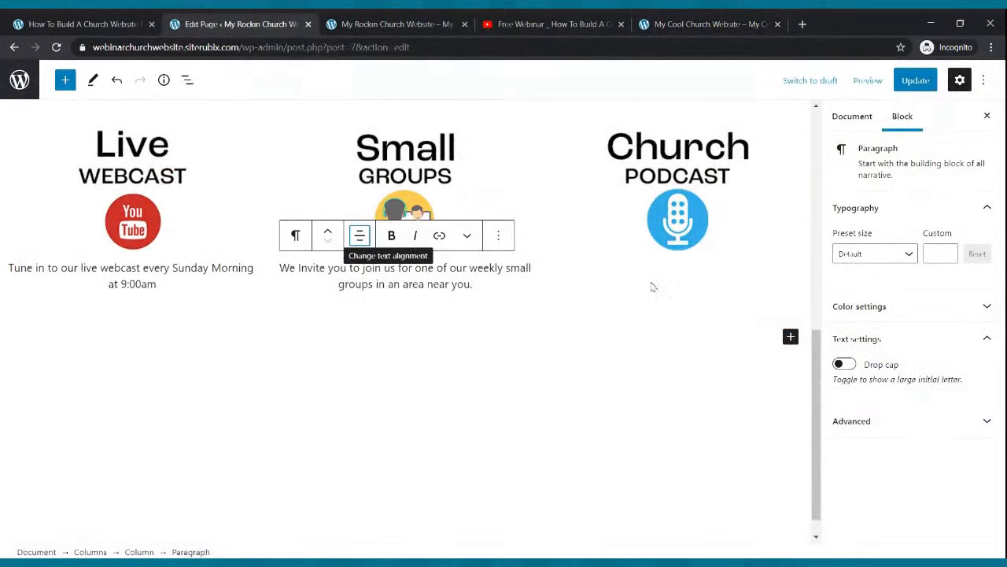
{"action": "left_click", "coordinate": [662, 241]}
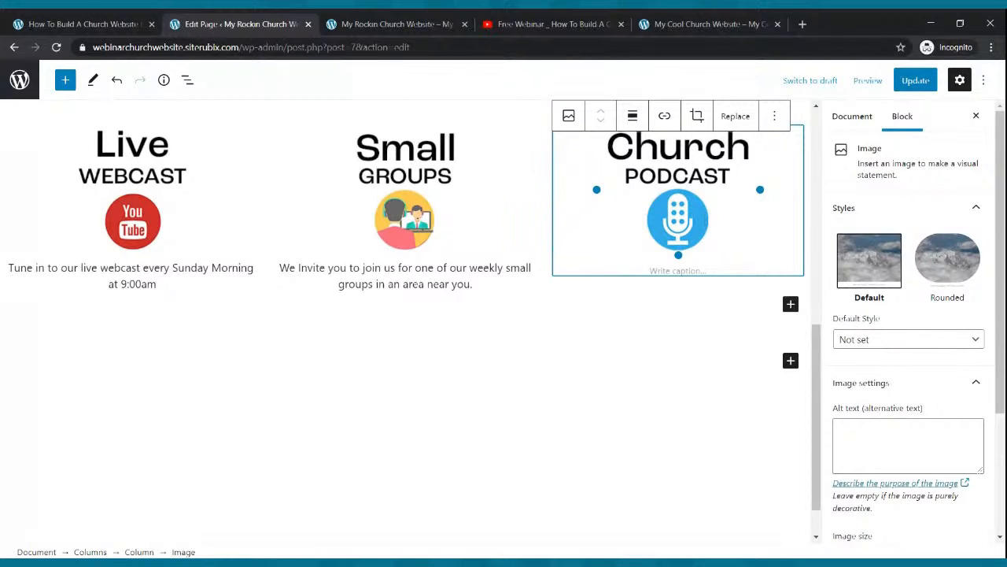
Step: Add a centred paragraph under the Church Podcast image with the pasted podcast description
{"action": "left_click", "coordinate": [791, 305]}
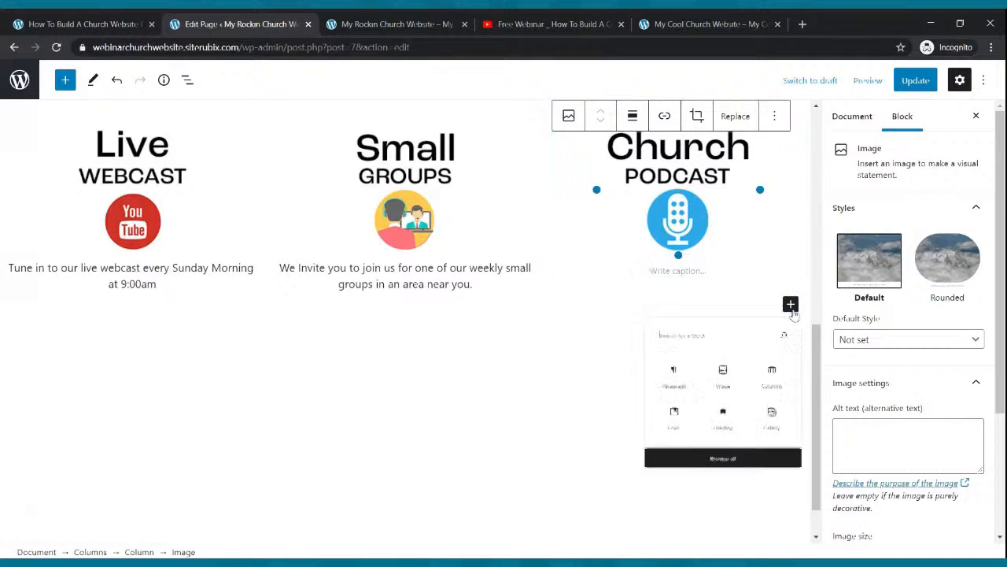
{"action": "left_click", "coordinate": [635, 413]}
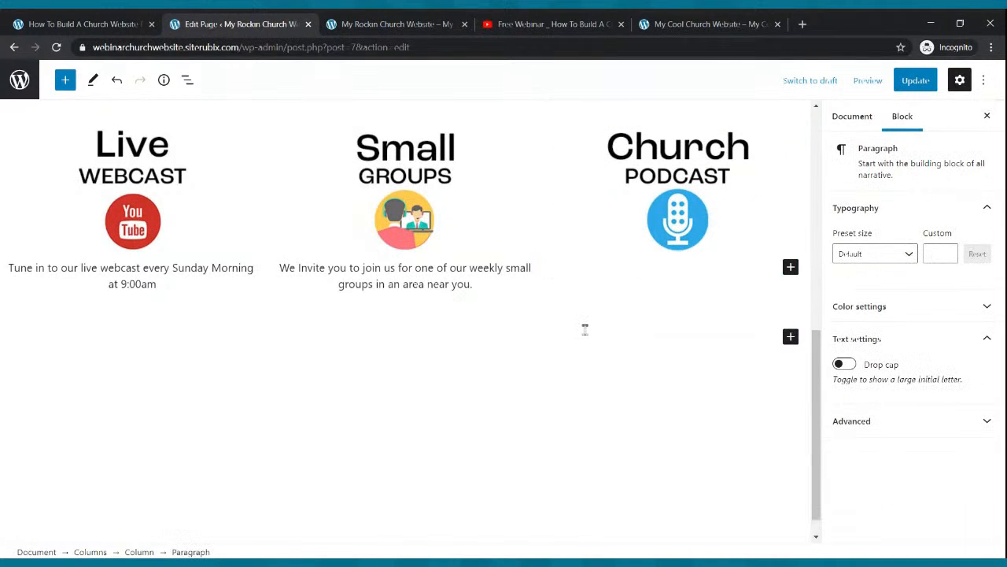
{"action": "key", "text": "ctrl+v"}
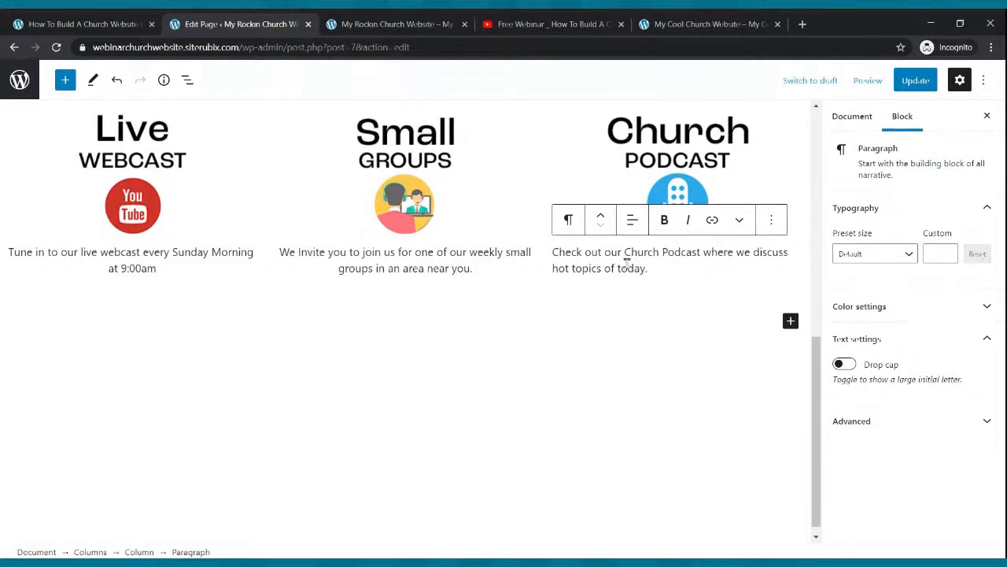
{"action": "left_click", "coordinate": [632, 220]}
{"action": "left_click", "coordinate": [638, 292]}
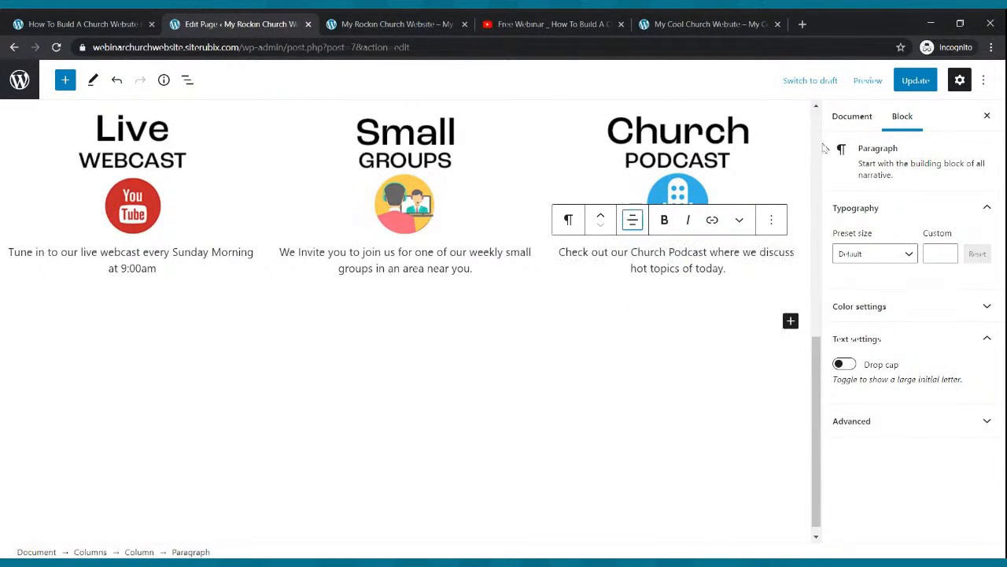
Step: Update the page and reload the live church homepage
{"action": "left_click", "coordinate": [909, 84]}
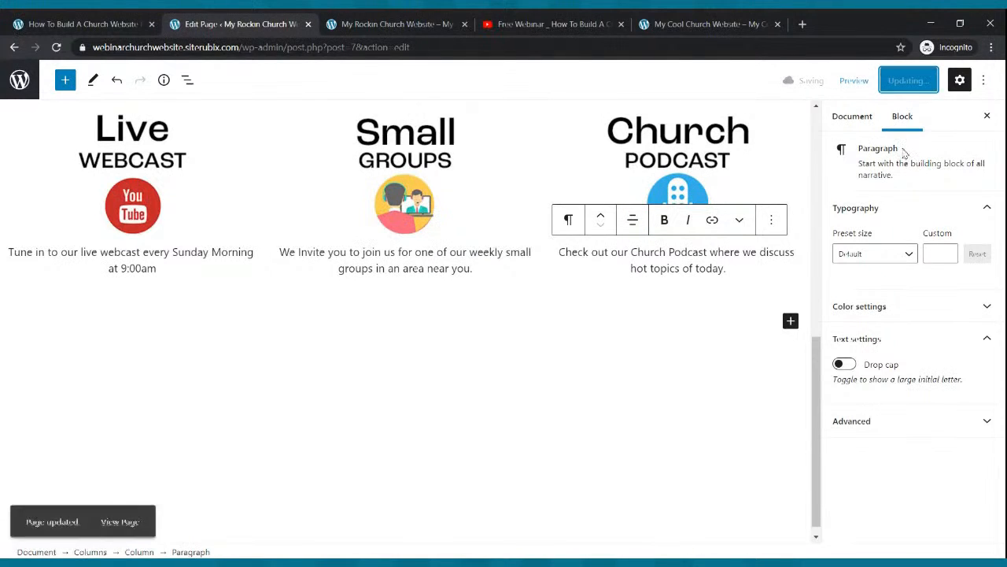
{"action": "left_click", "coordinate": [438, 19]}
{"action": "left_click", "coordinate": [55, 48]}
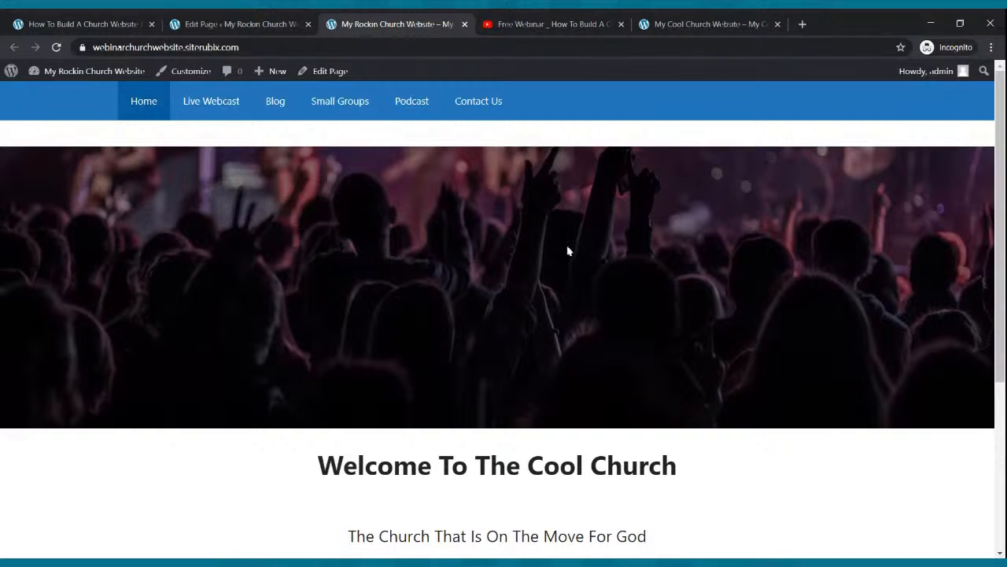
Step: Scroll the live homepage, compare it with the reference church site, then return to the page editor
{"action": "scroll", "coordinate": [569, 249], "scroll_direction": "down", "scroll_amount": 4}
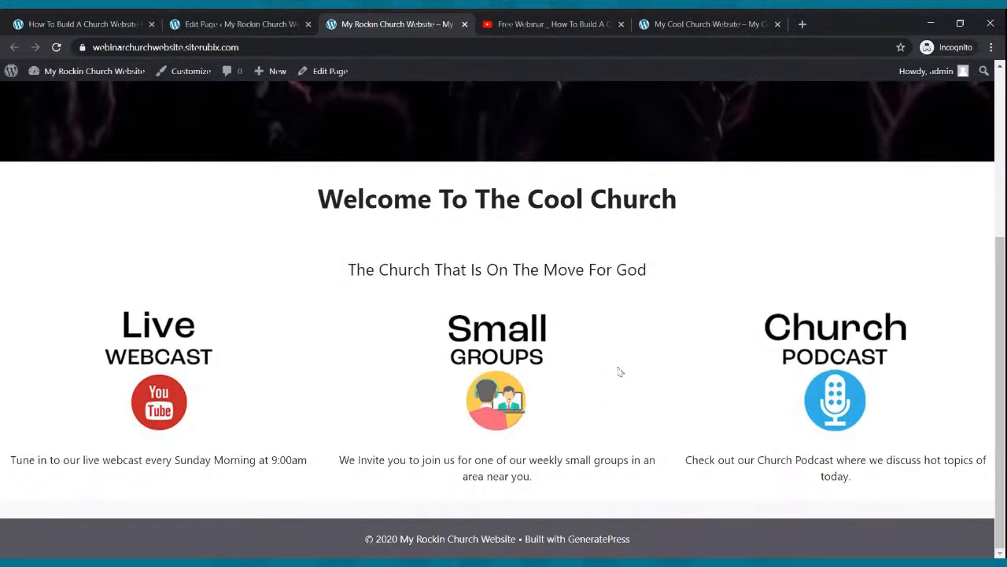
{"action": "scroll", "coordinate": [609, 362], "scroll_direction": "up", "scroll_amount": 4}
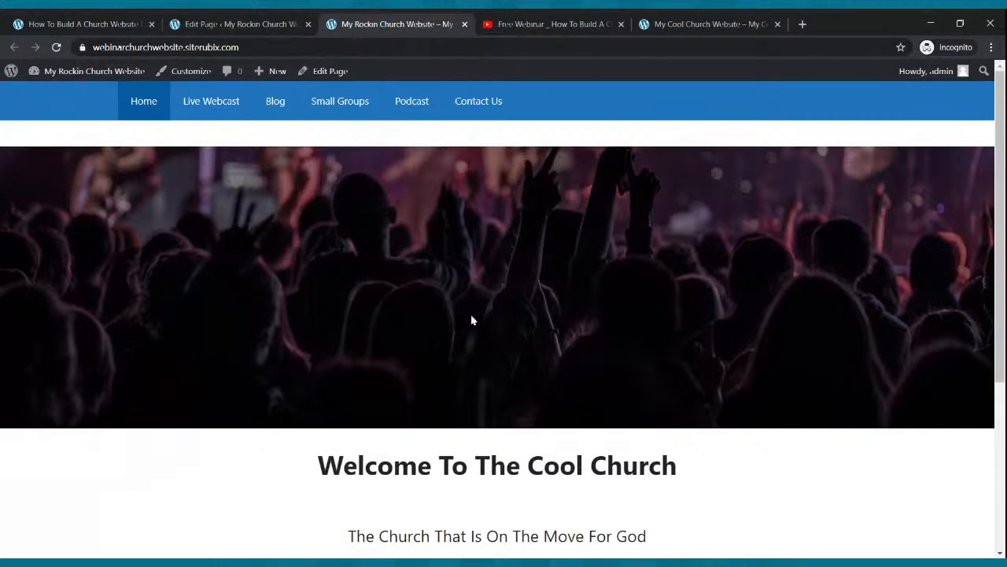
{"action": "left_click", "coordinate": [708, 24]}
{"action": "scroll", "coordinate": [549, 295], "scroll_direction": "up", "scroll_amount": 5}
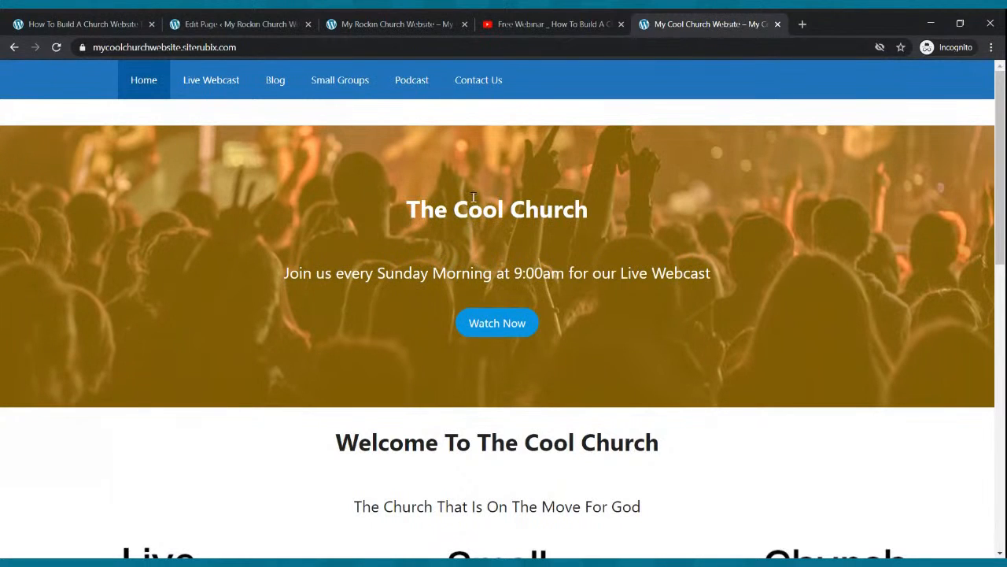
{"action": "left_click", "coordinate": [359, 20]}
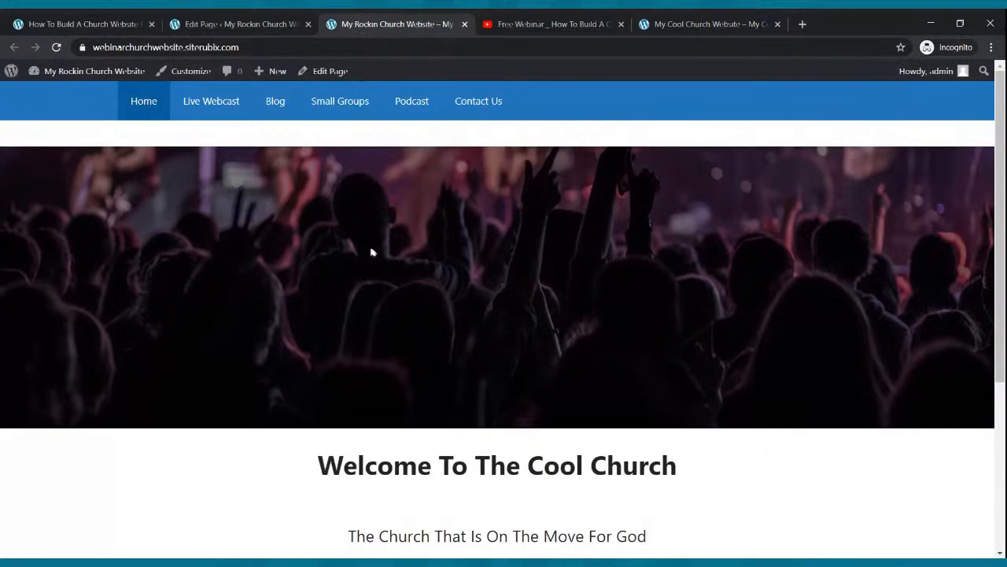
{"action": "left_click", "coordinate": [261, 20]}
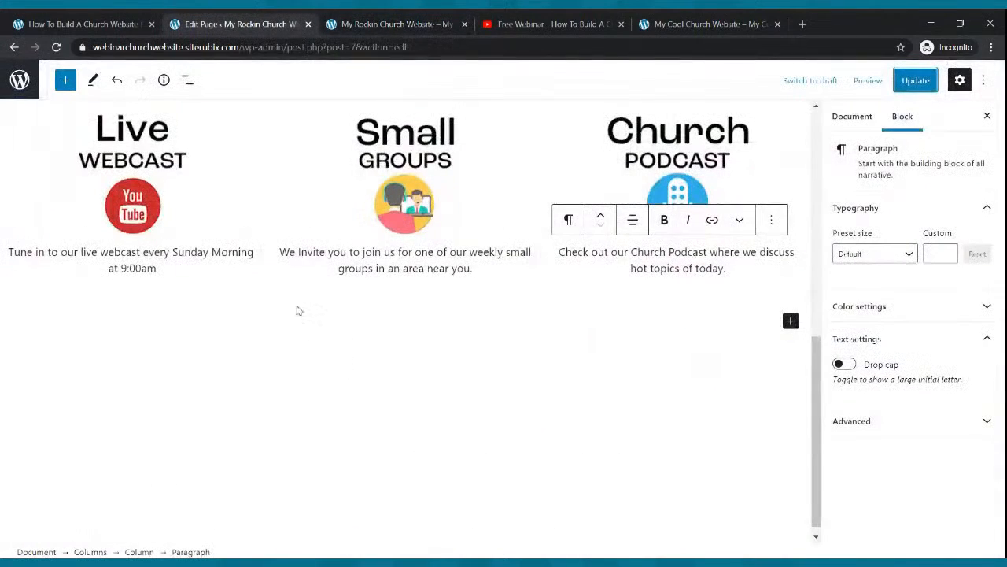
{"action": "scroll", "coordinate": [298, 300], "scroll_direction": "up", "scroll_amount": 3}
{"action": "scroll", "coordinate": [298, 280], "scroll_direction": "up", "scroll_amount": 5}
Step: Select the crowd-photo cover block and look through its more-options menu
{"action": "left_click", "coordinate": [298, 287]}
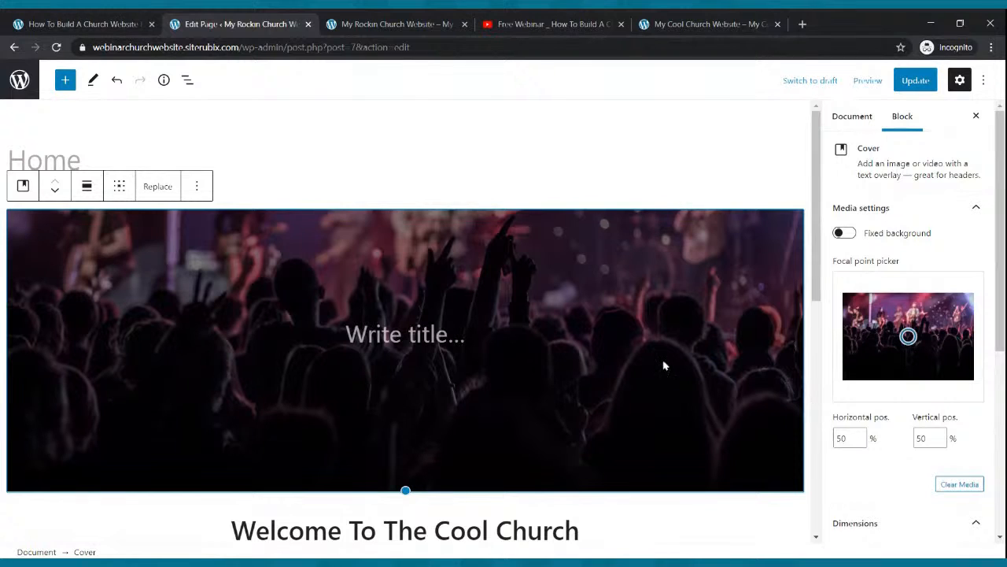
{"action": "scroll", "coordinate": [508, 339], "scroll_direction": "down", "scroll_amount": 1}
{"action": "scroll", "coordinate": [506, 335], "scroll_direction": "up", "scroll_amount": 1}
{"action": "left_click", "coordinate": [192, 188]}
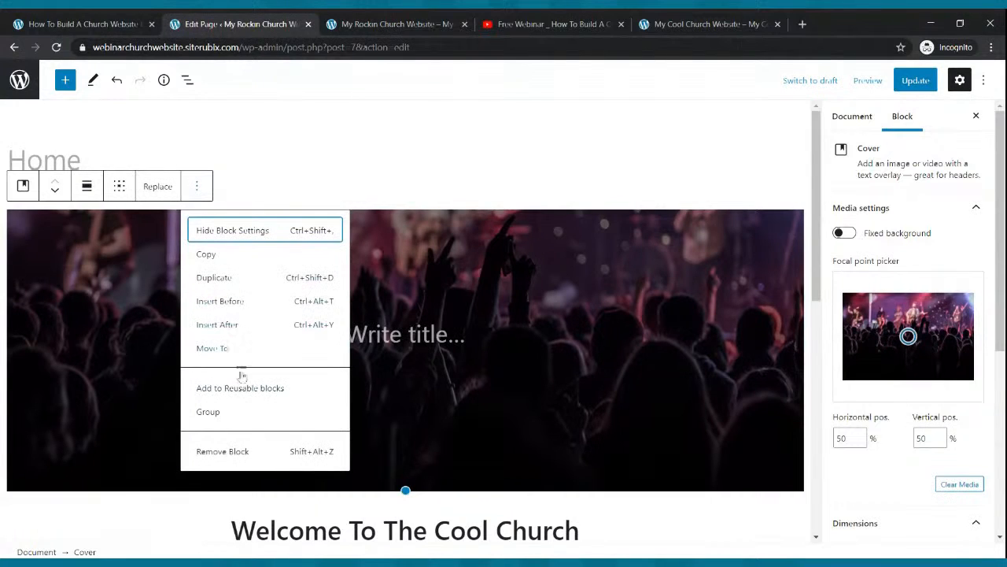
{"action": "left_click", "coordinate": [253, 167]}
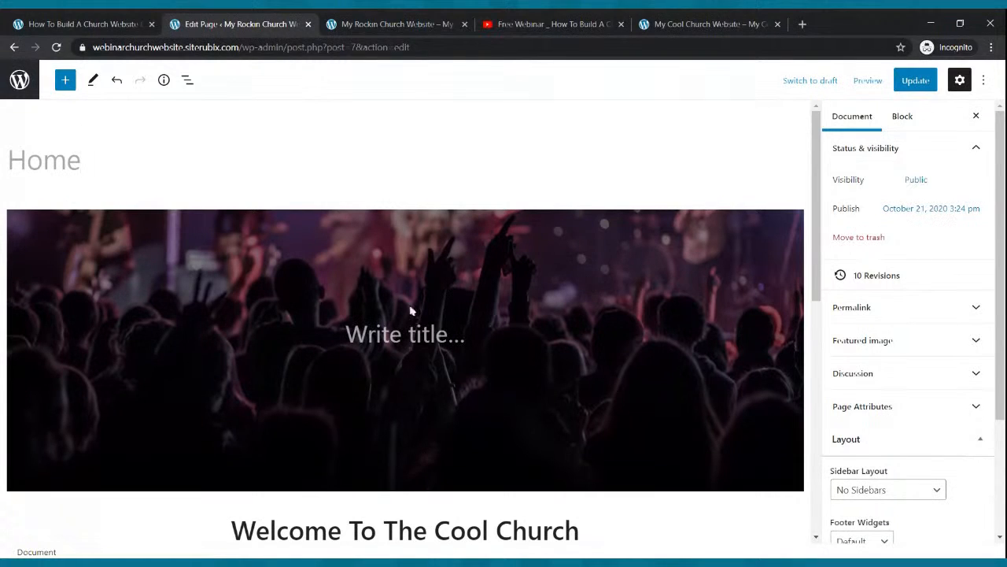
Step: Update the Home page and view the live homepage
{"action": "left_click", "coordinate": [909, 81]}
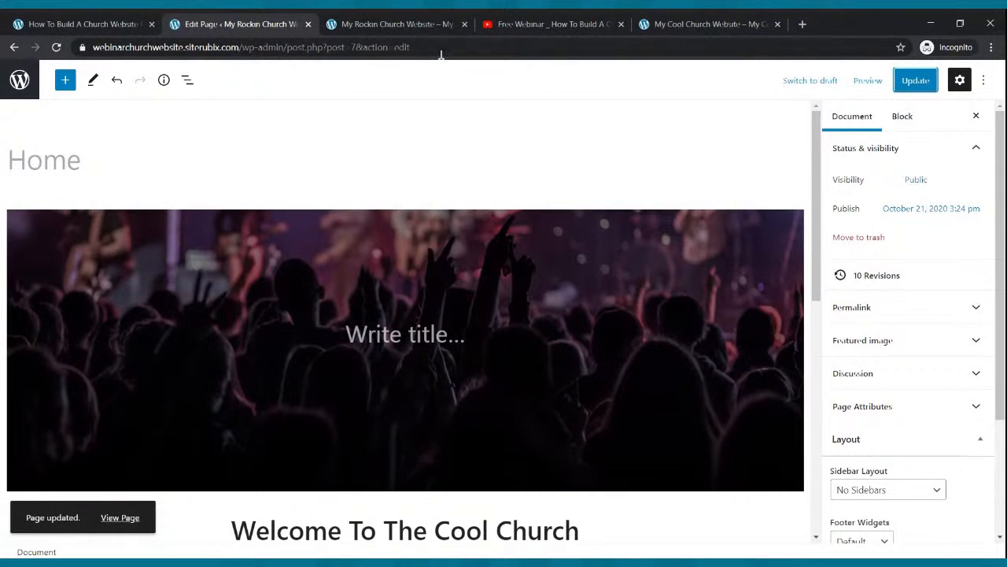
{"action": "left_click", "coordinate": [397, 24]}
{"action": "scroll", "coordinate": [415, 311], "scroll_direction": "down", "scroll_amount": 3}
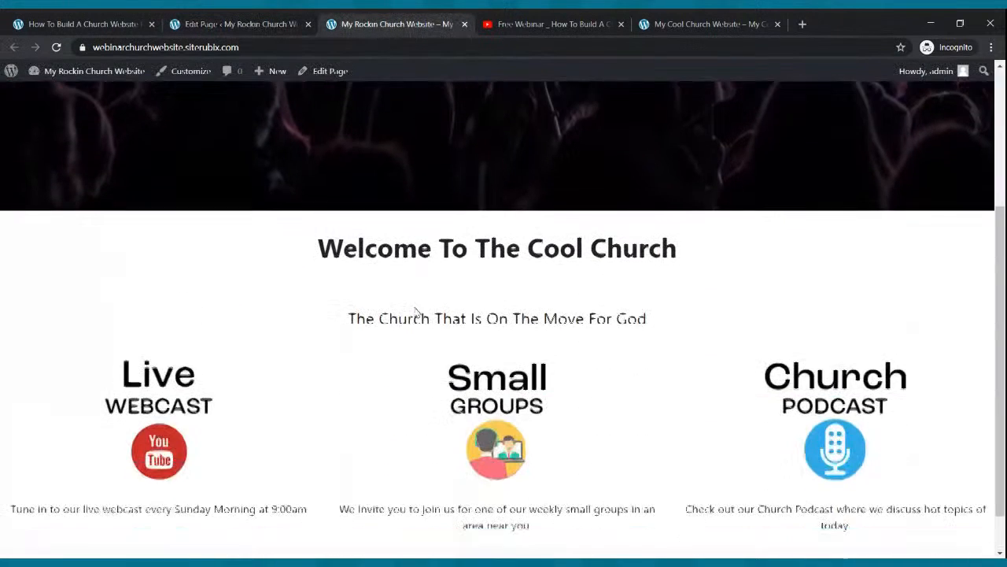
Step: Compare the live homepage with the reference site, then return to the cover's empty title in the editor
{"action": "scroll", "coordinate": [414, 303], "scroll_direction": "up", "scroll_amount": 3}
{"action": "left_click", "coordinate": [704, 25]}
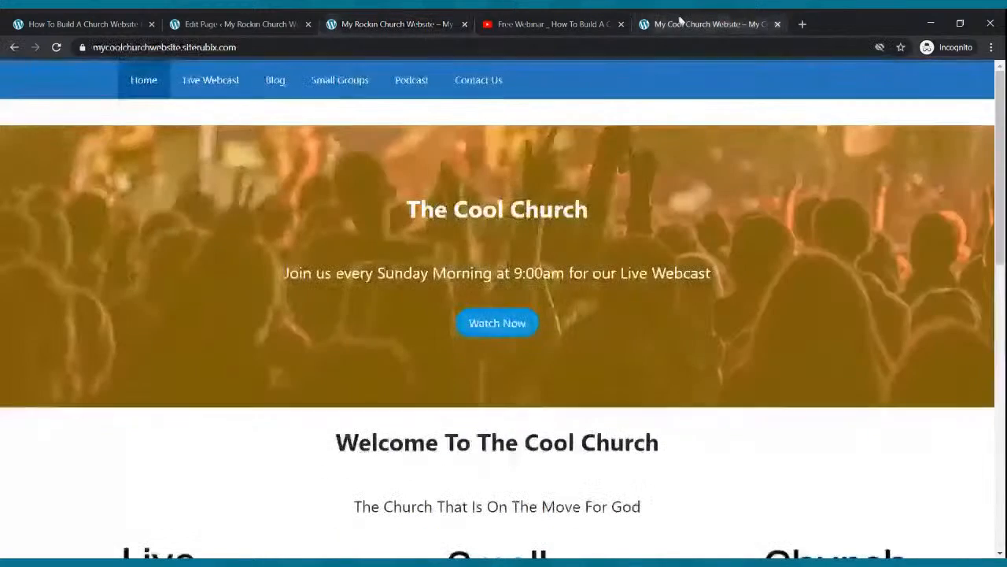
{"action": "left_click", "coordinate": [451, 30]}
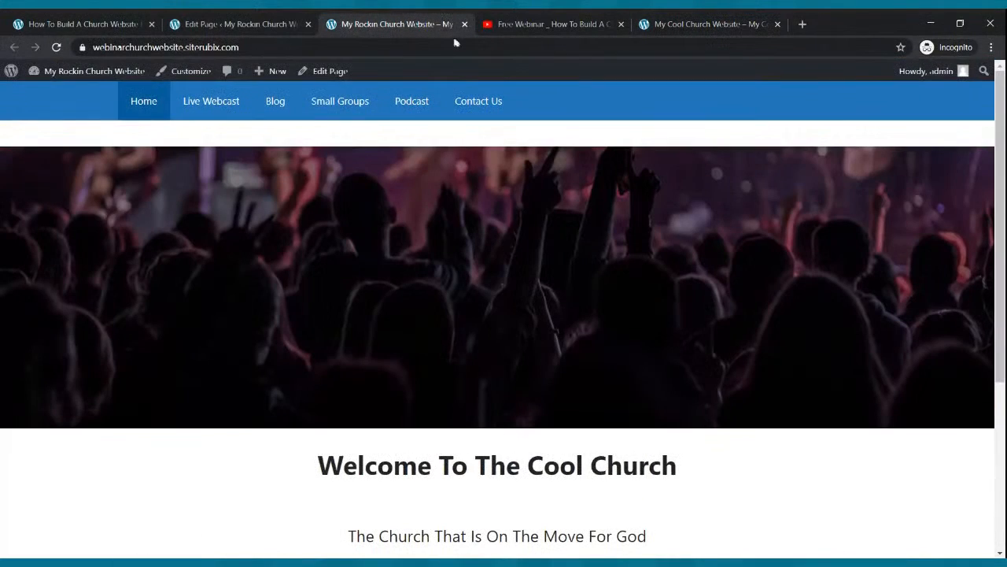
{"action": "left_click", "coordinate": [669, 22]}
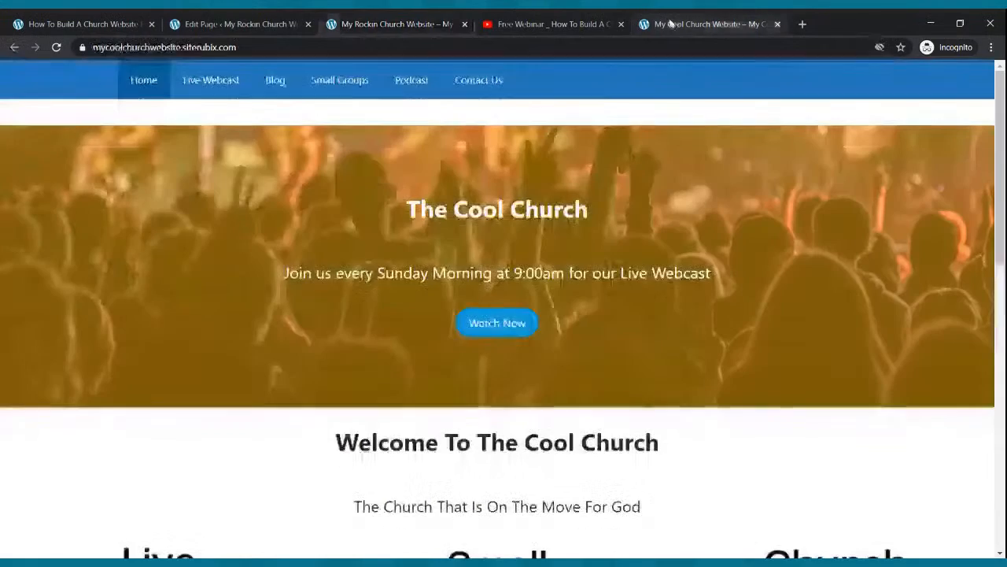
{"action": "left_click", "coordinate": [409, 24]}
{"action": "left_click", "coordinate": [244, 23]}
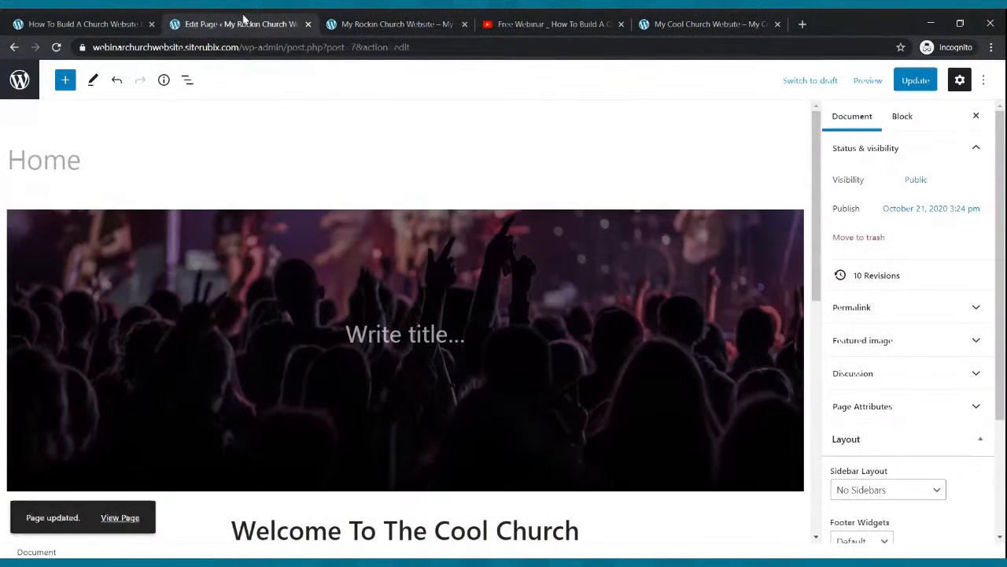
{"action": "left_click", "coordinate": [384, 336]}
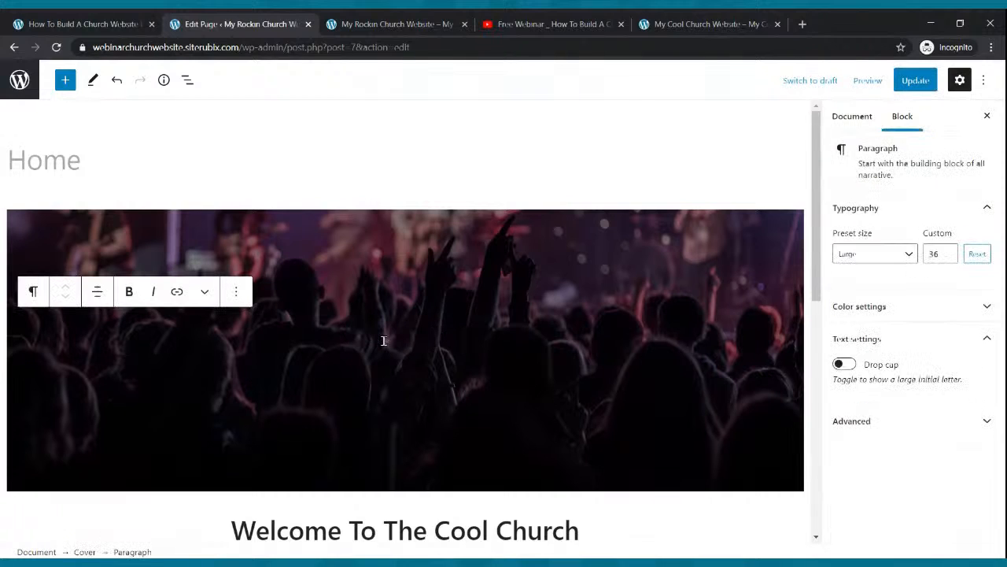
Step: Type 'MY COOL CHURCH' in capitals as the cover title and update the page
{"action": "type", "text": "m"}
{"action": "key", "text": "BackSpace"}
{"action": "type", "text": "My"}
{"action": "key", "text": "BackSpace"}
{"action": "key", "text": "BackSpace"}
{"action": "type", "text": "MY COOL "}
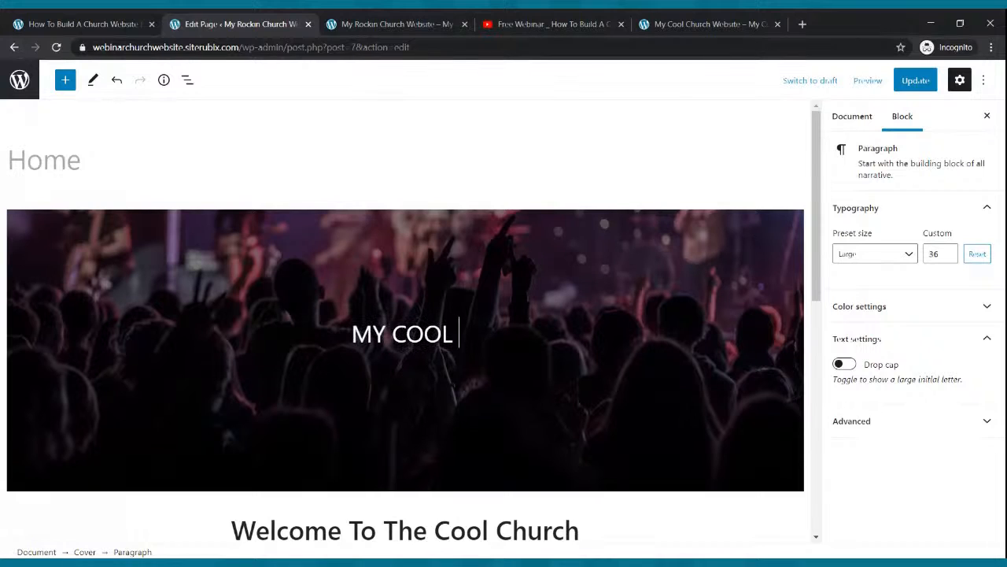
{"action": "type", "text": "CHURCH"}
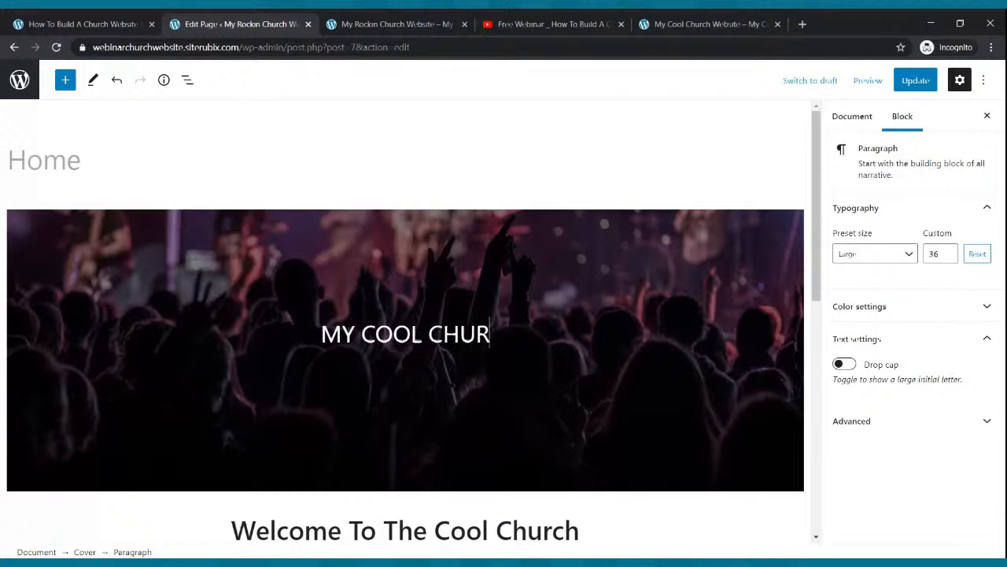
{"action": "left_click", "coordinate": [916, 80]}
Step: Copy the webcast tagline from the reference site and paste it, centred, beneath the cover title
{"action": "left_click", "coordinate": [709, 24]}
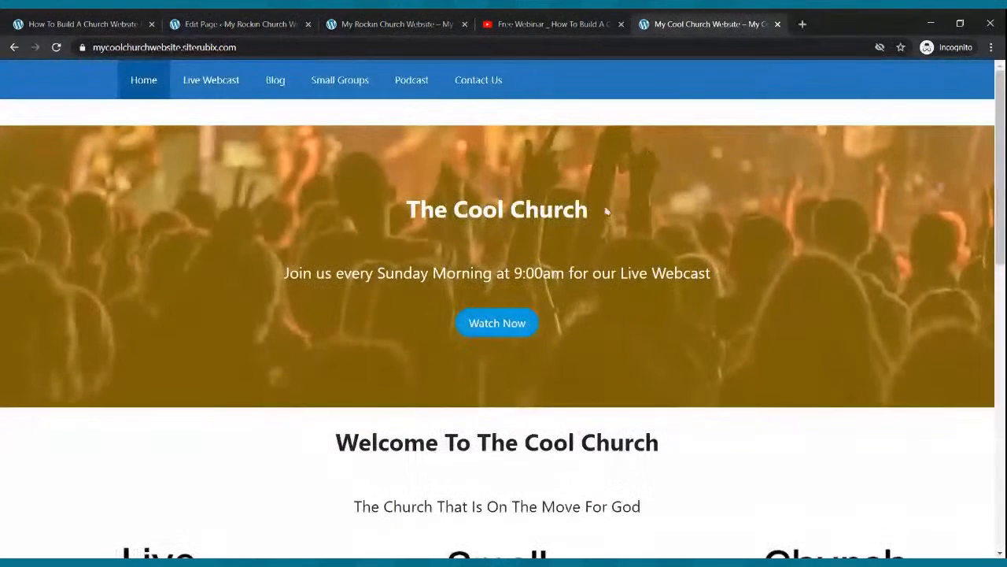
{"action": "left_click_drag", "start_coordinate": [285, 274], "coordinate": [729, 281]}
{"action": "key", "text": "ctrl+c"}
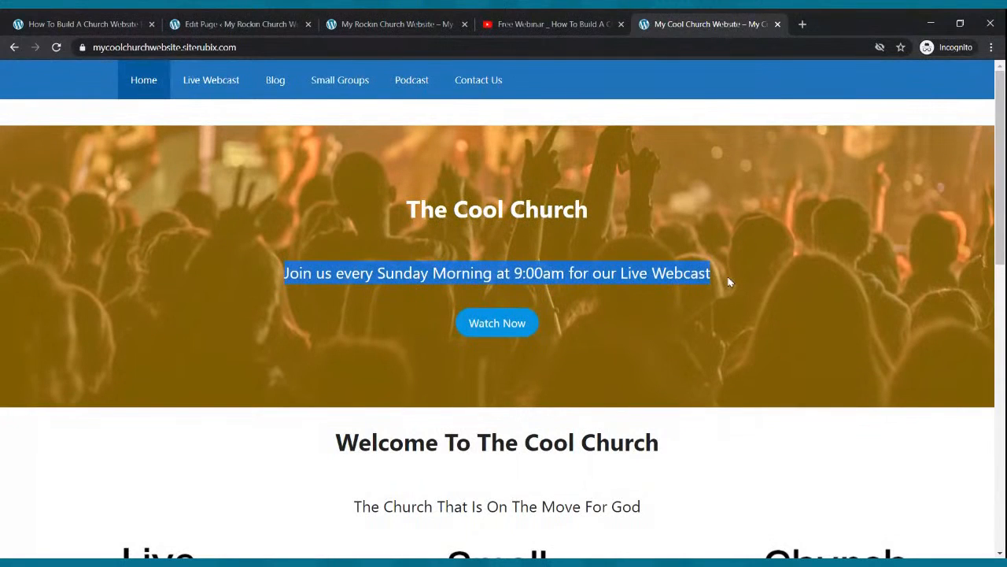
{"action": "left_click", "coordinate": [236, 24]}
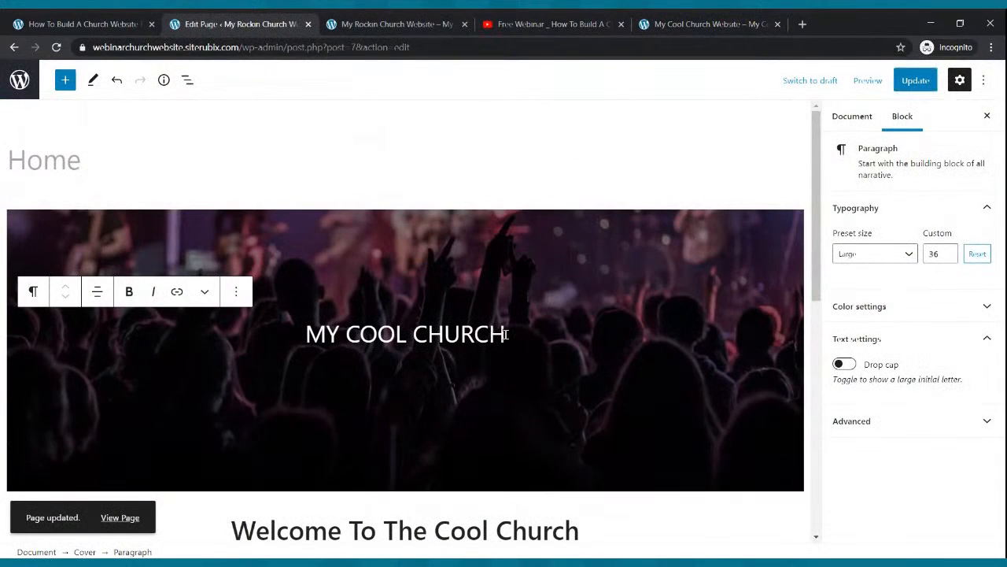
{"action": "key", "text": "Return"}
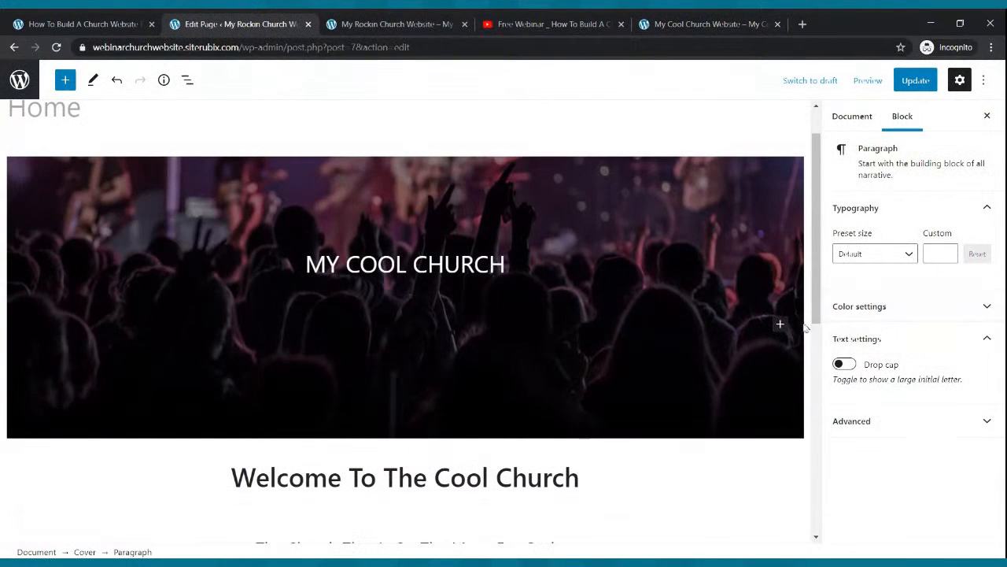
{"action": "left_click", "coordinate": [781, 325]}
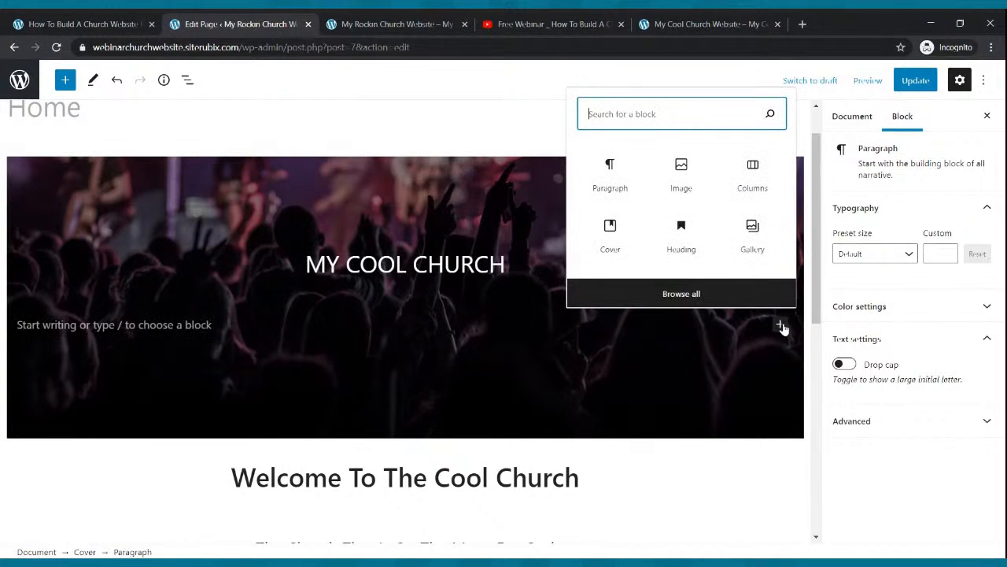
{"action": "left_click", "coordinate": [610, 181]}
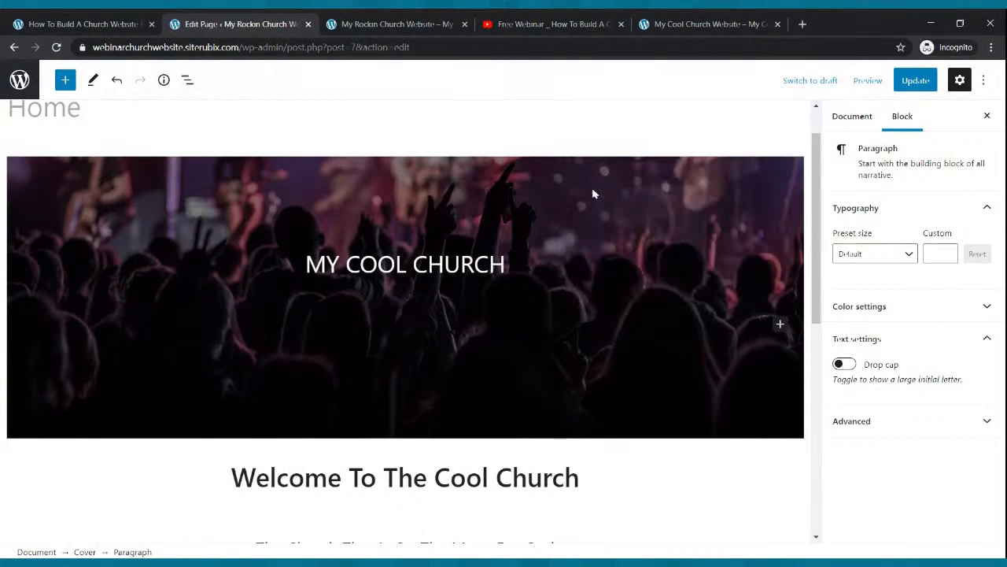
{"action": "key", "text": "ctrl+v"}
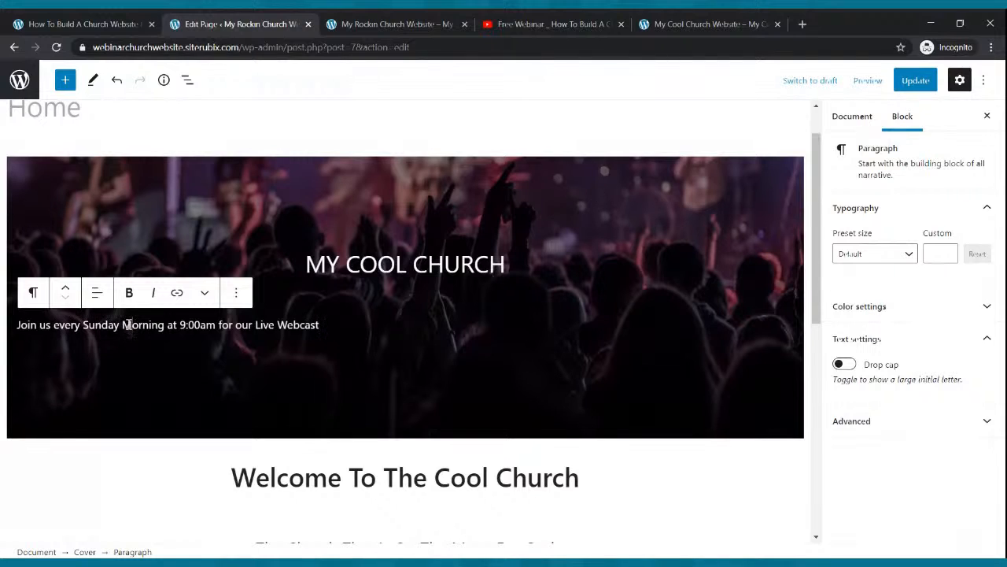
{"action": "left_click", "coordinate": [97, 296]}
{"action": "left_click", "coordinate": [135, 365]}
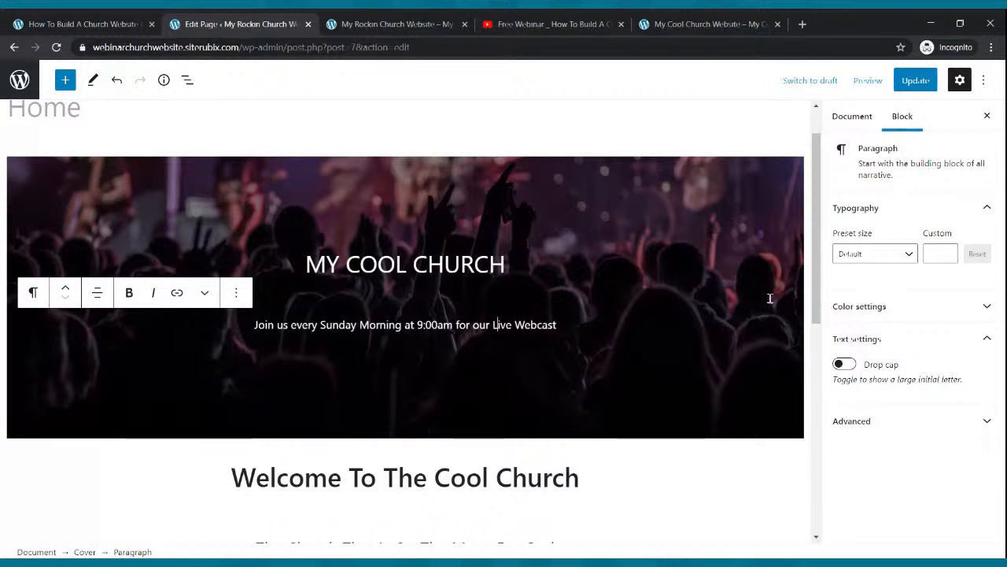
Step: Try the Normal, Medium and Large preset font sizes on the webcast tagline
{"action": "left_click", "coordinate": [883, 255]}
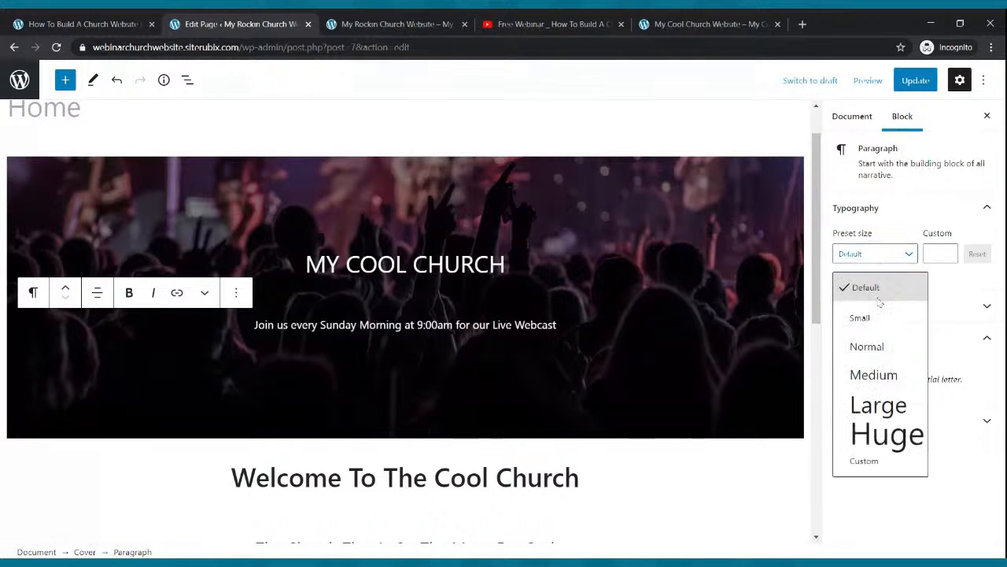
{"action": "left_click", "coordinate": [864, 342]}
{"action": "left_click", "coordinate": [878, 255]}
{"action": "left_click", "coordinate": [871, 348]}
{"action": "left_click", "coordinate": [903, 256]}
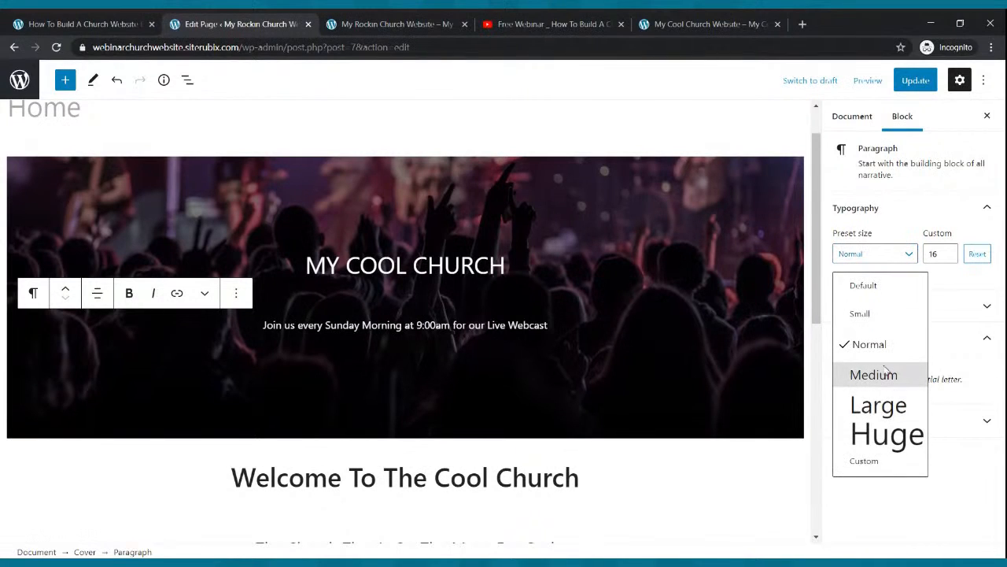
{"action": "left_click", "coordinate": [882, 371]}
{"action": "left_click", "coordinate": [896, 254]}
{"action": "left_click", "coordinate": [874, 401]}
Step: Set the tagline's custom font size to 25 and update the page
{"action": "left_click", "coordinate": [948, 258]}
{"action": "left_click", "coordinate": [947, 258]}
{"action": "left_click", "coordinate": [947, 258]}
{"action": "left_click", "coordinate": [948, 257]}
{"action": "left_click", "coordinate": [948, 257]}
{"action": "left_click", "coordinate": [949, 257]}
{"action": "left_click", "coordinate": [948, 257]}
{"action": "left_click", "coordinate": [948, 258]}
{"action": "left_click", "coordinate": [949, 258]}
{"action": "left_click", "coordinate": [948, 258]}
{"action": "left_click", "coordinate": [949, 257]}
{"action": "left_click", "coordinate": [949, 257]}
{"action": "left_click", "coordinate": [948, 258]}
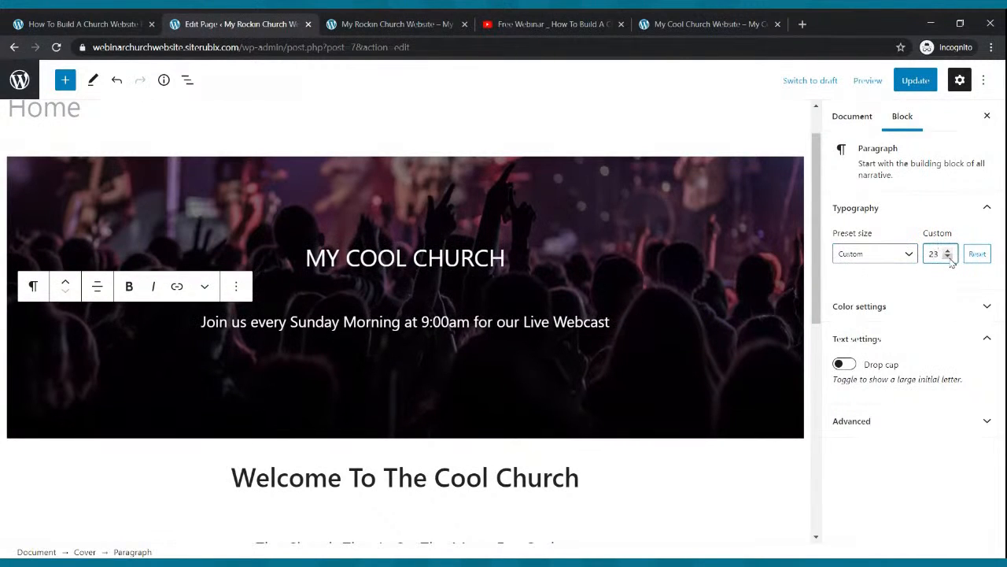
{"action": "left_click", "coordinate": [948, 249]}
{"action": "left_click", "coordinate": [947, 250]}
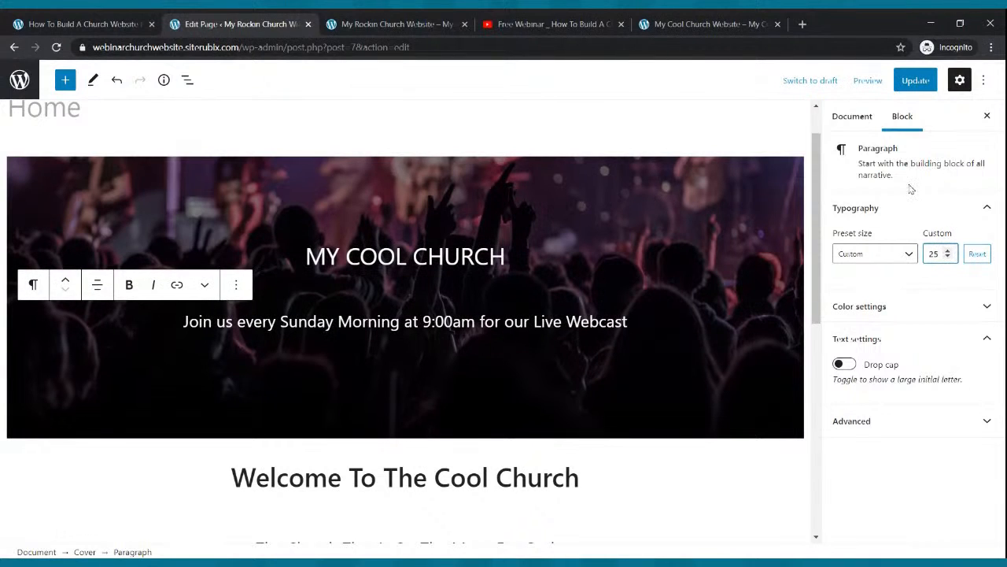
{"action": "left_click", "coordinate": [913, 80]}
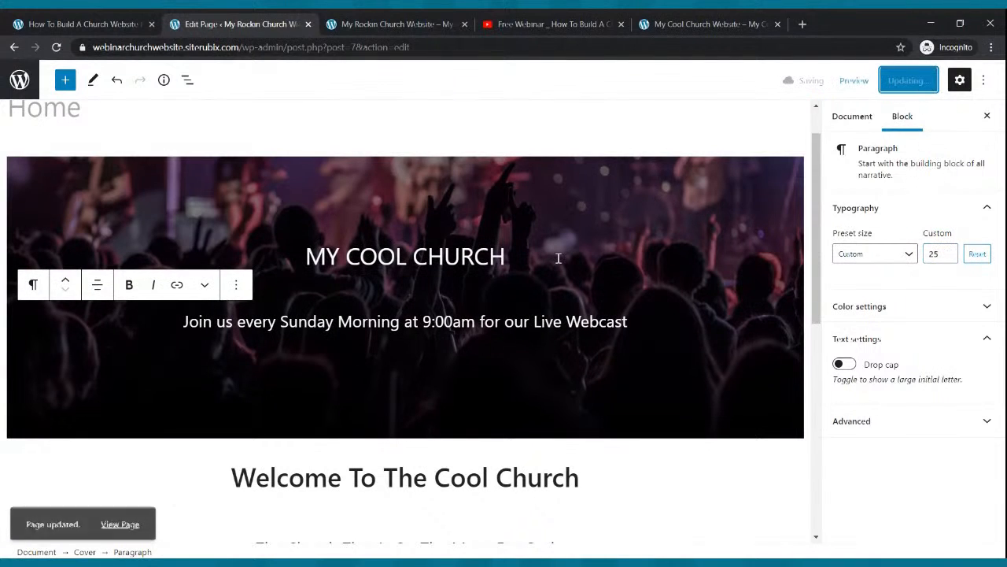
{"action": "left_click", "coordinate": [384, 23]}
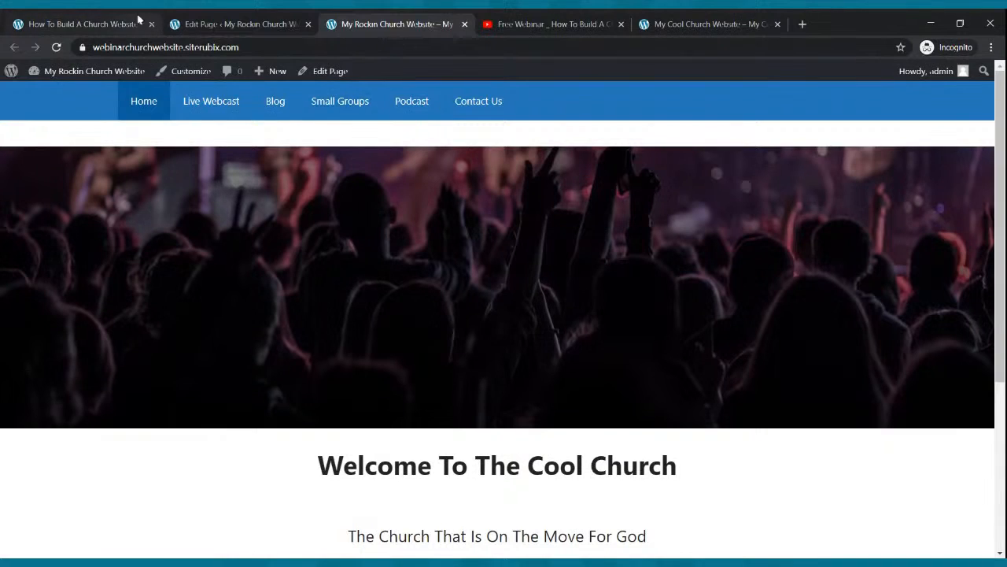
{"action": "left_click", "coordinate": [57, 47]}
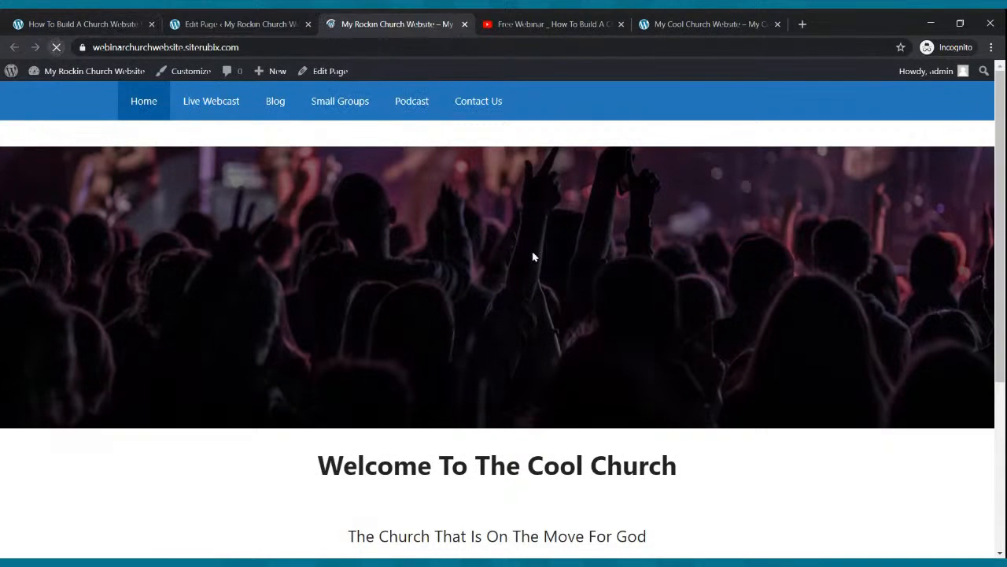
{"action": "scroll", "coordinate": [533, 250], "scroll_direction": "down", "scroll_amount": 5}
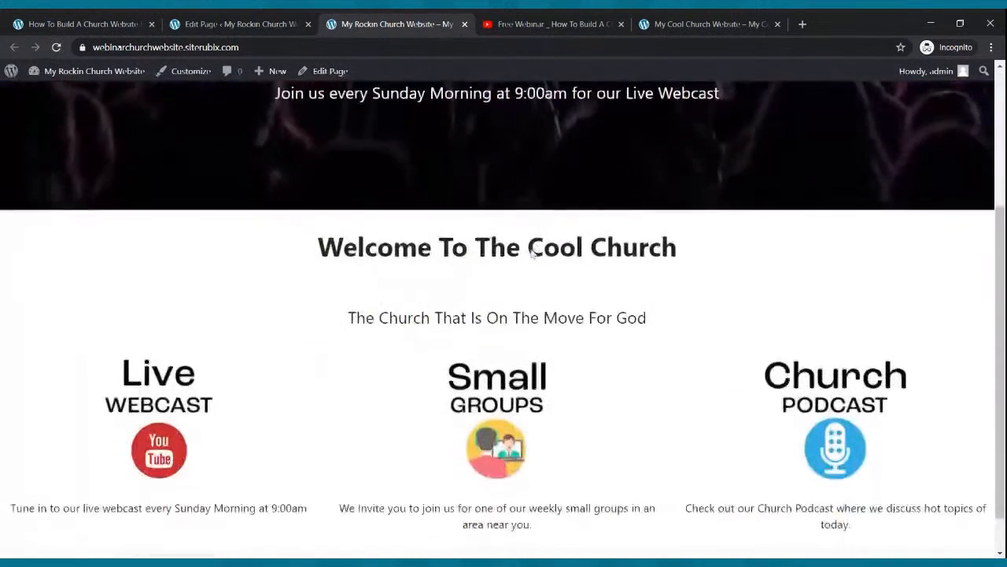
{"action": "scroll", "coordinate": [533, 247], "scroll_direction": "up", "scroll_amount": 5}
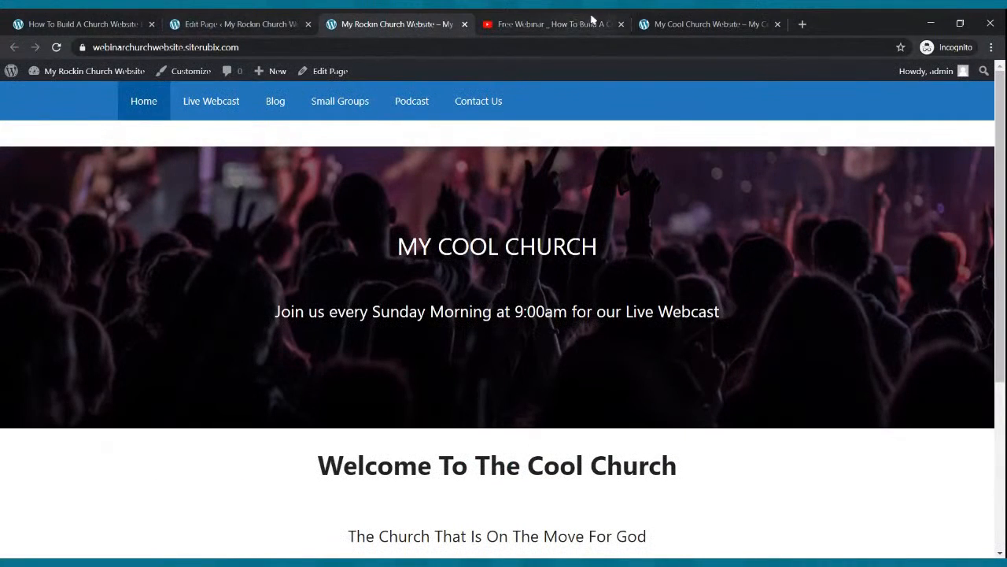
{"action": "left_click", "coordinate": [757, 26]}
{"action": "left_click", "coordinate": [539, 352]}
{"action": "left_click", "coordinate": [205, 21]}
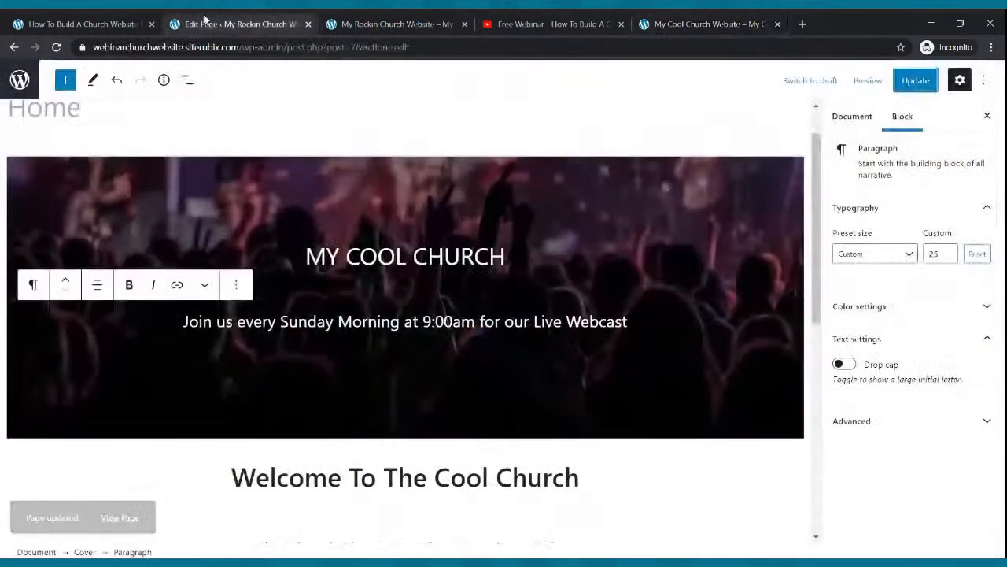
Step: Insert a Buttons block below the tagline with the label 'WATCH LIVE NOW'
{"action": "left_click", "coordinate": [672, 322]}
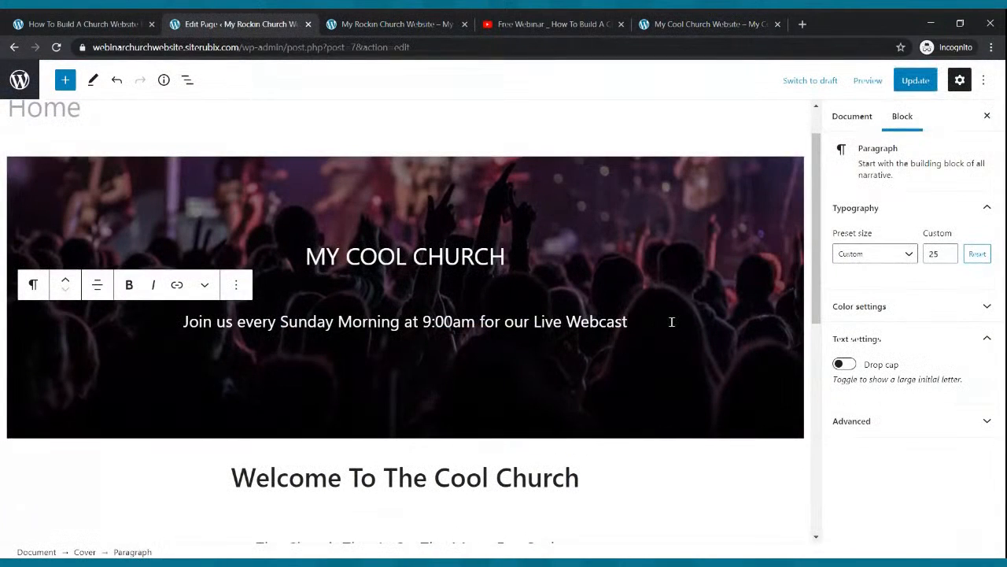
{"action": "key", "text": "Return"}
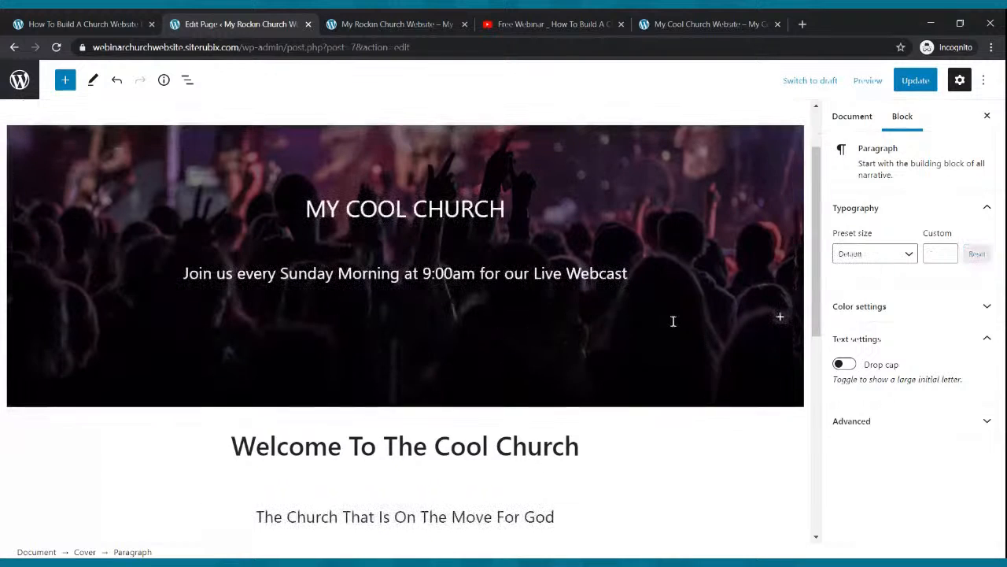
{"action": "left_click", "coordinate": [781, 317]}
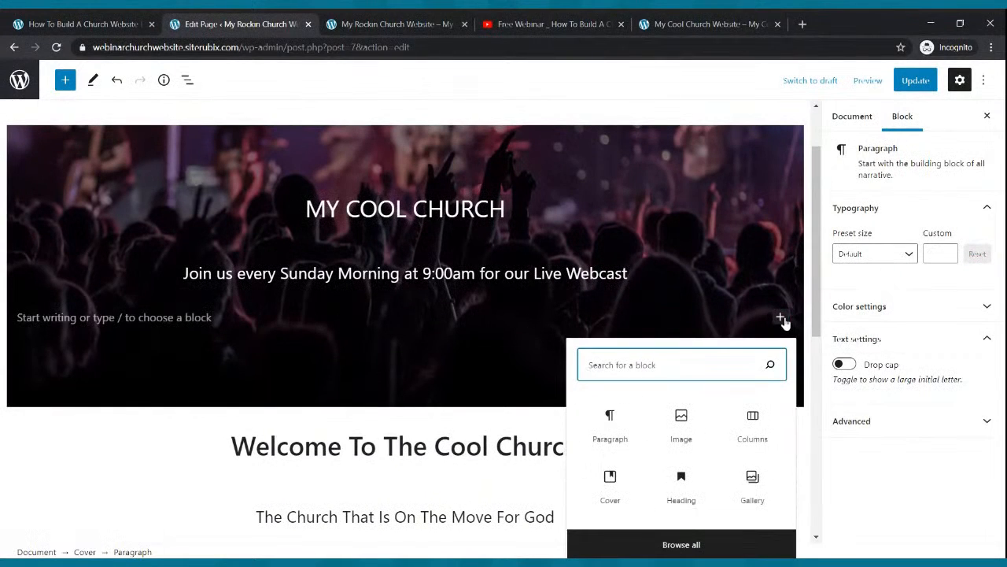
{"action": "type", "text": "BUTTON"}
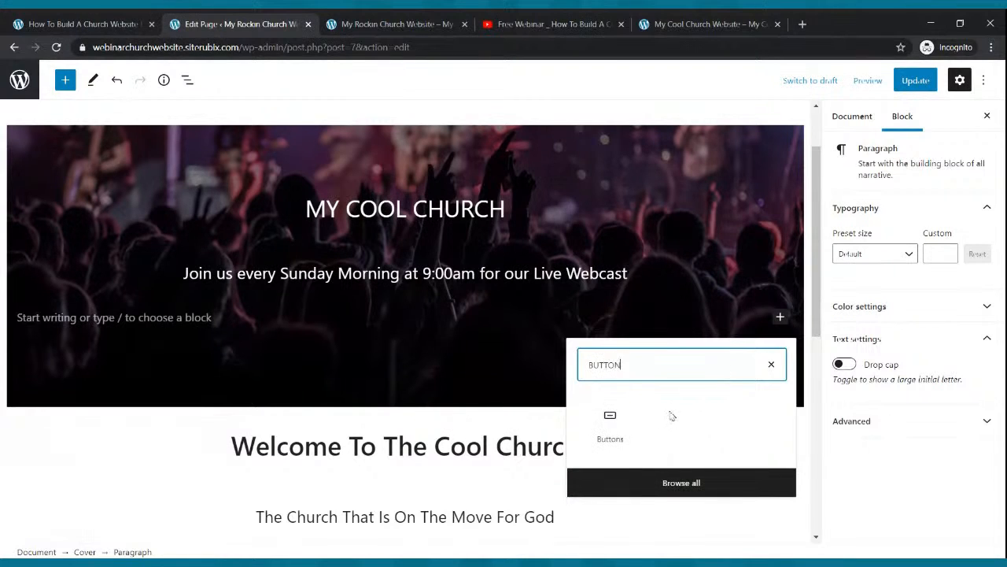
{"action": "left_click", "coordinate": [611, 423]}
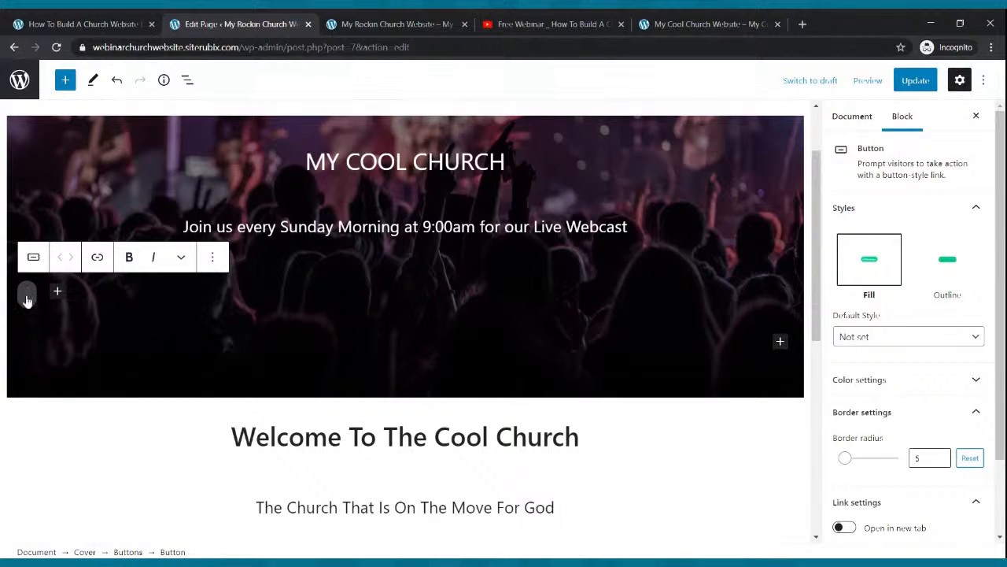
{"action": "type", "text": "w"}
{"action": "key", "text": "BackSpace"}
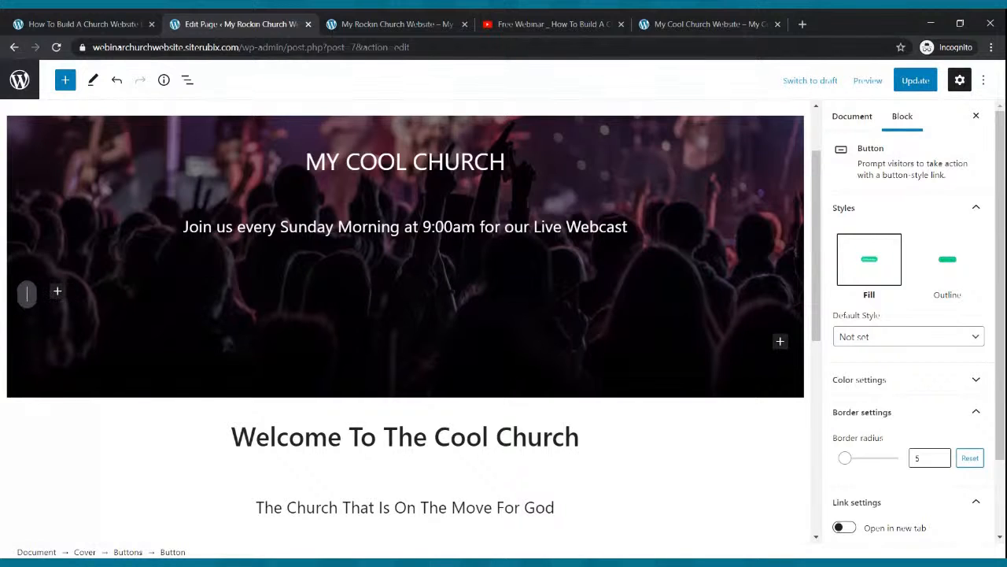
{"action": "type", "text": "WATCH LIVE NOW"}
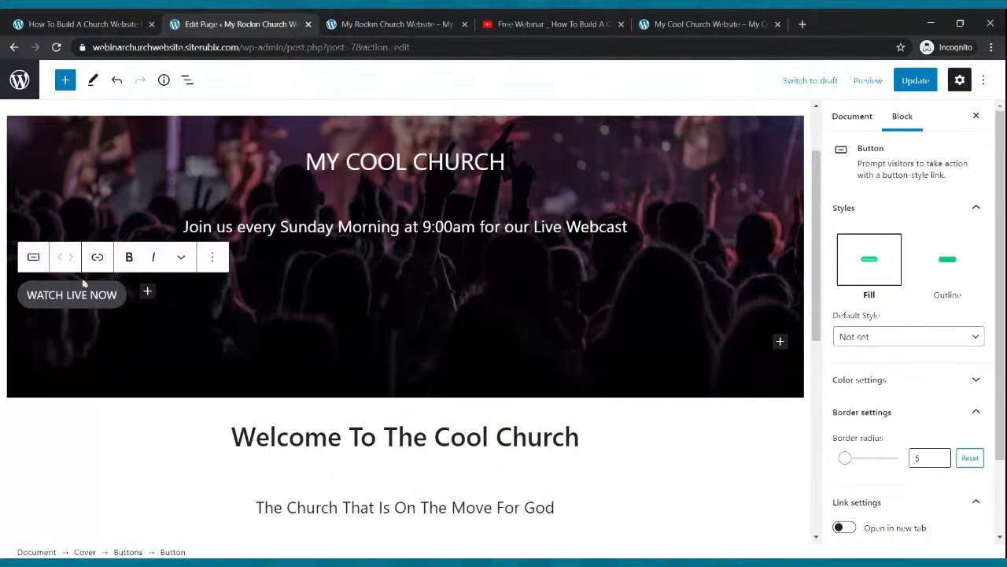
Step: Center the button group within the cover
{"action": "left_click", "coordinate": [86, 315]}
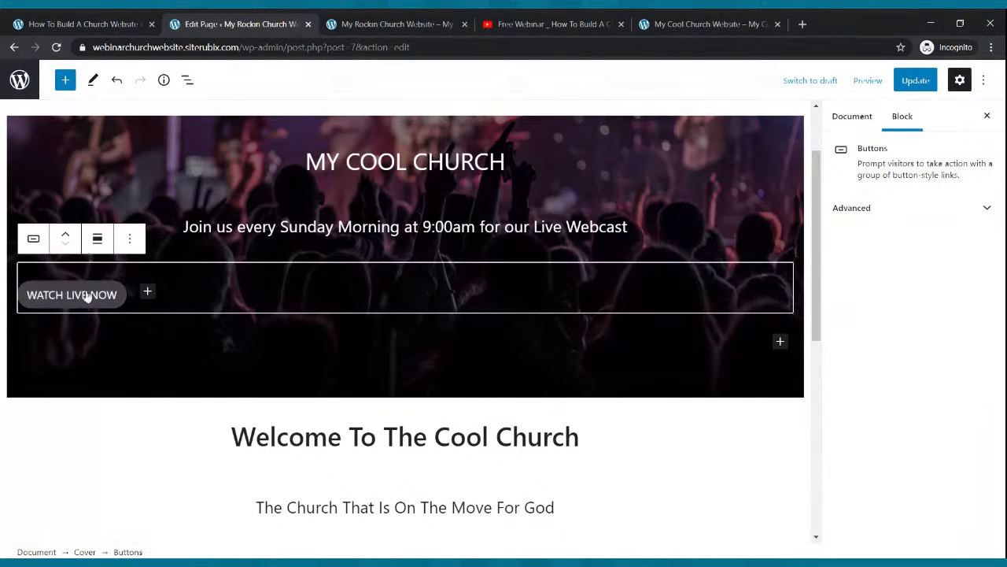
{"action": "left_click", "coordinate": [96, 239]}
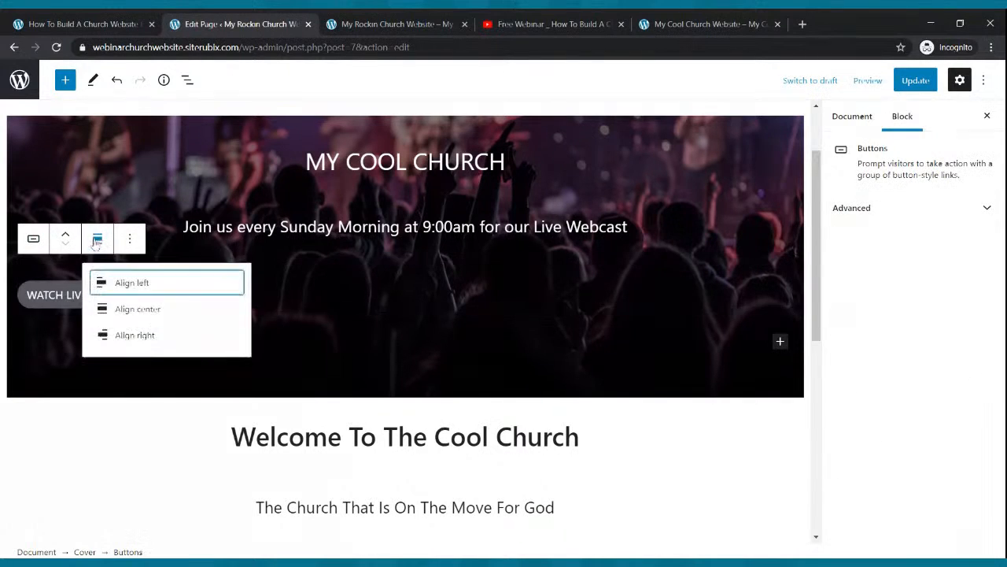
{"action": "left_click", "coordinate": [114, 310]}
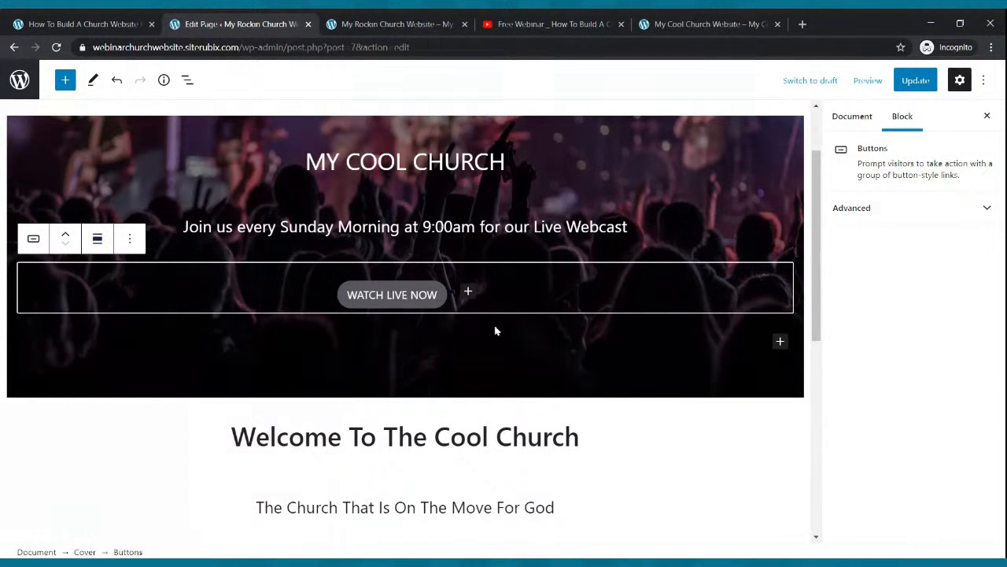
Step: Set the WATCH LIVE NOW button's Text Color to White and Background Color to Red, then update
{"action": "left_click", "coordinate": [444, 304]}
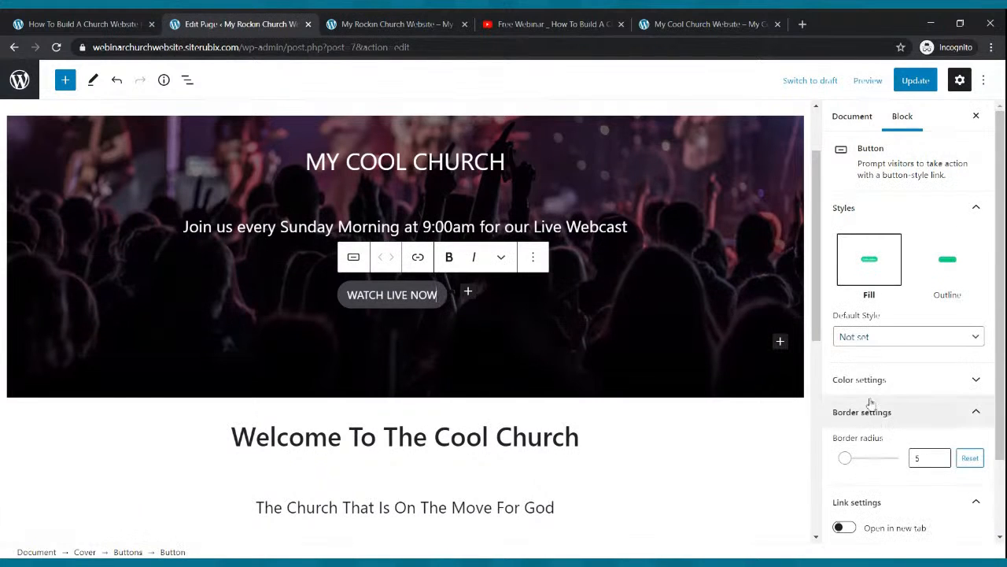
{"action": "scroll", "coordinate": [871, 405], "scroll_direction": "down", "scroll_amount": 2}
{"action": "left_click", "coordinate": [421, 312]}
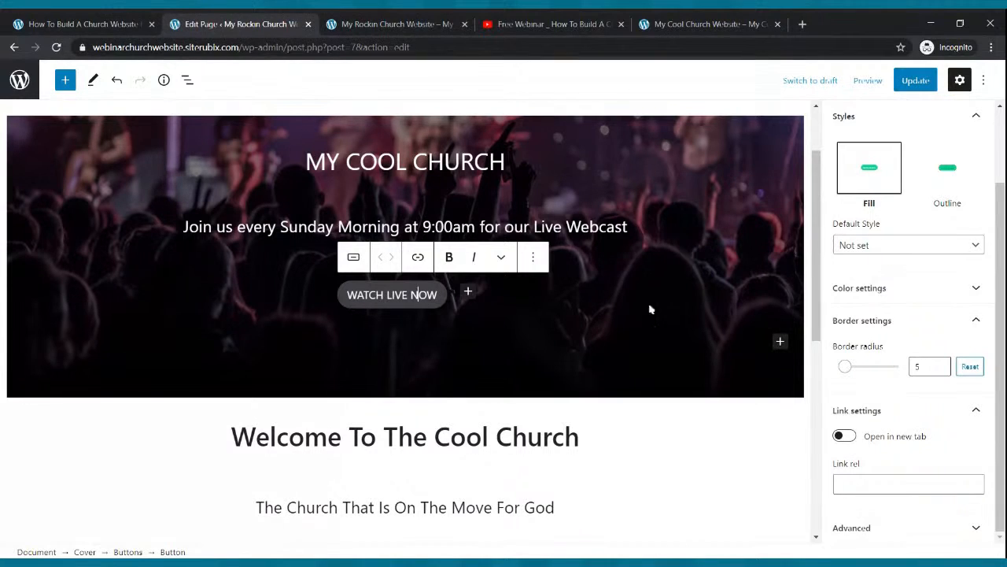
{"action": "left_click", "coordinate": [944, 295]}
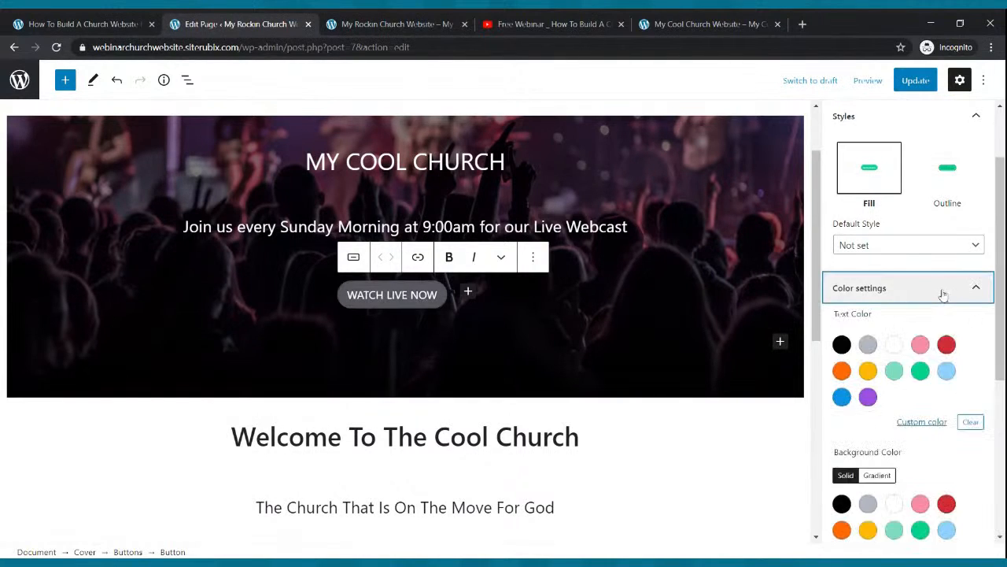
{"action": "left_click", "coordinate": [896, 347]}
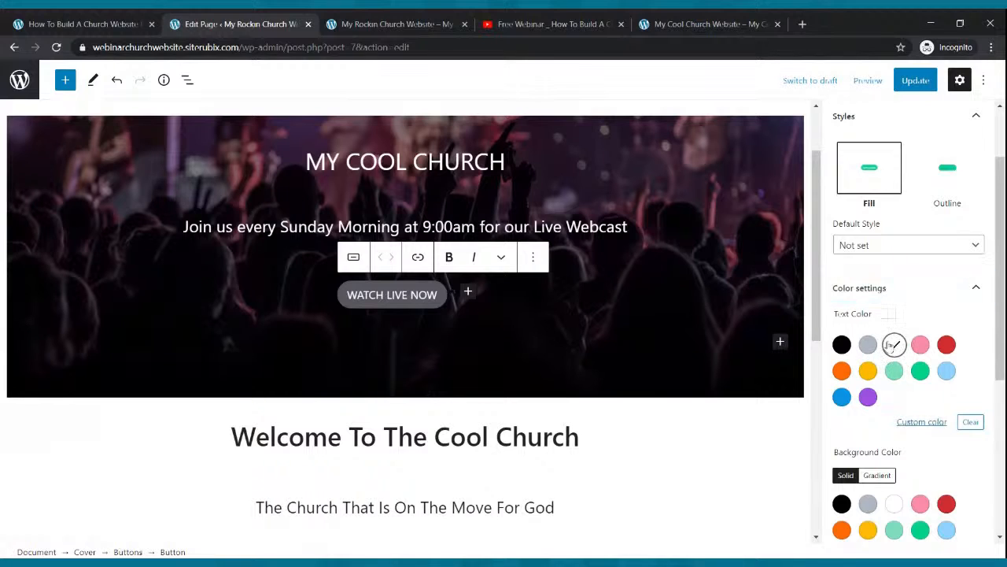
{"action": "scroll", "coordinate": [897, 352], "scroll_direction": "down", "scroll_amount": 2}
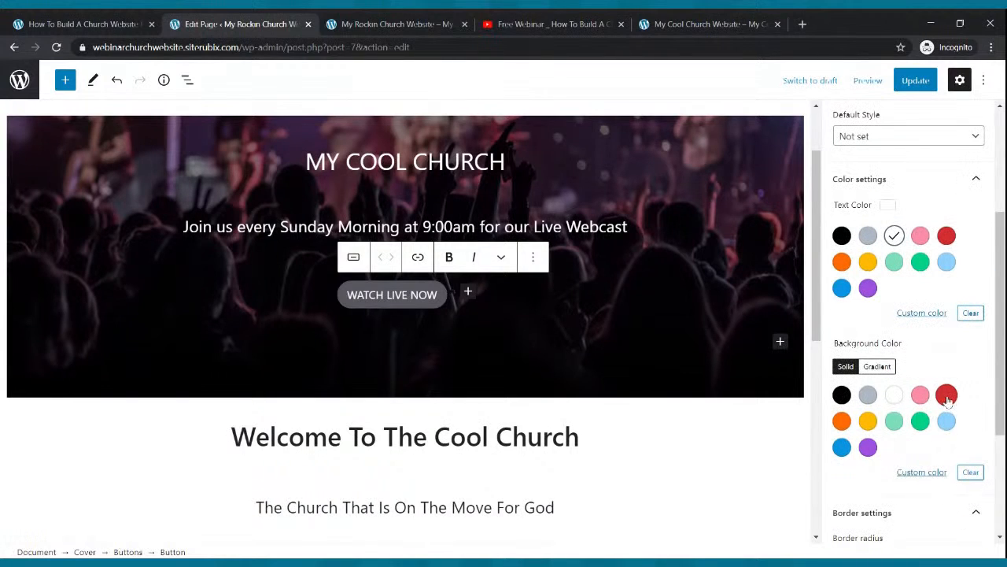
{"action": "left_click", "coordinate": [948, 396]}
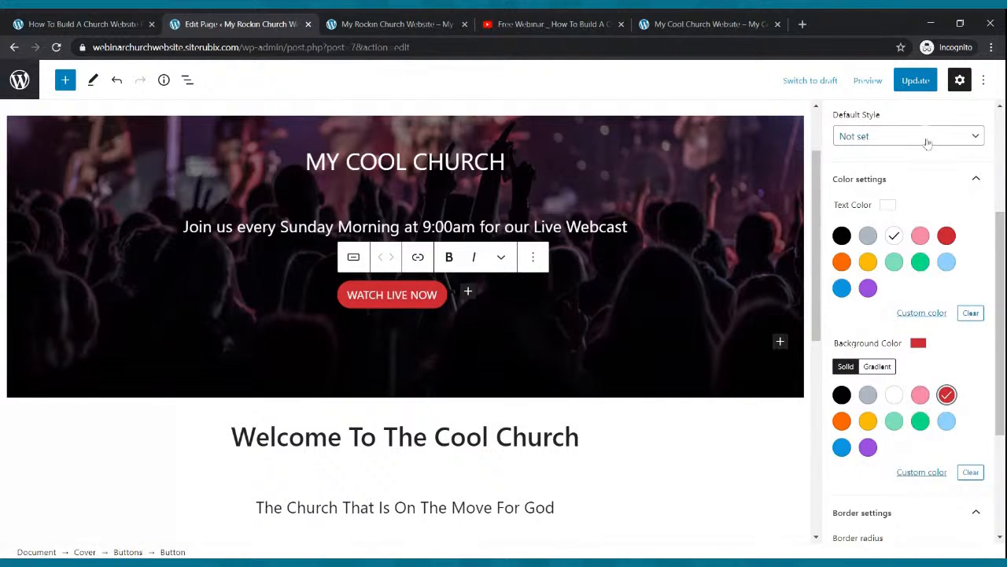
{"action": "left_click", "coordinate": [918, 81]}
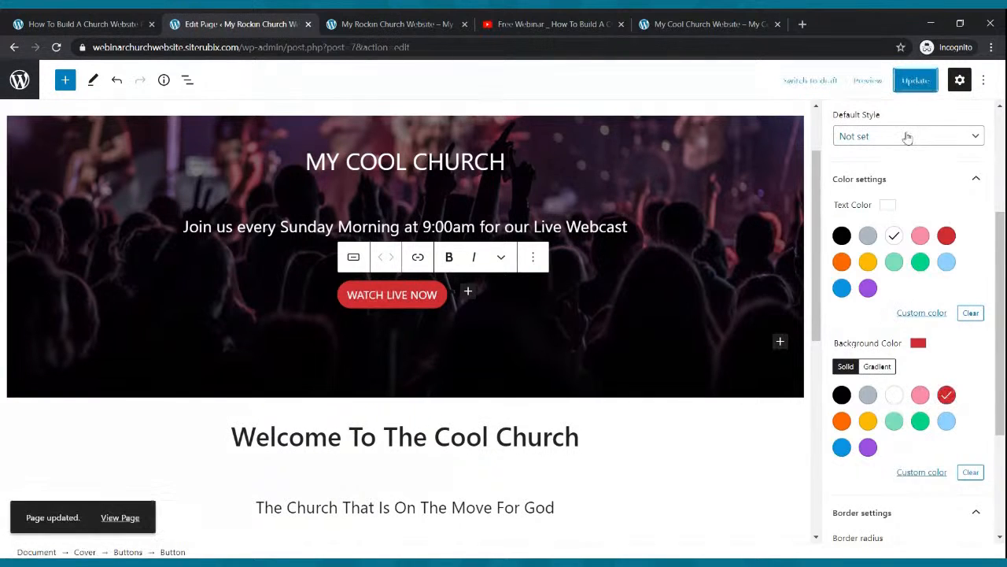
Step: Reload the live church site and scroll to check the new red WATCH LIVE NOW button
{"action": "left_click", "coordinate": [365, 18]}
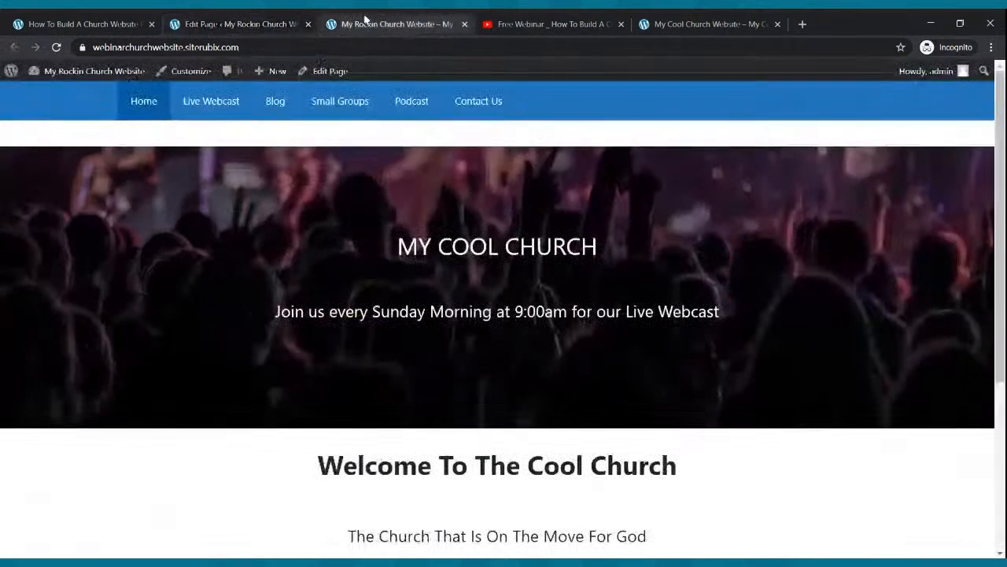
{"action": "left_click", "coordinate": [57, 47]}
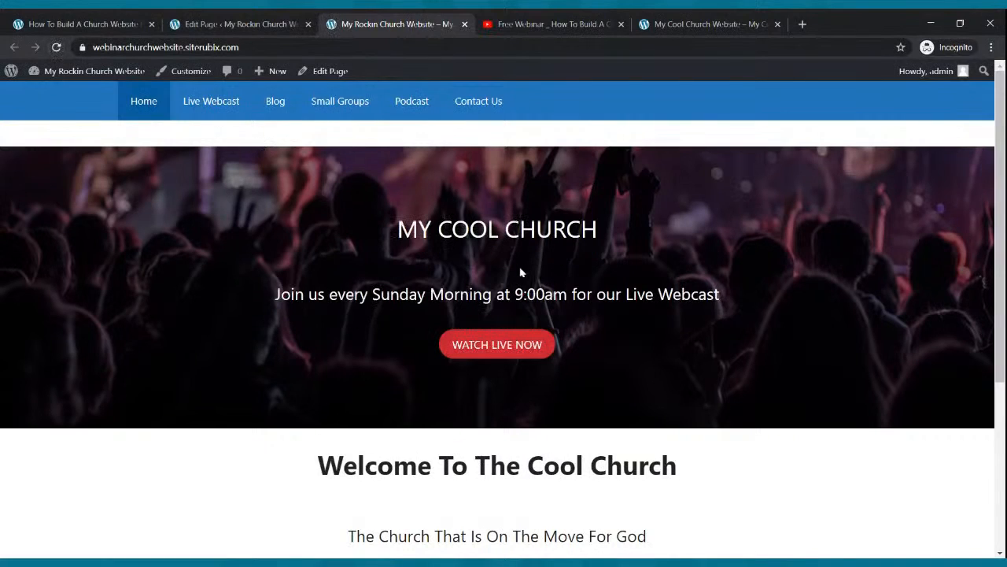
{"action": "scroll", "coordinate": [505, 285], "scroll_direction": "down", "scroll_amount": 3}
{"action": "scroll", "coordinate": [505, 284], "scroll_direction": "up", "scroll_amount": 3}
{"action": "scroll", "coordinate": [505, 285], "scroll_direction": "down", "scroll_amount": 3}
{"action": "scroll", "coordinate": [506, 287], "scroll_direction": "down", "scroll_amount": 1}
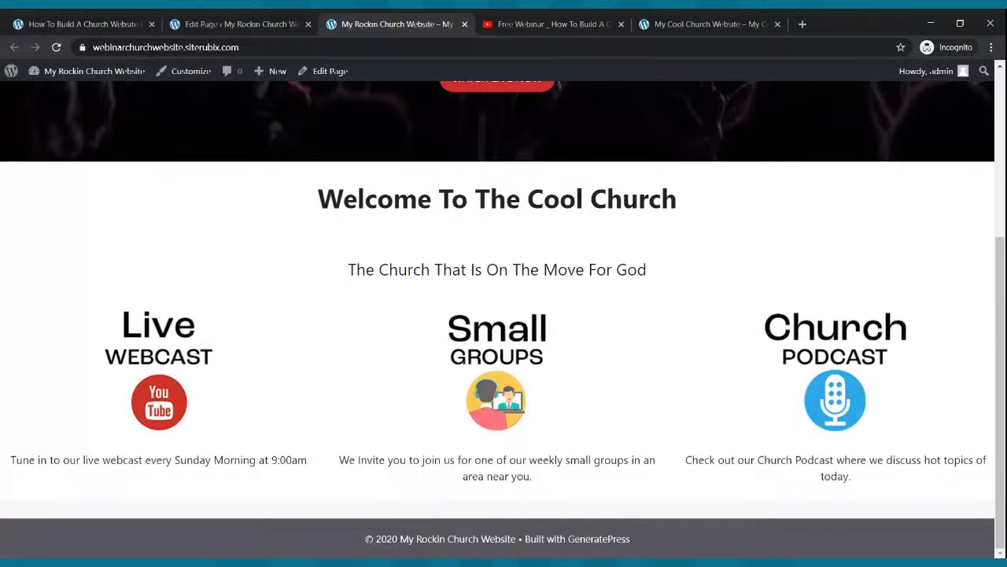
{"action": "scroll", "coordinate": [504, 274], "scroll_direction": "up", "scroll_amount": 4}
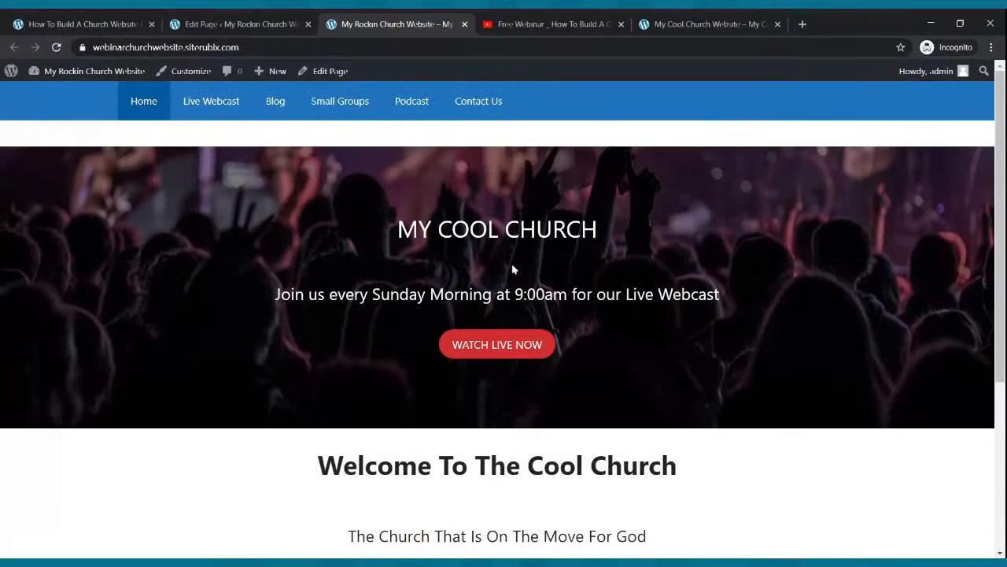
{"action": "scroll", "coordinate": [516, 270], "scroll_direction": "down", "scroll_amount": 2}
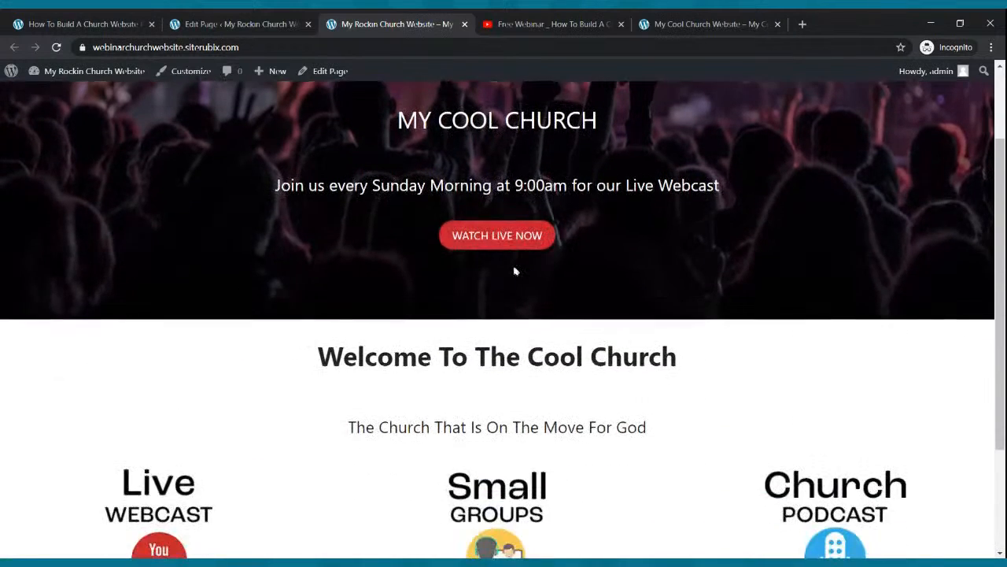
Step: Compare the live homepage against the My Cool Church Website tab, then return to it
{"action": "left_click", "coordinate": [642, 22]}
{"action": "scroll", "coordinate": [611, 150], "scroll_direction": "down", "scroll_amount": 4}
{"action": "scroll", "coordinate": [606, 138], "scroll_direction": "up", "scroll_amount": 4}
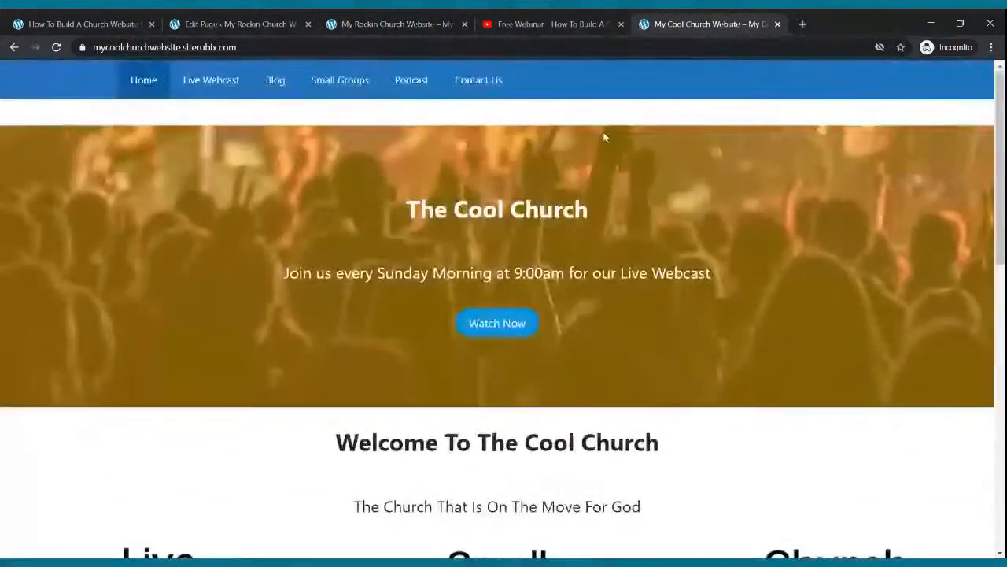
{"action": "left_click", "coordinate": [370, 24]}
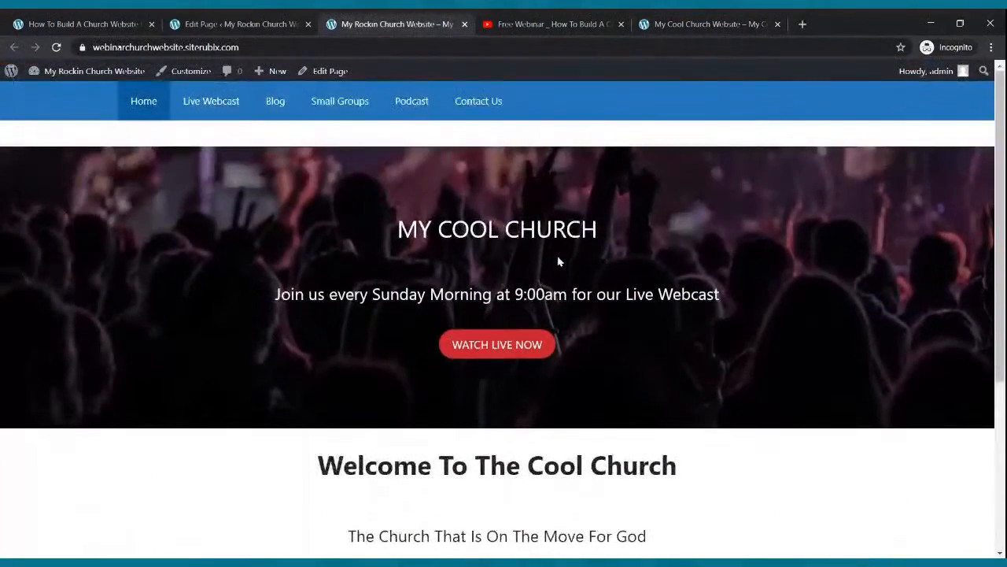
{"action": "scroll", "coordinate": [560, 262], "scroll_direction": "down", "scroll_amount": 2}
{"action": "scroll", "coordinate": [562, 262], "scroll_direction": "up", "scroll_amount": 2}
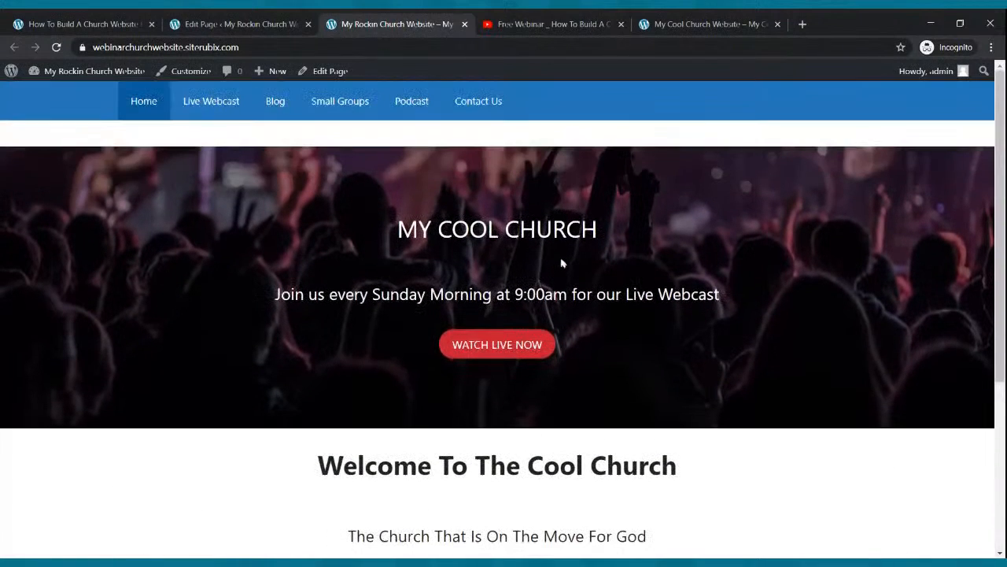
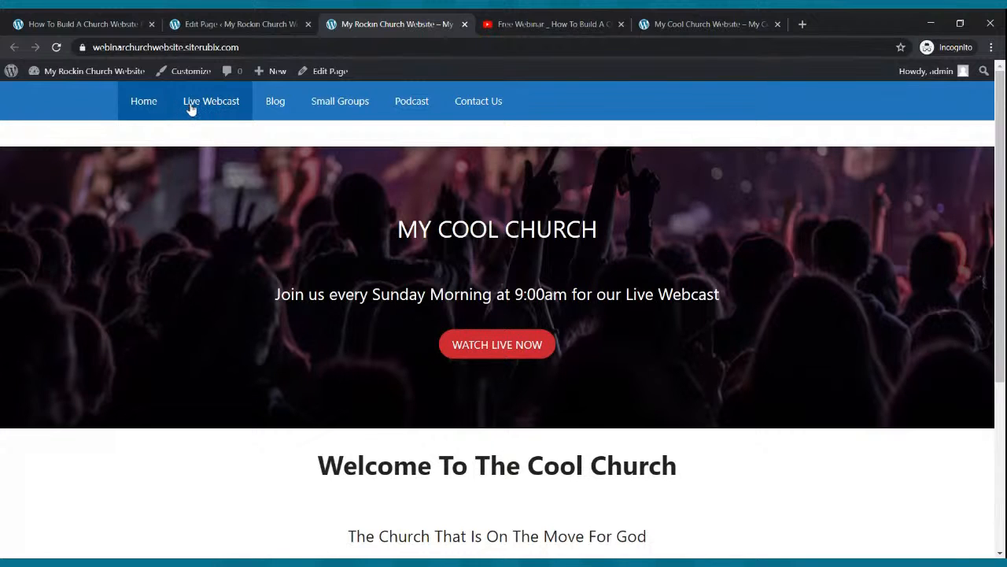
Step: Link the WATCH LIVE NOW button to the /live-webcast/ page URL and update the homepage
{"action": "left_click", "coordinate": [217, 25]}
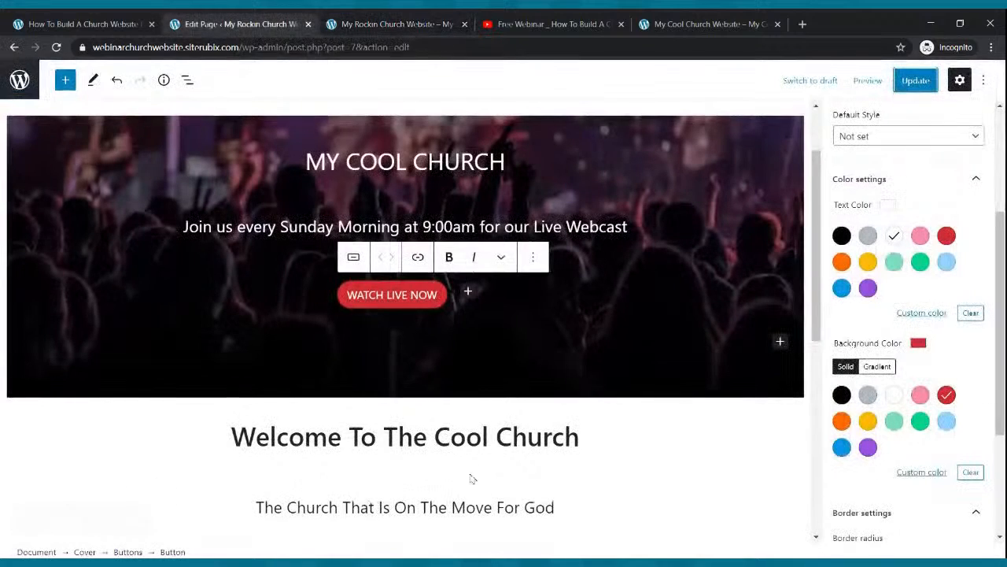
{"action": "left_click", "coordinate": [412, 306]}
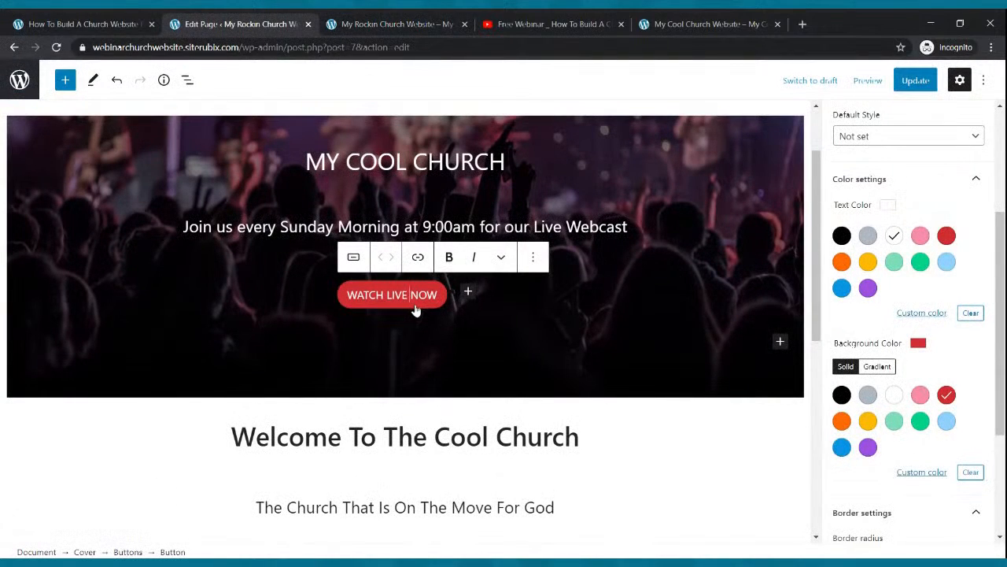
{"action": "left_click", "coordinate": [420, 262]}
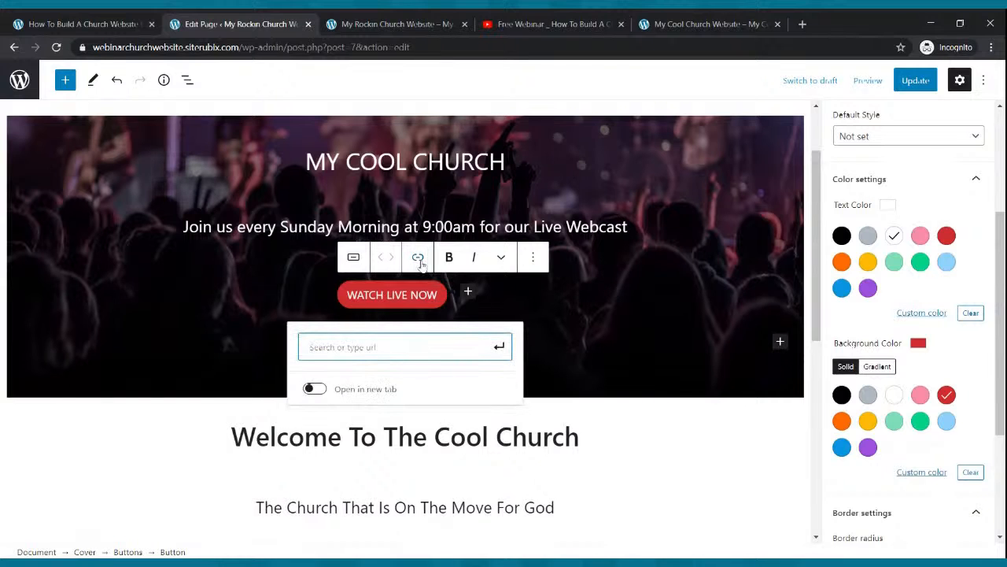
{"action": "left_click", "coordinate": [386, 19]}
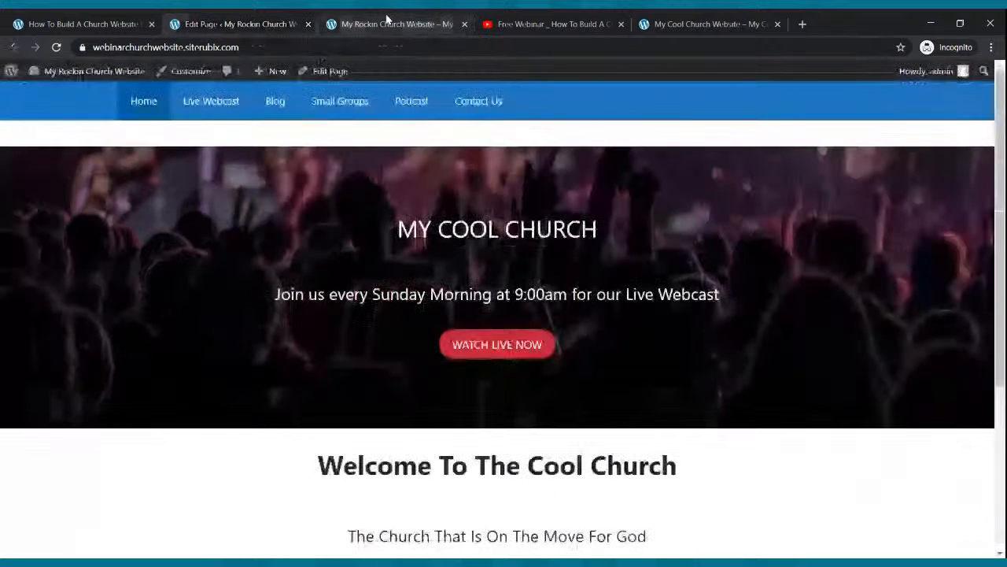
{"action": "left_click", "coordinate": [210, 109]}
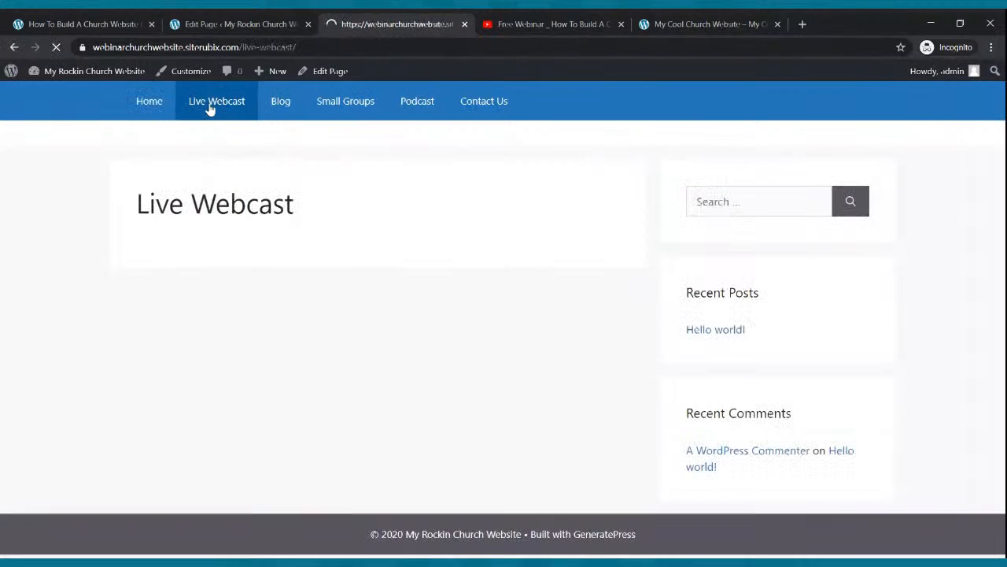
{"action": "left_click", "coordinate": [219, 48]}
{"action": "key", "text": "ctrl+c"}
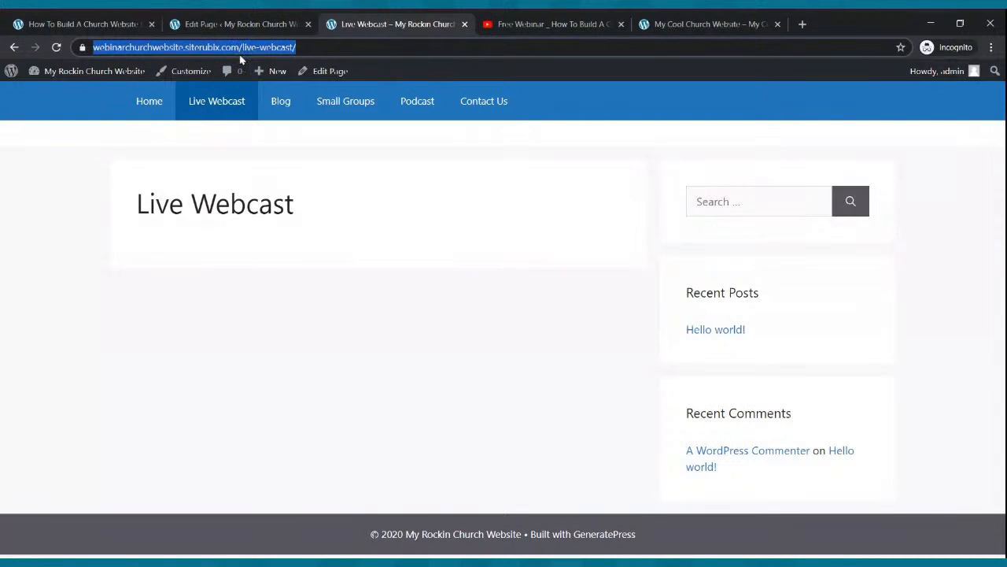
{"action": "left_click", "coordinate": [211, 25]}
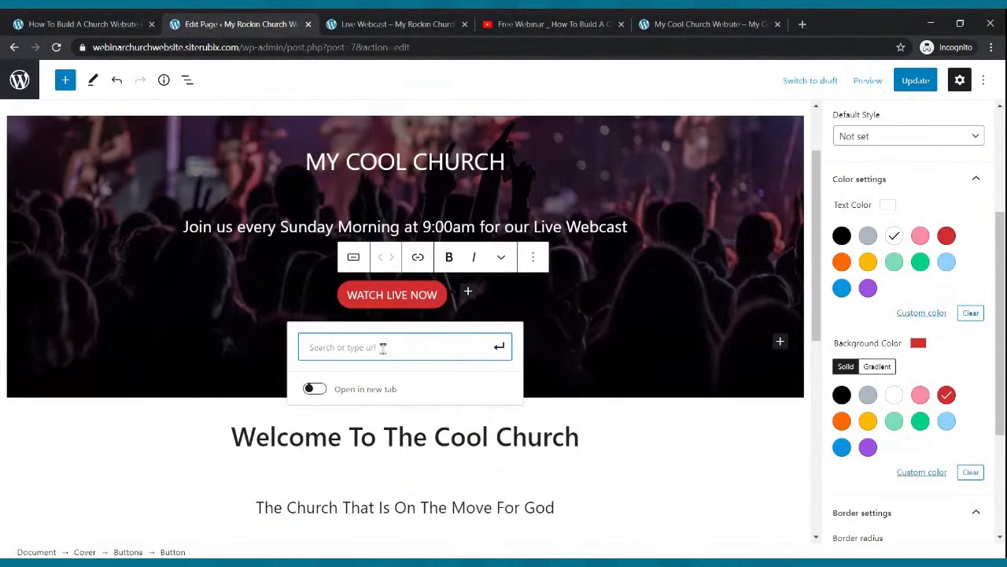
{"action": "key", "text": "ctrl+v"}
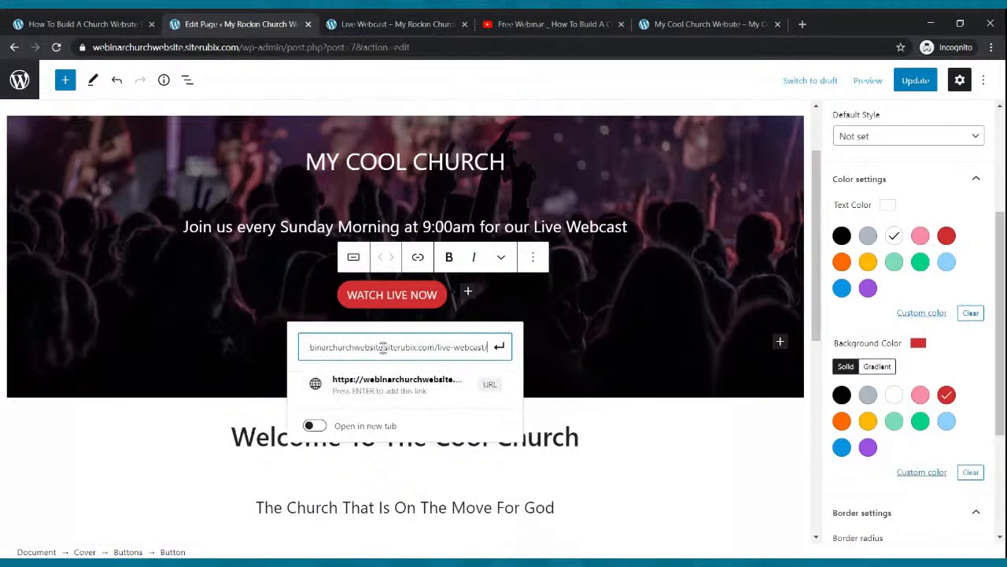
{"action": "left_click", "coordinate": [500, 349]}
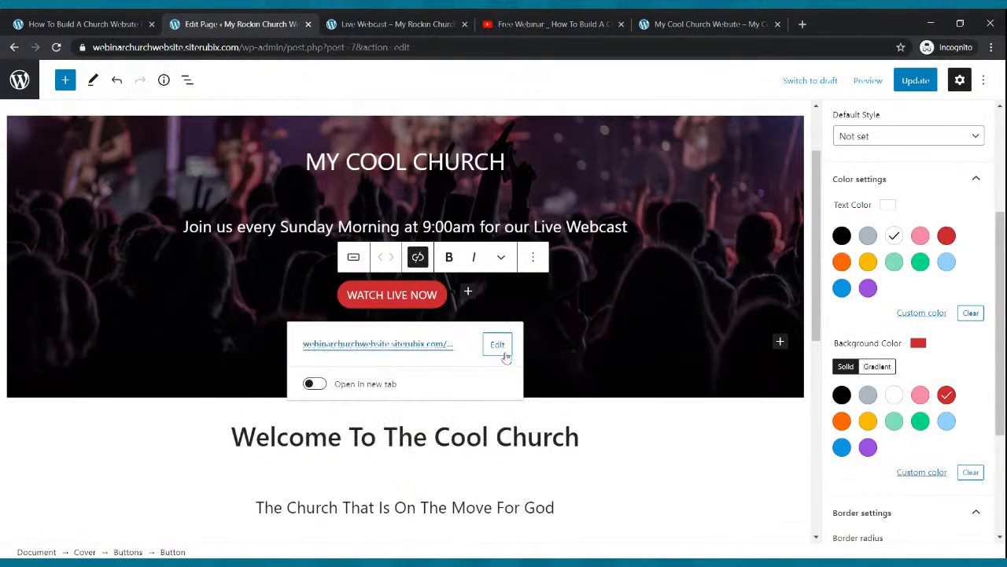
{"action": "left_click", "coordinate": [915, 81]}
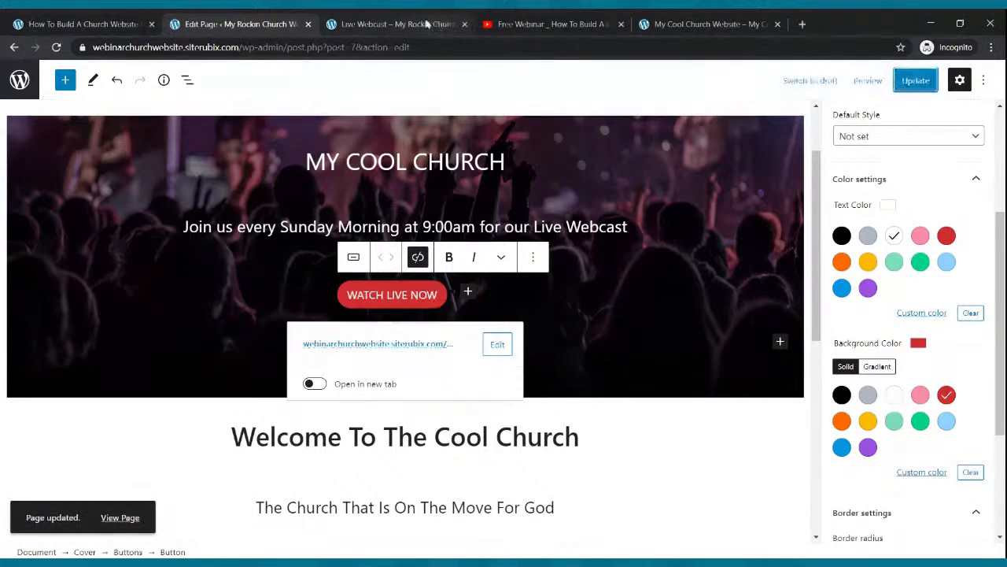
{"action": "left_click", "coordinate": [428, 25]}
Step: Test the WATCH LIVE NOW button on the live site, then go back to the home page
{"action": "mouse_move", "coordinate": [75, 72]}
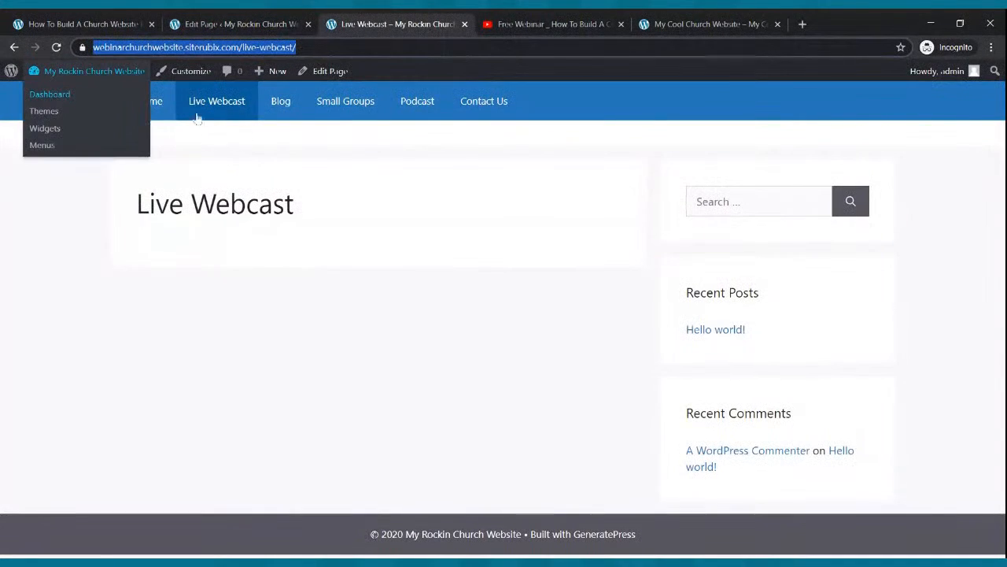
{"action": "left_click", "coordinate": [147, 101]}
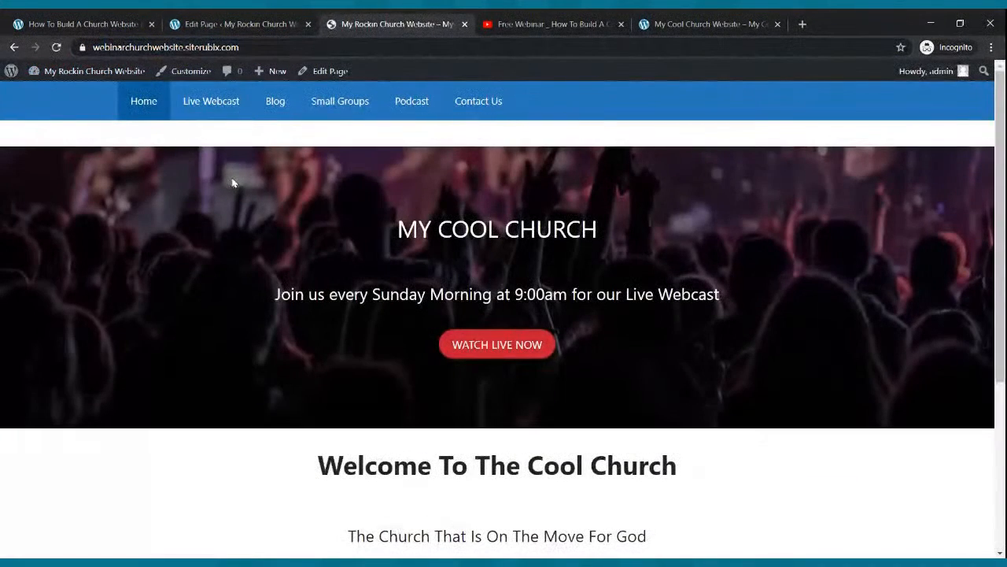
{"action": "left_click", "coordinate": [480, 346]}
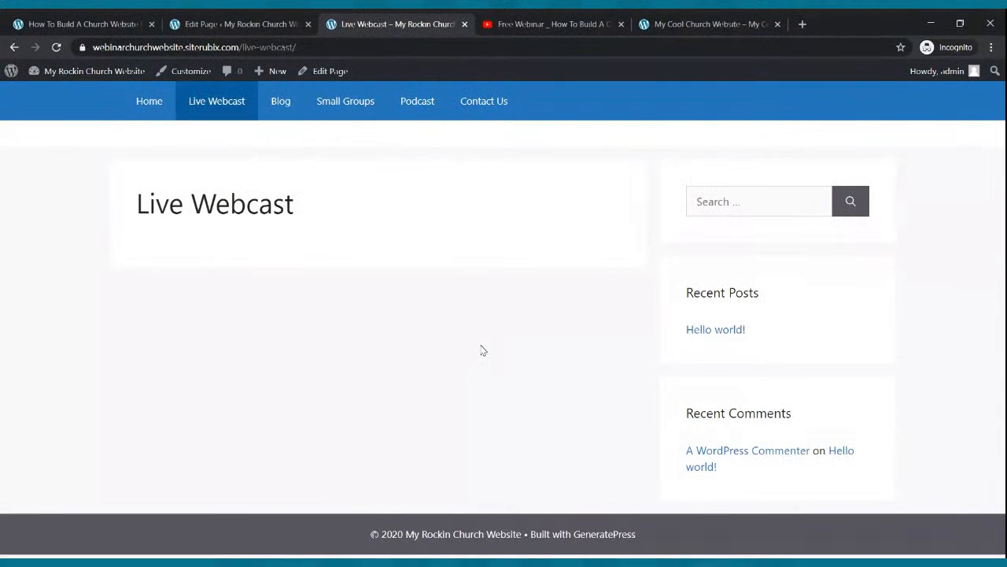
{"action": "left_click", "coordinate": [145, 113]}
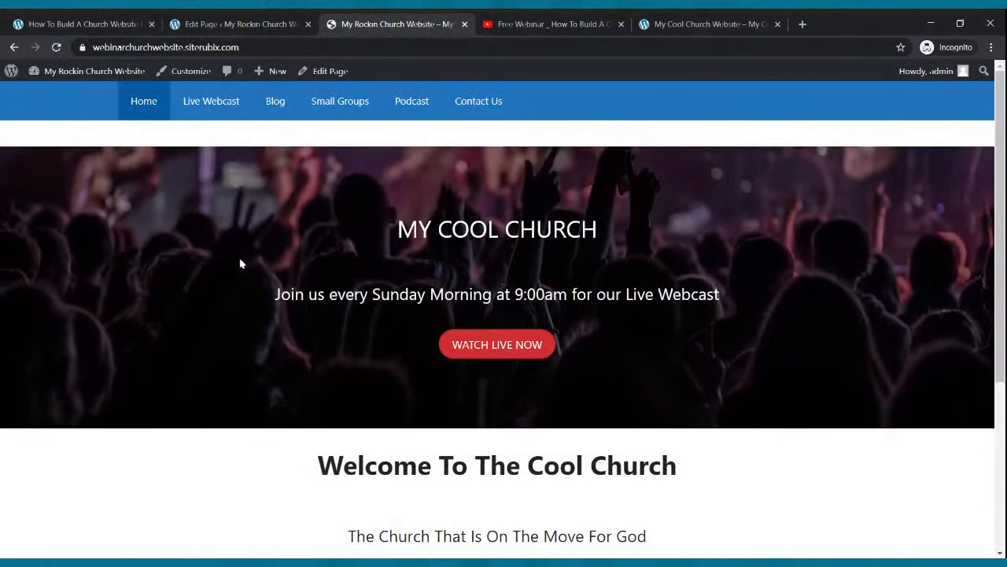
{"action": "scroll", "coordinate": [239, 260], "scroll_direction": "down", "scroll_amount": 3}
{"action": "scroll", "coordinate": [240, 263], "scroll_direction": "up", "scroll_amount": 4}
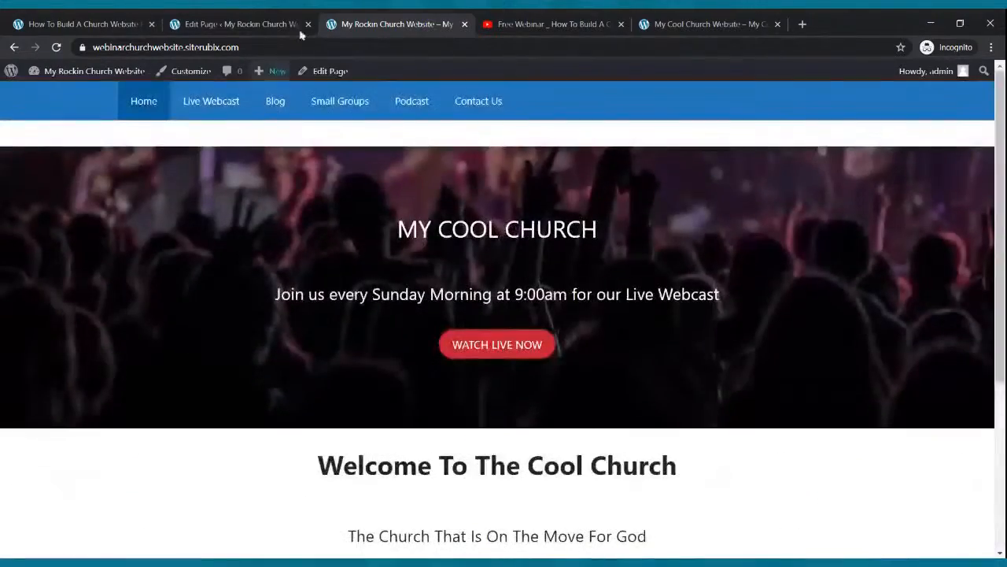
Step: Review the example church site, then return to the editor's Live Webcast, Small Groups and Church Podcast columns
{"action": "left_click", "coordinate": [682, 24]}
{"action": "scroll", "coordinate": [603, 367], "scroll_direction": "down", "scroll_amount": 10}
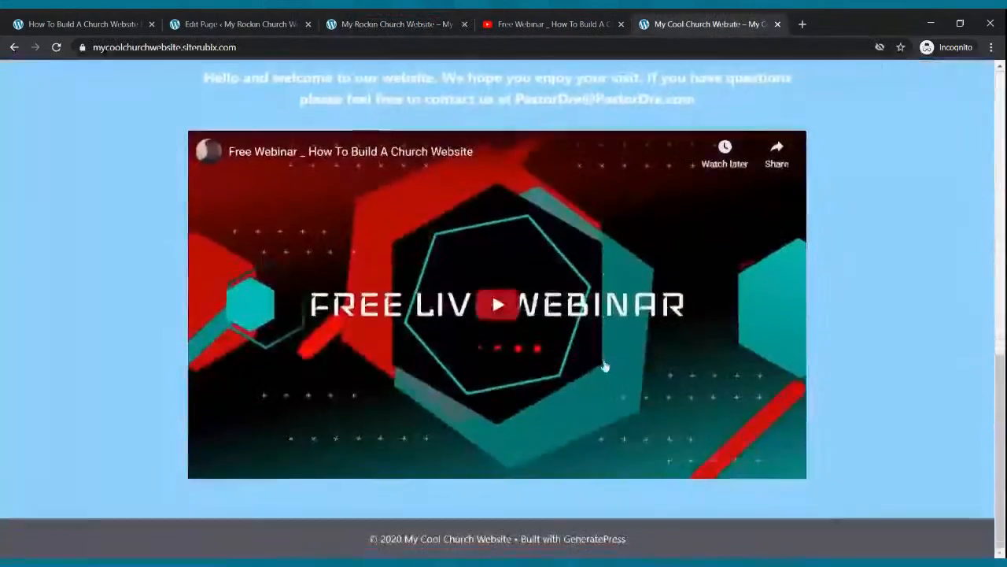
{"action": "scroll", "coordinate": [593, 390], "scroll_direction": "up", "scroll_amount": 10}
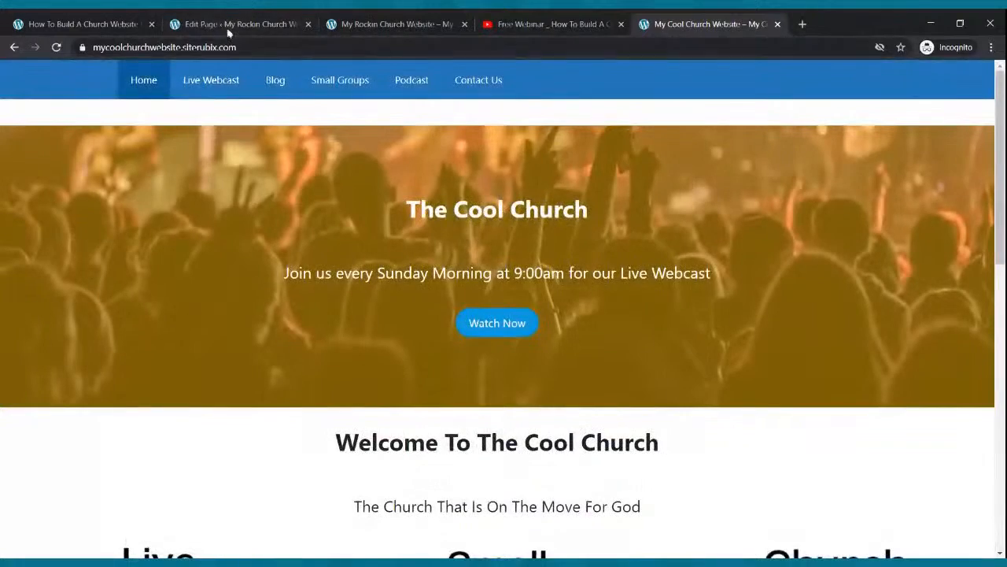
{"action": "left_click", "coordinate": [236, 24]}
{"action": "scroll", "coordinate": [451, 212], "scroll_direction": "down", "scroll_amount": 5}
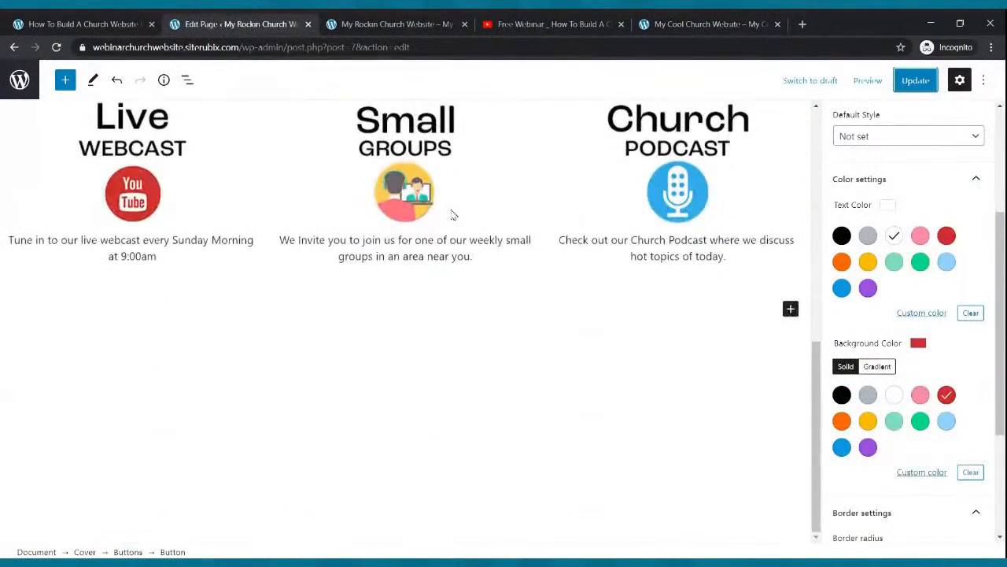
Step: Insert a green Cover block below the three homepage columns, found by searching 'COVER'
{"action": "left_click", "coordinate": [790, 309]}
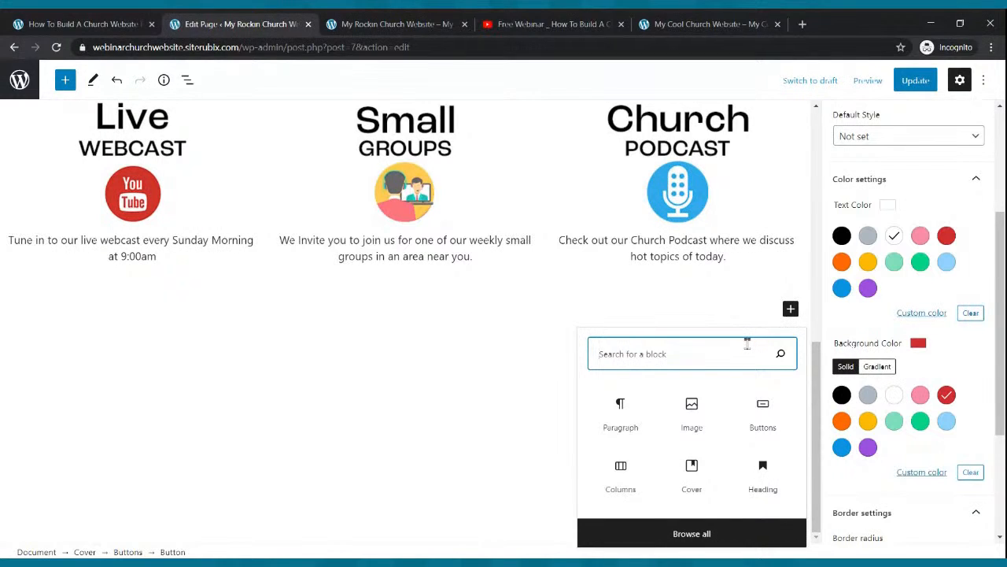
{"action": "type", "text": "COVE"}
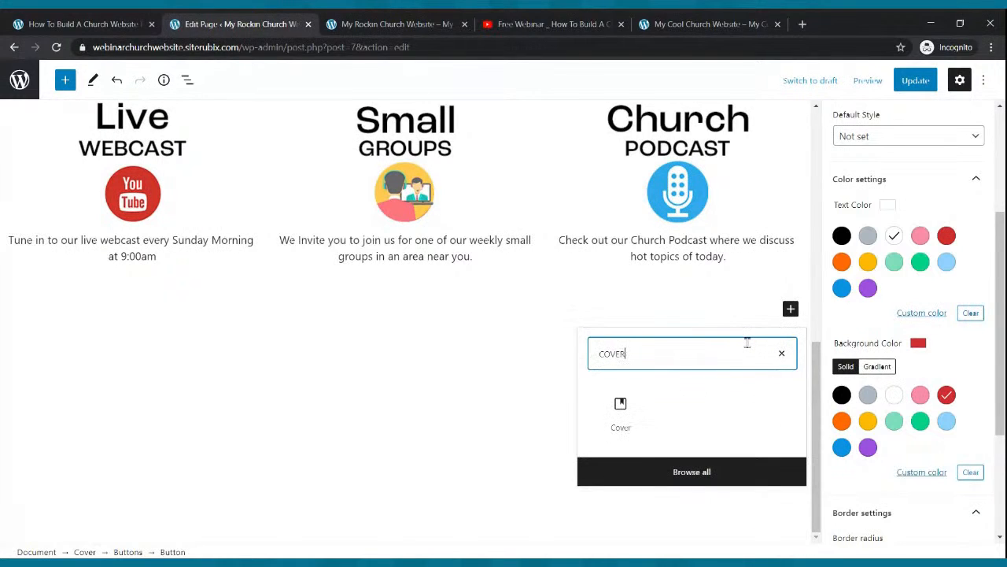
{"action": "type", "text": "R"}
{"action": "left_click", "coordinate": [600, 415]}
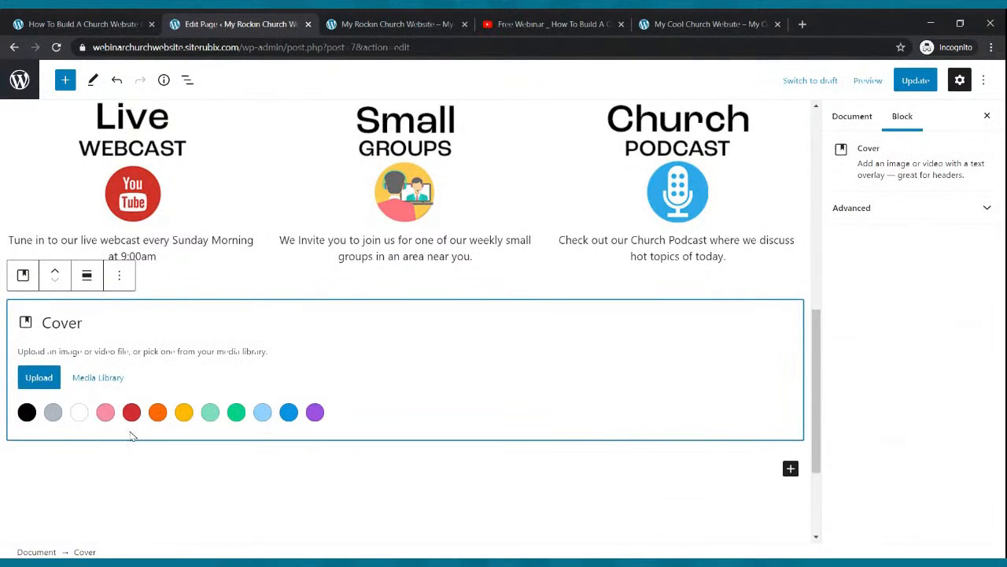
{"action": "left_click", "coordinate": [237, 413]}
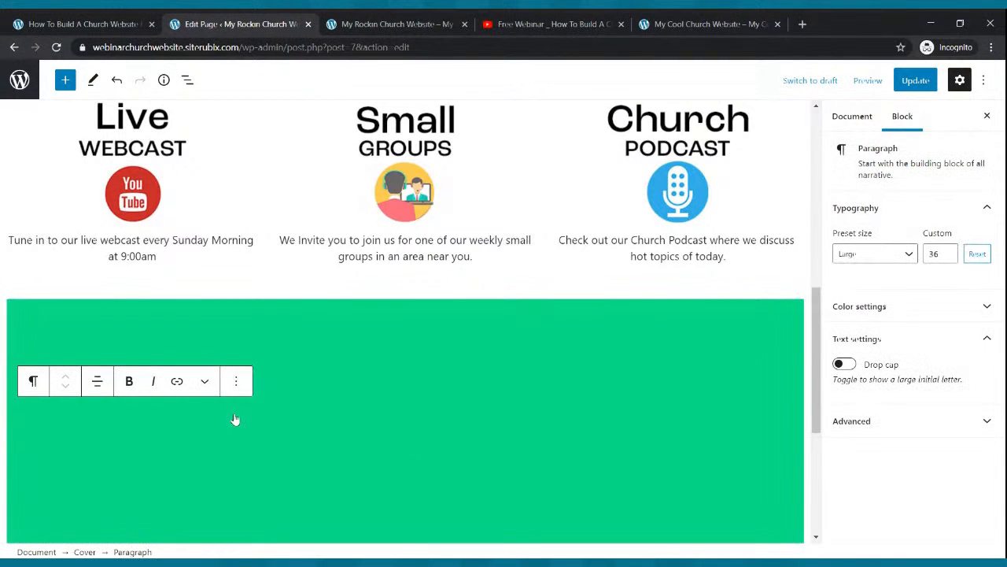
{"action": "scroll", "coordinate": [235, 419], "scroll_direction": "up", "scroll_amount": 7}
{"action": "scroll", "coordinate": [235, 393], "scroll_direction": "down", "scroll_amount": 10}
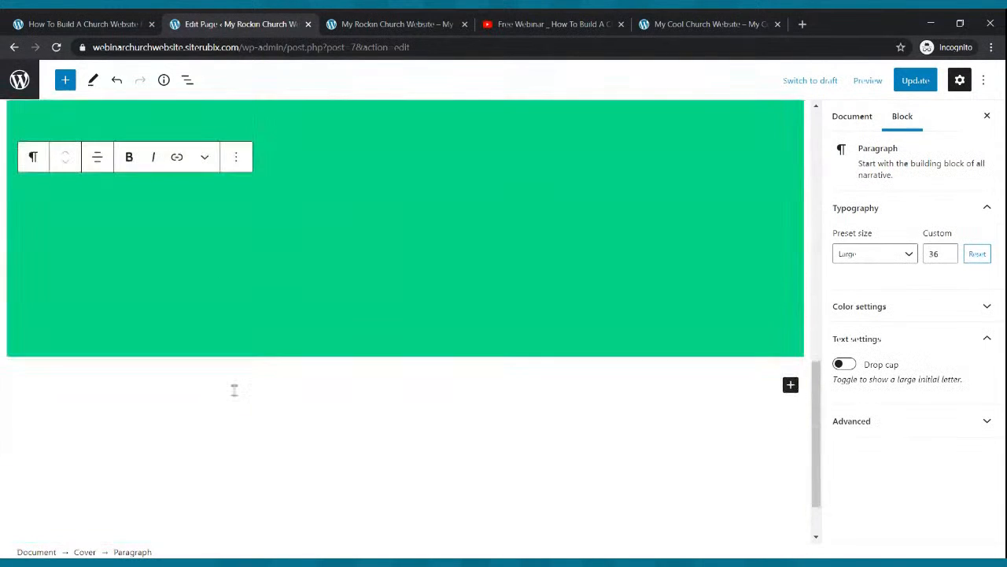
{"action": "scroll", "coordinate": [160, 198], "scroll_direction": "up", "scroll_amount": 2}
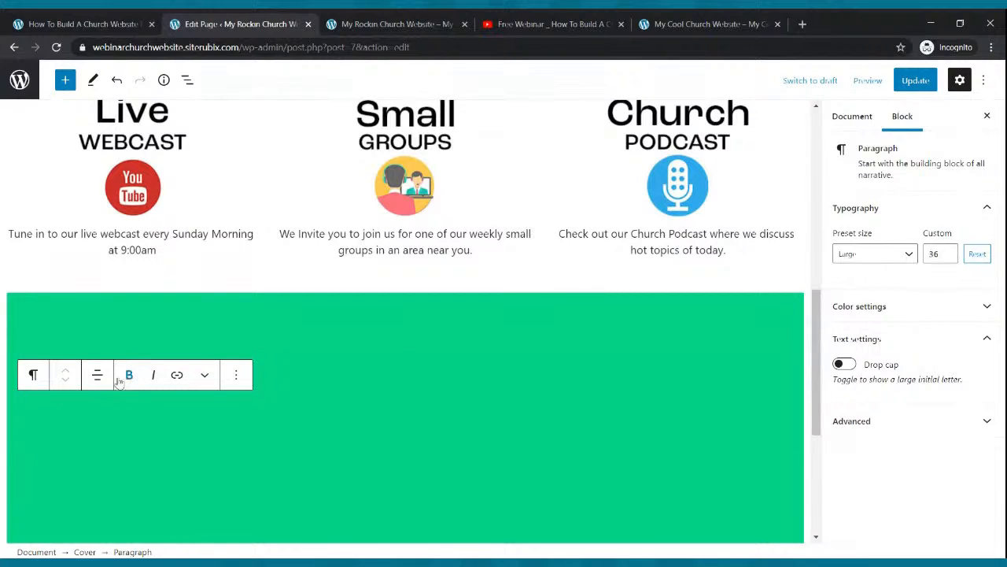
Step: Check the cover's background image options, then delete the green cover block
{"action": "left_click", "coordinate": [184, 353]}
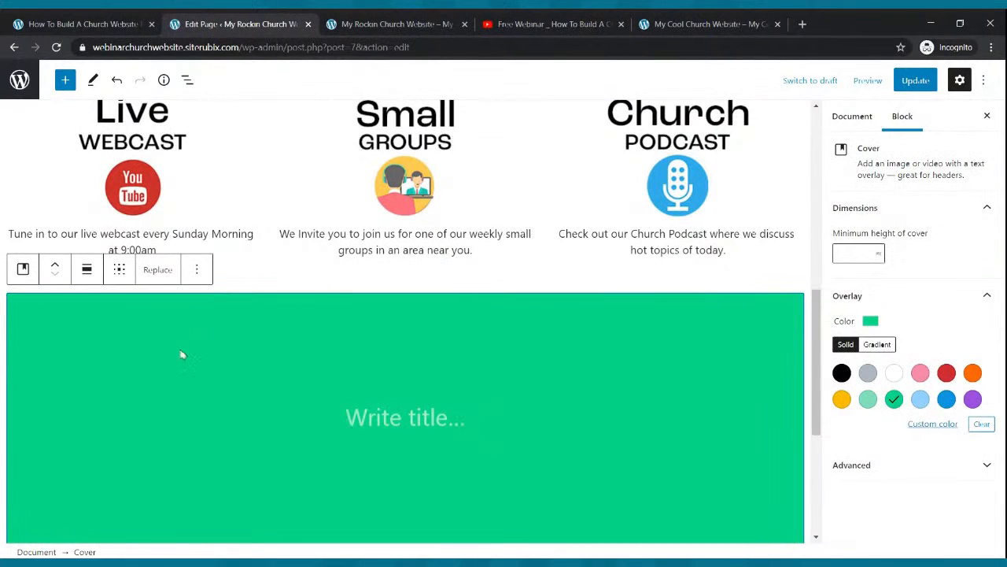
{"action": "left_click", "coordinate": [158, 272]}
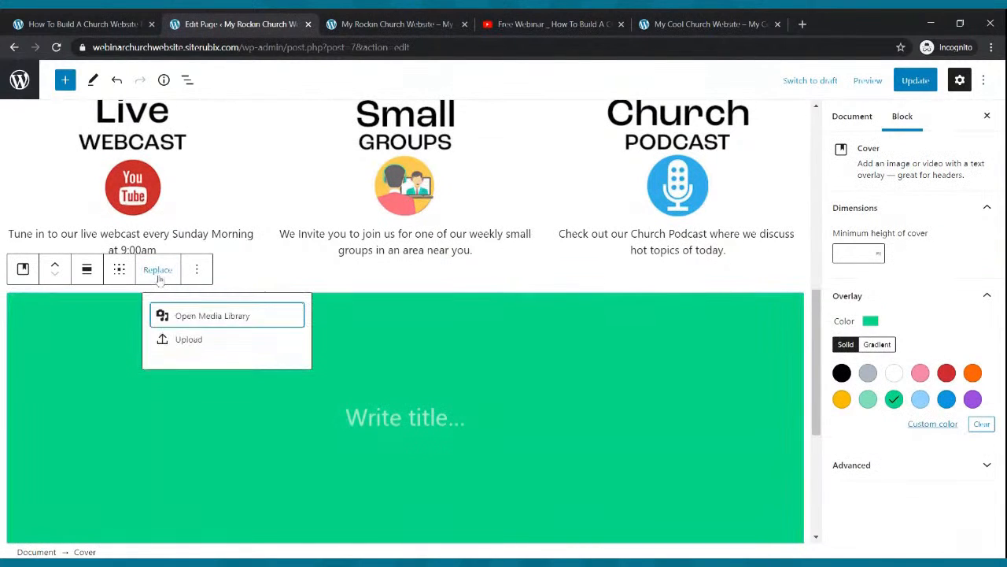
{"action": "left_click", "coordinate": [429, 330]}
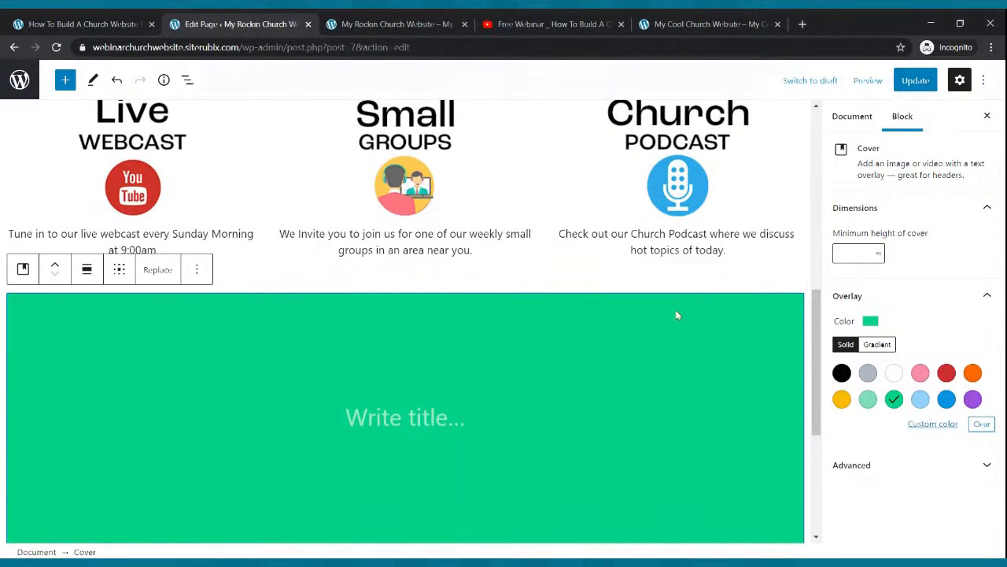
{"action": "left_click", "coordinate": [197, 269]}
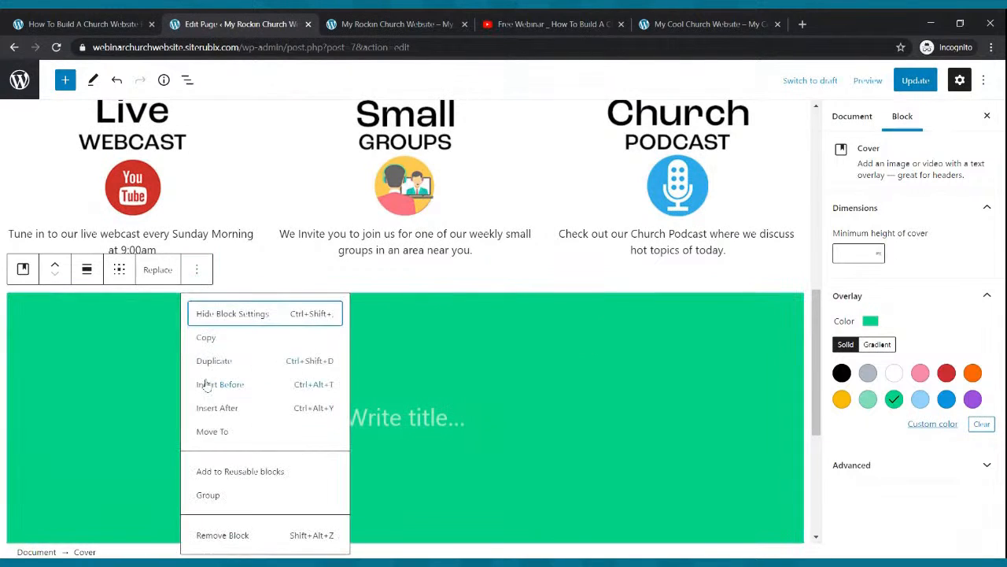
{"action": "left_click", "coordinate": [223, 535]}
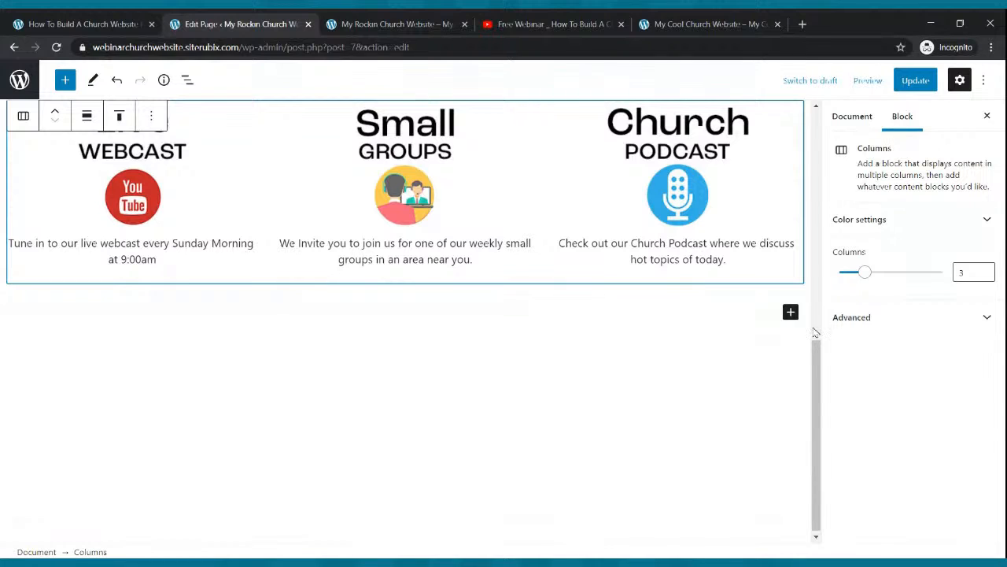
Step: Insert a new grey Cover block below the three columns
{"action": "left_click", "coordinate": [791, 312]}
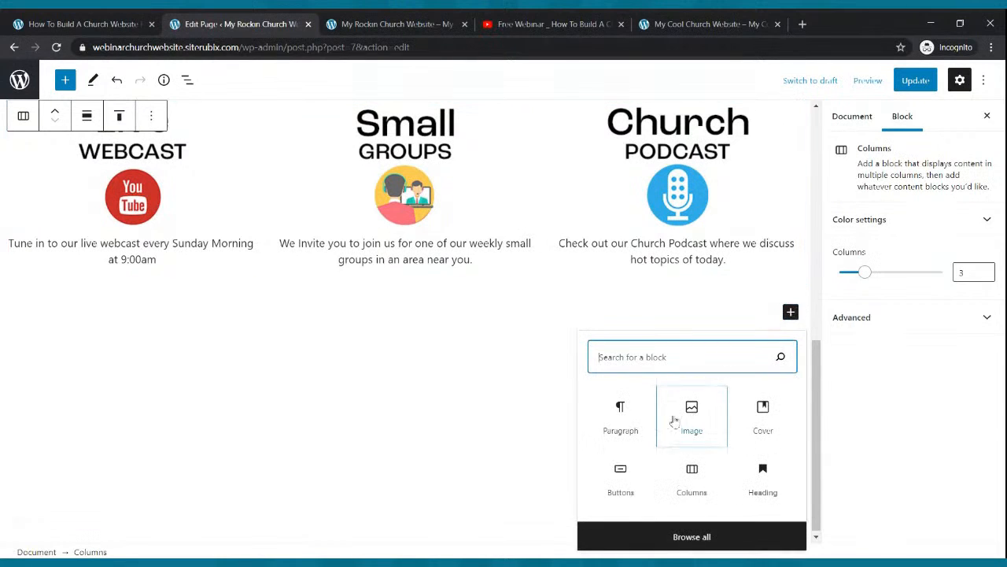
{"action": "left_click", "coordinate": [754, 411]}
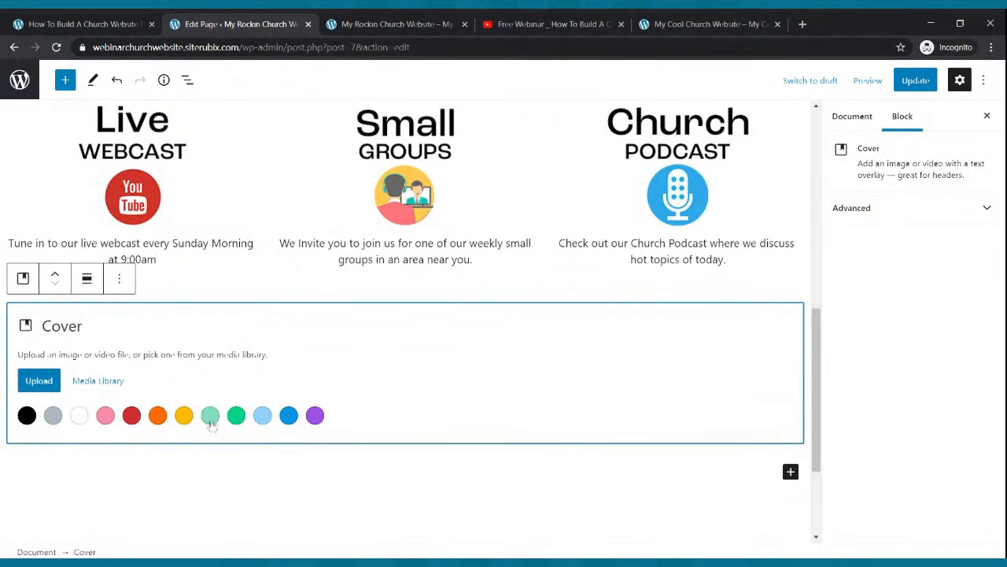
{"action": "left_click", "coordinate": [53, 414]}
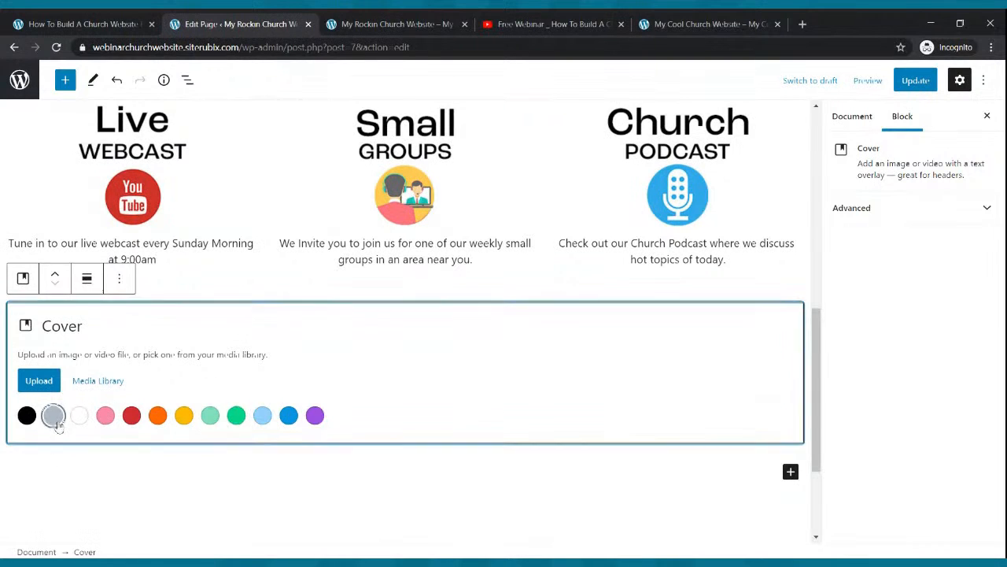
{"action": "scroll", "coordinate": [213, 378], "scroll_direction": "up", "scroll_amount": 6}
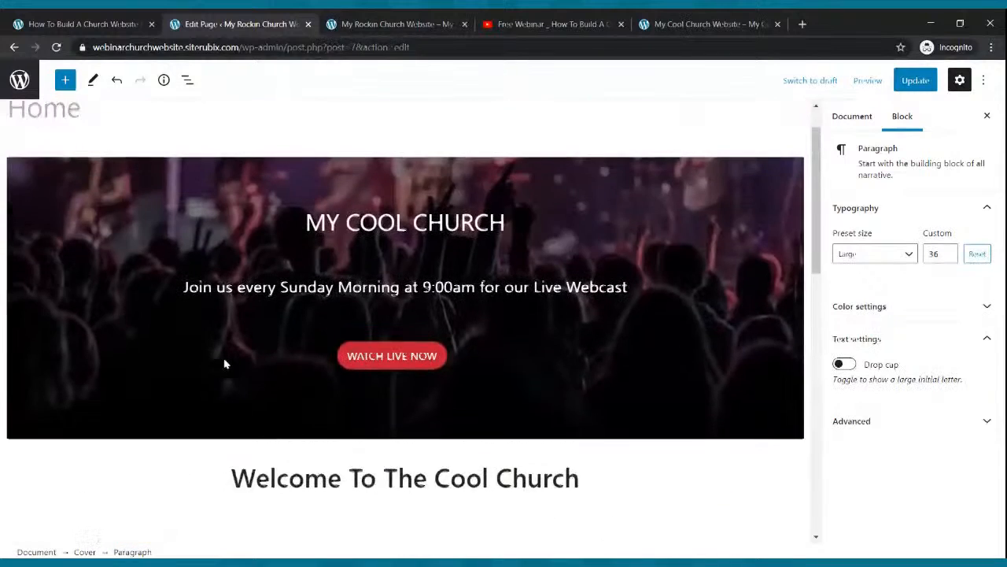
{"action": "scroll", "coordinate": [226, 364], "scroll_direction": "down", "scroll_amount": 6}
{"action": "scroll", "coordinate": [228, 326], "scroll_direction": "up", "scroll_amount": 1}
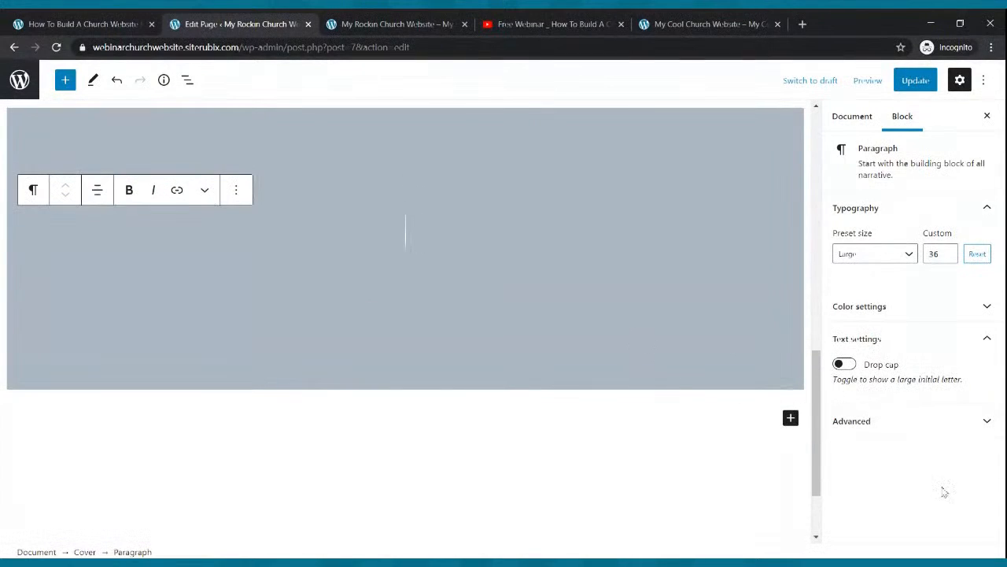
Step: Remove the empty title paragraph from the grey cover block
{"action": "left_click", "coordinate": [935, 425]}
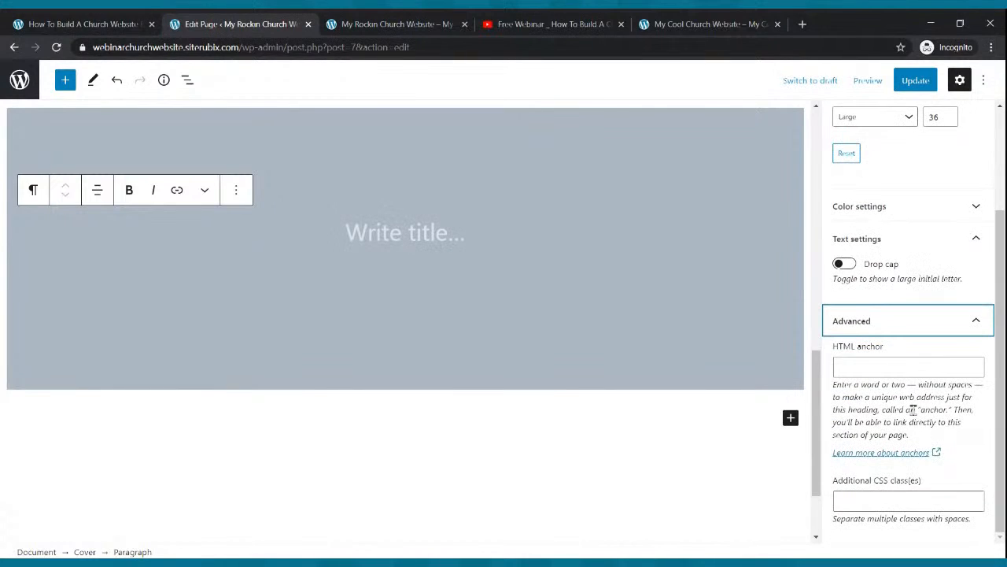
{"action": "scroll", "coordinate": [911, 406], "scroll_direction": "up", "scroll_amount": 3}
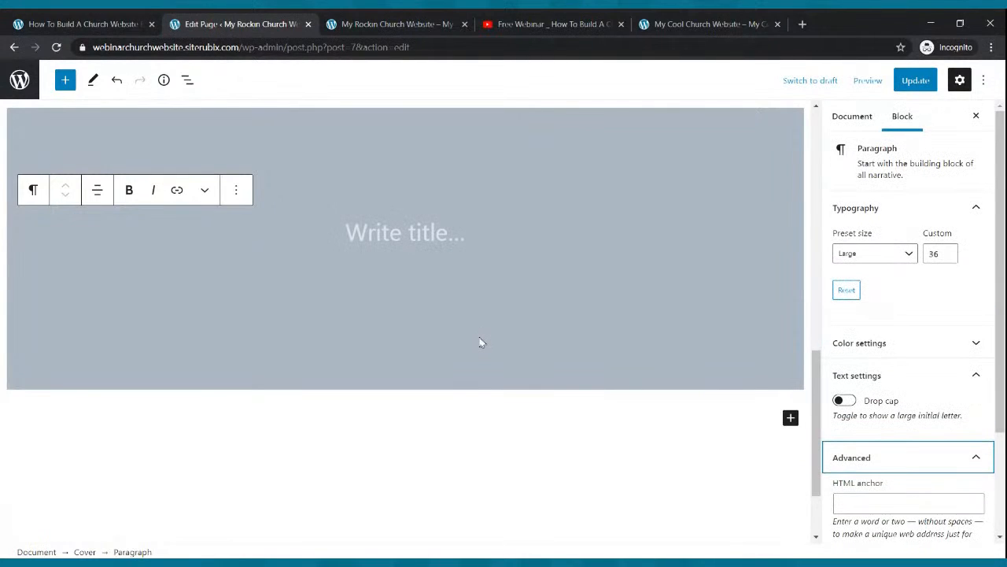
{"action": "scroll", "coordinate": [481, 341], "scroll_direction": "up", "scroll_amount": 4}
{"action": "scroll", "coordinate": [490, 391], "scroll_direction": "down", "scroll_amount": 4}
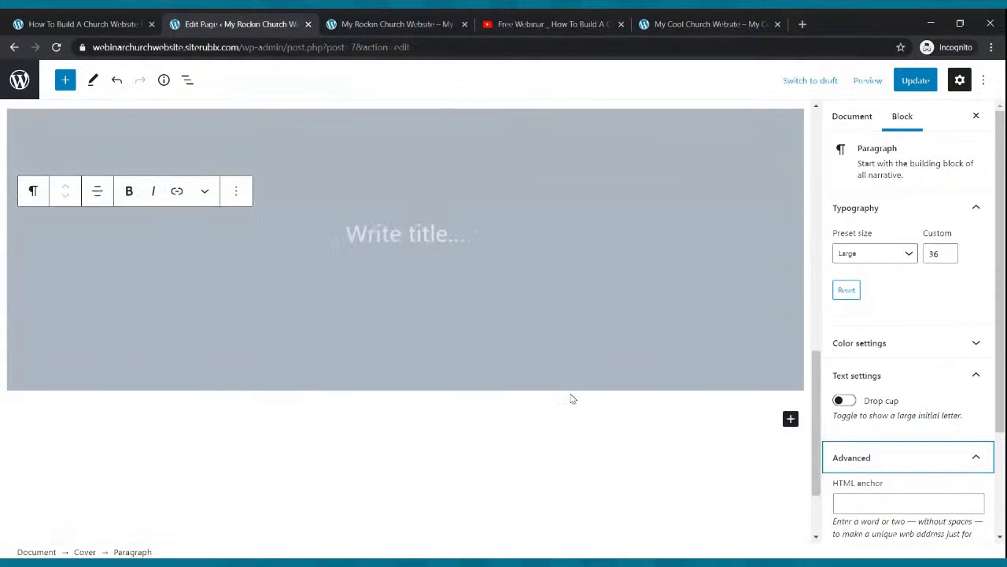
{"action": "scroll", "coordinate": [724, 314], "scroll_direction": "up", "scroll_amount": 2}
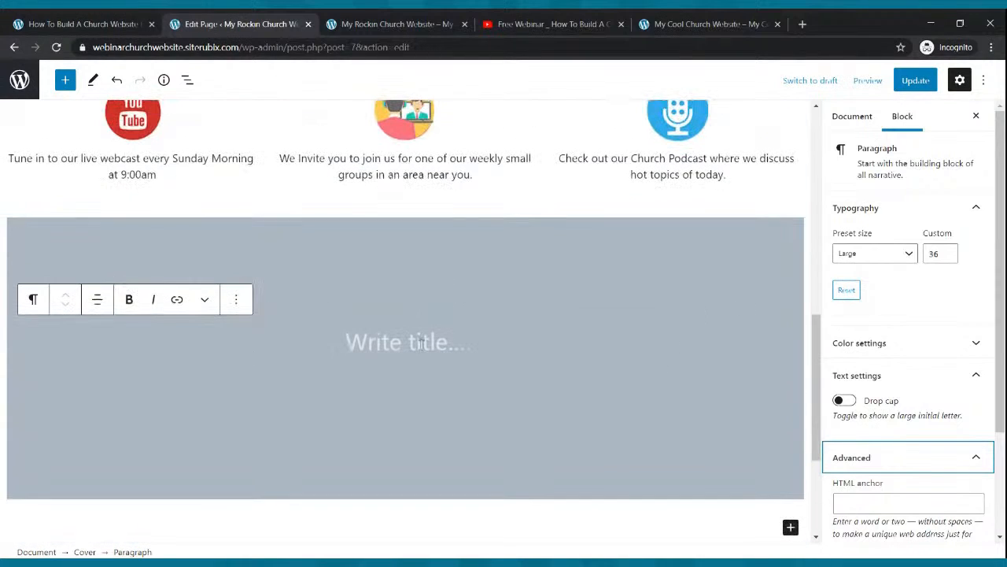
{"action": "left_click", "coordinate": [236, 299]}
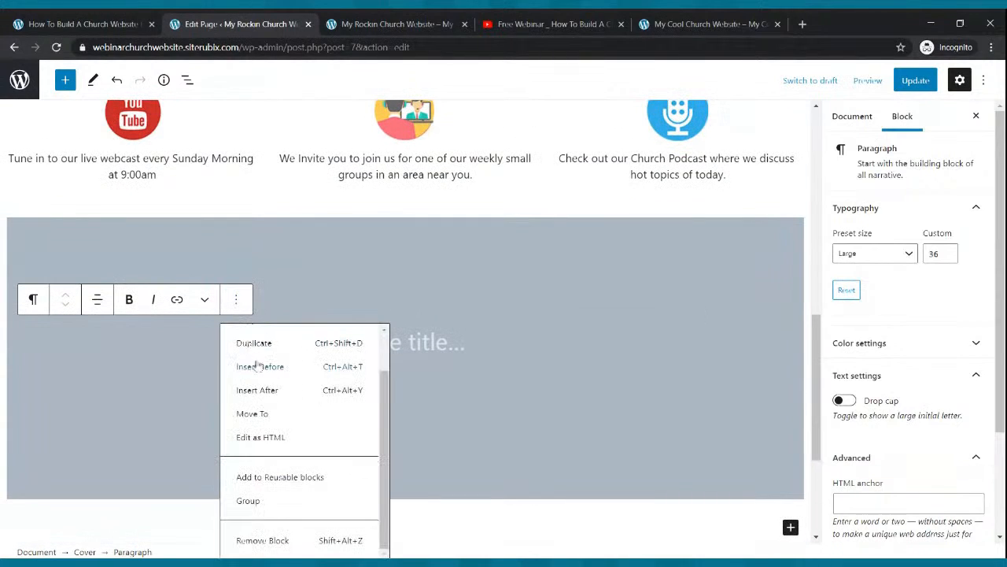
{"action": "left_click", "coordinate": [275, 542]}
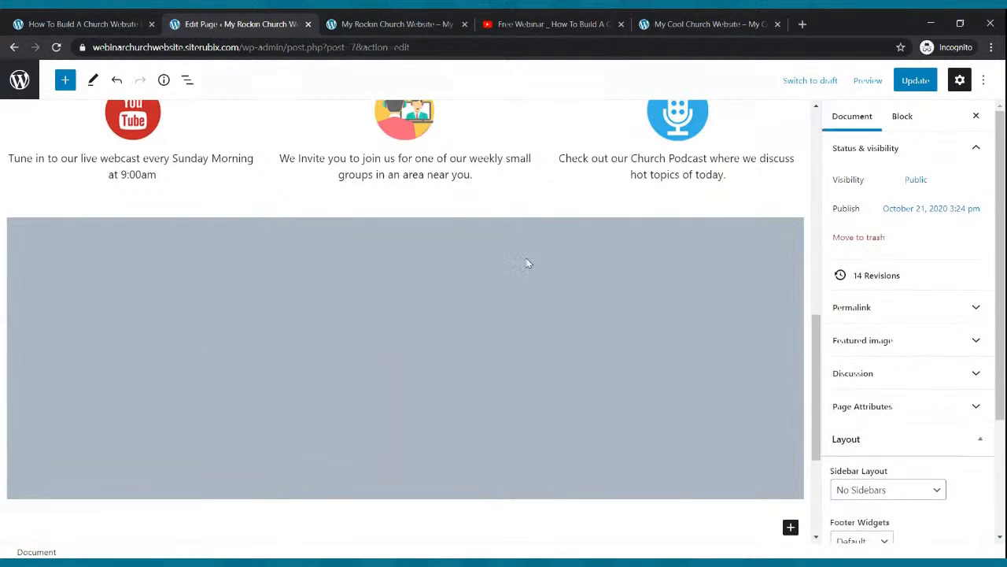
{"action": "left_click", "coordinate": [559, 276]}
Step: Replace the grey cover with a new orange Cover block below the columns
{"action": "left_click", "coordinate": [197, 193]}
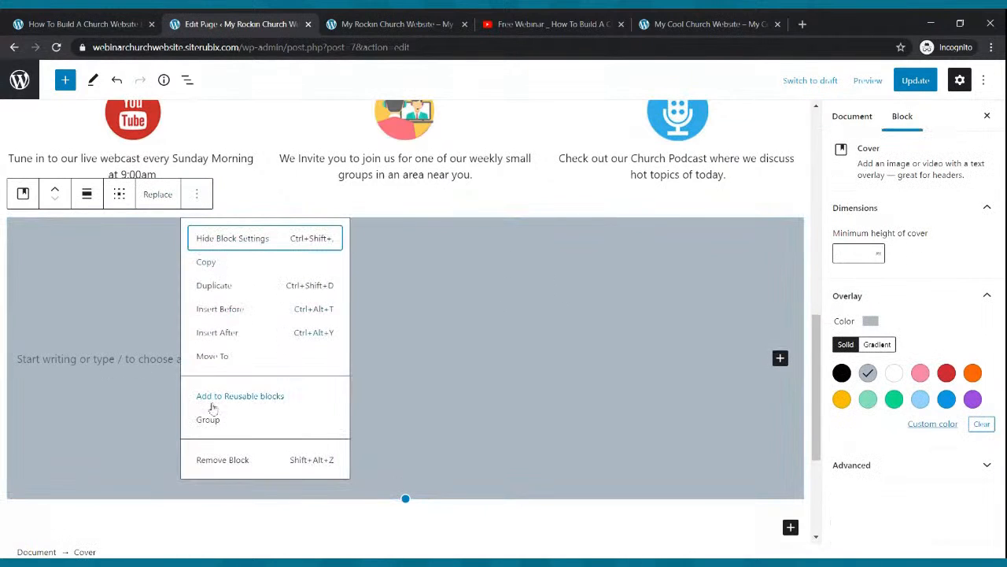
{"action": "left_click", "coordinate": [214, 464]}
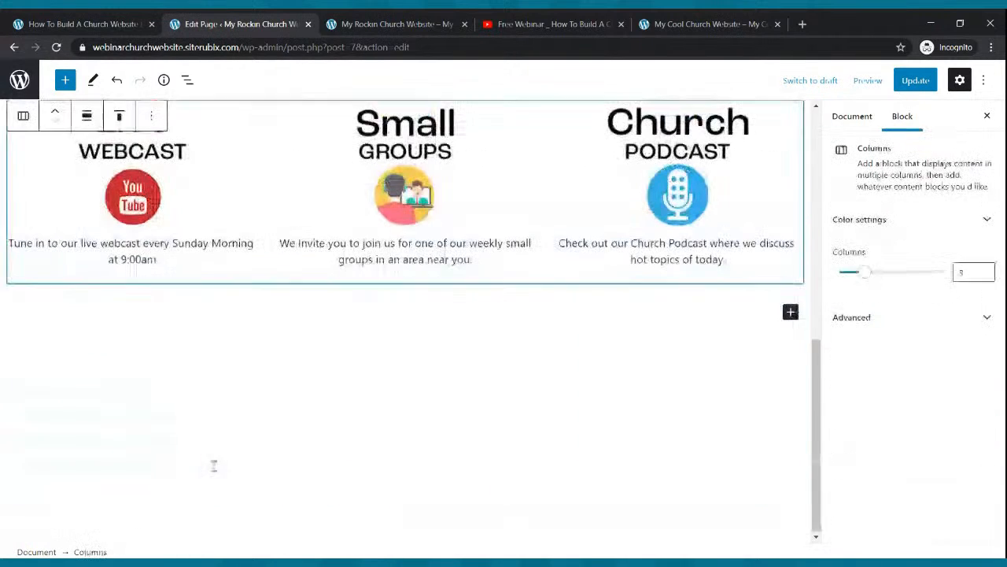
{"action": "left_click", "coordinate": [791, 313]}
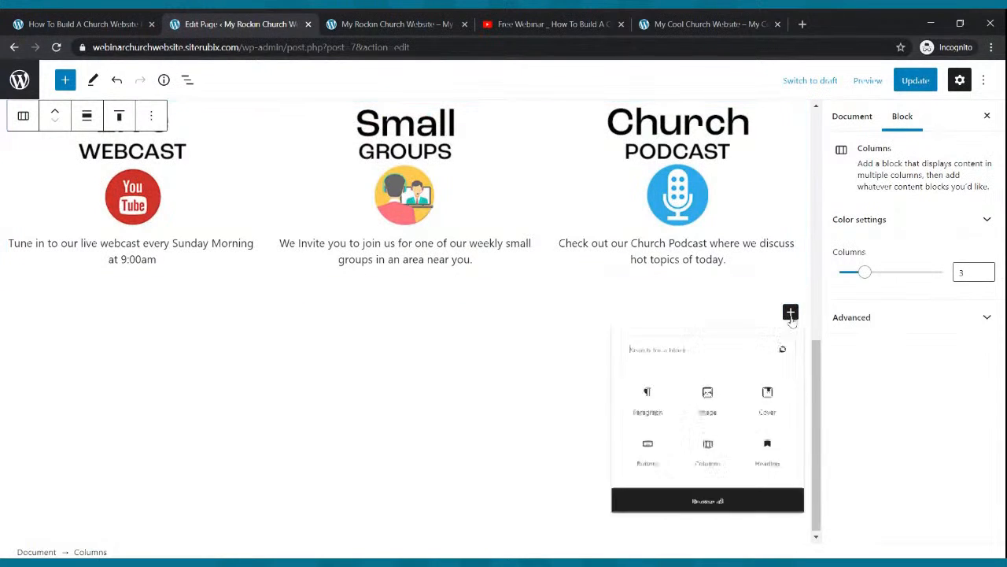
{"action": "left_click", "coordinate": [775, 410]}
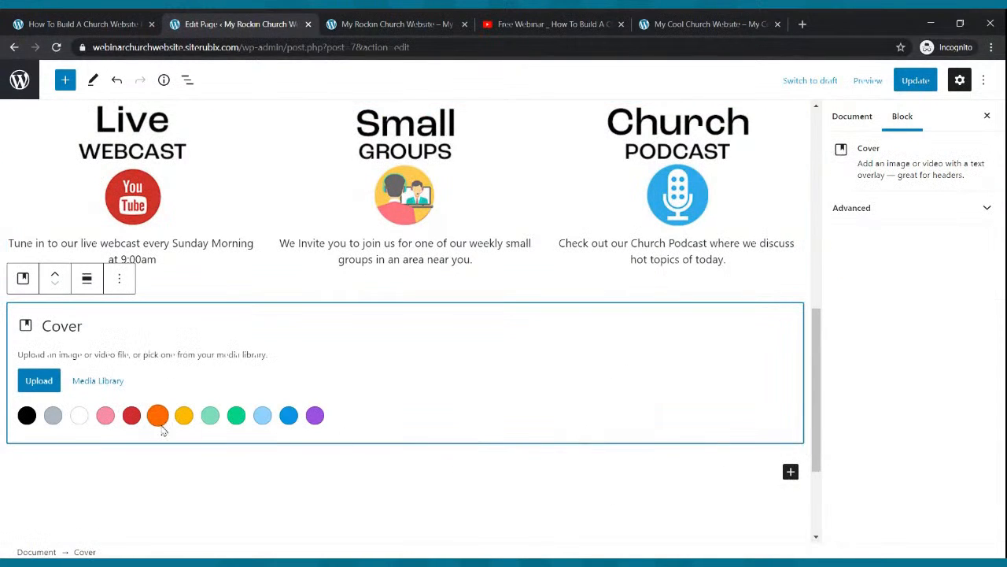
{"action": "scroll", "coordinate": [202, 360], "scroll_direction": "up", "scroll_amount": 7}
{"action": "scroll", "coordinate": [211, 358], "scroll_direction": "down", "scroll_amount": 1}
{"action": "scroll", "coordinate": [209, 363], "scroll_direction": "down", "scroll_amount": 4}
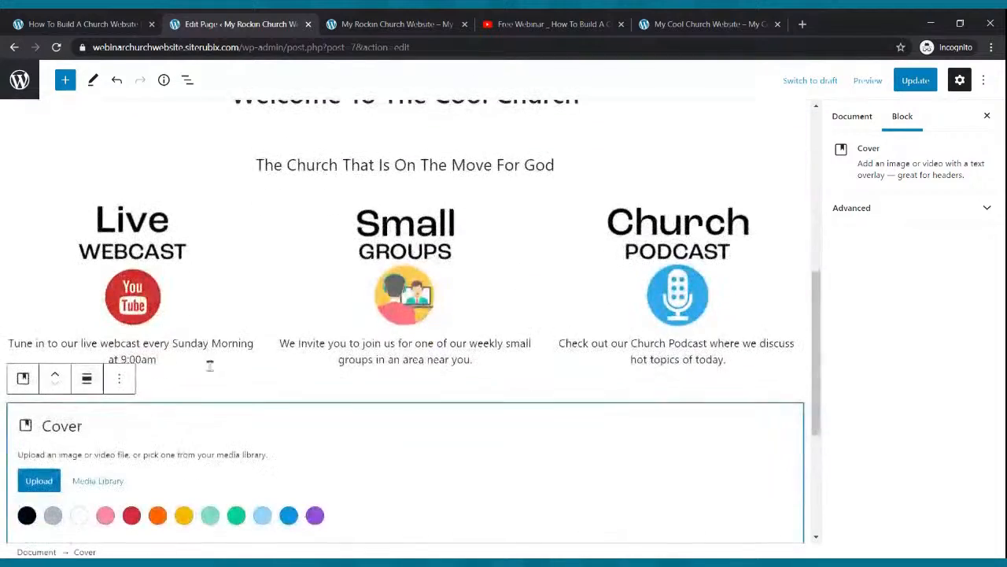
{"action": "scroll", "coordinate": [203, 407], "scroll_direction": "down", "scroll_amount": 1}
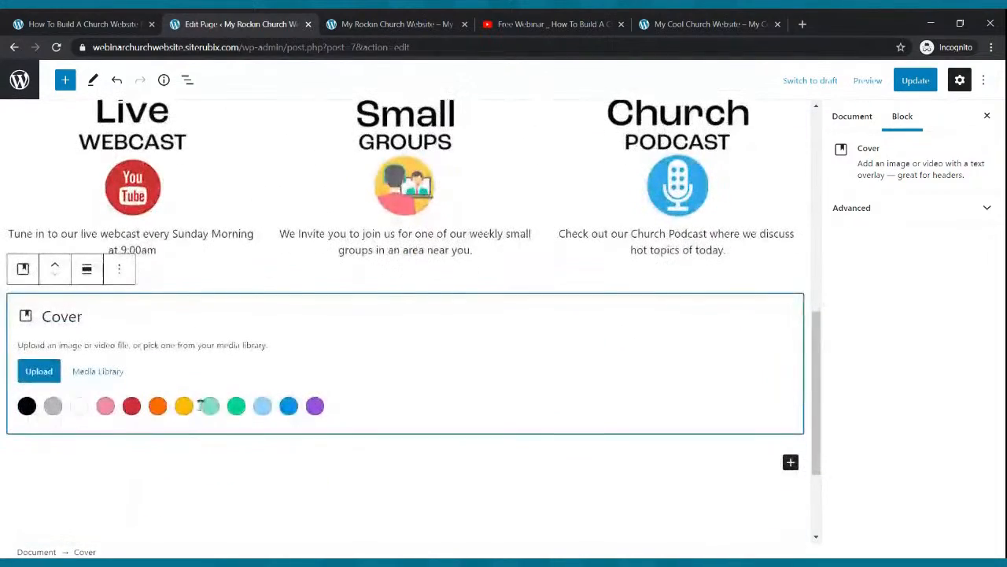
{"action": "left_click", "coordinate": [157, 406]}
Step: Save the page with the orange cover using Update
{"action": "scroll", "coordinate": [180, 386], "scroll_direction": "up", "scroll_amount": 2}
{"action": "scroll", "coordinate": [183, 384], "scroll_direction": "up", "scroll_amount": 4}
{"action": "scroll", "coordinate": [187, 383], "scroll_direction": "down", "scroll_amount": 5}
{"action": "scroll", "coordinate": [186, 384], "scroll_direction": "down", "scroll_amount": 1}
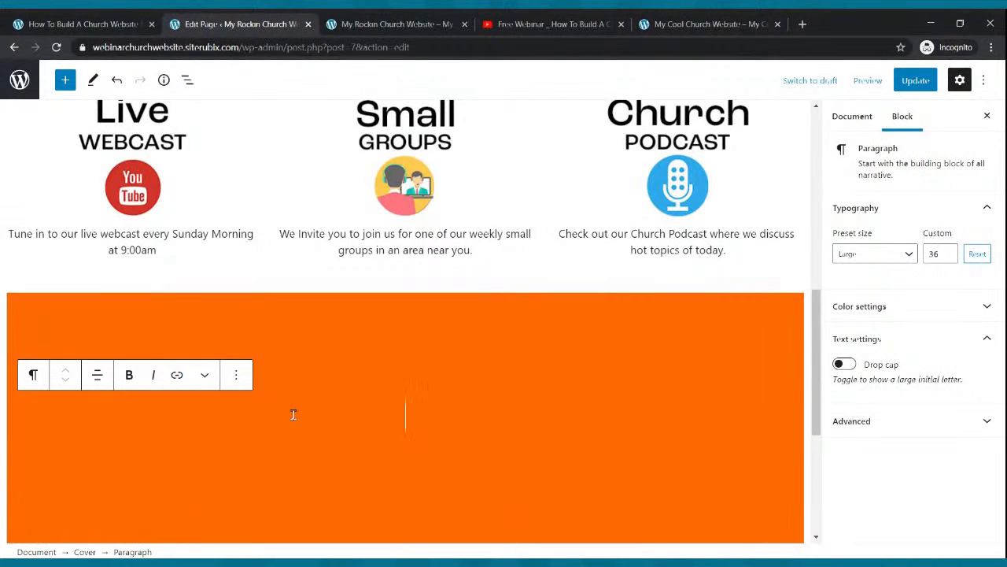
{"action": "left_click", "coordinate": [913, 80]}
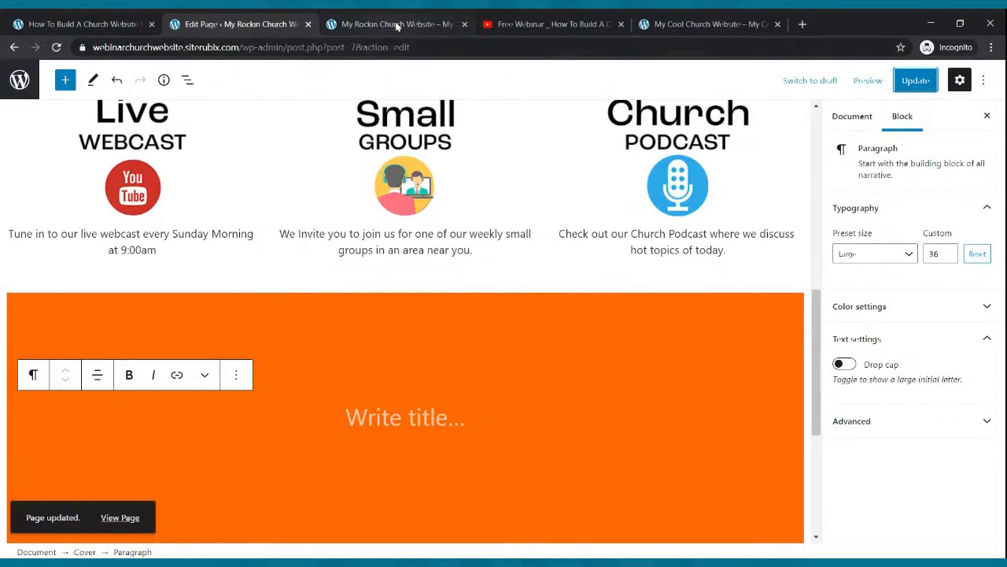
{"action": "left_click", "coordinate": [398, 26]}
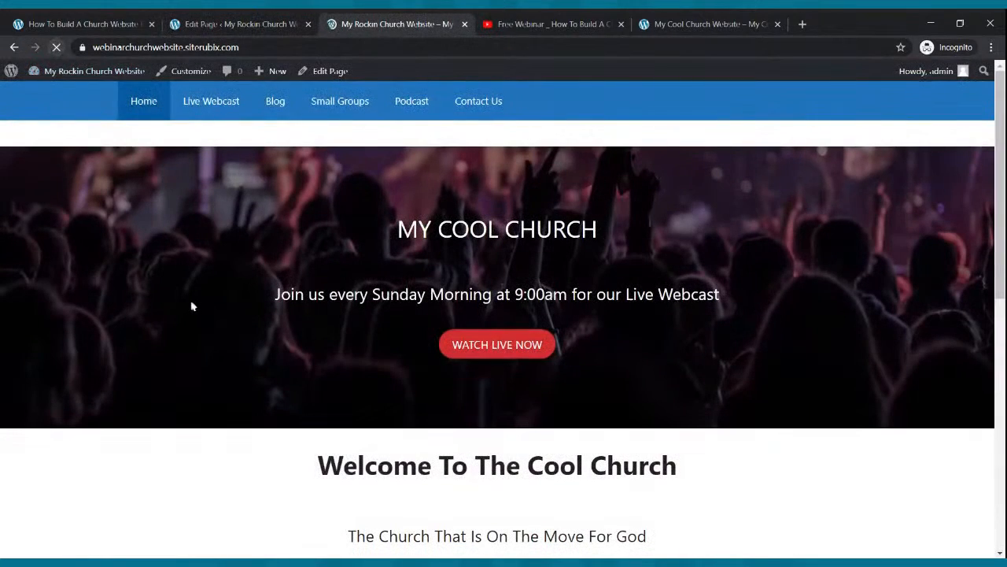
Step: Check the orange band beneath the three columns on the live homepage, then return to the editor
{"action": "scroll", "coordinate": [196, 299], "scroll_direction": "down", "scroll_amount": 1}
{"action": "scroll", "coordinate": [196, 299], "scroll_direction": "down", "scroll_amount": 6}
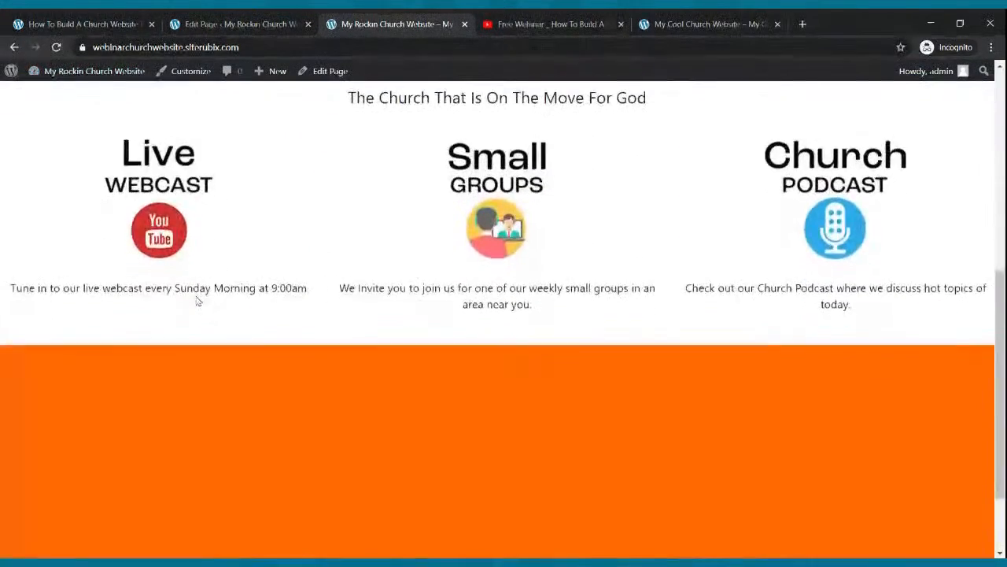
{"action": "scroll", "coordinate": [197, 299], "scroll_direction": "up", "scroll_amount": 7}
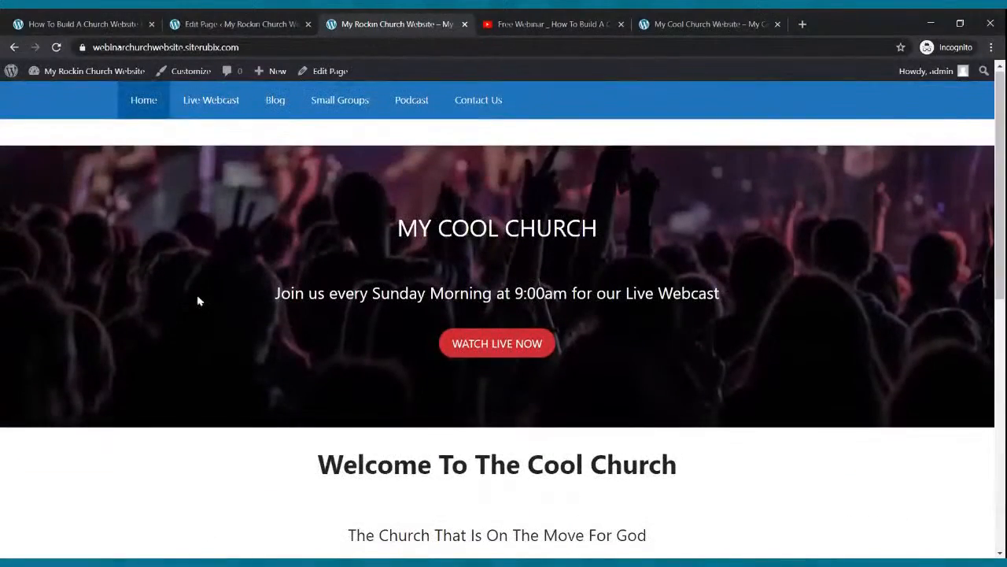
{"action": "scroll", "coordinate": [199, 300], "scroll_direction": "down", "scroll_amount": 6}
{"action": "scroll", "coordinate": [198, 300], "scroll_direction": "up", "scroll_amount": 3}
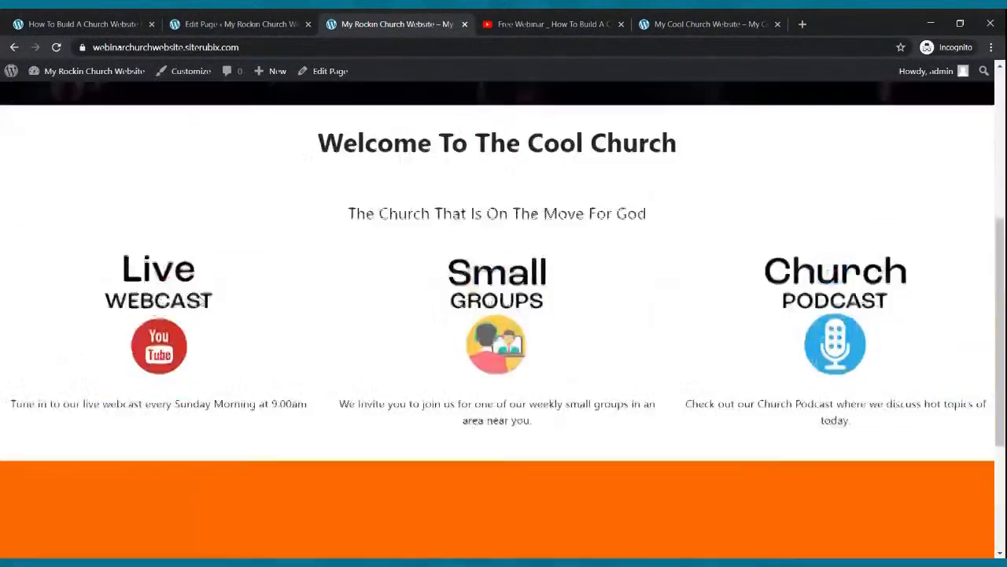
{"action": "scroll", "coordinate": [198, 298], "scroll_direction": "up", "scroll_amount": 5}
{"action": "left_click", "coordinate": [214, 25]}
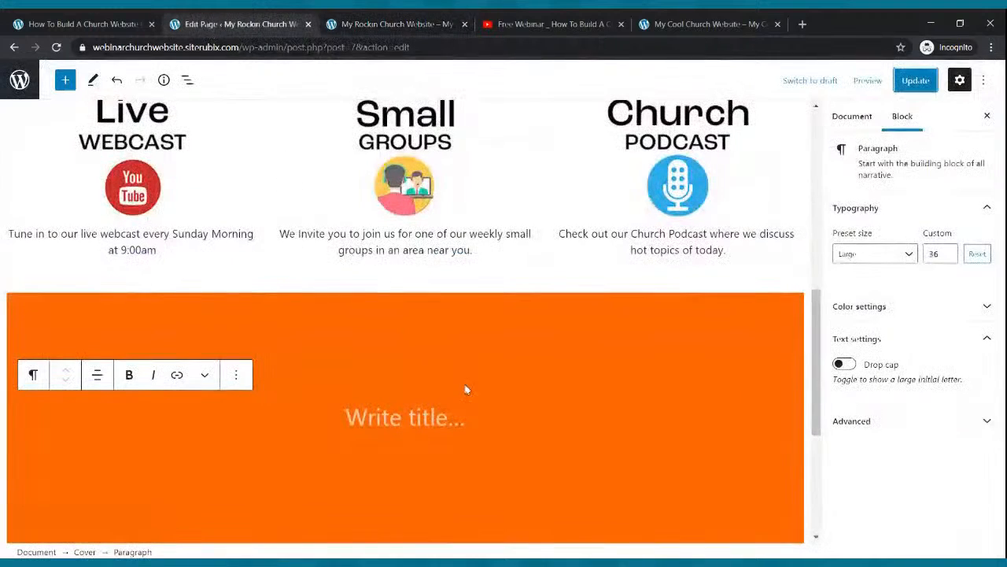
Step: Replace the orange cover with a new grey Cover block below the columns
{"action": "left_click", "coordinate": [226, 313]}
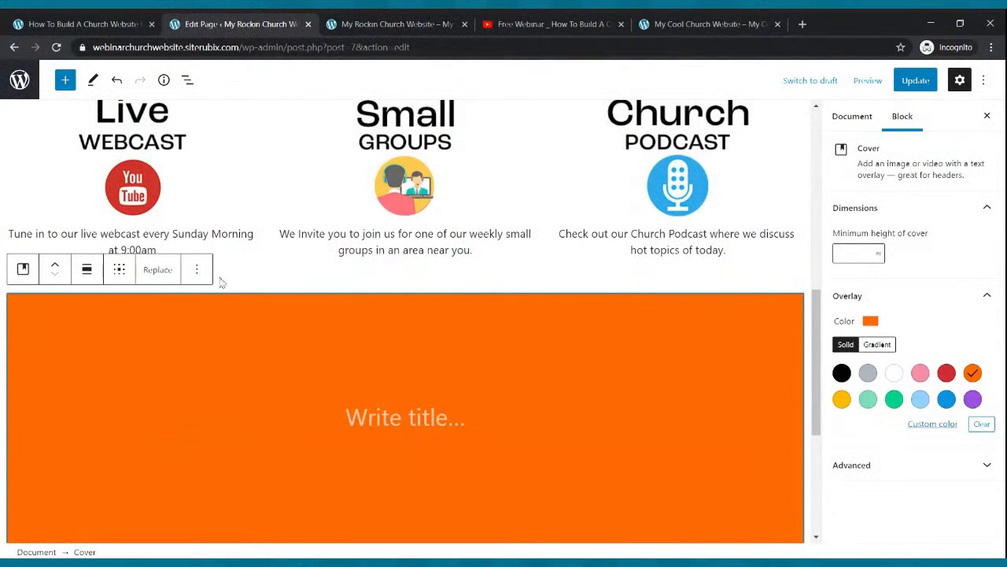
{"action": "left_click", "coordinate": [167, 271]}
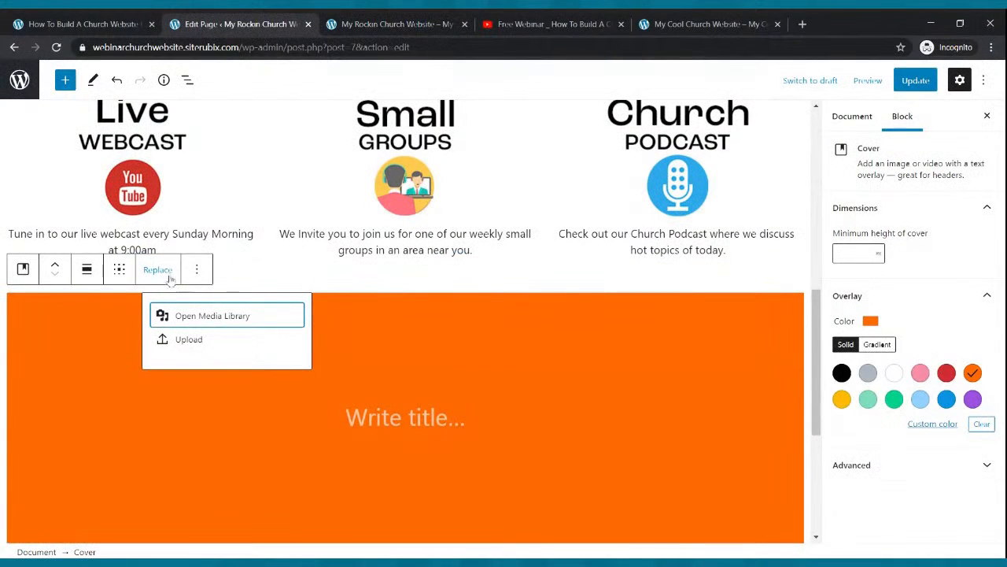
{"action": "left_click", "coordinate": [196, 271]}
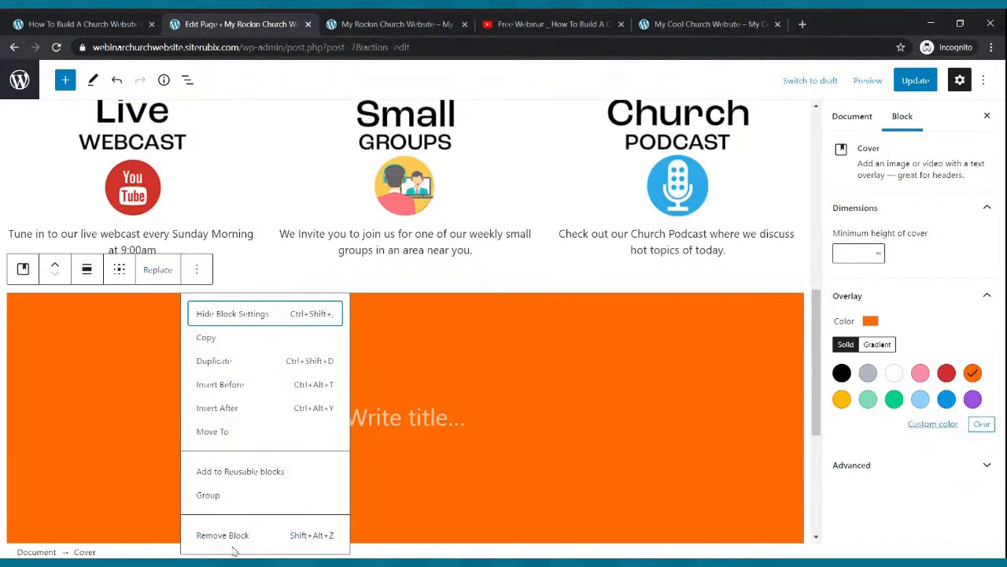
{"action": "left_click", "coordinate": [229, 543]}
{"action": "left_click", "coordinate": [791, 312]}
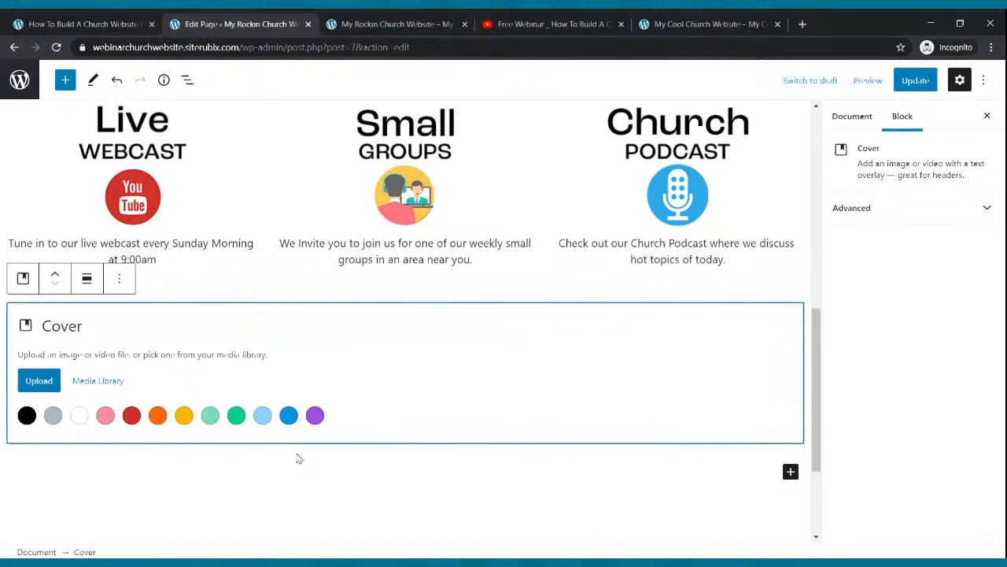
{"action": "left_click", "coordinate": [52, 415]}
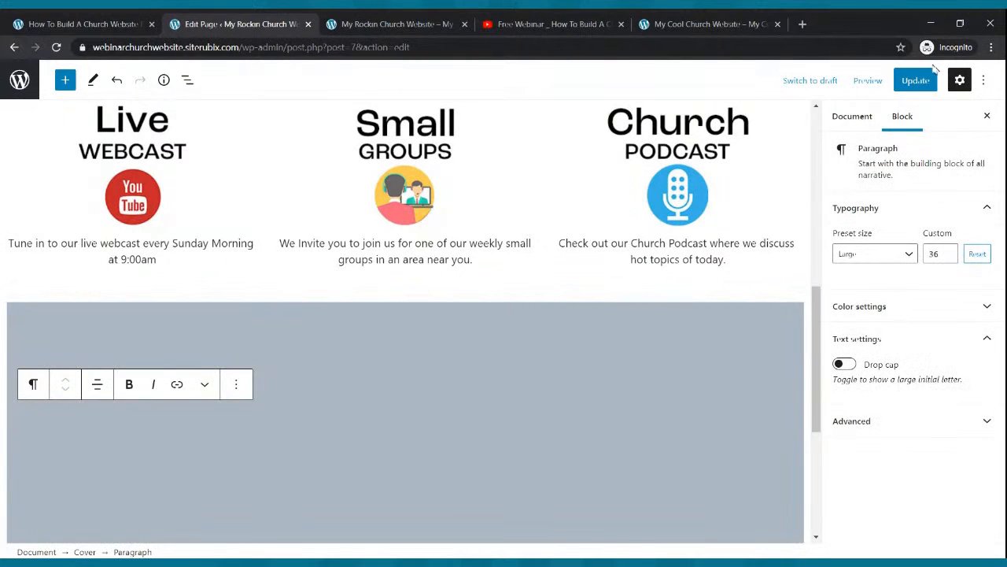
Step: Save the page with Ctrl+S and place the cursor in the grey cover's title
{"action": "key", "text": "ctrl+s"}
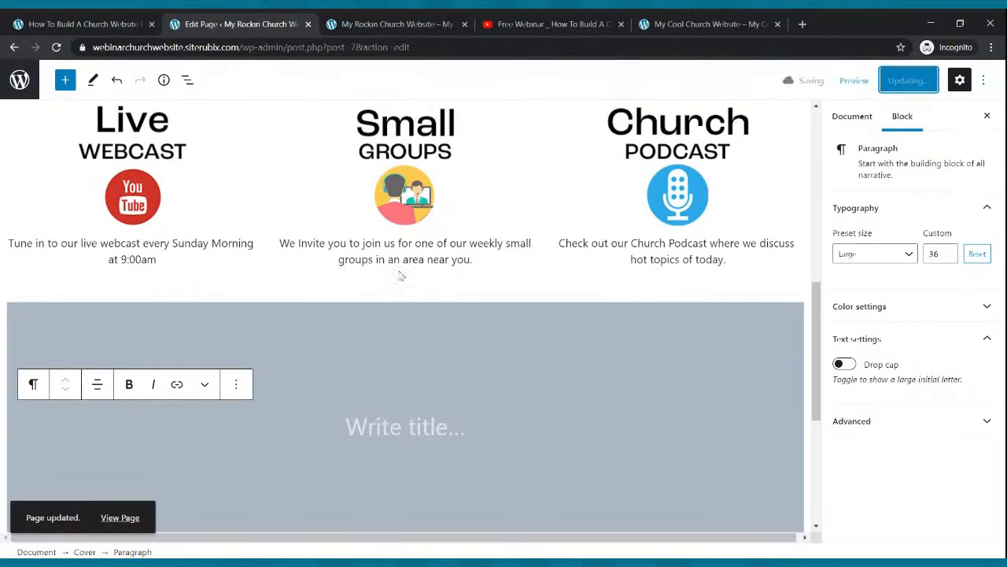
{"action": "scroll", "coordinate": [405, 275], "scroll_direction": "down", "scroll_amount": 1}
{"action": "scroll", "coordinate": [412, 270], "scroll_direction": "up", "scroll_amount": 3}
{"action": "scroll", "coordinate": [413, 275], "scroll_direction": "down", "scroll_amount": 4}
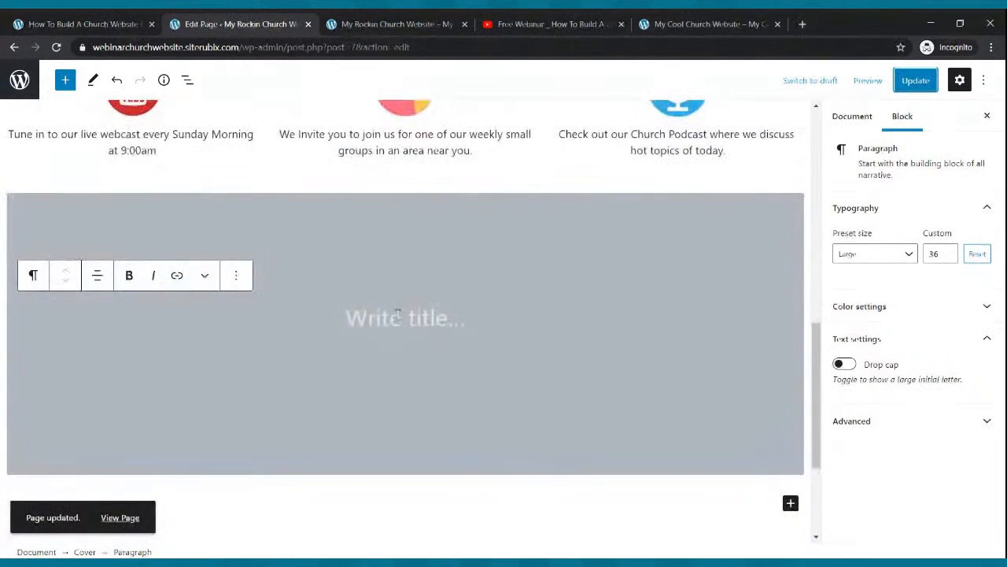
{"action": "left_click", "coordinate": [401, 325]}
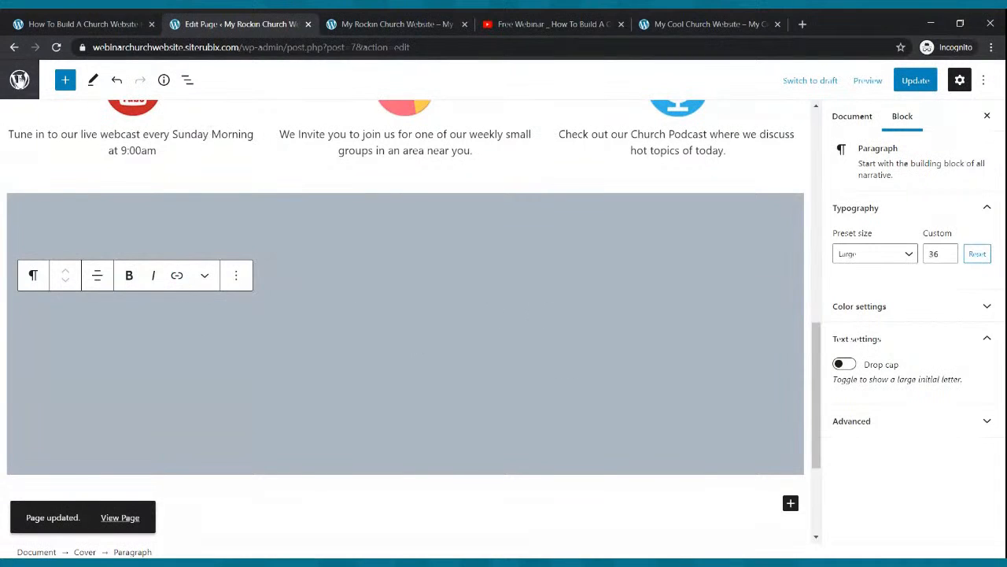
Step: Insert a Columns block with a 70/30 layout into the grey cover, found by searching 'COLU'
{"action": "left_click", "coordinate": [65, 81]}
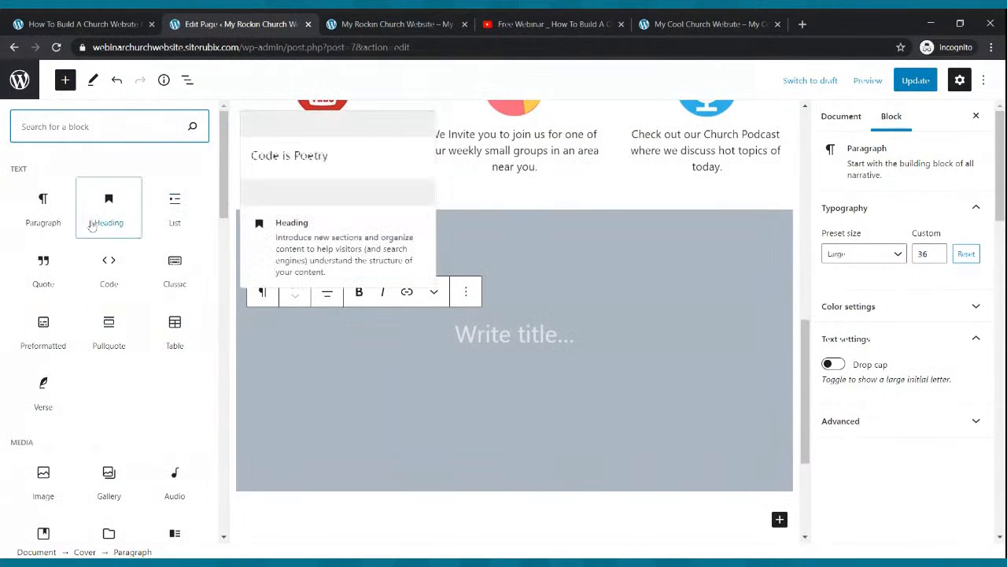
{"action": "type", "text": "COLUMNS"}
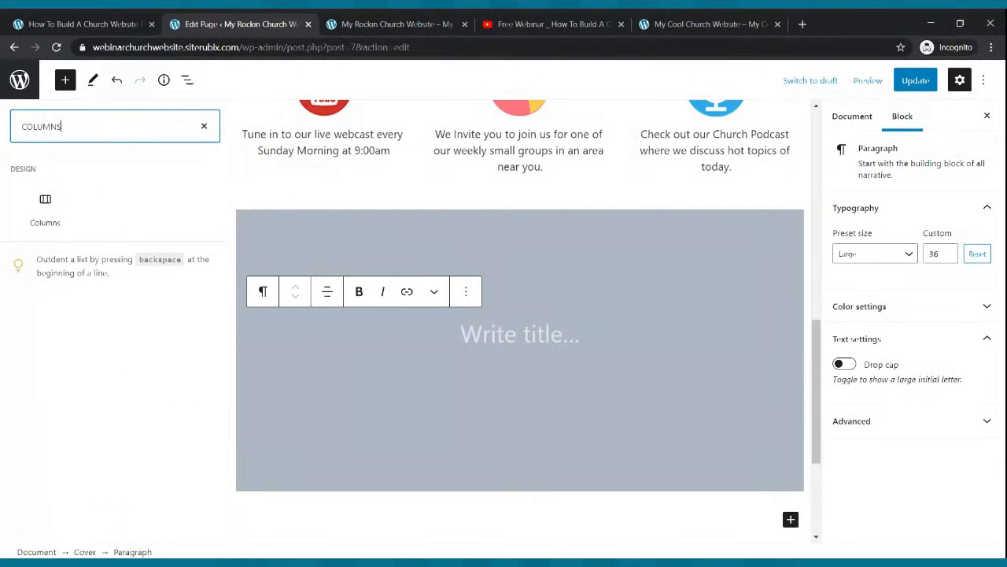
{"action": "left_click", "coordinate": [45, 208]}
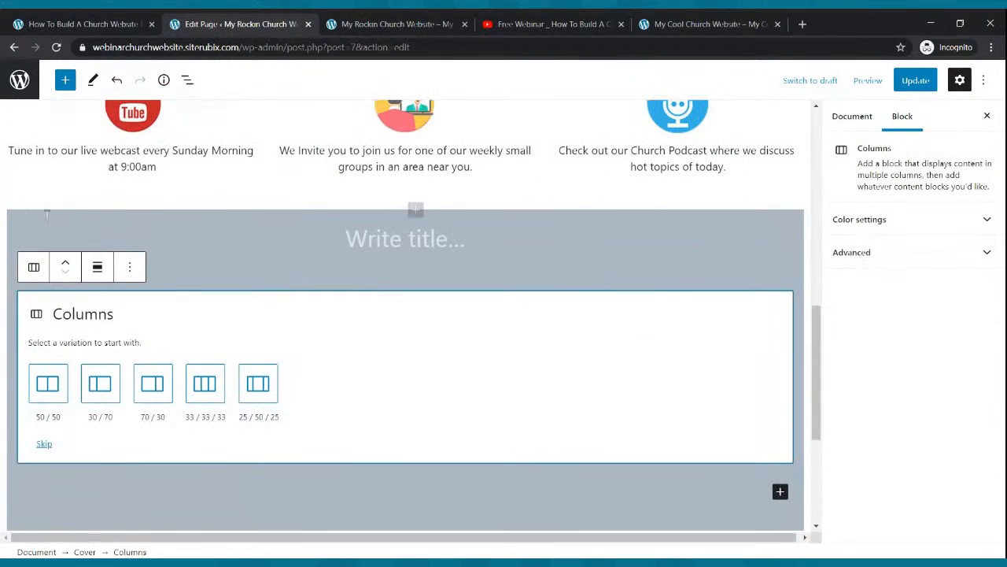
{"action": "left_click", "coordinate": [153, 384]}
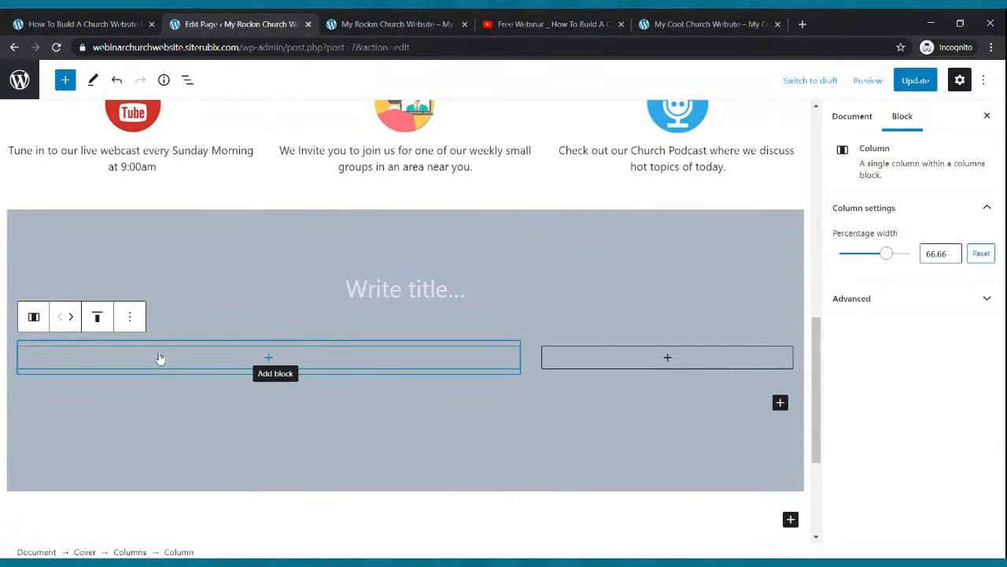
{"action": "mouse_move", "coordinate": [35, 321]}
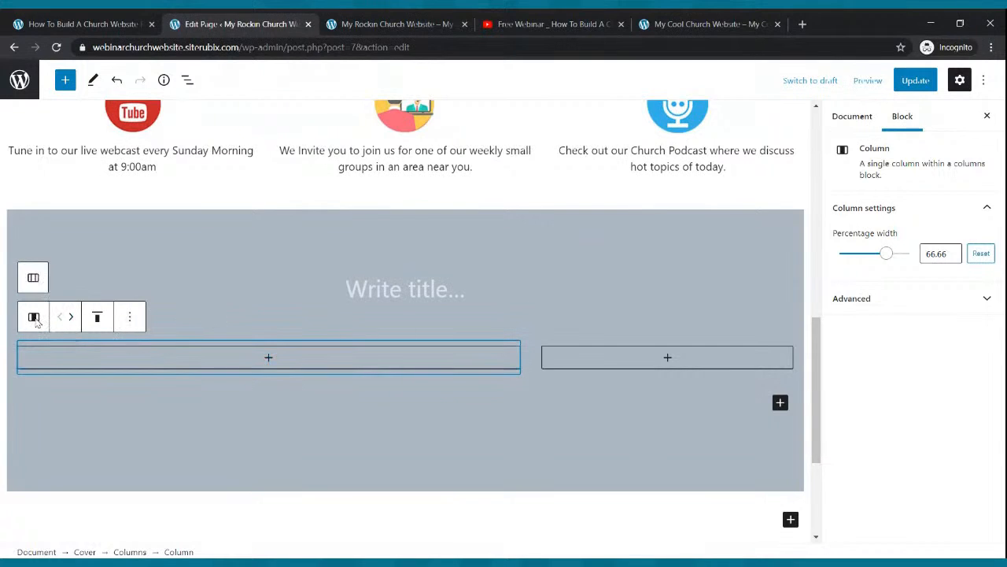
{"action": "left_click", "coordinate": [33, 277]}
{"action": "left_click", "coordinate": [534, 313]}
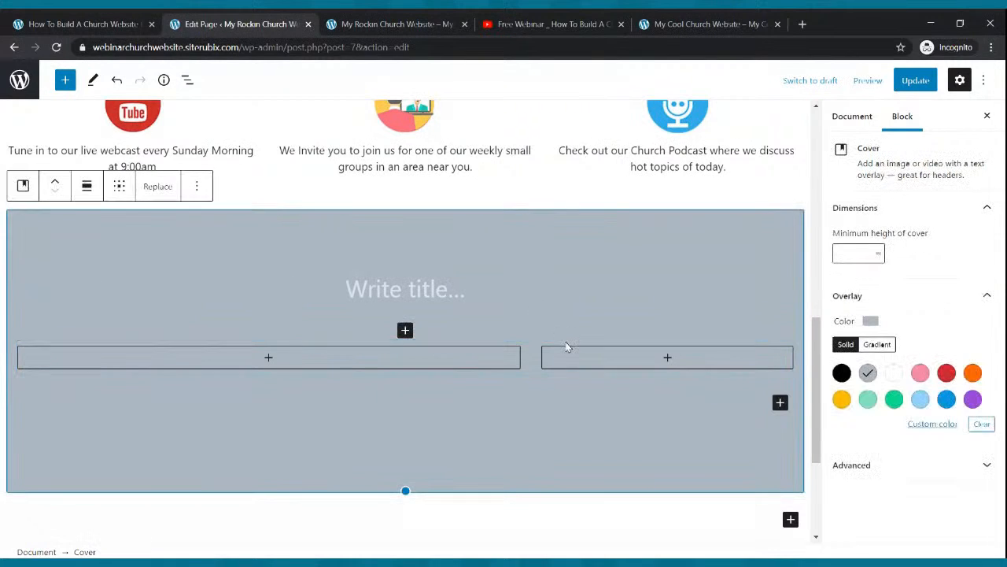
{"action": "left_click", "coordinate": [566, 347]}
{"action": "left_click", "coordinate": [515, 324]}
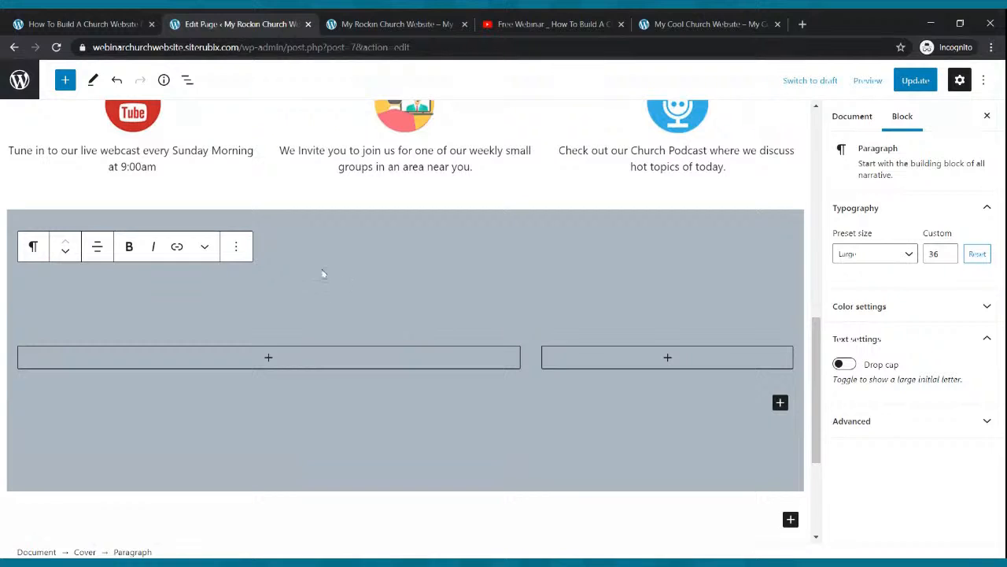
Step: Remove both 70/30 columns, choose the 33/33/33 three-column layout, and save
{"action": "left_click", "coordinate": [236, 247]}
{"action": "left_click", "coordinate": [489, 321]}
{"action": "left_click", "coordinate": [471, 382]}
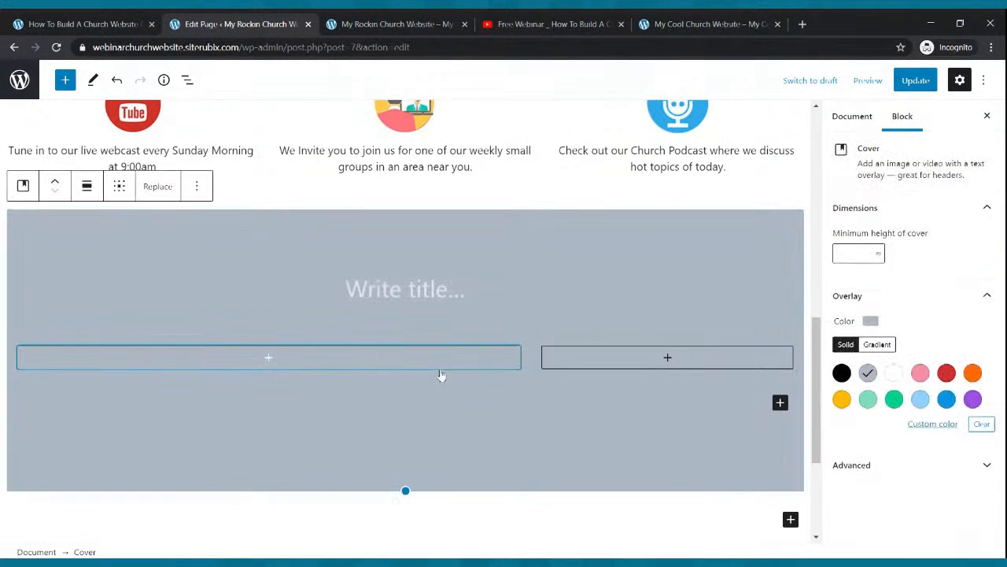
{"action": "left_click", "coordinate": [442, 375]}
{"action": "left_click", "coordinate": [448, 353]}
{"action": "left_click", "coordinate": [448, 334]}
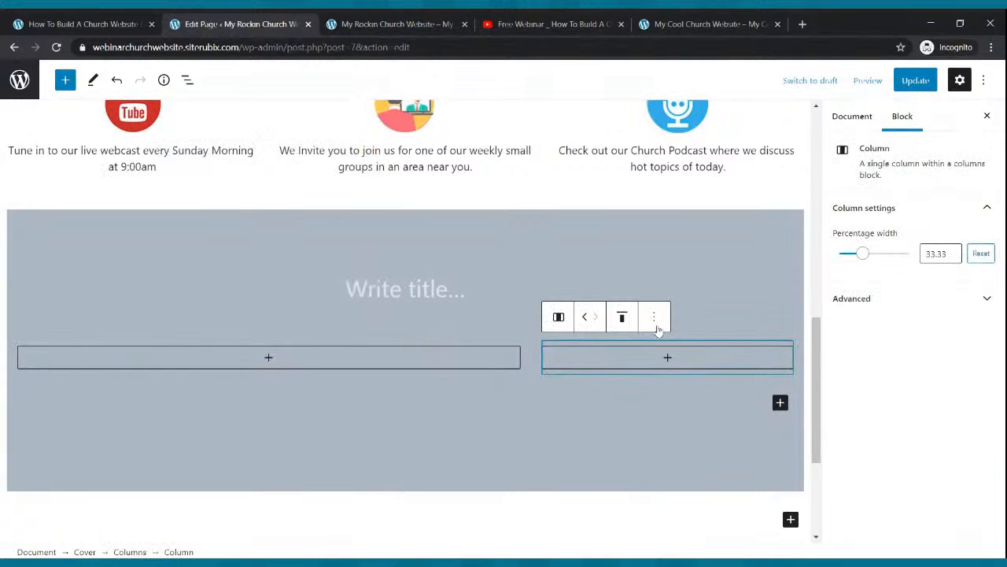
{"action": "left_click", "coordinate": [655, 316]}
{"action": "left_click", "coordinate": [670, 472]}
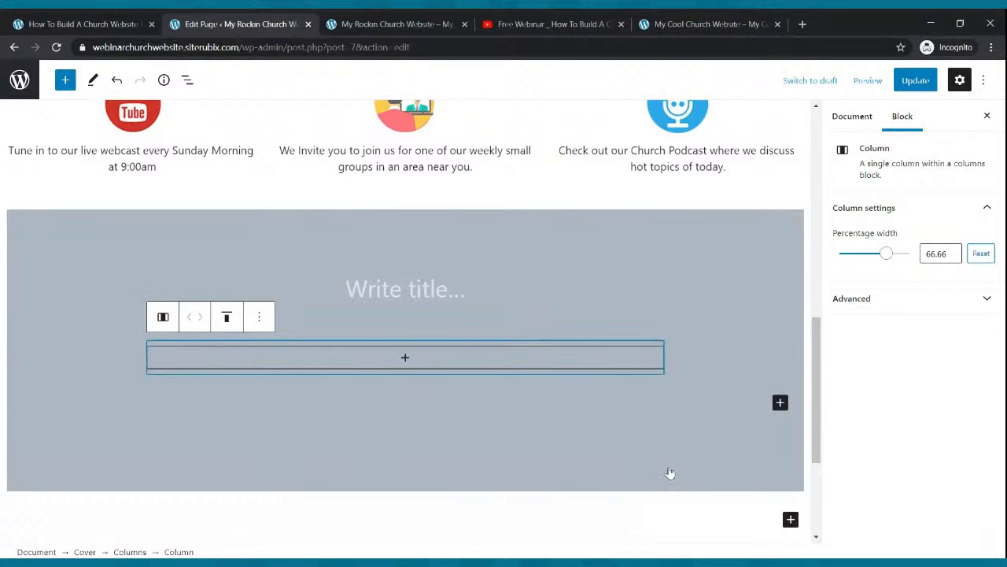
{"action": "left_click", "coordinate": [259, 317]}
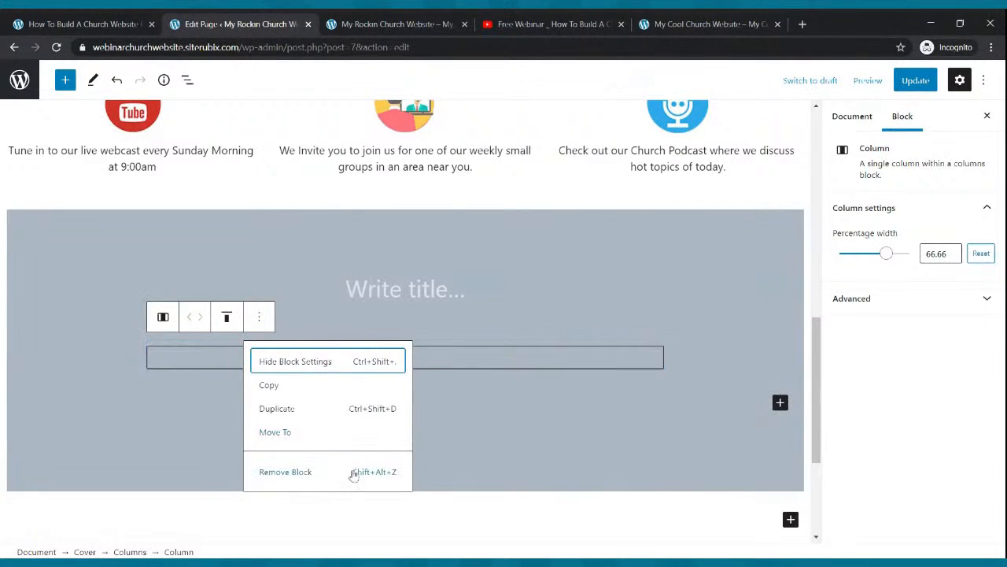
{"action": "left_click", "coordinate": [356, 475]}
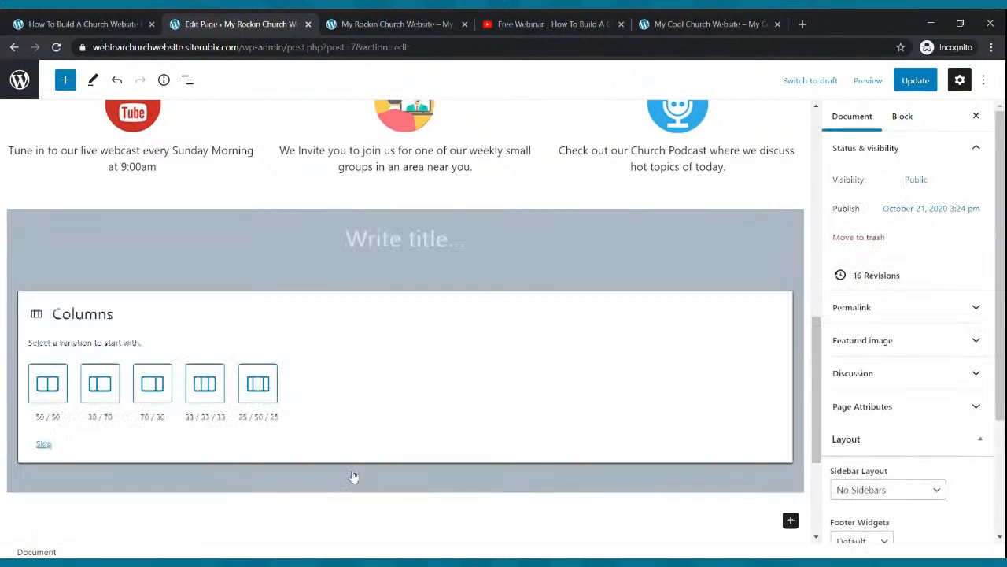
{"action": "left_click", "coordinate": [204, 384]}
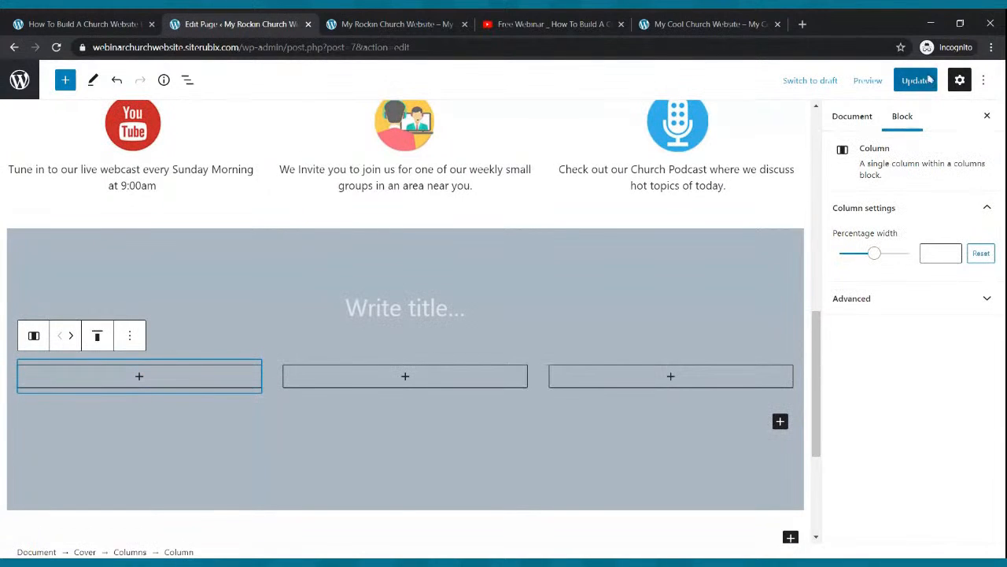
{"action": "left_click", "coordinate": [911, 80]}
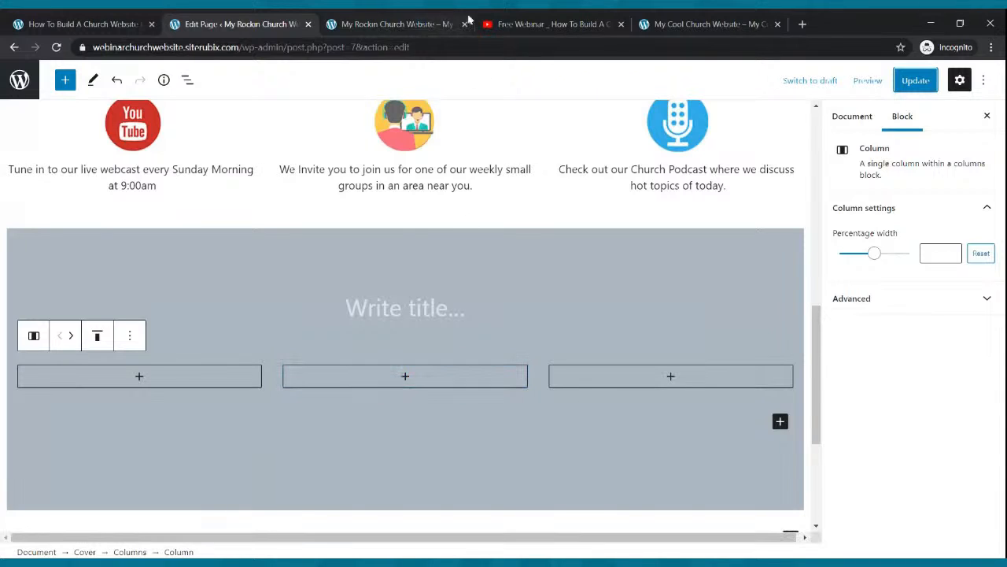
Step: Switch to the 'Free Webinar _ How To Build A Church Website' YouTube video
{"action": "left_click", "coordinate": [522, 23]}
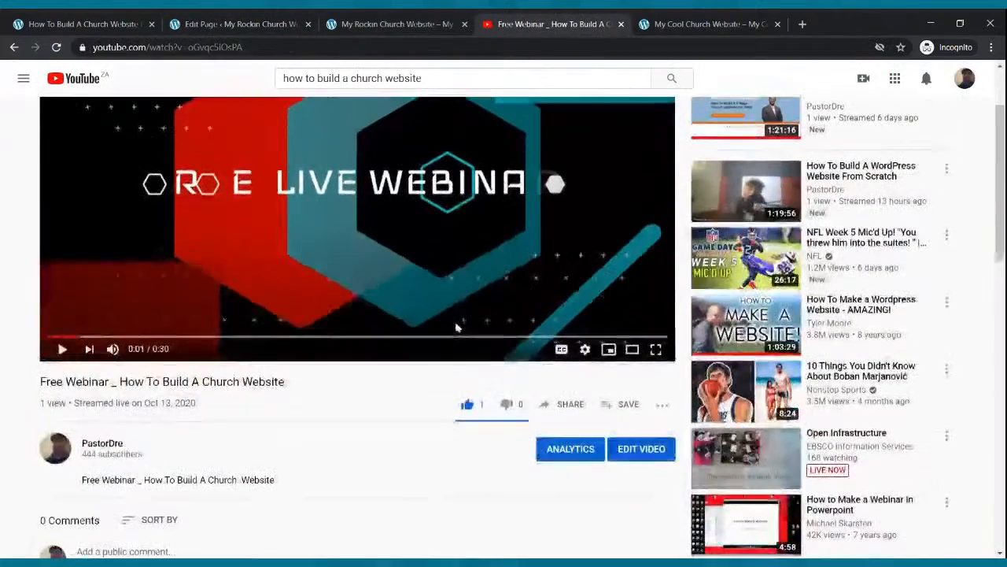
Step: Copy the webinar's youtu.be short share link, then go back to the cover's middle column in the editor
{"action": "left_click", "coordinate": [572, 409]}
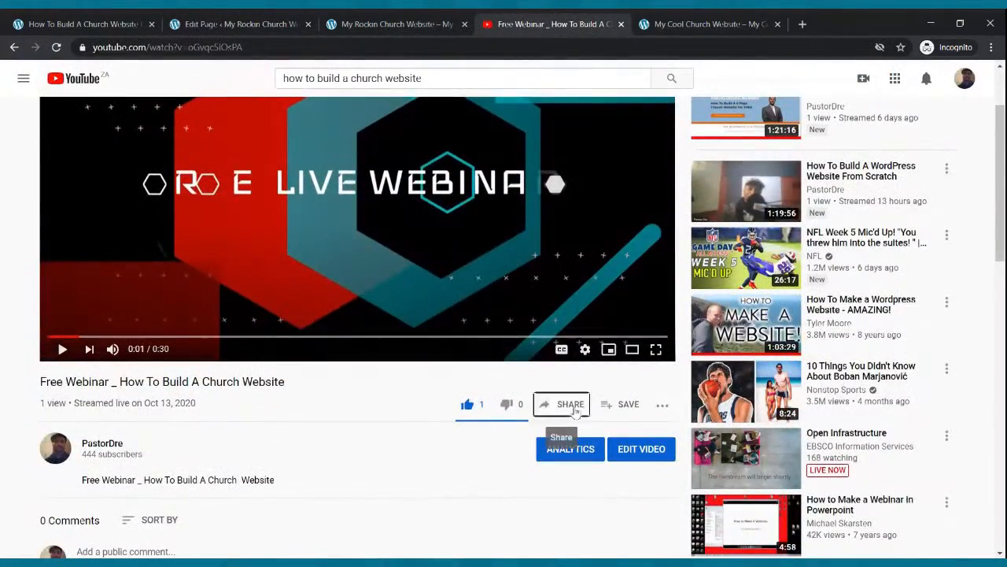
{"action": "left_click", "coordinate": [622, 332]}
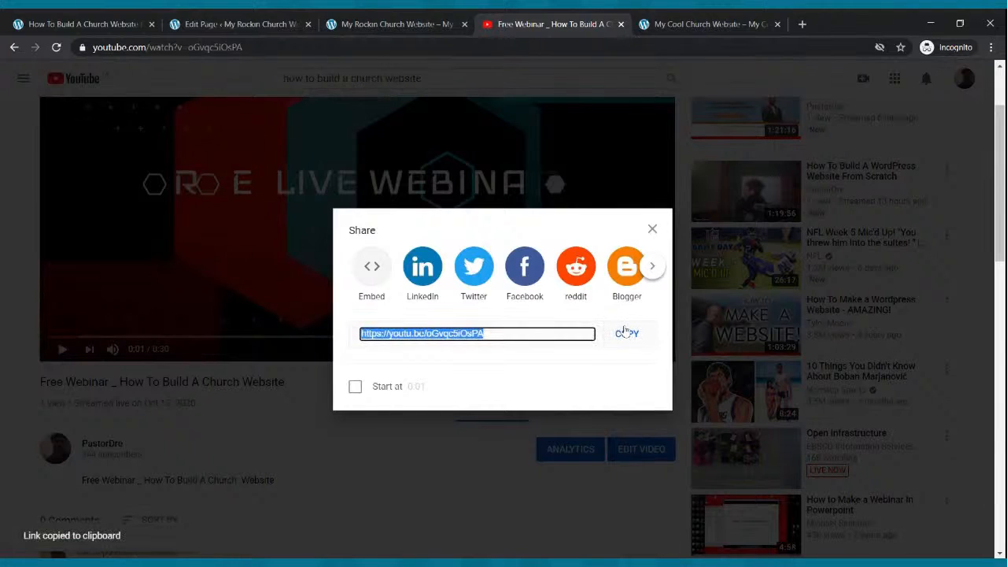
{"action": "left_click", "coordinate": [654, 230]}
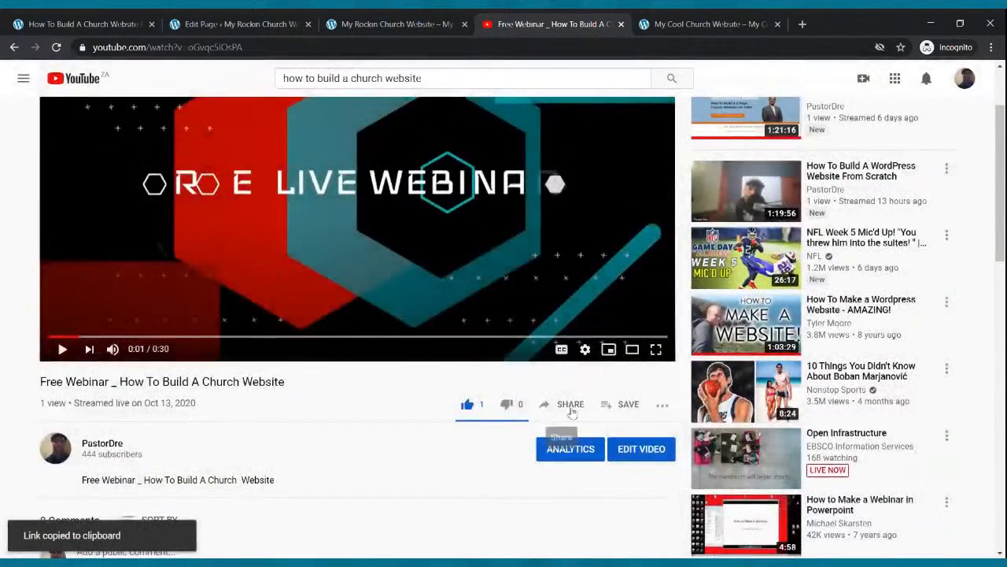
{"action": "left_click", "coordinate": [569, 409]}
{"action": "left_click", "coordinate": [622, 334]}
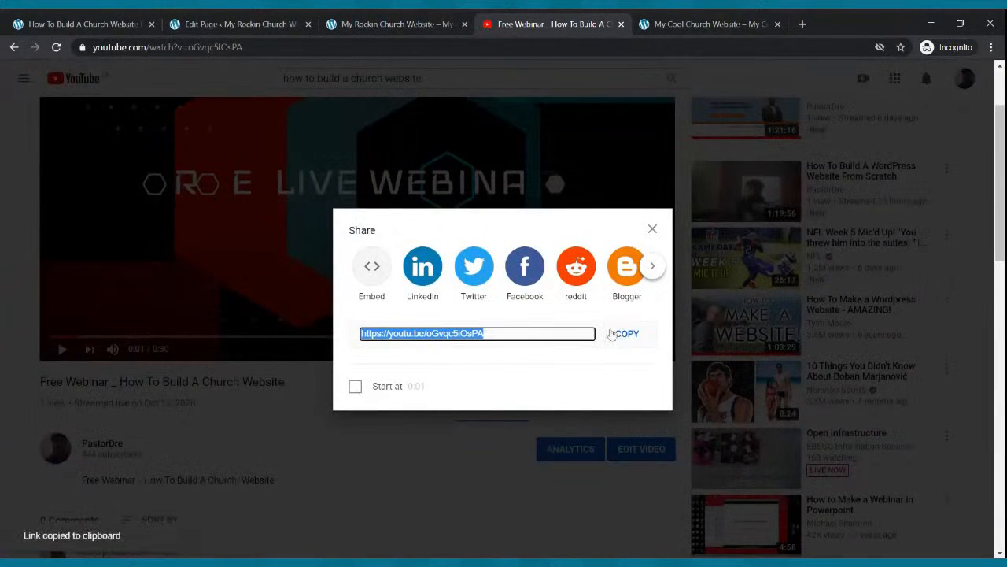
{"action": "left_click", "coordinate": [268, 22]}
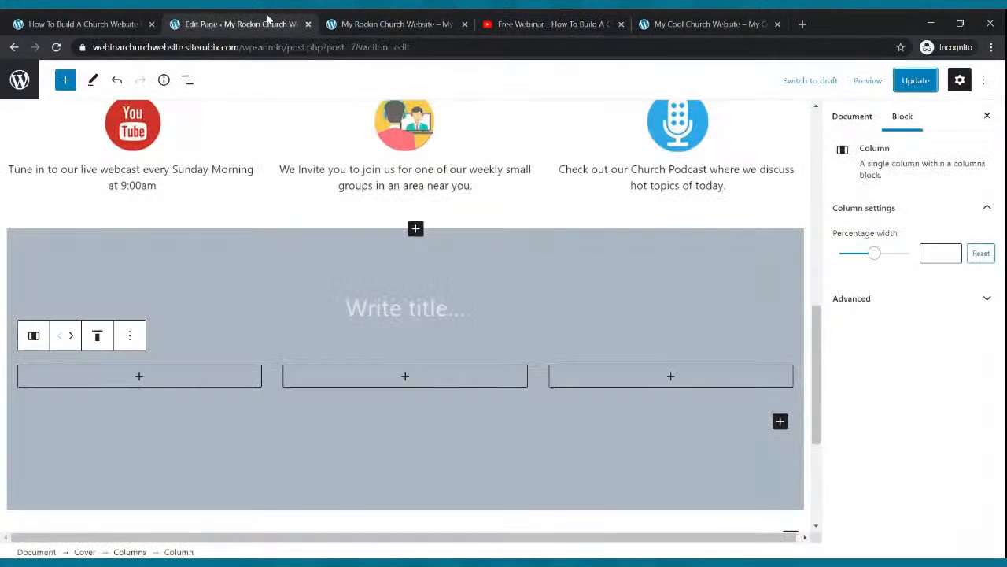
{"action": "left_click", "coordinate": [403, 377]}
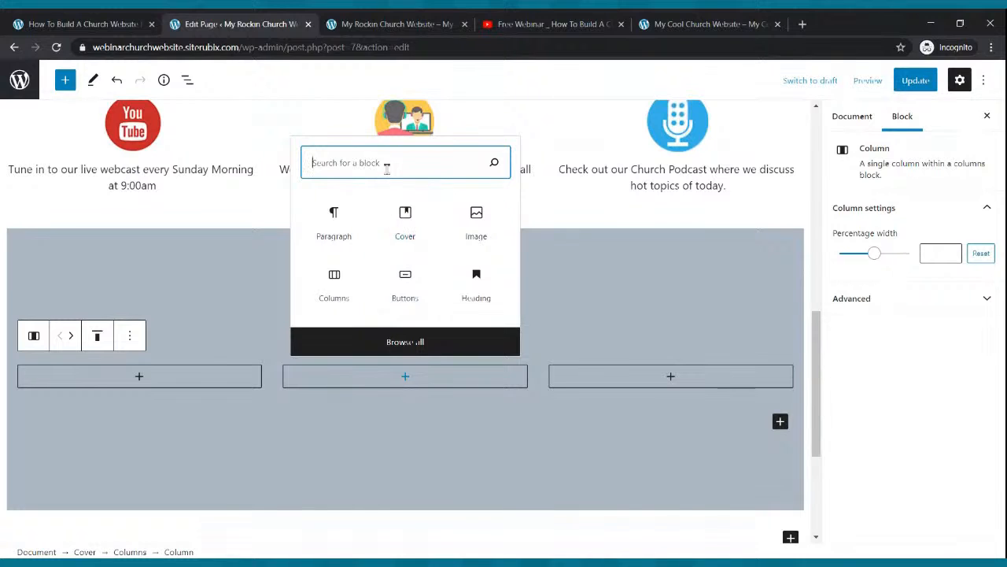
Step: Embed the Free Webinar YouTube video in the cover's middle column and update the page
{"action": "type", "text": "vID"}
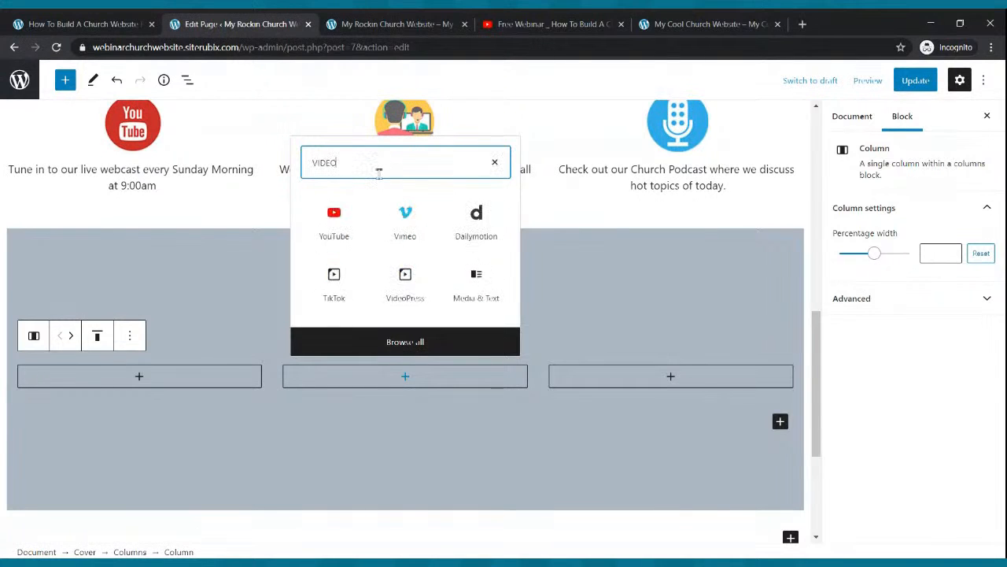
{"action": "left_click", "coordinate": [340, 225]}
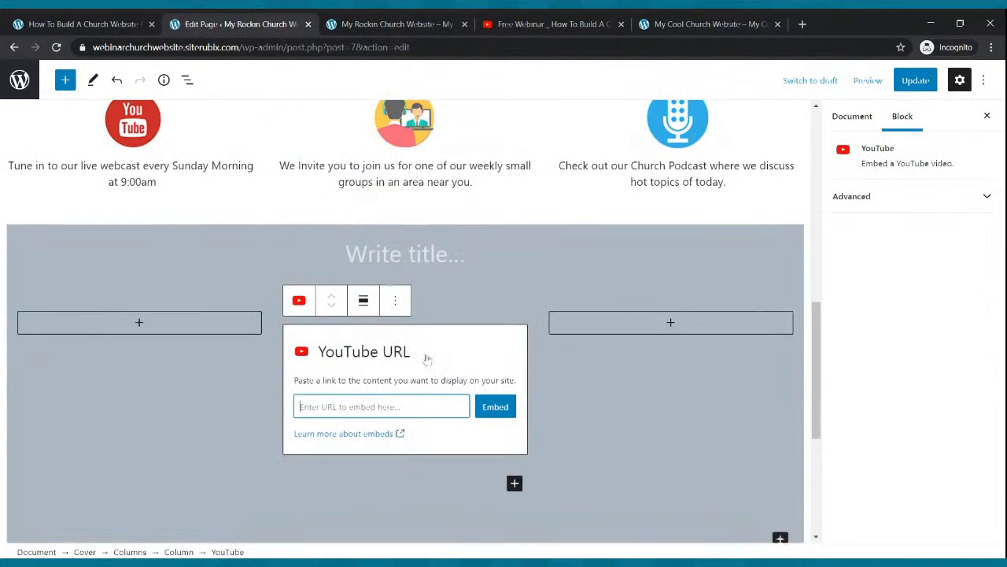
{"action": "key", "text": "ctrl+v"}
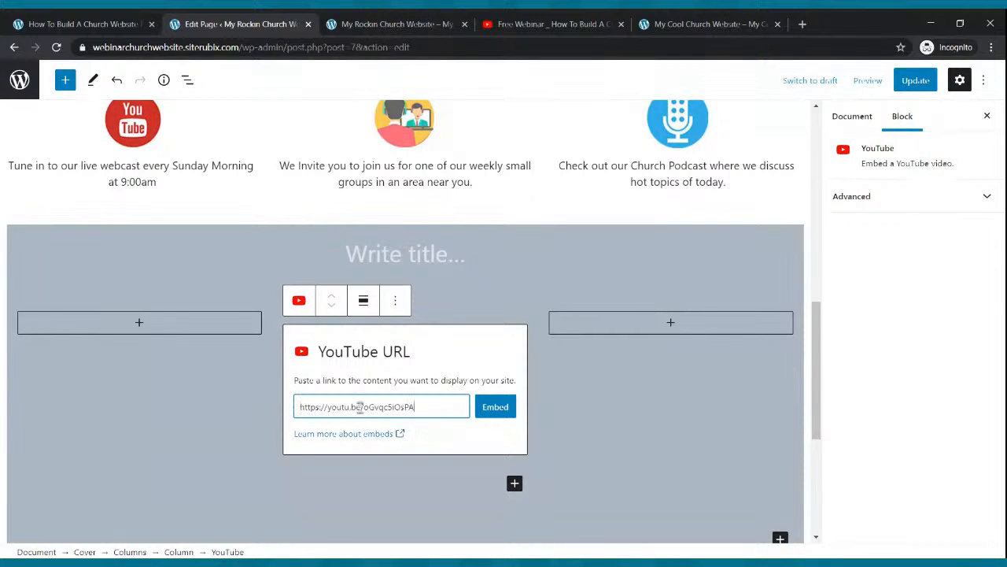
{"action": "left_click", "coordinate": [486, 411]}
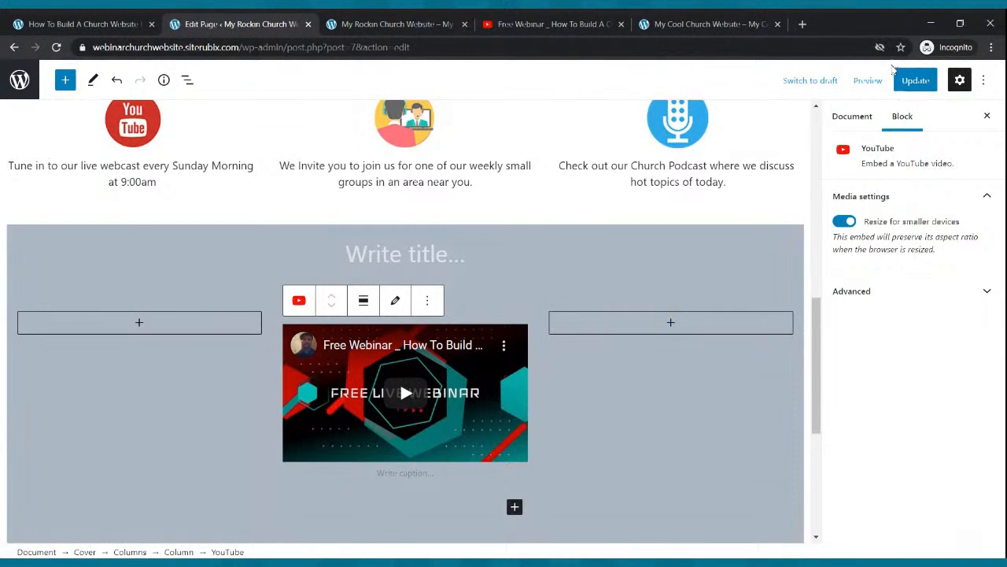
{"action": "left_click", "coordinate": [913, 81]}
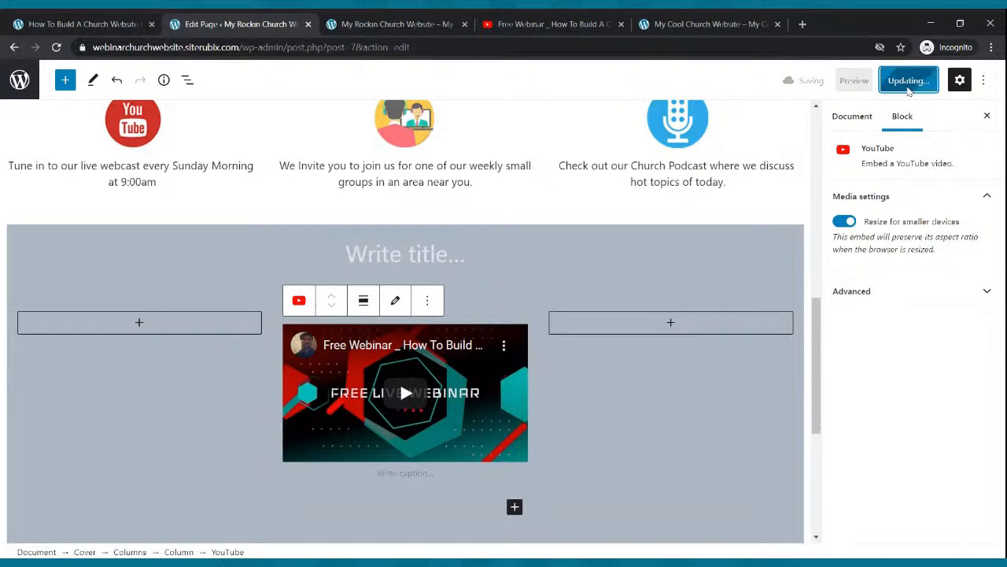
Step: Reload the live homepage and confirm the webinar video appears below the three feature columns
{"action": "left_click", "coordinate": [394, 23]}
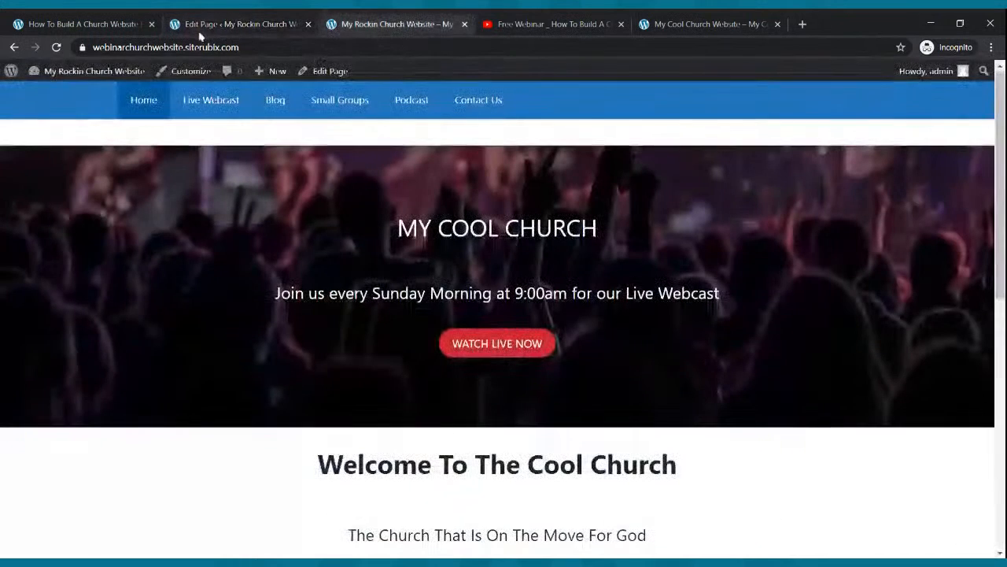
{"action": "left_click", "coordinate": [56, 47]}
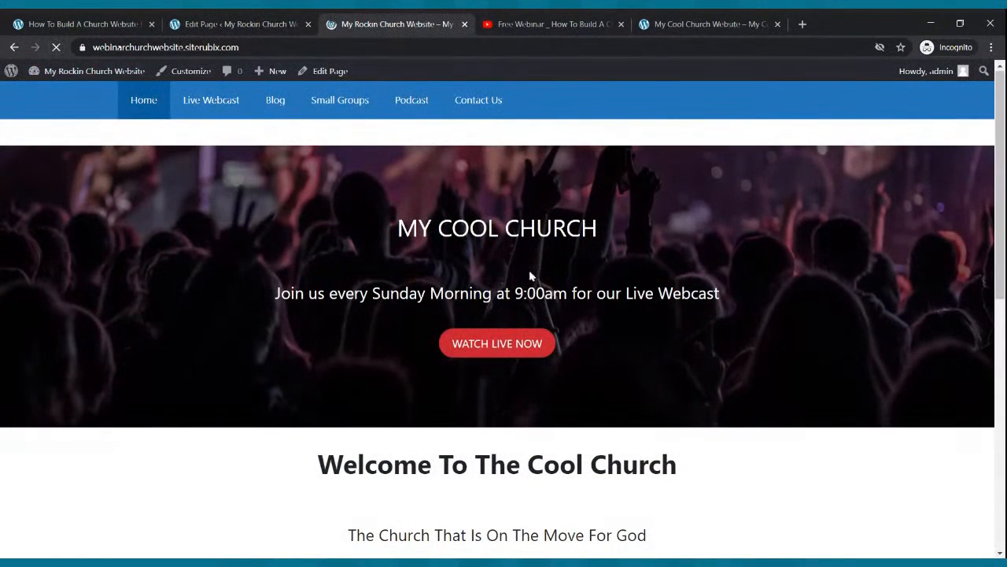
{"action": "scroll", "coordinate": [530, 276], "scroll_direction": "down", "scroll_amount": 6}
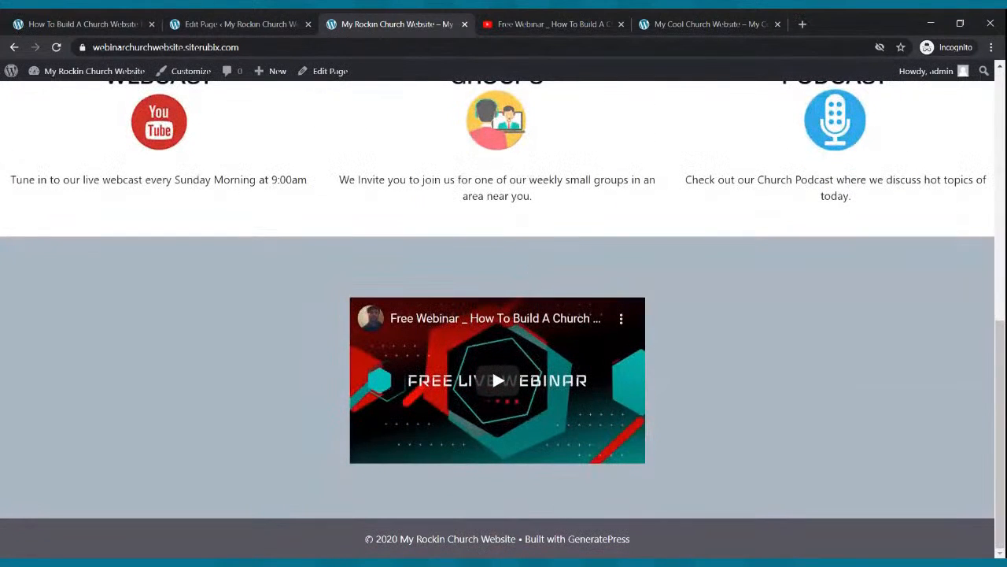
{"action": "scroll", "coordinate": [533, 277], "scroll_direction": "up", "scroll_amount": 3}
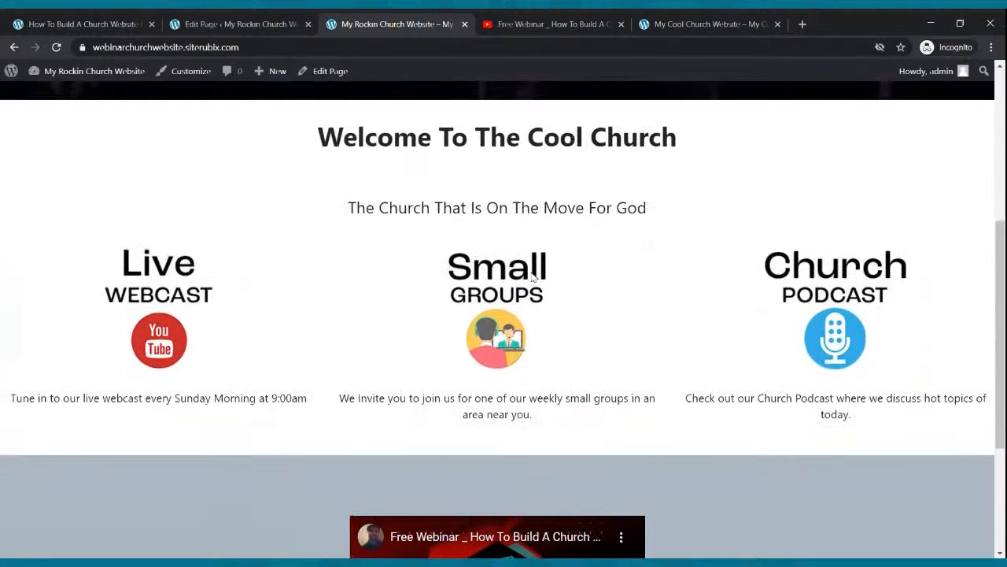
{"action": "left_click", "coordinate": [252, 24]}
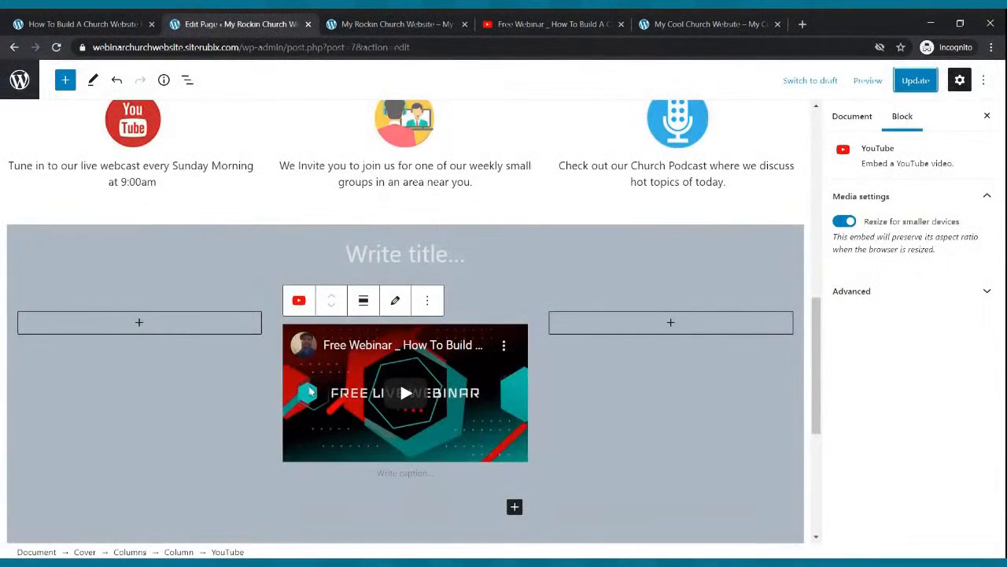
Step: Set the cover's empty left column to 20% width
{"action": "left_click", "coordinate": [187, 368]}
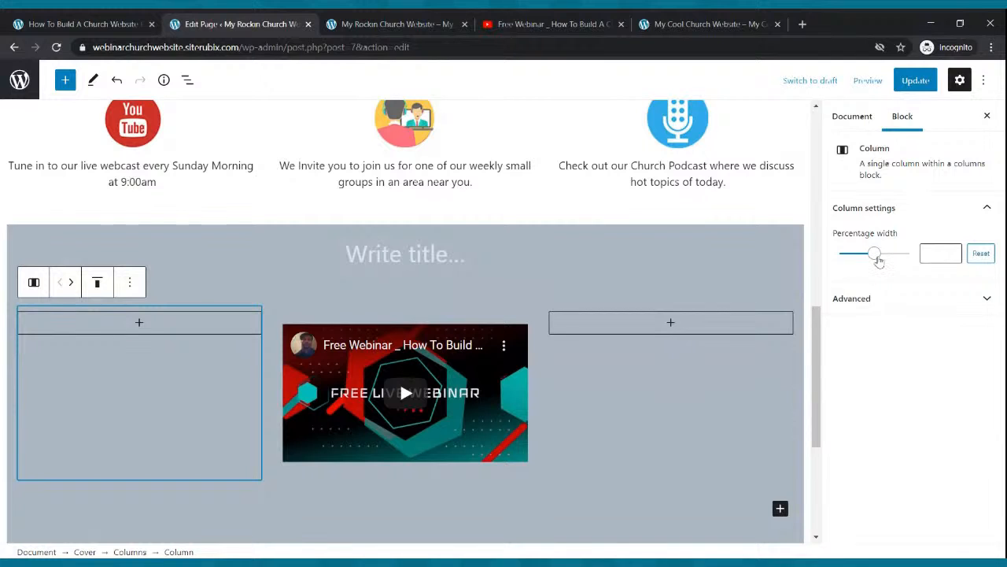
{"action": "left_click_drag", "start_coordinate": [880, 262], "coordinate": [850, 263]}
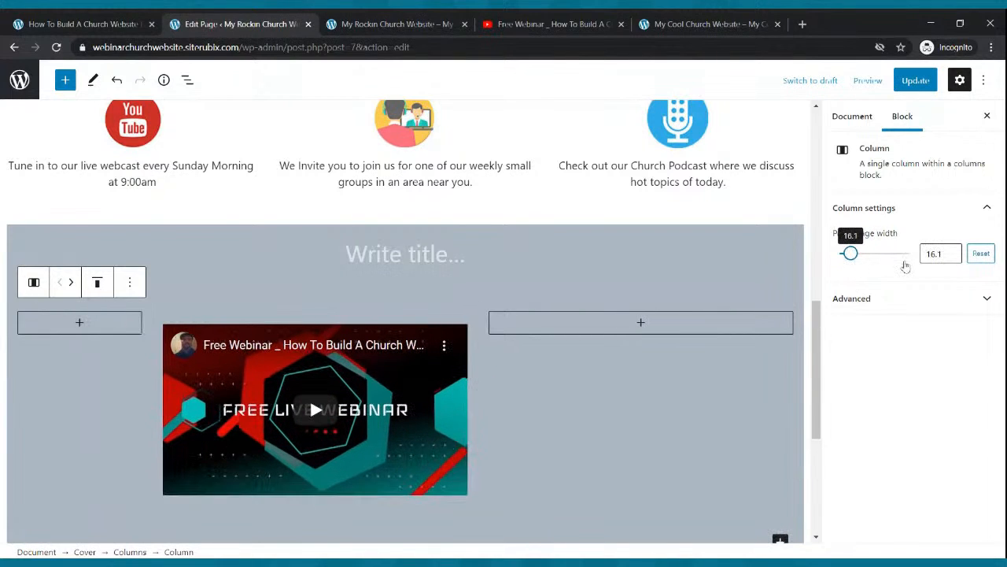
{"action": "left_click", "coordinate": [952, 250]}
{"action": "left_click", "coordinate": [952, 250]}
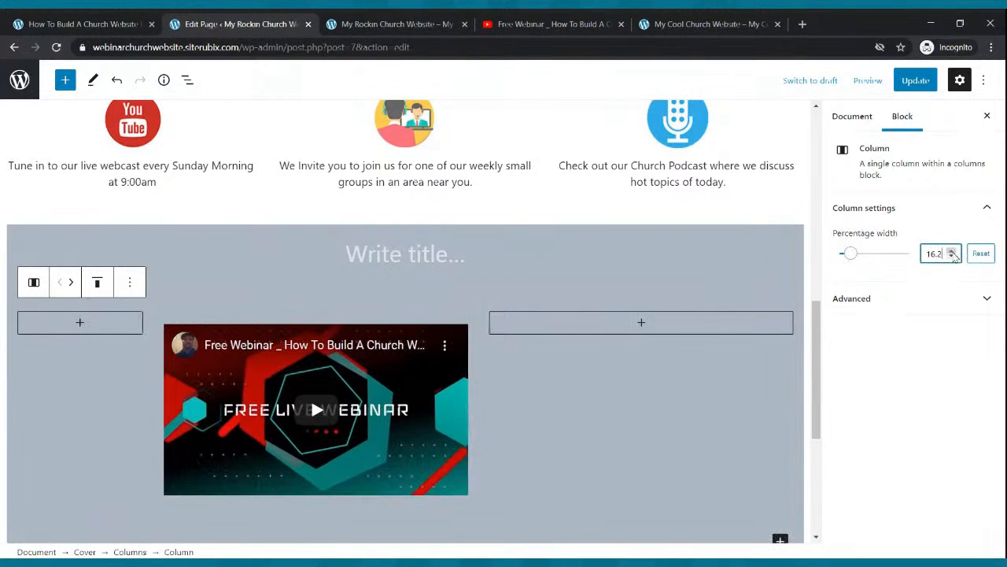
{"action": "left_click", "coordinate": [953, 250]}
{"action": "left_click", "coordinate": [952, 250]}
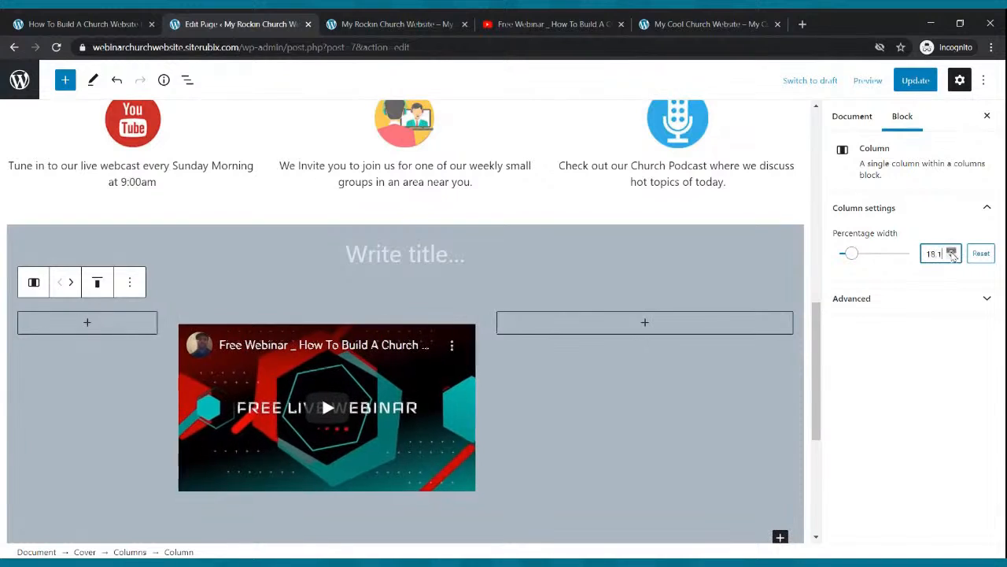
{"action": "left_click", "coordinate": [952, 251]}
{"action": "left_click", "coordinate": [952, 251]}
{"action": "left_click", "coordinate": [952, 250]}
{"action": "left_click", "coordinate": [952, 250]}
{"action": "left_click", "coordinate": [952, 250]}
{"action": "left_click", "coordinate": [951, 250]}
{"action": "left_click", "coordinate": [951, 250]}
{"action": "left_click", "coordinate": [951, 251]}
{"action": "left_click", "coordinate": [951, 250]}
Step: Set the empty right column to 20% width and update the page
{"action": "left_click", "coordinate": [754, 363]}
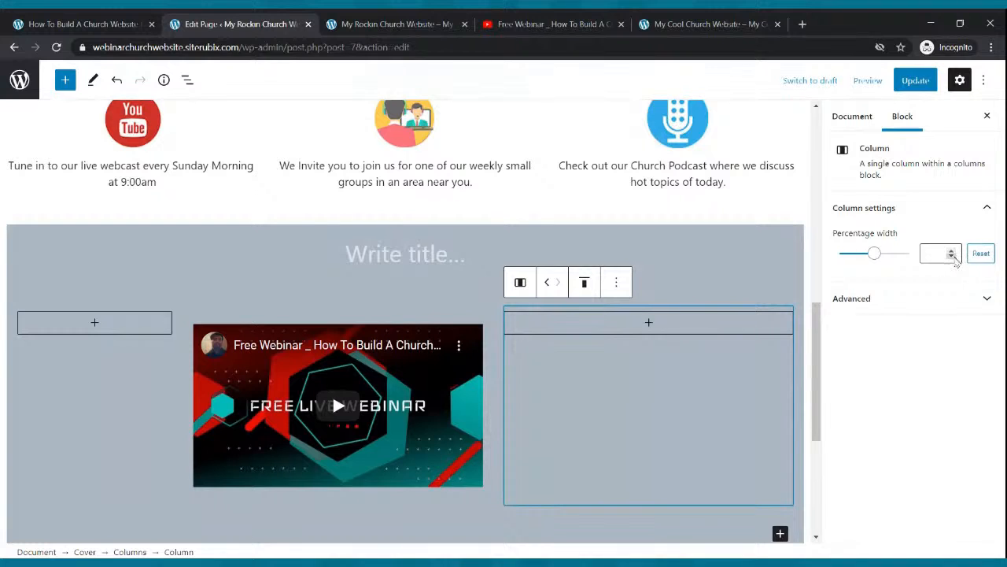
{"action": "left_click_drag", "start_coordinate": [874, 252], "coordinate": [860, 263]}
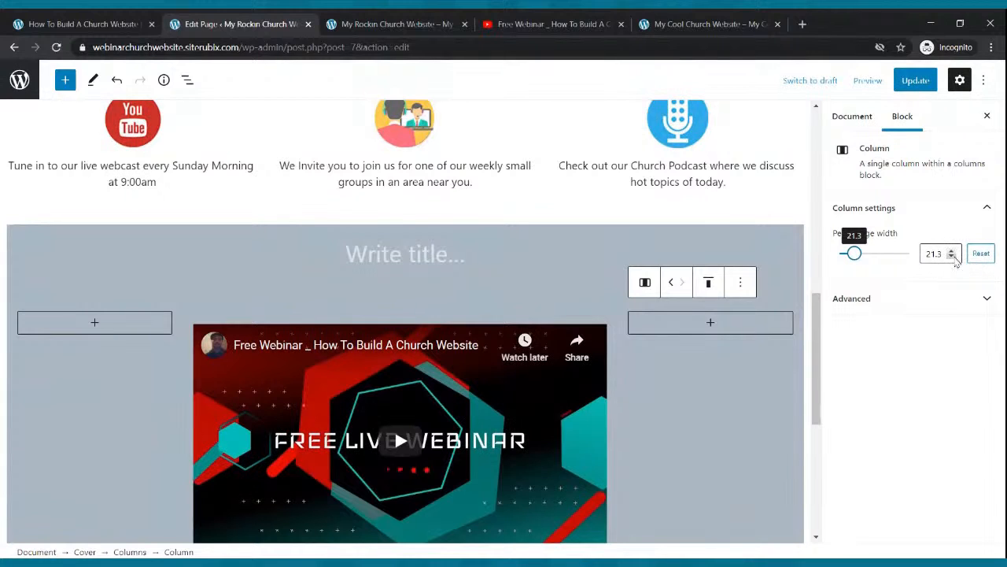
{"action": "left_click", "coordinate": [953, 258]}
{"action": "left_click", "coordinate": [953, 258]}
{"action": "left_click", "coordinate": [953, 257]}
{"action": "left_click", "coordinate": [953, 258]}
{"action": "left_click", "coordinate": [953, 258]}
{"action": "left_click", "coordinate": [953, 257]}
{"action": "left_click", "coordinate": [953, 258]}
{"action": "left_click", "coordinate": [953, 257]}
{"action": "left_click", "coordinate": [953, 257]}
{"action": "left_click", "coordinate": [953, 257]}
{"action": "left_click", "coordinate": [952, 257]}
{"action": "left_click", "coordinate": [953, 257]}
{"action": "left_click", "coordinate": [952, 257]}
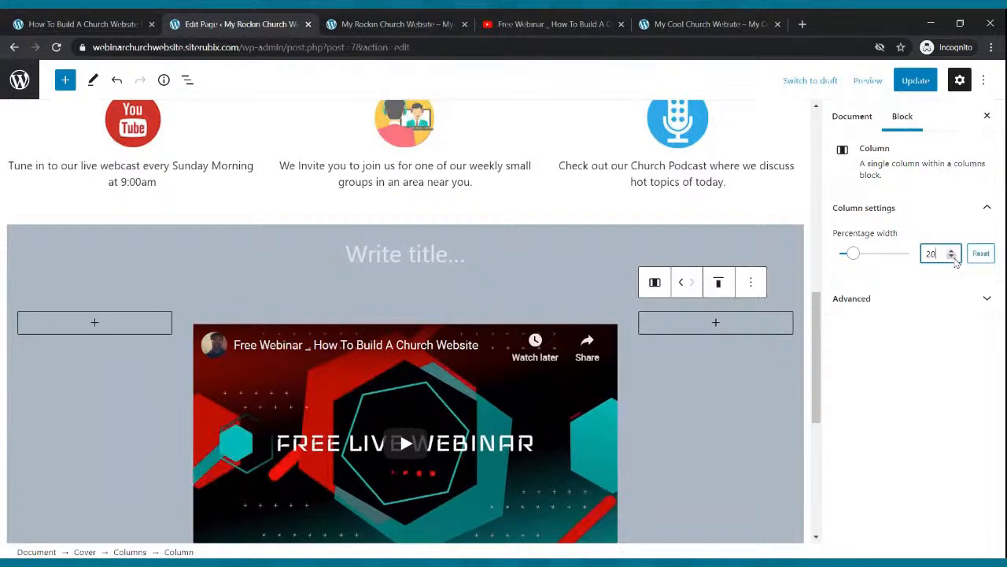
{"action": "left_click", "coordinate": [915, 80]}
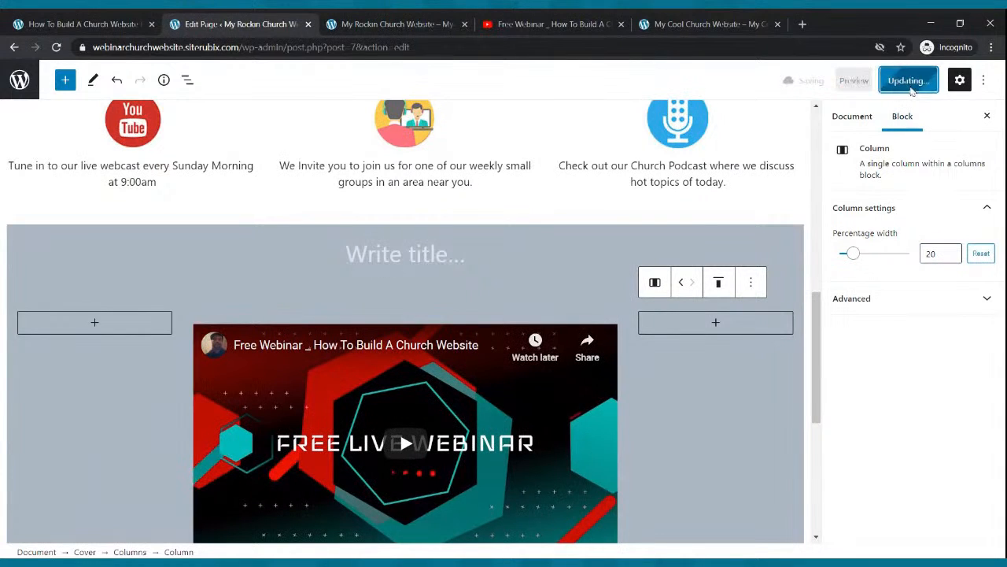
{"action": "left_click", "coordinate": [432, 18]}
Step: Reload the live page and check the enlarged video embed
{"action": "scroll", "coordinate": [397, 242], "scroll_direction": "down", "scroll_amount": 3}
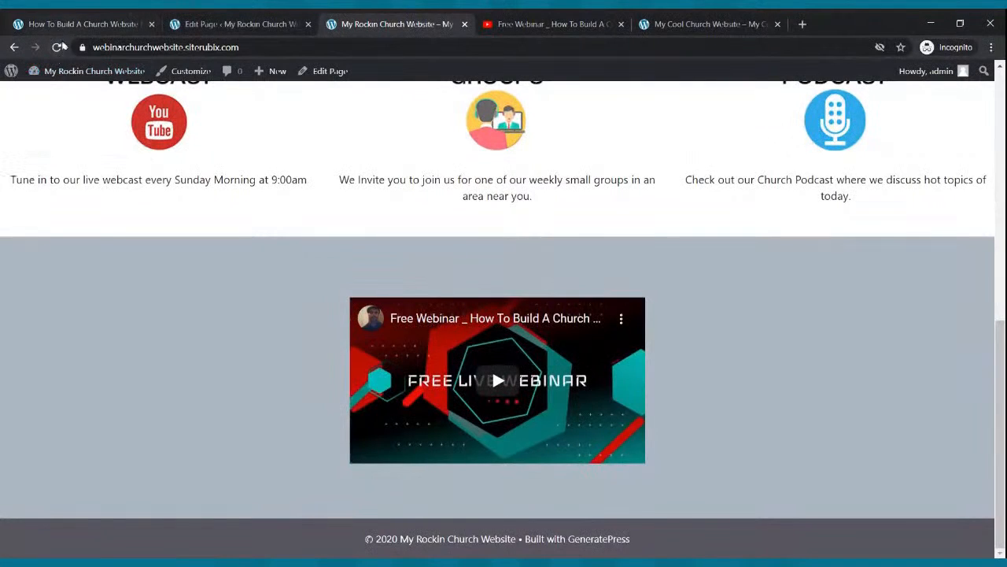
{"action": "left_click", "coordinate": [63, 49]}
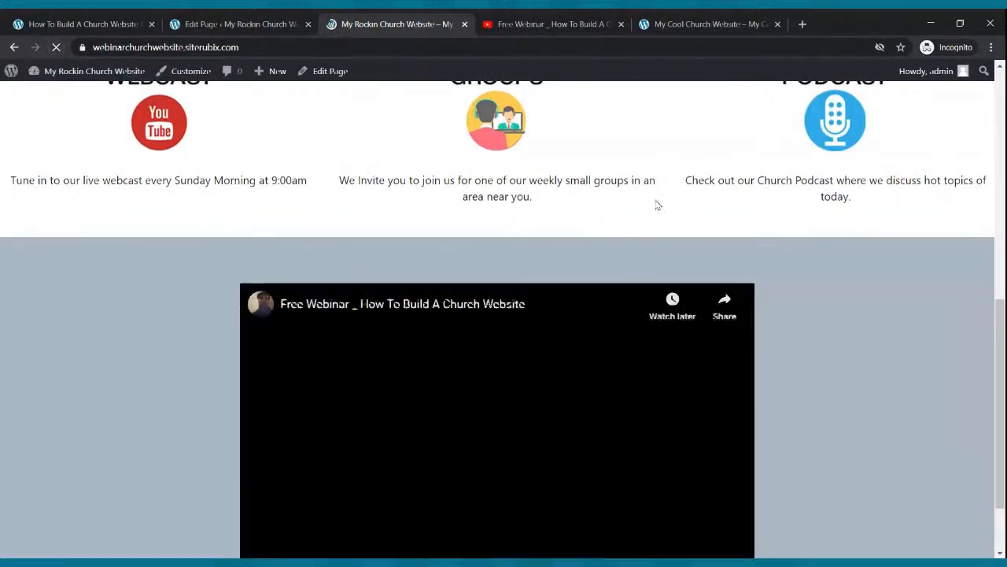
{"action": "scroll", "coordinate": [662, 204], "scroll_direction": "up", "scroll_amount": 10}
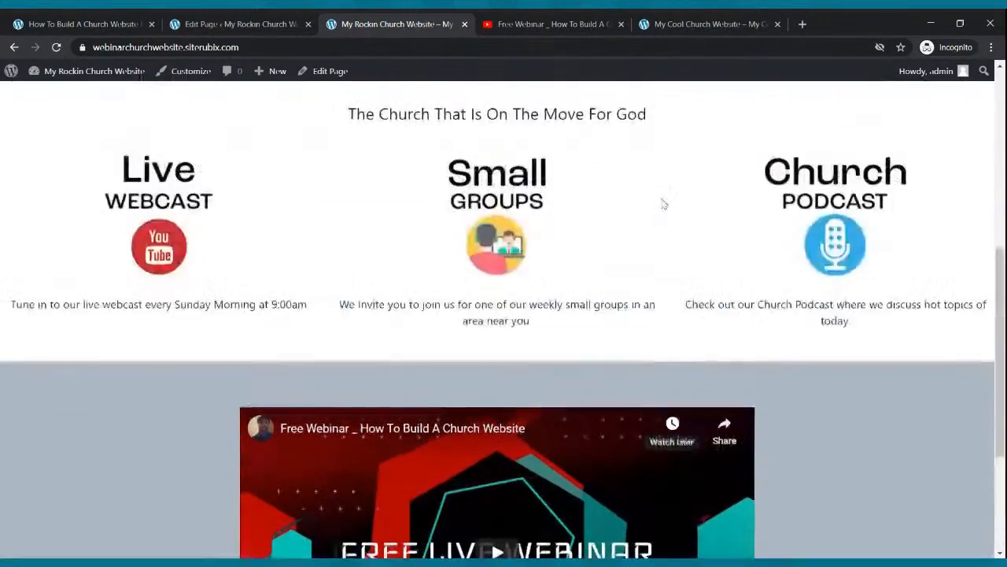
{"action": "scroll", "coordinate": [667, 208], "scroll_direction": "down", "scroll_amount": 10}
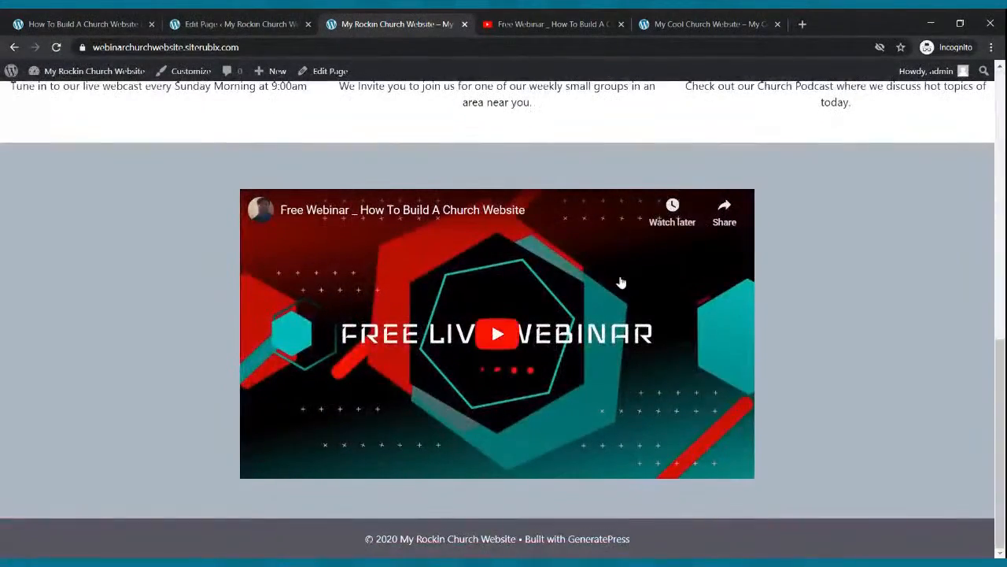
{"action": "scroll", "coordinate": [856, 322], "scroll_direction": "up", "scroll_amount": 5}
{"action": "scroll", "coordinate": [858, 323], "scroll_direction": "up", "scroll_amount": 3}
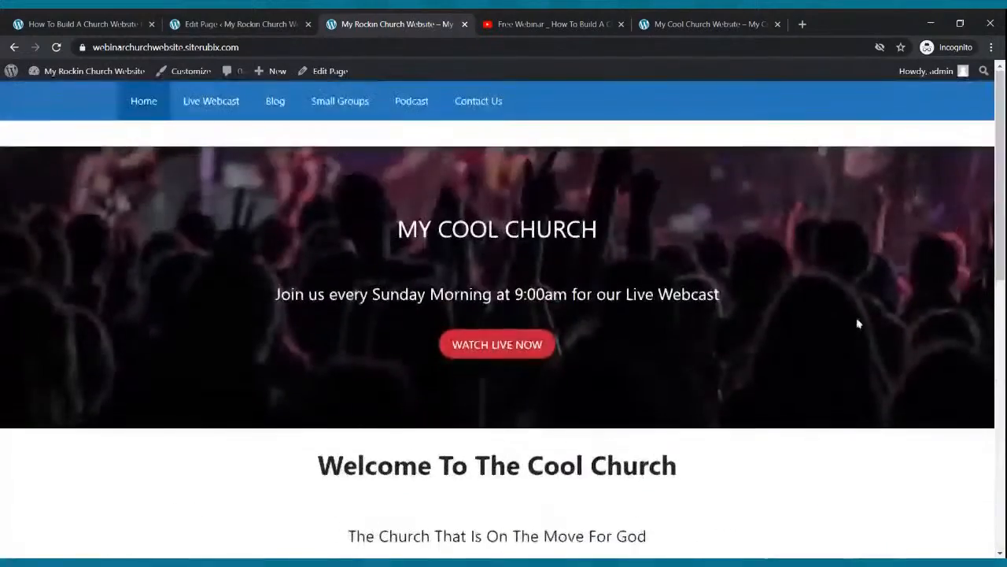
{"action": "scroll", "coordinate": [857, 321], "scroll_direction": "down", "scroll_amount": 8}
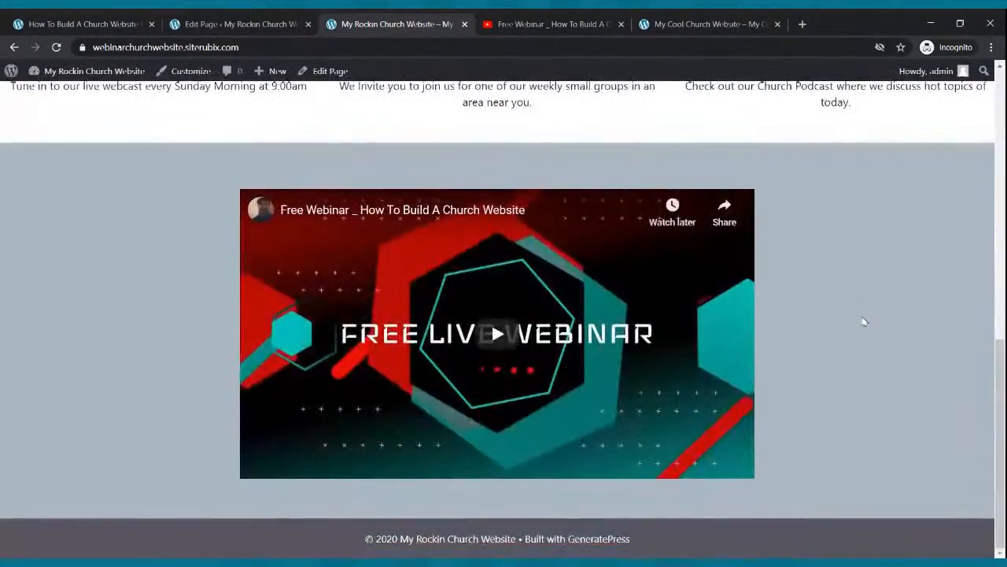
{"action": "scroll", "coordinate": [860, 319], "scroll_direction": "up", "scroll_amount": 8}
{"action": "scroll", "coordinate": [849, 318], "scroll_direction": "down", "scroll_amount": 8}
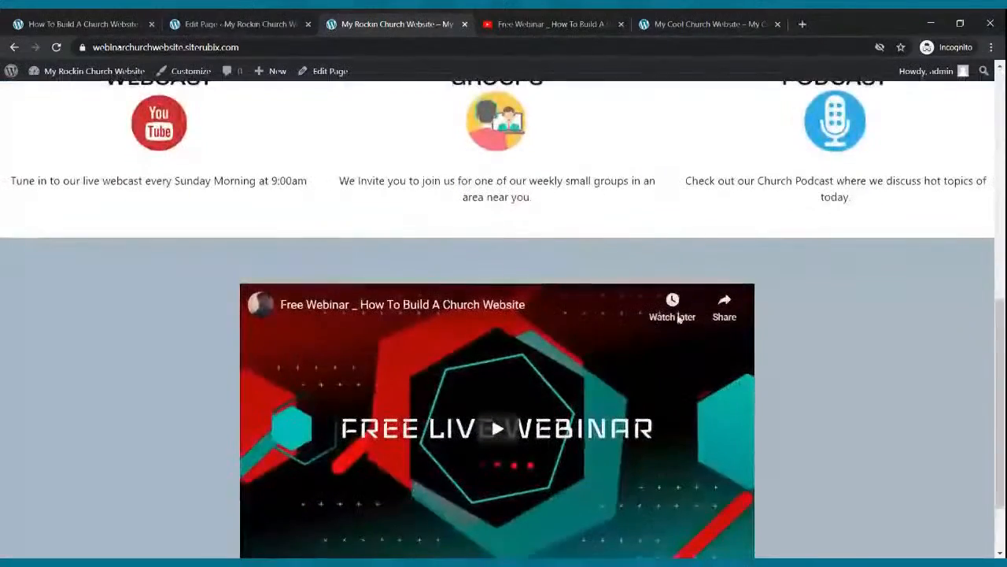
Step: Select the welcome paragraph on the My Cool Church Website example site to copy it
{"action": "left_click", "coordinate": [657, 24]}
{"action": "scroll", "coordinate": [512, 467], "scroll_direction": "down", "scroll_amount": 8}
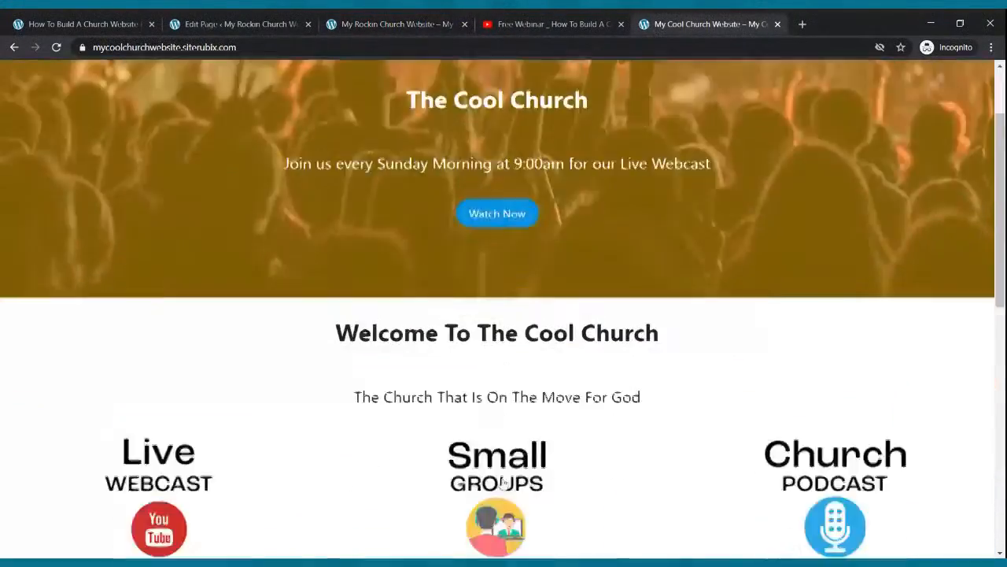
{"action": "left_click_drag", "start_coordinate": [207, 155], "coordinate": [701, 181]}
{"action": "key", "text": "ctrl+c"}
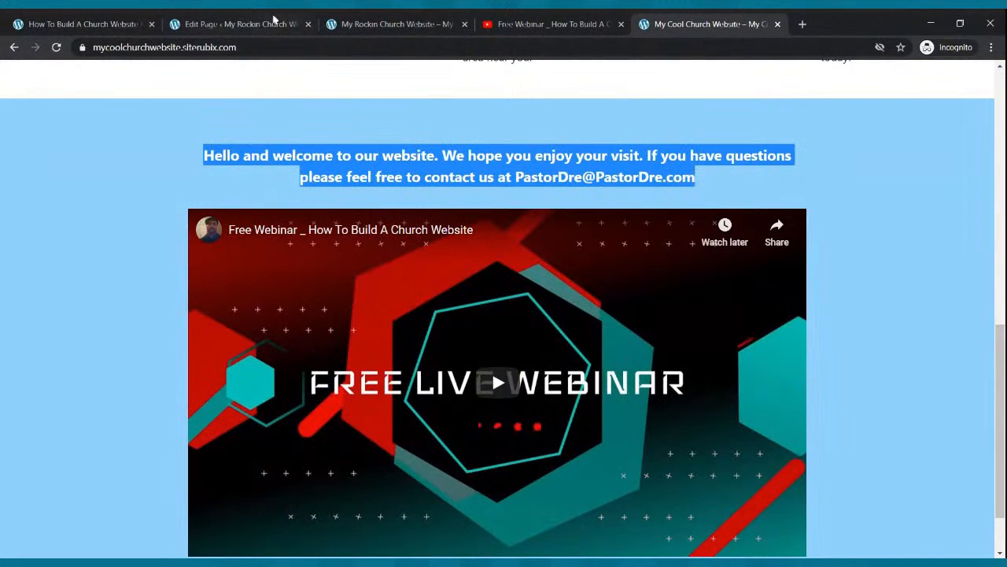
{"action": "left_click", "coordinate": [268, 20]}
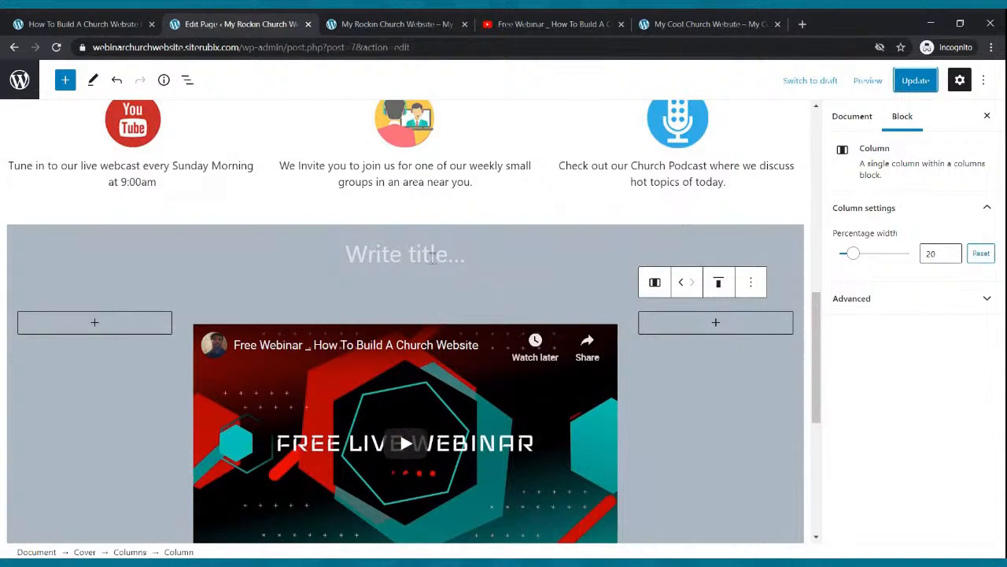
Step: Paste the copied welcome paragraph into the cover's title area above the video
{"action": "left_click", "coordinate": [432, 257]}
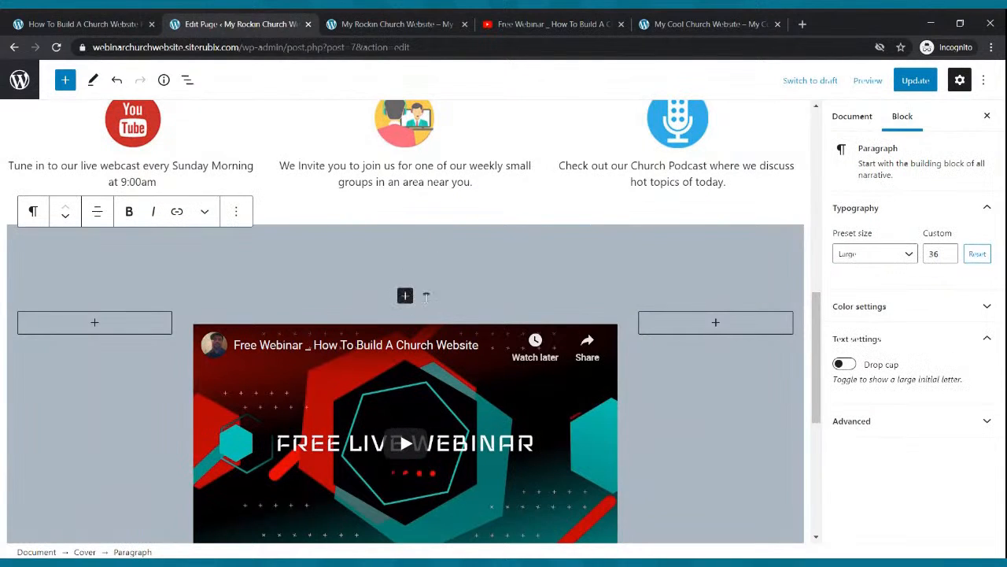
{"action": "key", "text": "ctrl+v"}
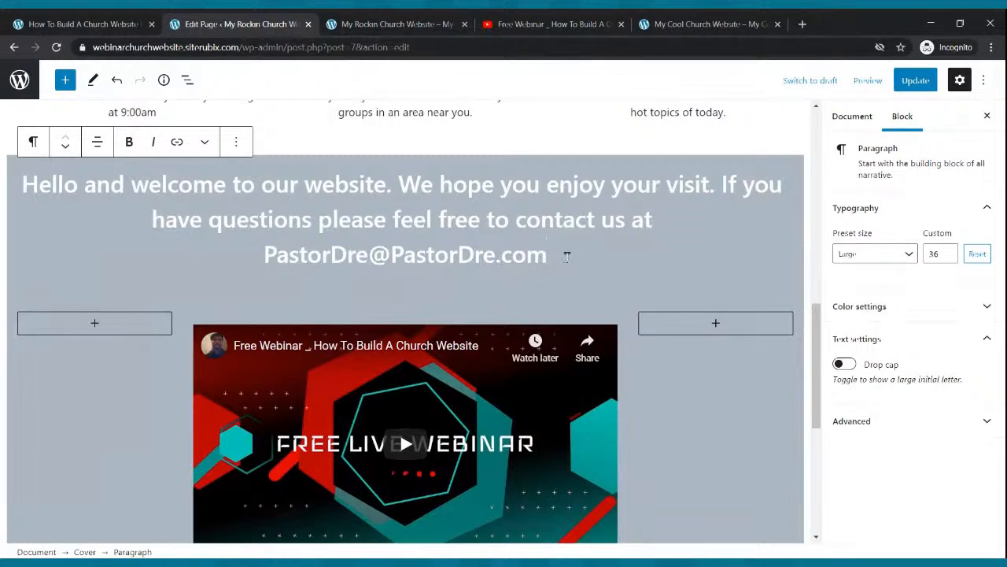
{"action": "left_click_drag", "start_coordinate": [558, 255], "coordinate": [20, 184]}
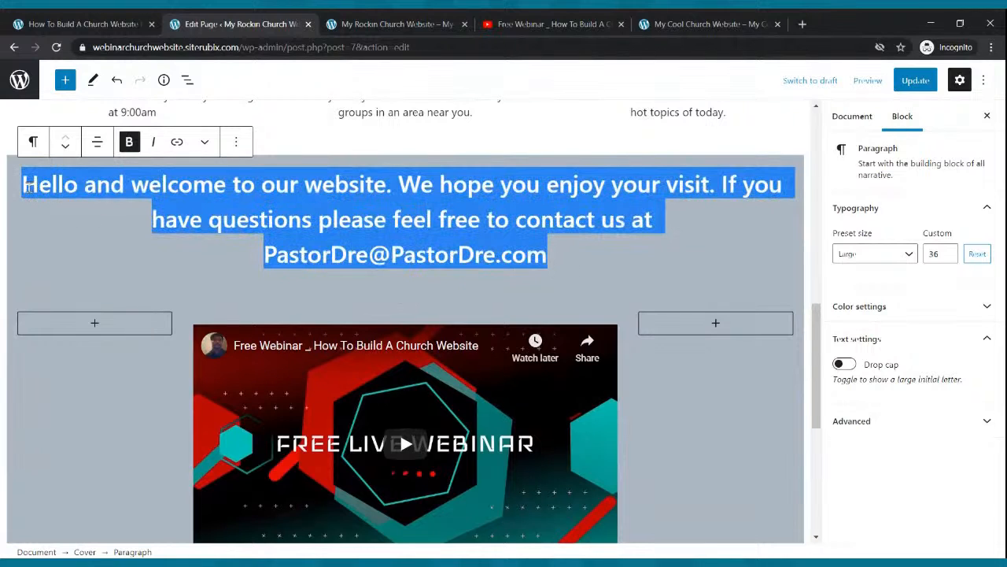
Step: Set the welcome paragraph to the Large (36) preset size and update the page
{"action": "left_click", "coordinate": [898, 257]}
{"action": "left_click", "coordinate": [868, 342]}
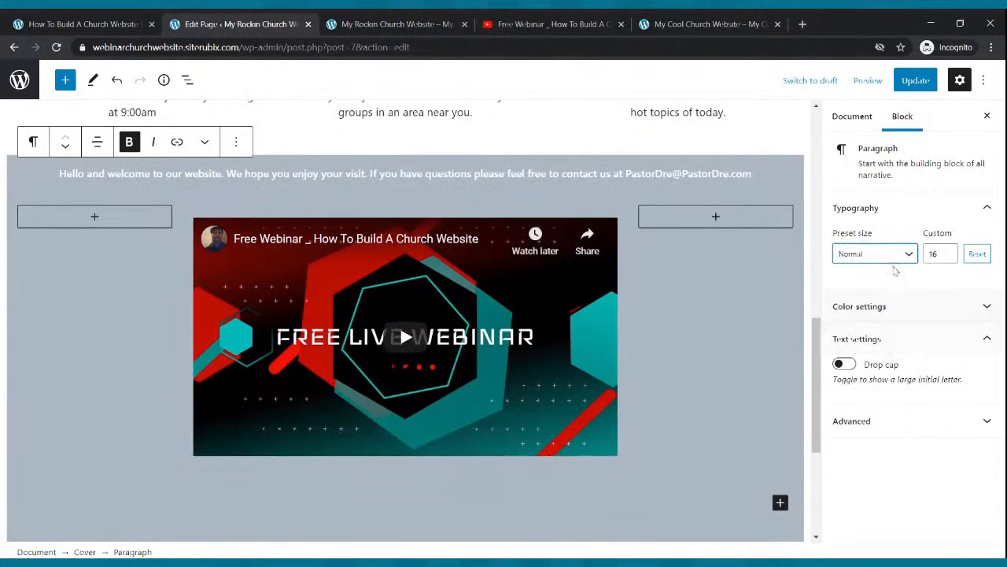
{"action": "left_click", "coordinate": [900, 254]}
{"action": "left_click", "coordinate": [874, 375]}
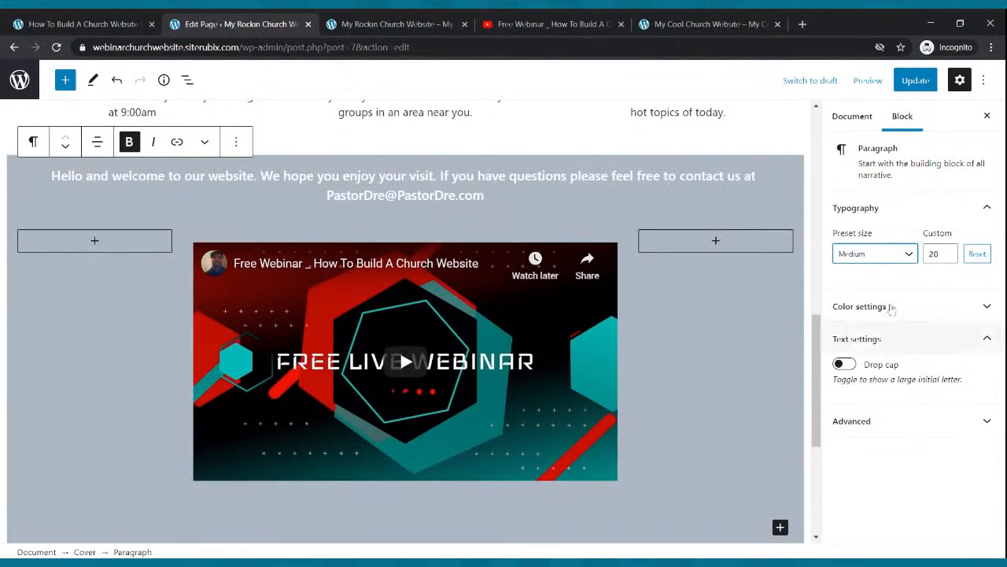
{"action": "left_click", "coordinate": [908, 256]}
{"action": "left_click", "coordinate": [886, 403]}
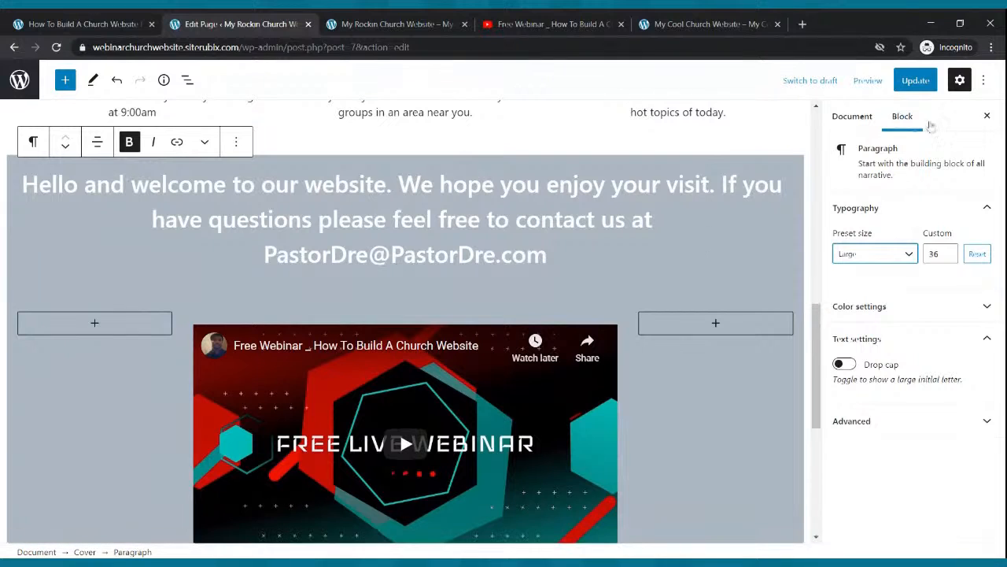
{"action": "left_click", "coordinate": [915, 80]}
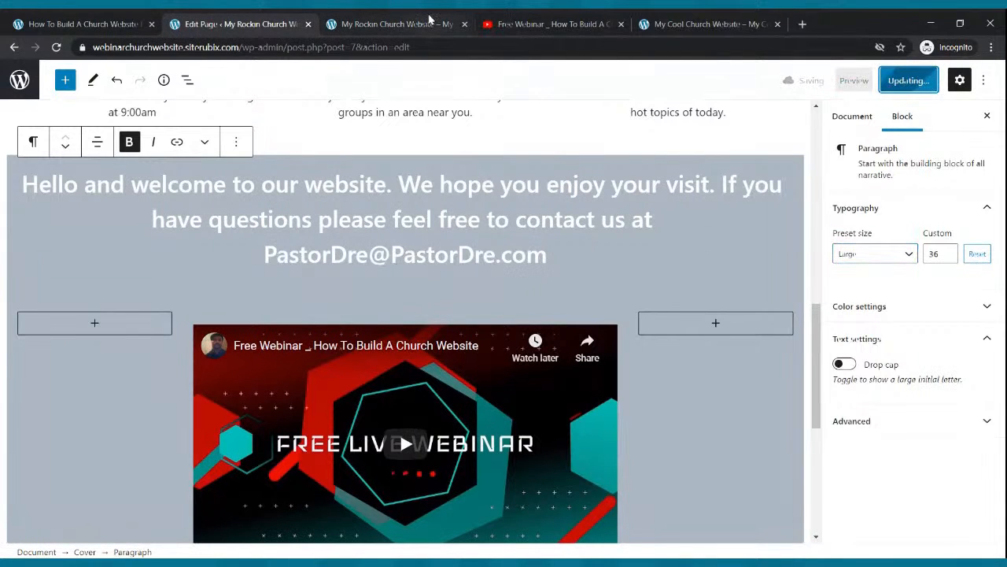
Step: Reload the live homepage and review the welcome message above the webinar video
{"action": "left_click", "coordinate": [427, 19]}
{"action": "left_click", "coordinate": [56, 50]}
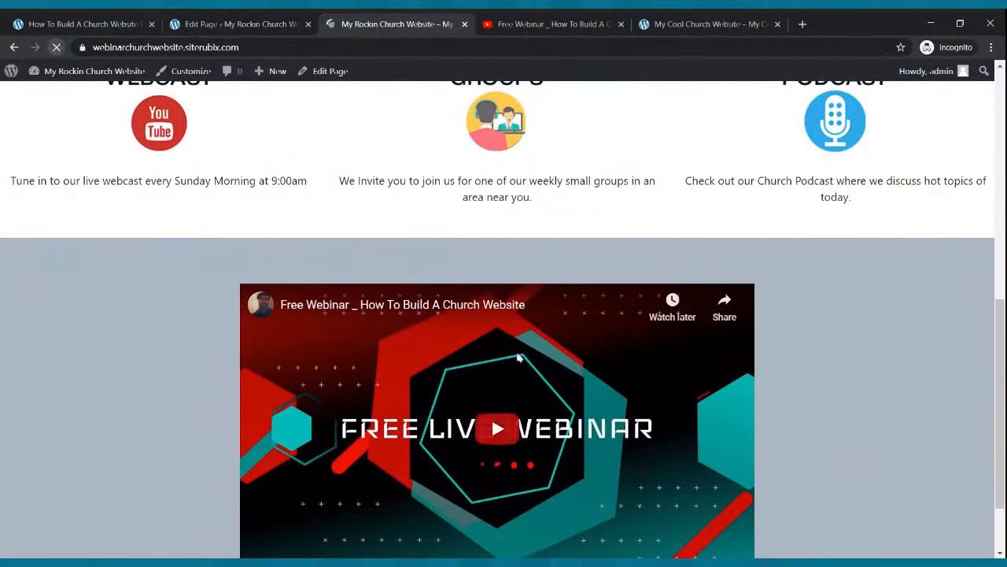
{"action": "scroll", "coordinate": [531, 354], "scroll_direction": "down", "scroll_amount": 2}
{"action": "scroll", "coordinate": [531, 354], "scroll_direction": "up", "scroll_amount": 3}
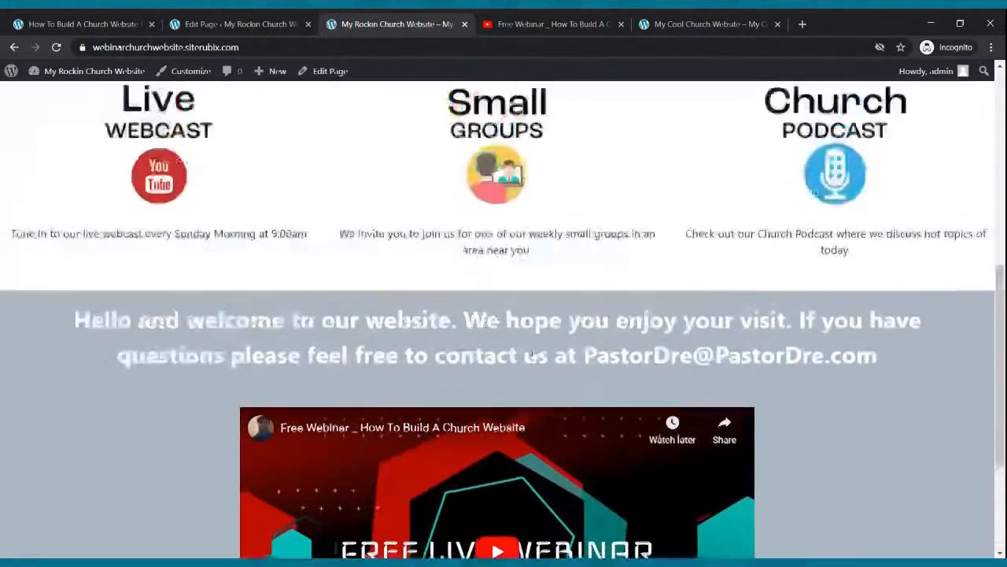
{"action": "scroll", "coordinate": [540, 354], "scroll_direction": "down", "scroll_amount": 1}
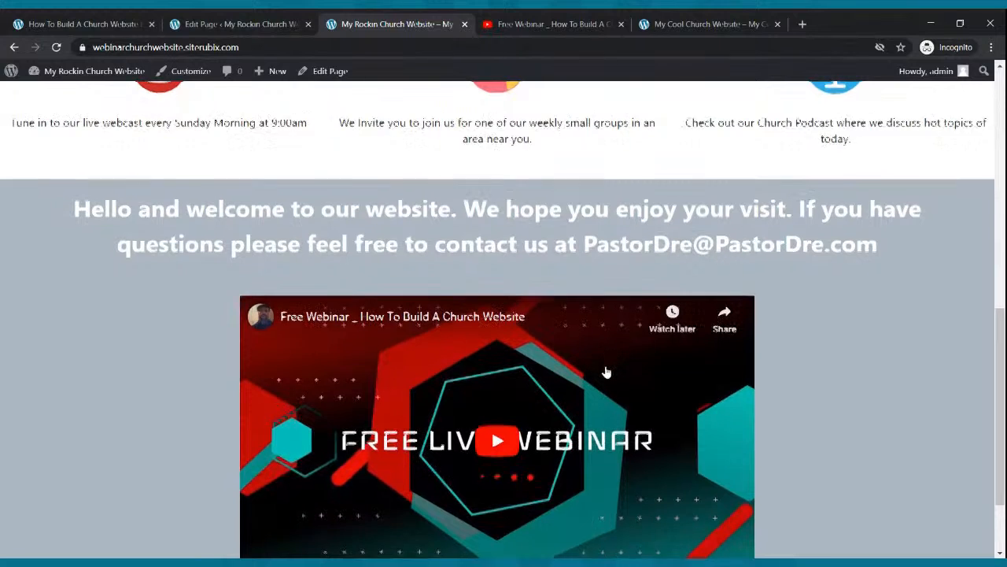
{"action": "scroll", "coordinate": [606, 371], "scroll_direction": "down", "scroll_amount": 1}
{"action": "scroll", "coordinate": [606, 372], "scroll_direction": "up", "scroll_amount": 2}
{"action": "scroll", "coordinate": [607, 371], "scroll_direction": "down", "scroll_amount": 2}
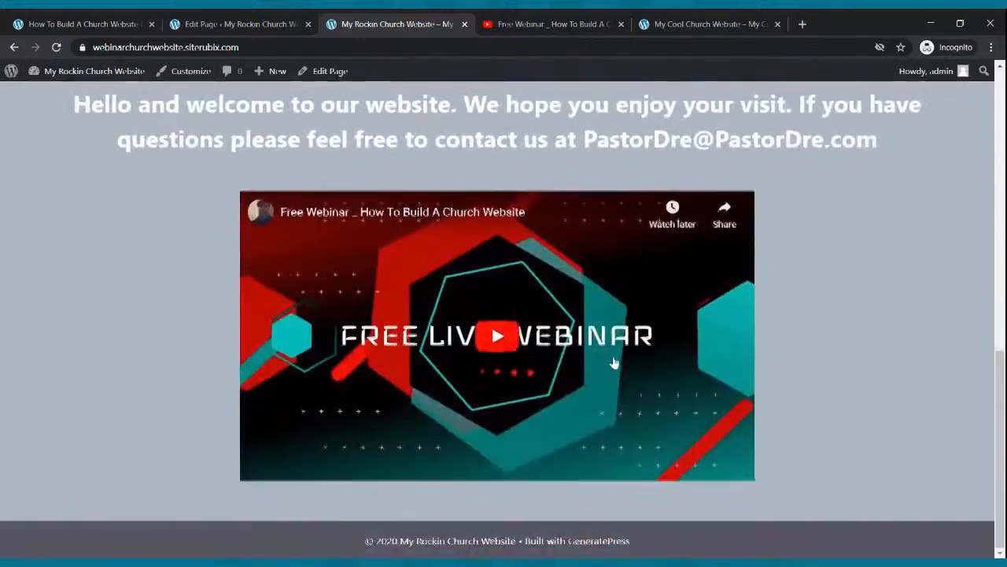
{"action": "scroll", "coordinate": [610, 363], "scroll_direction": "up", "scroll_amount": 5}
{"action": "scroll", "coordinate": [614, 356], "scroll_direction": "down", "scroll_amount": 5}
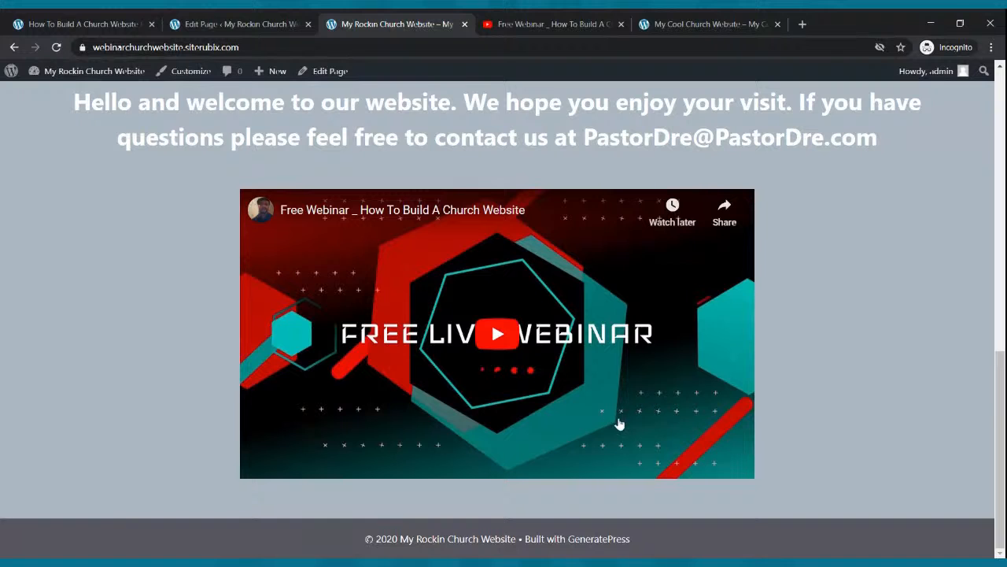
{"action": "scroll", "coordinate": [625, 432], "scroll_direction": "up", "scroll_amount": 2}
{"action": "scroll", "coordinate": [625, 433], "scroll_direction": "down", "scroll_amount": 2}
Step: Play and pause the embedded webinar video, then leave the editor for the Pages list
{"action": "left_click", "coordinate": [497, 338]}
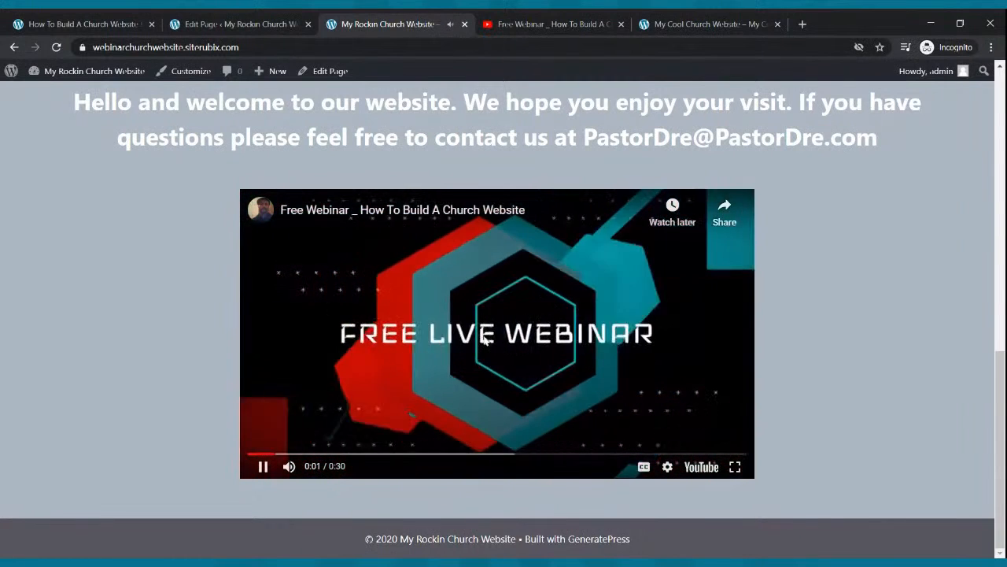
{"action": "left_click", "coordinate": [265, 465]}
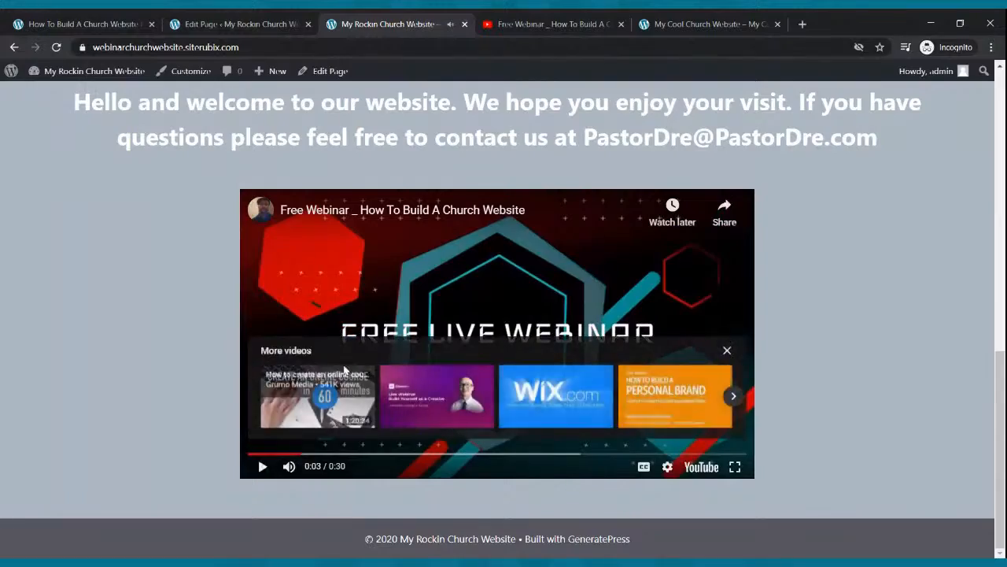
{"action": "scroll", "coordinate": [346, 370], "scroll_direction": "up", "scroll_amount": 15}
{"action": "scroll", "coordinate": [357, 351], "scroll_direction": "down", "scroll_amount": 15}
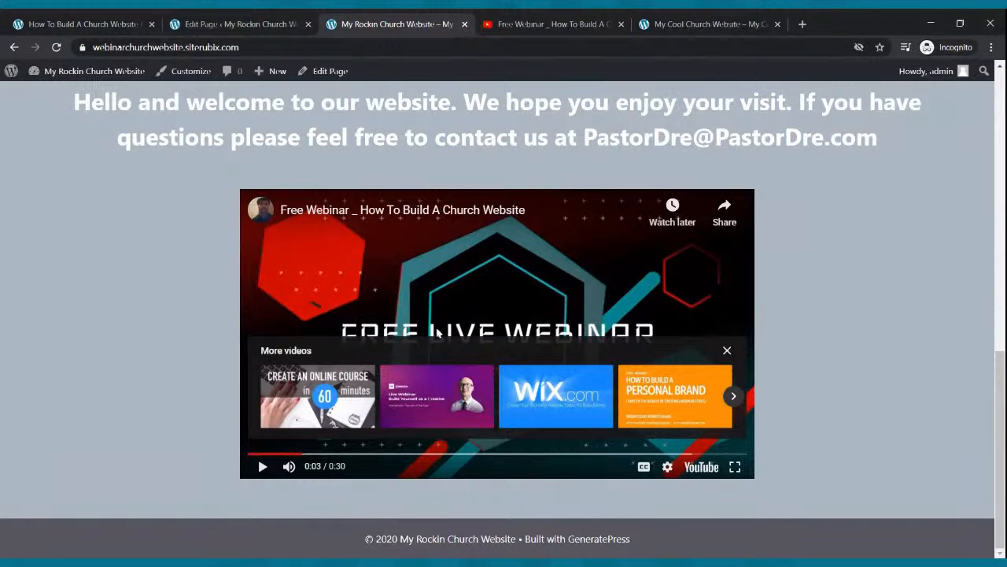
{"action": "scroll", "coordinate": [449, 331], "scroll_direction": "up", "scroll_amount": 15}
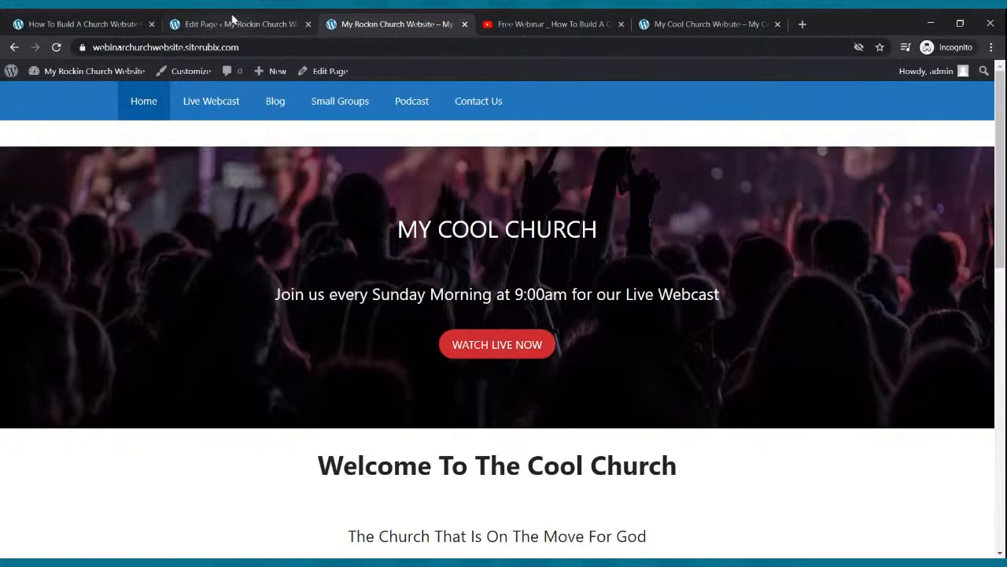
{"action": "left_click", "coordinate": [234, 23]}
{"action": "left_click", "coordinate": [22, 88]}
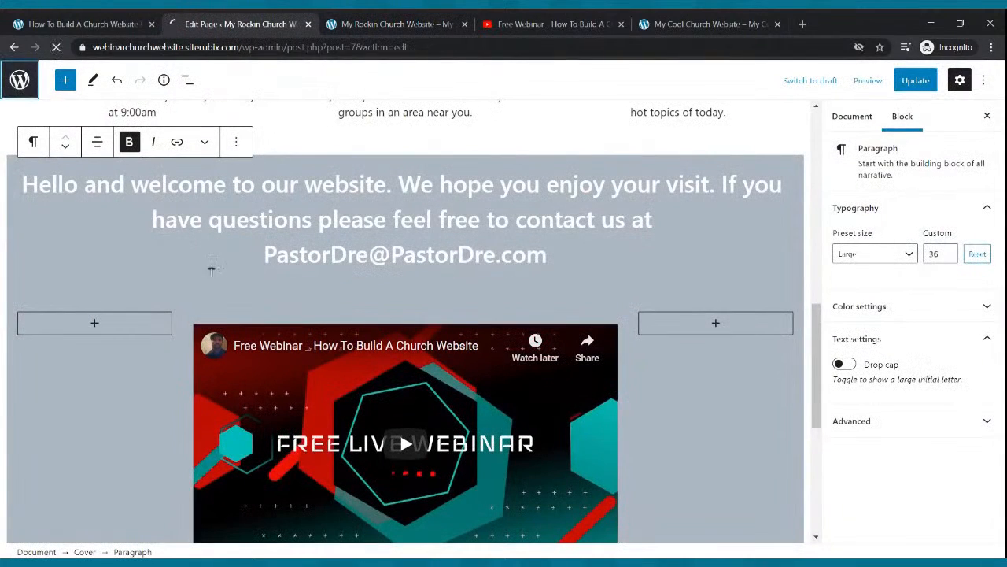
Step: Write 'Welcome to our live webcast. We are live every Sunday at 9:00am' on Live Webcast and update
{"action": "left_click", "coordinate": [177, 333]}
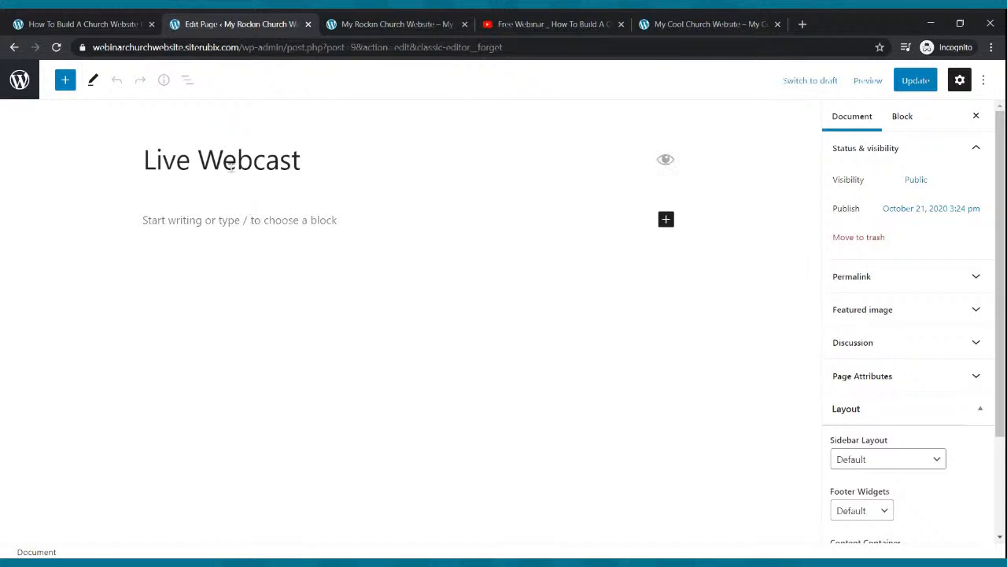
{"action": "left_click", "coordinate": [229, 225]}
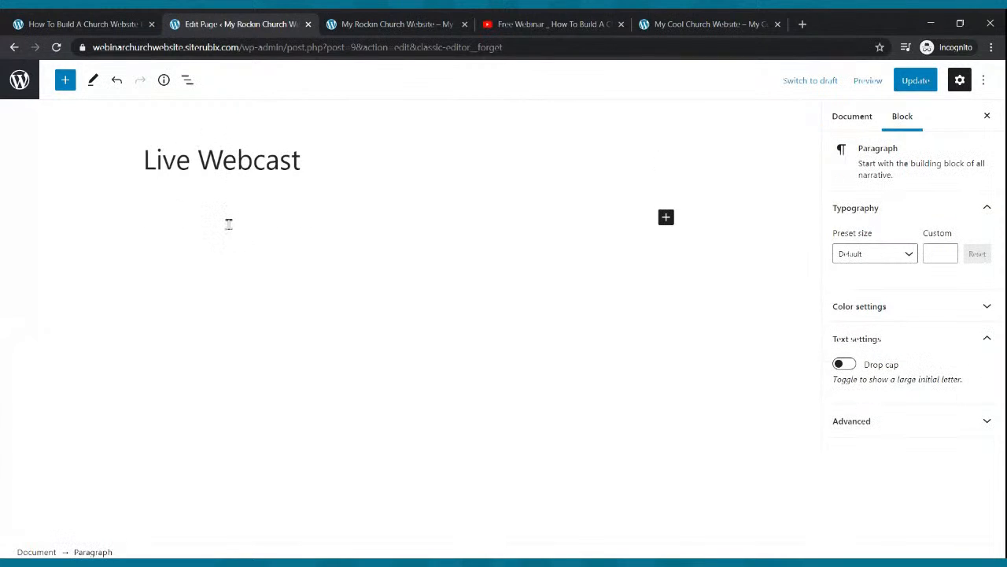
{"action": "type", "text": "Welcoeme t"}
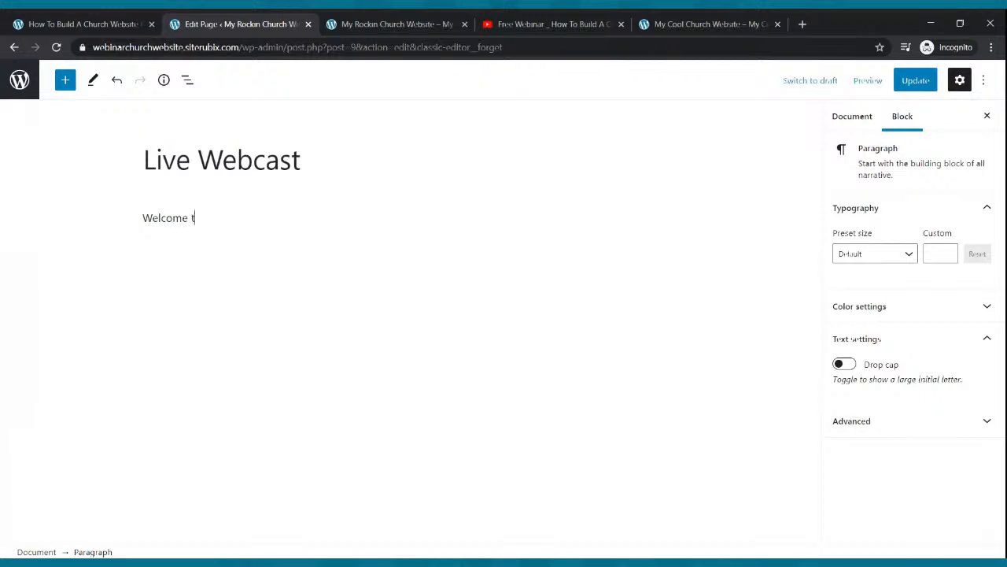
{"action": "type", "text": "o our live webcast. We ar e live every"}
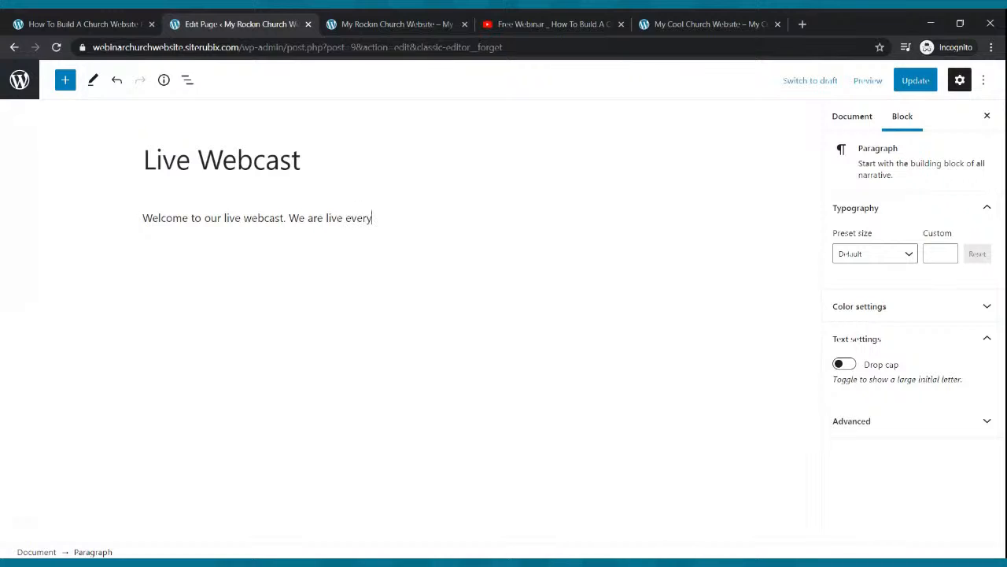
{"action": "type", "text": " s"}
{"action": "key", "text": "BackSpace"}
{"action": "type", "text": "Sunday at 9:00am"}
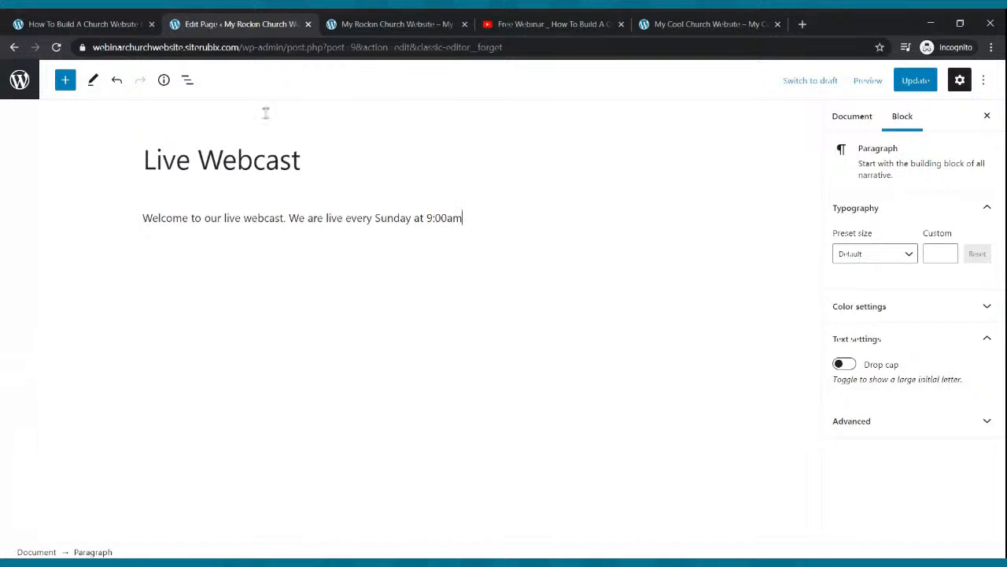
{"action": "left_click", "coordinate": [913, 82]}
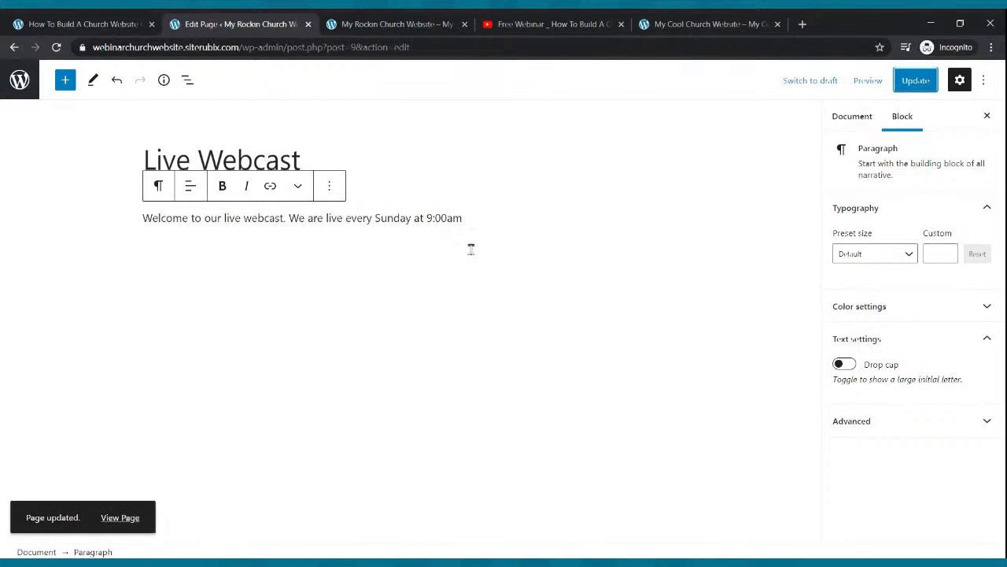
Step: From the Free Webinar YouTube video, start setting up a live stream via Create > Go live
{"action": "left_click", "coordinate": [536, 31]}
{"action": "left_click", "coordinate": [650, 228]}
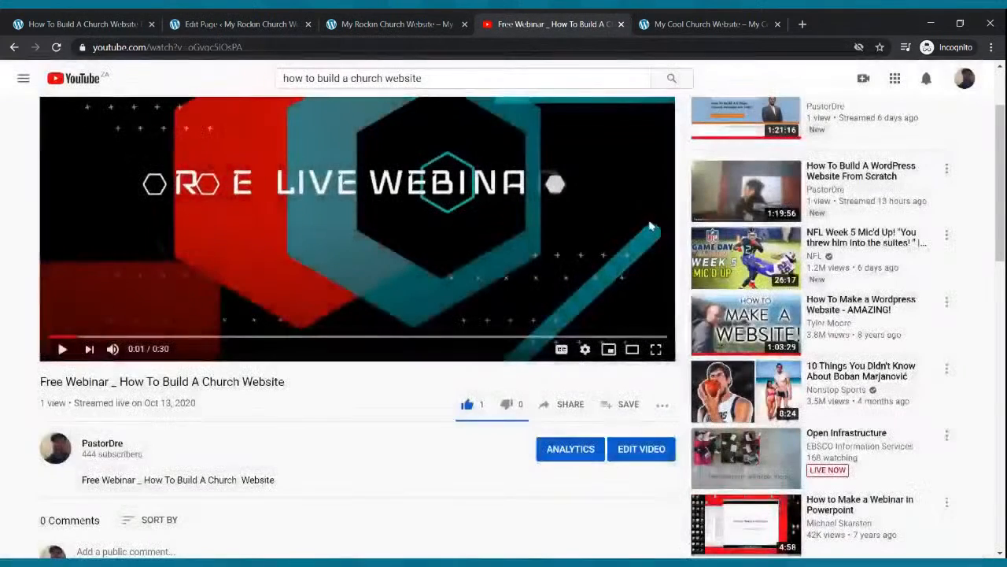
{"action": "left_click", "coordinate": [864, 79]}
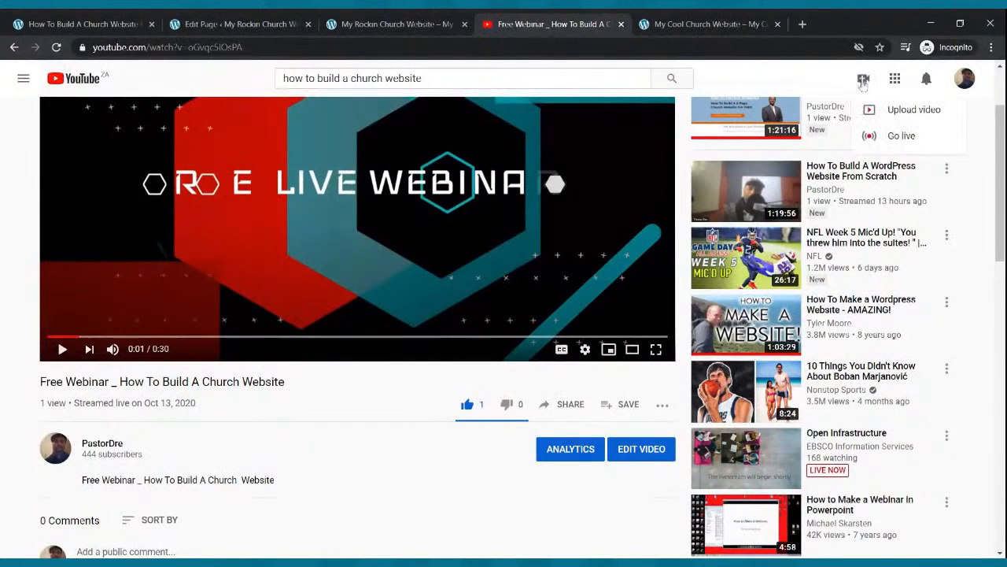
{"action": "left_click", "coordinate": [872, 135]}
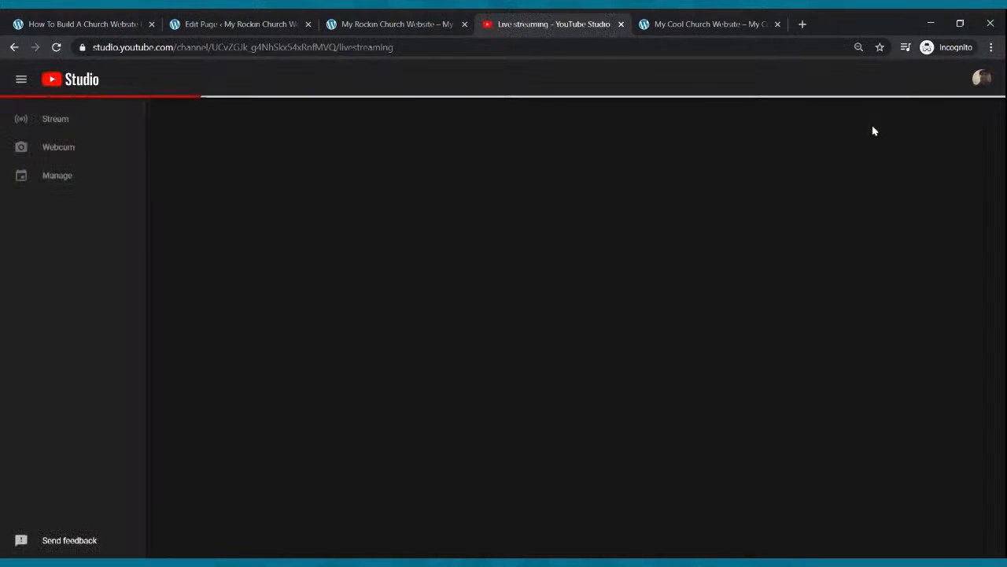
Step: Go to YouTube Studio's live streams list and begin scheduling a new stream
{"action": "left_click", "coordinate": [338, 21]}
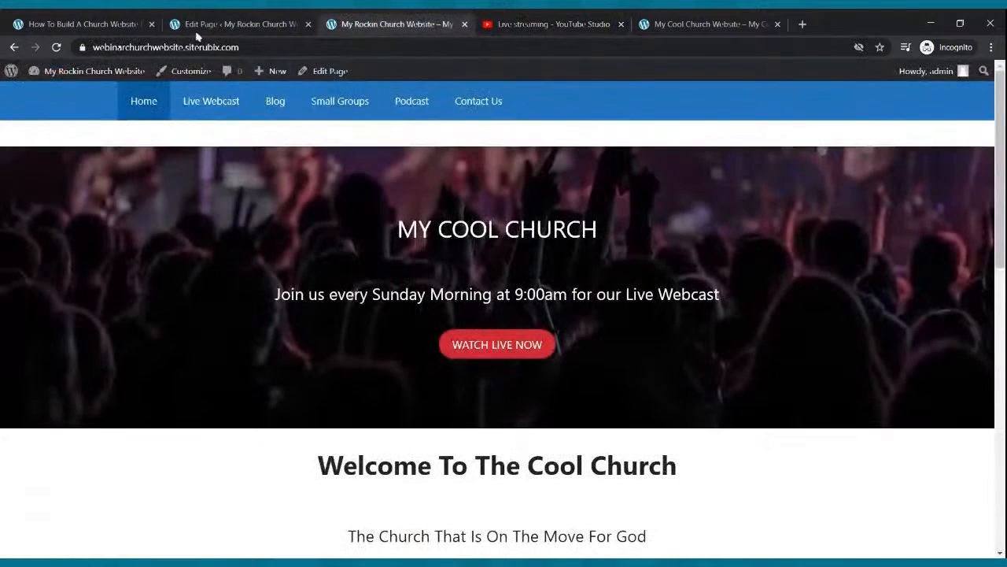
{"action": "left_click", "coordinate": [199, 30]}
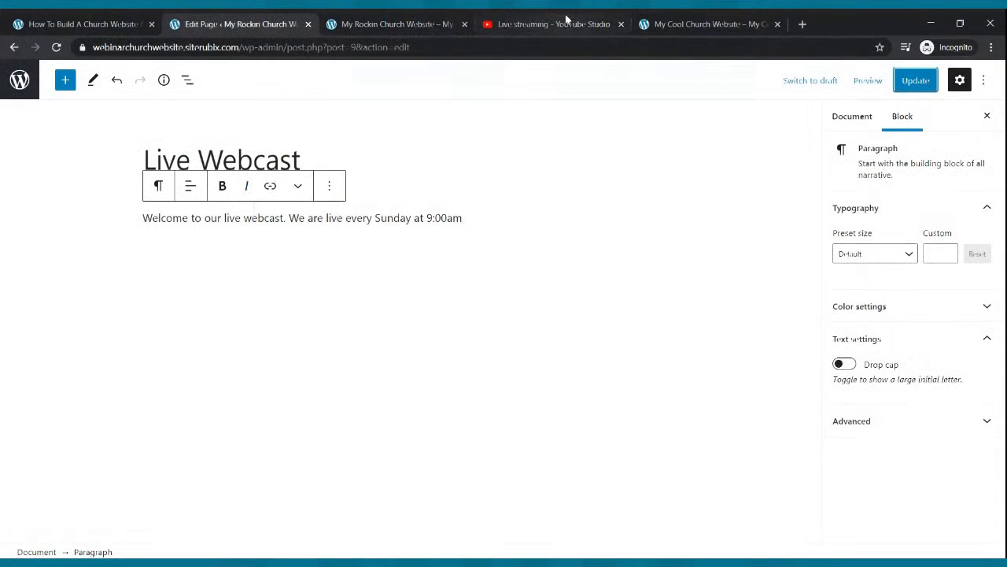
{"action": "left_click", "coordinate": [566, 22]}
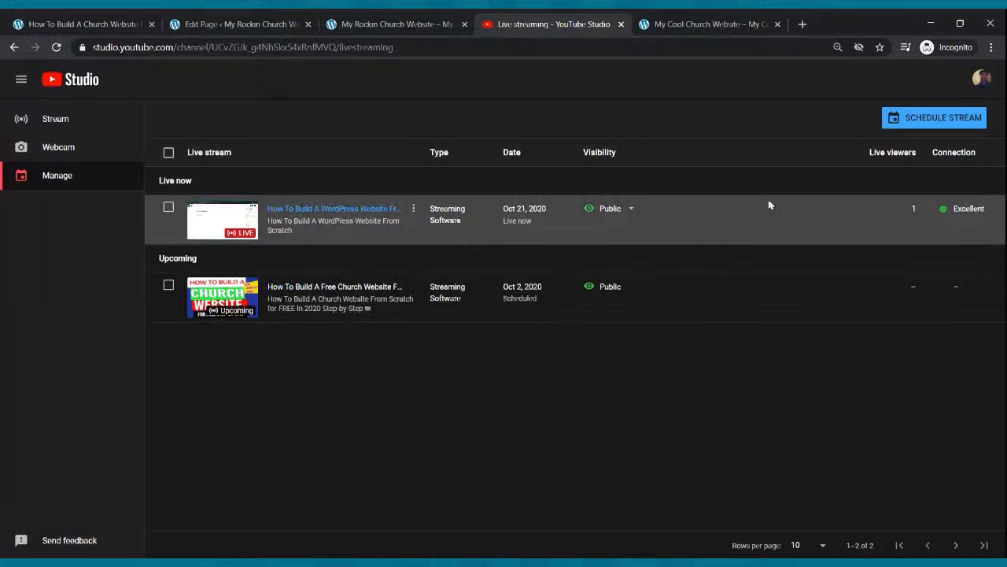
{"action": "left_click", "coordinate": [957, 117]}
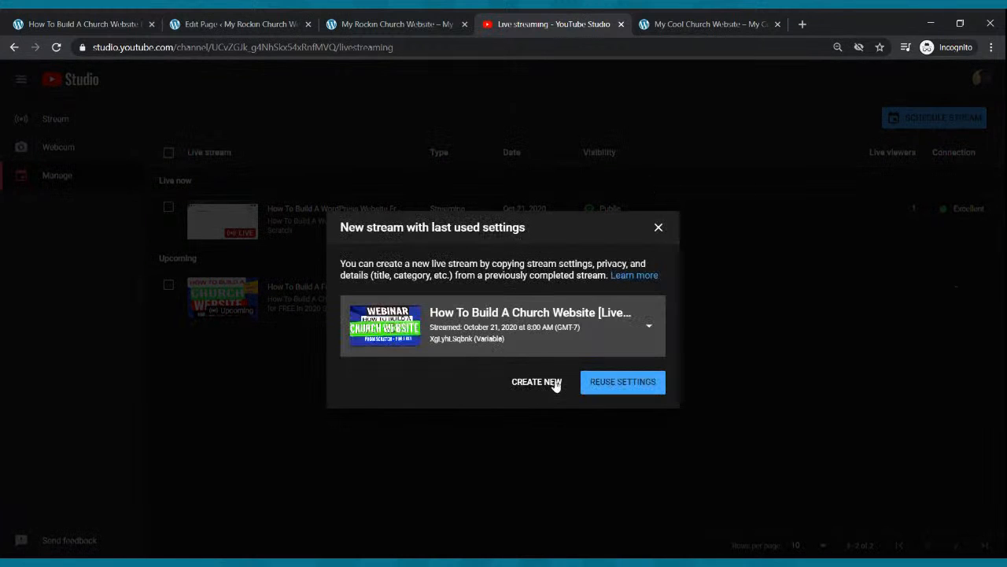
Step: Create a fresh stream titled 'Sunday Morning Celebration Service'
{"action": "left_click", "coordinate": [518, 384]}
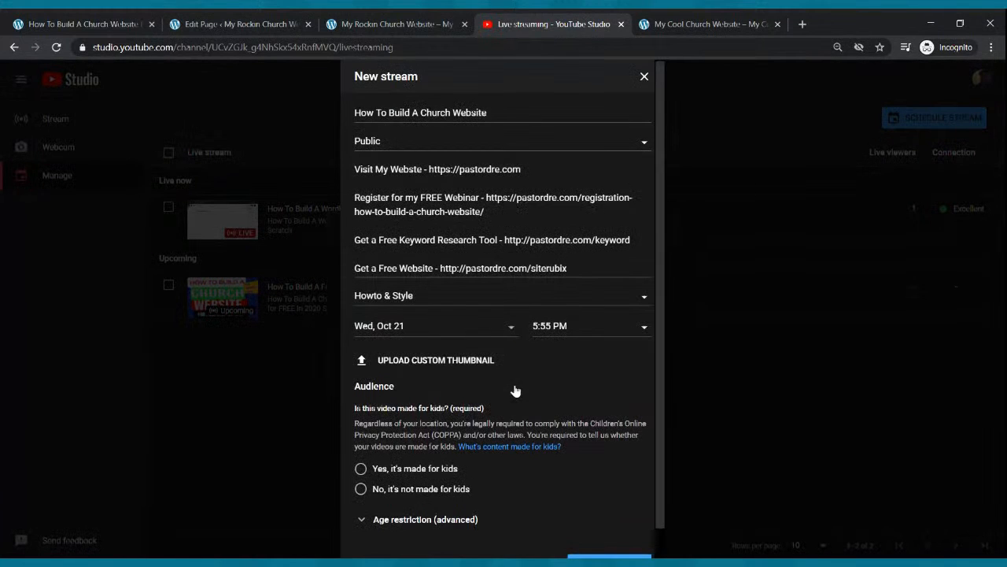
{"action": "left_click", "coordinate": [460, 114]}
{"action": "left_click_drag", "start_coordinate": [486, 112], "coordinate": [292, 104]}
{"action": "type", "text": "Sun"}
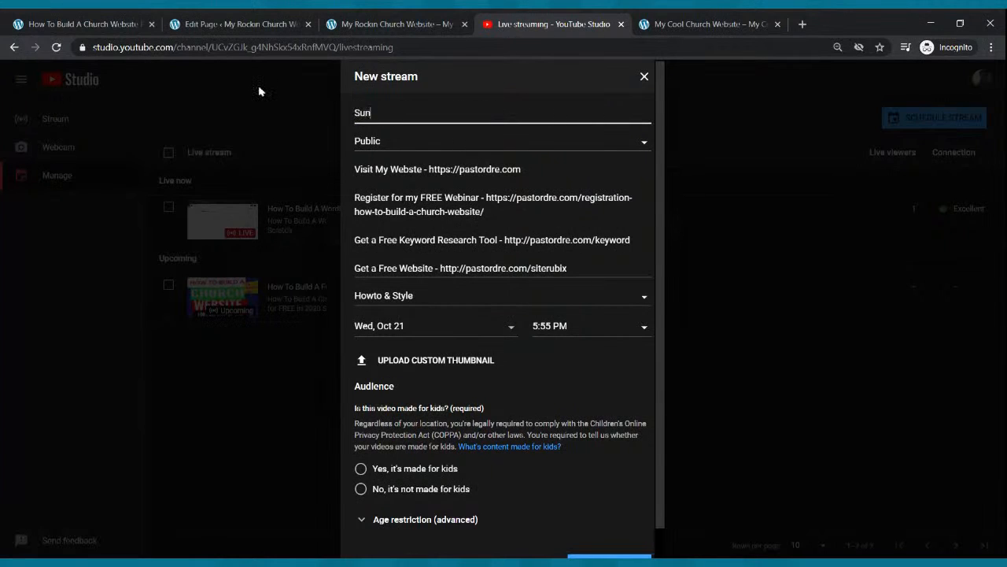
{"action": "type", "text": "day Morning Celebration Service"}
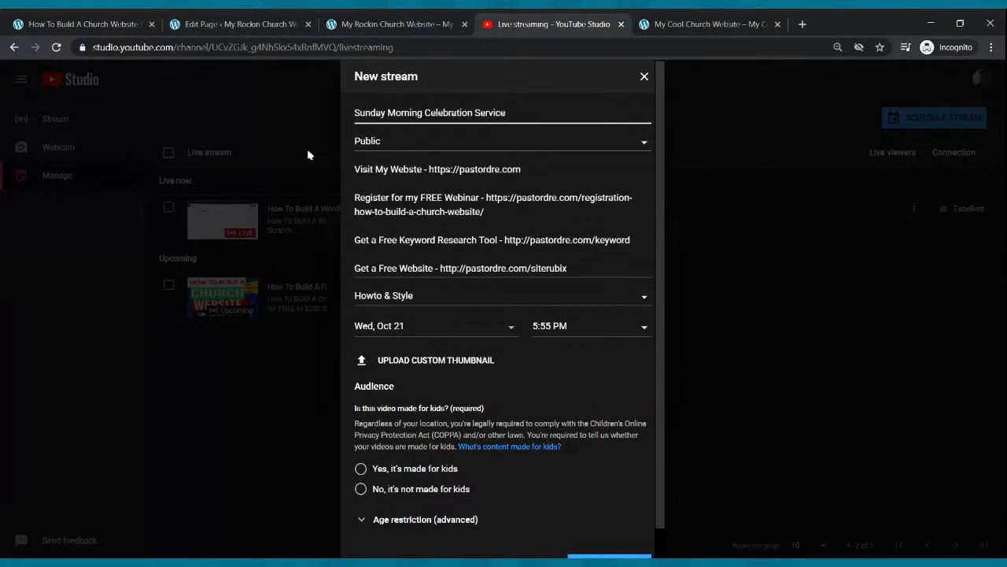
Step: Schedule the stream for Sun, Oct 25 at 9:00 AM, mark it not made for kids, and create it
{"action": "left_click", "coordinate": [466, 329]}
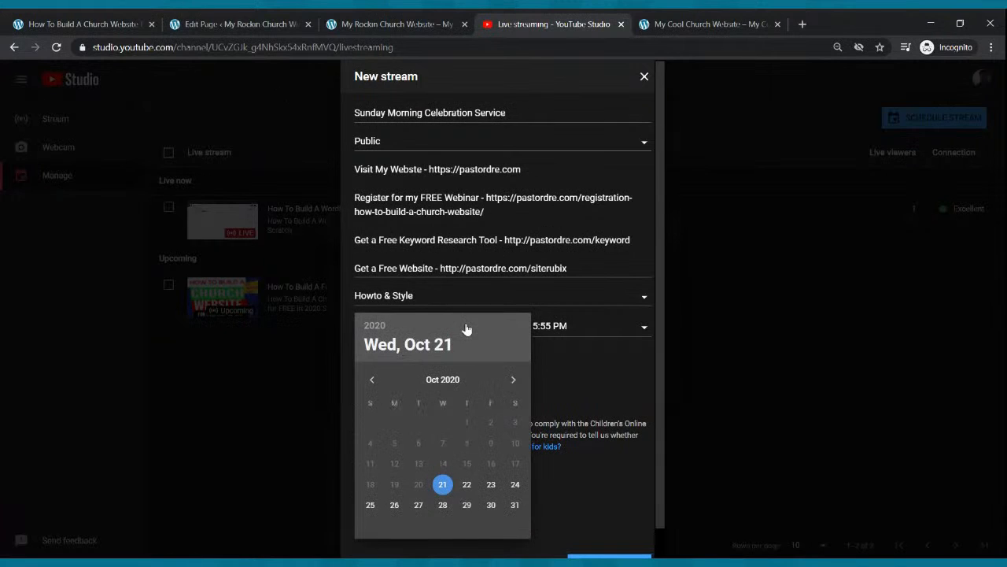
{"action": "left_click", "coordinate": [370, 504]}
{"action": "left_click", "coordinate": [567, 327]}
{"action": "left_click_drag", "start_coordinate": [614, 446], "coordinate": [613, 383]}
{"action": "left_click", "coordinate": [596, 334]}
{"action": "scroll", "coordinate": [590, 339], "scroll_direction": "down", "scroll_amount": 1}
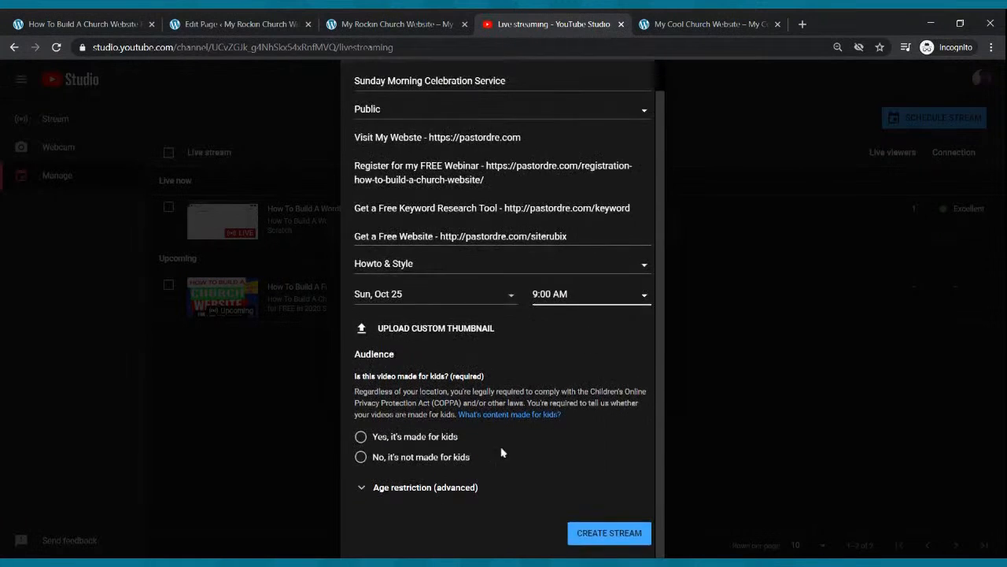
{"action": "left_click", "coordinate": [361, 456]}
{"action": "scroll", "coordinate": [363, 458], "scroll_direction": "up", "scroll_amount": 1}
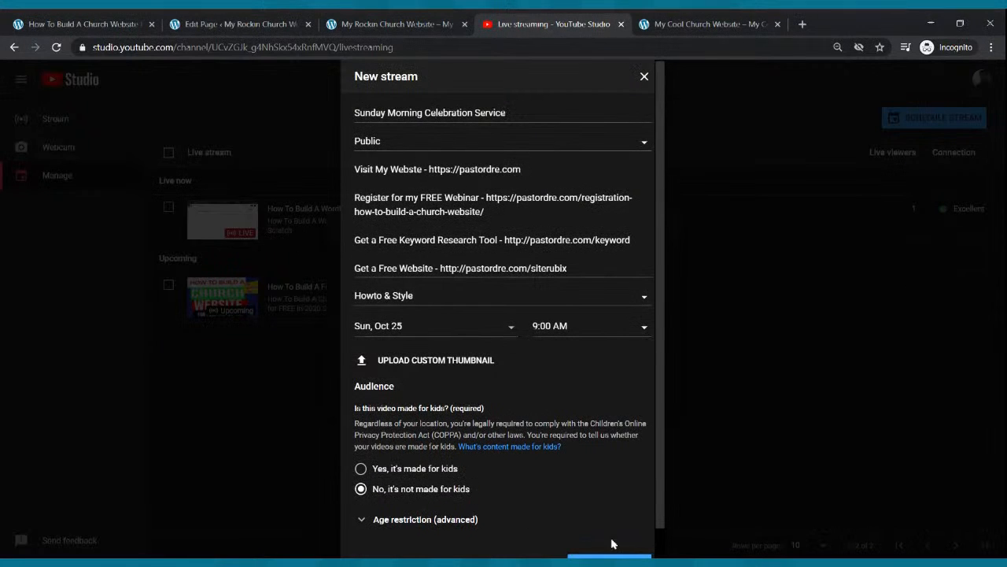
{"action": "scroll", "coordinate": [566, 464], "scroll_direction": "down", "scroll_amount": 1}
{"action": "left_click", "coordinate": [591, 533]}
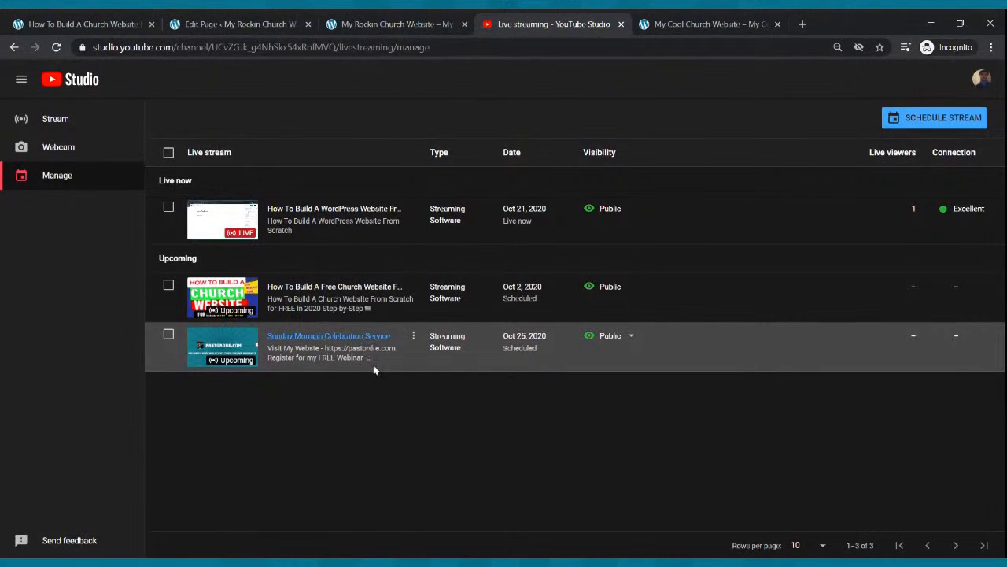
Step: Copy the Sunday Morning Celebration Service stream's share link for the Live Webcast page
{"action": "left_click", "coordinate": [225, 346]}
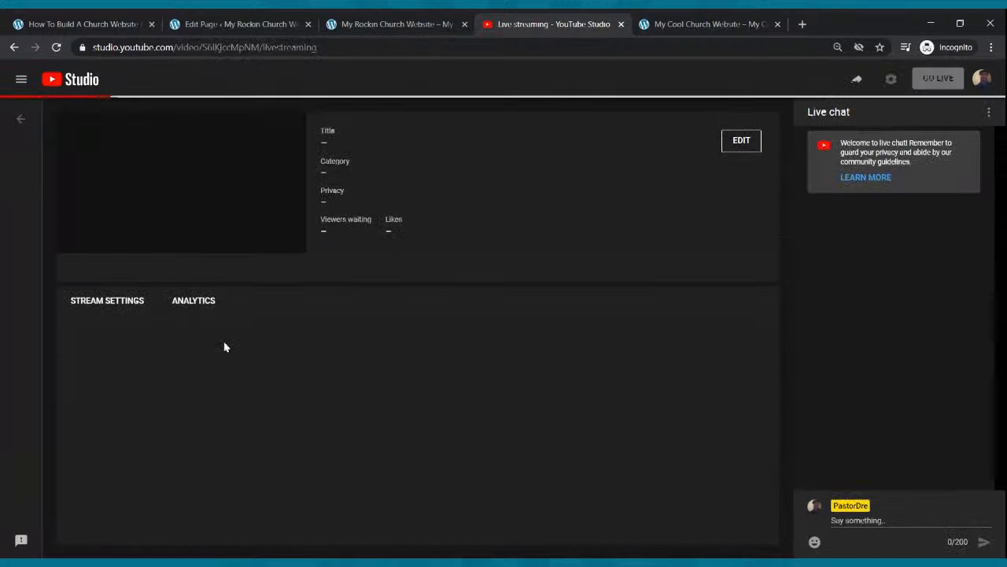
{"action": "left_click", "coordinate": [858, 82]}
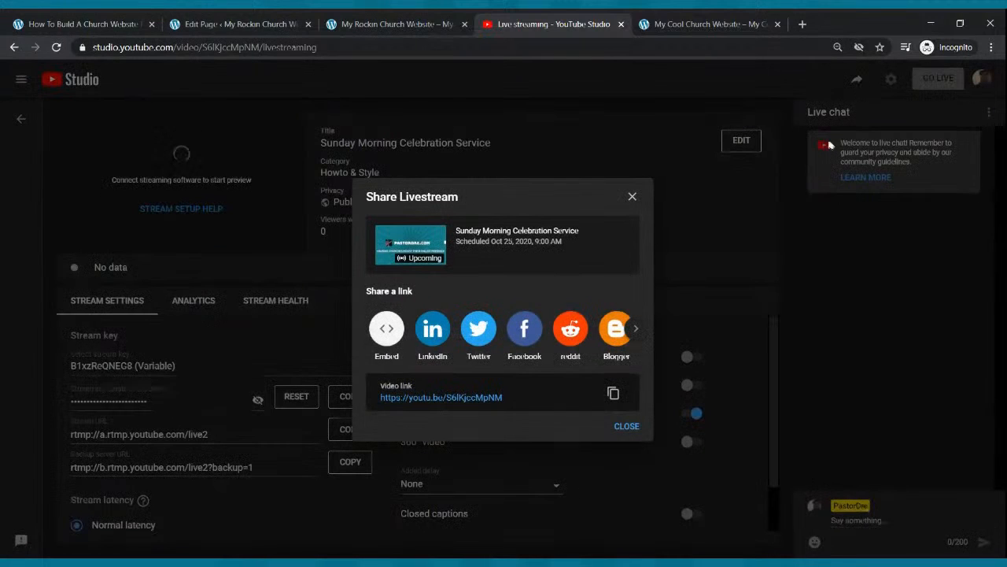
{"action": "left_click", "coordinate": [613, 393]}
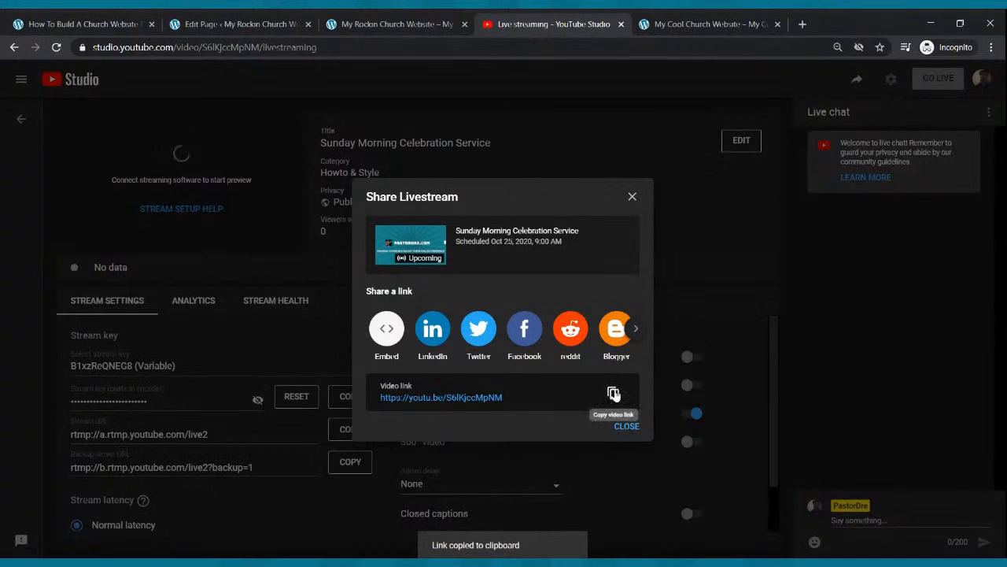
{"action": "left_click", "coordinate": [289, 19]}
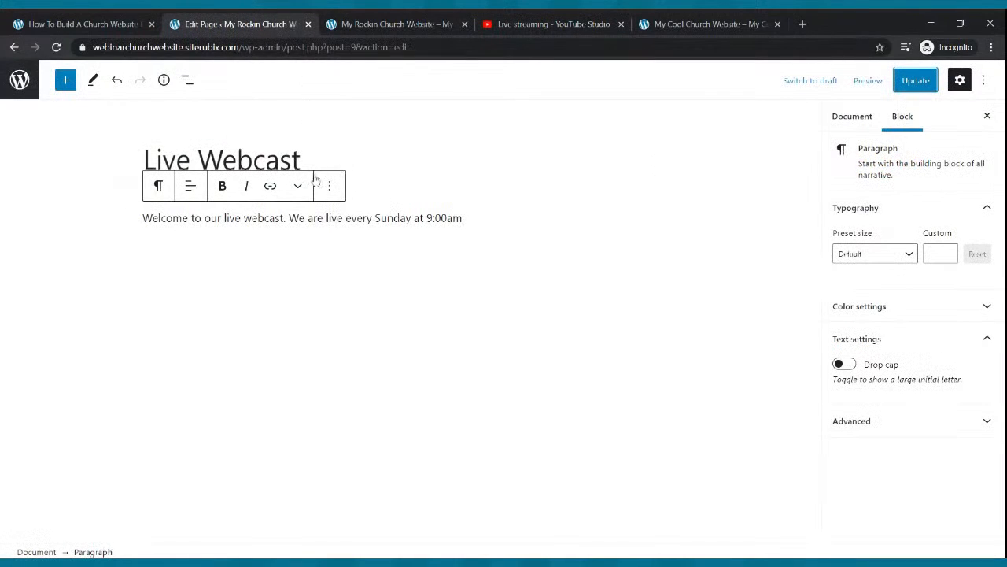
Step: Embed the Sunday Morning Celebration Service YouTube livestream below the welcome paragraph and update the page
{"action": "left_click", "coordinate": [471, 223]}
{"action": "key", "text": "Return"}
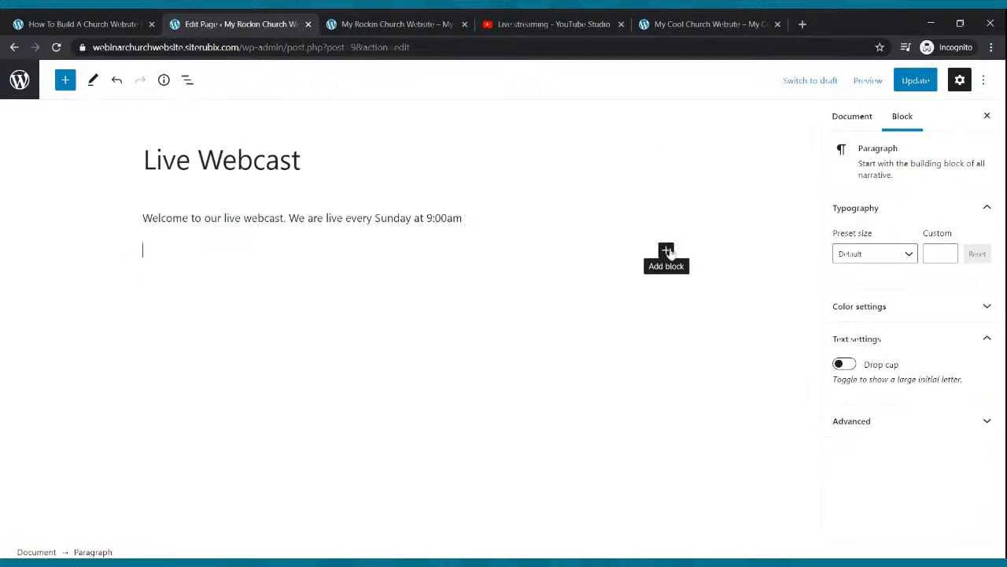
{"action": "left_click", "coordinate": [668, 251]}
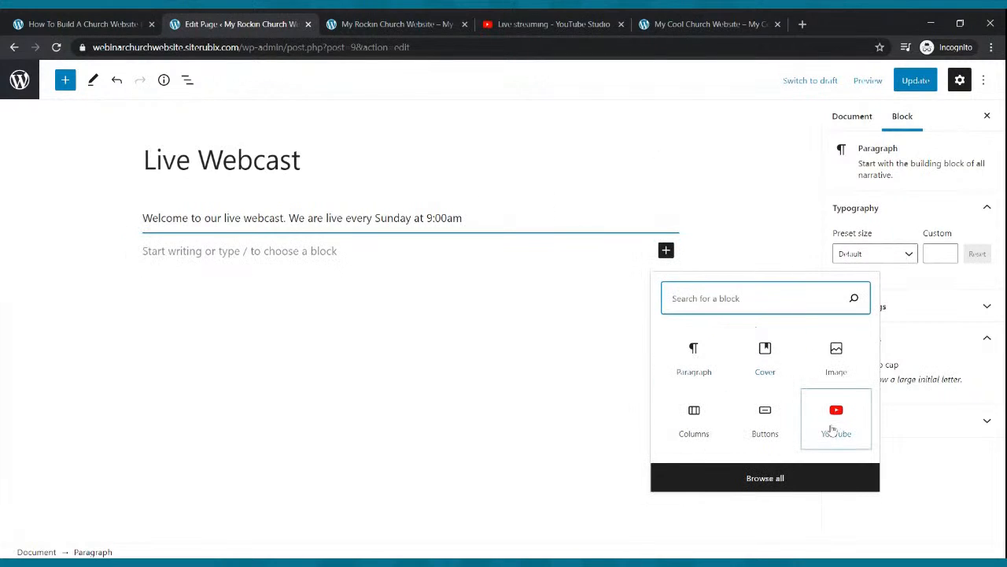
{"action": "left_click", "coordinate": [834, 428]}
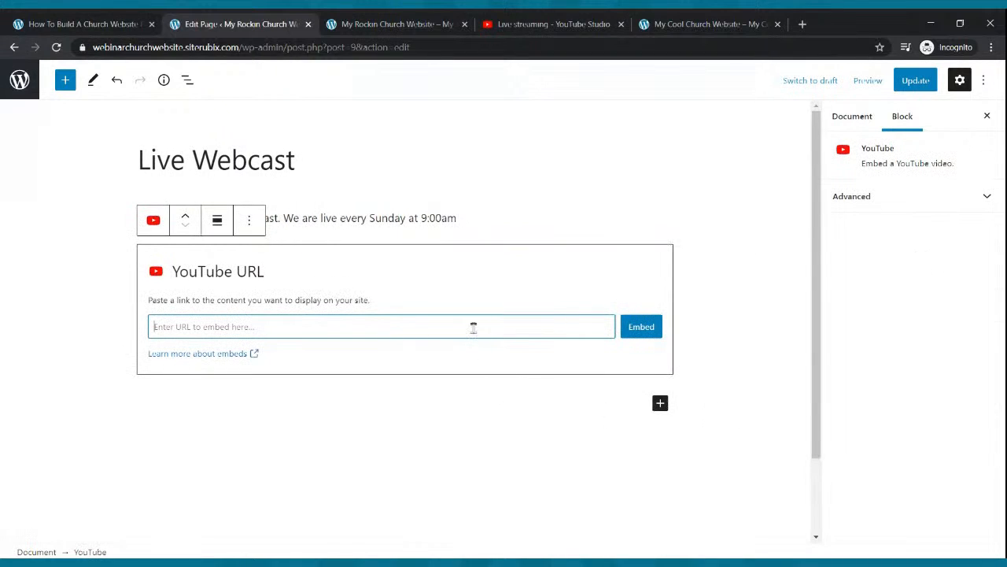
{"action": "key", "text": "ctrl+v"}
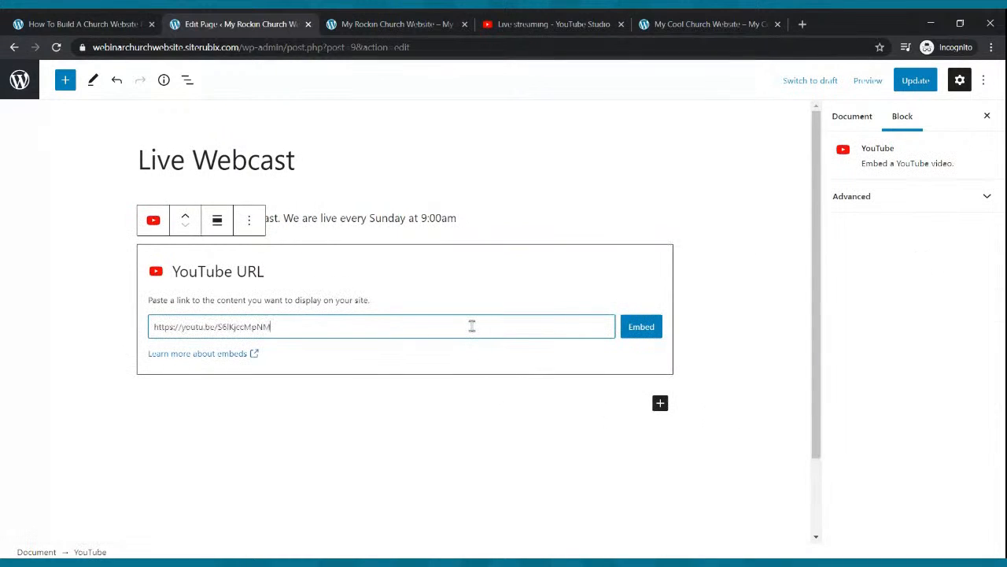
{"action": "left_click", "coordinate": [642, 327]}
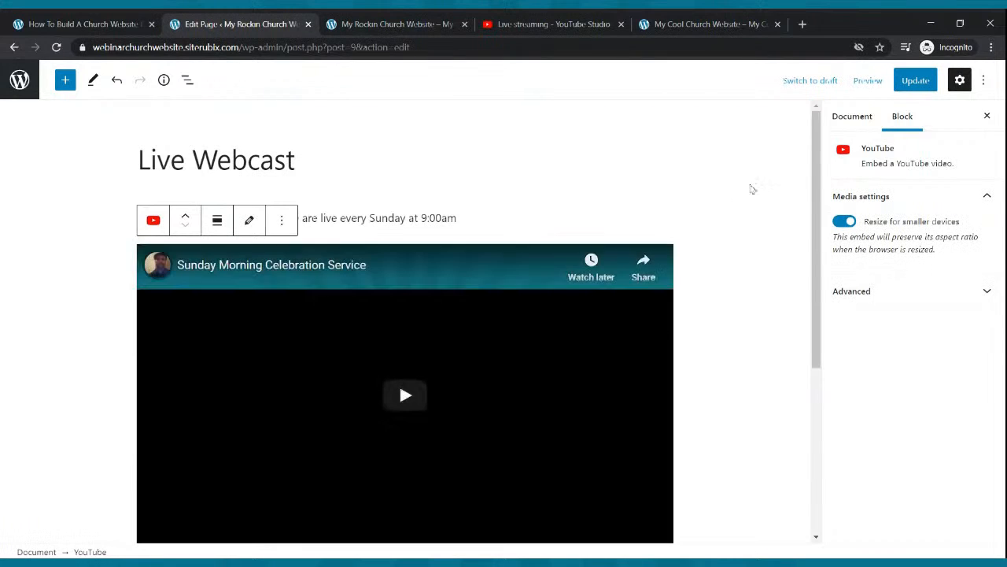
{"action": "left_click", "coordinate": [910, 82]}
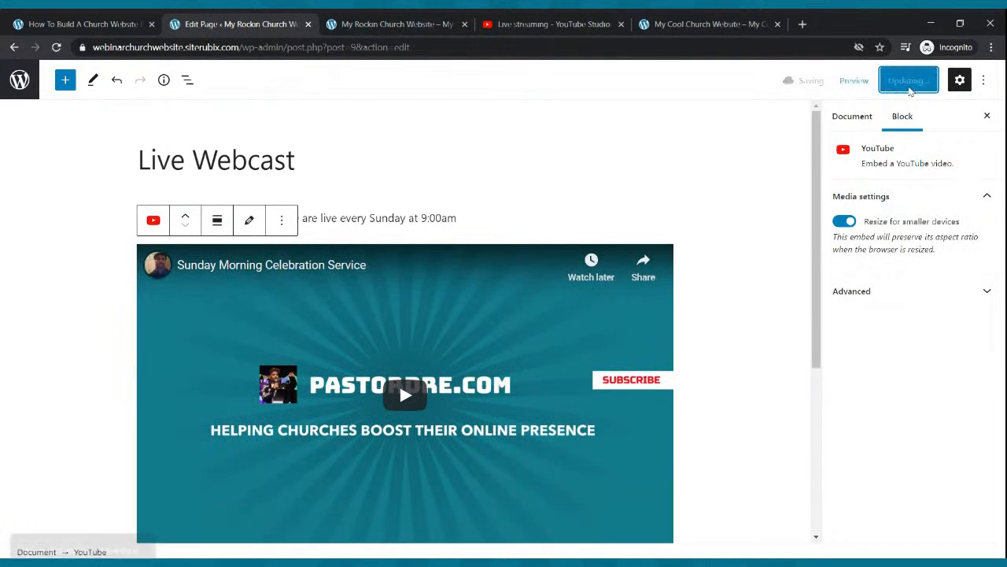
{"action": "left_click", "coordinate": [407, 23]}
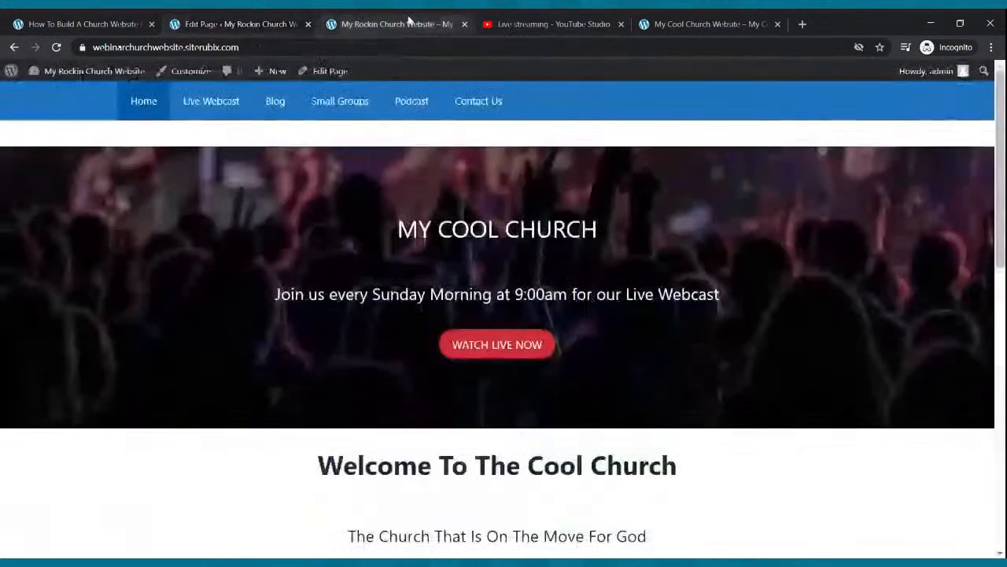
Step: View the published Live Webcast page and play the embedded stream, which shows 'Live in 3 days'
{"action": "left_click", "coordinate": [236, 100]}
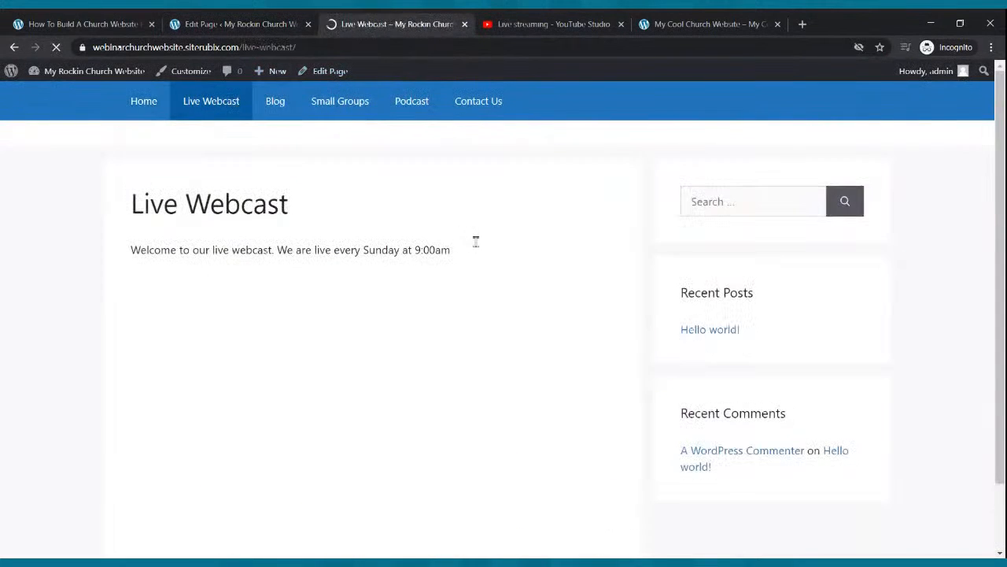
{"action": "scroll", "coordinate": [476, 244], "scroll_direction": "down", "scroll_amount": 2}
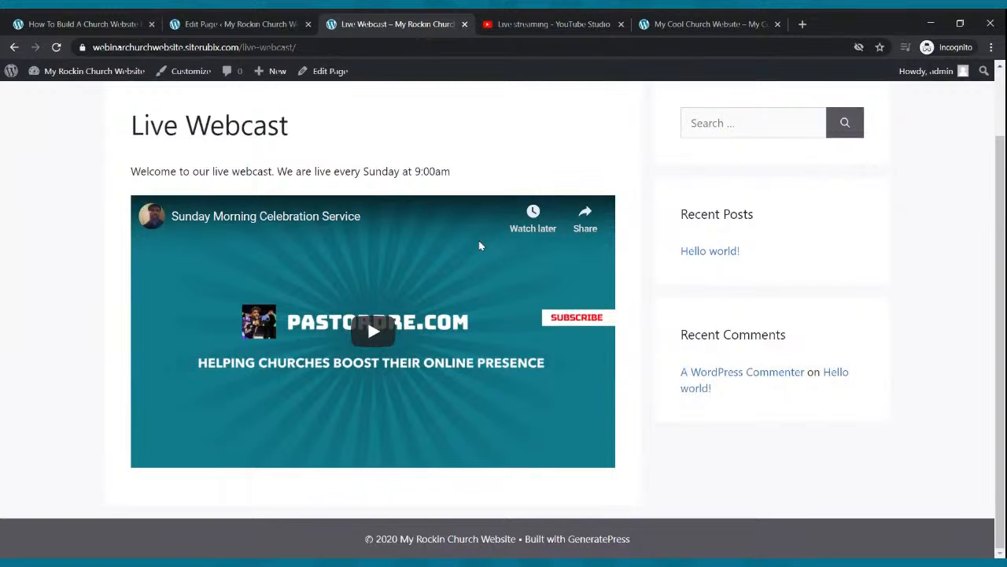
{"action": "left_click", "coordinate": [377, 343]}
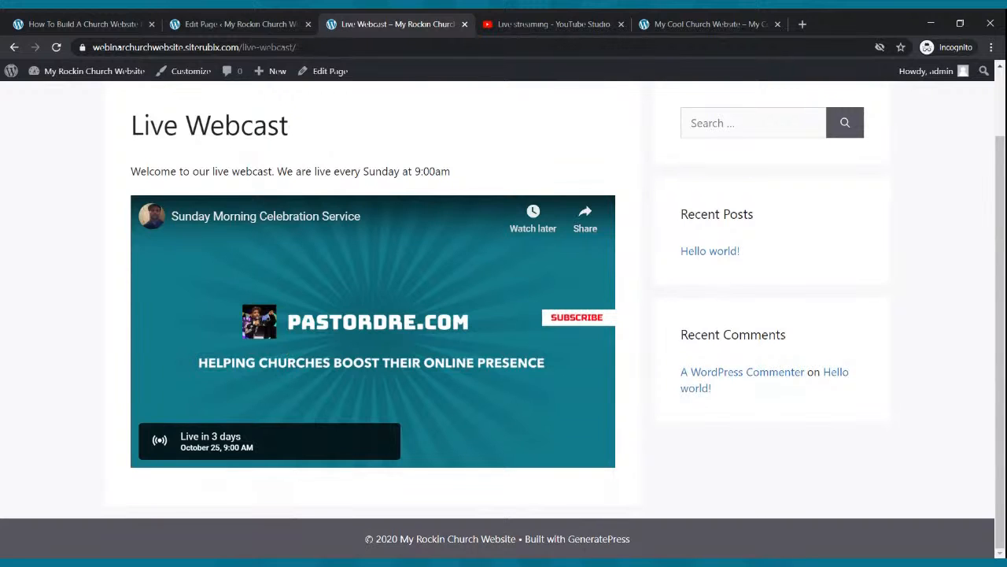
{"action": "scroll", "coordinate": [791, 210], "scroll_direction": "up", "scroll_amount": 2}
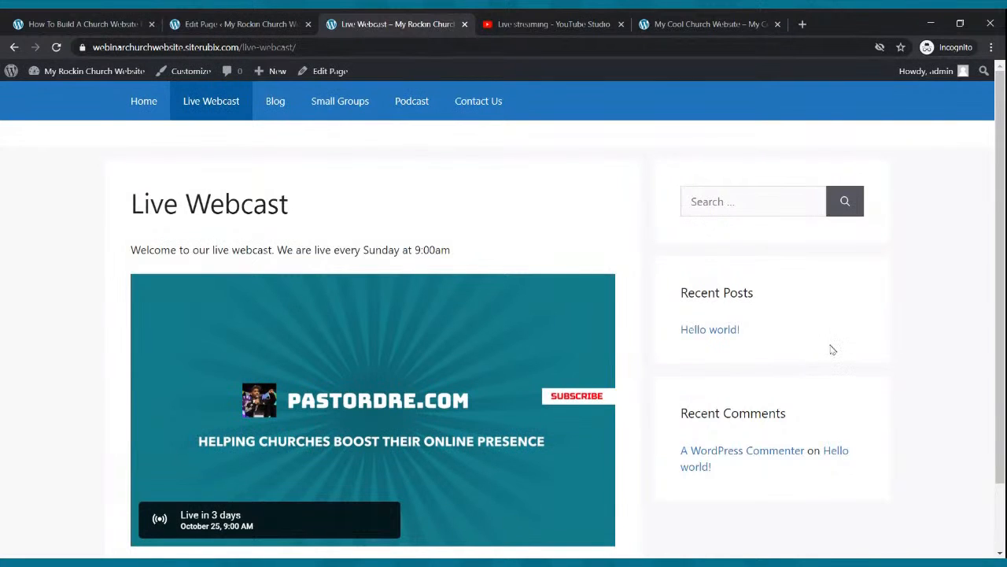
{"action": "scroll", "coordinate": [806, 337], "scroll_direction": "down", "scroll_amount": 2}
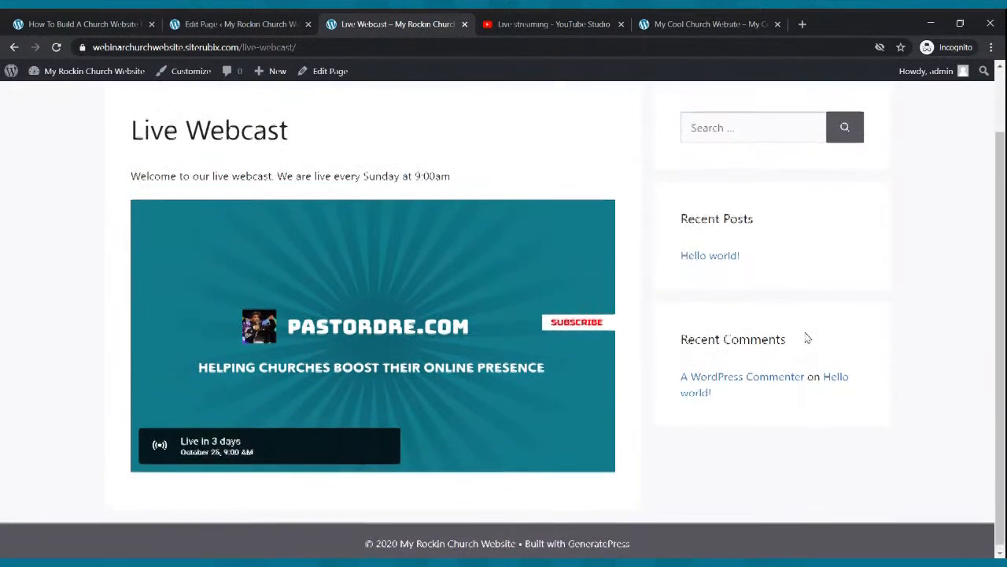
{"action": "scroll", "coordinate": [806, 338], "scroll_direction": "up", "scroll_amount": 2}
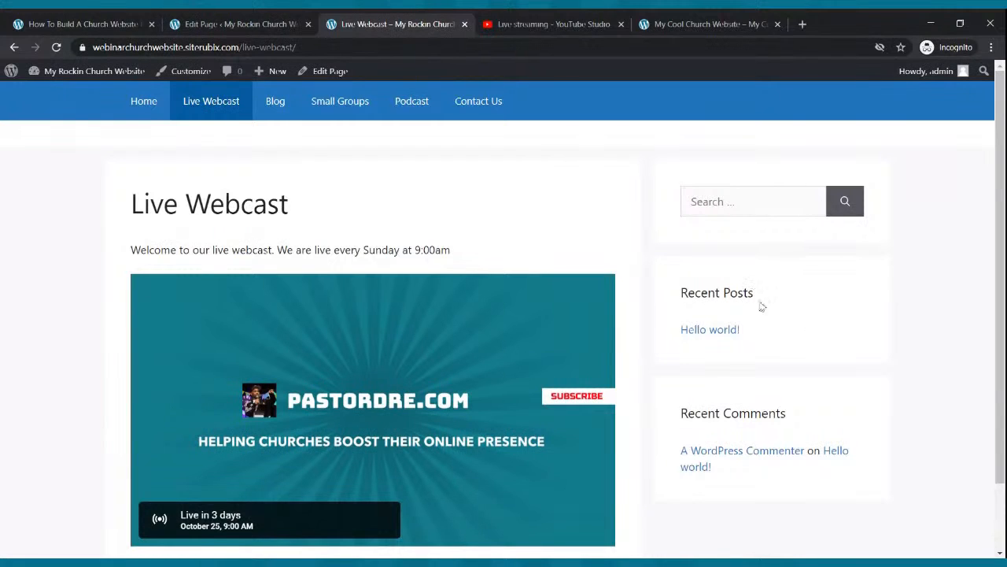
Step: Set the Live Webcast page's Sidebar Layout to No Sidebars and update it
{"action": "left_click", "coordinate": [197, 23]}
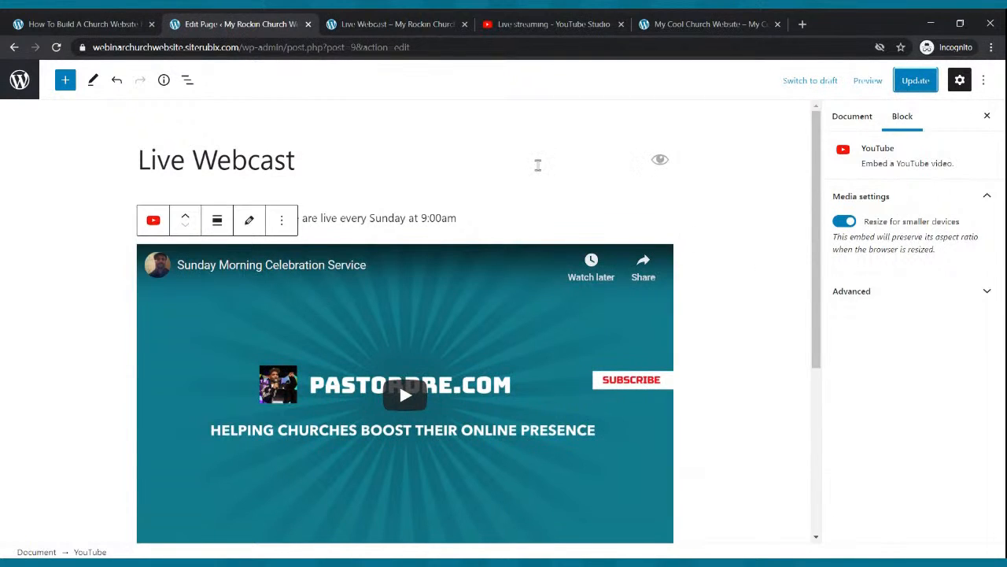
{"action": "left_click", "coordinate": [541, 169]}
{"action": "scroll", "coordinate": [973, 400], "scroll_direction": "down", "scroll_amount": 2}
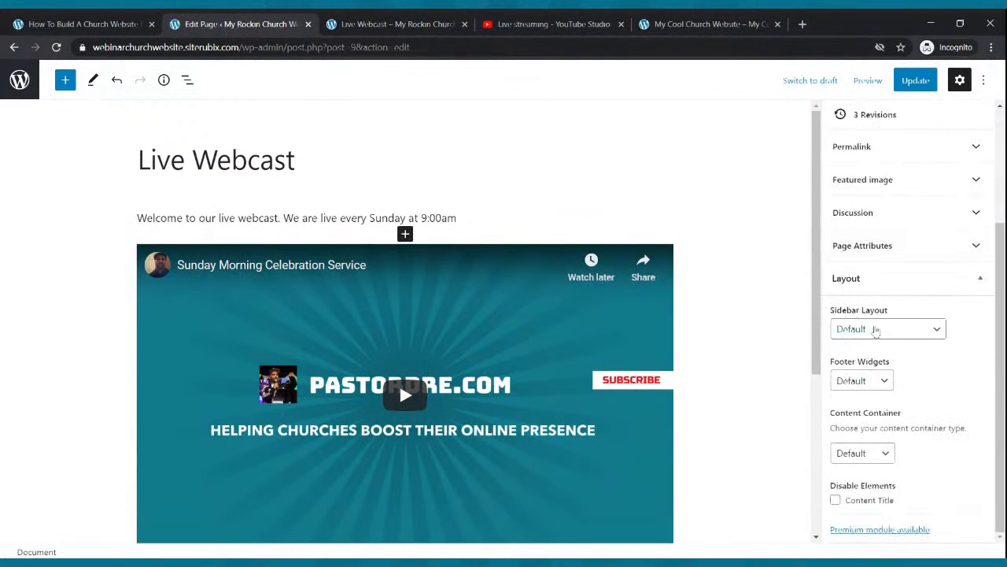
{"action": "left_click", "coordinate": [880, 336]}
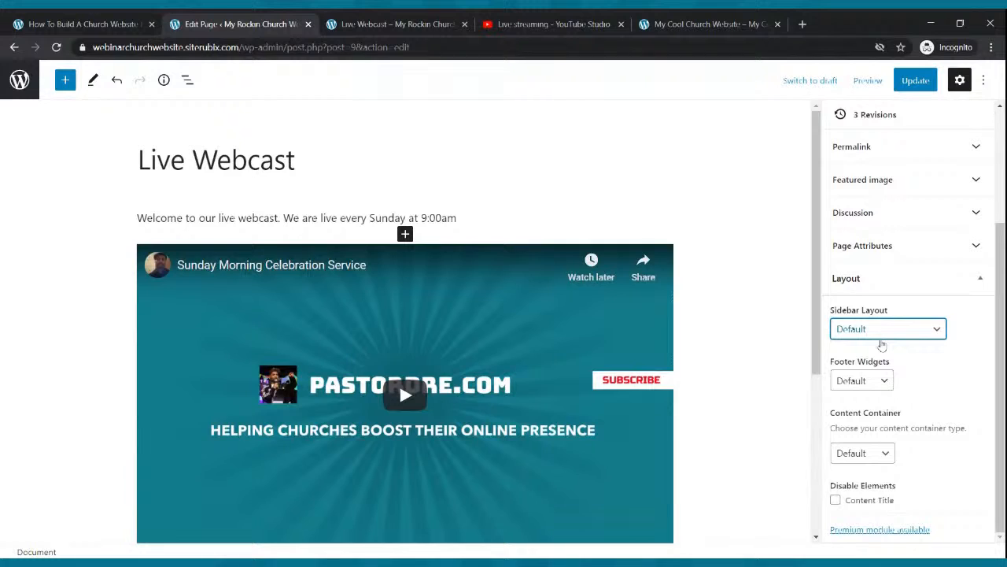
{"action": "left_click", "coordinate": [882, 344]}
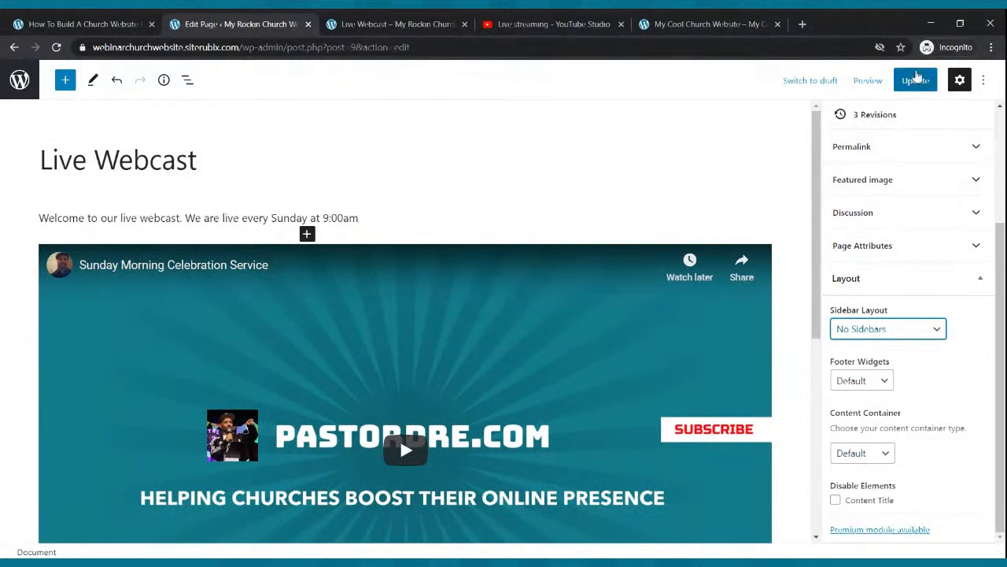
{"action": "left_click", "coordinate": [917, 75]}
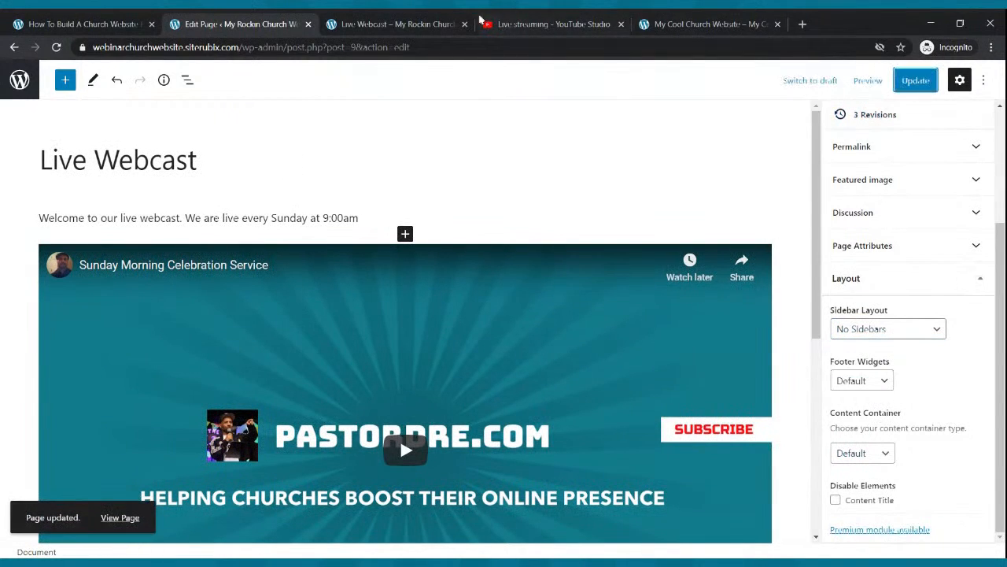
Step: Reload the published Live Webcast page to check the wider, sidebar-free video
{"action": "left_click", "coordinate": [449, 17]}
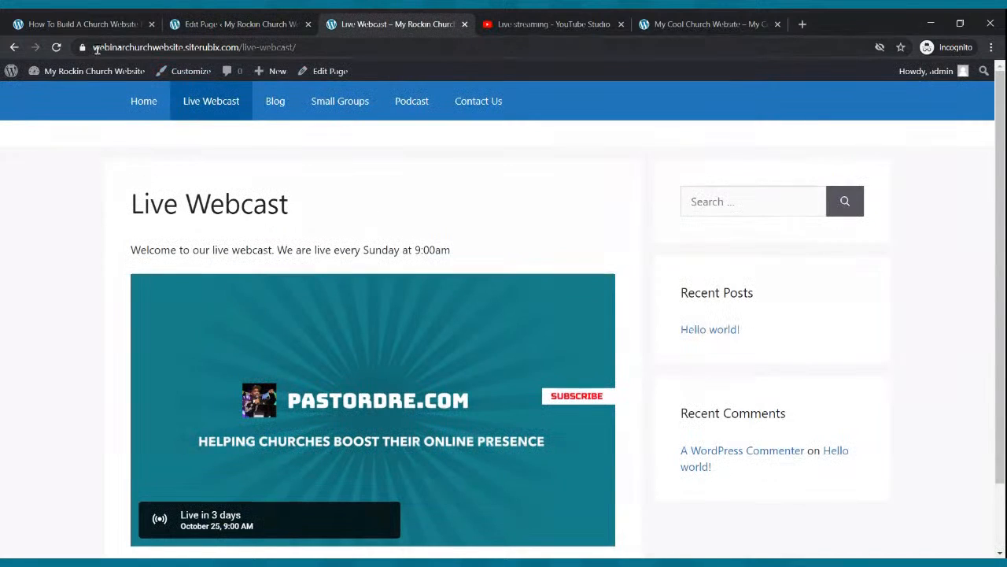
{"action": "left_click", "coordinate": [56, 47]}
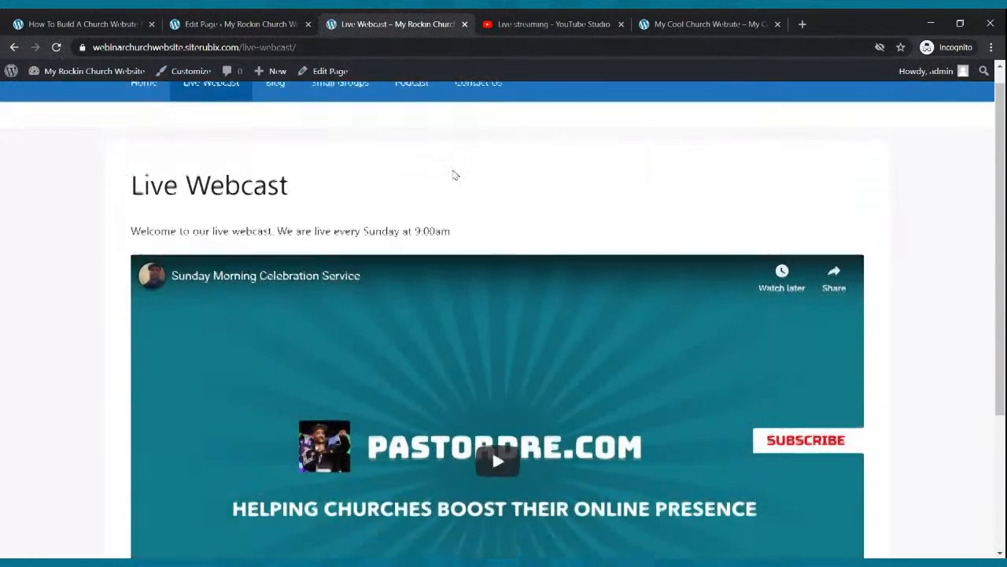
{"action": "scroll", "coordinate": [453, 176], "scroll_direction": "down", "scroll_amount": 3}
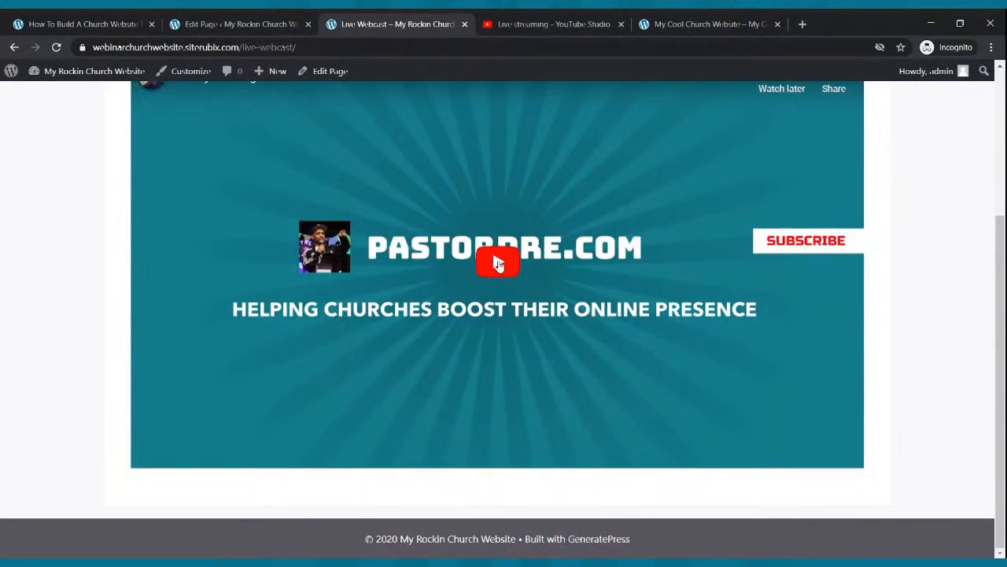
{"action": "scroll", "coordinate": [498, 272], "scroll_direction": "up", "scroll_amount": 3}
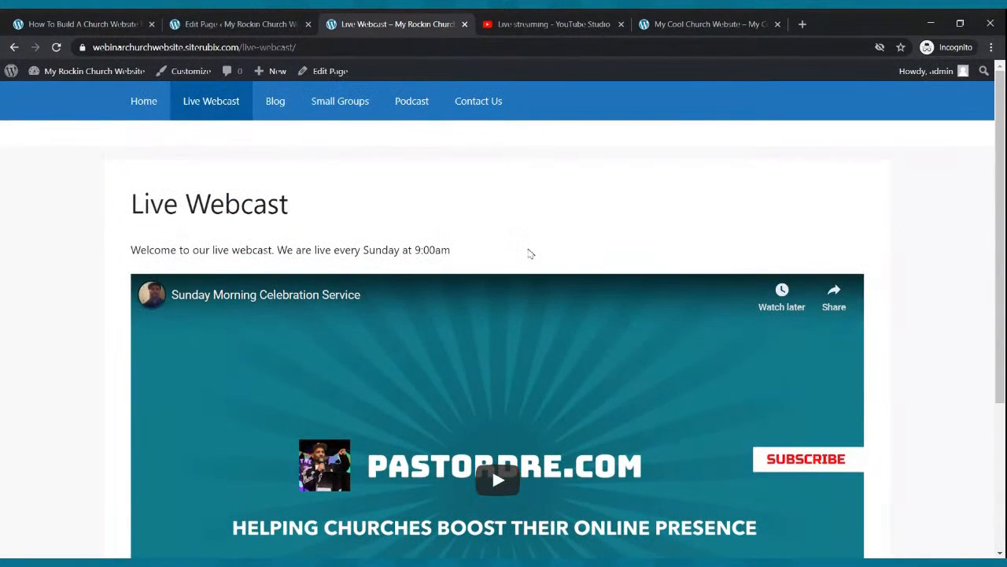
{"action": "left_click", "coordinate": [295, 17]}
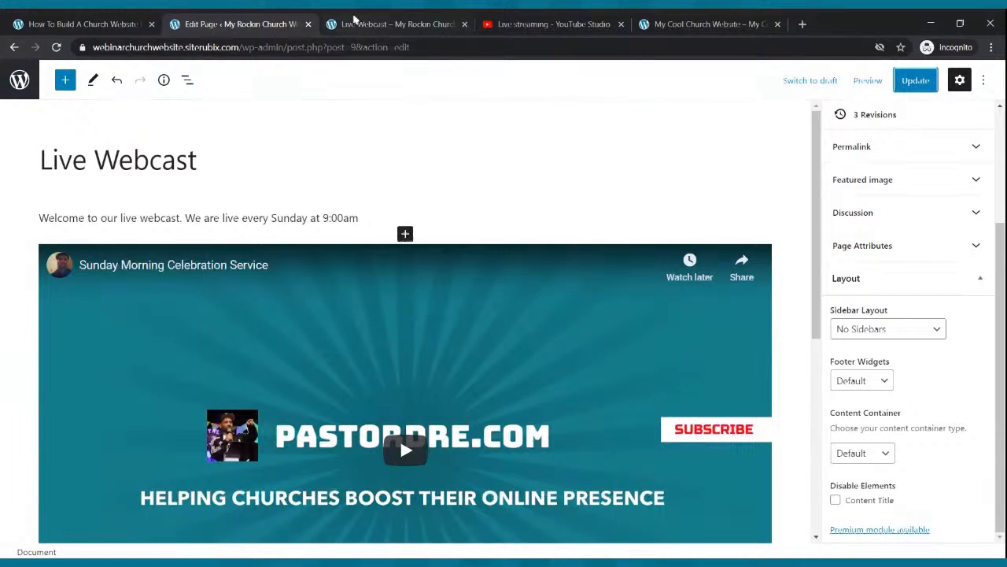
{"action": "left_click", "coordinate": [359, 20]}
{"action": "scroll", "coordinate": [440, 244], "scroll_direction": "down", "scroll_amount": 1}
{"action": "scroll", "coordinate": [443, 242], "scroll_direction": "down", "scroll_amount": 2}
{"action": "scroll", "coordinate": [444, 242], "scroll_direction": "up", "scroll_amount": 3}
{"action": "scroll", "coordinate": [443, 242], "scroll_direction": "down", "scroll_amount": 3}
{"action": "scroll", "coordinate": [445, 240], "scroll_direction": "up", "scroll_amount": 3}
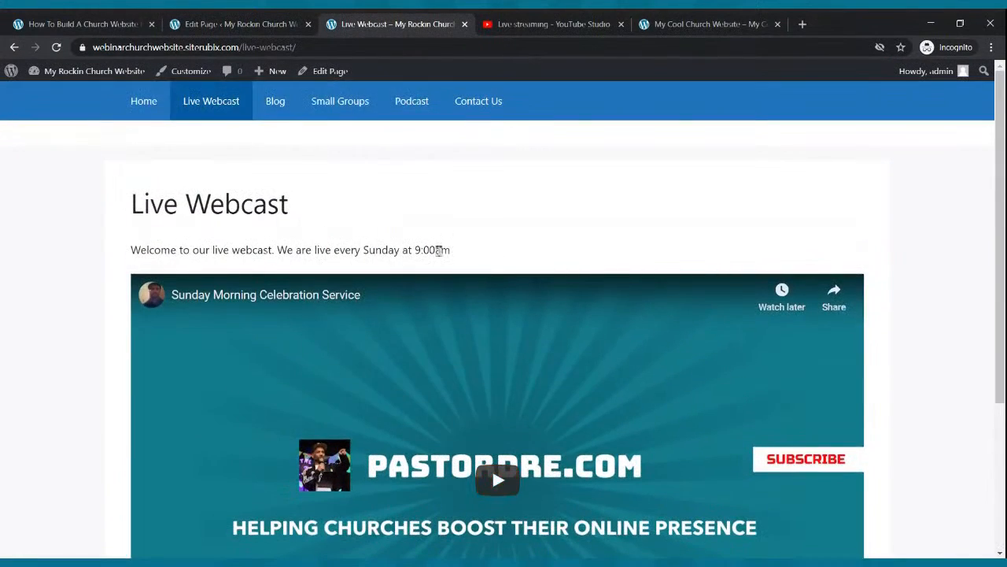
{"action": "left_click", "coordinate": [264, 24]}
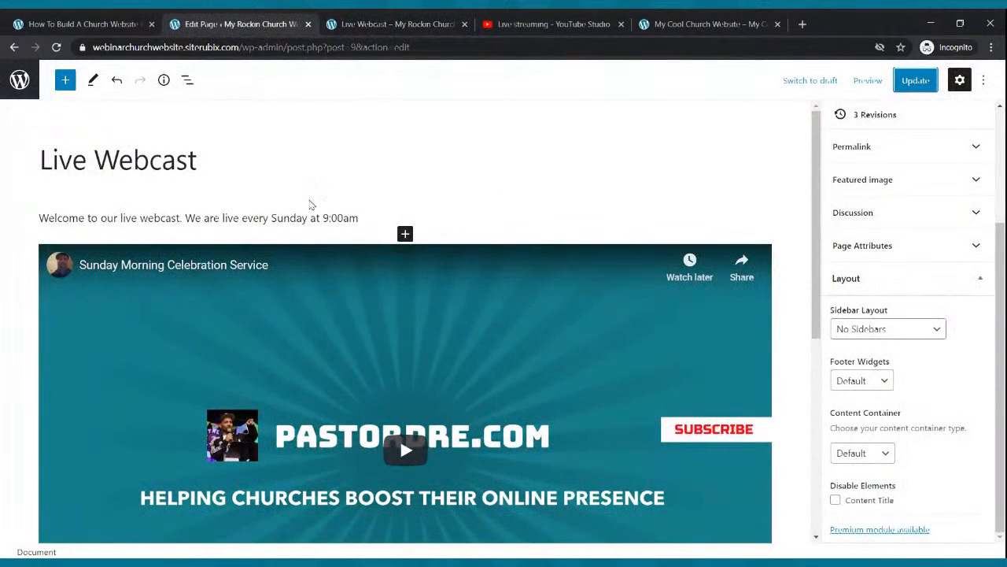
Step: Upload a LIVE WEBCAST banner image between the welcome text and the video, and update the page
{"action": "left_click", "coordinate": [304, 165]}
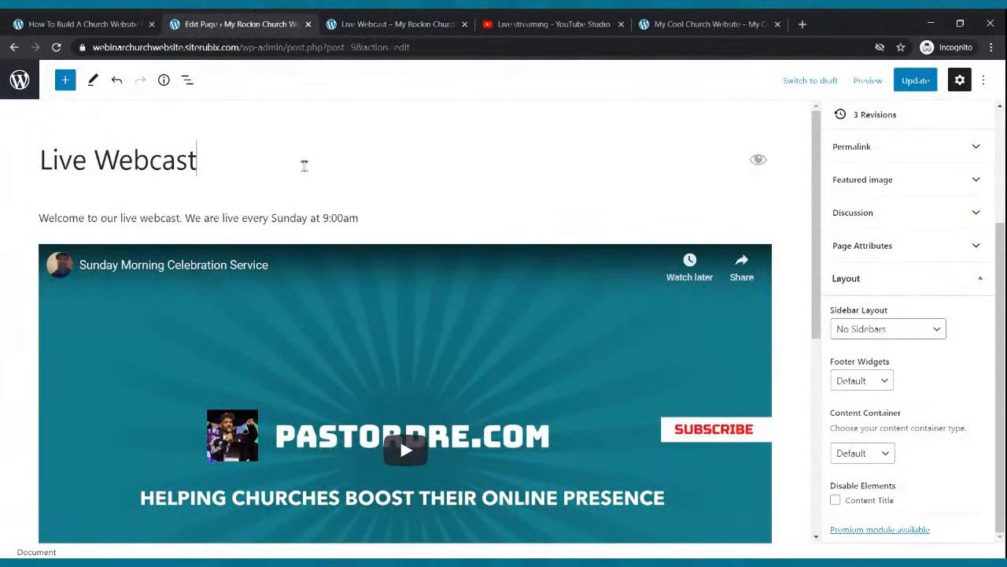
{"action": "left_click", "coordinate": [365, 221]}
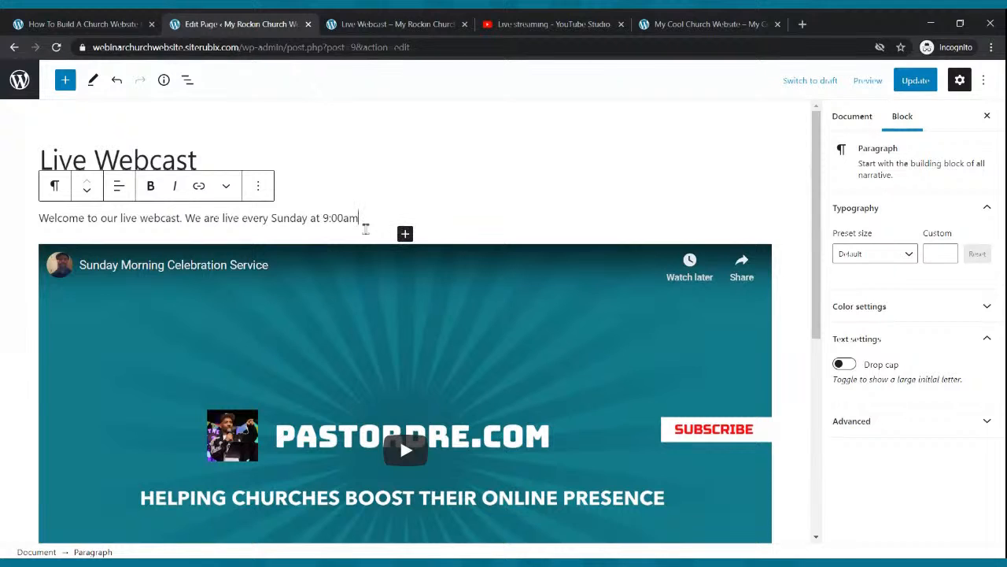
{"action": "key", "text": "Return"}
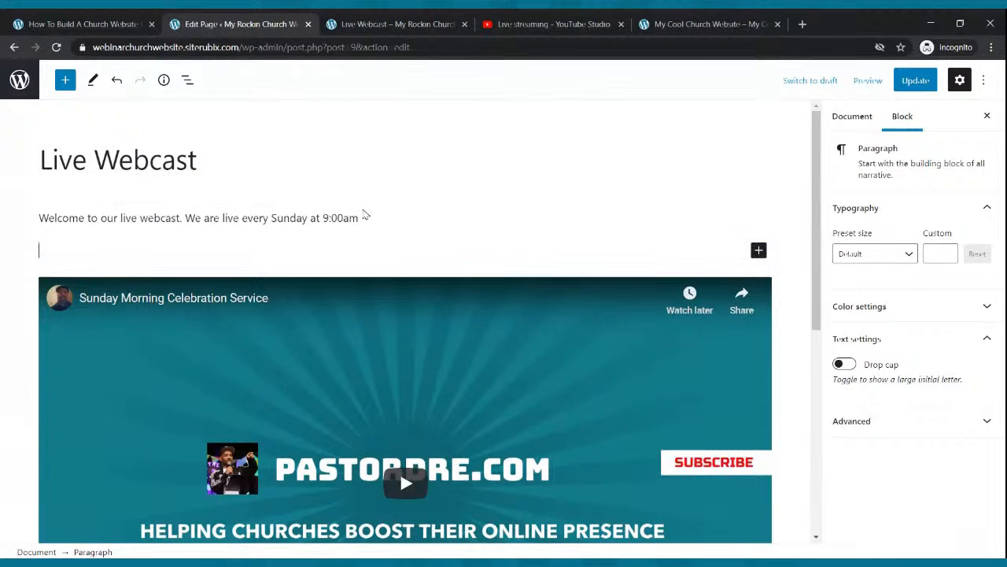
{"action": "left_click", "coordinate": [758, 250]}
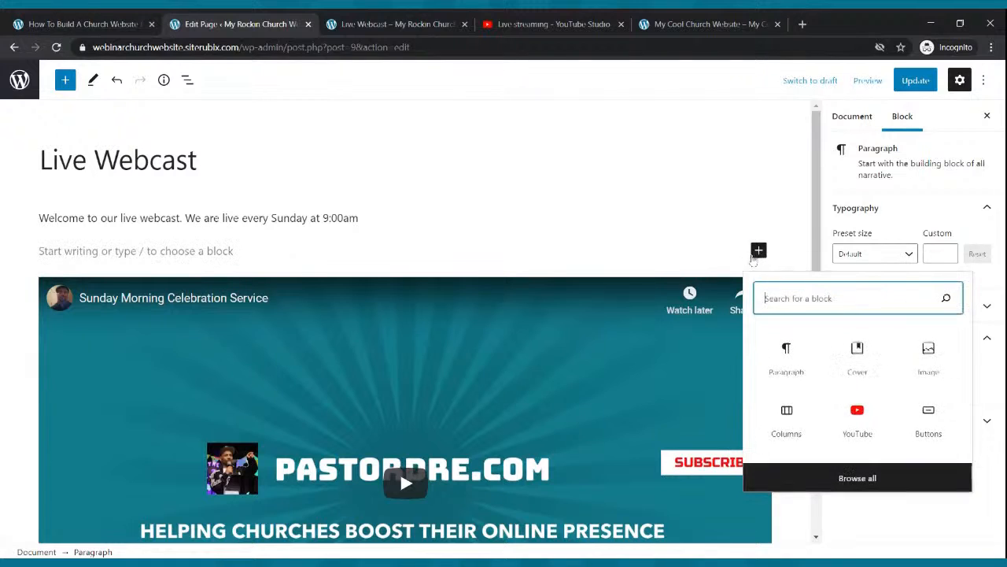
{"action": "left_click", "coordinate": [929, 362]}
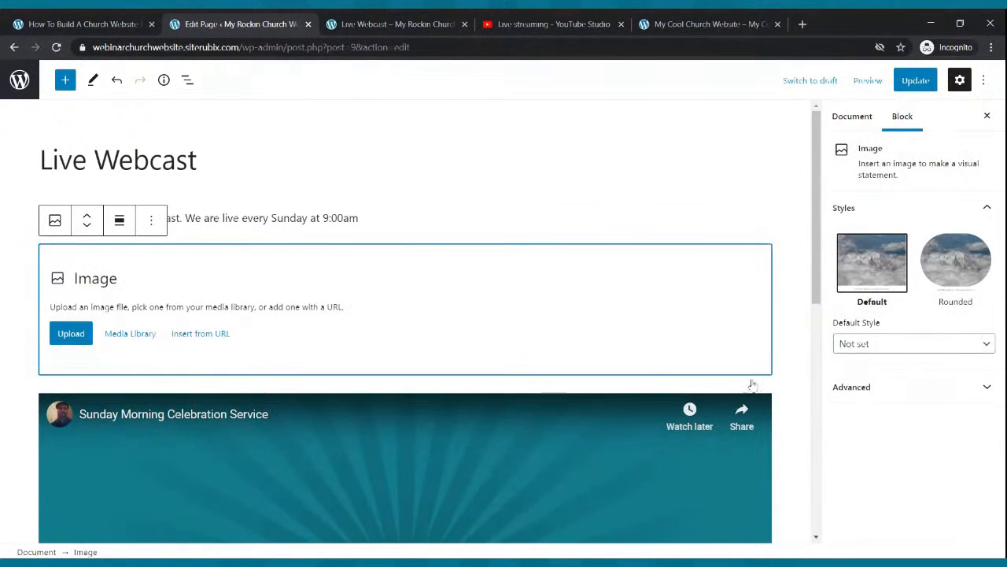
{"action": "left_click", "coordinate": [78, 333]}
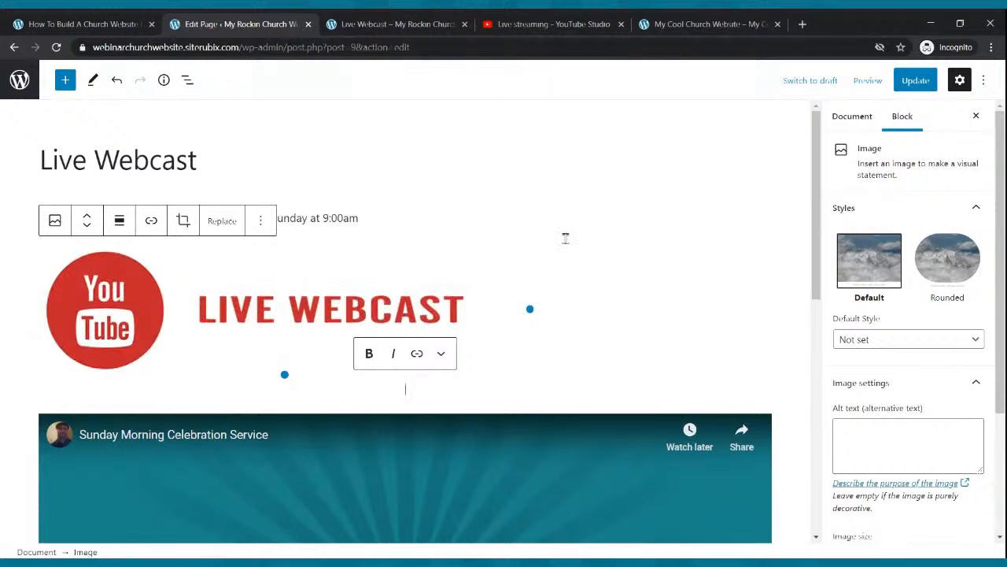
{"action": "left_click", "coordinate": [913, 82]}
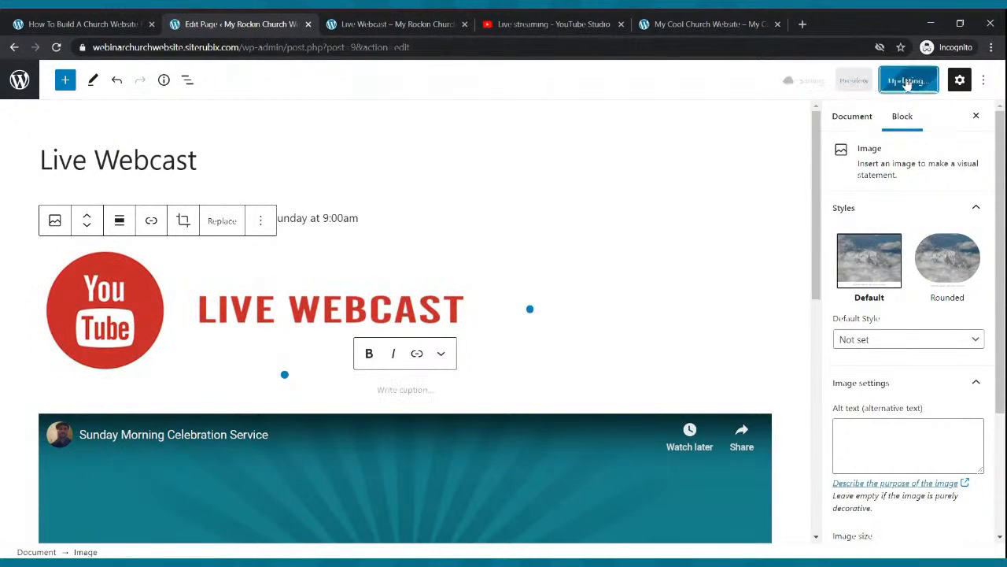
{"action": "left_click", "coordinate": [449, 22]}
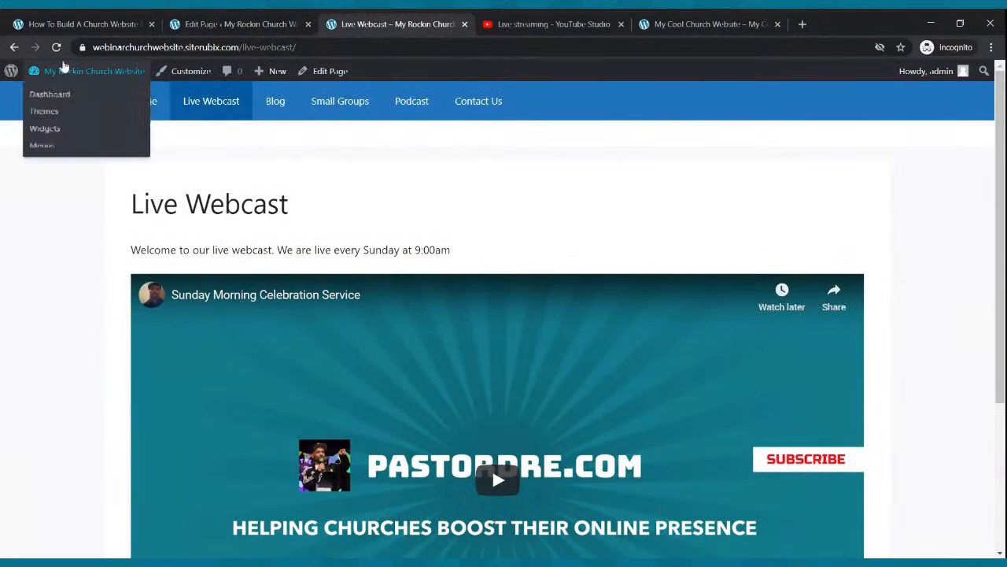
Step: Reload the published Live Webcast page to view the new LIVE WEBCAST banner
{"action": "left_click", "coordinate": [56, 48]}
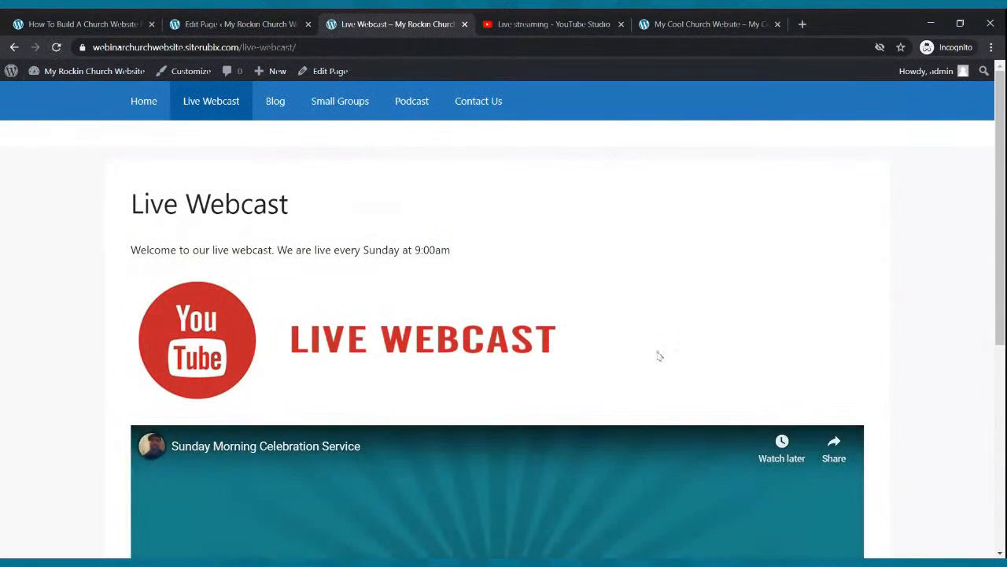
{"action": "scroll", "coordinate": [653, 362], "scroll_direction": "down", "scroll_amount": 3}
{"action": "scroll", "coordinate": [649, 383], "scroll_direction": "up", "scroll_amount": 3}
{"action": "scroll", "coordinate": [650, 382], "scroll_direction": "down", "scroll_amount": 5}
{"action": "scroll", "coordinate": [658, 384], "scroll_direction": "up", "scroll_amount": 5}
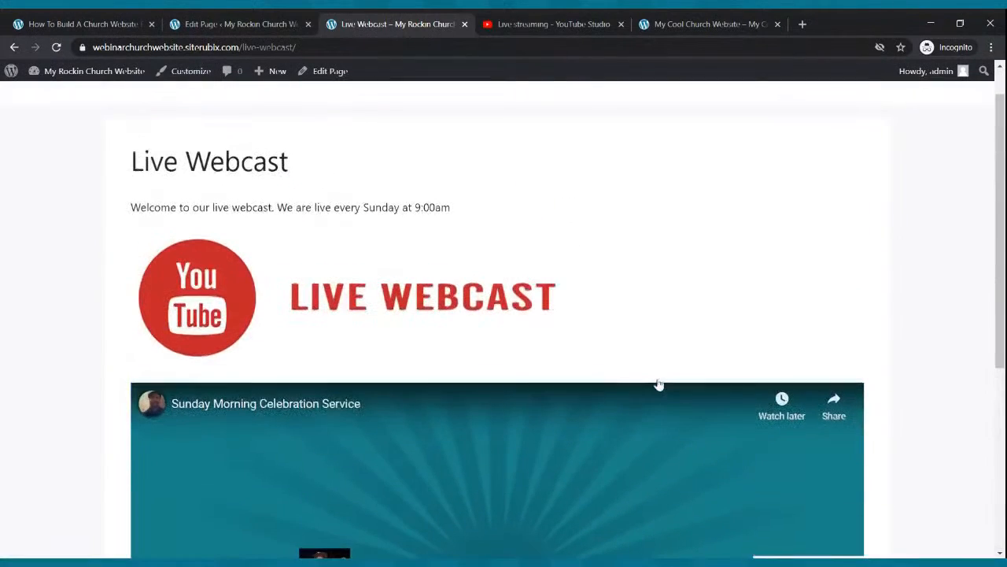
{"action": "left_click", "coordinate": [260, 25]}
Step: Shrink the LIVE WEBCAST image, align it left, and update the page
{"action": "left_click", "coordinate": [331, 311]}
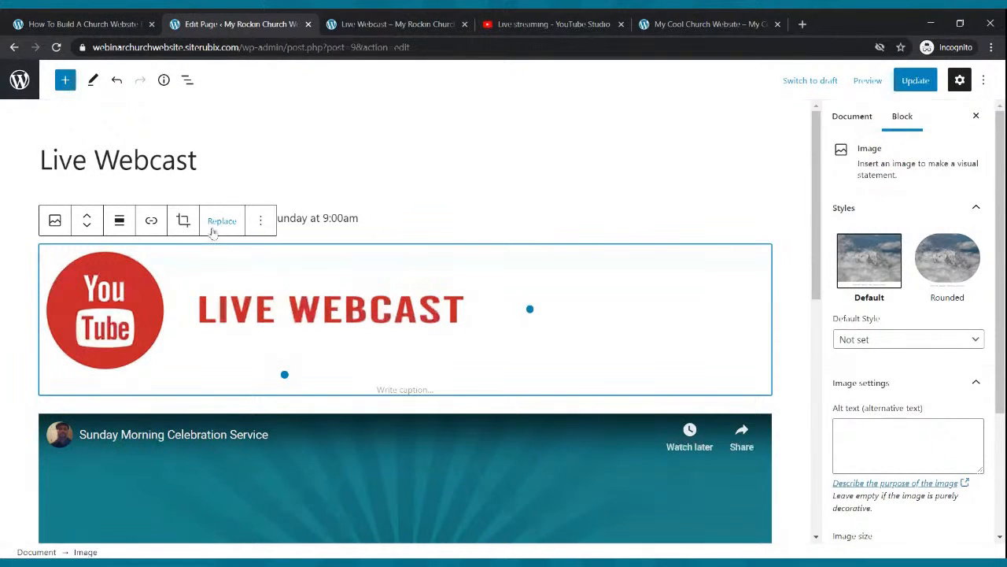
{"action": "left_click", "coordinate": [261, 221]}
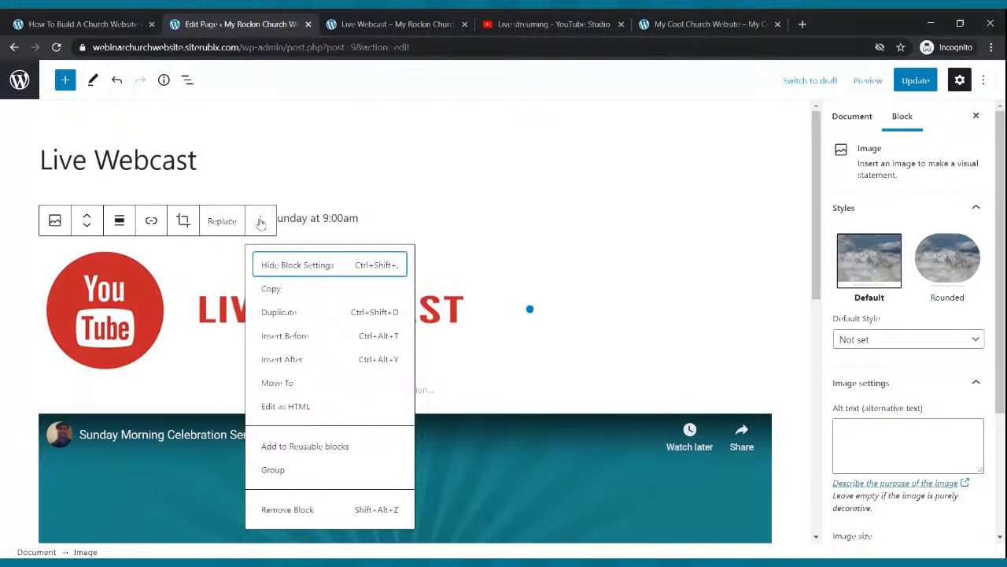
{"action": "left_click", "coordinate": [350, 194]}
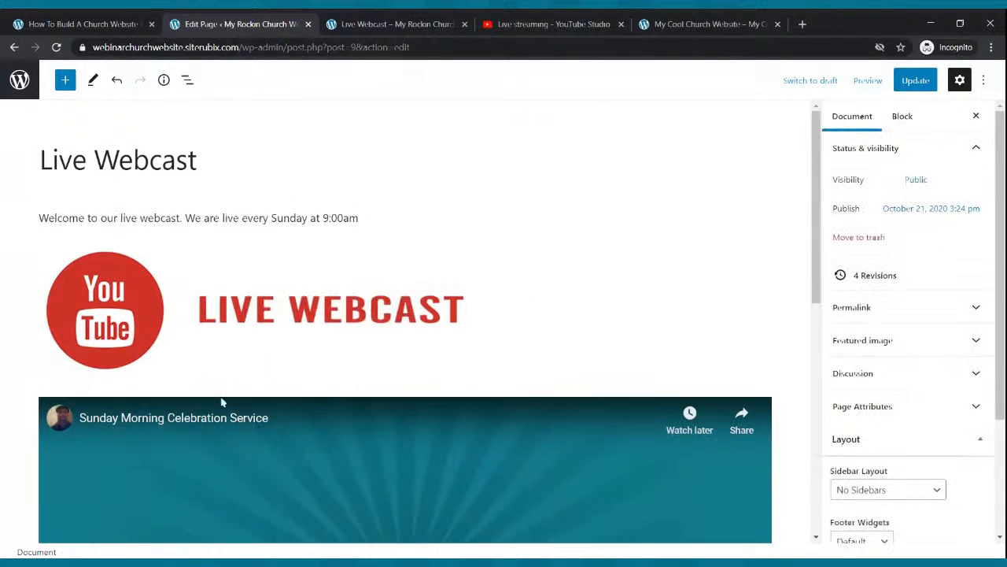
{"action": "left_click", "coordinate": [126, 346]}
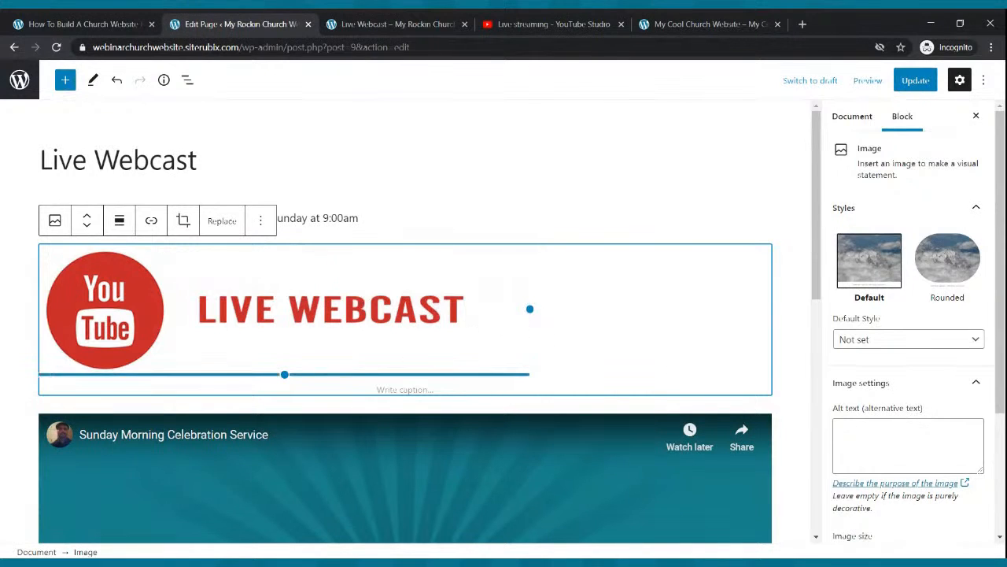
{"action": "left_click_drag", "start_coordinate": [284, 374], "coordinate": [284, 321]}
{"action": "left_click_drag", "start_coordinate": [184, 321], "coordinate": [151, 303]}
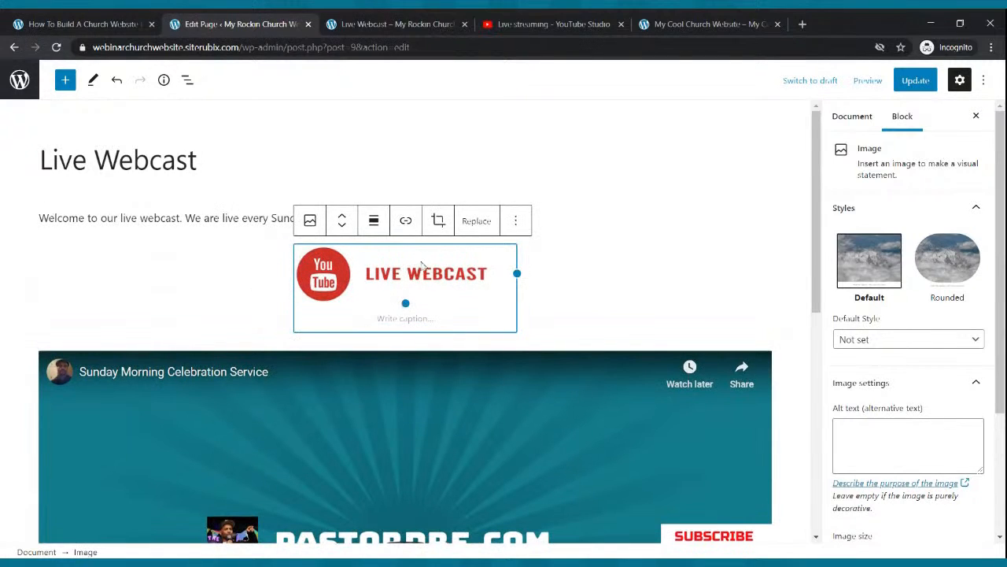
{"action": "left_click", "coordinate": [374, 220]}
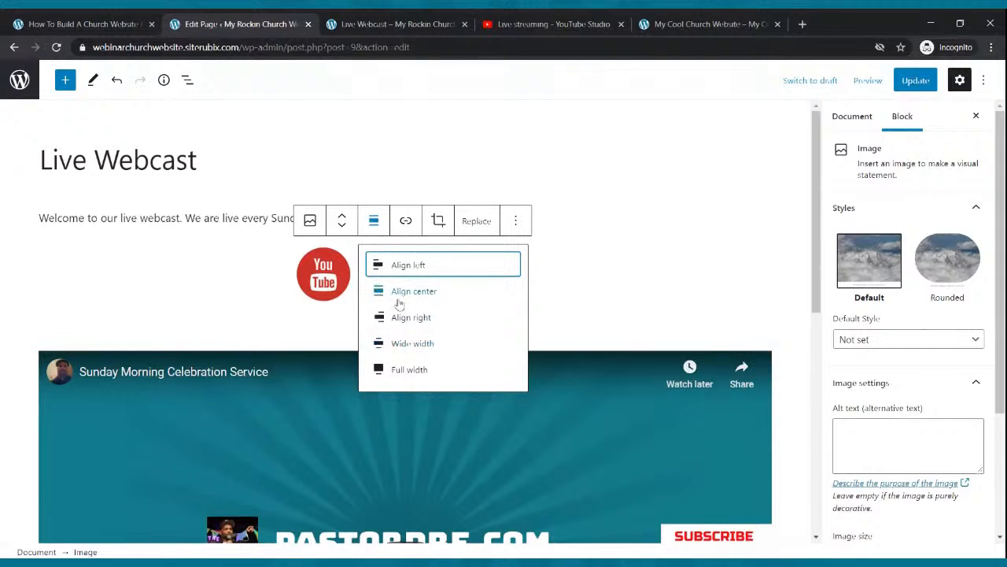
{"action": "left_click", "coordinate": [400, 269]}
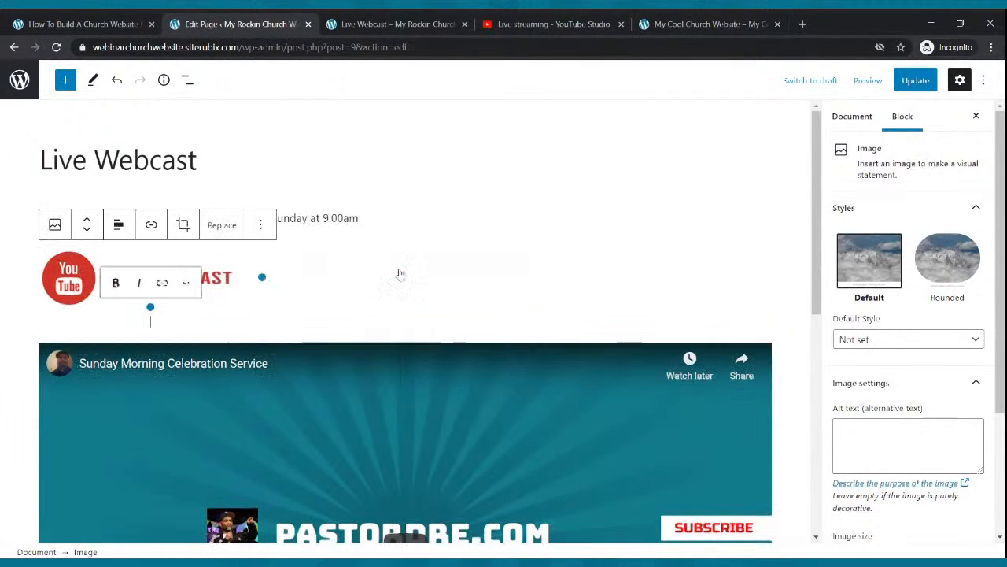
{"action": "left_click", "coordinate": [344, 291]}
{"action": "left_click", "coordinate": [916, 80]}
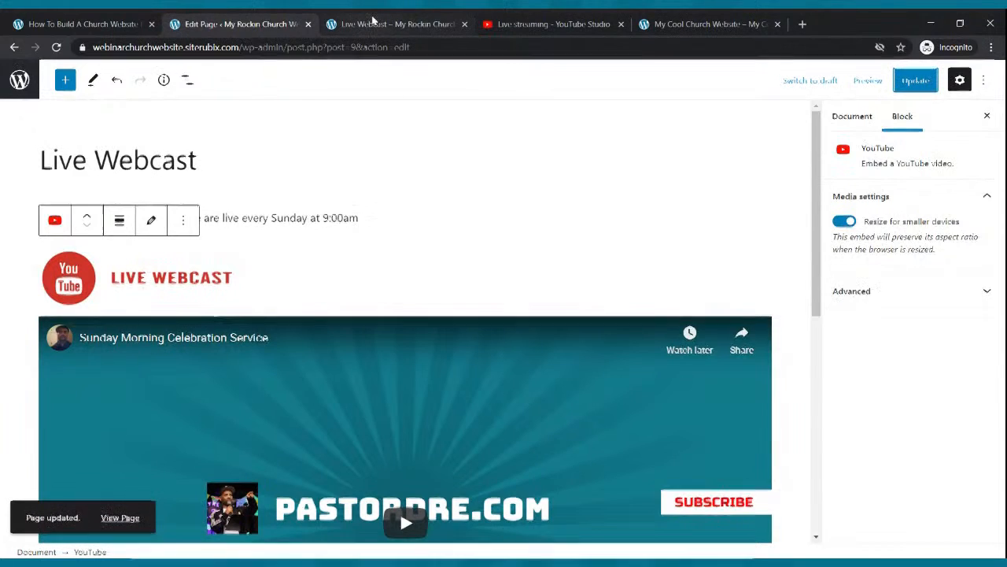
Step: After checking the live page, widen the LIVE WEBCAST image slightly and update
{"action": "left_click", "coordinate": [370, 22]}
{"action": "left_click", "coordinate": [56, 47]}
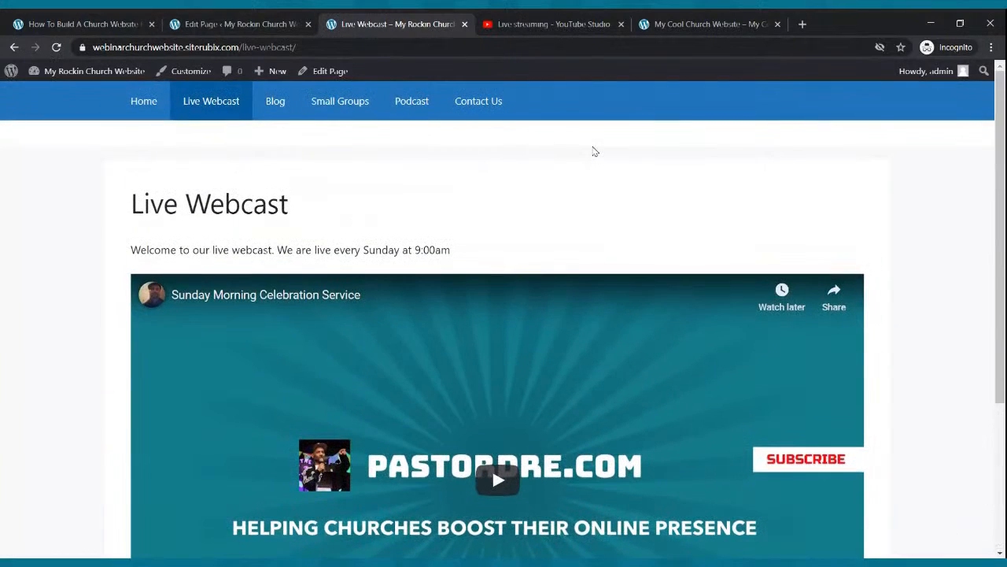
{"action": "left_click", "coordinate": [203, 22]}
{"action": "left_click", "coordinate": [217, 290]}
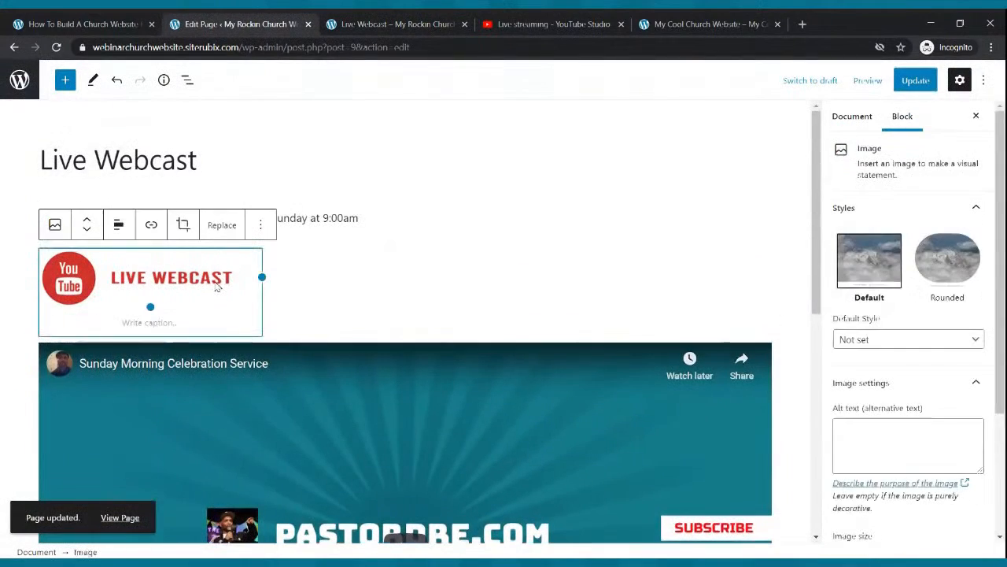
{"action": "left_click_drag", "start_coordinate": [262, 278], "coordinate": [274, 279]}
{"action": "left_click", "coordinate": [922, 79]}
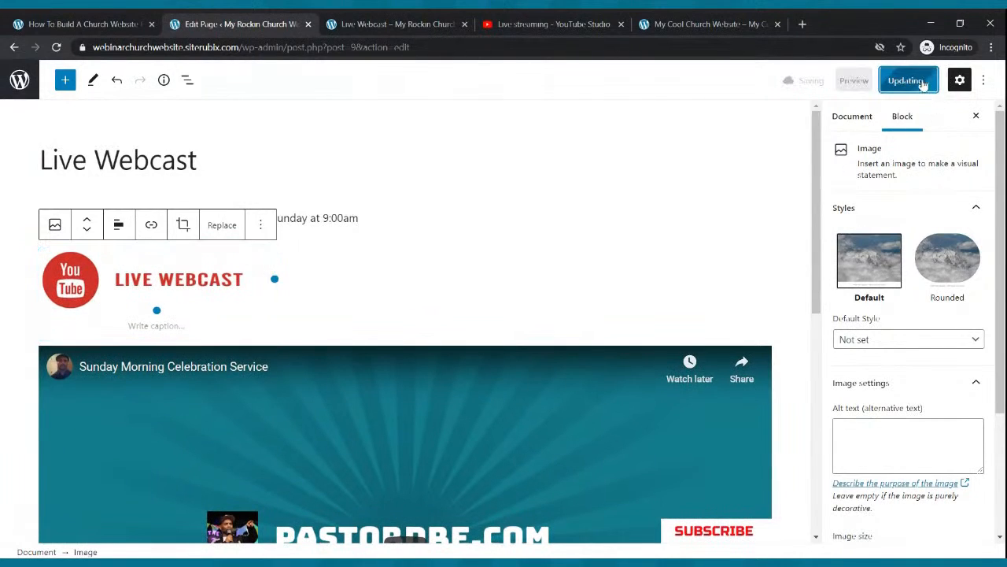
Step: Enlarge the LIVE WEBCAST image further and update, checking it on the published page
{"action": "left_click", "coordinate": [397, 25]}
{"action": "left_click", "coordinate": [56, 47]}
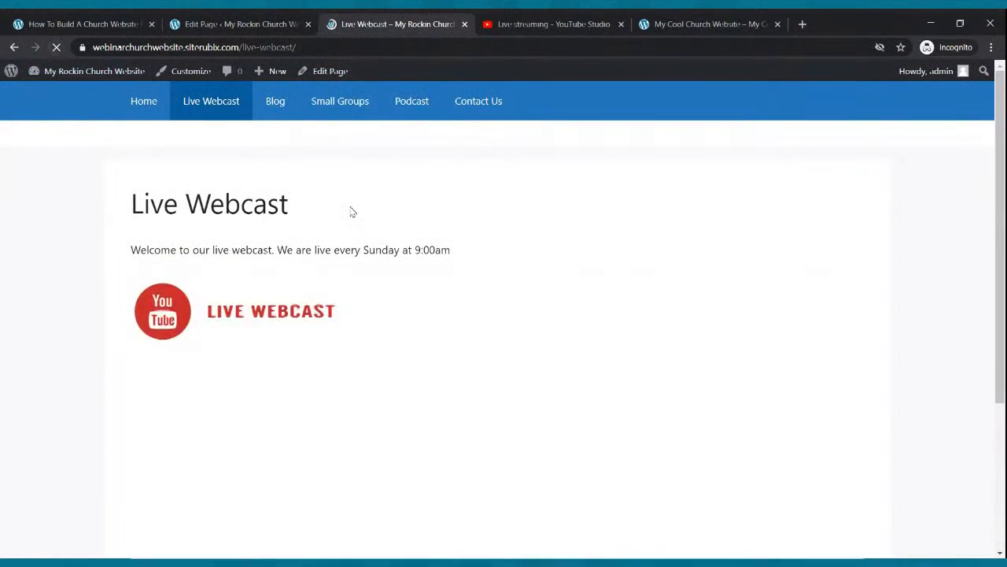
{"action": "scroll", "coordinate": [452, 317], "scroll_direction": "down", "scroll_amount": 3}
{"action": "scroll", "coordinate": [455, 317], "scroll_direction": "up", "scroll_amount": 3}
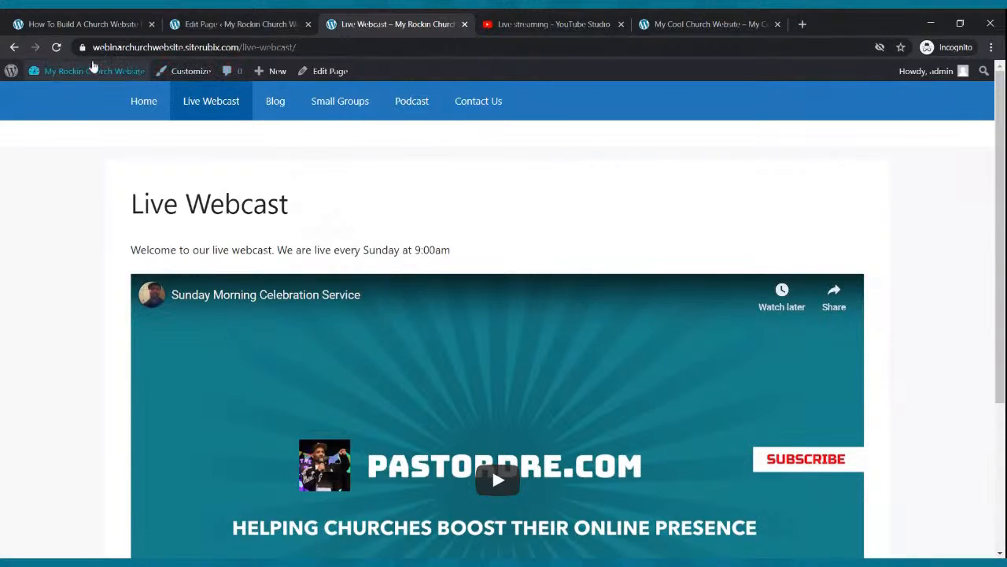
{"action": "left_click", "coordinate": [56, 47]}
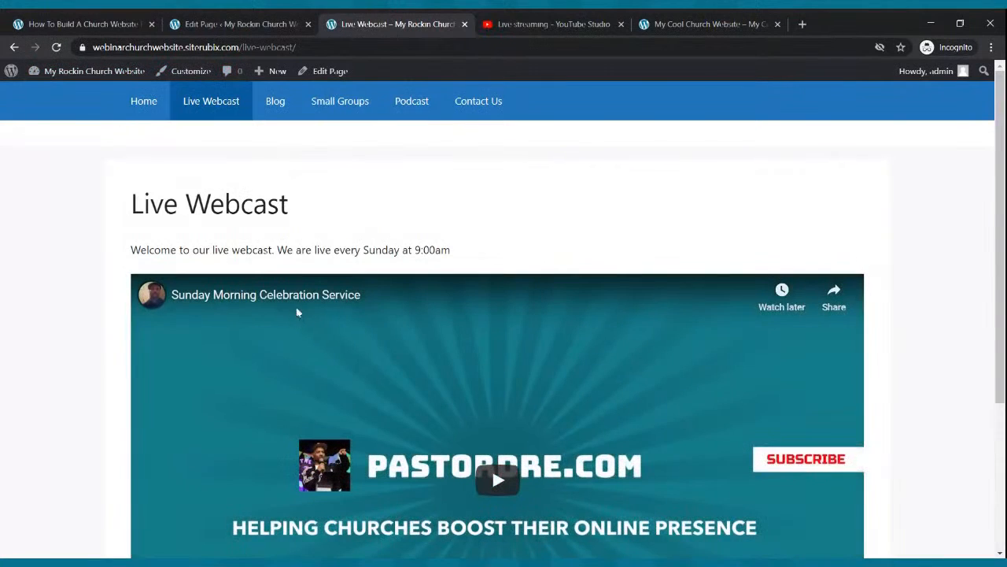
{"action": "left_click", "coordinate": [203, 21]}
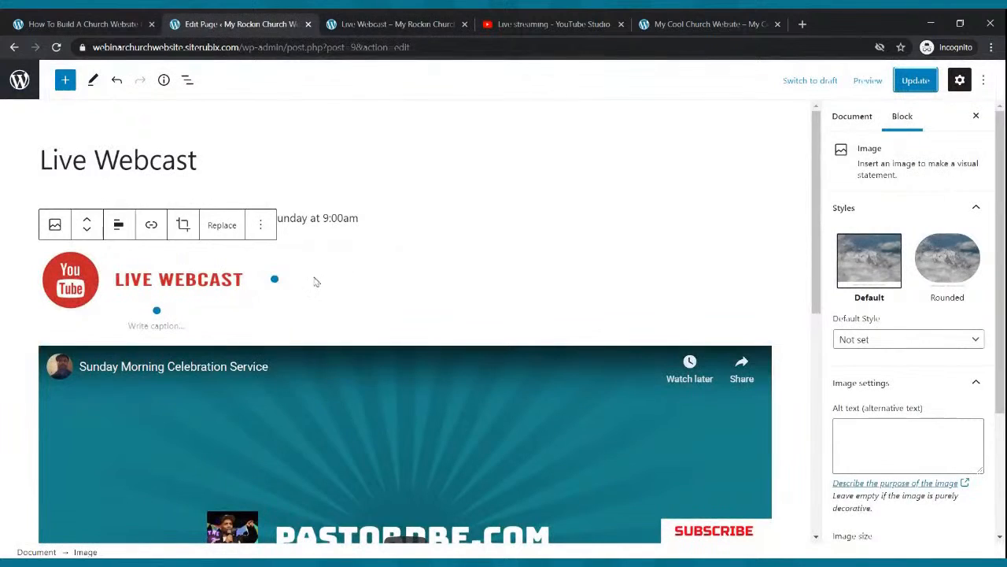
{"action": "left_click_drag", "start_coordinate": [275, 279], "coordinate": [375, 282]}
{"action": "left_click", "coordinate": [915, 83]}
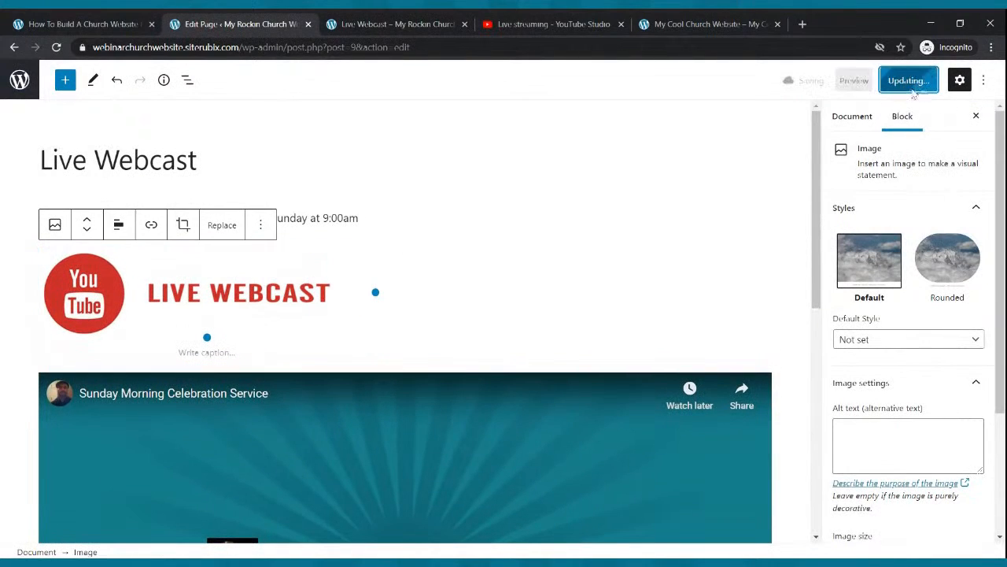
{"action": "left_click", "coordinate": [401, 22]}
{"action": "left_click", "coordinate": [56, 47]}
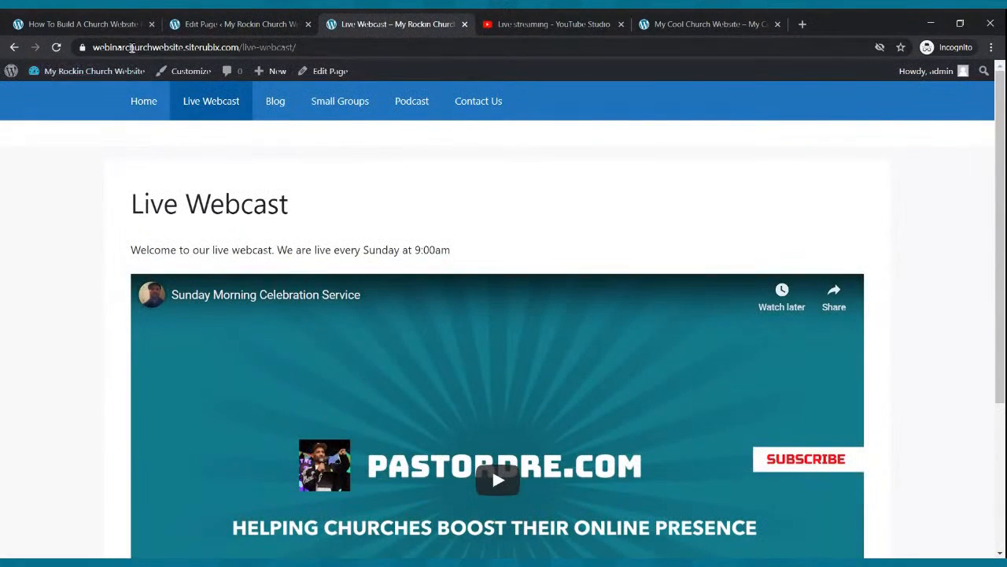
{"action": "left_click", "coordinate": [204, 24]}
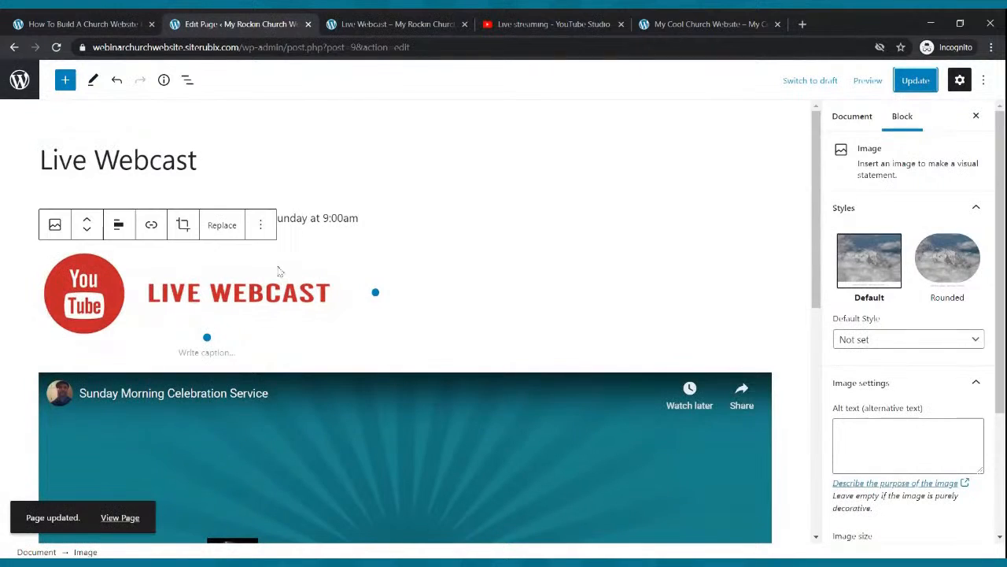
Step: Remove the LIVE WEBCAST image block, update, and confirm it is gone from the published page
{"action": "left_click", "coordinate": [261, 227]}
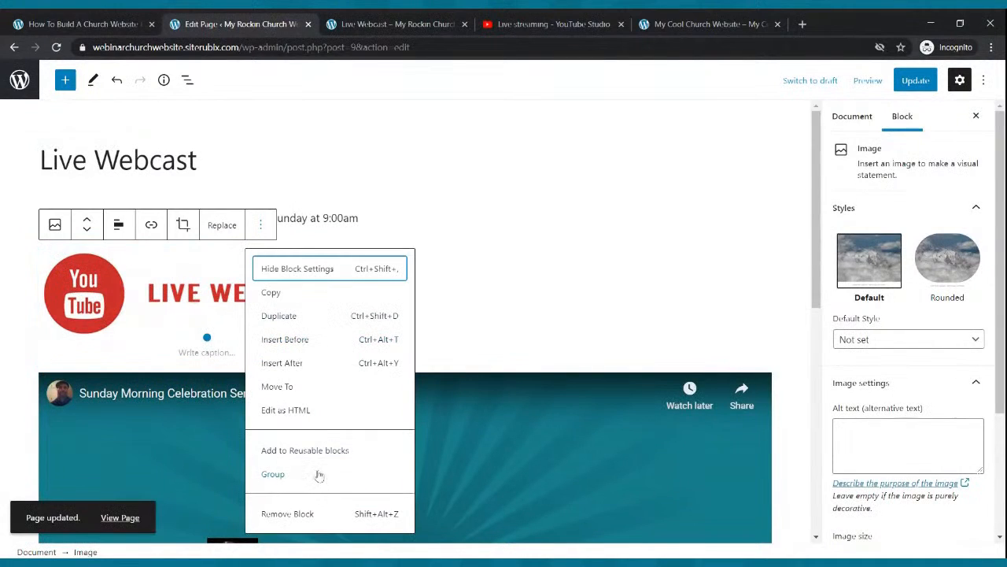
{"action": "left_click", "coordinate": [318, 517]}
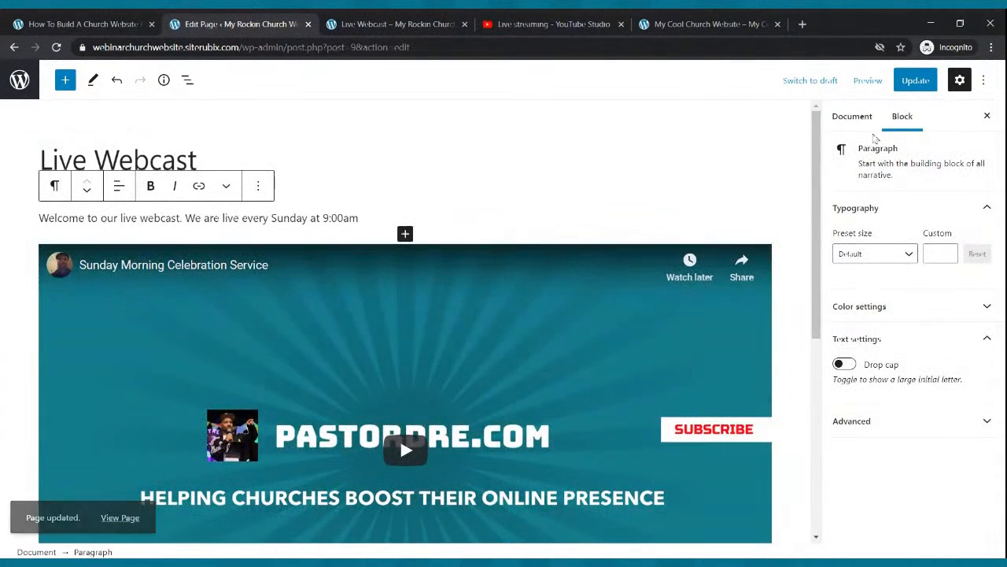
{"action": "left_click", "coordinate": [904, 79]}
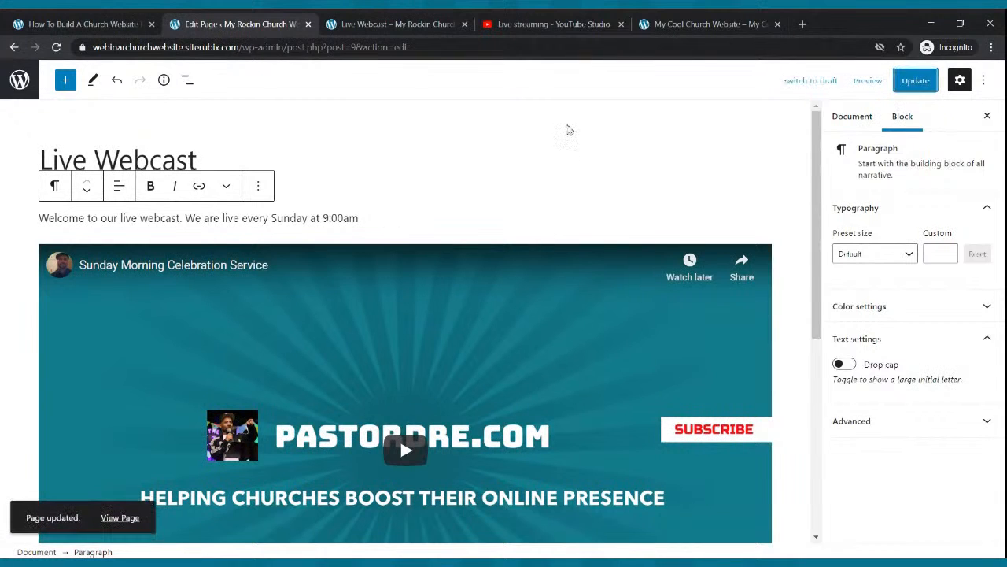
{"action": "left_click", "coordinate": [437, 25]}
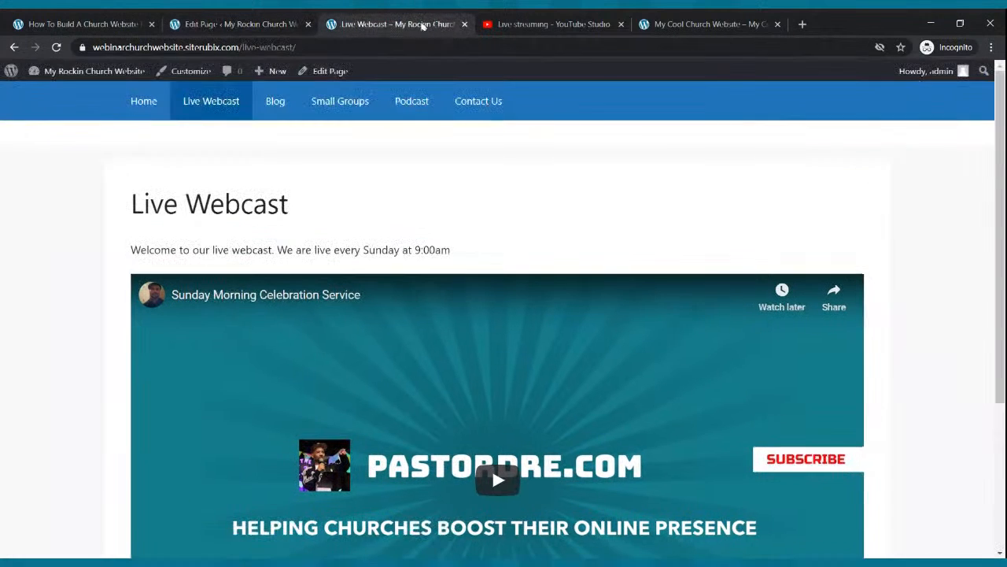
{"action": "left_click", "coordinate": [58, 49]}
{"action": "scroll", "coordinate": [344, 132], "scroll_direction": "down", "scroll_amount": 2}
{"action": "scroll", "coordinate": [346, 133], "scroll_direction": "up", "scroll_amount": 2}
{"action": "scroll", "coordinate": [355, 106], "scroll_direction": "down", "scroll_amount": 4}
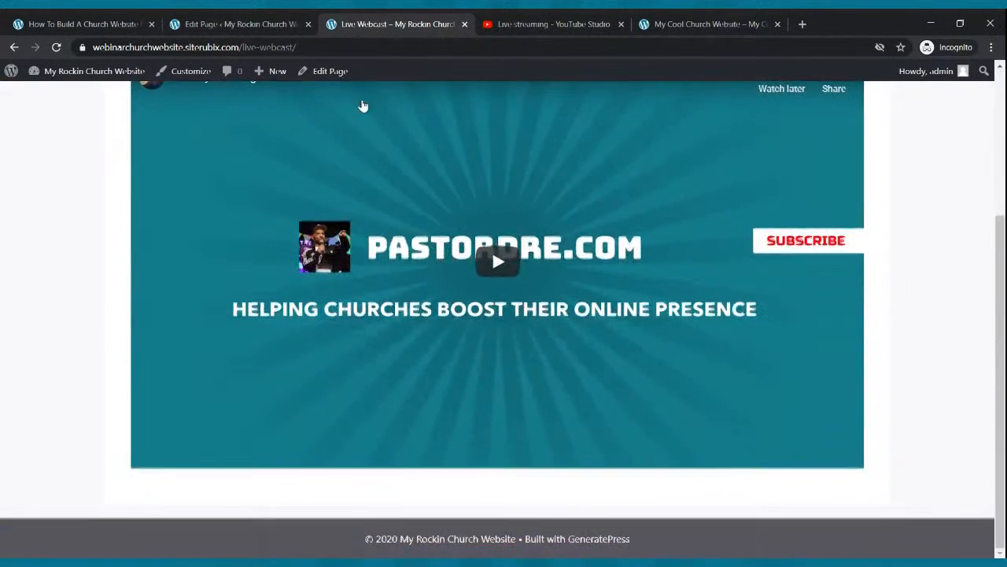
{"action": "scroll", "coordinate": [358, 103], "scroll_direction": "up", "scroll_amount": 4}
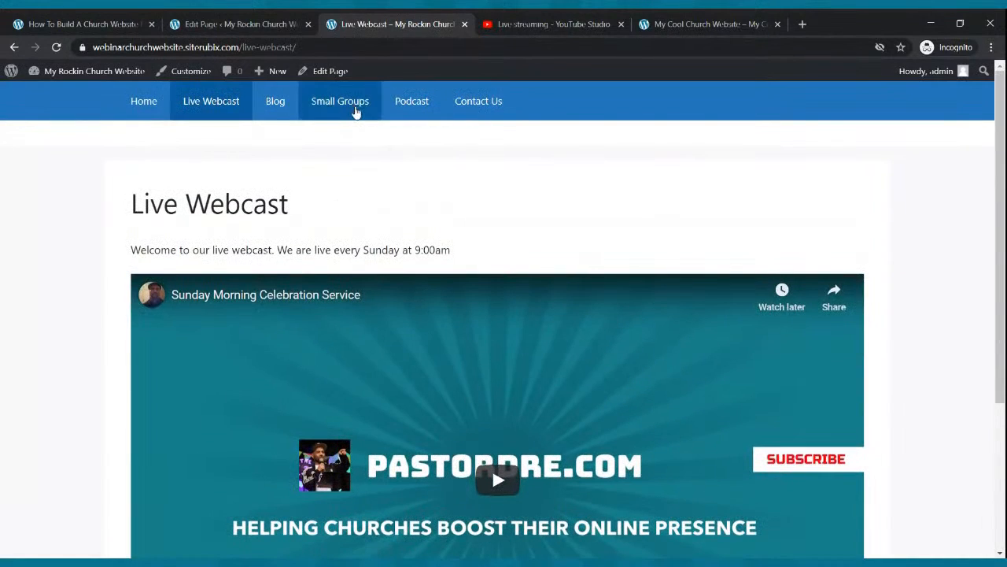
{"action": "scroll", "coordinate": [394, 230], "scroll_direction": "down", "scroll_amount": 4}
{"action": "scroll", "coordinate": [393, 225], "scroll_direction": "up", "scroll_amount": 4}
Step: Open the site's home page showing the three feature columns
{"action": "left_click", "coordinate": [158, 110]}
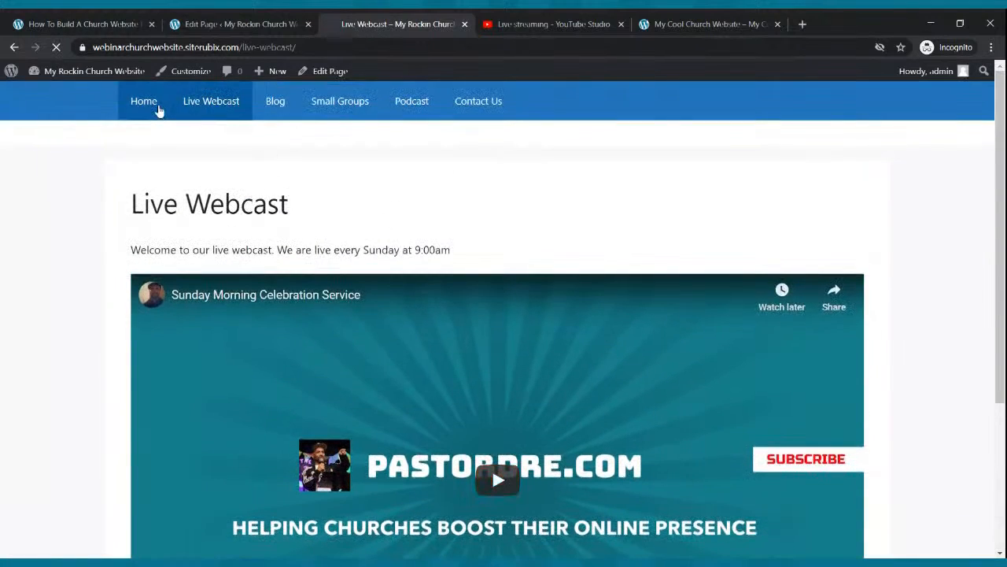
{"action": "scroll", "coordinate": [305, 256], "scroll_direction": "down", "scroll_amount": 10}
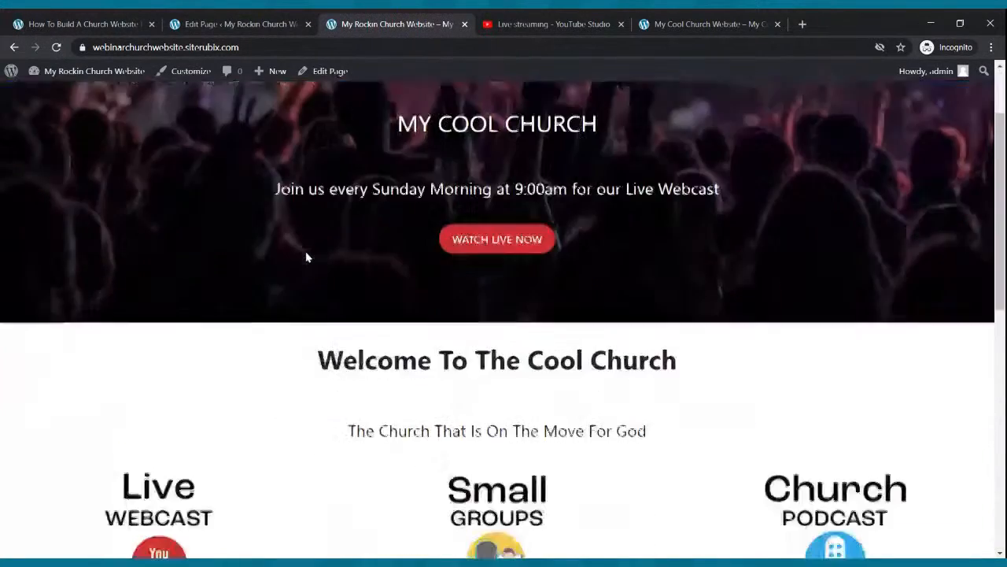
{"action": "scroll", "coordinate": [311, 254], "scroll_direction": "up", "scroll_amount": 8}
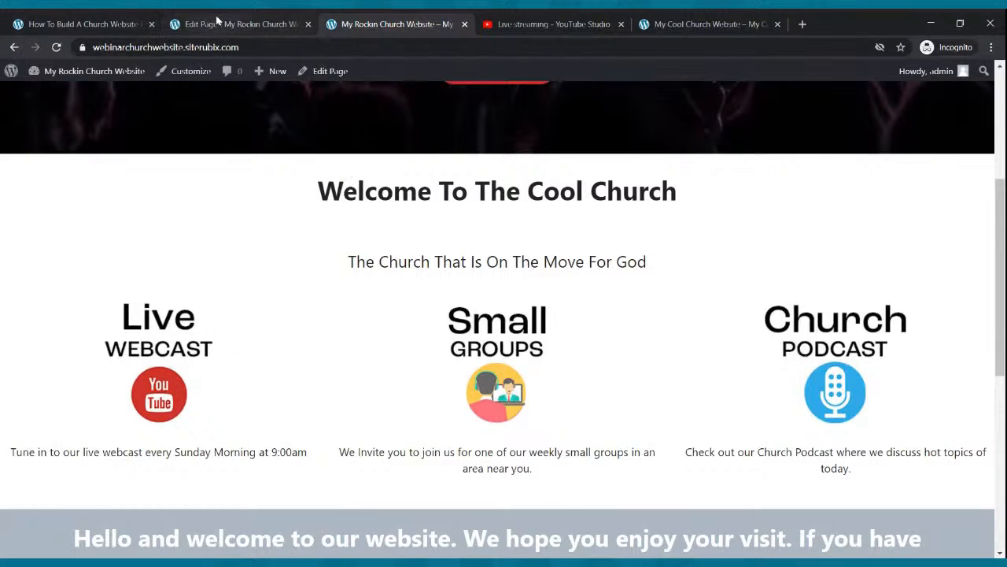
{"action": "left_click", "coordinate": [219, 22]}
Step: In the Home page editor, link the Live WEBCAST column image to the Live Webcast page URL
{"action": "left_click", "coordinate": [26, 83]}
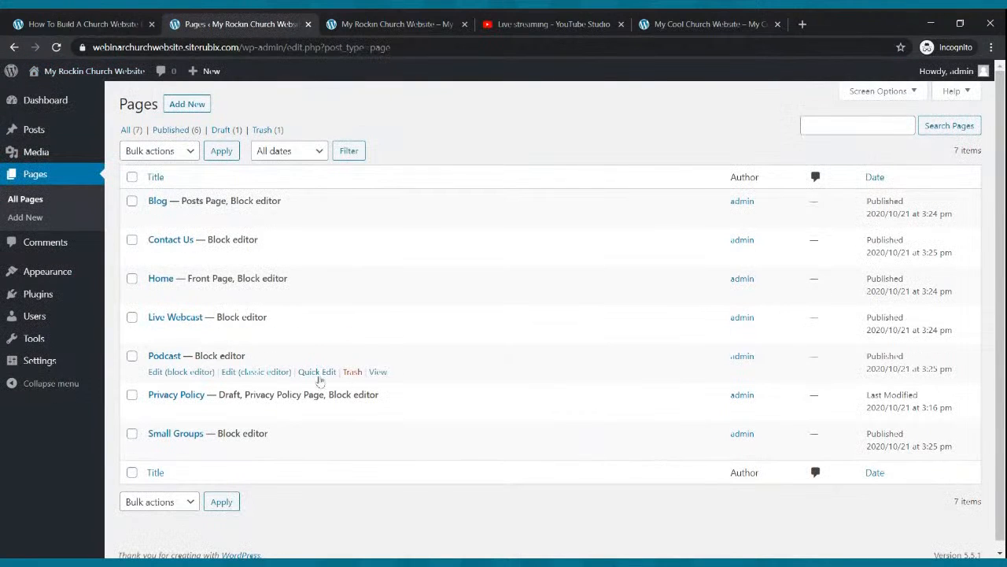
{"action": "left_click", "coordinate": [175, 297]}
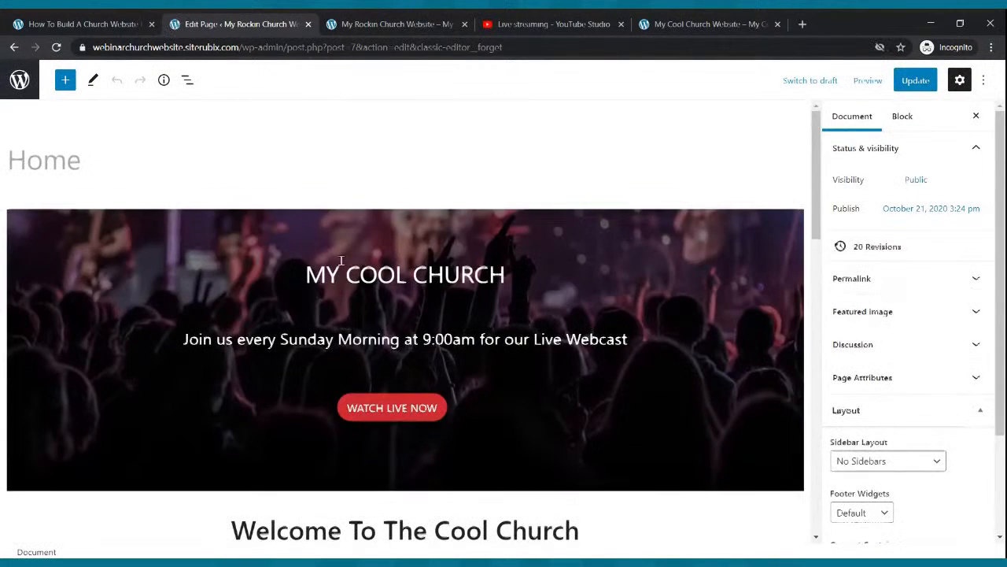
{"action": "scroll", "coordinate": [340, 259], "scroll_direction": "down", "scroll_amount": 4}
{"action": "left_click", "coordinate": [149, 370]}
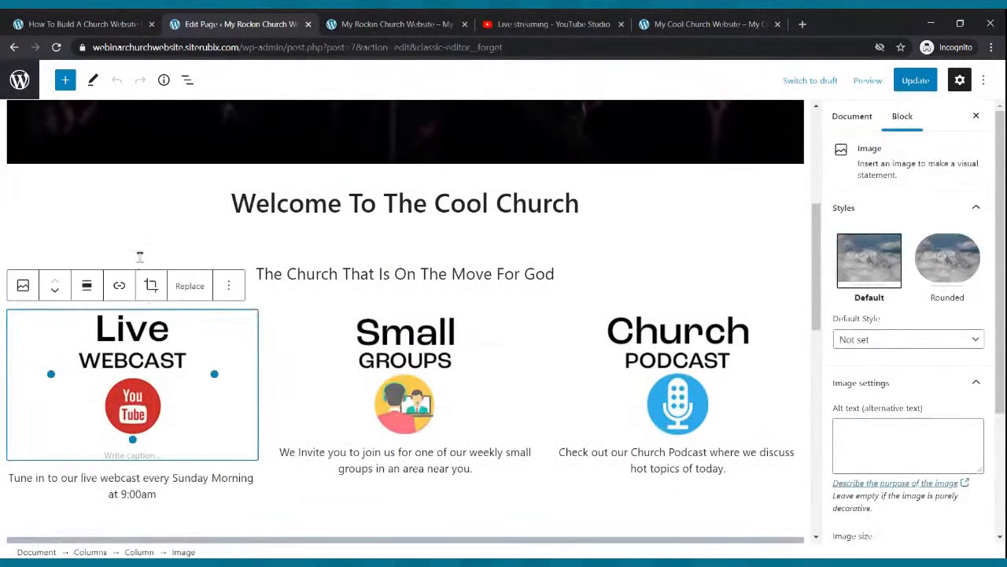
{"action": "left_click", "coordinate": [121, 290]}
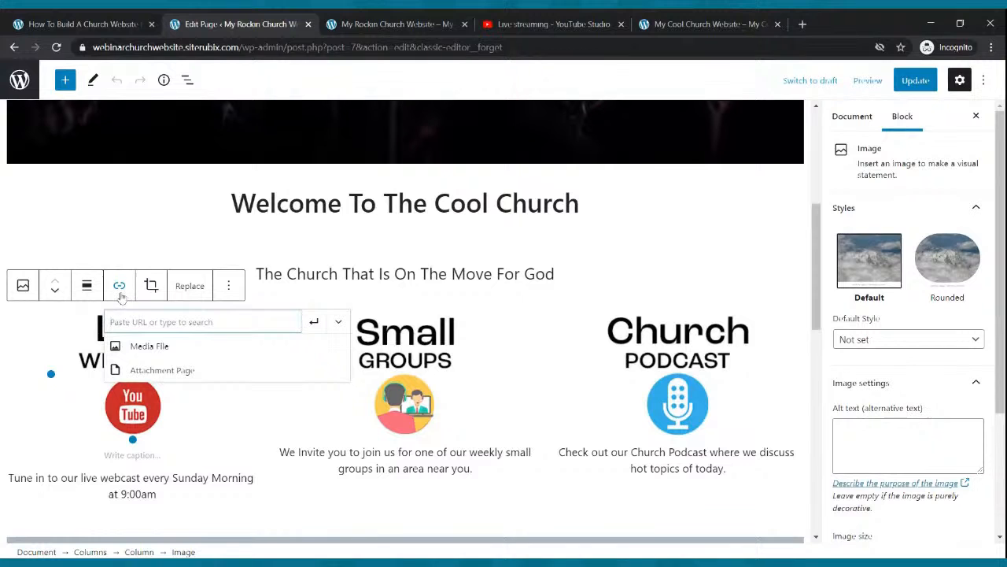
{"action": "left_click", "coordinate": [330, 24]}
{"action": "scroll", "coordinate": [322, 175], "scroll_direction": "up", "scroll_amount": 4}
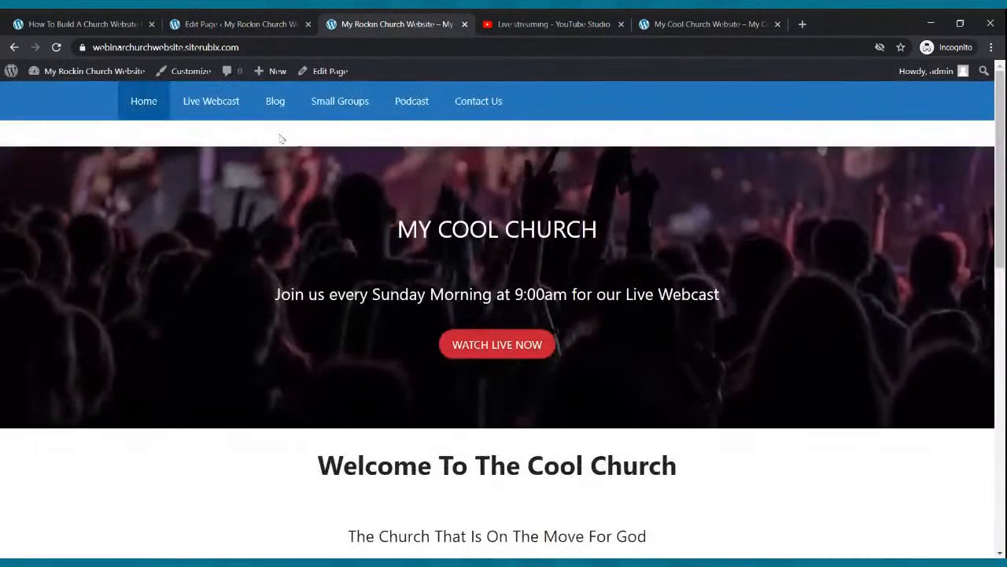
{"action": "left_click", "coordinate": [219, 116]}
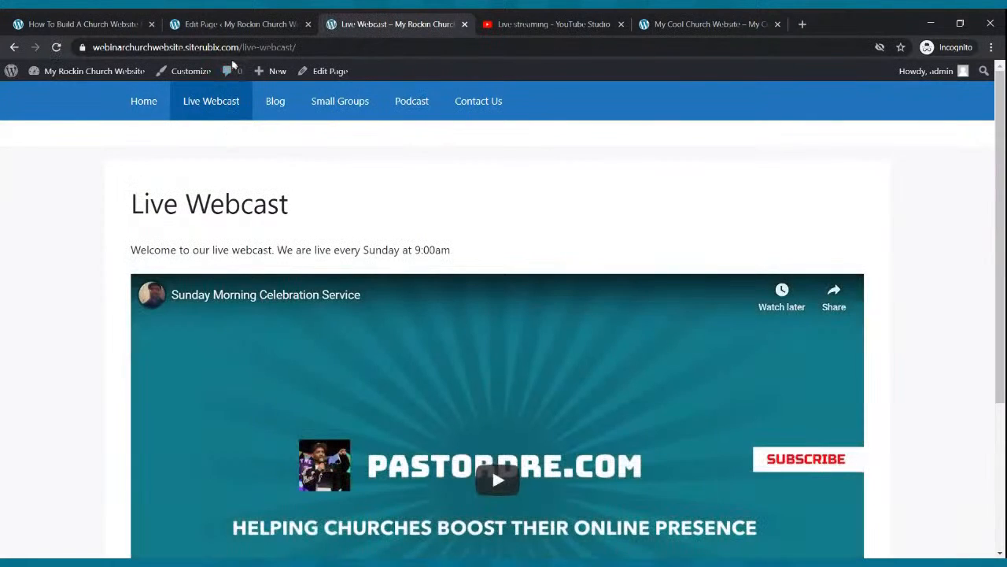
{"action": "left_click", "coordinate": [229, 49]}
{"action": "key", "text": "ctrl+c"}
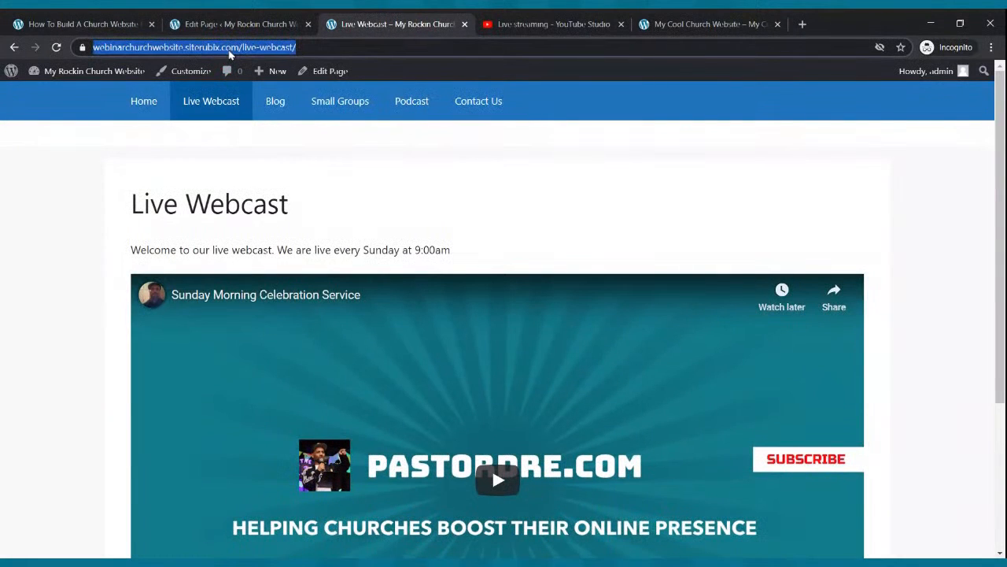
{"action": "left_click", "coordinate": [228, 24]}
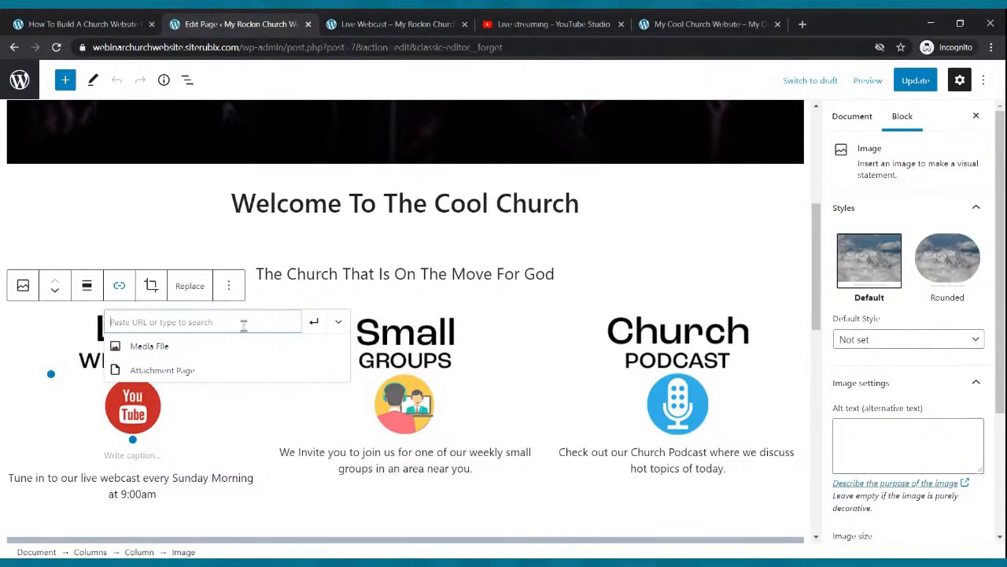
{"action": "key", "text": "ctrl+v"}
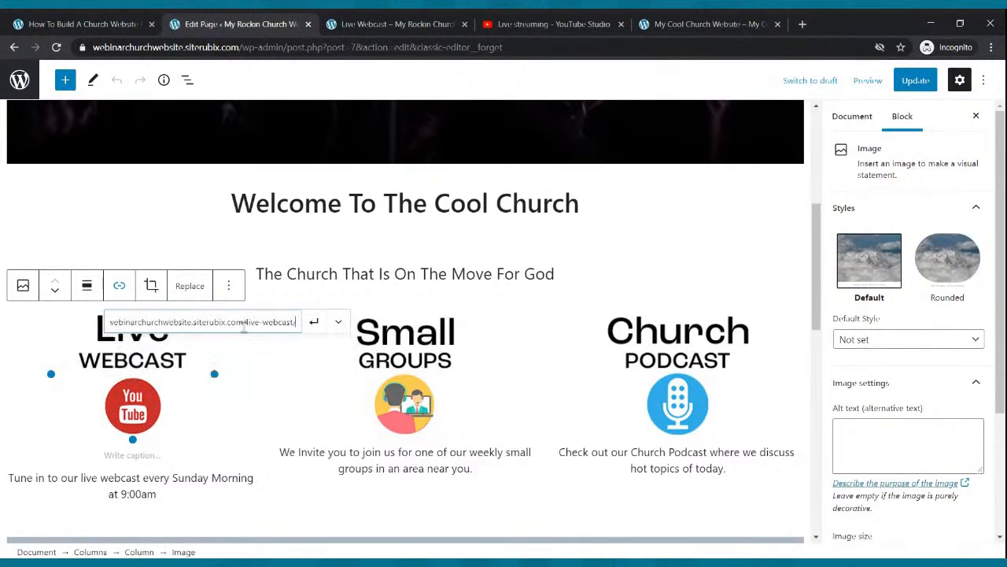
{"action": "left_click", "coordinate": [313, 327]}
Step: Link the Small Groups image to the Small Groups page URL
{"action": "left_click", "coordinate": [401, 352]}
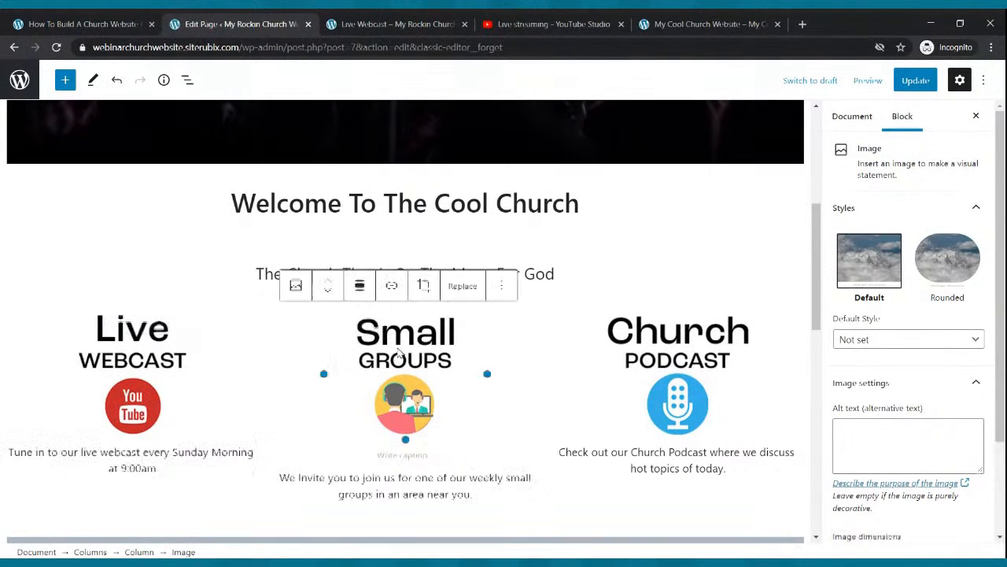
{"action": "left_click", "coordinate": [391, 286]}
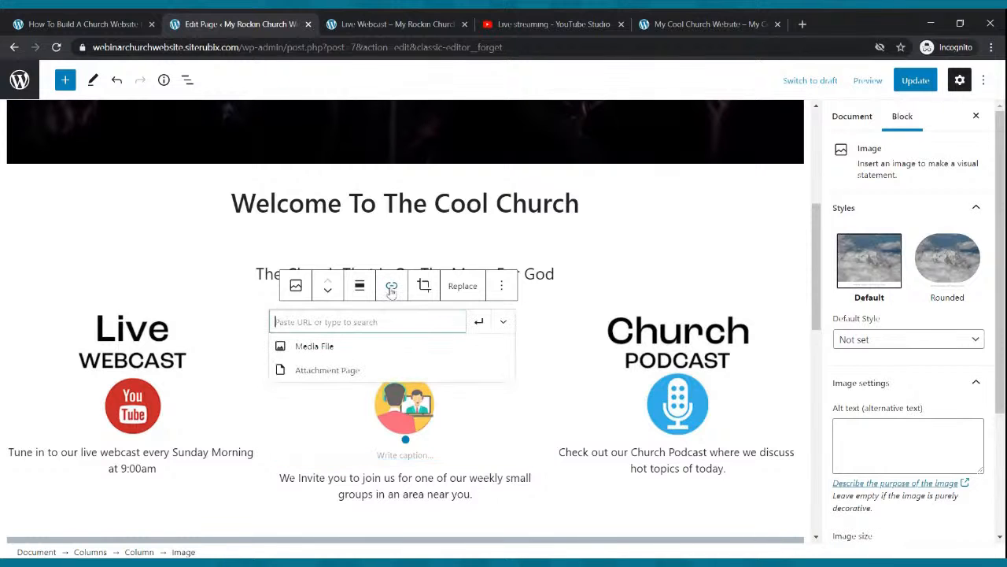
{"action": "left_click", "coordinate": [367, 23]}
{"action": "left_click", "coordinate": [348, 107]}
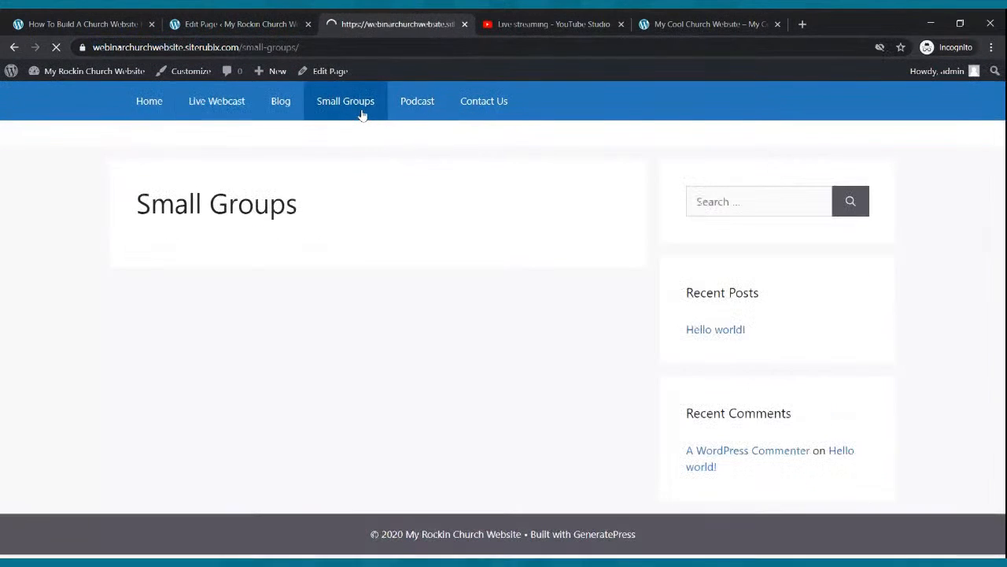
{"action": "left_click", "coordinate": [289, 47]}
{"action": "key", "text": "ctrl+c"}
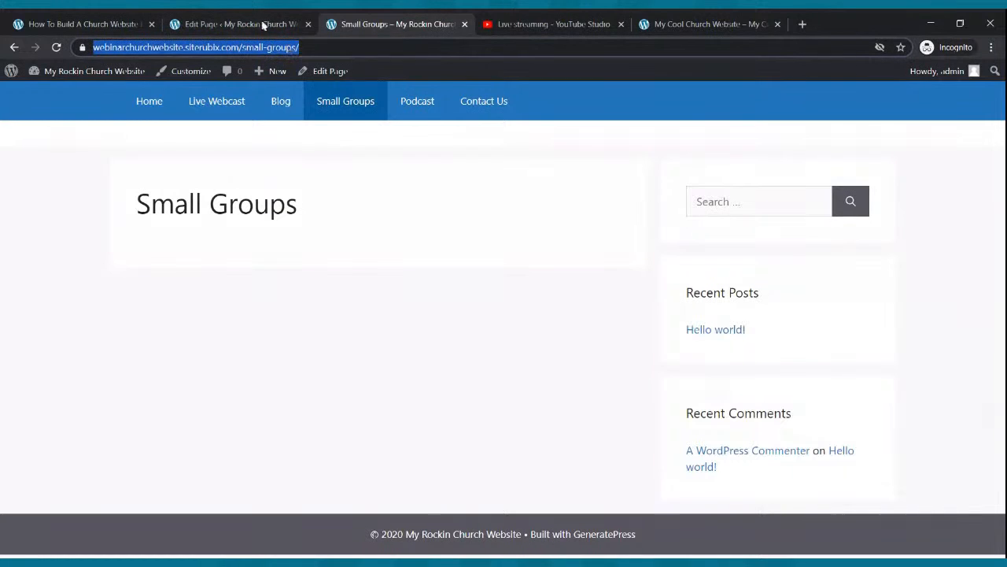
{"action": "left_click", "coordinate": [268, 25]}
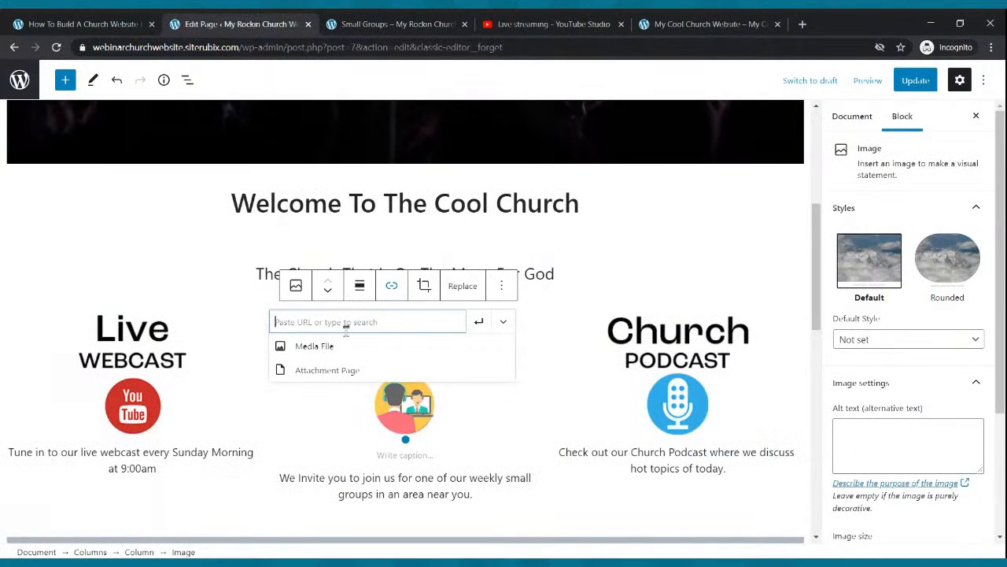
{"action": "key", "text": "ctrl+v"}
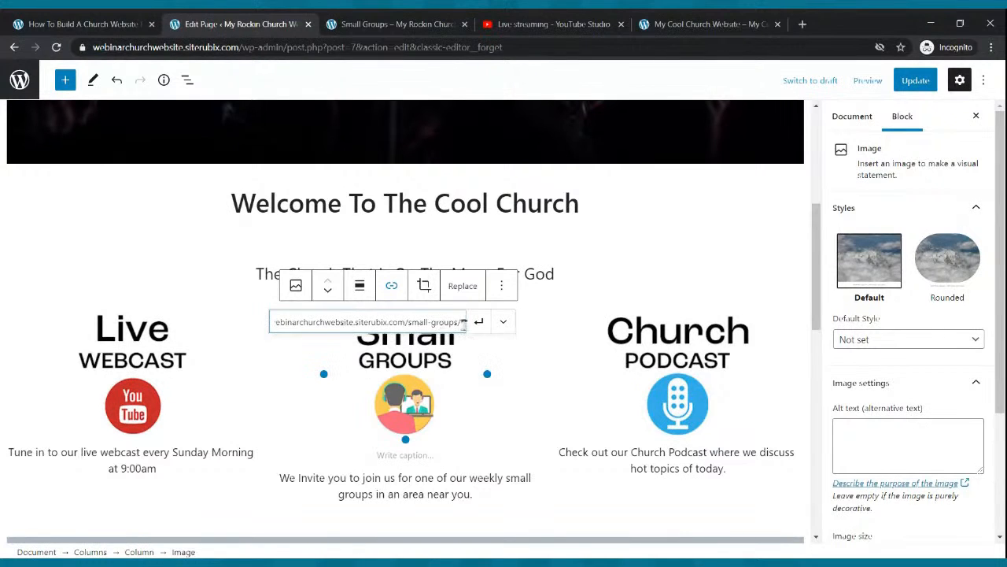
{"action": "left_click", "coordinate": [479, 324]}
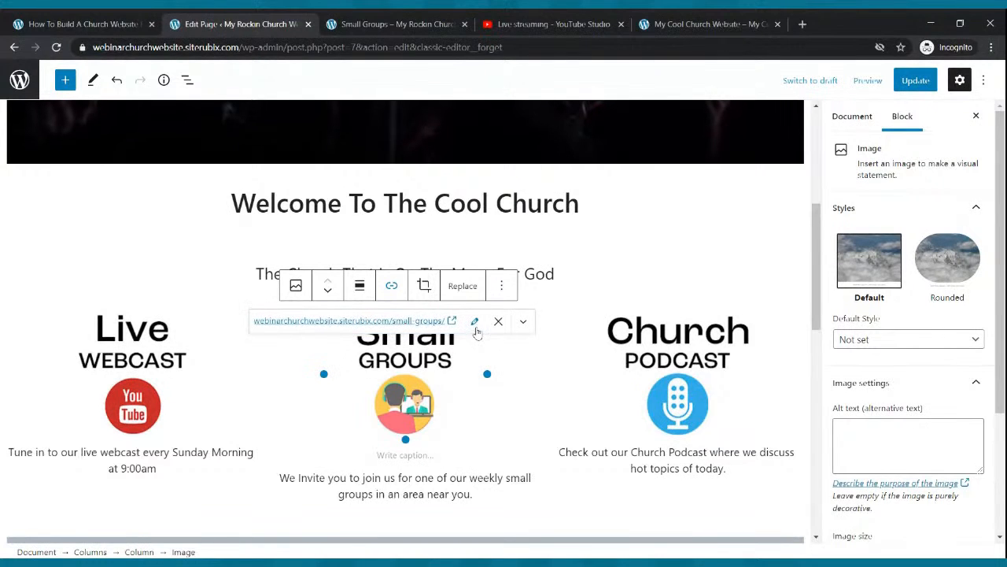
Step: Link the Church Podcast image to the /podcast/ page and update the home page
{"action": "left_click", "coordinate": [650, 338]}
{"action": "left_click", "coordinate": [665, 286]}
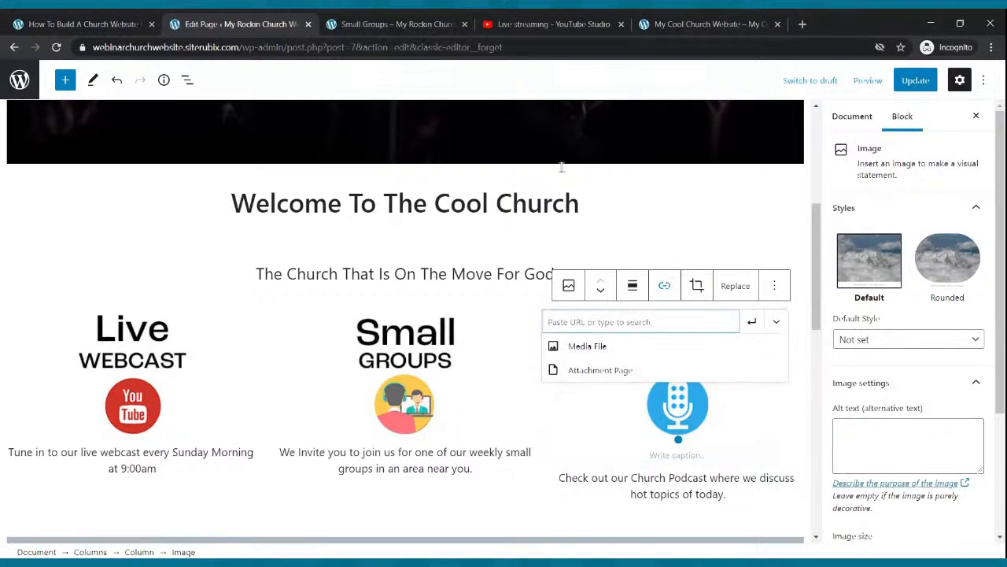
{"action": "left_click", "coordinate": [431, 24]}
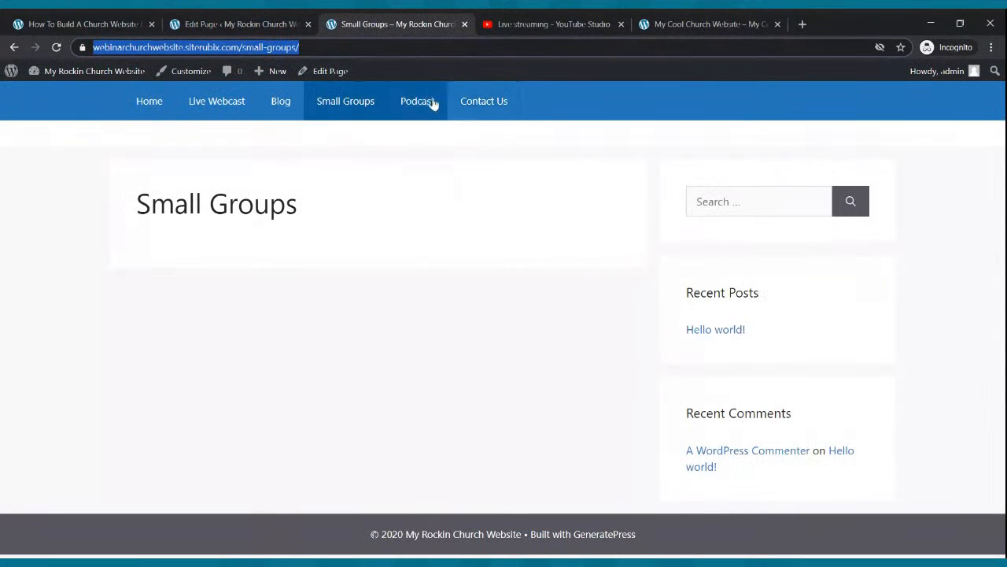
{"action": "left_click", "coordinate": [418, 103]}
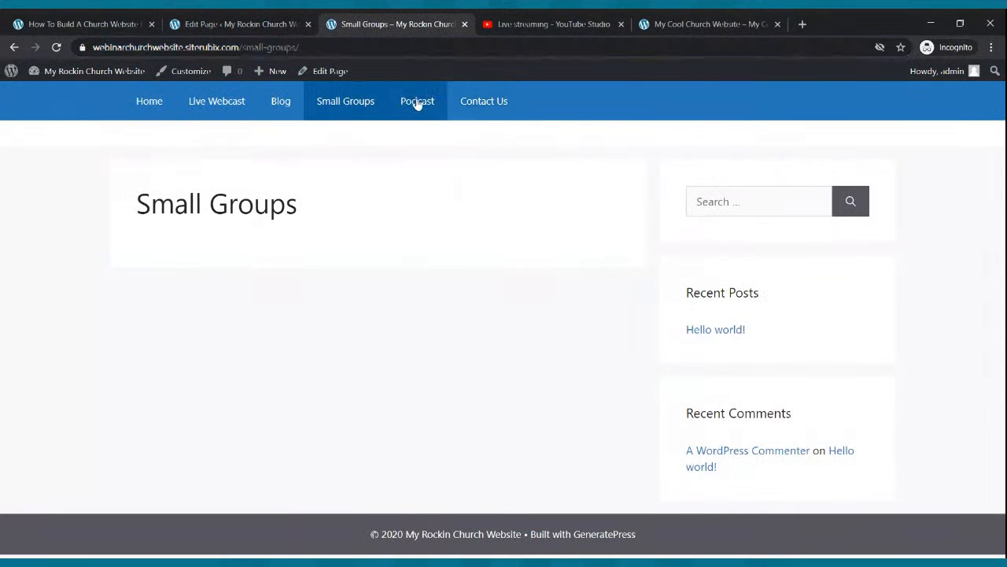
{"action": "left_click", "coordinate": [289, 49]}
{"action": "key", "text": "ctrl+c"}
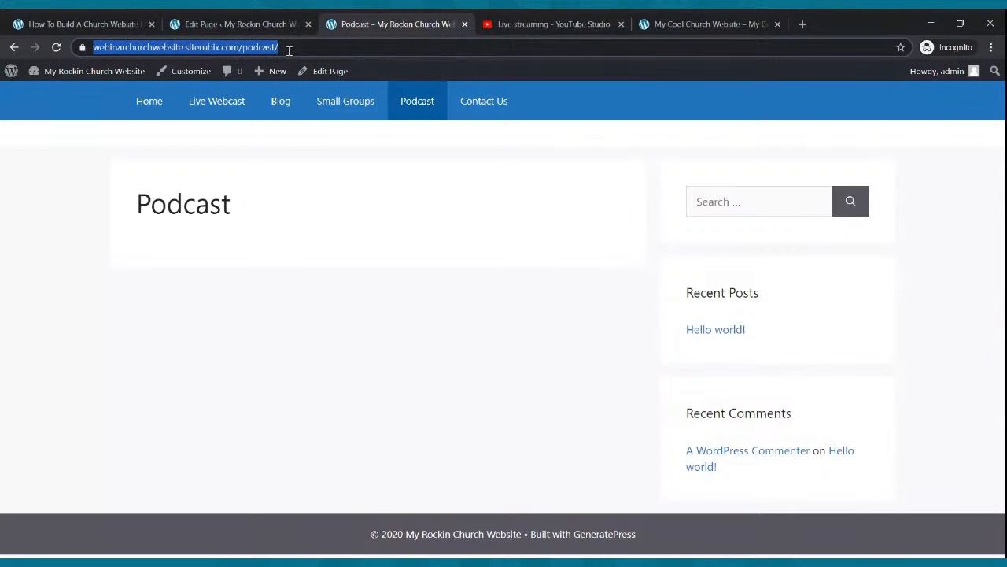
{"action": "left_click", "coordinate": [236, 23]}
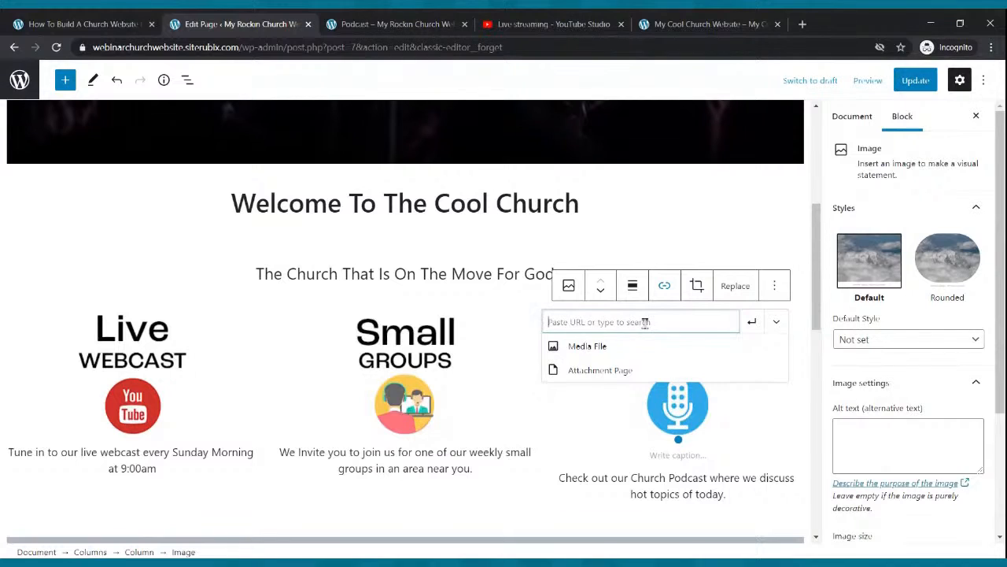
{"action": "key", "text": "ctrl+v"}
{"action": "left_click", "coordinate": [752, 323]}
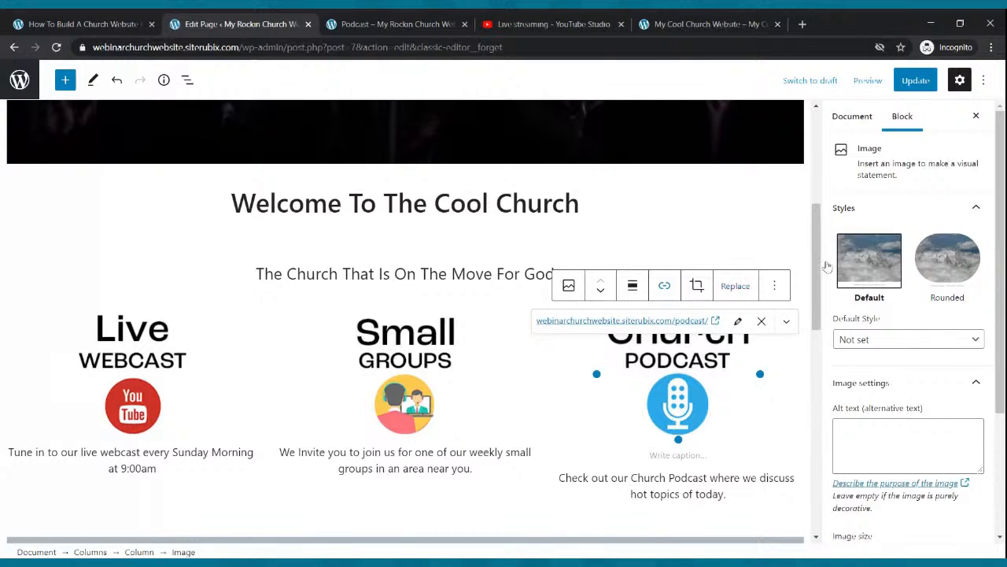
{"action": "left_click", "coordinate": [916, 80]}
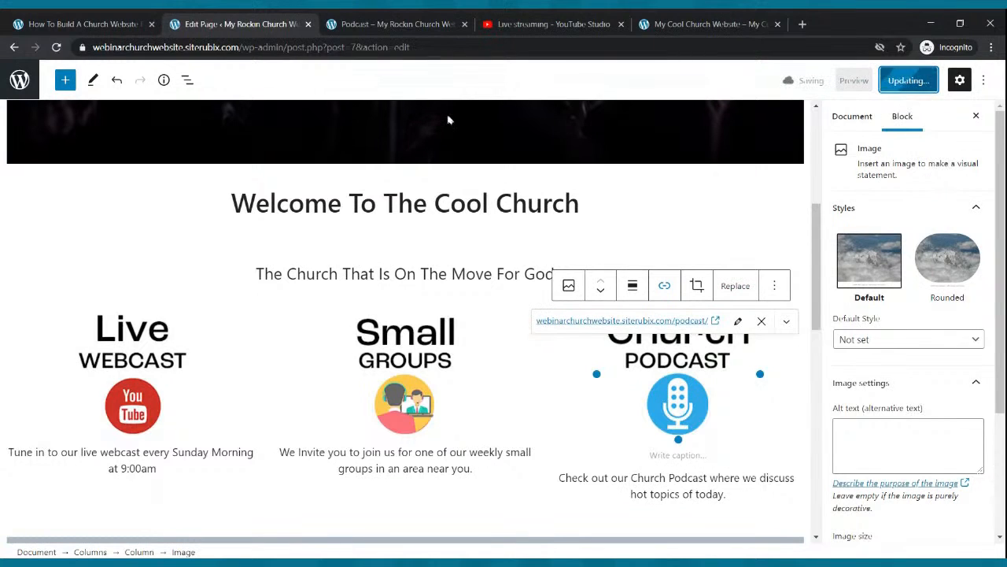
Step: On the live homepage, test that the Small Groups and Live Webcast images open their pages
{"action": "left_click", "coordinate": [398, 23]}
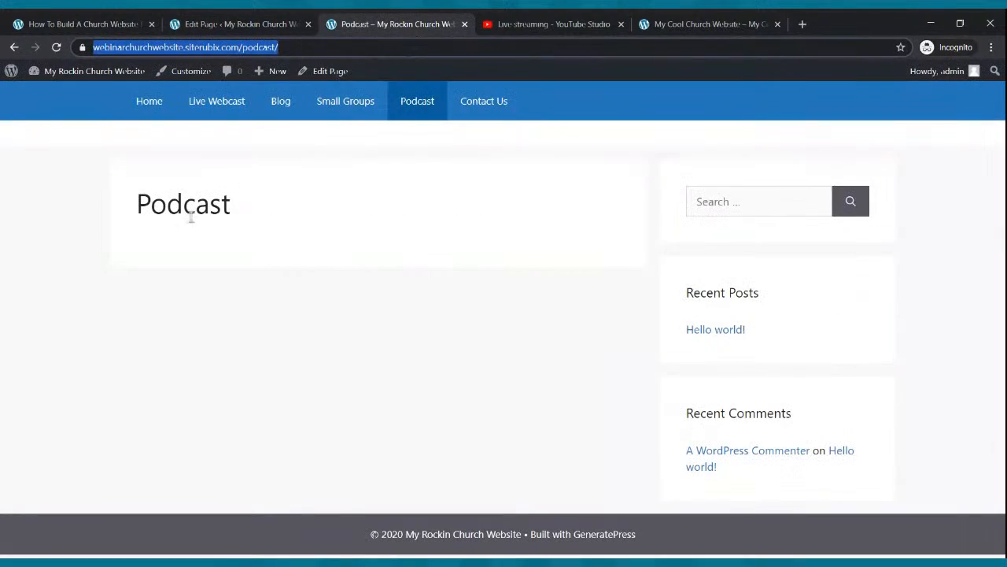
{"action": "left_click", "coordinate": [151, 102]}
{"action": "scroll", "coordinate": [529, 312], "scroll_direction": "down", "scroll_amount": 4}
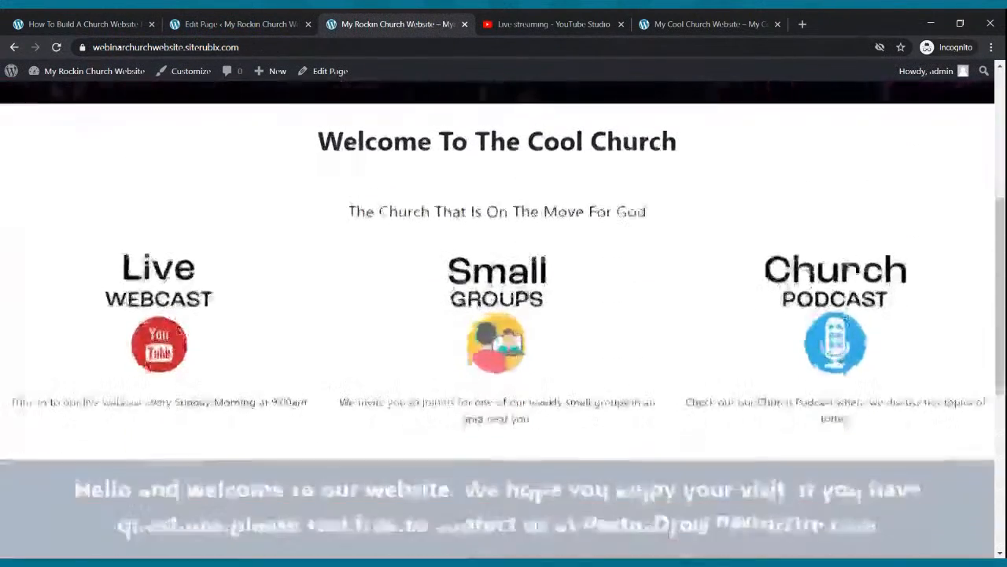
{"action": "left_click", "coordinate": [531, 292]}
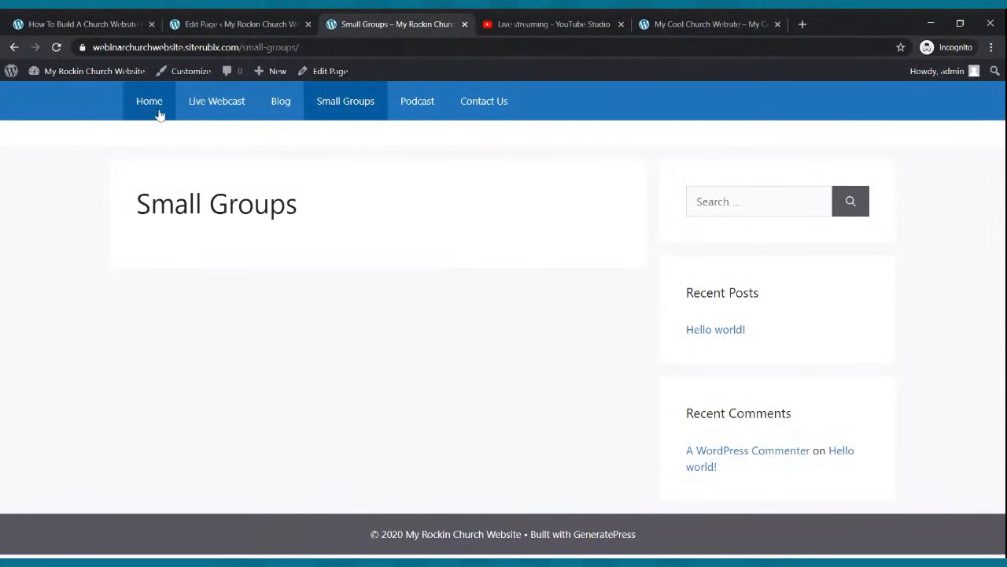
{"action": "scroll", "coordinate": [326, 254], "scroll_direction": "down", "scroll_amount": 4}
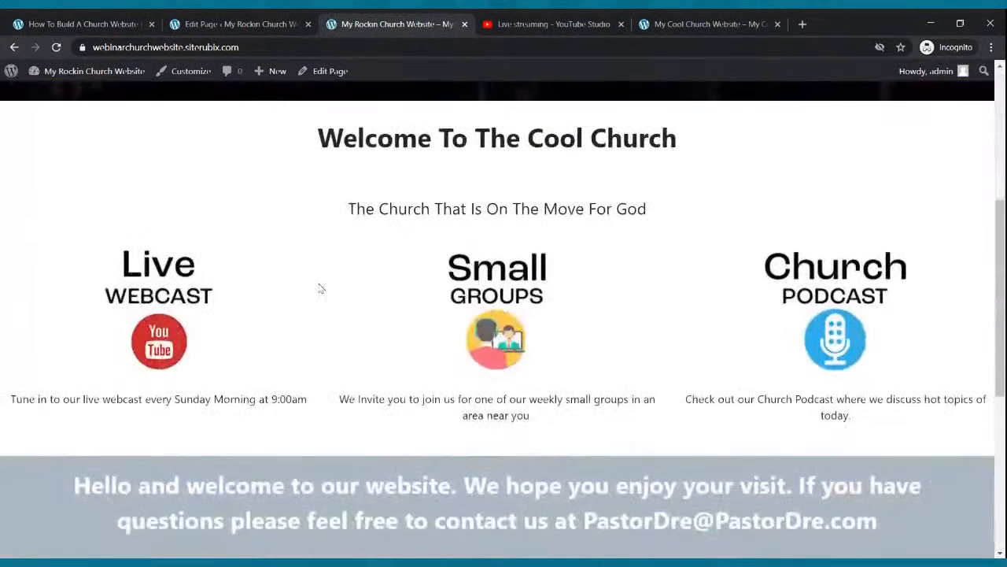
{"action": "left_click", "coordinate": [187, 279]}
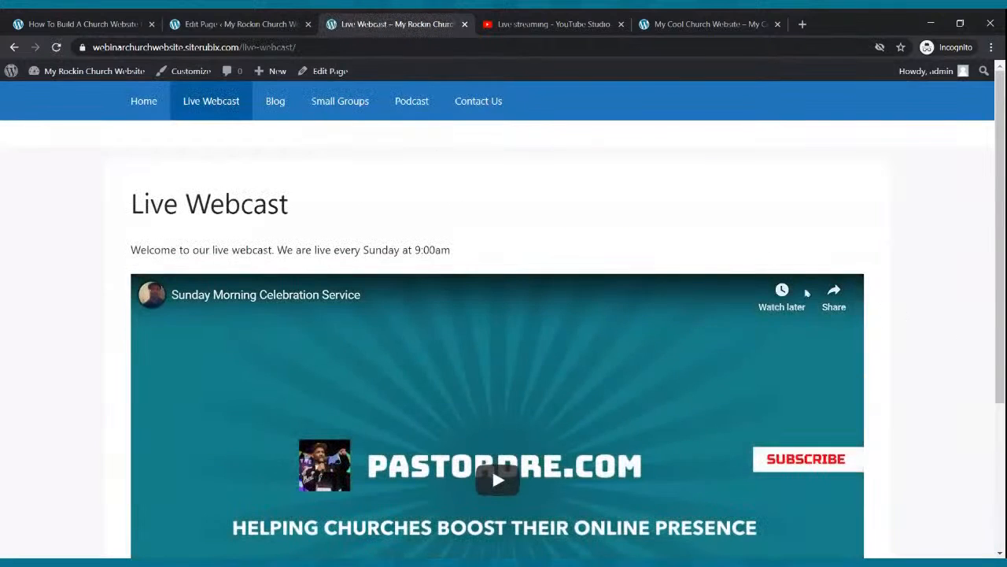
{"action": "left_click", "coordinate": [141, 104]}
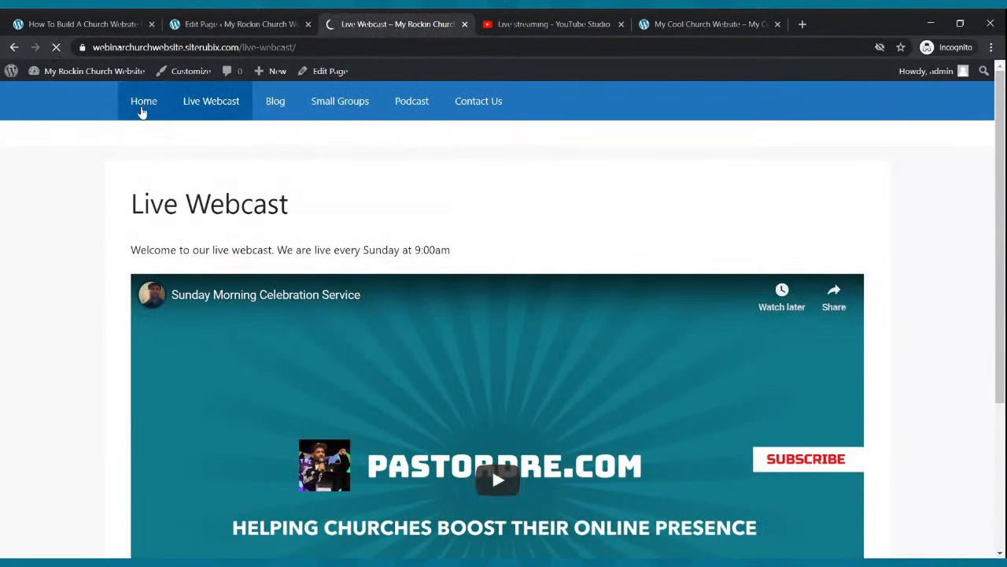
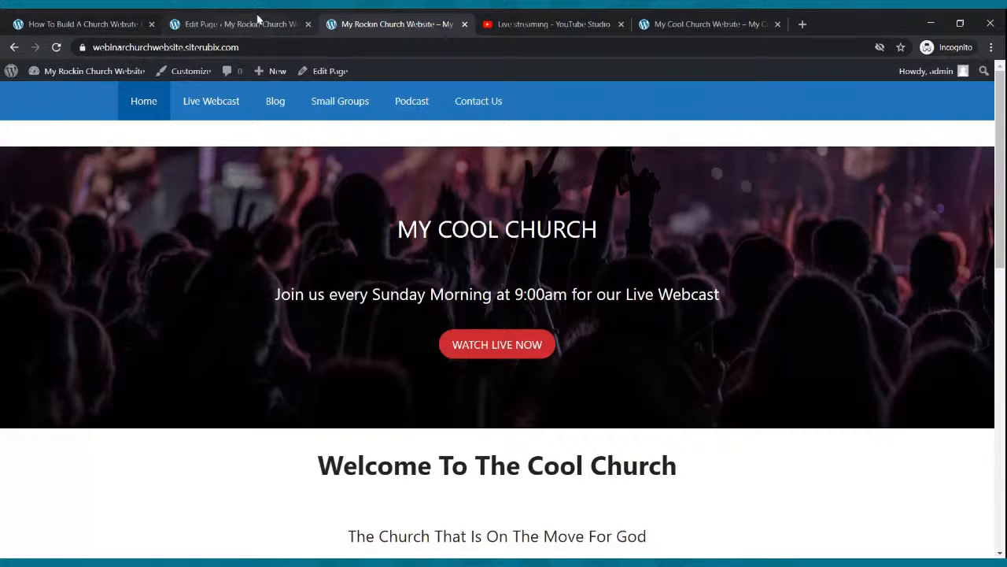
Step: Move the sample 'Hello world!' post to the trash and start a blank new post
{"action": "left_click", "coordinate": [257, 19]}
{"action": "left_click", "coordinate": [22, 81]}
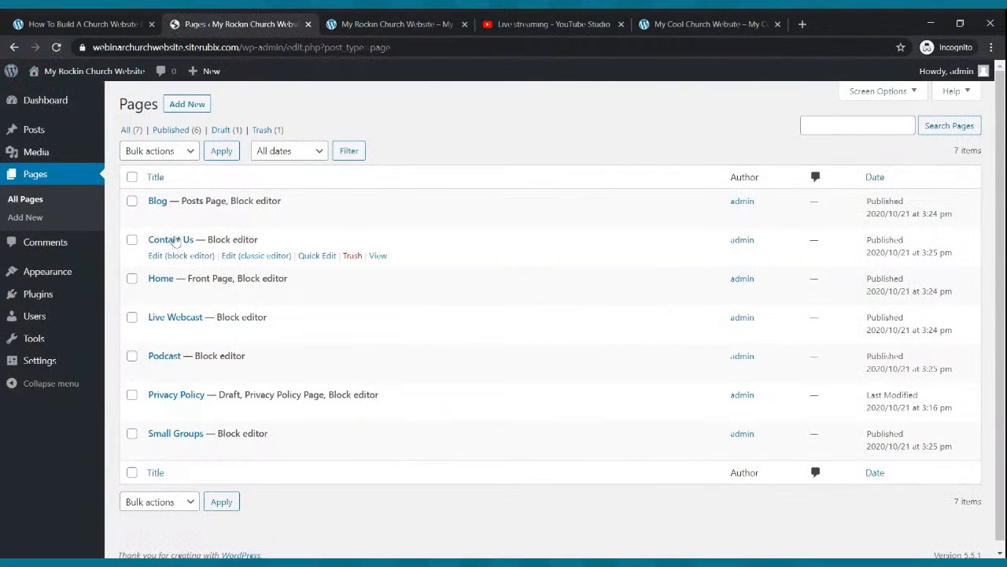
{"action": "mouse_move", "coordinate": [40, 134]}
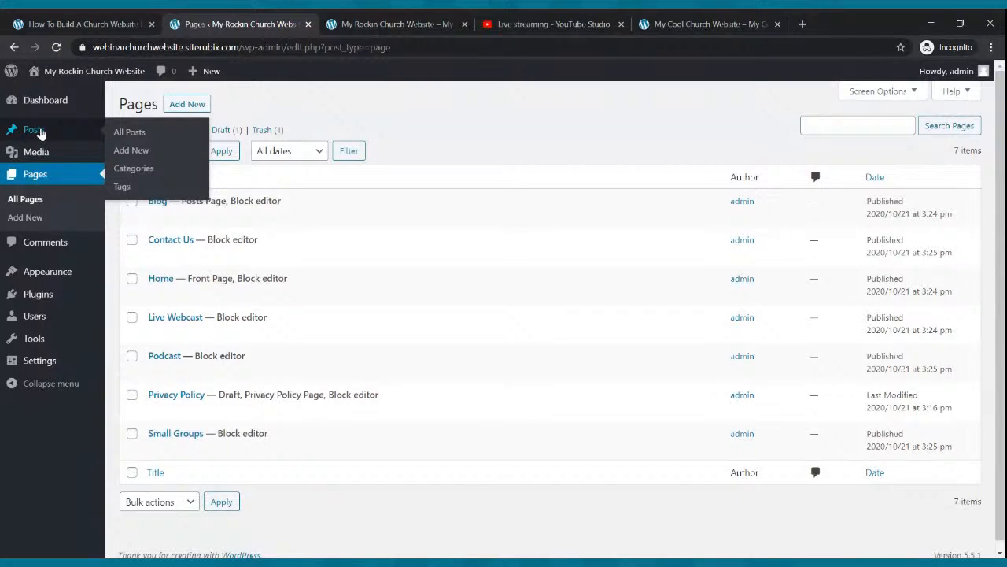
{"action": "left_click", "coordinate": [40, 133]}
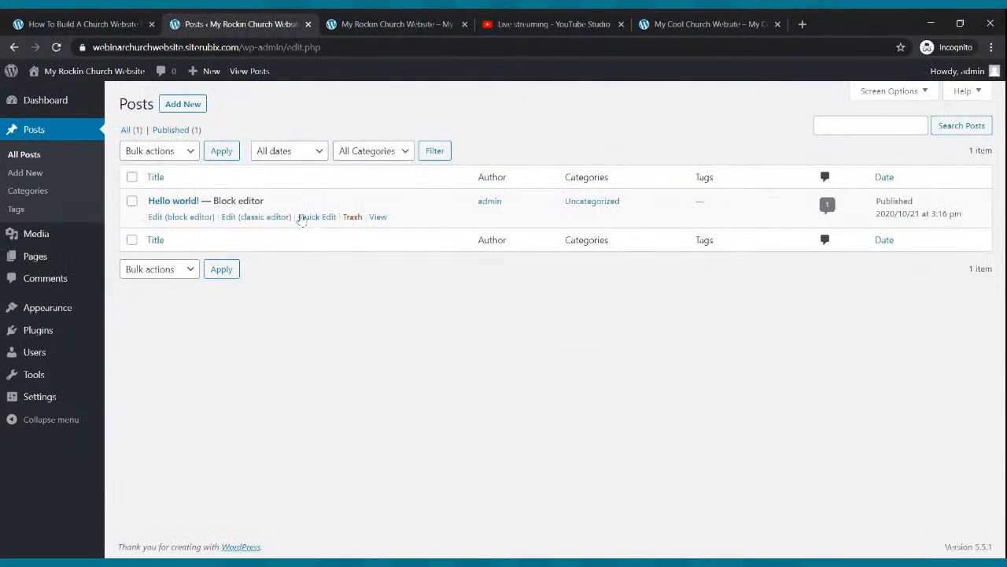
{"action": "left_click", "coordinate": [352, 217]}
{"action": "left_click", "coordinate": [196, 110]}
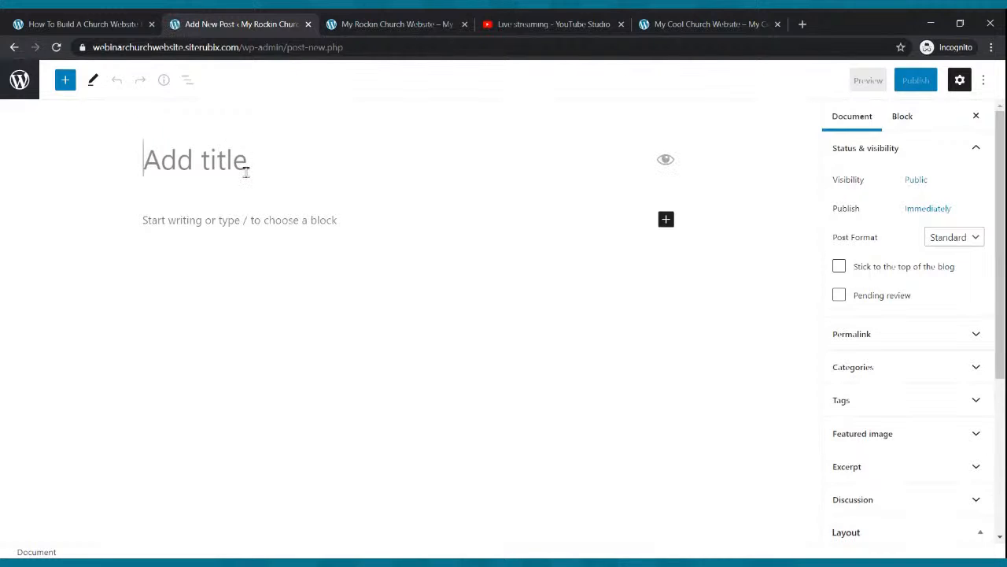
Step: Title the post 'My First Blog' and write a welcome paragraph for readers
{"action": "type", "text": "My First Blog"}
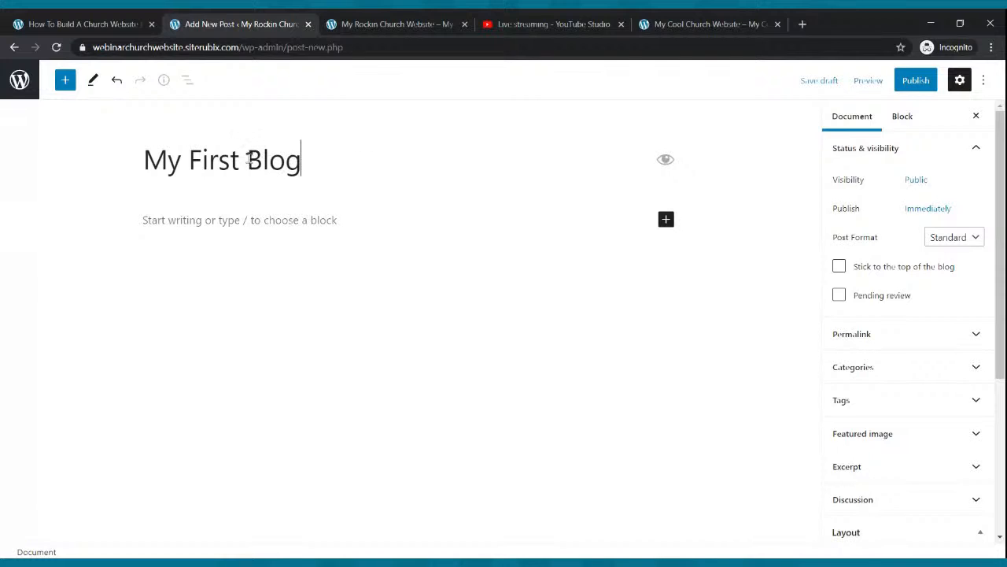
{"action": "left_click", "coordinate": [312, 219]}
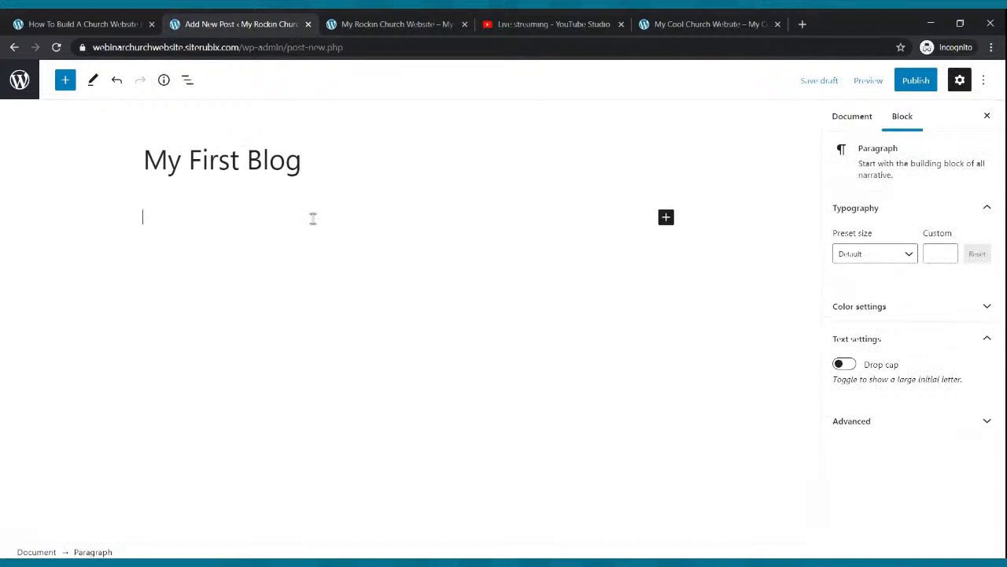
{"action": "type", "text": "Hello everyone thanks for"}
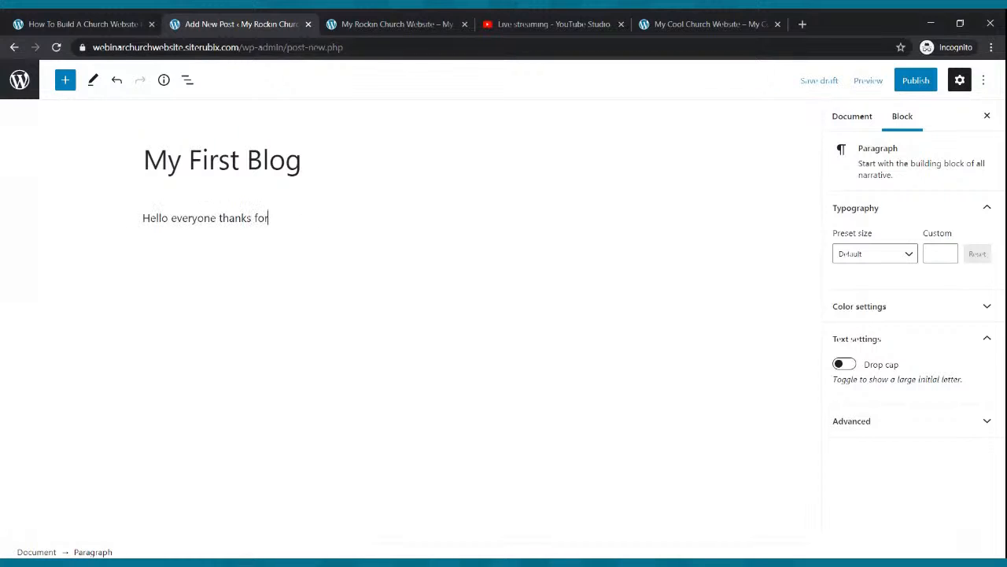
{"action": "type", "text": "og page. We hope t"}
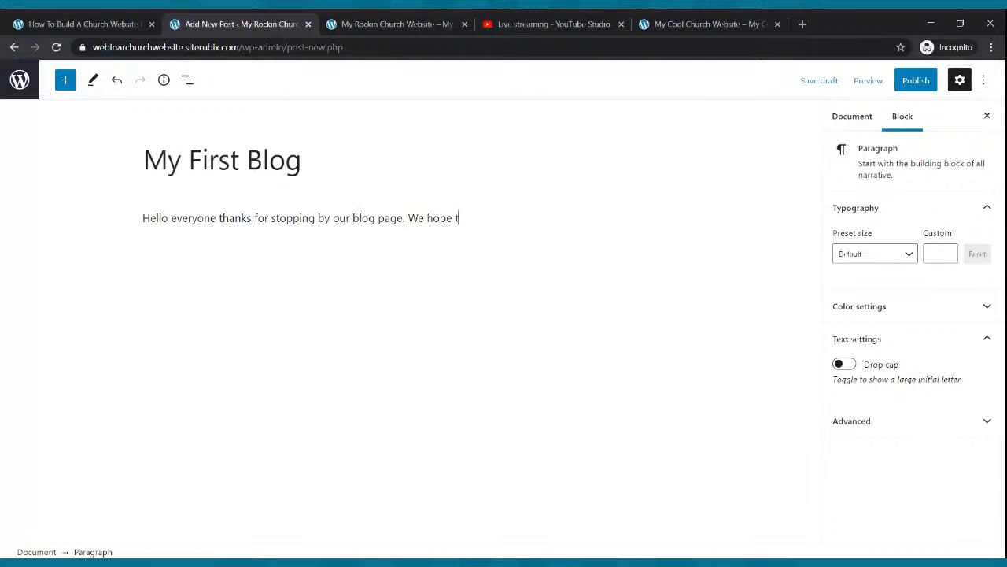
{"action": "type", "text": "hat you are blessed and"}
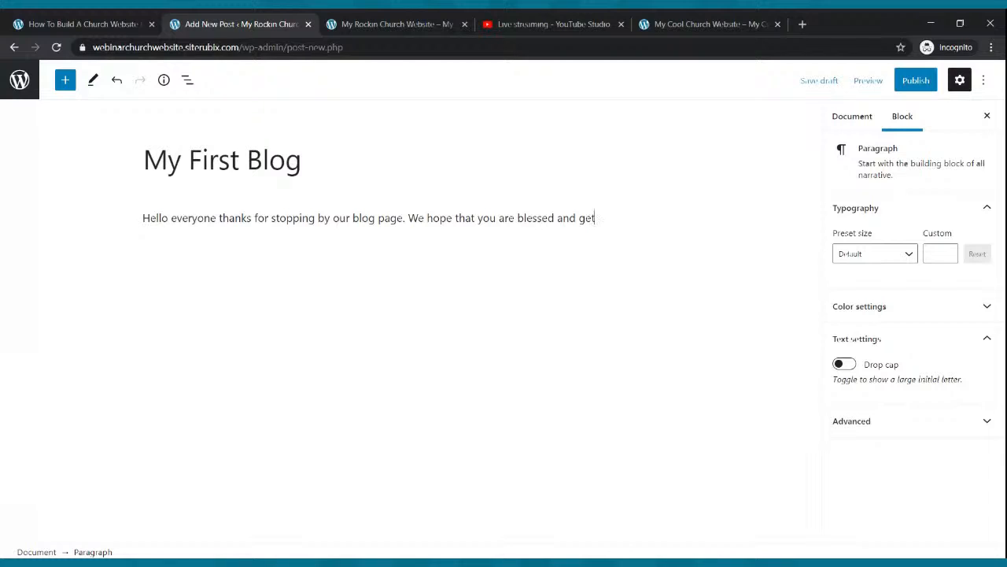
{"action": "type", "text": "get encouraged."}
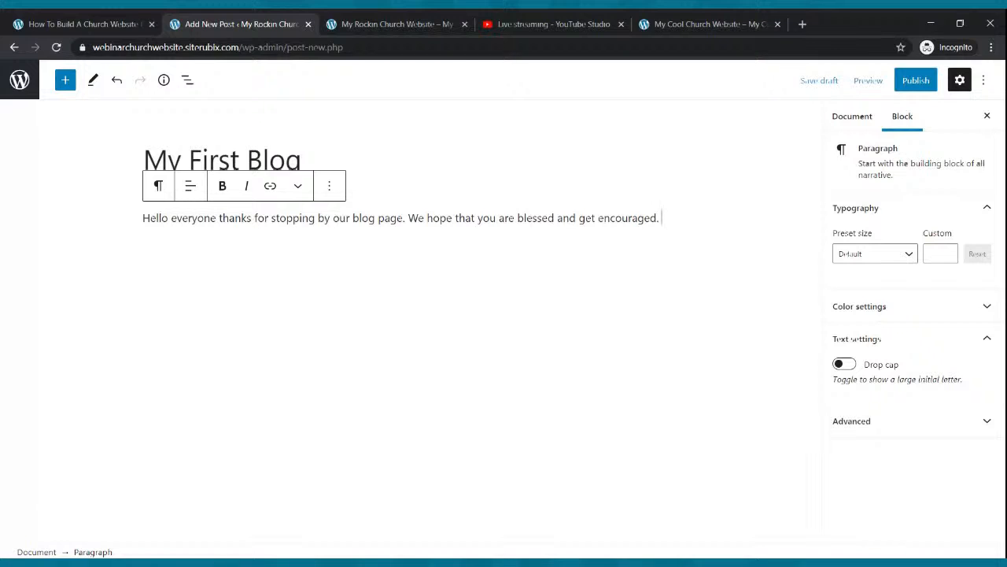
Step: Copy the welcome paragraph and paste it into three paragraphs
{"action": "left_click_drag", "start_coordinate": [673, 218], "coordinate": [145, 222]}
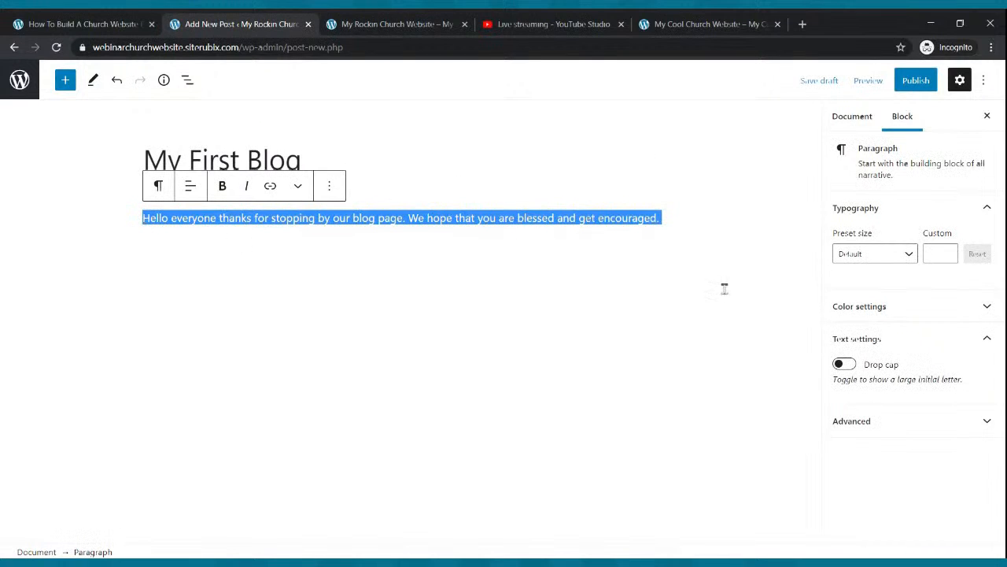
{"action": "left_click", "coordinate": [700, 235]}
{"action": "left_click", "coordinate": [663, 220]}
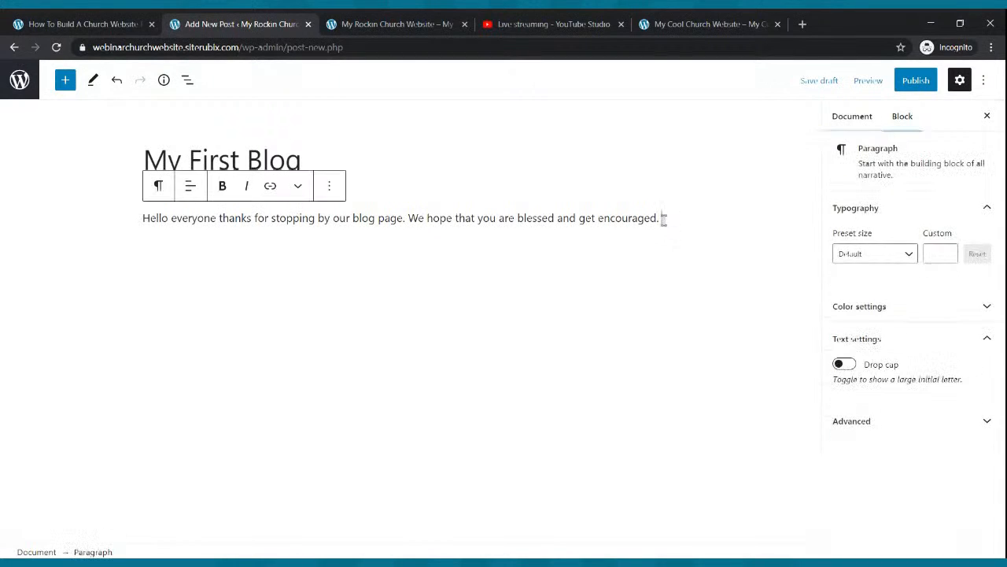
{"action": "key", "text": "ctrl+v"}
{"action": "key", "text": "ctrl+v"}
{"action": "key", "text": "ctrl+v"}
{"action": "key", "text": "ctrl+v"}
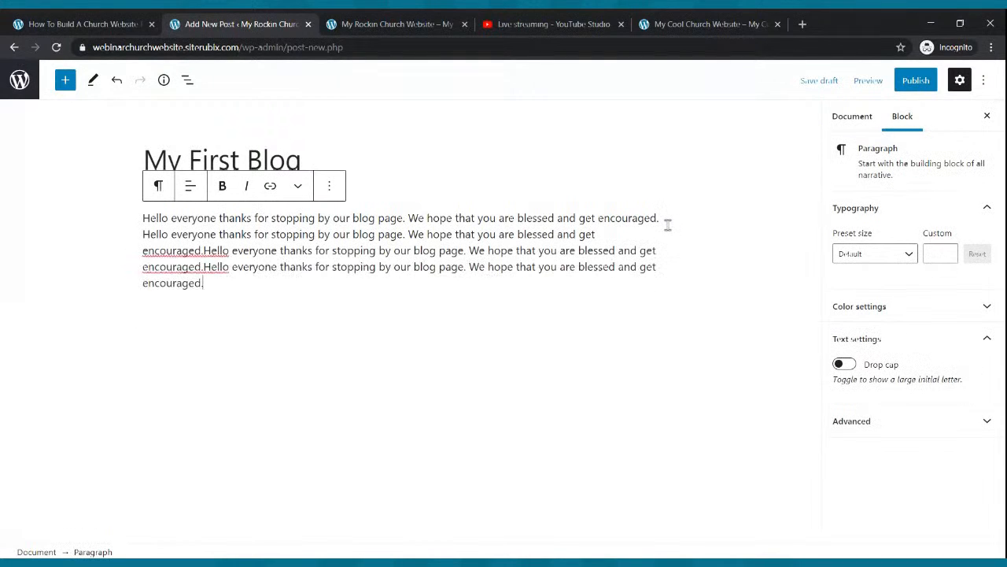
{"action": "key", "text": "Return"}
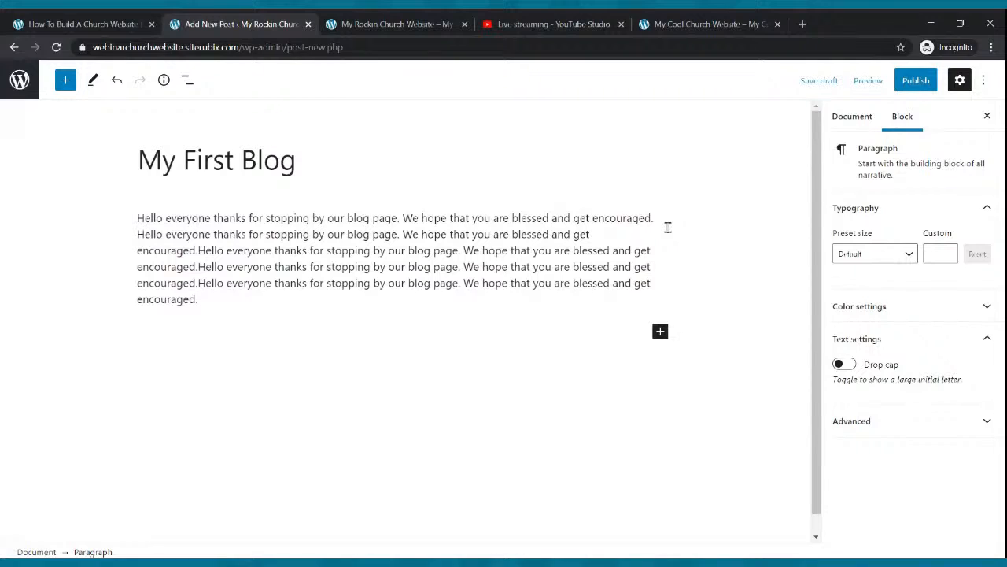
{"action": "key", "text": "ctrl+v"}
{"action": "key", "text": "ctrl+v"}
{"action": "key", "text": "ctrl+v"}
{"action": "key", "text": "ctrl+v"}
{"action": "key", "text": "ctrl+v"}
{"action": "key", "text": "ctrl+v"}
{"action": "key", "text": "Return"}
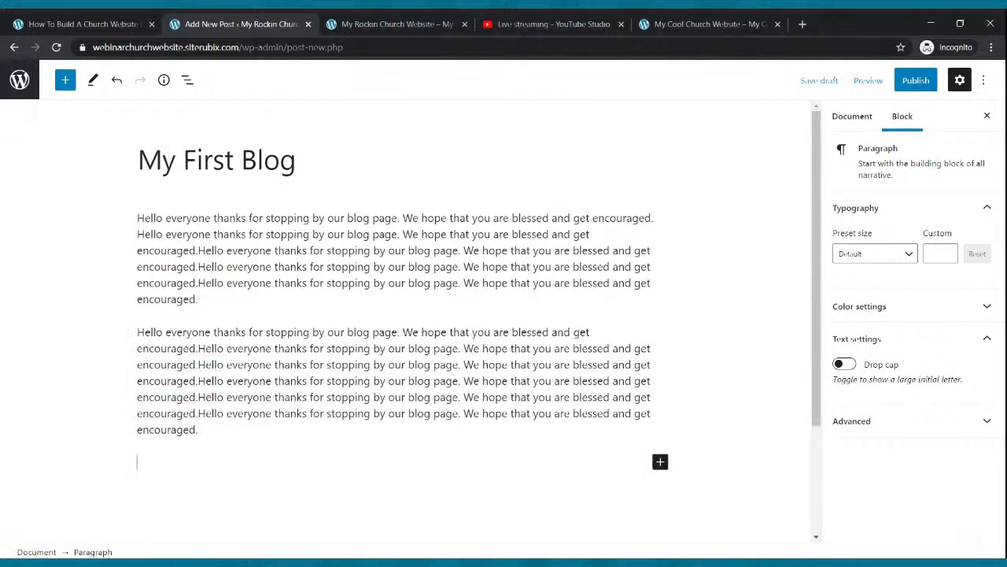
{"action": "key", "text": "ctrl+v"}
{"action": "key", "text": "ctrl+v"}
{"action": "key", "text": "ctrl+v"}
{"action": "key", "text": "ctrl+v"}
{"action": "key", "text": "ctrl+v"}
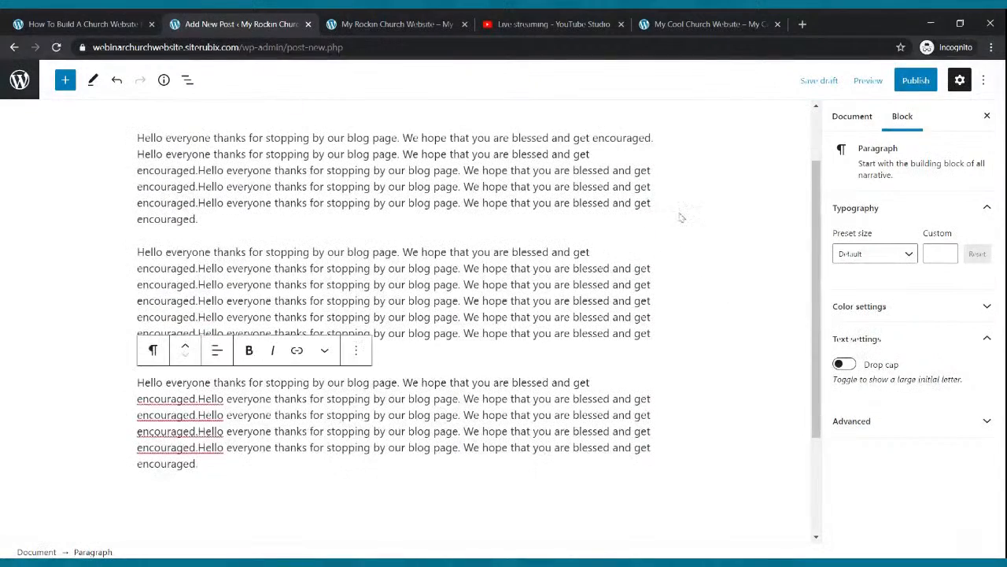
Step: Publish the My First Blog post
{"action": "left_click", "coordinate": [915, 80]}
{"action": "left_click", "coordinate": [900, 82]}
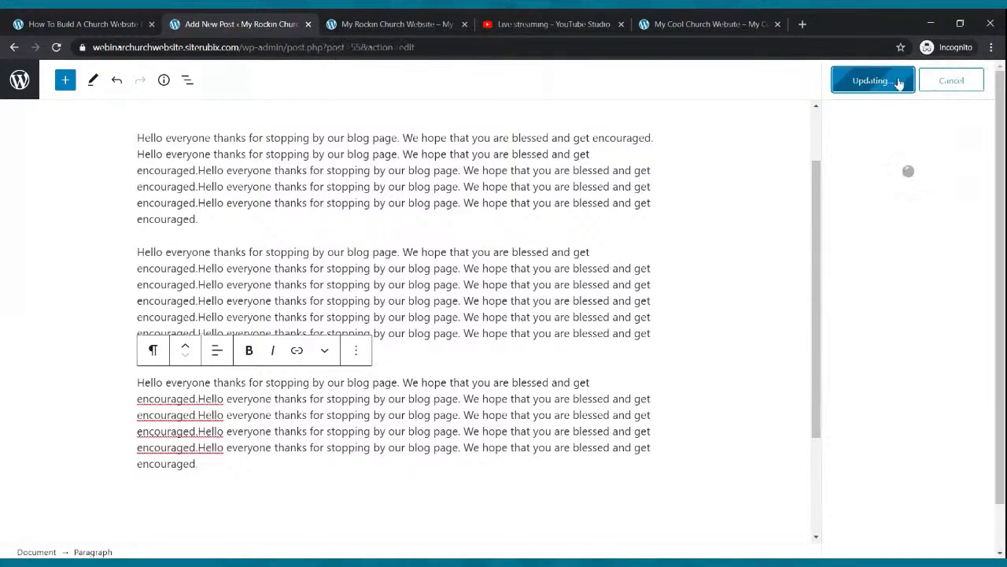
{"action": "scroll", "coordinate": [715, 352], "scroll_direction": "up", "scroll_amount": 2}
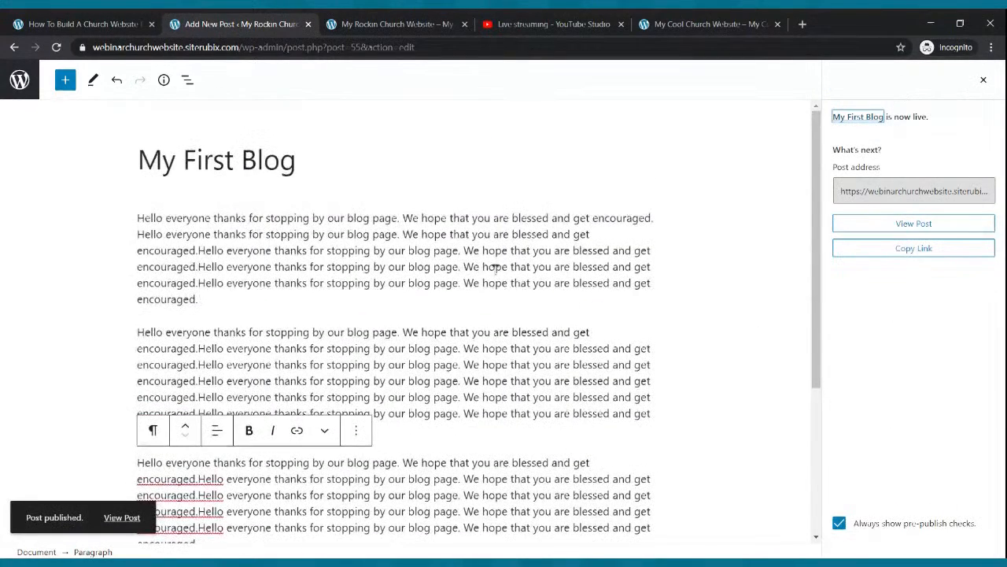
Step: View the live blog page and open the full My First Blog post
{"action": "left_click", "coordinate": [362, 25]}
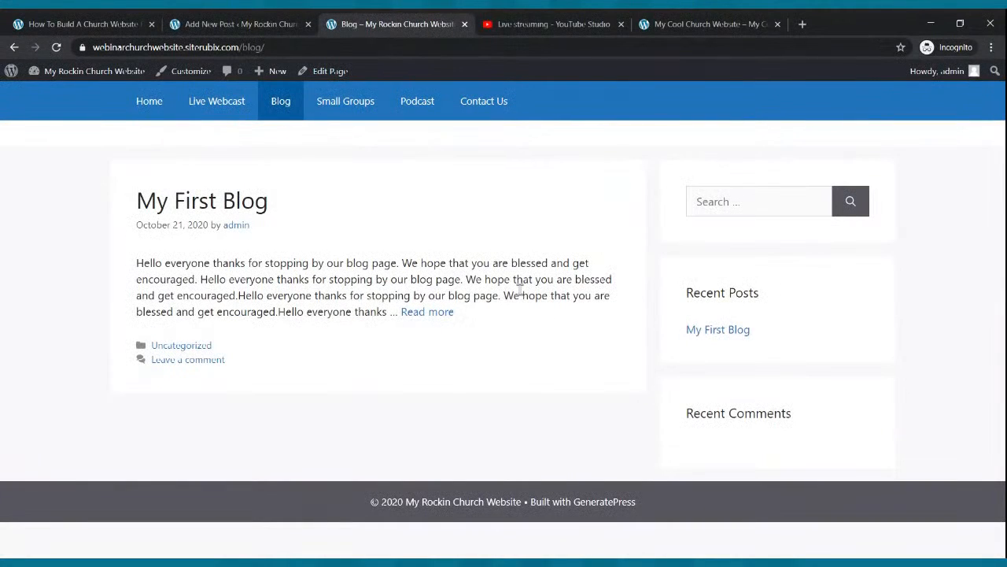
{"action": "left_click", "coordinate": [447, 313]}
{"action": "scroll", "coordinate": [461, 293], "scroll_direction": "down", "scroll_amount": 10}
{"action": "scroll", "coordinate": [462, 292], "scroll_direction": "up", "scroll_amount": 10}
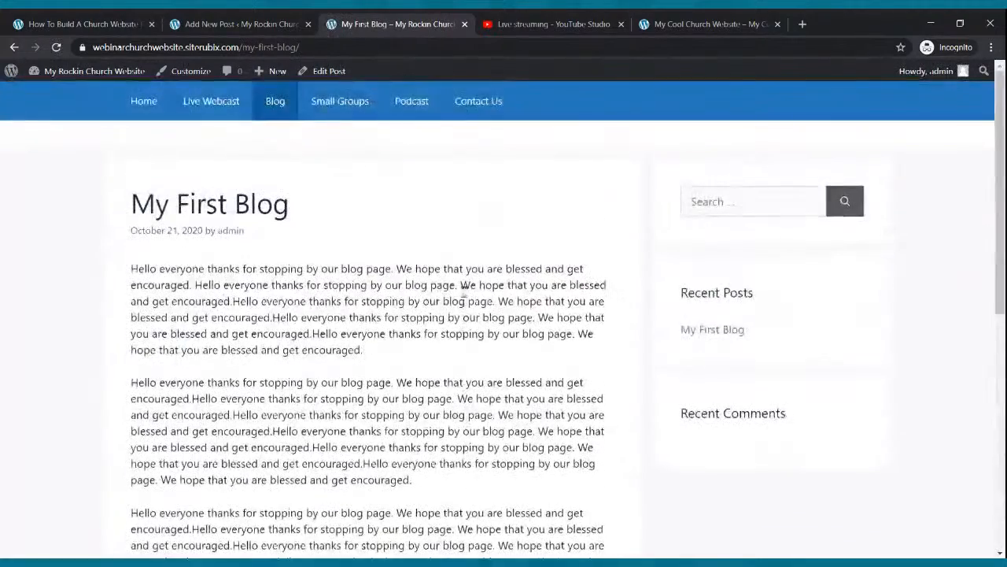
Step: Return to the WordPress admin and start another blank post
{"action": "left_click", "coordinate": [228, 25]}
{"action": "left_click", "coordinate": [19, 81]}
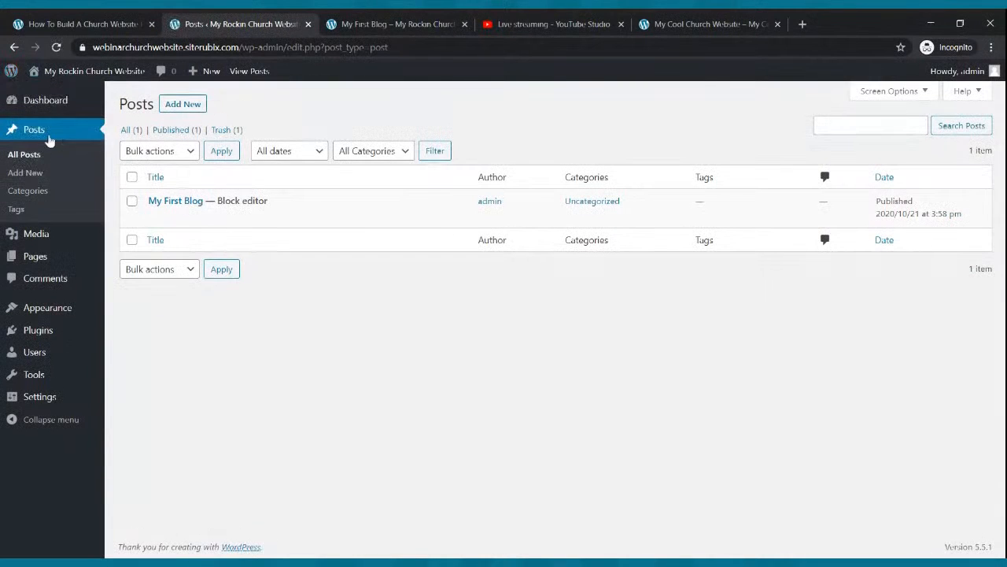
{"action": "left_click", "coordinate": [180, 107]}
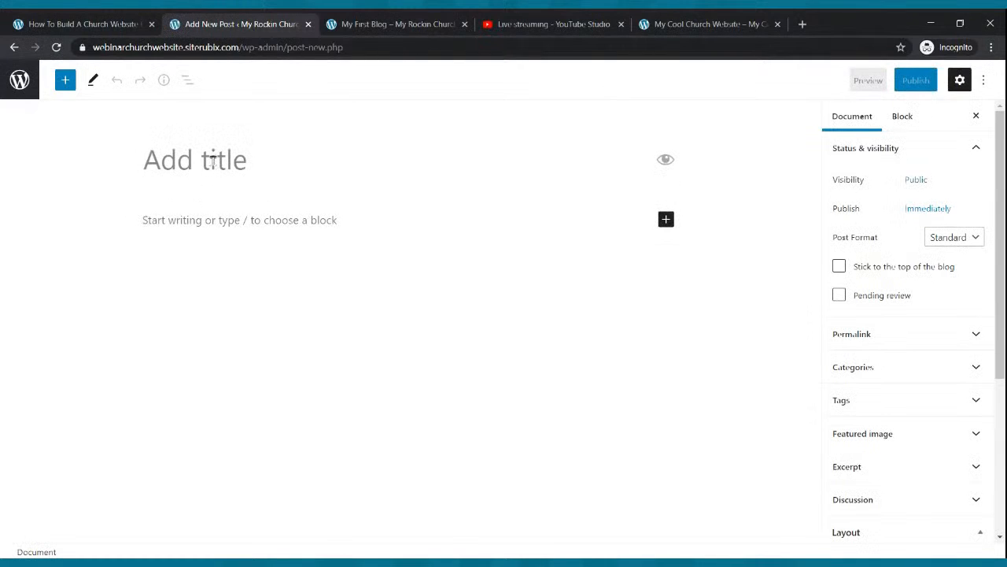
Step: Title the new post 'Testimony from the Field'
{"action": "type", "text": "Tes"}
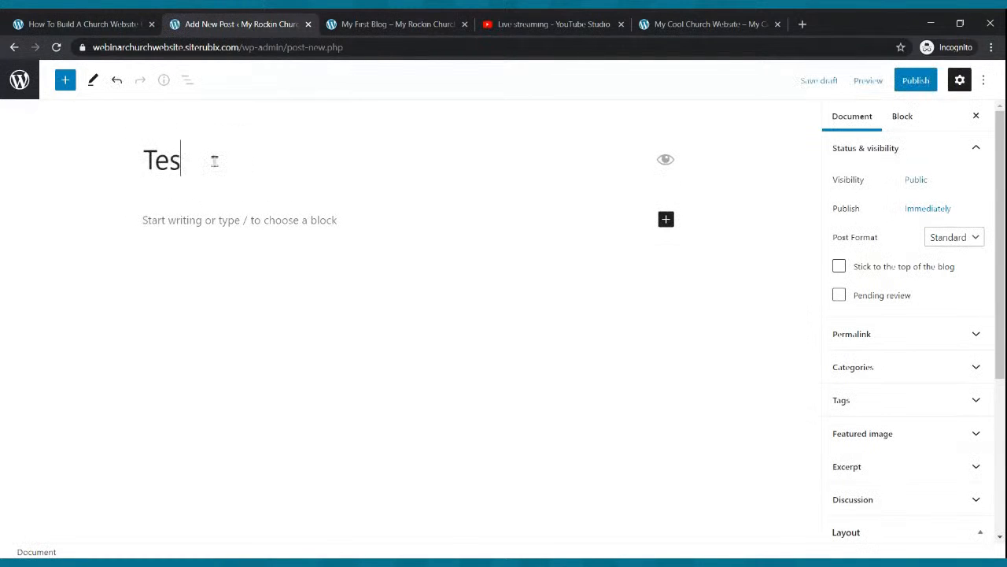
{"action": "type", "text": "timony from the Filed"}
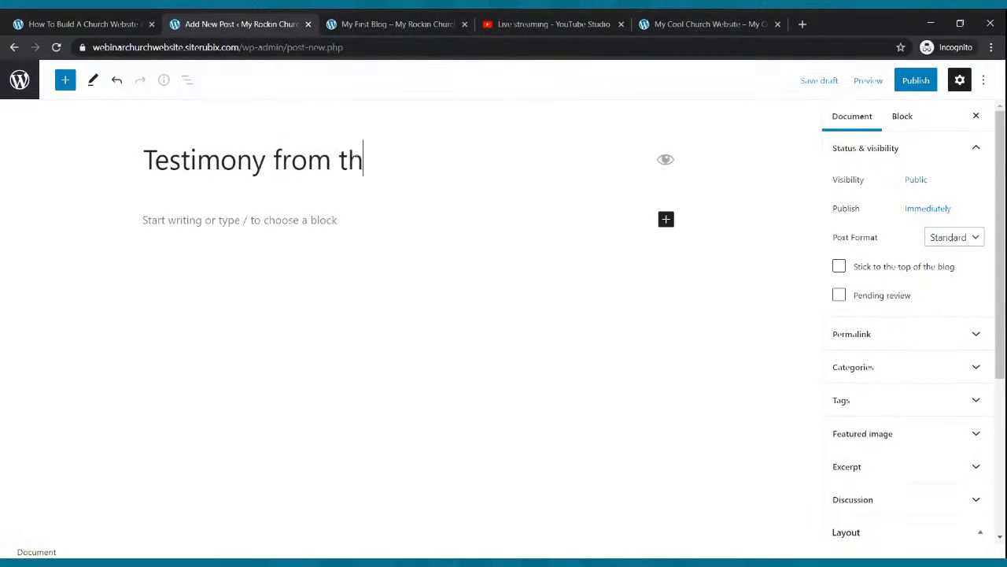
{"action": "key", "text": "BackSpace"}
{"action": "key", "text": "BackSpace"}
{"action": "type", "text": "eld"}
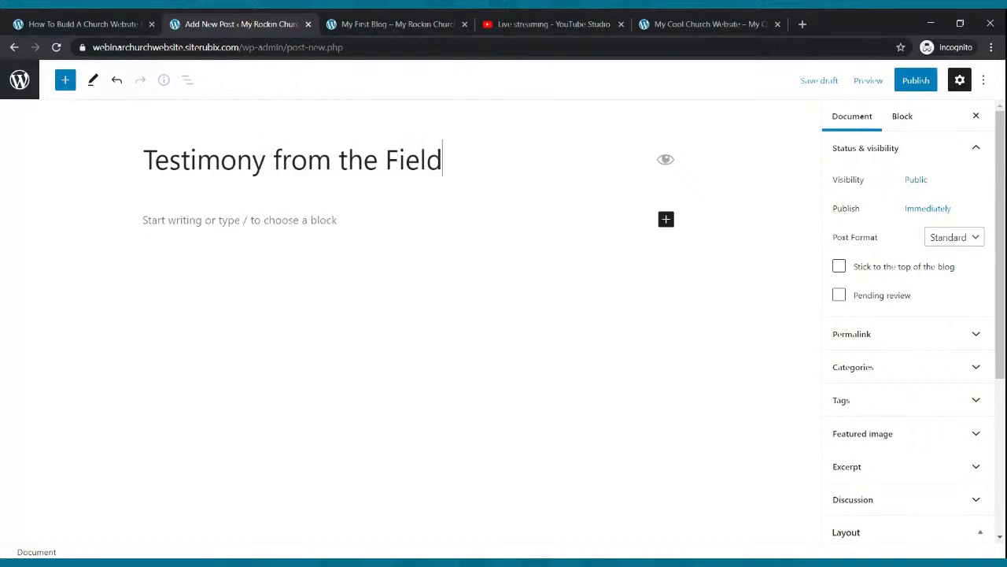
Step: Write the sentence introducing a powerful testimony from one of our missionaries on the mission field
{"action": "left_click", "coordinate": [275, 221]}
{"action": "type", "text": "Hello every"}
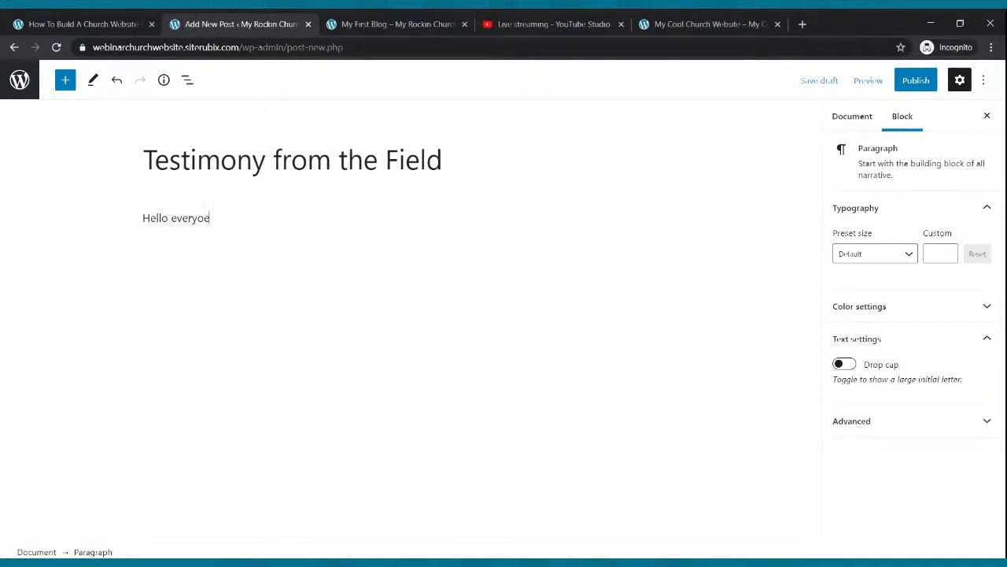
{"action": "type", "text": "one here is a pwer"}
{"action": "key", "text": "BackSpace"}
{"action": "key", "text": "BackSpace"}
{"action": "type", "text": "werful testimony from one of our missiona"}
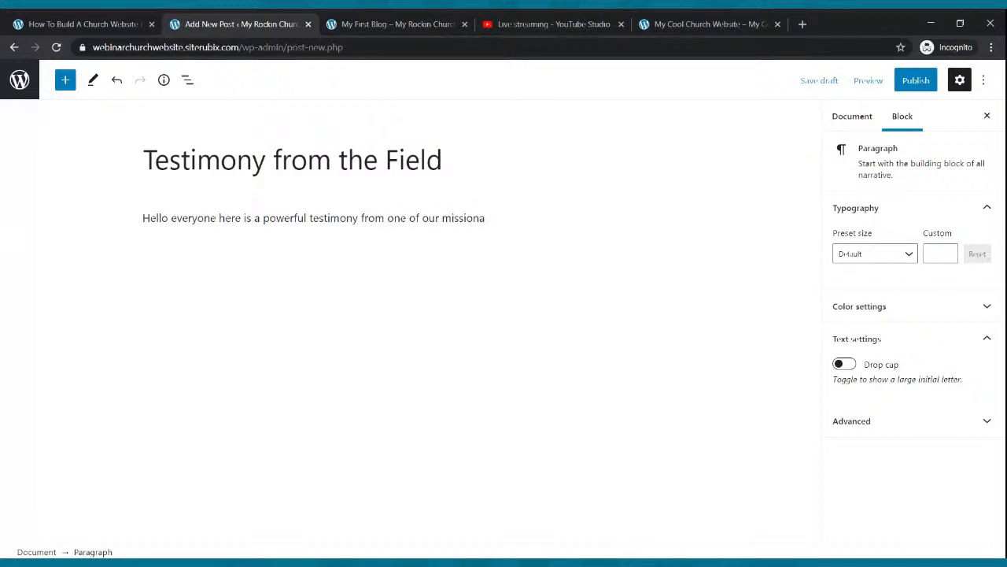
{"action": "type", "text": "iries"}
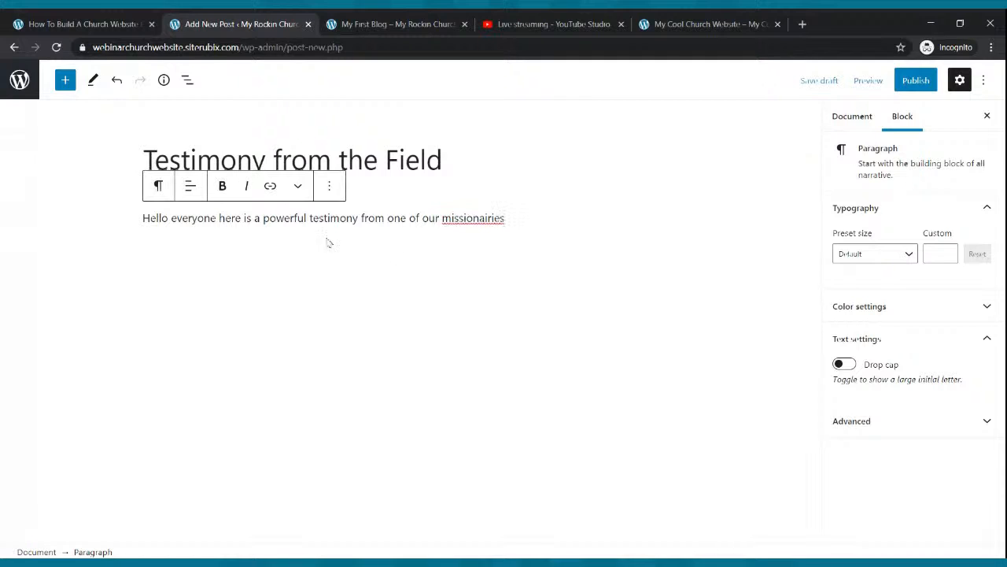
{"action": "double_click", "coordinate": [490, 221]}
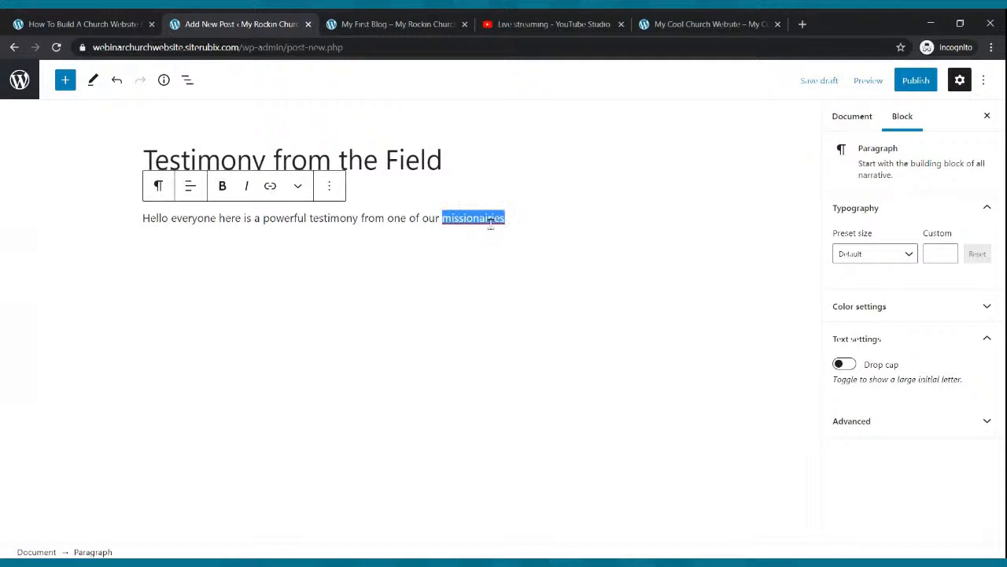
{"action": "type", "text": "missionaries on the mission"}
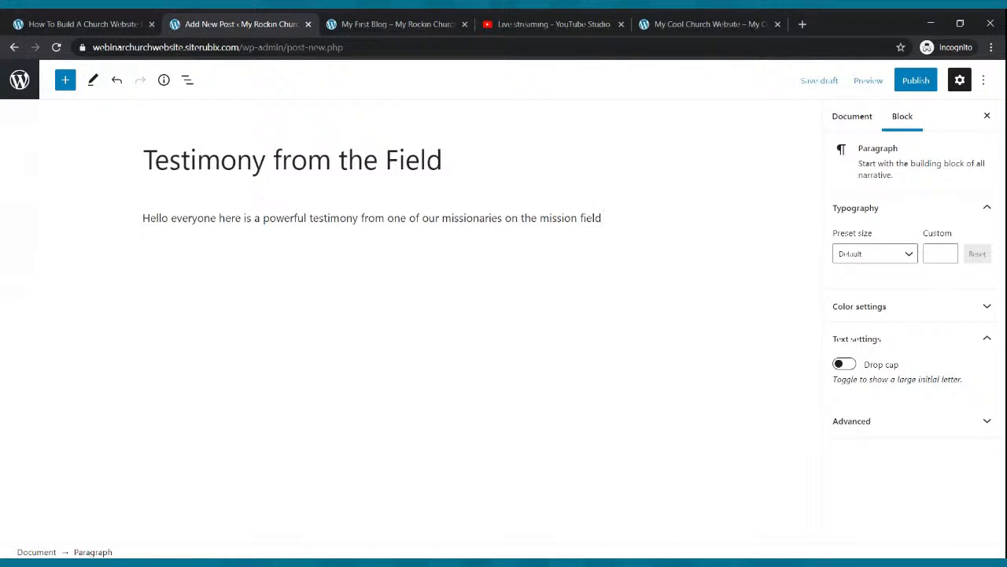
{"action": "type", "text": "field about how God is changing lives."}
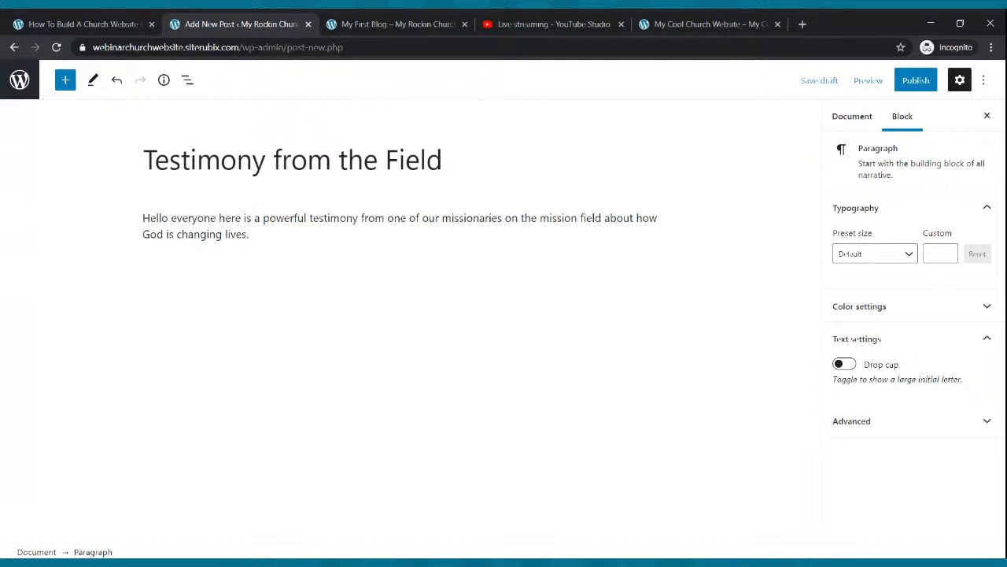
{"action": "key", "text": "Return"}
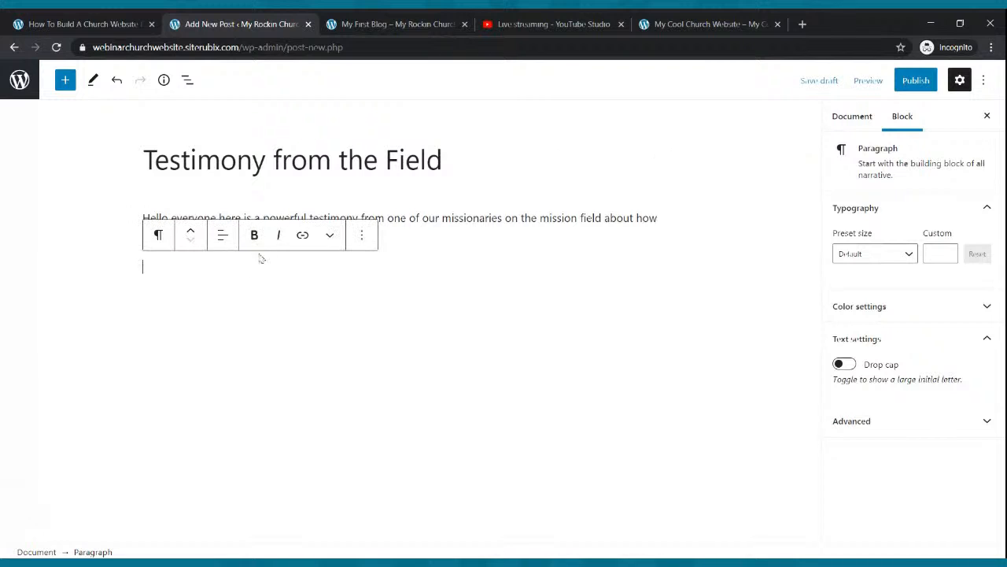
Step: Copy the testimony sentence and paste it into three paragraphs
{"action": "left_click", "coordinate": [328, 285]}
{"action": "left_click_drag", "start_coordinate": [257, 238], "coordinate": [132, 227]}
{"action": "key", "text": "ctrl+c"}
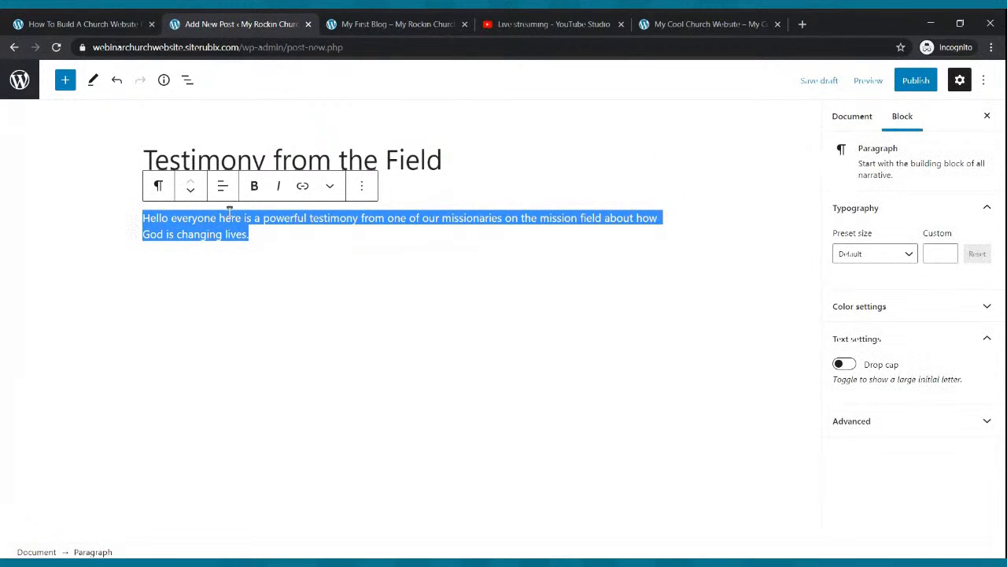
{"action": "left_click", "coordinate": [256, 228]}
{"action": "key", "text": "ctrl+v"}
{"action": "key", "text": "ctrl+v"}
{"action": "key", "text": "ctrl+v"}
{"action": "key", "text": "Return"}
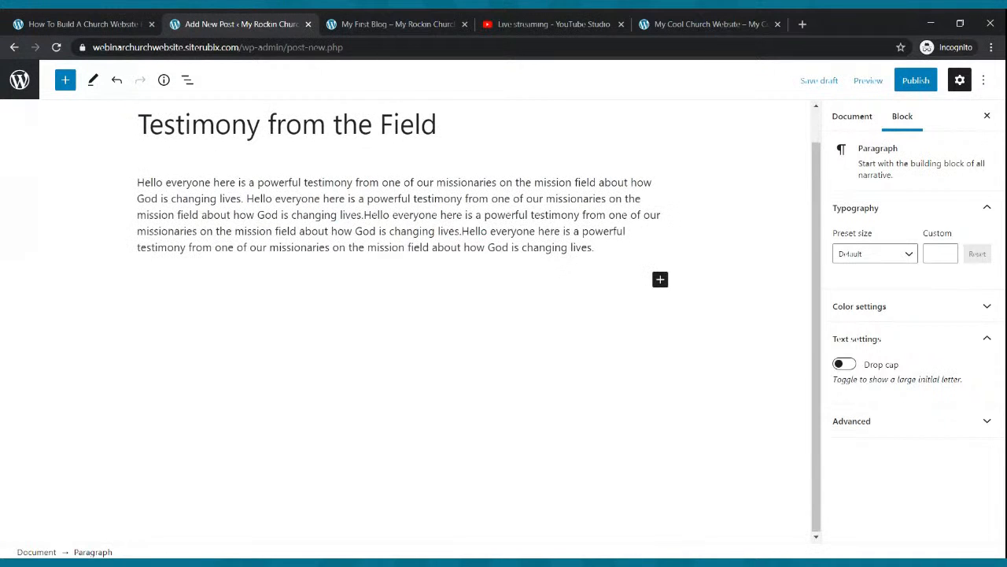
{"action": "key", "text": "ctrl+v"}
{"action": "key", "text": "ctrl+v"}
{"action": "key", "text": "ctrl+v"}
{"action": "key", "text": "ctrl+v"}
{"action": "key", "text": "ctrl+v"}
{"action": "key", "text": "ctrl+v"}
{"action": "key", "text": "Return"}
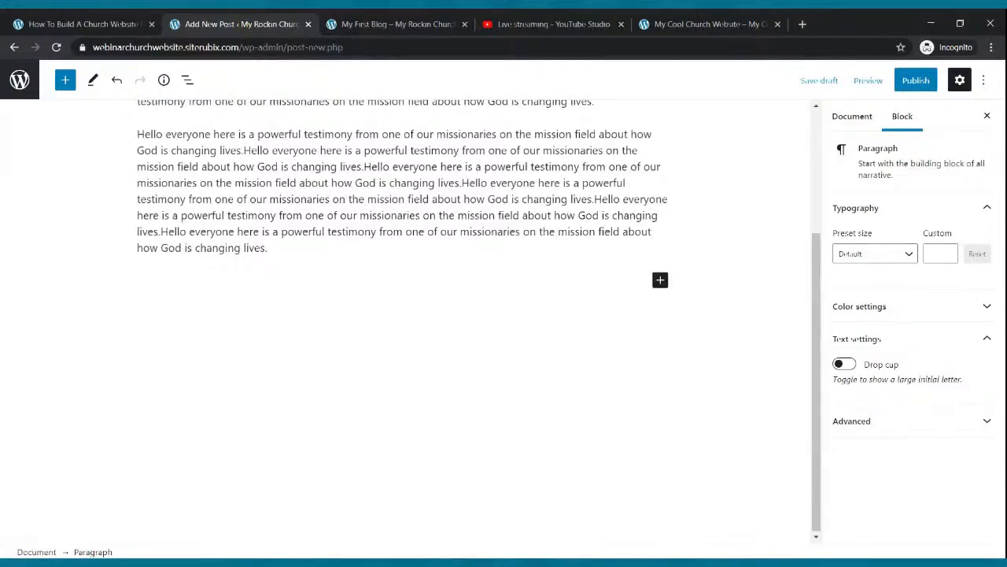
{"action": "key", "text": "ctrl+v"}
{"action": "key", "text": "ctrl+v"}
{"action": "key", "text": "ctrl+v"}
{"action": "key", "text": "ctrl+v"}
{"action": "key", "text": "ctrl+v"}
{"action": "key", "text": "ctrl+v"}
Step: Publish the Testimony from the Field post
{"action": "scroll", "coordinate": [296, 250], "scroll_direction": "up", "scroll_amount": 5}
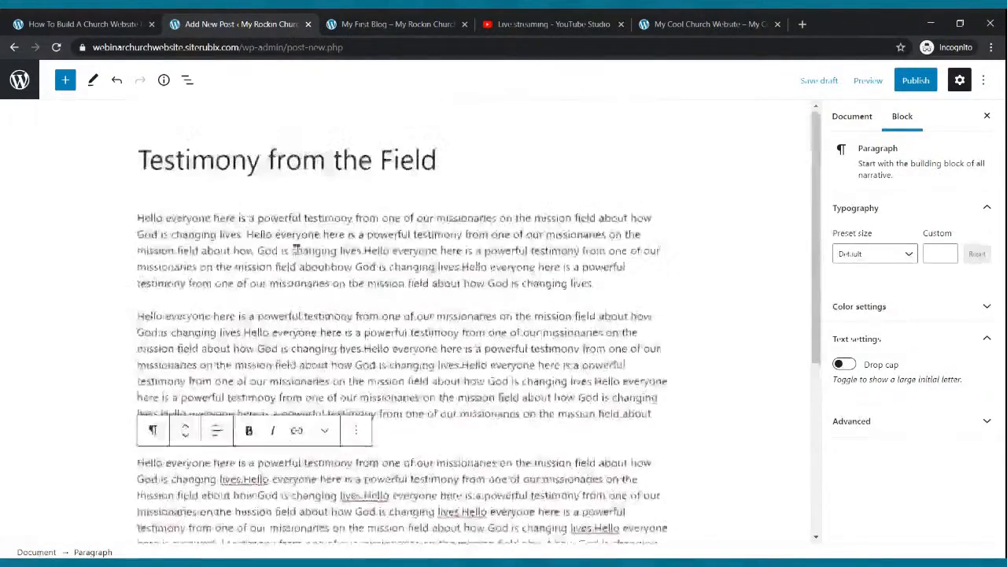
{"action": "left_click", "coordinate": [915, 80]}
{"action": "left_click", "coordinate": [887, 81]}
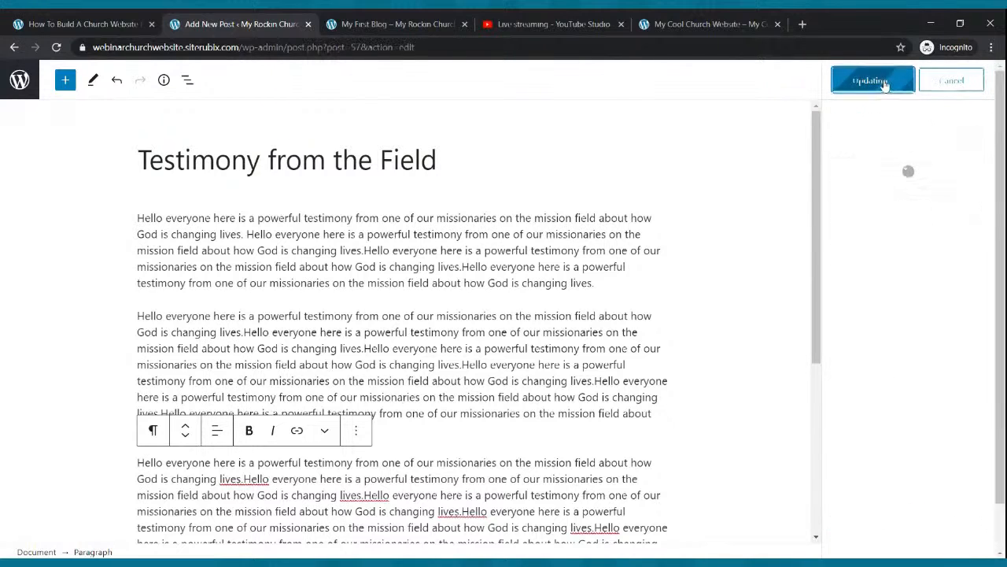
{"action": "left_click", "coordinate": [397, 24]}
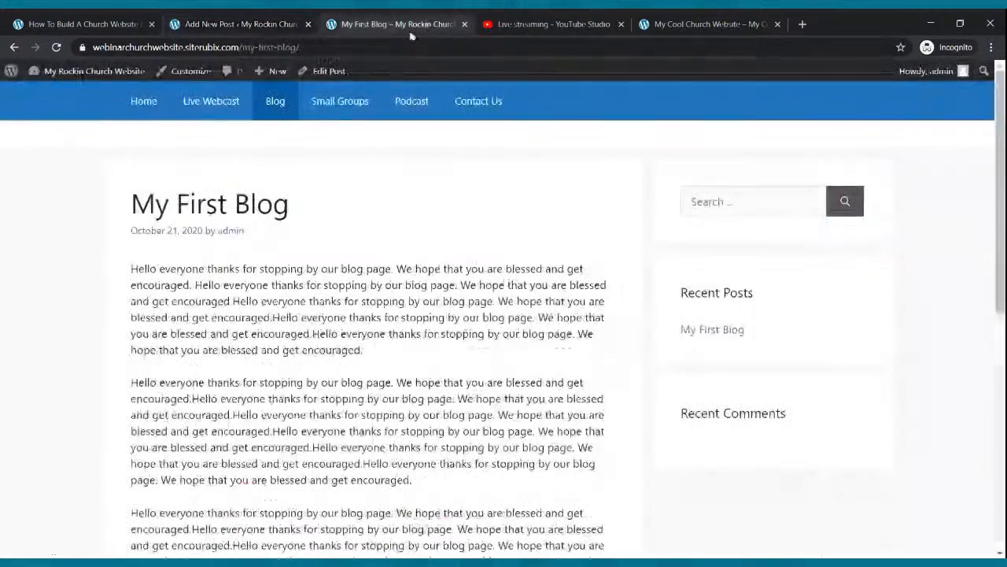
Step: Check the live Blog page and open both My First Blog and Testimony from the Field
{"action": "left_click", "coordinate": [56, 49]}
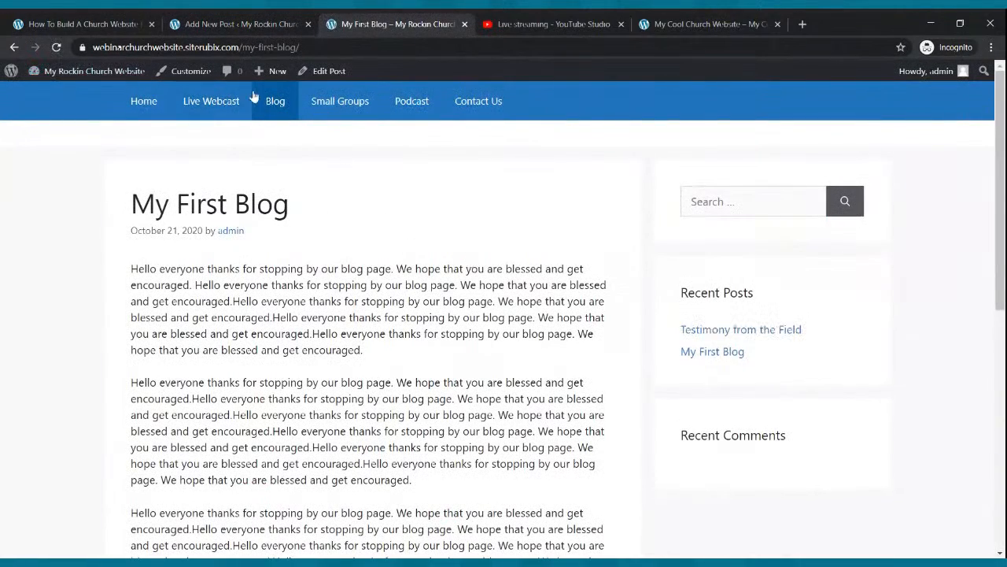
{"action": "left_click", "coordinate": [273, 106]}
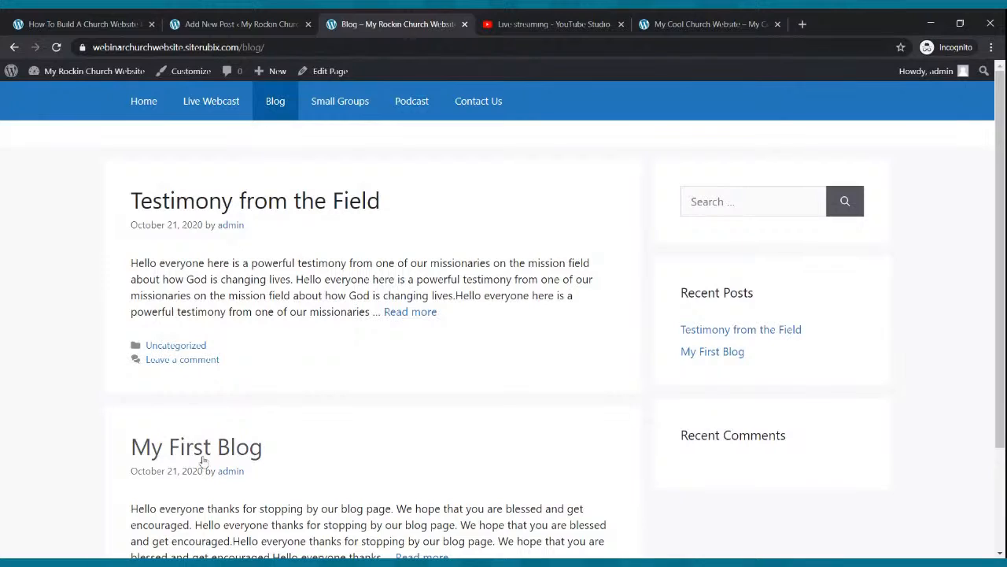
{"action": "scroll", "coordinate": [236, 228], "scroll_direction": "down", "scroll_amount": 2}
{"action": "scroll", "coordinate": [245, 232], "scroll_direction": "up", "scroll_amount": 2}
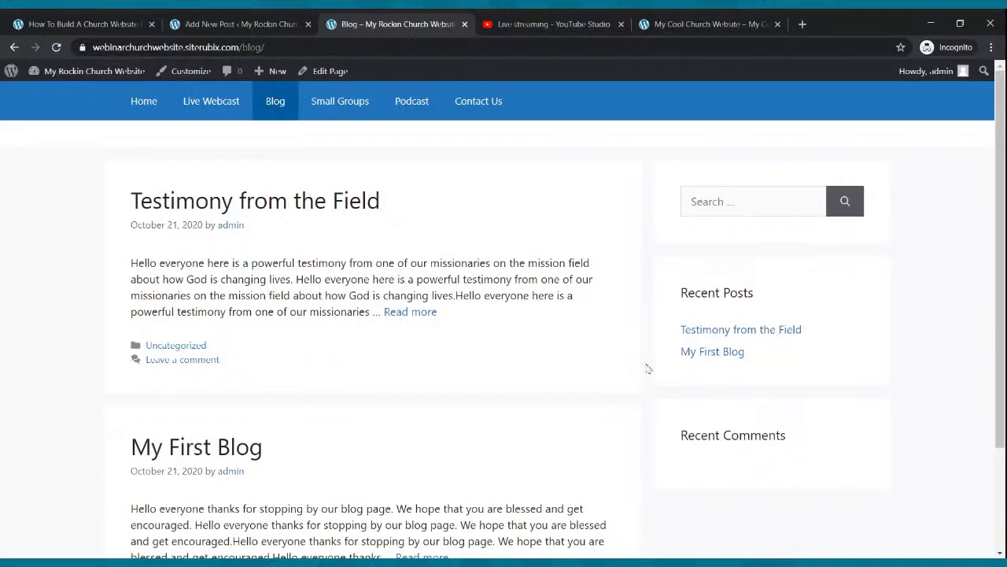
{"action": "left_click", "coordinate": [716, 354]}
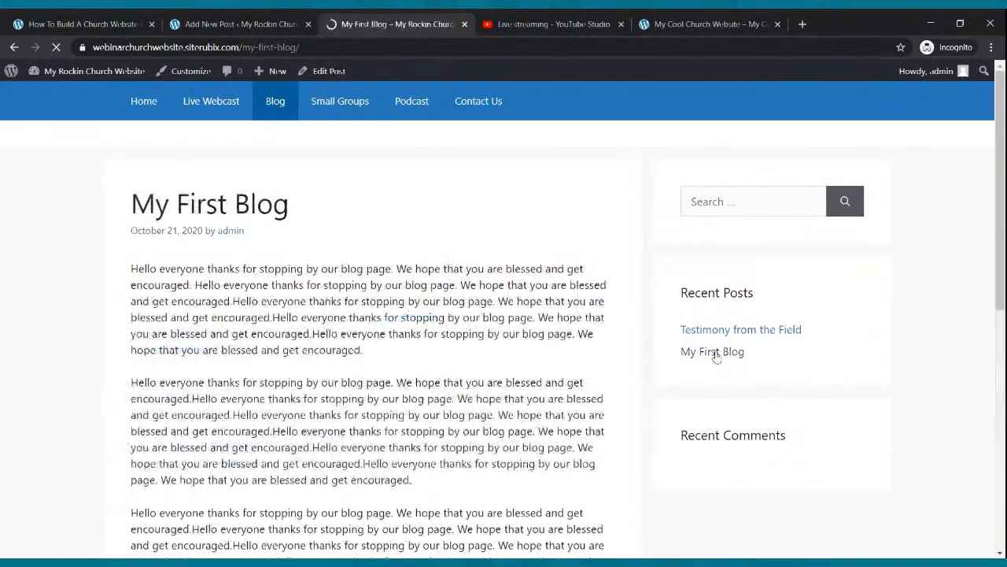
{"action": "scroll", "coordinate": [716, 356], "scroll_direction": "down", "scroll_amount": 5}
{"action": "scroll", "coordinate": [768, 323], "scroll_direction": "up", "scroll_amount": 5}
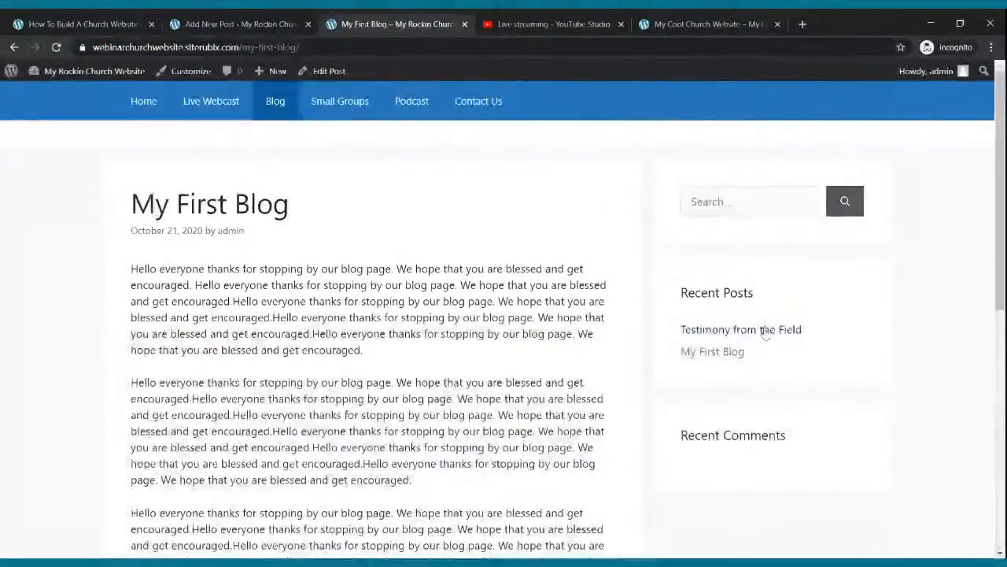
{"action": "left_click", "coordinate": [765, 331]}
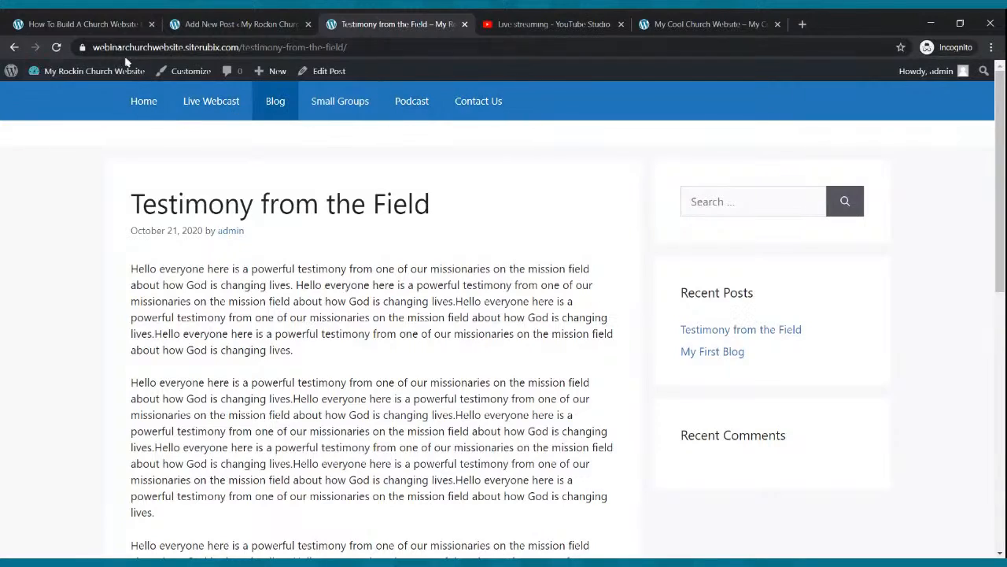
{"action": "left_click", "coordinate": [189, 22]}
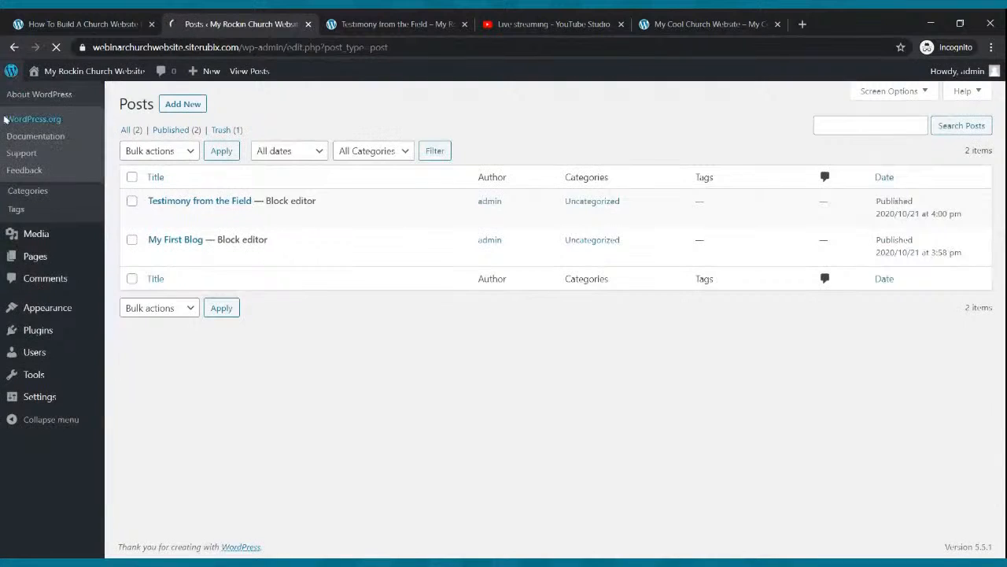
Step: On the Small Groups page, type 'Please feel free to join us for one of our small groups:'
{"action": "left_click", "coordinate": [43, 260]}
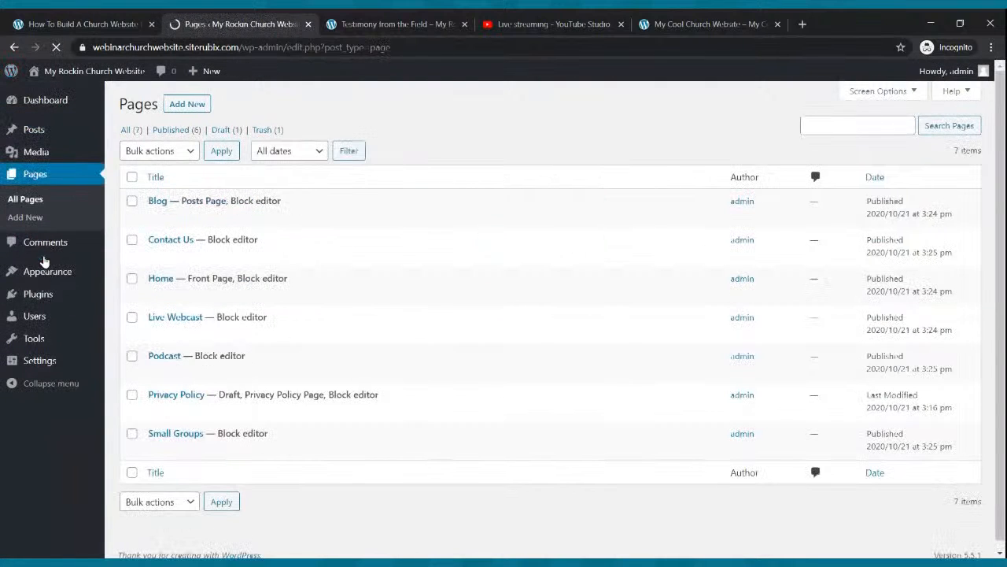
{"action": "left_click", "coordinate": [167, 450]}
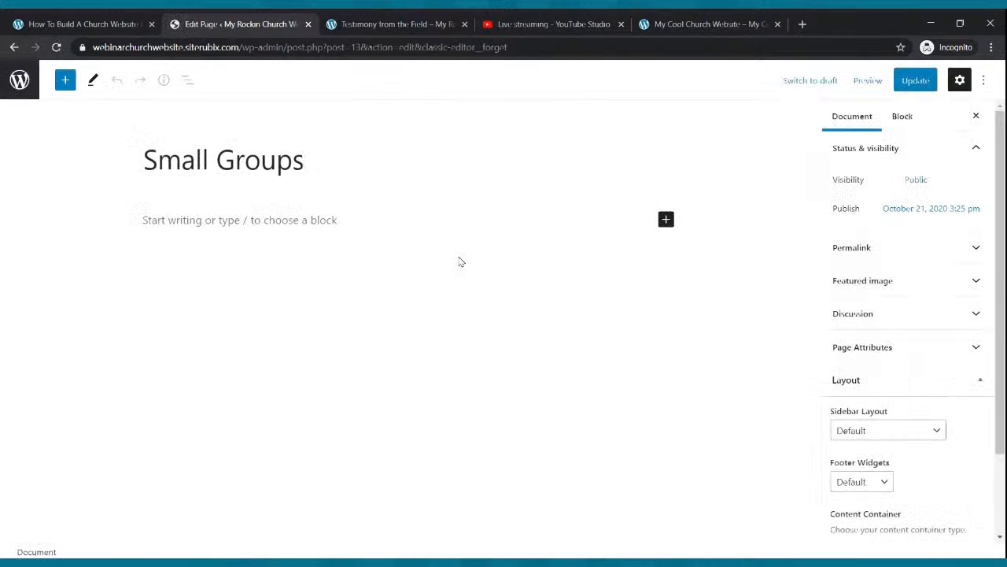
{"action": "left_click", "coordinate": [323, 220]}
{"action": "type", "text": "Joiu"}
{"action": "key", "text": "BackSpace"}
{"action": "key", "text": "BackSpace"}
{"action": "type", "text": "Please feel free to join u"}
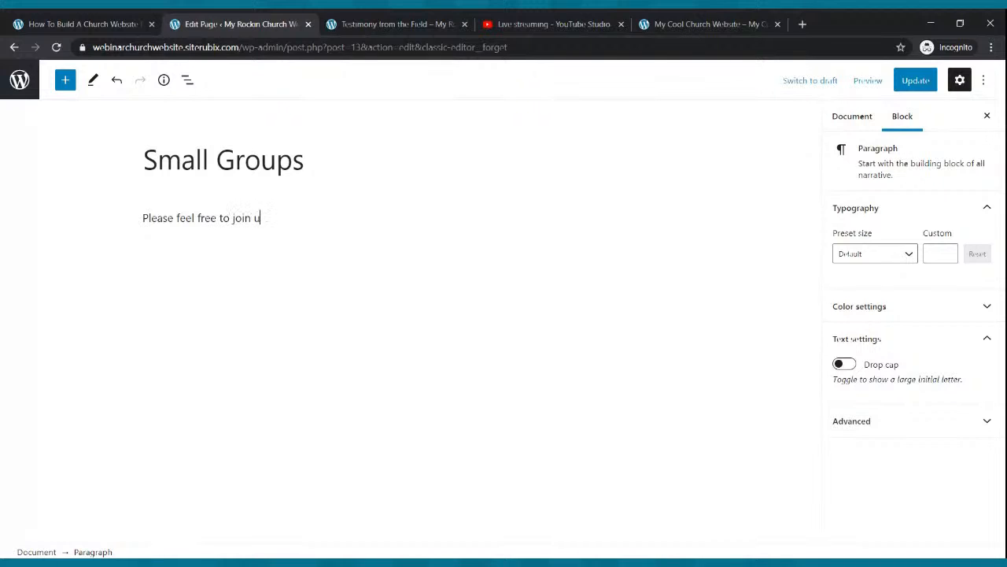
{"action": "type", "text": "one of our small groups:"}
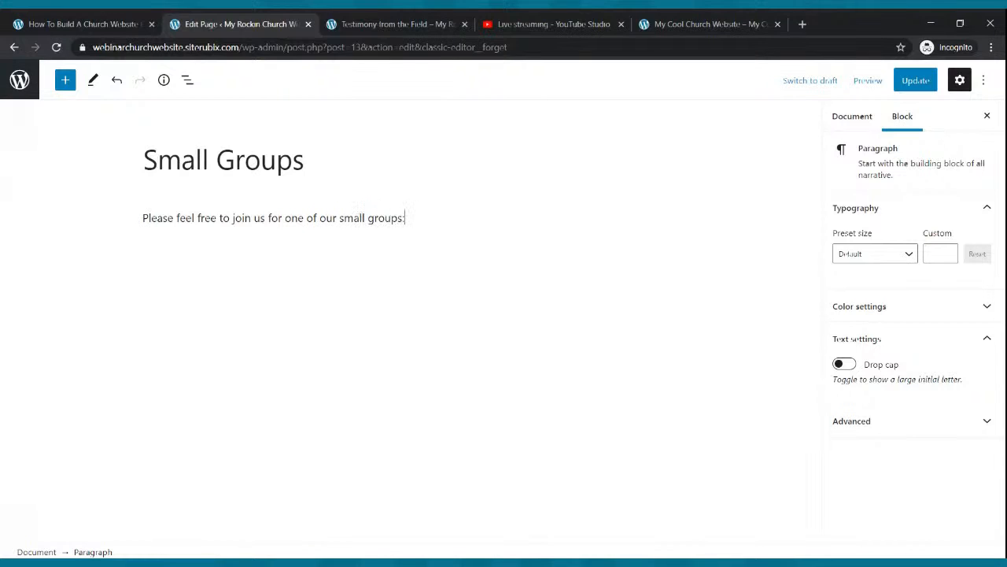
Step: Set the intro sentence to Medium, then raise it to size 25 and update the page
{"action": "left_click_drag", "start_coordinate": [412, 215], "coordinate": [142, 206]}
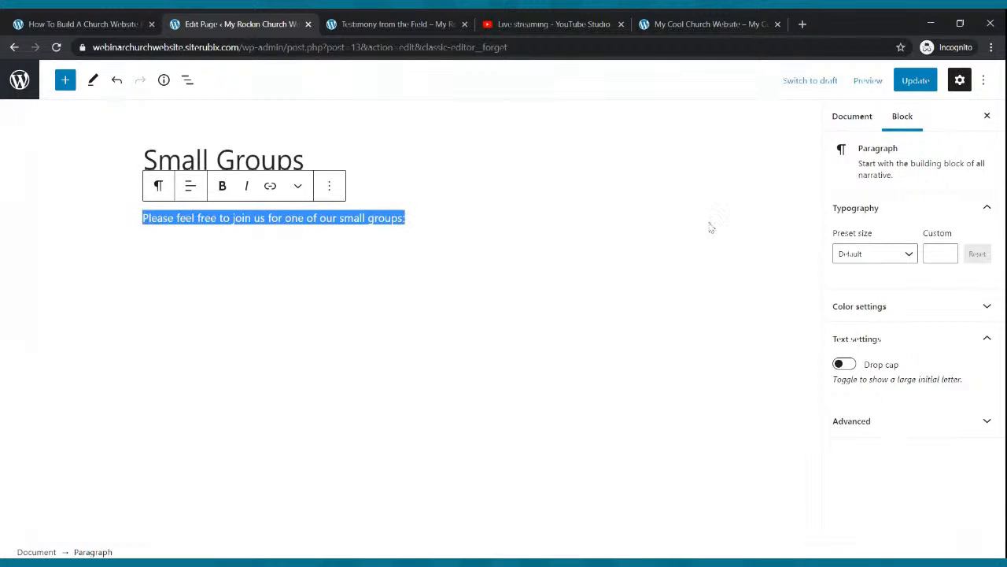
{"action": "left_click", "coordinate": [909, 255]}
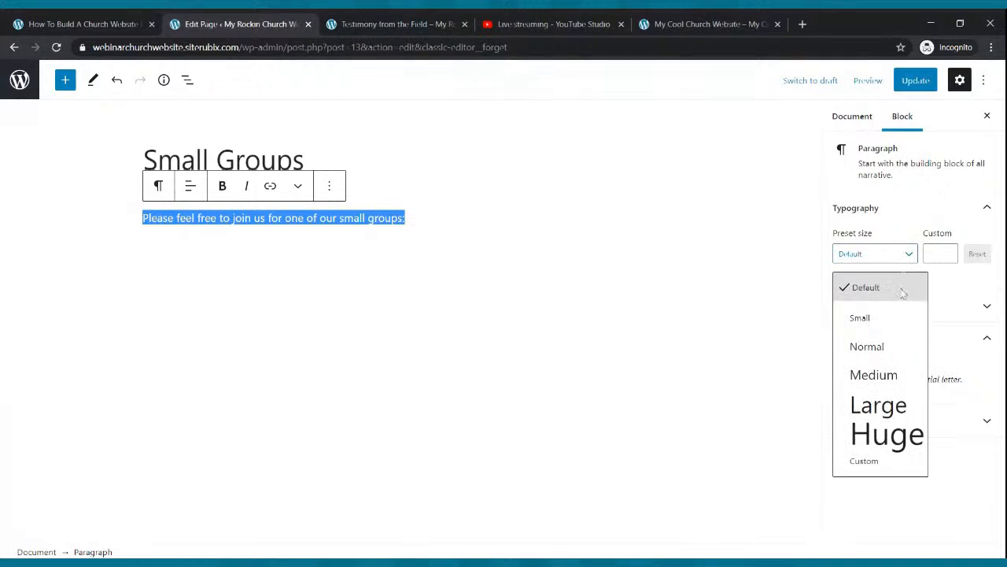
{"action": "left_click", "coordinate": [880, 348]}
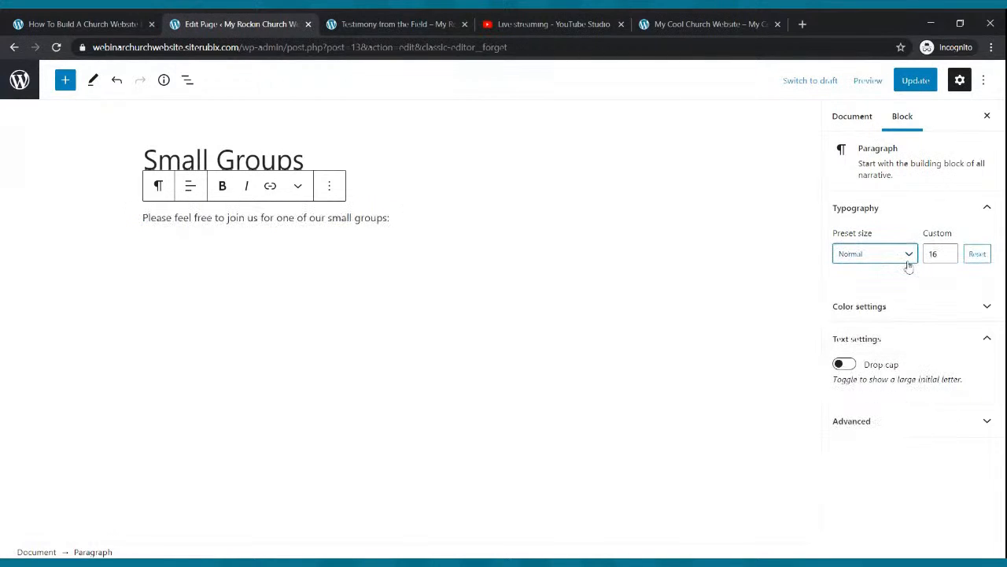
{"action": "left_click", "coordinate": [909, 256]}
{"action": "left_click", "coordinate": [885, 375]}
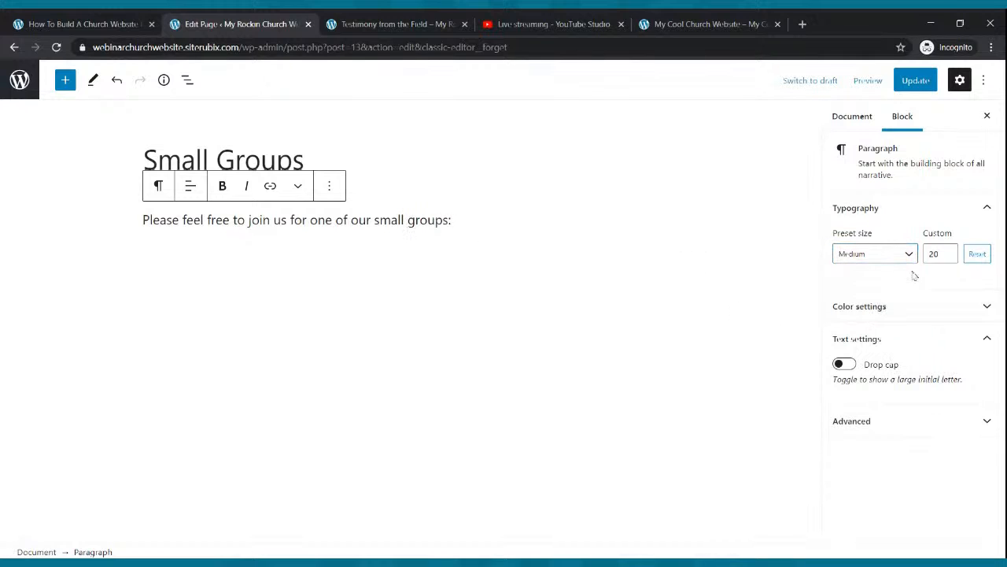
{"action": "left_click", "coordinate": [949, 252]}
{"action": "left_click", "coordinate": [949, 252]}
{"action": "left_click", "coordinate": [949, 252]}
{"action": "left_click", "coordinate": [949, 252]}
{"action": "left_click", "coordinate": [758, 255]}
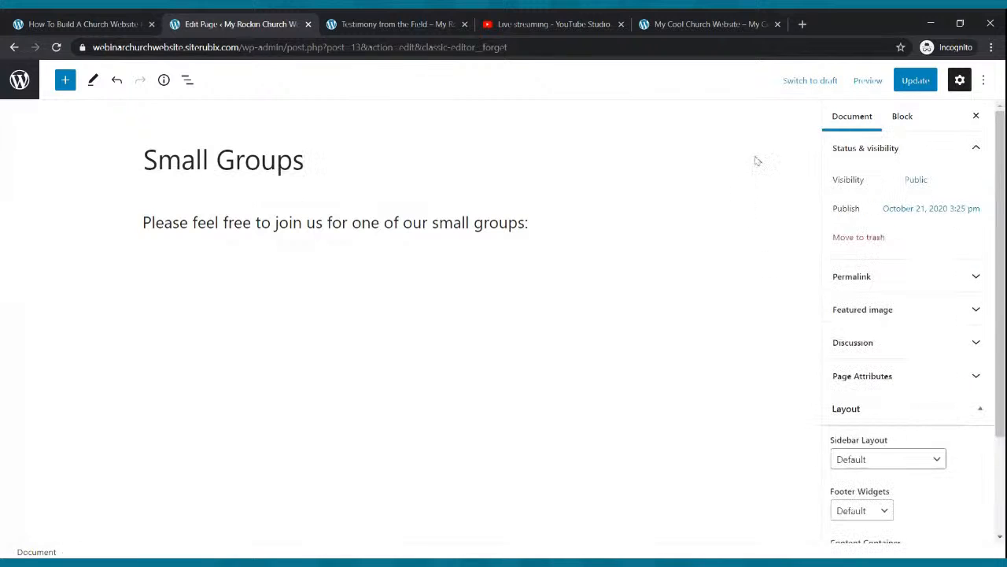
{"action": "left_click", "coordinate": [915, 80]}
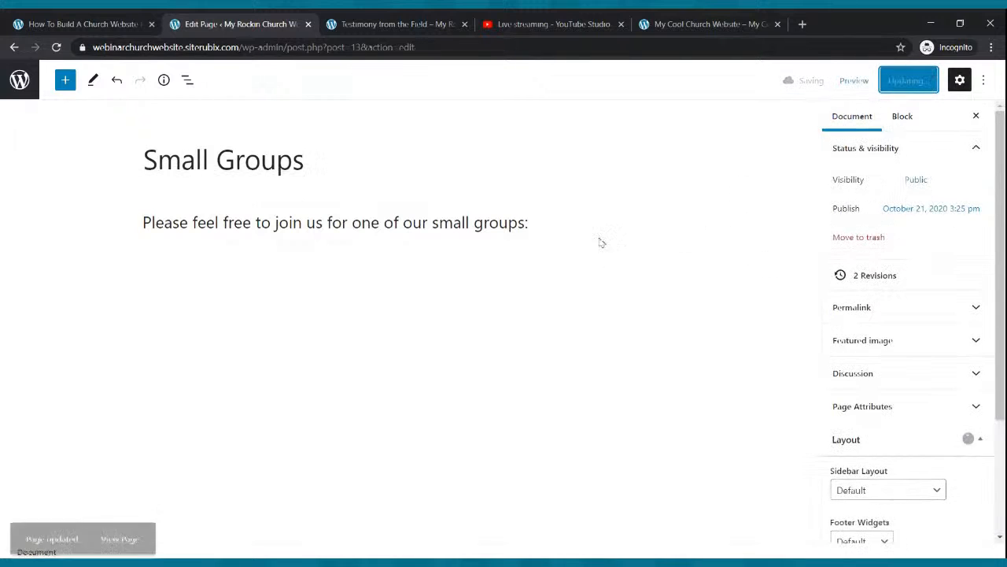
{"action": "left_click", "coordinate": [560, 219]}
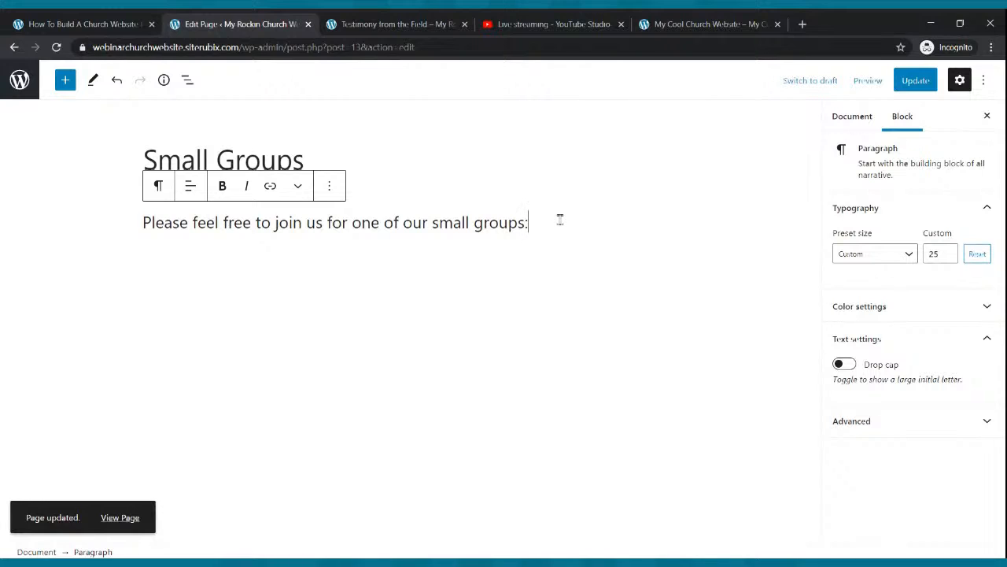
{"action": "key", "text": "Return"}
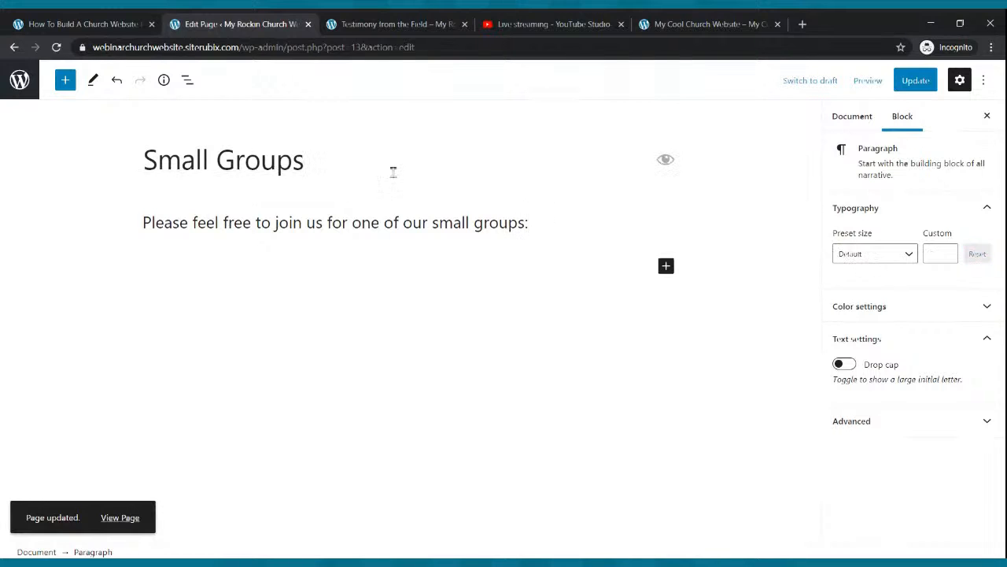
Step: Insert a 33/33/33 Columns block below the intro, update, and add a paragraph in column one
{"action": "left_click", "coordinate": [65, 85]}
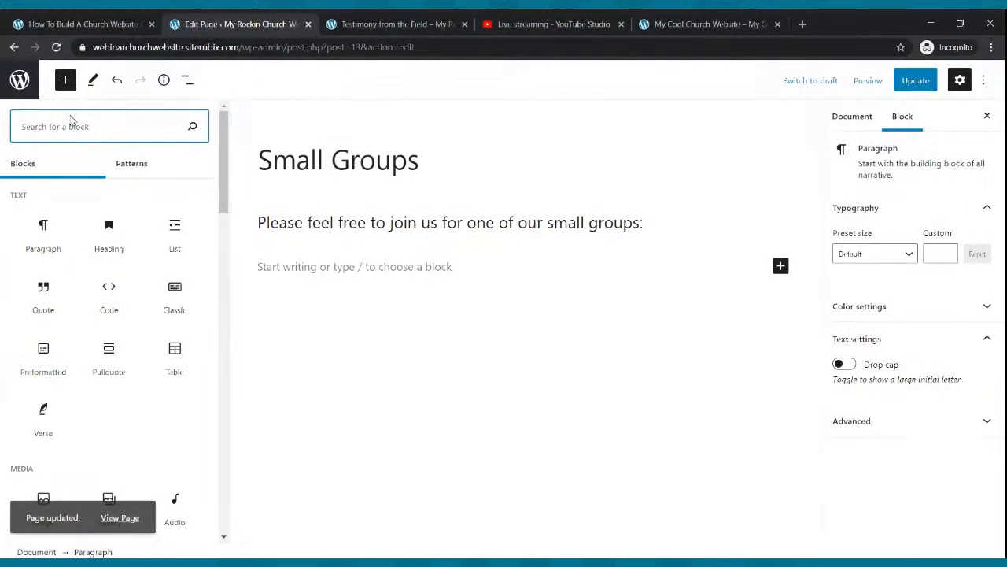
{"action": "type", "text": "columns"}
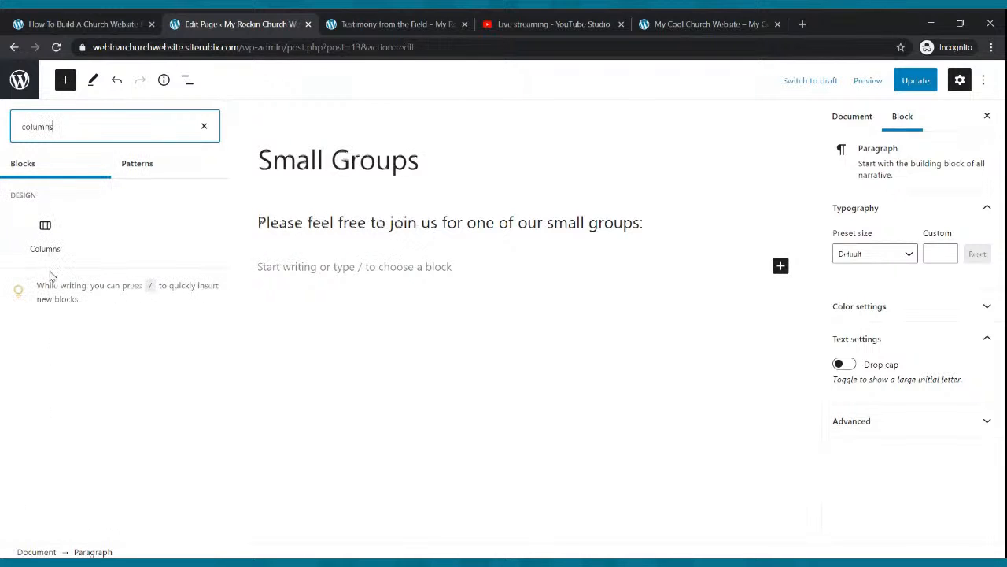
{"action": "left_click", "coordinate": [45, 240]}
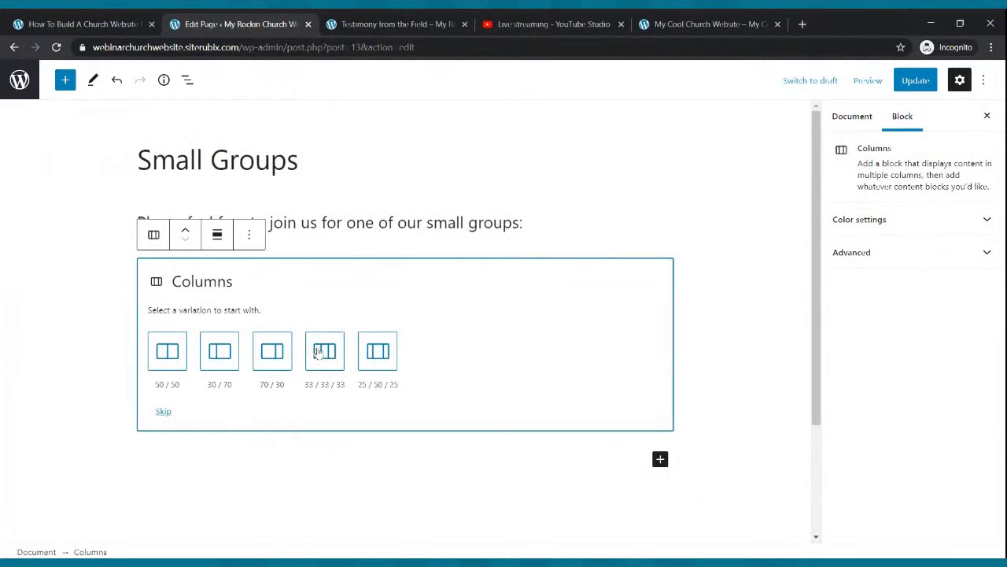
{"action": "left_click", "coordinate": [326, 353]}
{"action": "left_click", "coordinate": [531, 378]}
{"action": "left_click", "coordinate": [915, 80]}
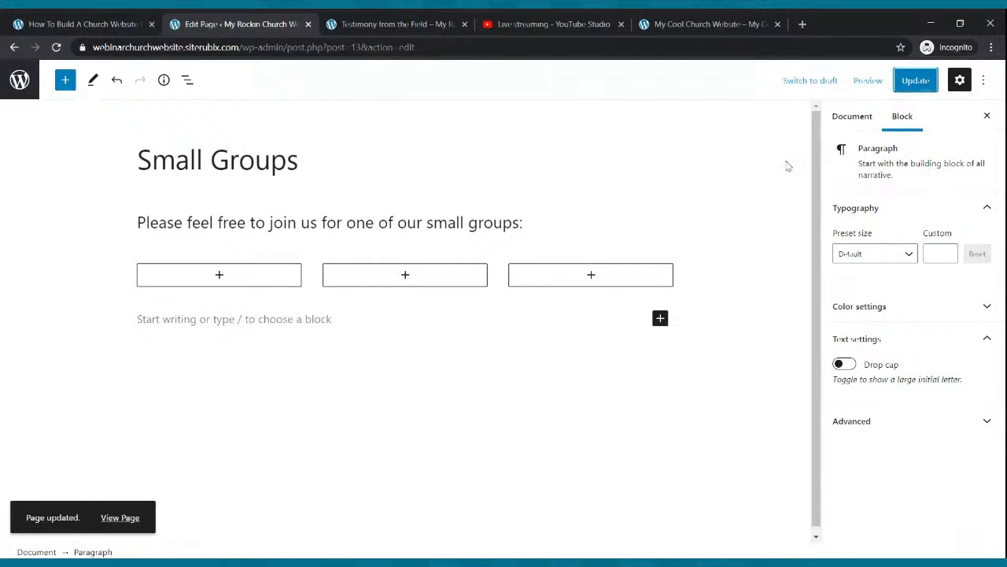
{"action": "left_click", "coordinate": [218, 276]}
{"action": "left_click", "coordinate": [174, 371]}
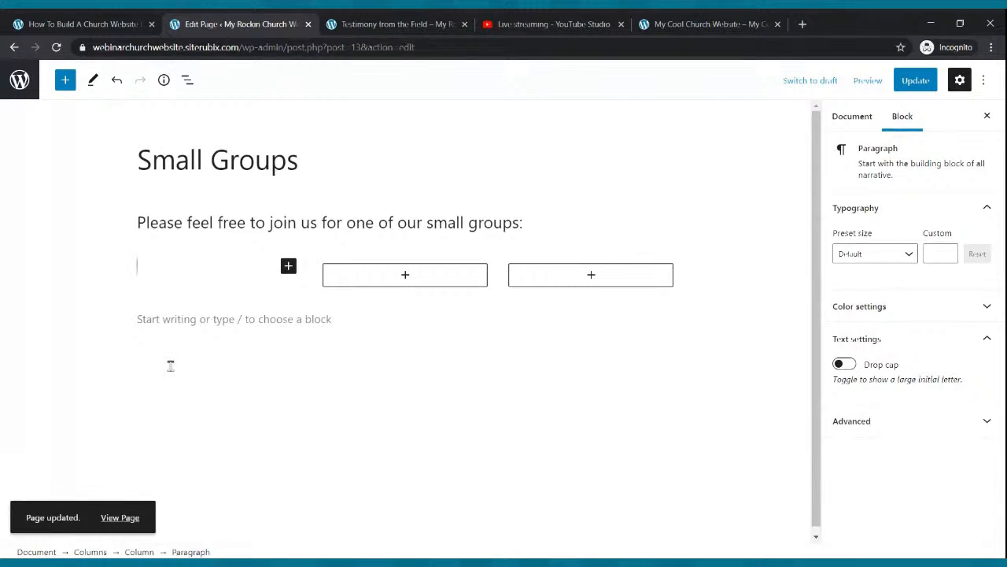
Step: Enter Name: The Cool Small Group, When: Every Wednesday, the meeting address and contact number
{"action": "type", "text": "Name: T"}
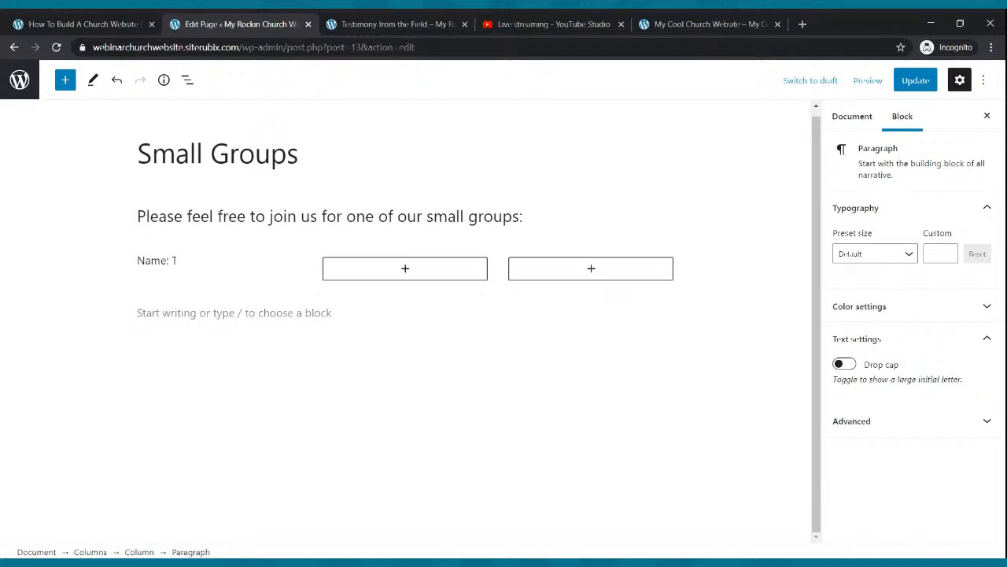
{"action": "type", "text": "he Cool"}
{"action": "type", "text": " Smll G"}
{"action": "type", "text": "ll G"}
{"action": "type", "text": "roup"}
{"action": "key", "text": "Return"}
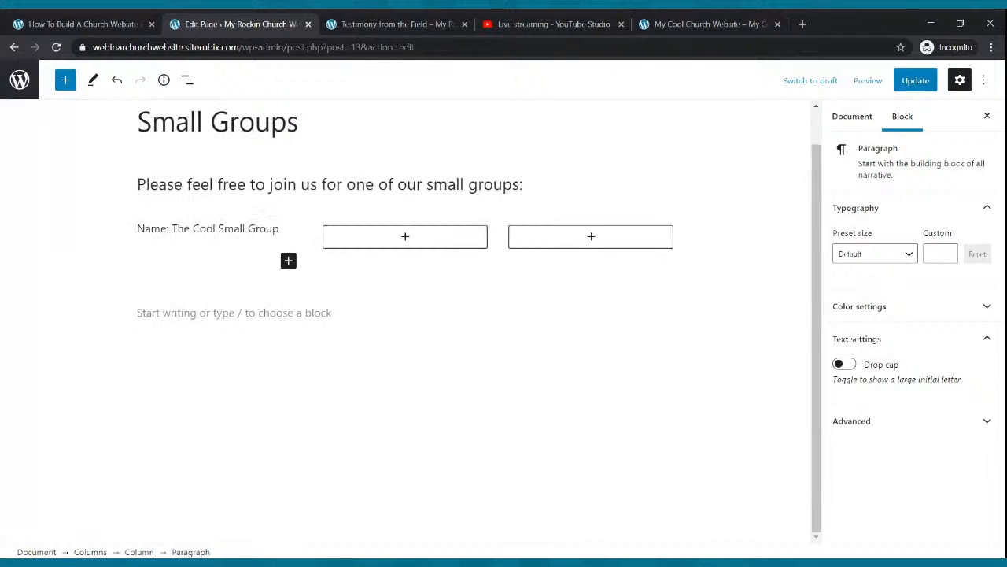
{"action": "type", "text": "When: Every Wednesday"}
{"action": "key", "text": "Return"}
{"action": "type", "text": "Whar"}
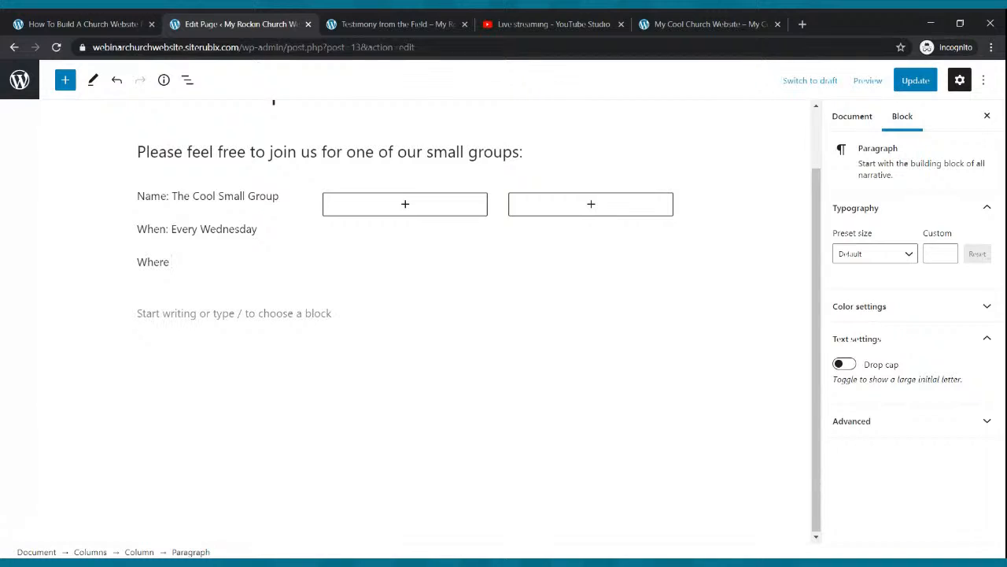
{"action": "type", "text": "123 Voortrekk R"}
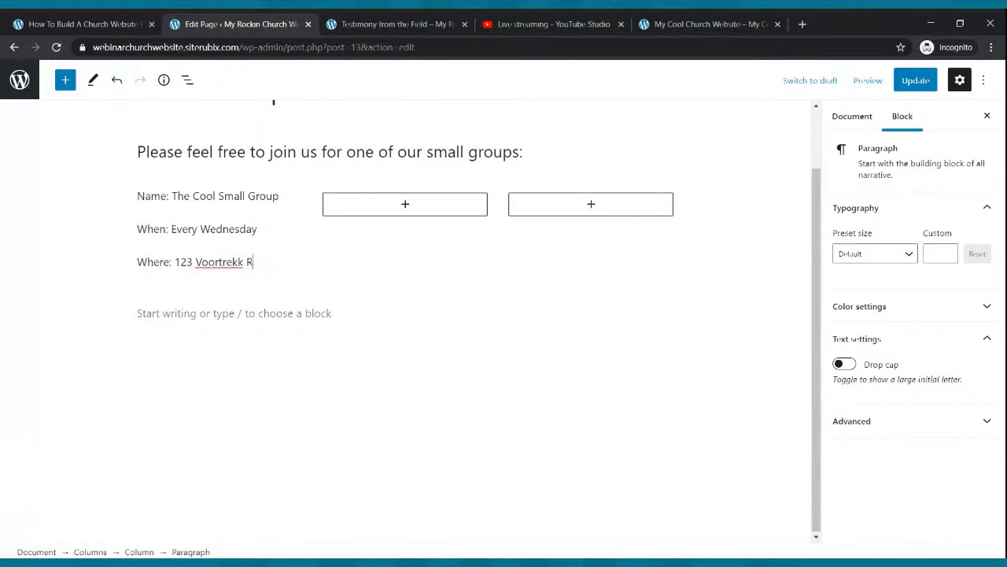
{"action": "type", "text": "d. Corner of Vo"}
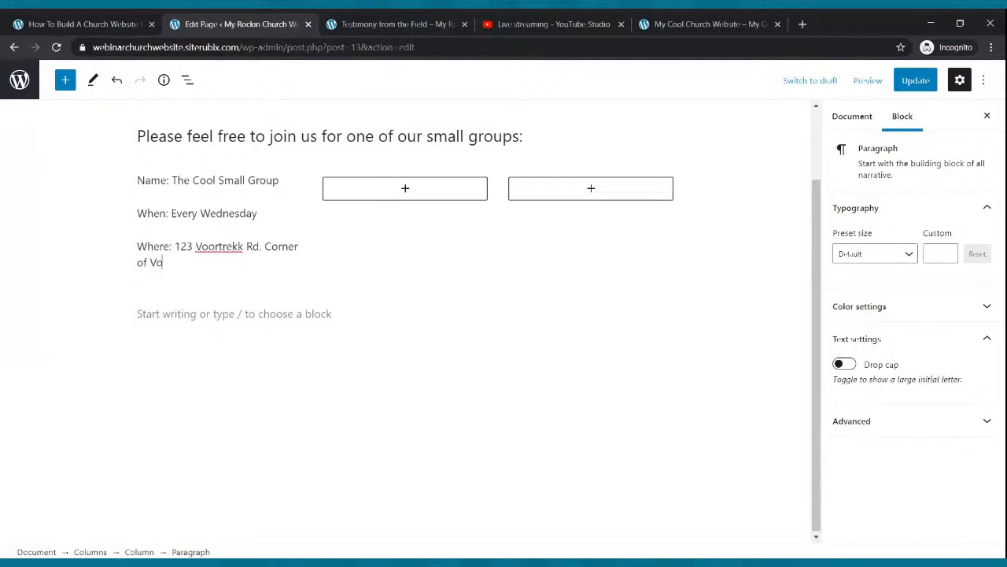
{"action": "type", "text": "ortrekker and McDonald"}
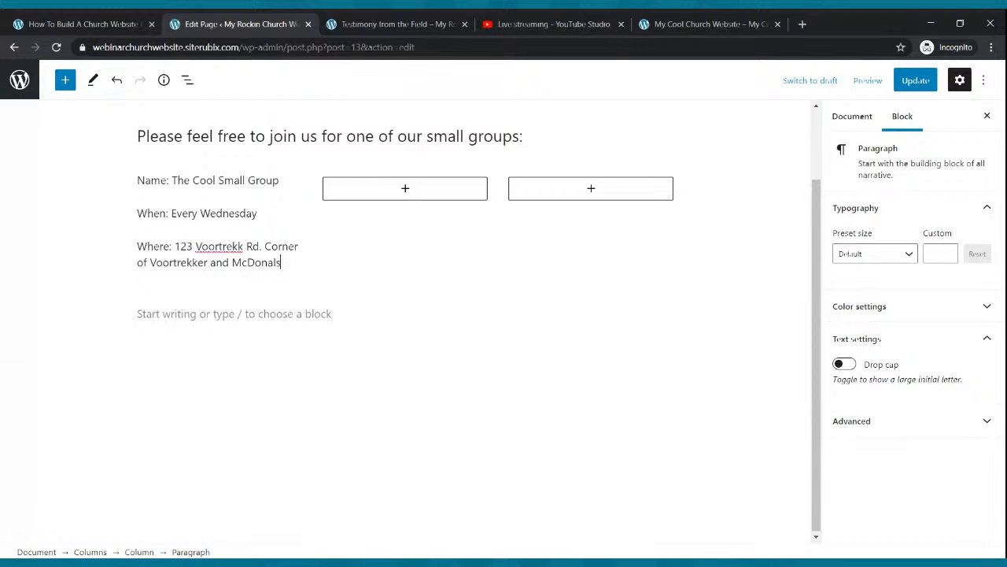
{"action": "key", "text": "BackSpace"}
{"action": "key", "text": "Return"}
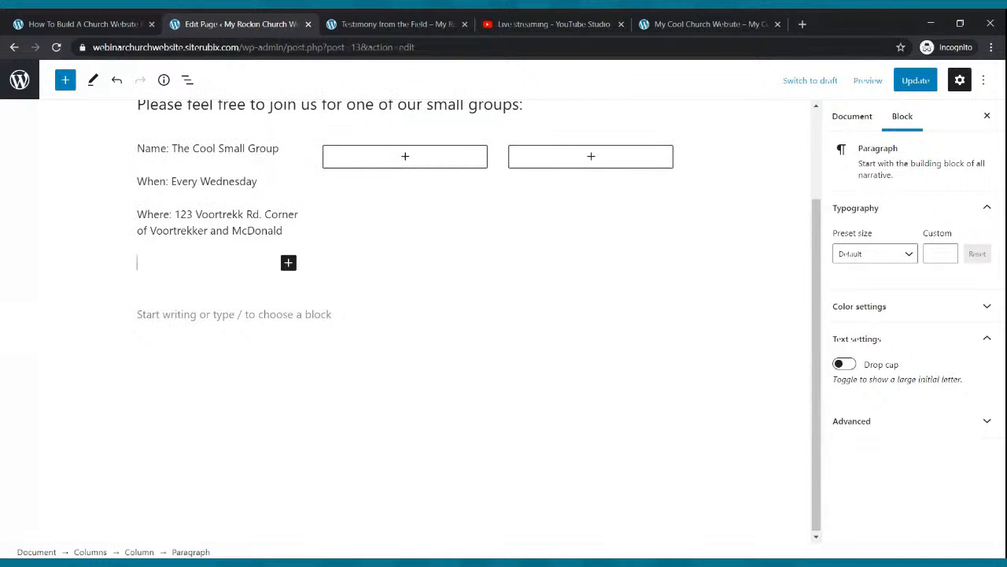
{"action": "type", "text": "Contact: ( 061 ) 407"}
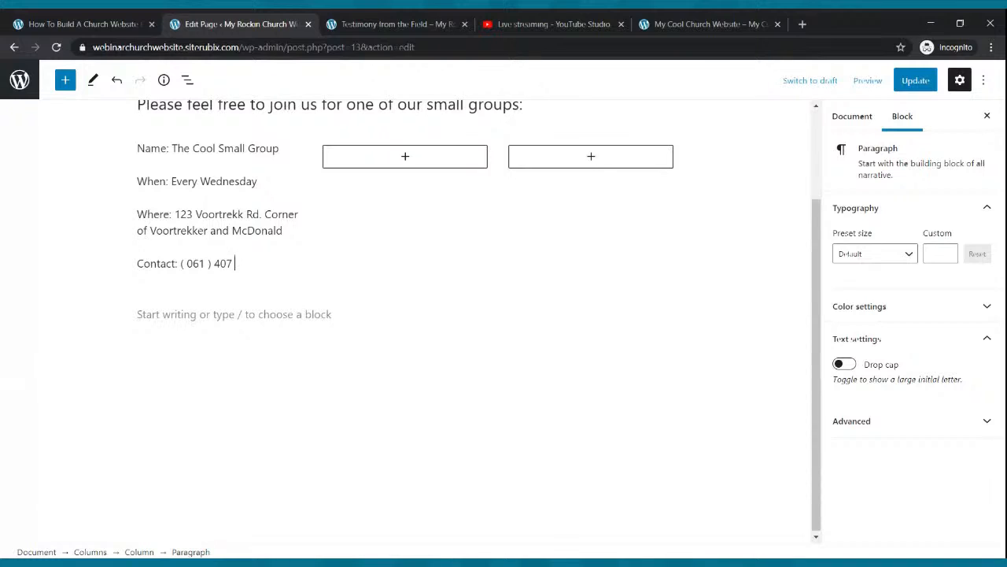
{"action": "type", "text": "4"}
Step: Make the Name line bold and save the page
{"action": "left_click_drag", "start_coordinate": [138, 148], "coordinate": [285, 149]}
{"action": "left_click", "coordinate": [248, 116]}
{"action": "left_click", "coordinate": [474, 305]}
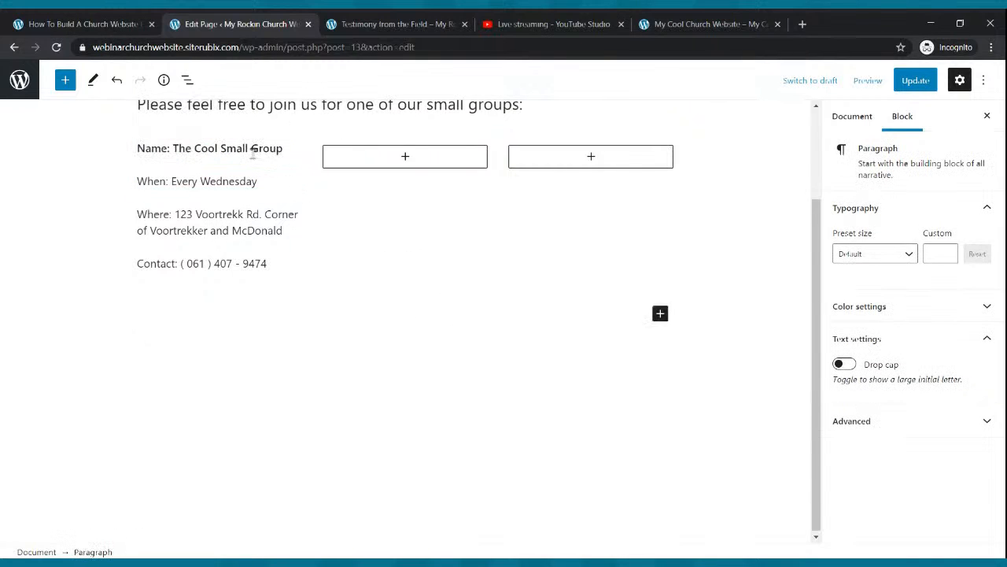
{"action": "scroll", "coordinate": [507, 246], "scroll_direction": "up", "scroll_amount": 2}
{"action": "key", "text": "ctrl+s"}
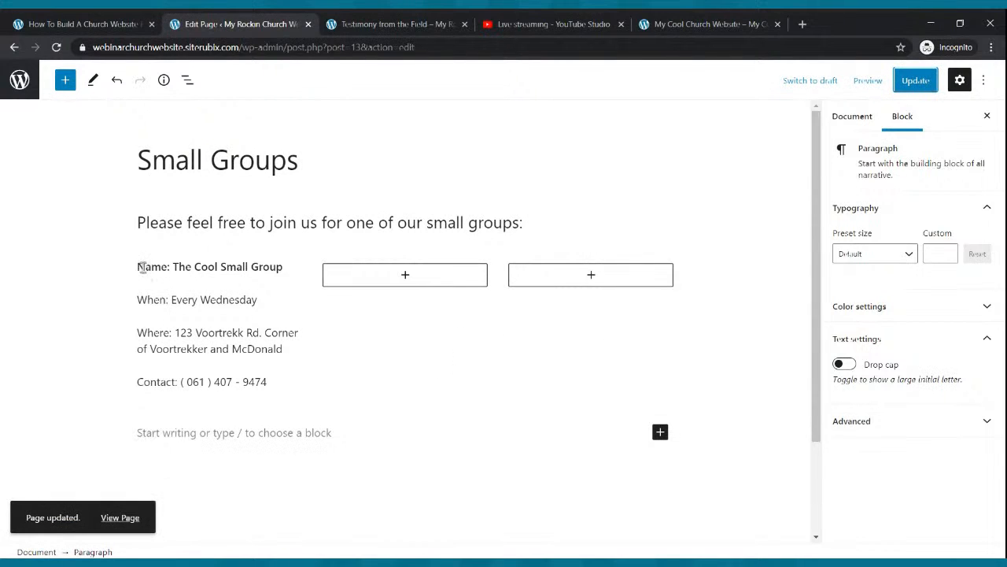
Step: Copy the four detail paragraphs into the middle and right columns
{"action": "left_click_drag", "start_coordinate": [137, 268], "coordinate": [279, 381]}
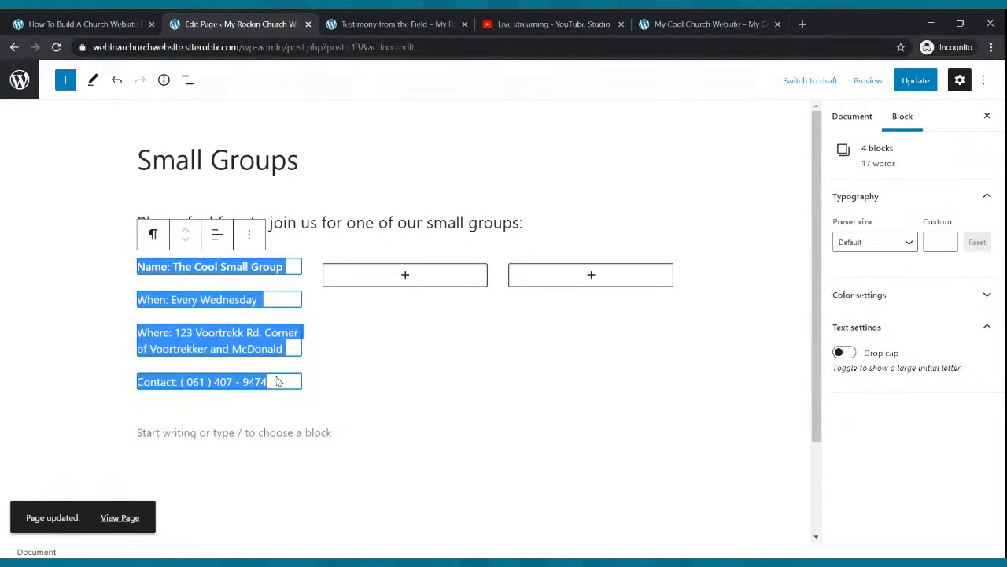
{"action": "key", "text": "ctrl+c"}
{"action": "left_click", "coordinate": [407, 275]}
{"action": "left_click", "coordinate": [402, 277]}
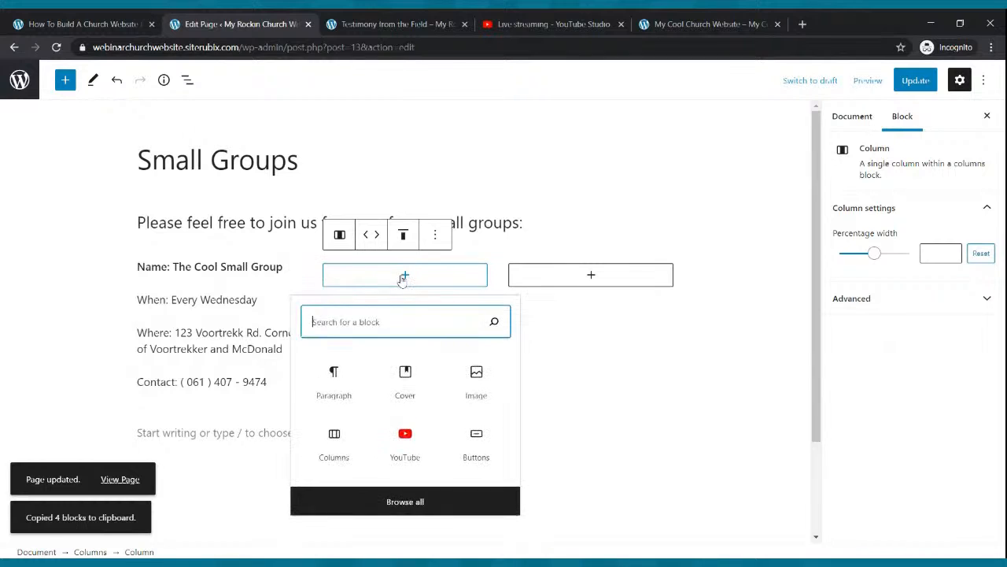
{"action": "left_click", "coordinate": [351, 386]}
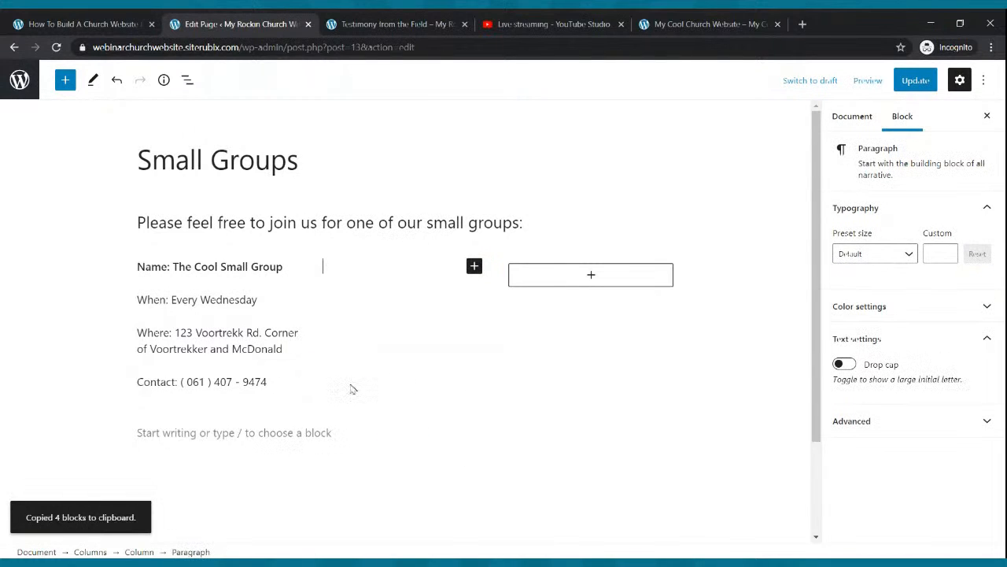
{"action": "key", "text": "ctrl+v"}
{"action": "left_click", "coordinate": [590, 163]}
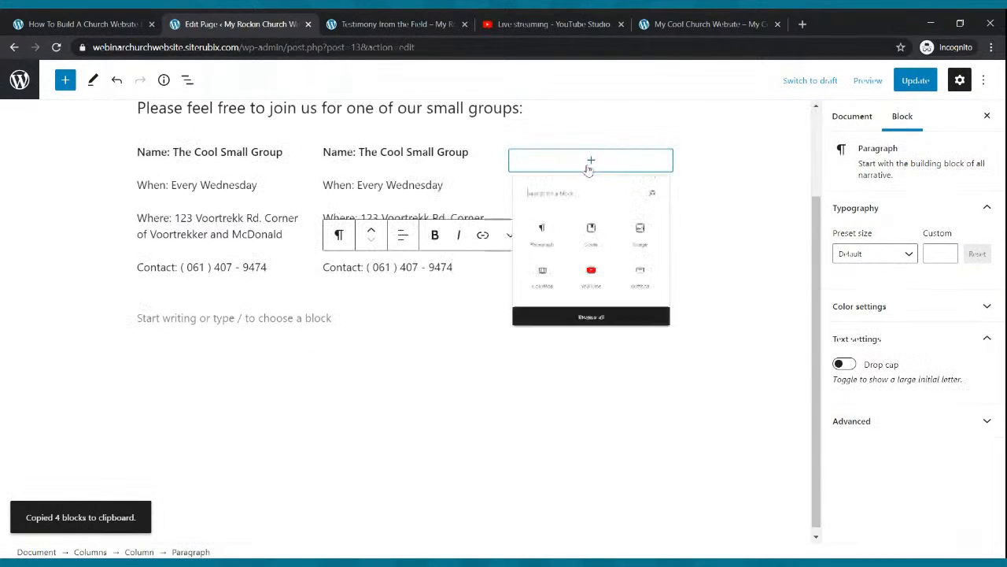
{"action": "left_click", "coordinate": [510, 276]}
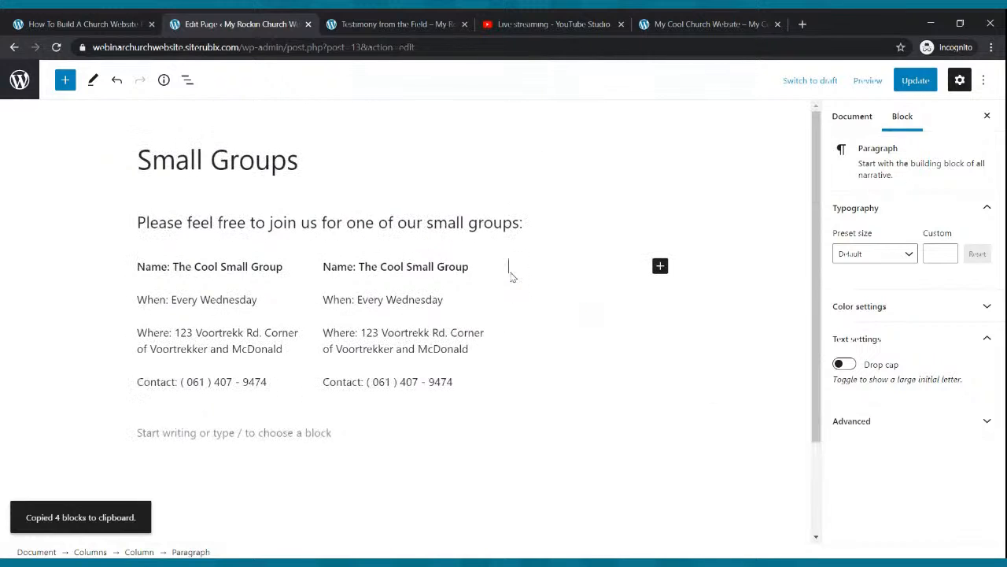
{"action": "key", "text": "ctrl+v"}
{"action": "left_click", "coordinate": [625, 425]}
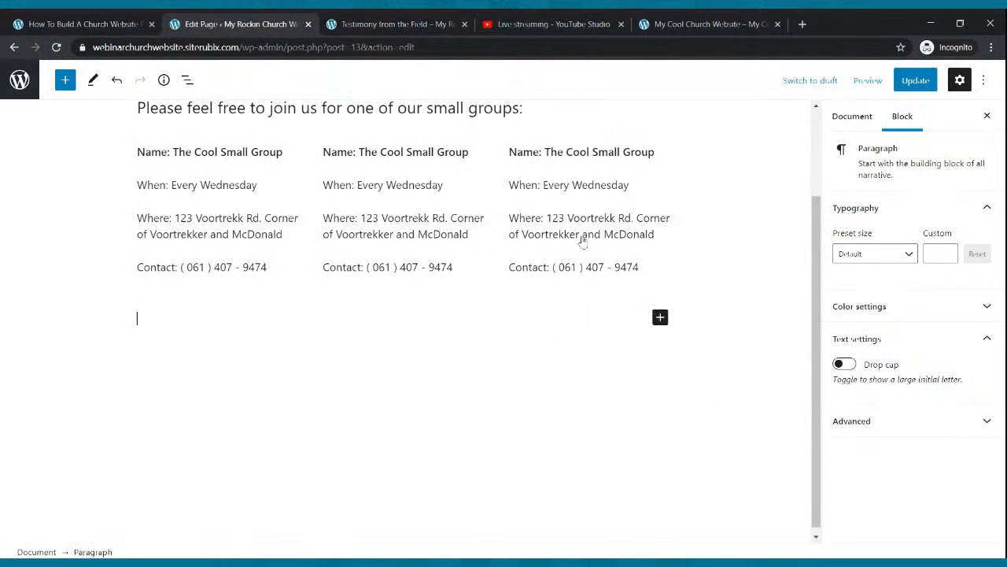
Step: Rename the copied groups to The Radical Small Group and The On Fire Small Group
{"action": "left_click", "coordinate": [407, 149]}
{"action": "key", "text": "BackSpace"}
{"action": "key", "text": "BackSpace"}
{"action": "key", "text": "BackSpace"}
{"action": "key", "text": "BackSpace"}
{"action": "type", "text": "Radical"}
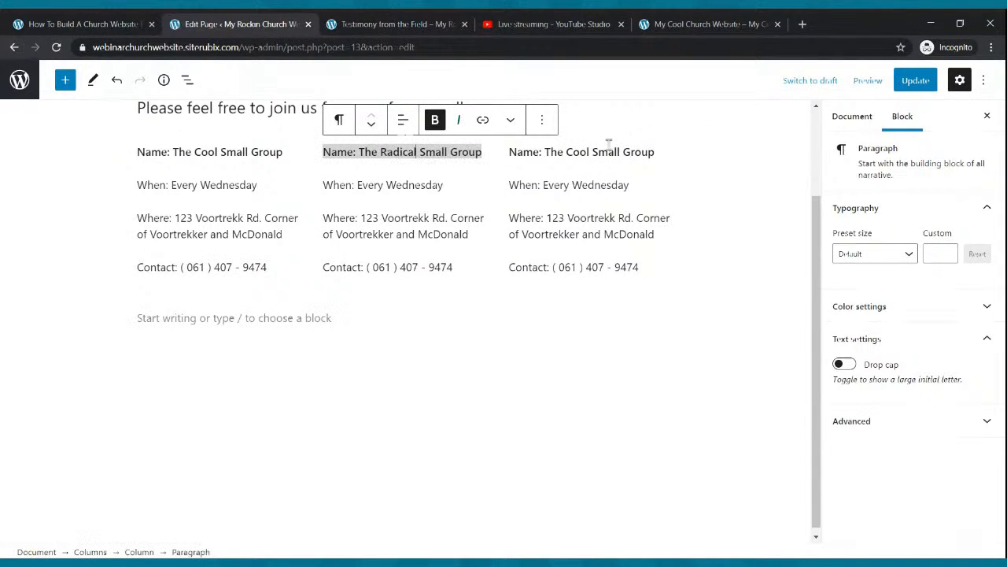
{"action": "left_click", "coordinate": [583, 152]}
{"action": "key", "text": "Delete"}
{"action": "key", "text": "BackSpace"}
{"action": "key", "text": "BackSpace"}
{"action": "key", "text": "BackSpace"}
{"action": "type", "text": "On Fire"}
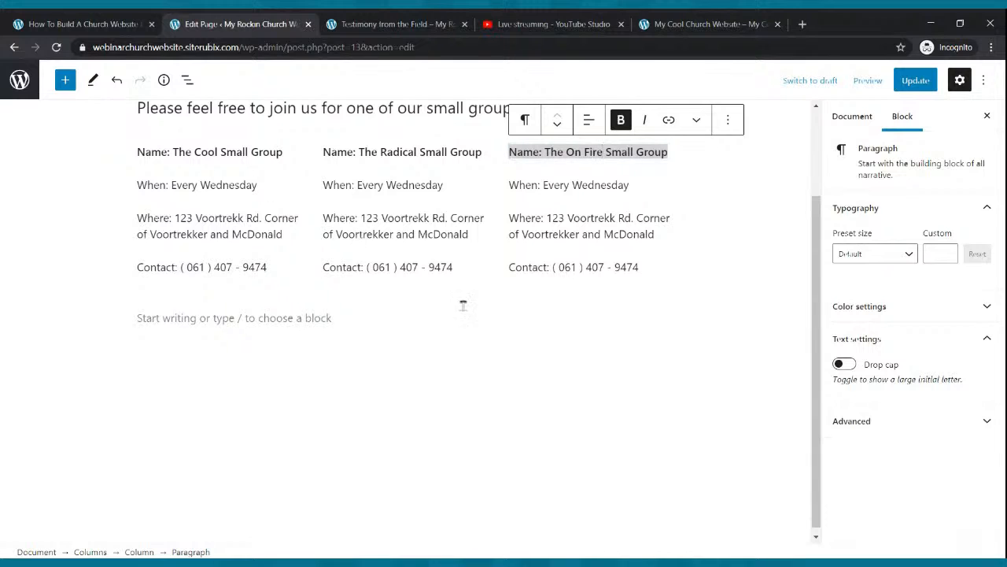
Step: Update the page and view the live Small Groups page
{"action": "left_click", "coordinate": [913, 82]}
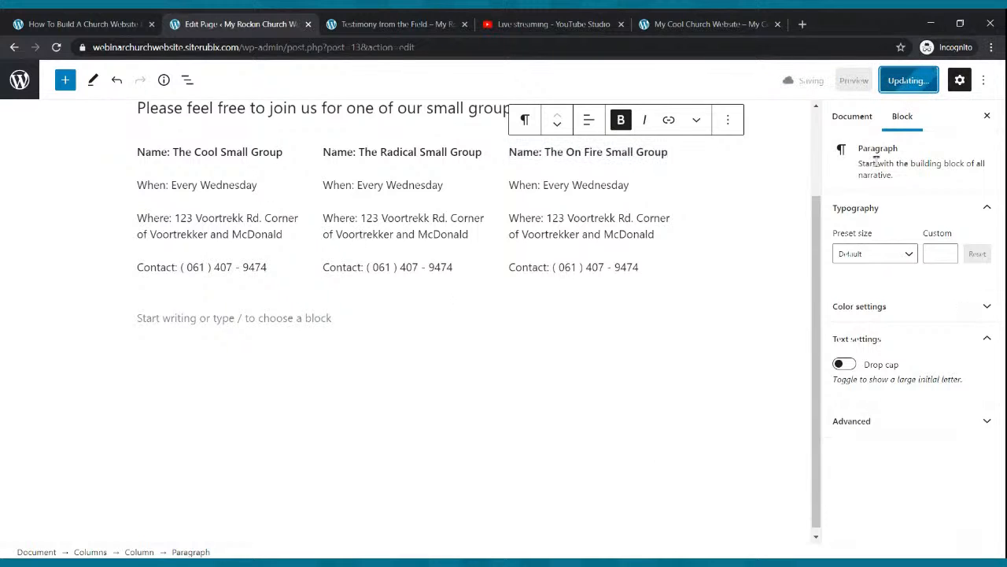
{"action": "left_click", "coordinate": [409, 24]}
{"action": "left_click", "coordinate": [322, 108]}
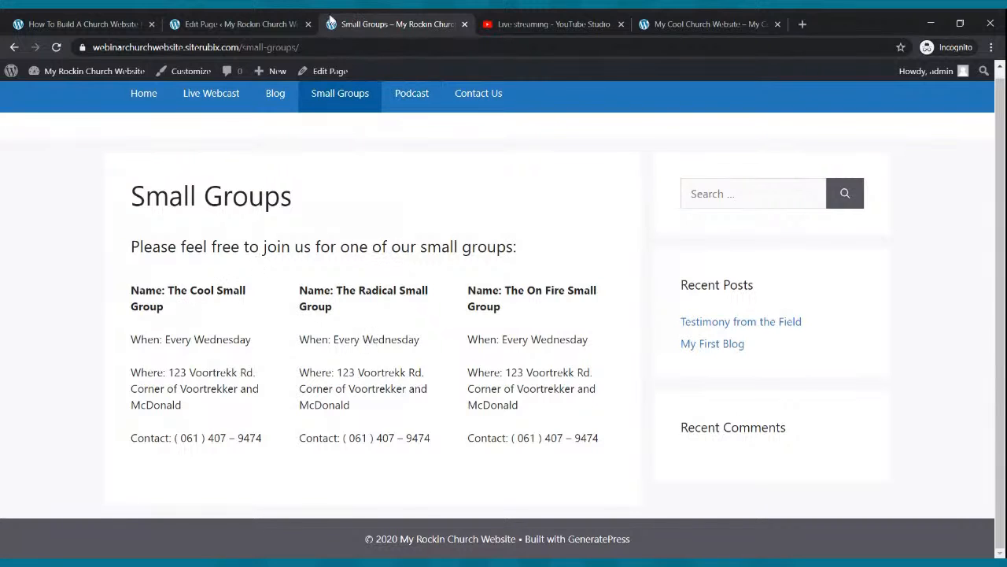
{"action": "left_click", "coordinate": [237, 24]}
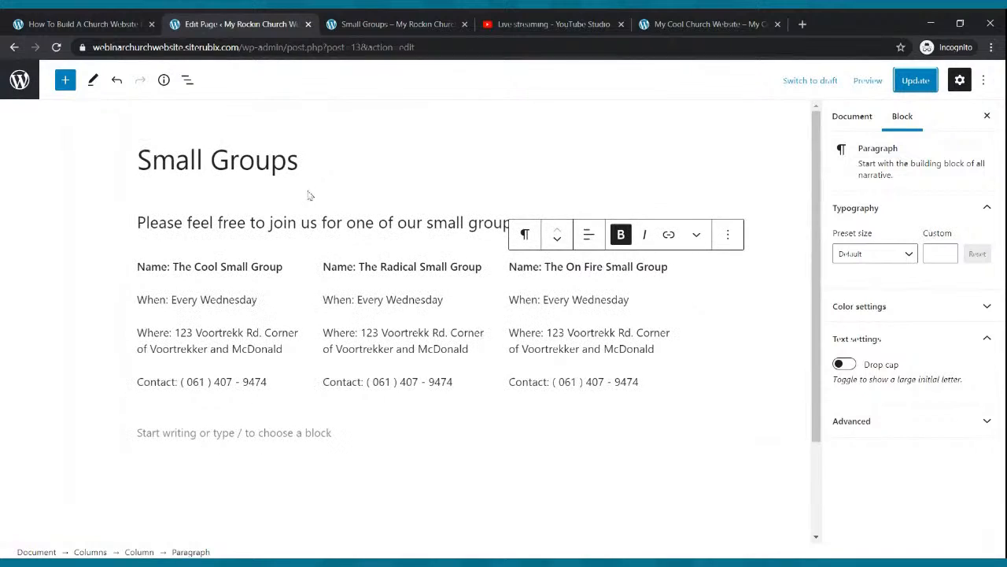
{"action": "left_click", "coordinate": [294, 186]}
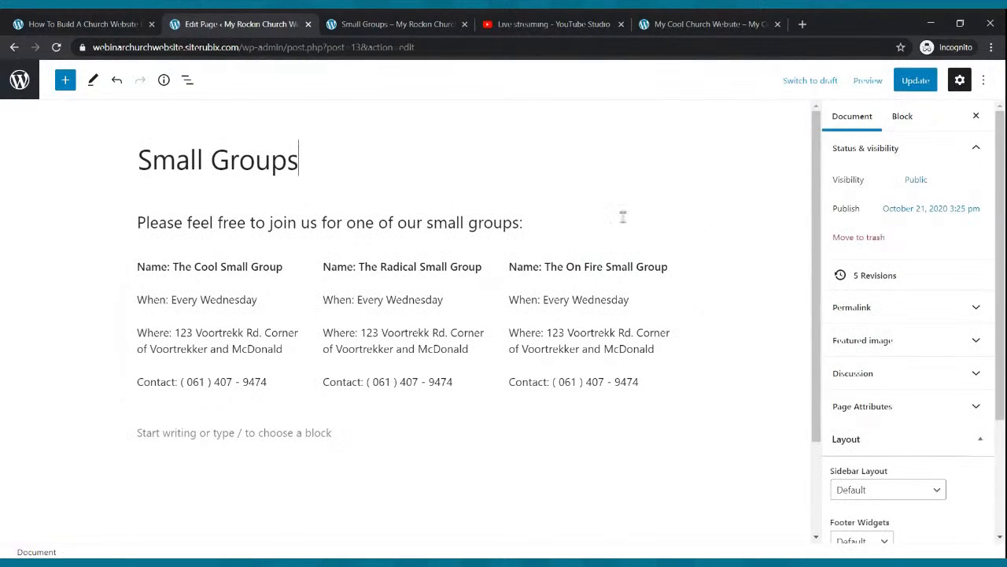
Step: Upload the Small Groups banner image below the intro sentence, update, and view the live page
{"action": "left_click", "coordinate": [570, 217]}
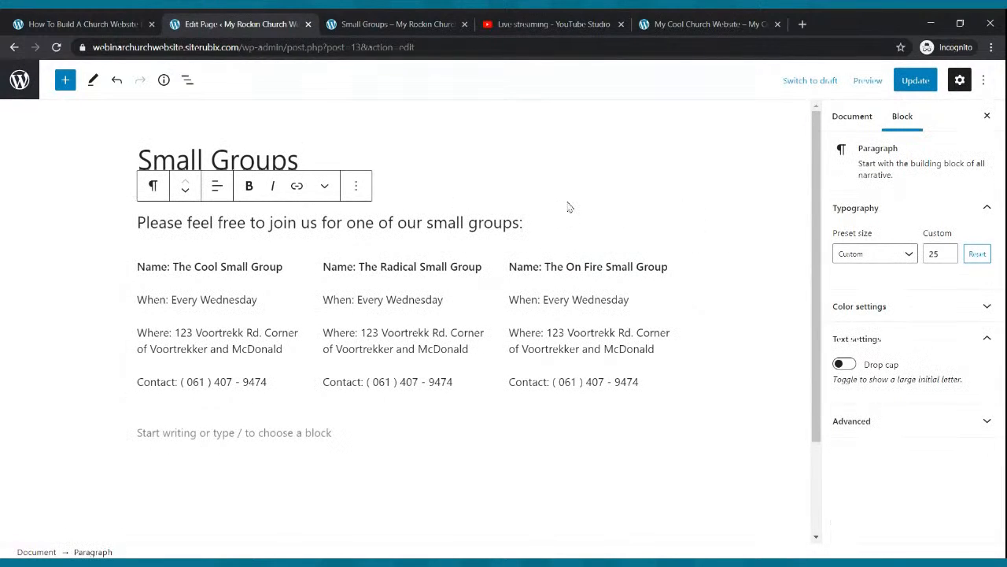
{"action": "key", "text": "Return"}
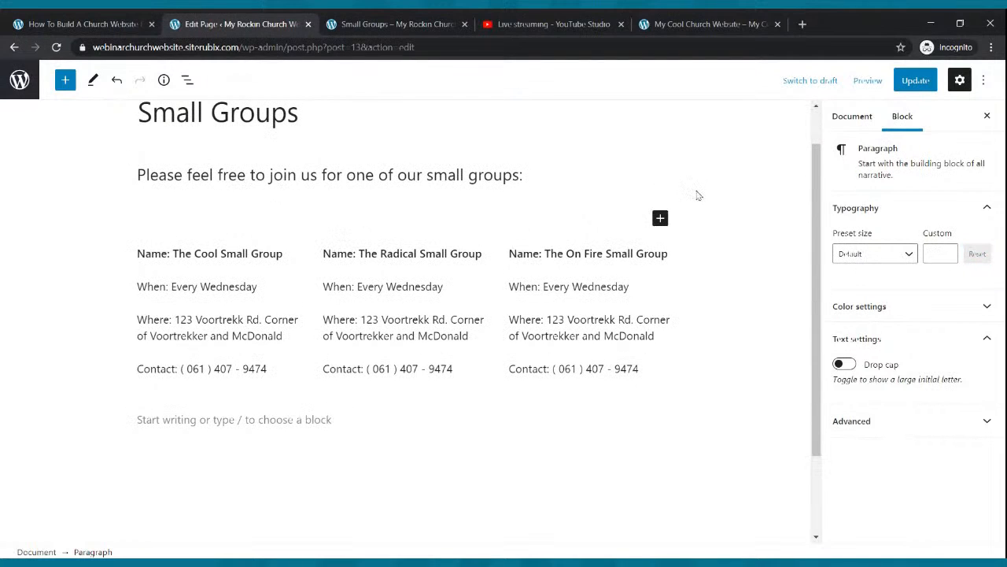
{"action": "left_click", "coordinate": [660, 219]}
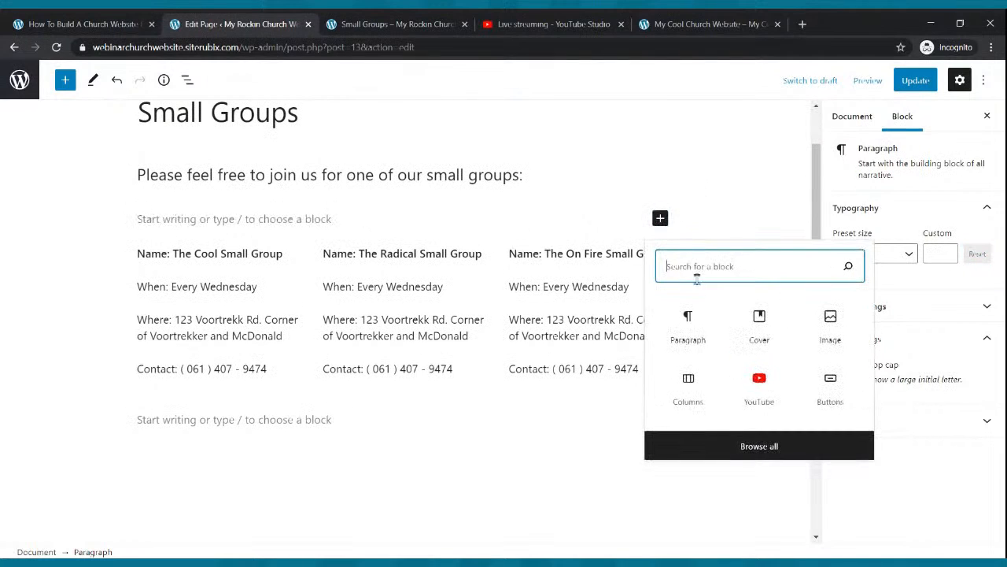
{"action": "left_click", "coordinate": [831, 327]}
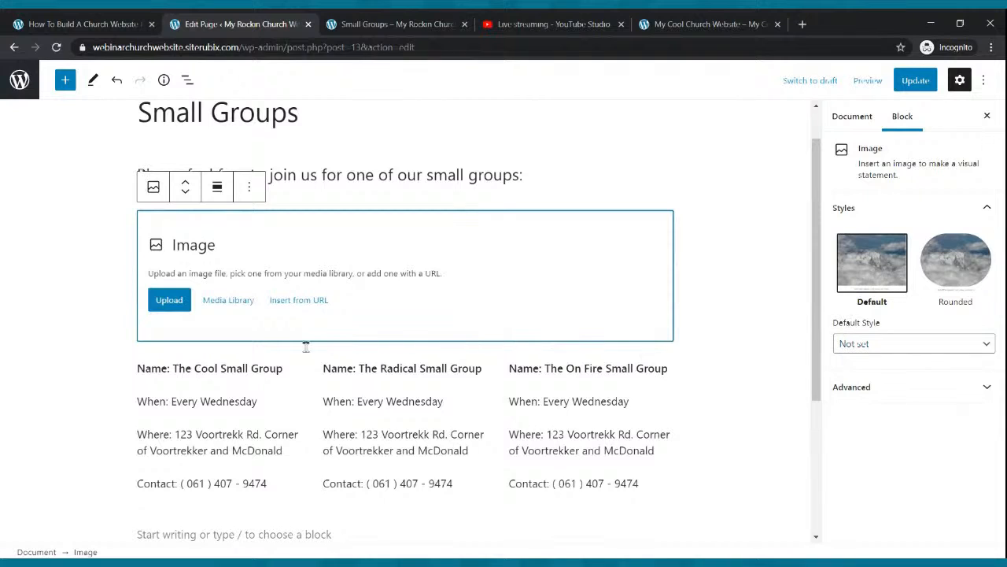
{"action": "left_click", "coordinate": [167, 306]}
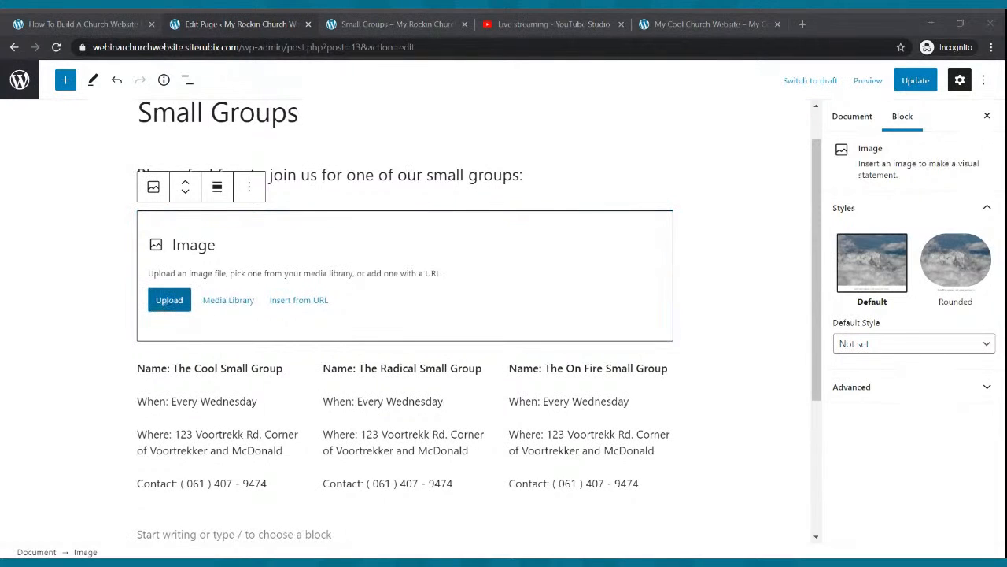
{"action": "left_click", "coordinate": [359, 326]}
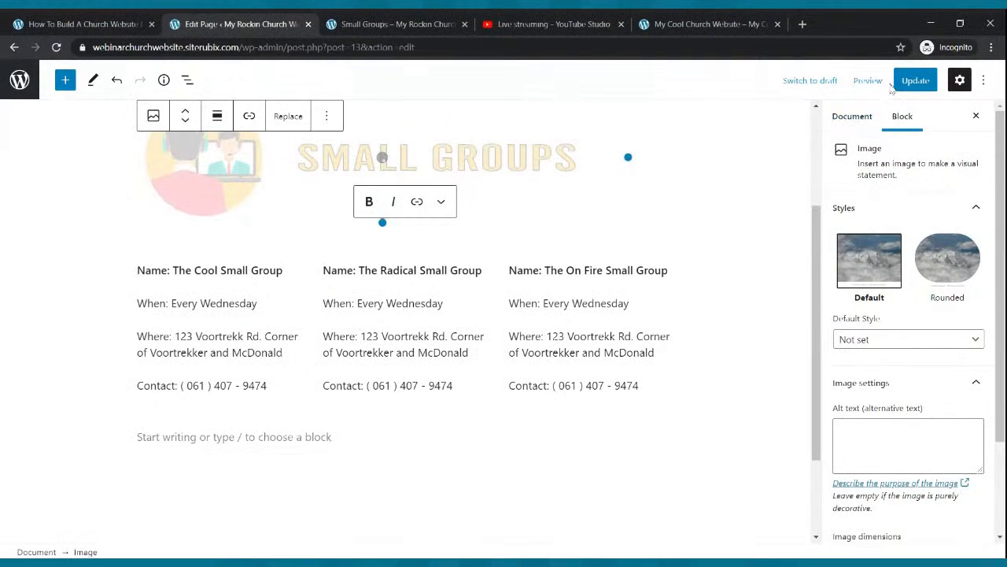
{"action": "left_click", "coordinate": [915, 81]}
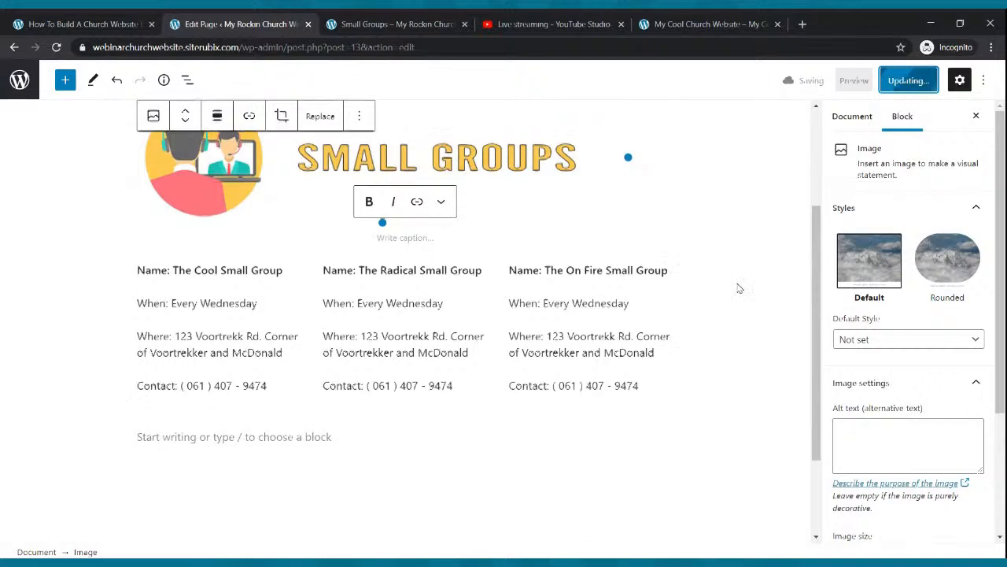
{"action": "scroll", "coordinate": [737, 286], "scroll_direction": "up", "scroll_amount": 2}
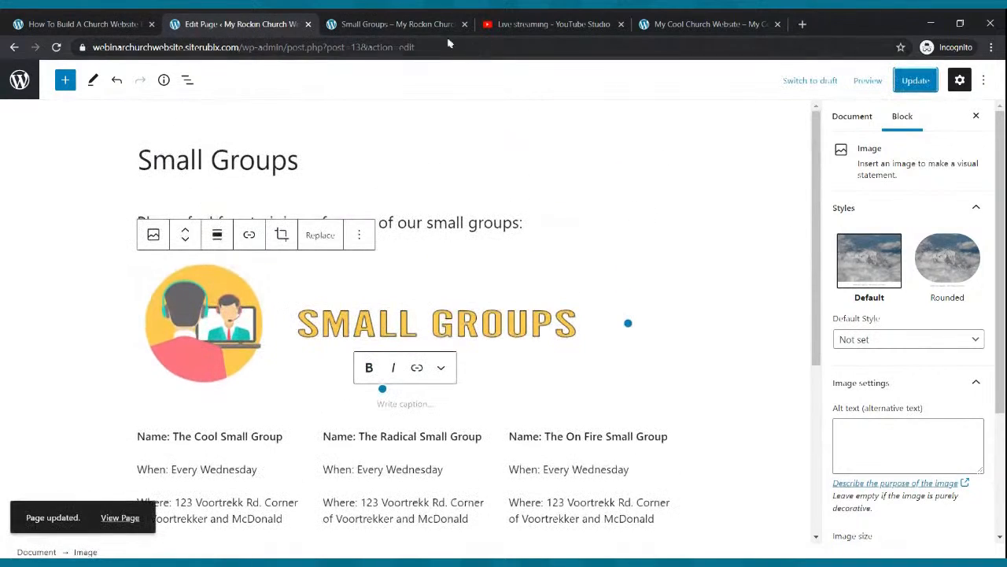
{"action": "left_click", "coordinate": [393, 23]}
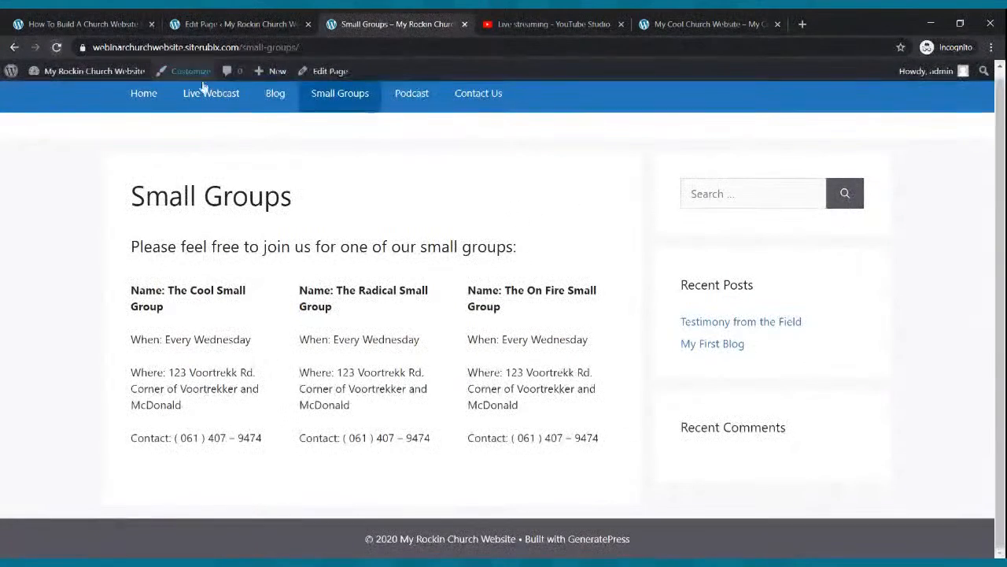
Step: Reload the live site and browse its Home, Live Webcast, Blog and Small Groups pages
{"action": "left_click", "coordinate": [57, 48]}
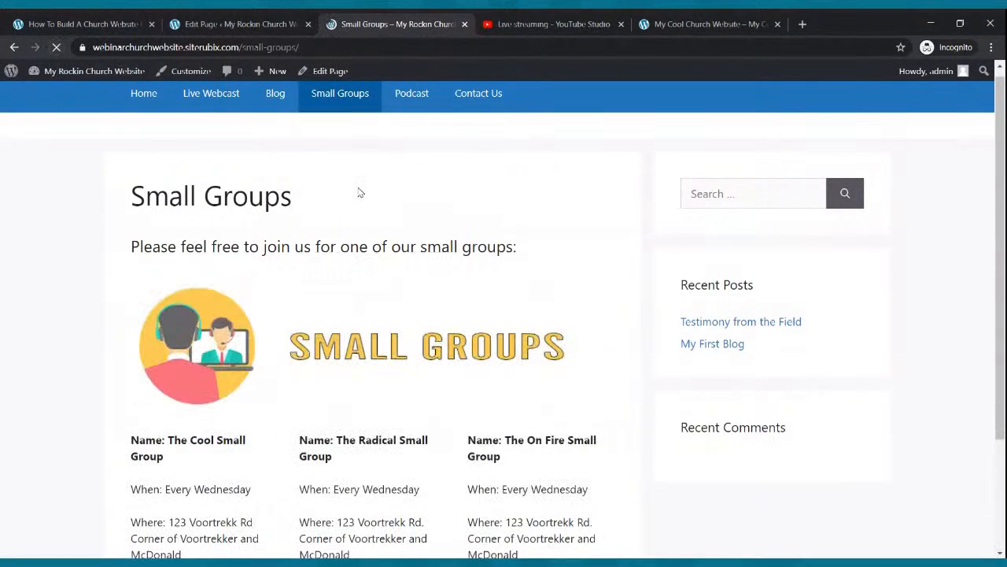
{"action": "scroll", "coordinate": [358, 191], "scroll_direction": "down", "scroll_amount": 2}
{"action": "scroll", "coordinate": [363, 192], "scroll_direction": "up", "scroll_amount": 2}
{"action": "scroll", "coordinate": [440, 153], "scroll_direction": "down", "scroll_amount": 2}
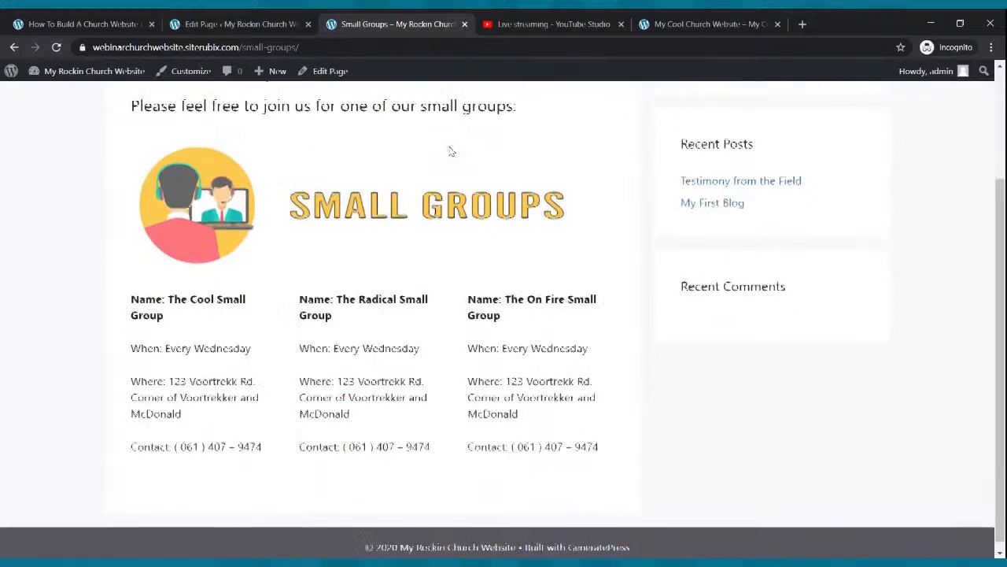
{"action": "scroll", "coordinate": [447, 150], "scroll_direction": "up", "scroll_amount": 3}
{"action": "scroll", "coordinate": [446, 148], "scroll_direction": "down", "scroll_amount": 2}
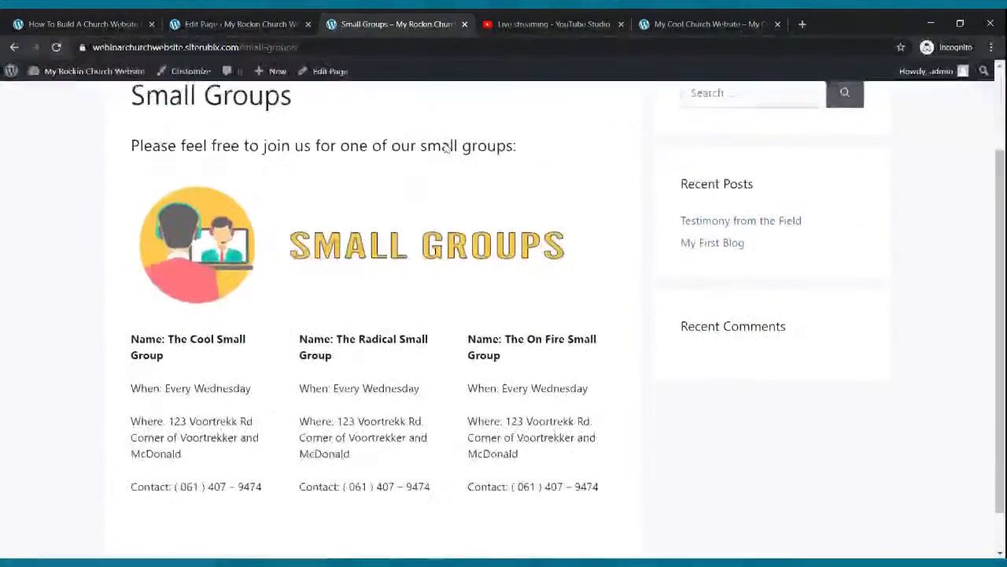
{"action": "scroll", "coordinate": [443, 140], "scroll_direction": "up", "scroll_amount": 2}
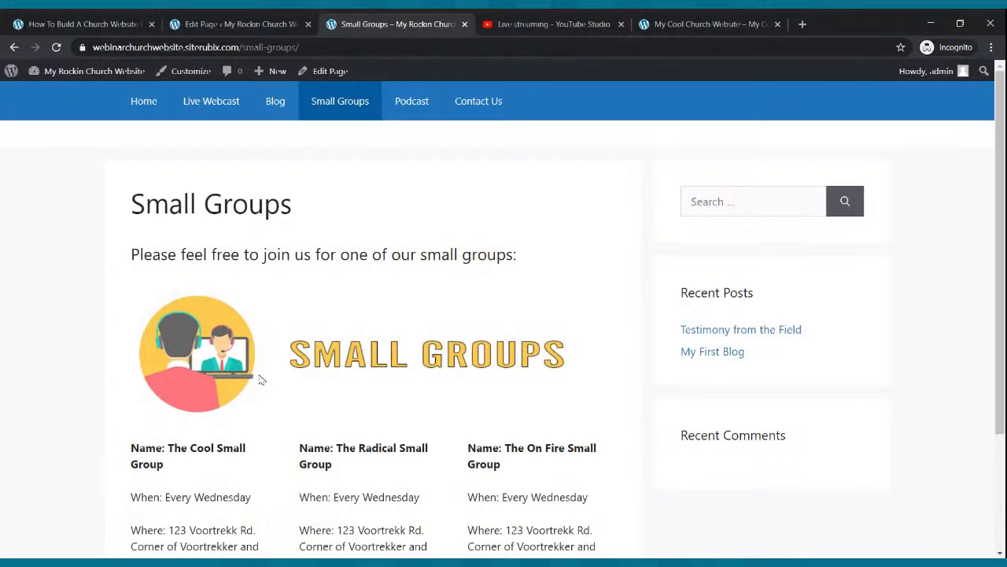
{"action": "scroll", "coordinate": [431, 305], "scroll_direction": "down", "scroll_amount": 2}
{"action": "scroll", "coordinate": [425, 299], "scroll_direction": "up", "scroll_amount": 2}
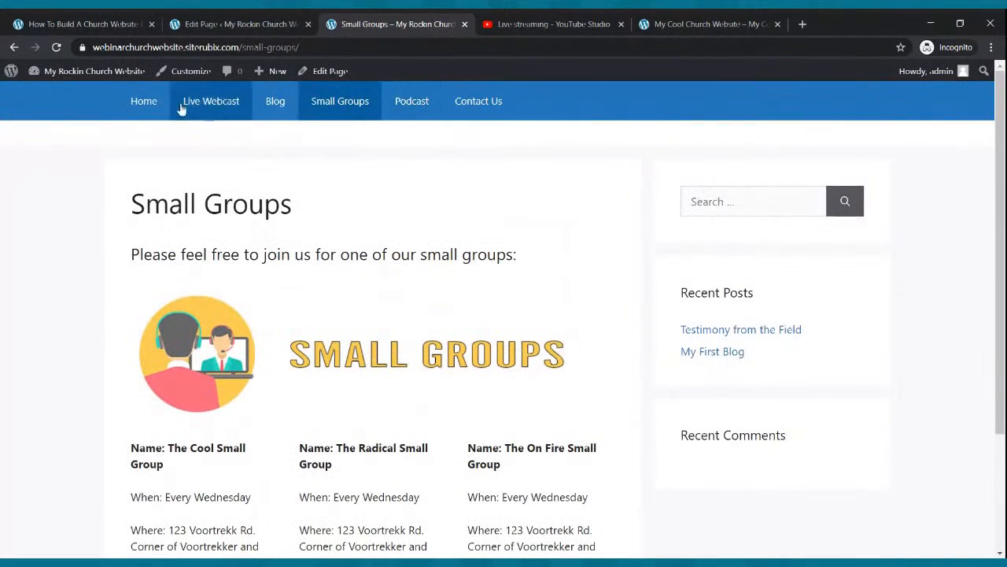
{"action": "left_click", "coordinate": [144, 103]}
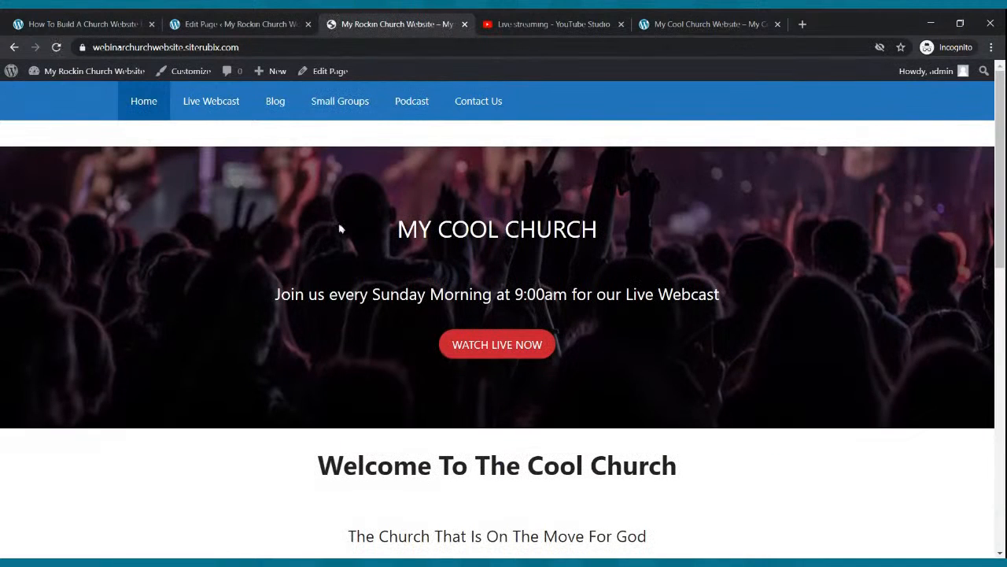
{"action": "left_click", "coordinate": [226, 112]}
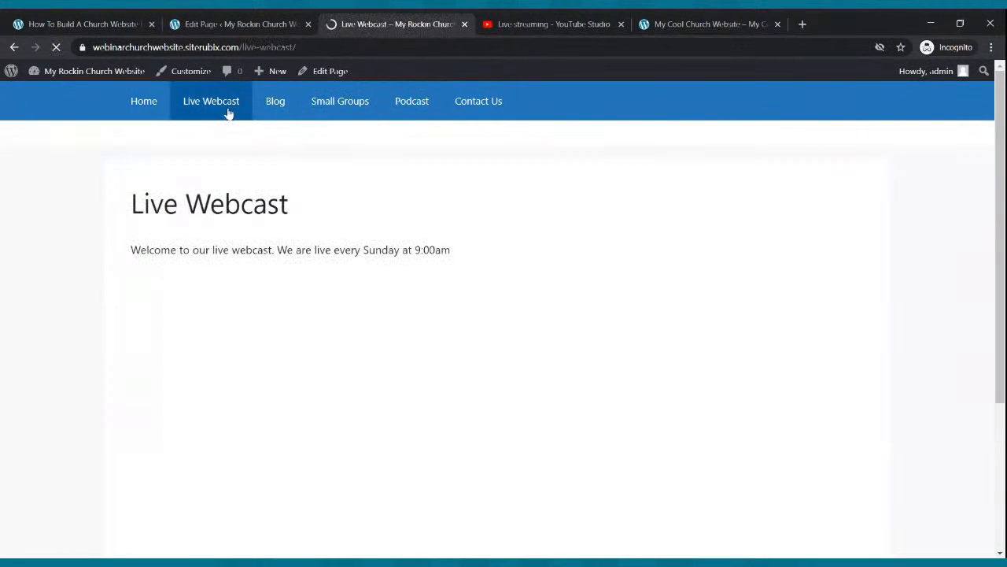
{"action": "scroll", "coordinate": [230, 113], "scroll_direction": "down", "scroll_amount": 3}
{"action": "scroll", "coordinate": [236, 110], "scroll_direction": "up", "scroll_amount": 3}
{"action": "left_click", "coordinate": [270, 102]}
{"action": "scroll", "coordinate": [357, 123], "scroll_direction": "down", "scroll_amount": 3}
{"action": "scroll", "coordinate": [356, 124], "scroll_direction": "up", "scroll_amount": 3}
{"action": "left_click", "coordinate": [349, 108]}
{"action": "scroll", "coordinate": [361, 133], "scroll_direction": "down", "scroll_amount": 3}
{"action": "scroll", "coordinate": [377, 130], "scroll_direction": "up", "scroll_amount": 3}
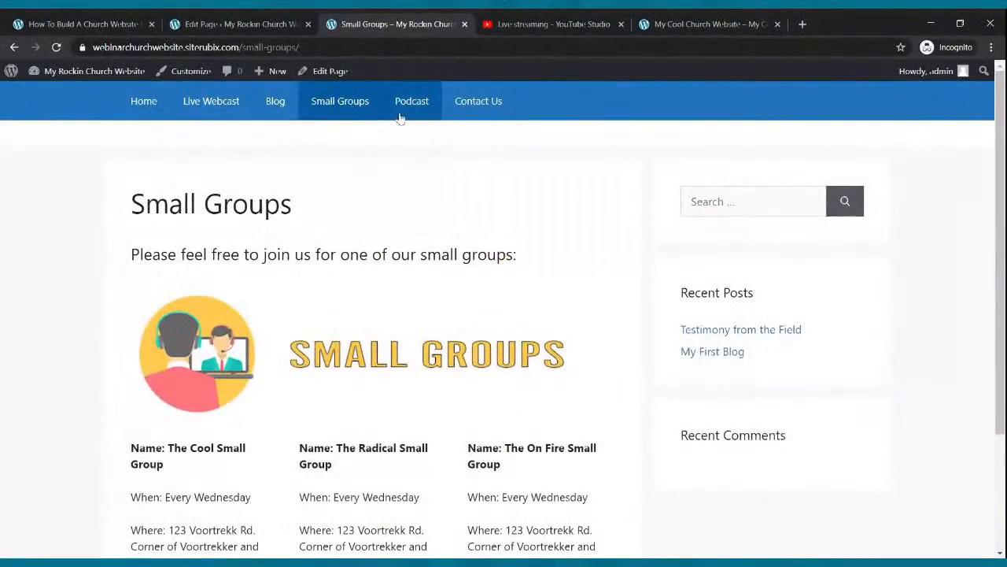
{"action": "left_click", "coordinate": [142, 102]}
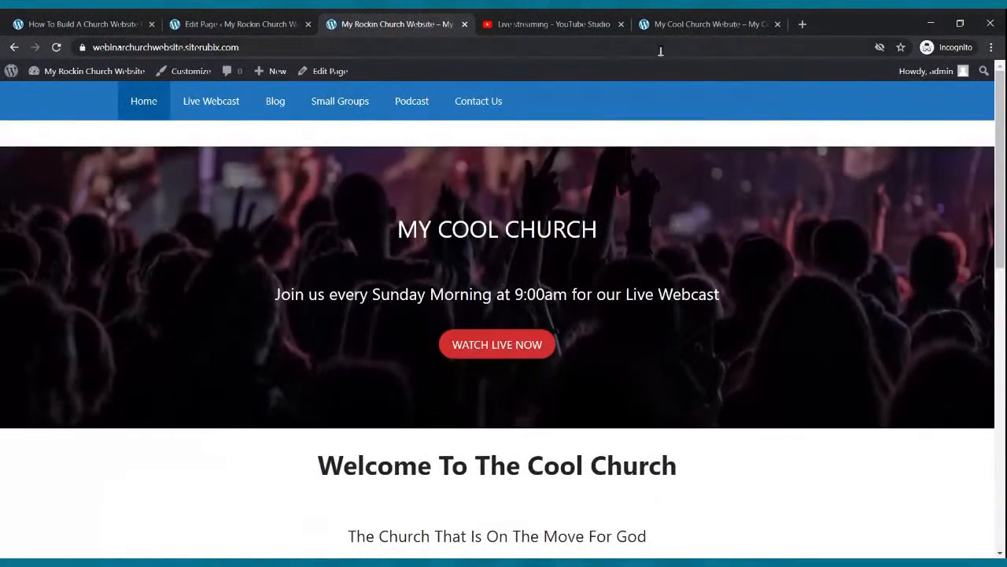
Step: Compare the My Rockin and My Cool church websites, then return to the admin Pages list
{"action": "left_click", "coordinate": [676, 24]}
{"action": "scroll", "coordinate": [611, 202], "scroll_direction": "up", "scroll_amount": 10}
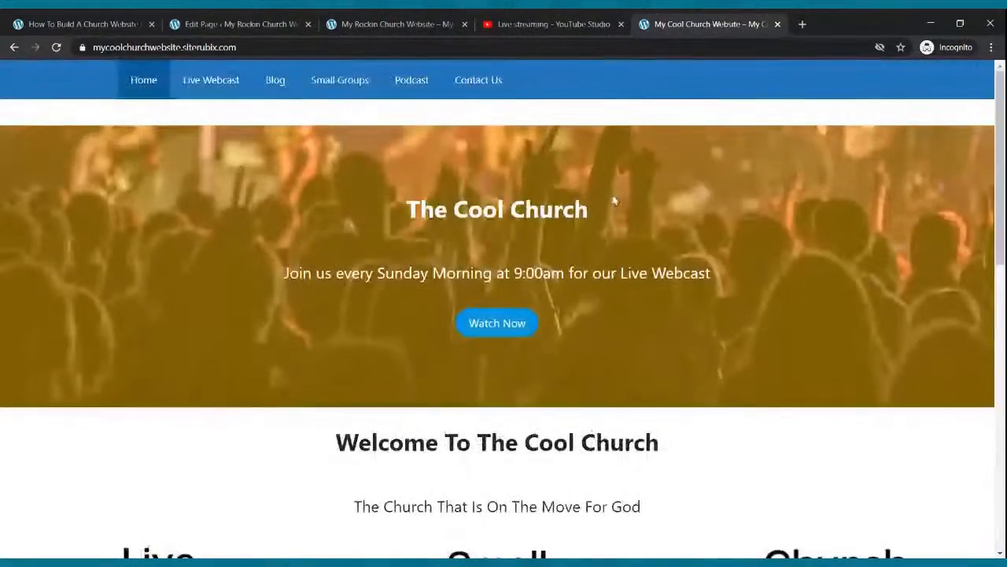
{"action": "scroll", "coordinate": [645, 102], "scroll_direction": "down", "scroll_amount": 10}
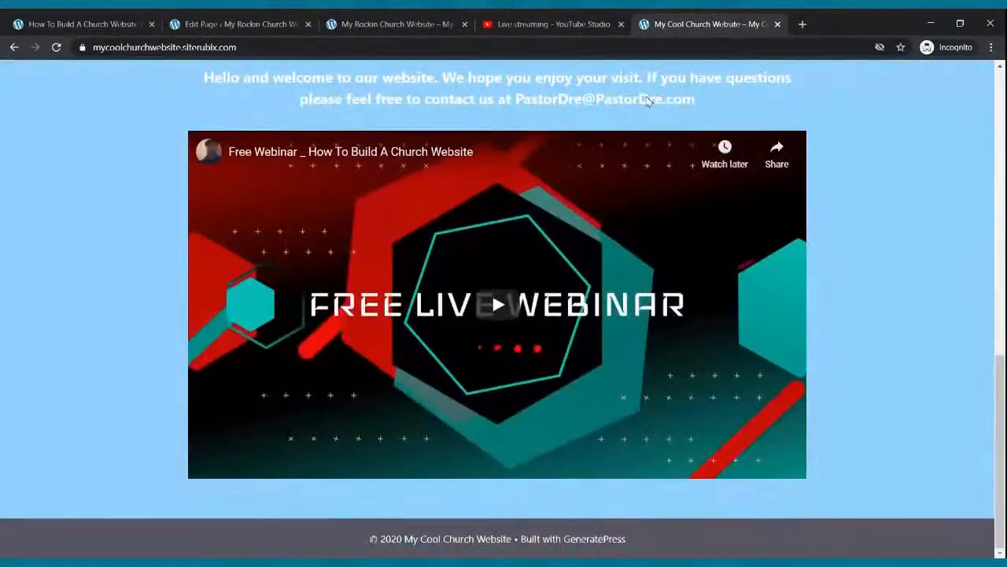
{"action": "left_click", "coordinate": [352, 22]}
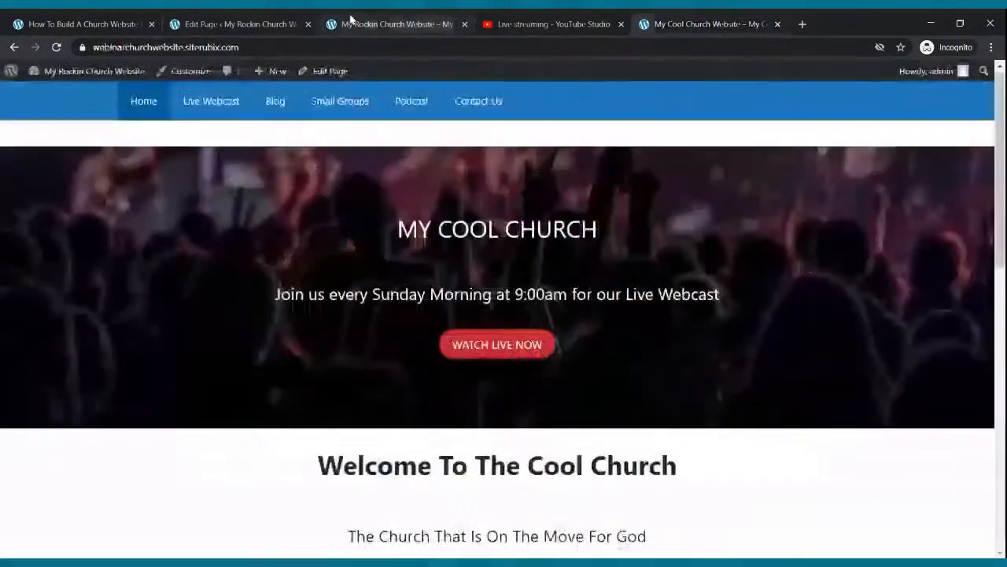
{"action": "scroll", "coordinate": [360, 146], "scroll_direction": "down", "scroll_amount": 9}
{"action": "scroll", "coordinate": [363, 147], "scroll_direction": "down", "scroll_amount": 2}
{"action": "scroll", "coordinate": [368, 146], "scroll_direction": "up", "scroll_amount": 10}
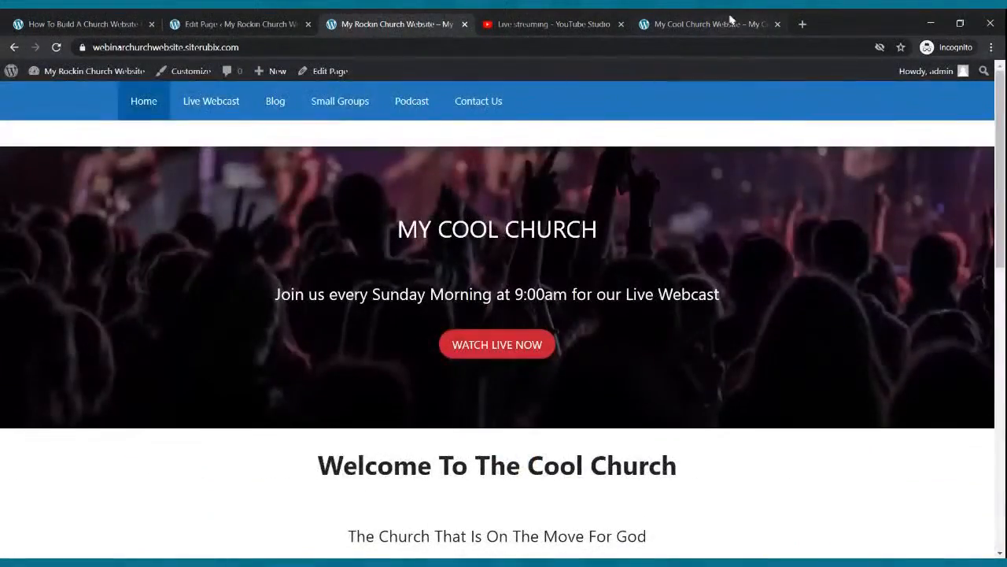
{"action": "left_click", "coordinate": [736, 19]}
{"action": "scroll", "coordinate": [668, 279], "scroll_direction": "up", "scroll_amount": 10}
{"action": "scroll", "coordinate": [643, 277], "scroll_direction": "down", "scroll_amount": 6}
{"action": "scroll", "coordinate": [643, 277], "scroll_direction": "down", "scroll_amount": 3}
{"action": "scroll", "coordinate": [635, 202], "scroll_direction": "up", "scroll_amount": 10}
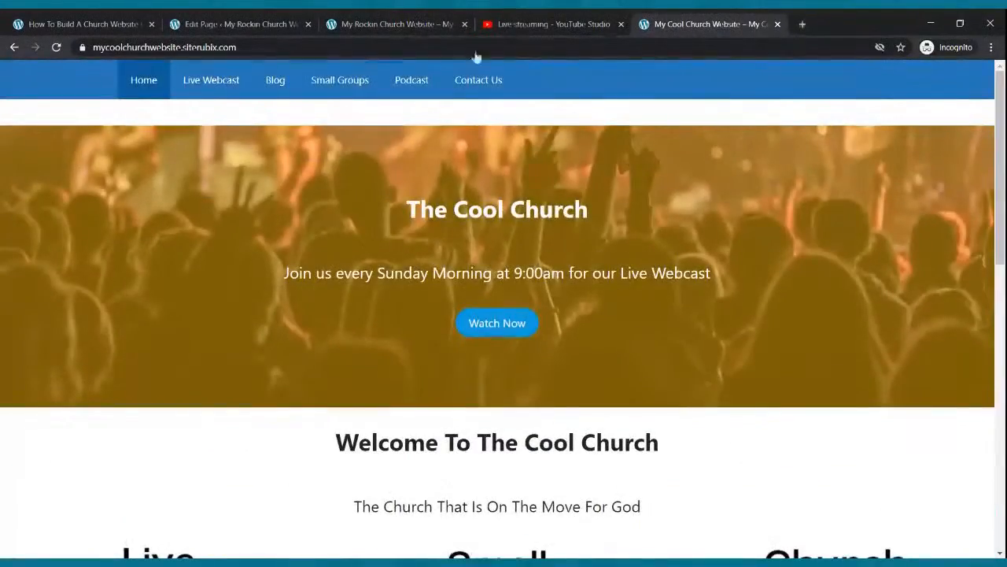
{"action": "left_click", "coordinate": [402, 23]}
{"action": "scroll", "coordinate": [435, 230], "scroll_direction": "down", "scroll_amount": 5}
{"action": "scroll", "coordinate": [434, 228], "scroll_direction": "down", "scroll_amount": 4}
{"action": "scroll", "coordinate": [434, 249], "scroll_direction": "up", "scroll_amount": 6}
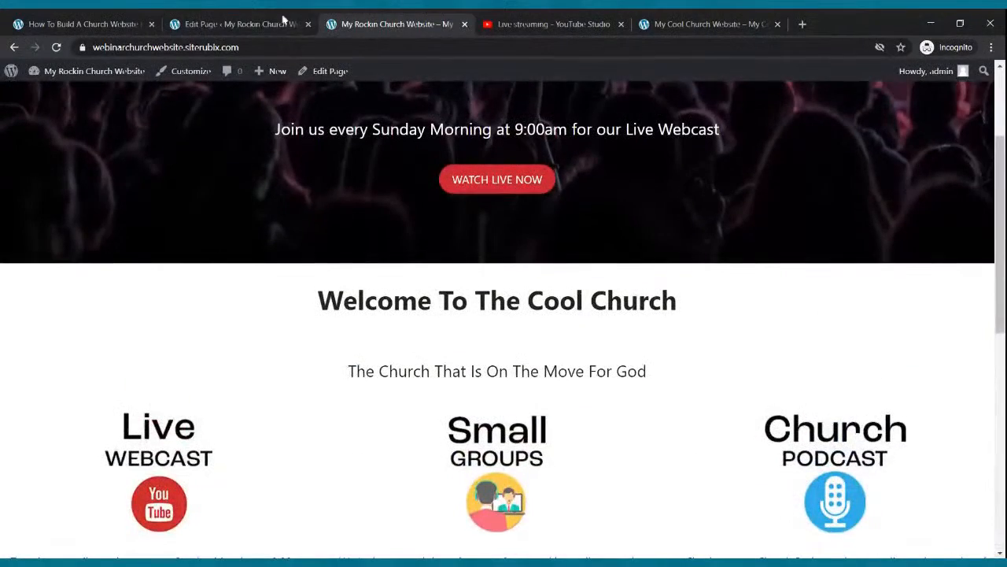
{"action": "left_click", "coordinate": [304, 19]}
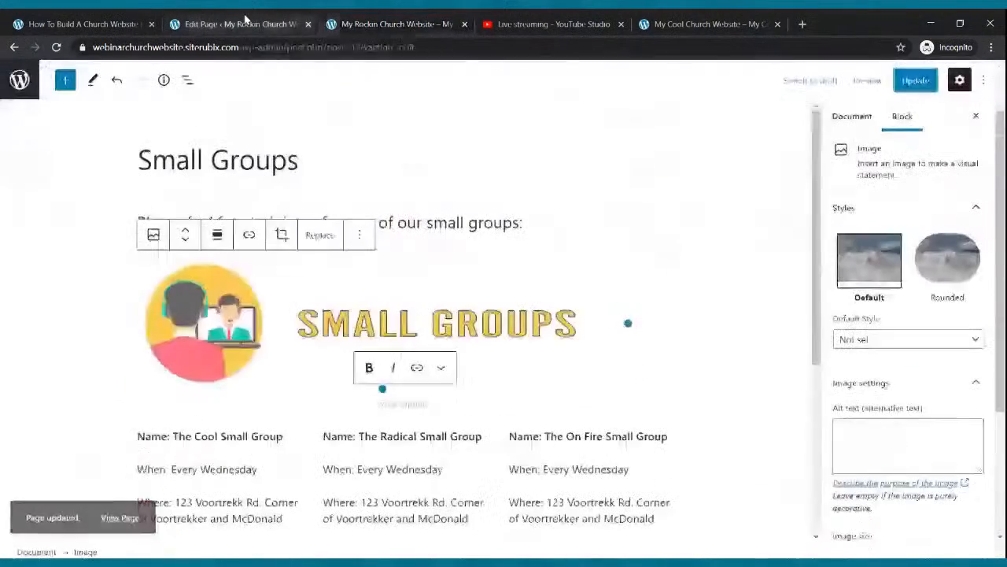
{"action": "left_click", "coordinate": [19, 80]}
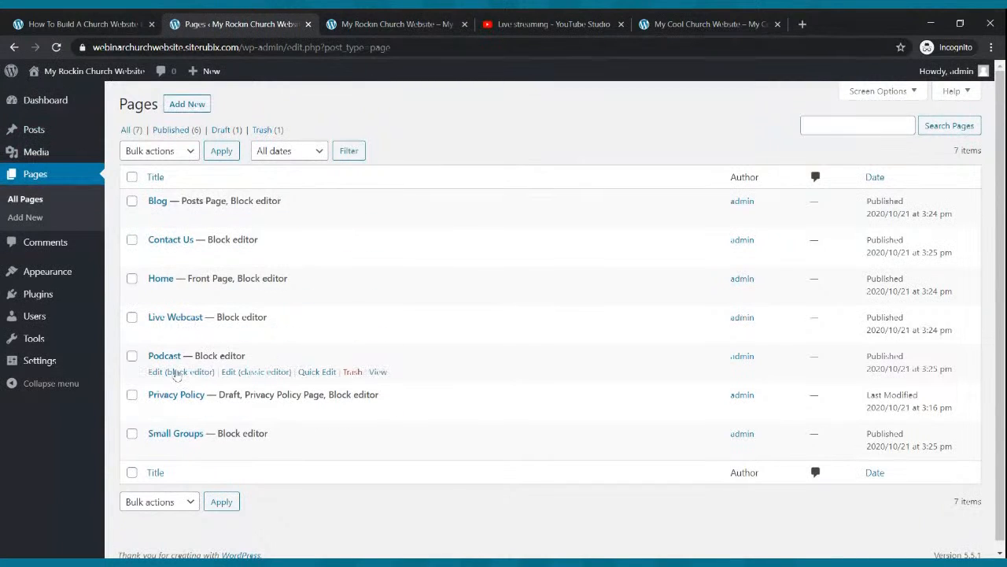
Step: Open the empty Podcast page in the block editor and start a blank browser tab
{"action": "left_click", "coordinate": [174, 374]}
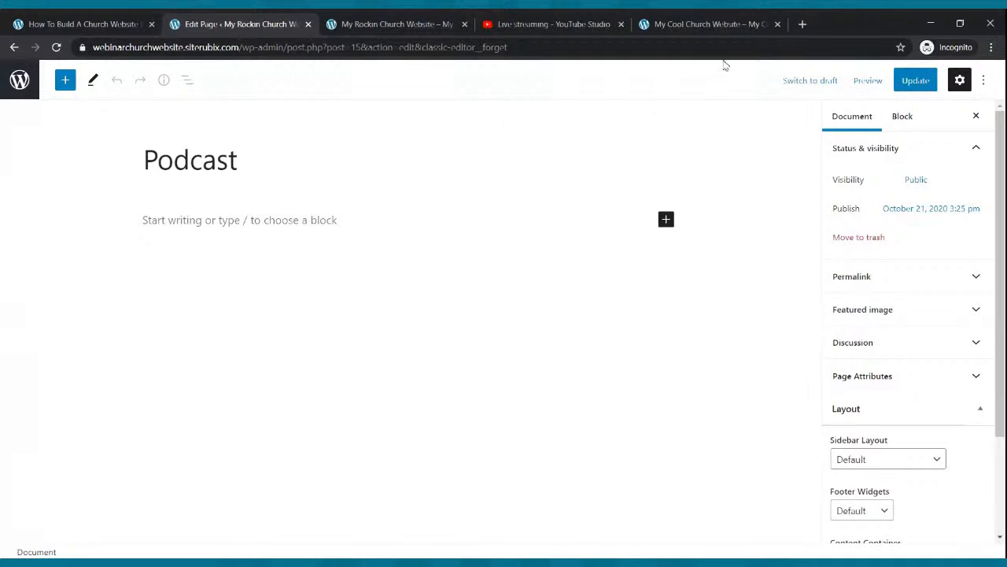
{"action": "left_click", "coordinate": [802, 23]}
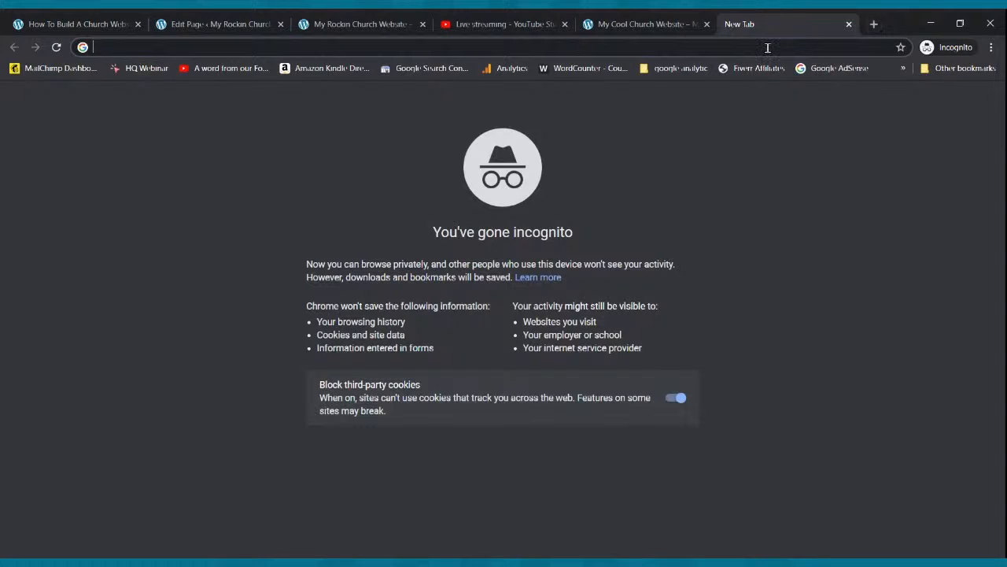
Step: Go to spreaker.com and sign in with the saved account credentials
{"action": "type", "text": "spreaker.com"}
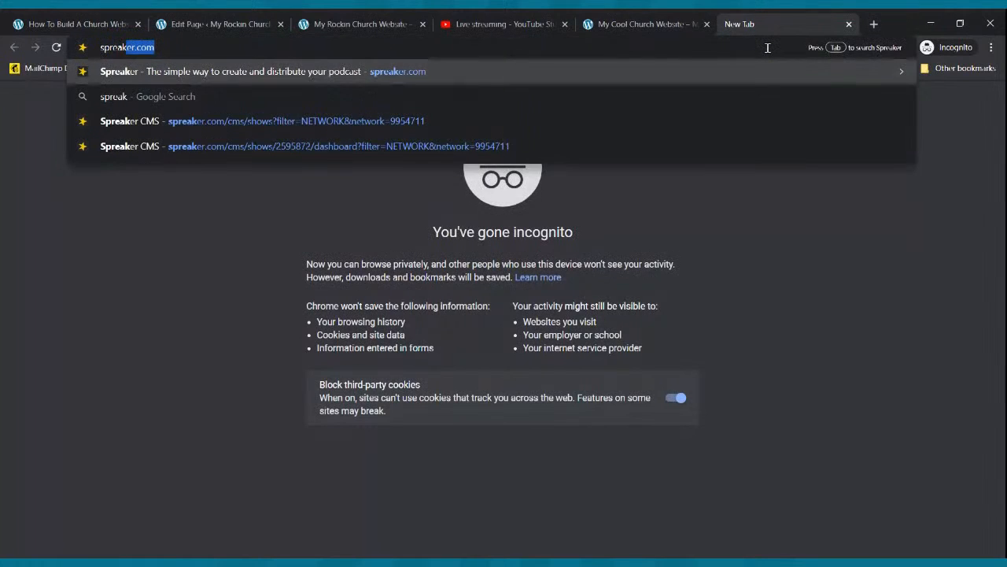
{"action": "key", "text": "Return"}
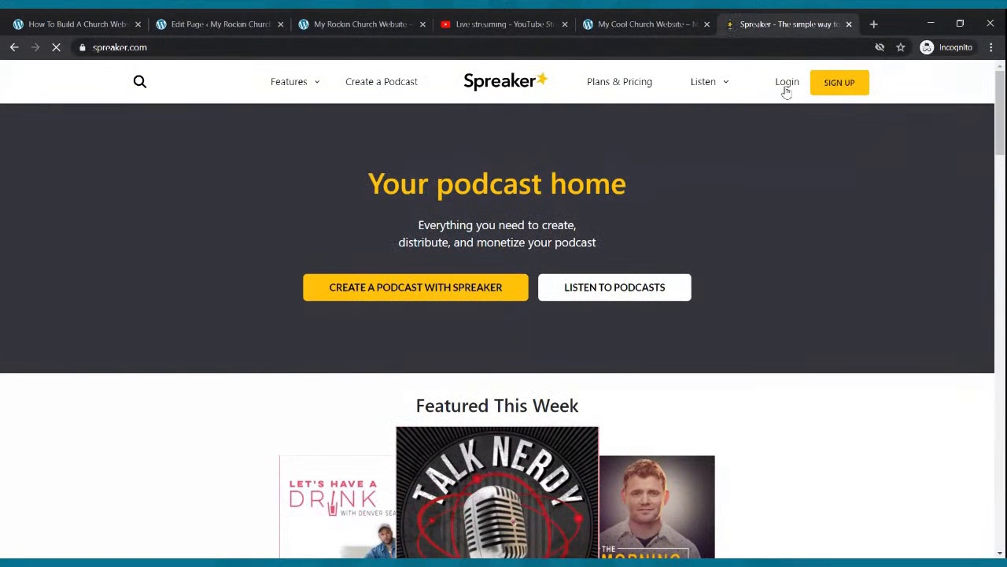
{"action": "left_click", "coordinate": [786, 91]}
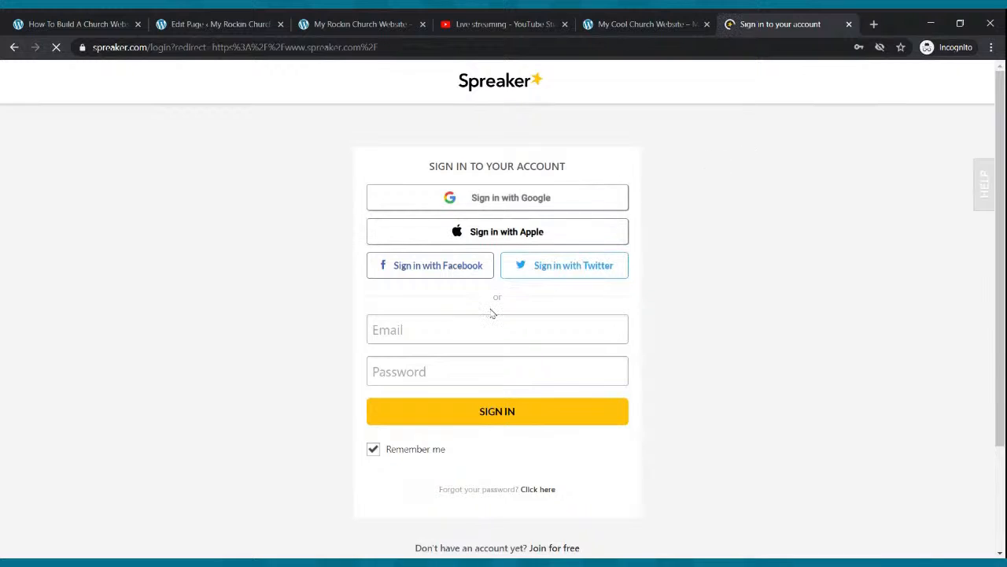
{"action": "left_click", "coordinate": [481, 326]}
{"action": "left_click", "coordinate": [467, 361]}
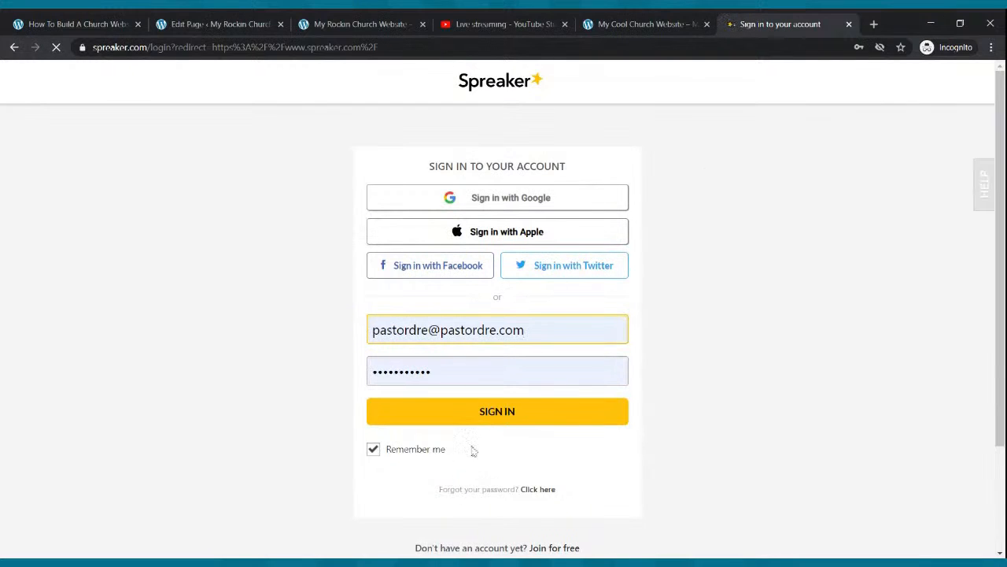
{"action": "left_click", "coordinate": [474, 412]}
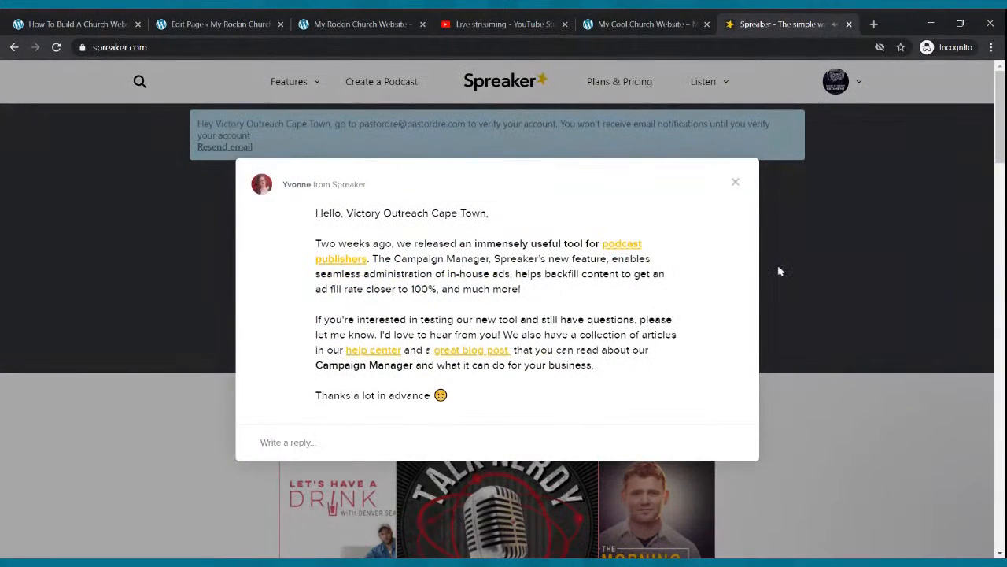
Step: Dismiss the welcome message and open My Podcasts from the account menu
{"action": "left_click", "coordinate": [779, 271]}
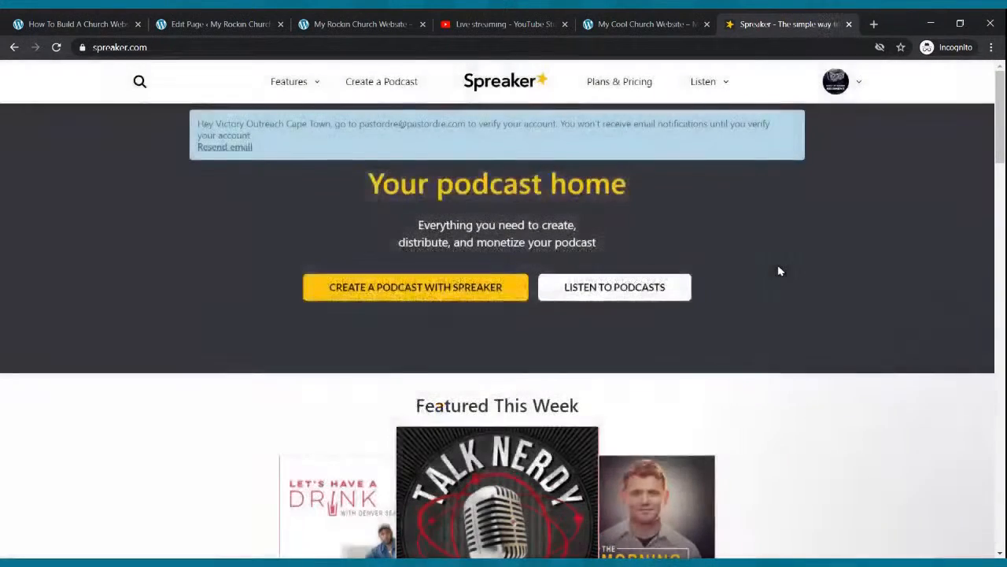
{"action": "left_click", "coordinate": [860, 84]}
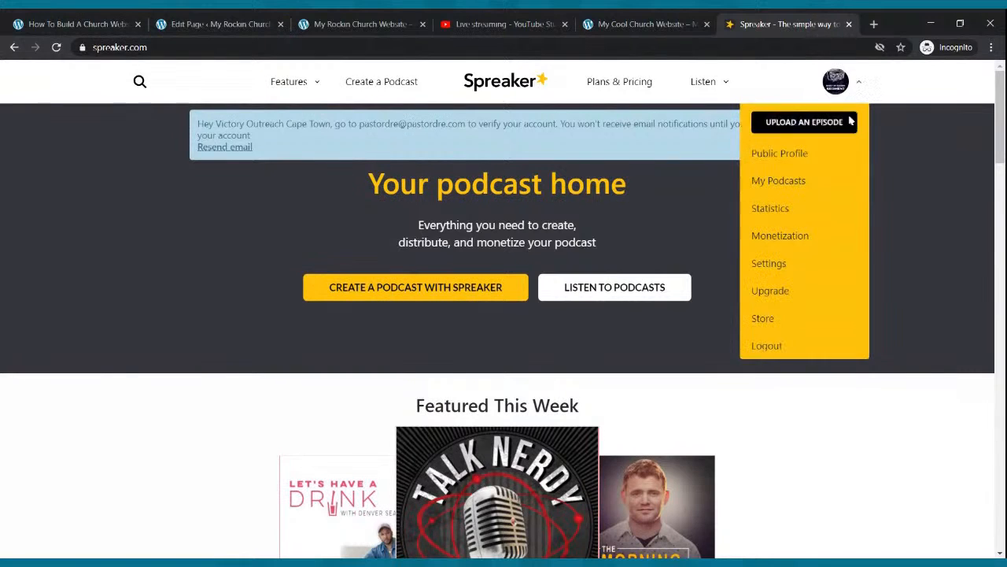
{"action": "left_click", "coordinate": [809, 187]}
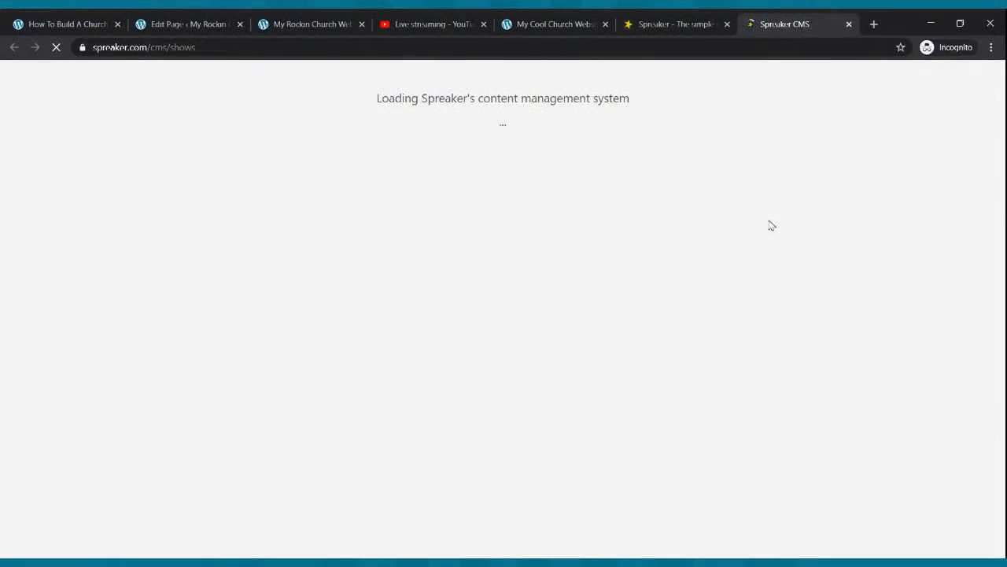
Step: Display the Rise Up Radio Segment podcast's RSS feed link, then go back to the WordPress editor
{"action": "mouse_move", "coordinate": [769, 229]}
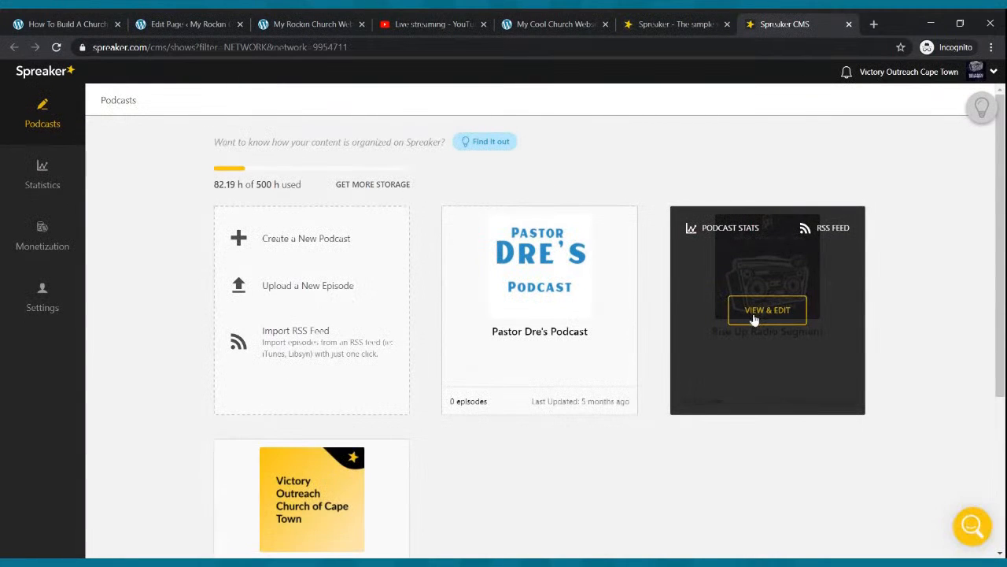
{"action": "left_click", "coordinate": [834, 229]}
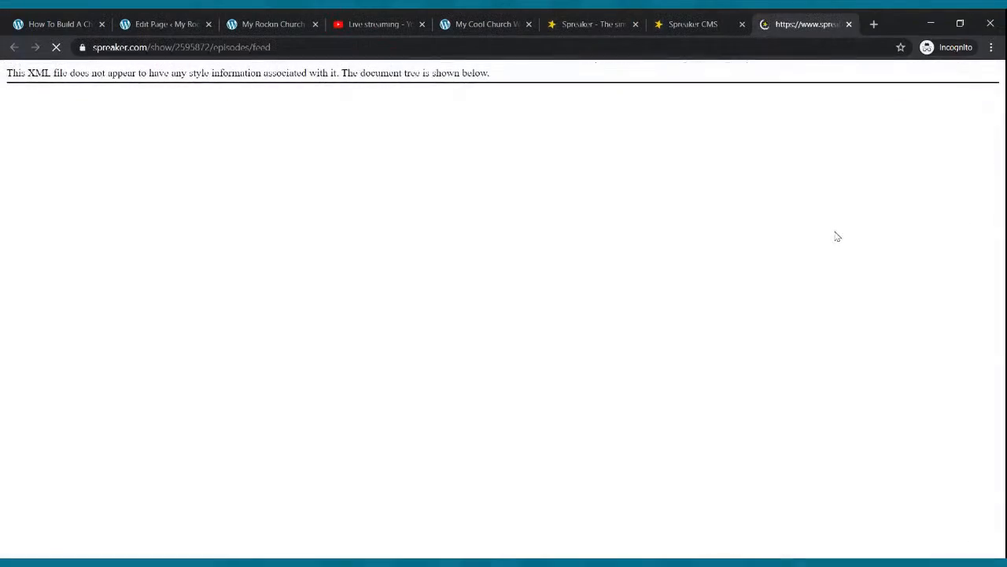
{"action": "left_click", "coordinate": [250, 48]}
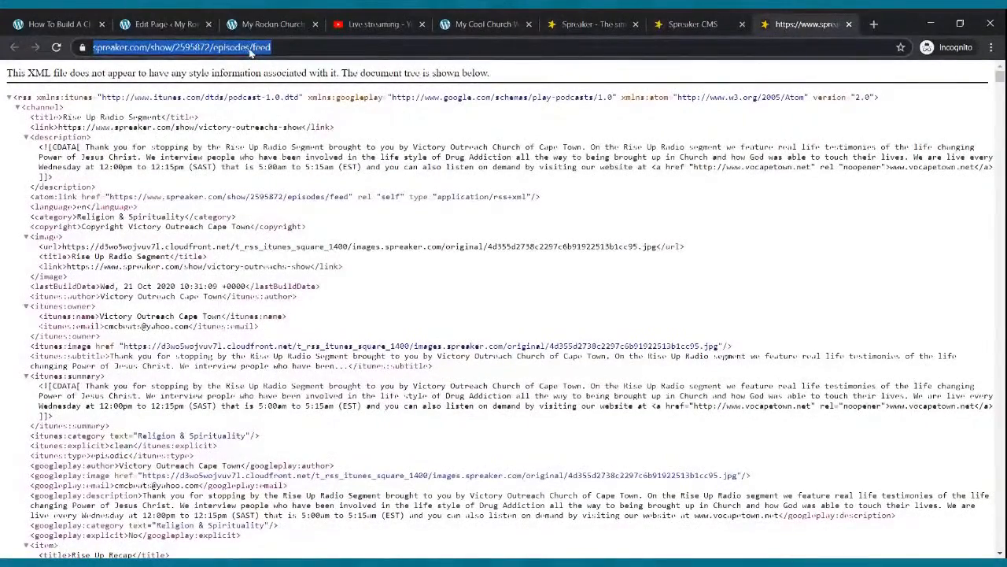
{"action": "left_click", "coordinate": [850, 26]}
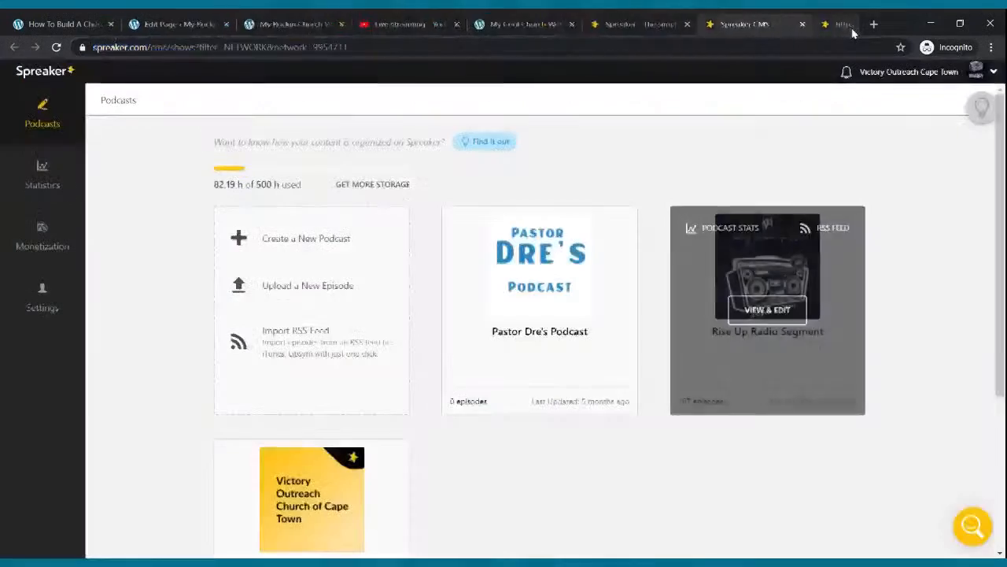
{"action": "left_click", "coordinate": [764, 315]}
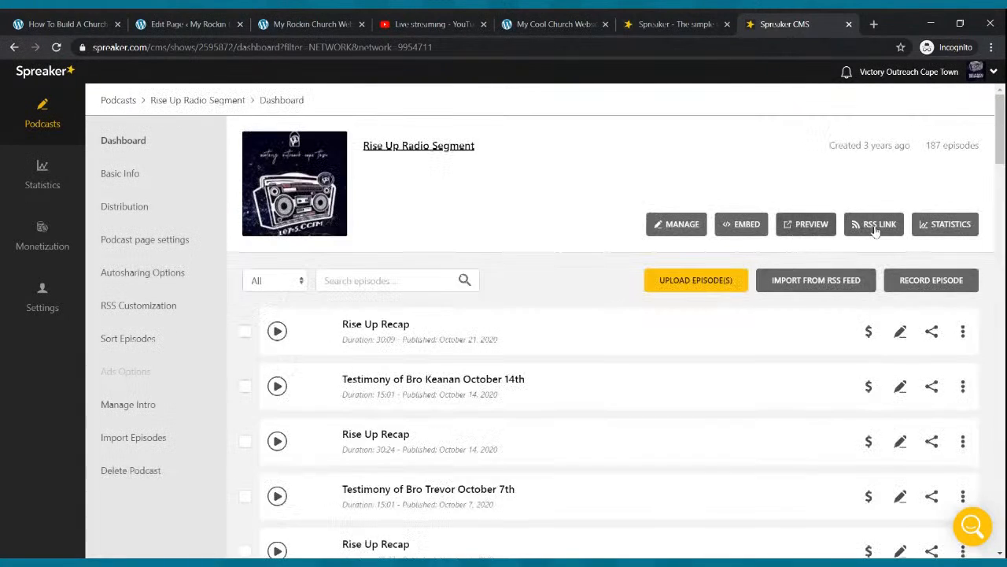
{"action": "left_click", "coordinate": [876, 229]}
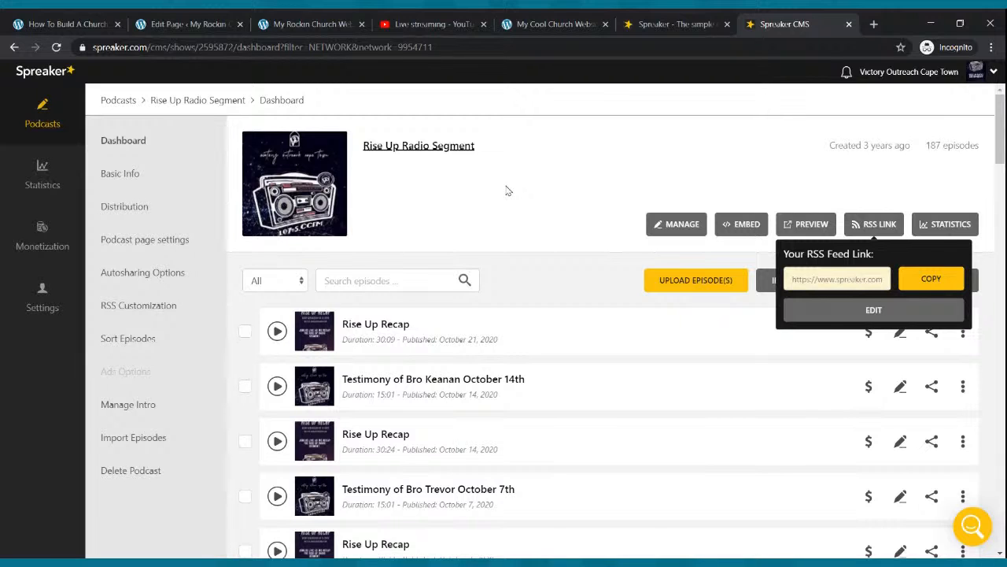
{"action": "left_click", "coordinate": [221, 17]}
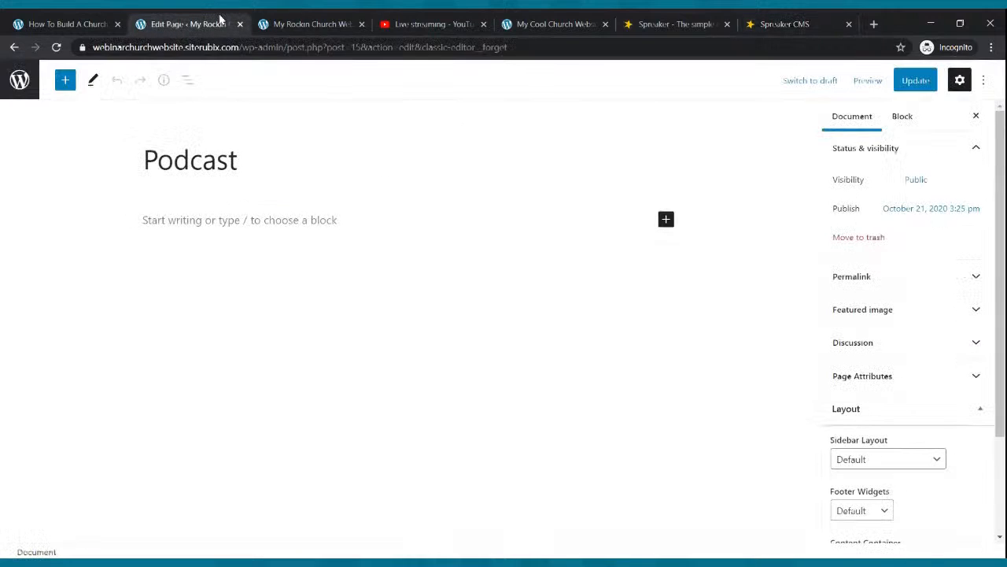
Step: Write 'Welcome to our church podcast:' and add an RSS block on the line below
{"action": "left_click", "coordinate": [260, 218]}
{"action": "type", "text": "Welcome to our church podcast:"}
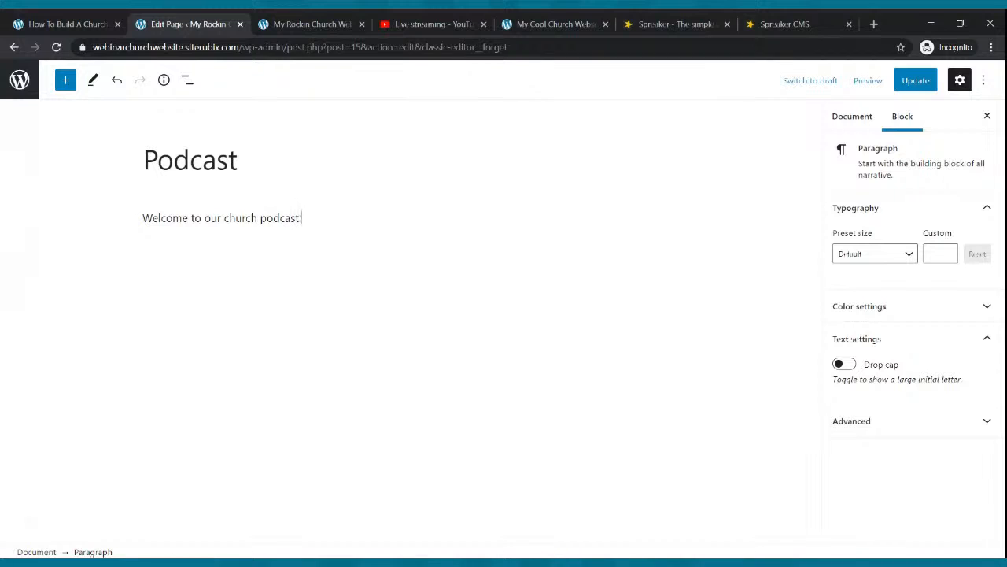
{"action": "key", "text": "Return"}
{"action": "left_click", "coordinate": [666, 251]}
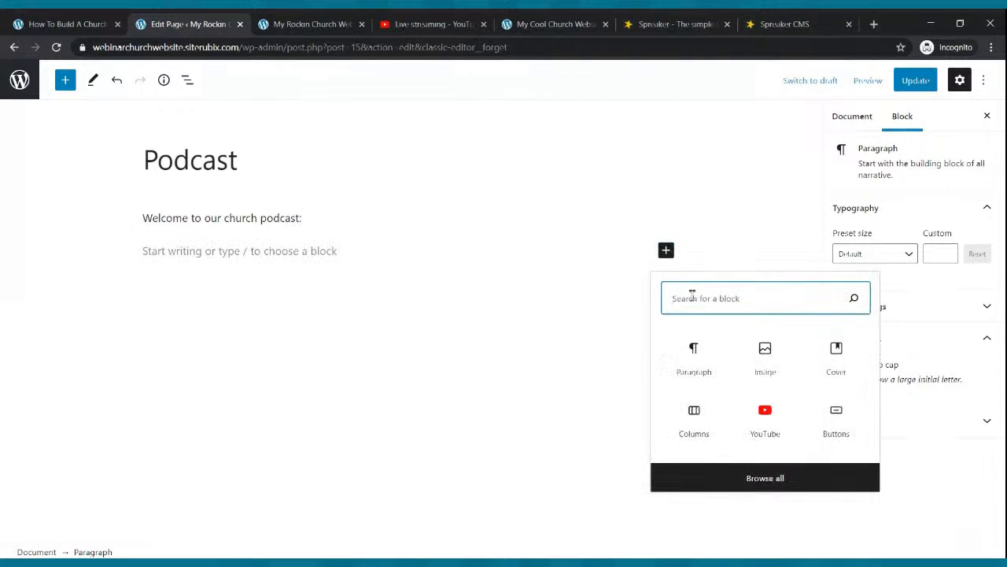
{"action": "type", "text": "rss"}
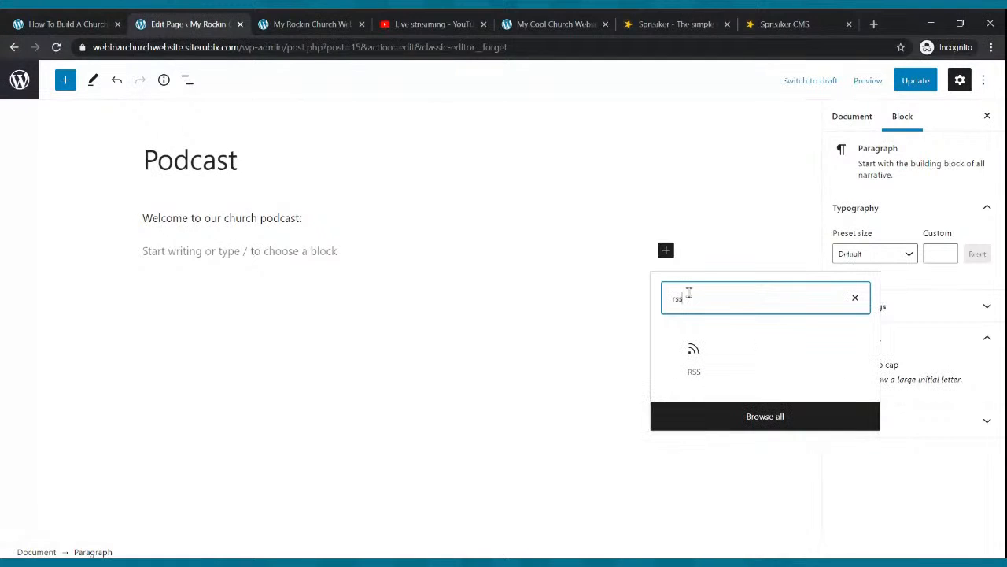
{"action": "left_click", "coordinate": [698, 355]}
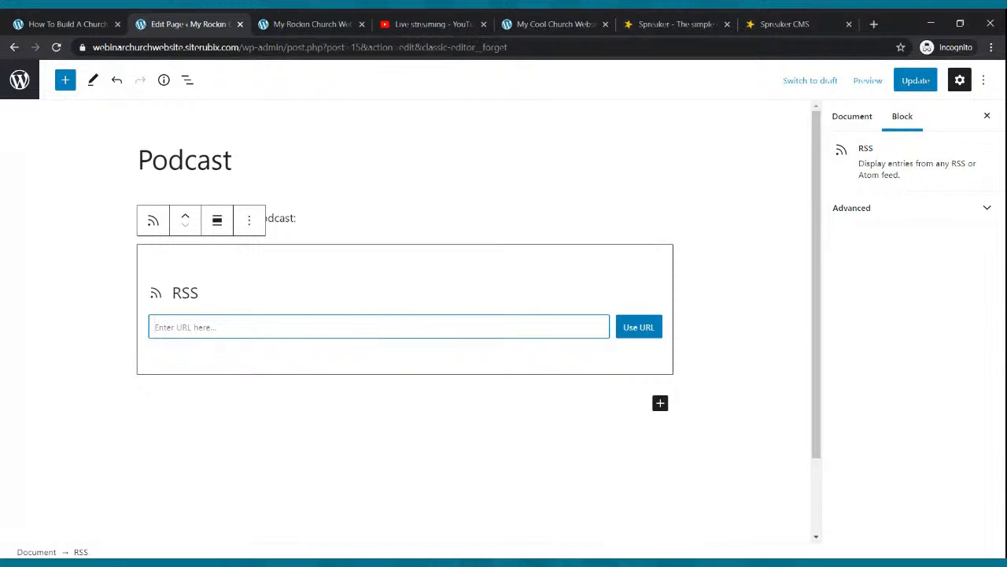
Step: Paste the copied Spreaker RSS feed URL into the RSS block and update the Podcast page
{"action": "left_click", "coordinate": [756, 24]}
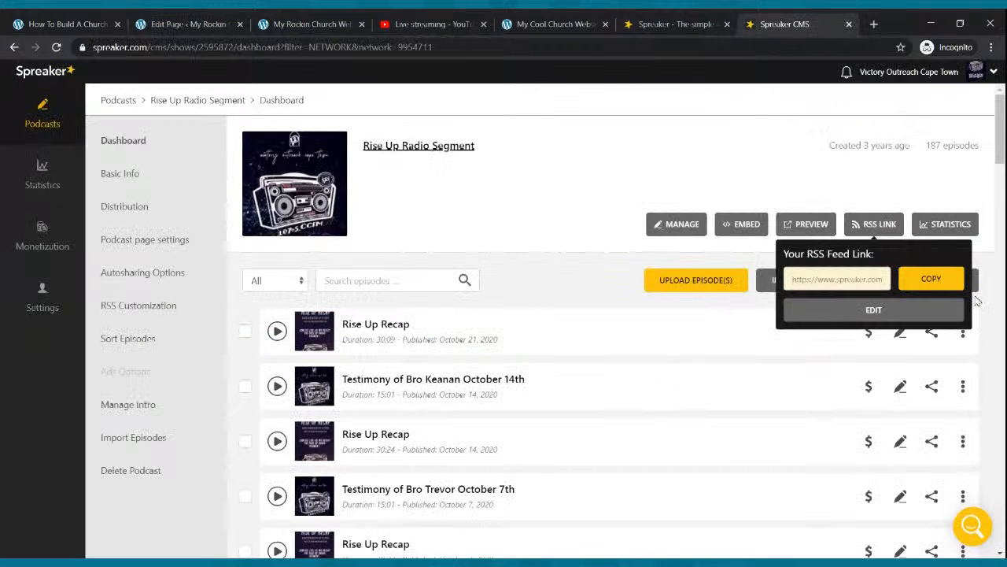
{"action": "left_click", "coordinate": [932, 280]}
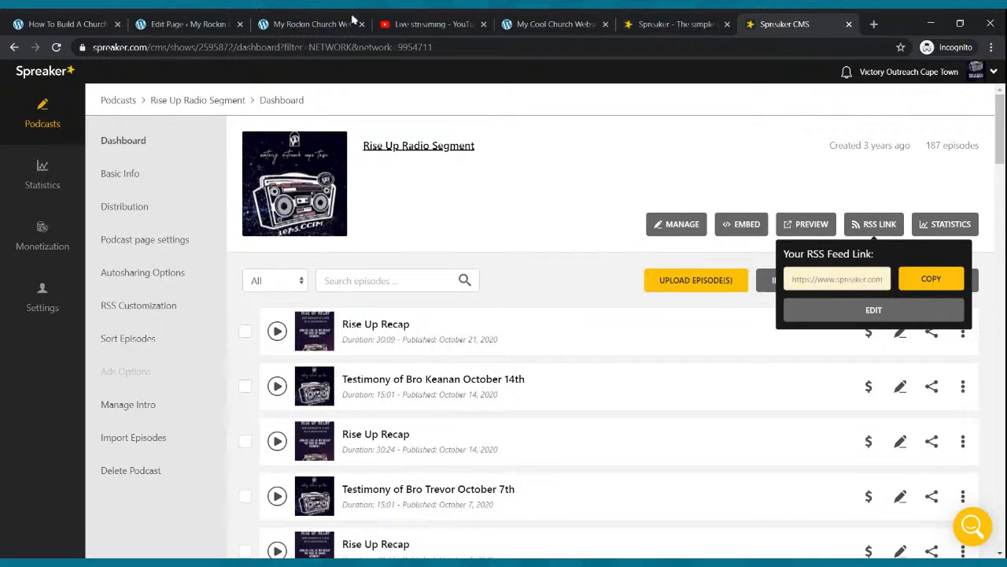
{"action": "left_click", "coordinate": [228, 23]}
{"action": "key", "text": "ctrl+v"}
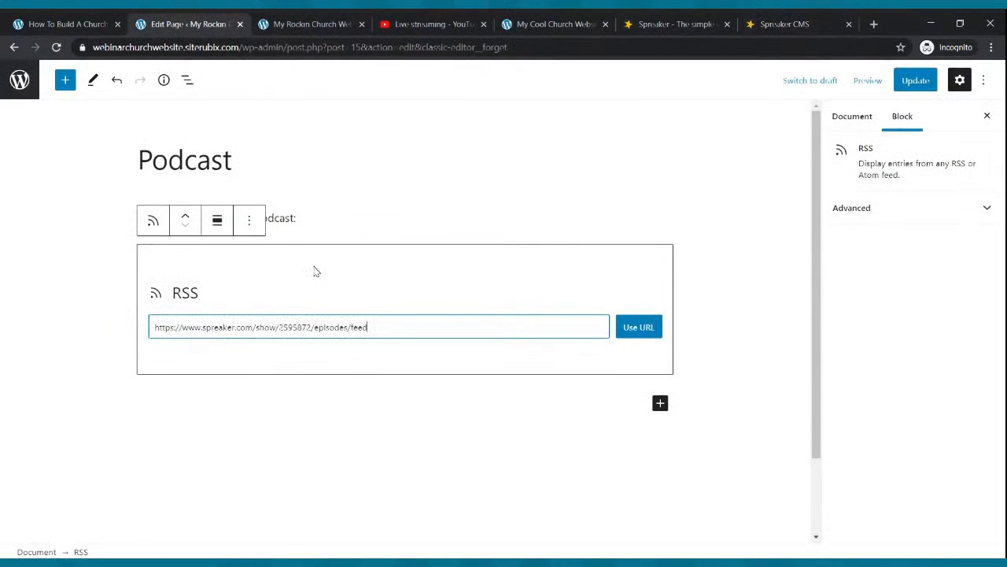
{"action": "left_click", "coordinate": [628, 334]}
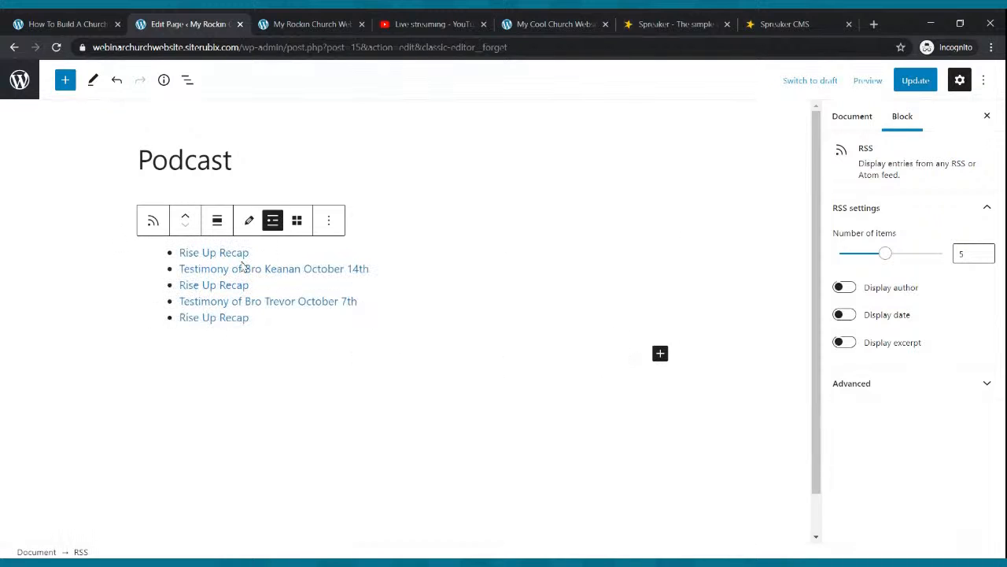
{"action": "left_click", "coordinate": [909, 83]}
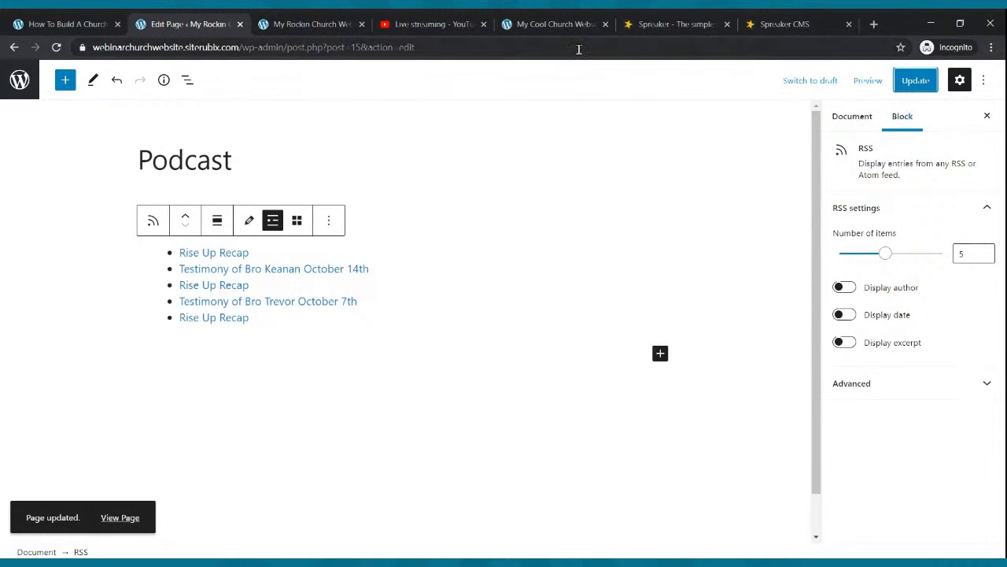
{"action": "left_click", "coordinate": [554, 31]}
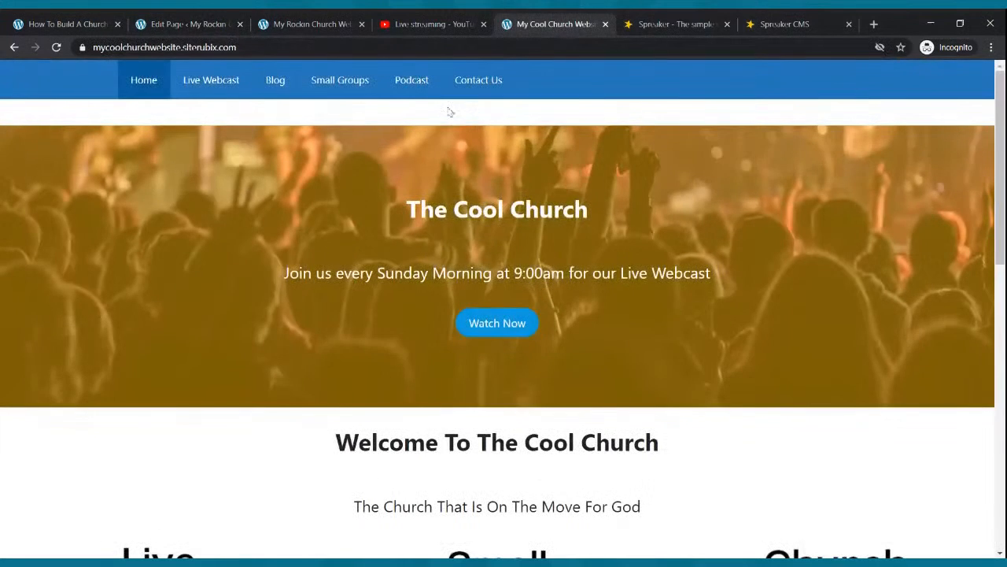
Step: Check the Podcast page on both church sites and close the two Spreaker tabs
{"action": "left_click", "coordinate": [404, 93]}
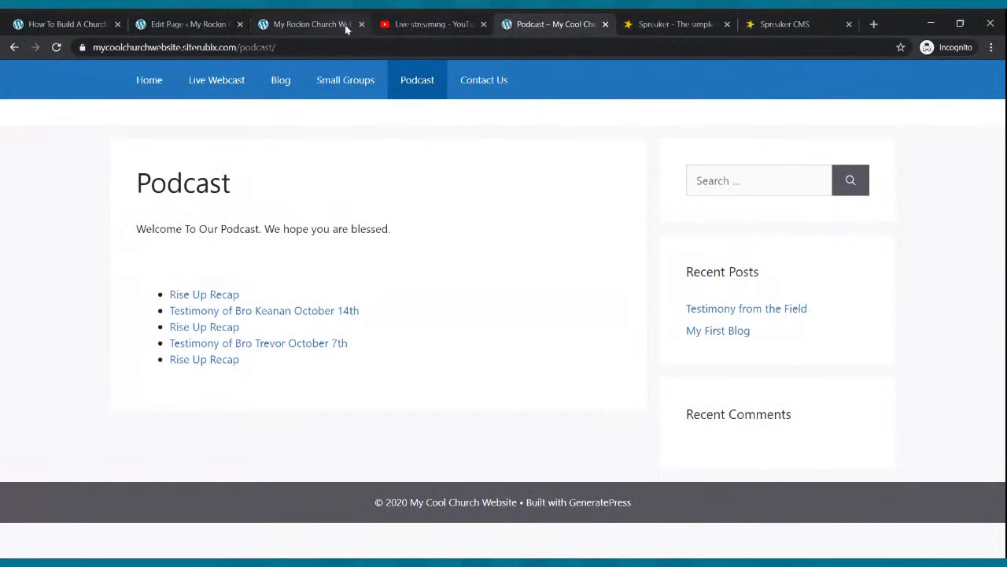
{"action": "left_click", "coordinate": [346, 24]}
{"action": "scroll", "coordinate": [407, 203], "scroll_direction": "up", "scroll_amount": 3}
{"action": "left_click", "coordinate": [408, 105]}
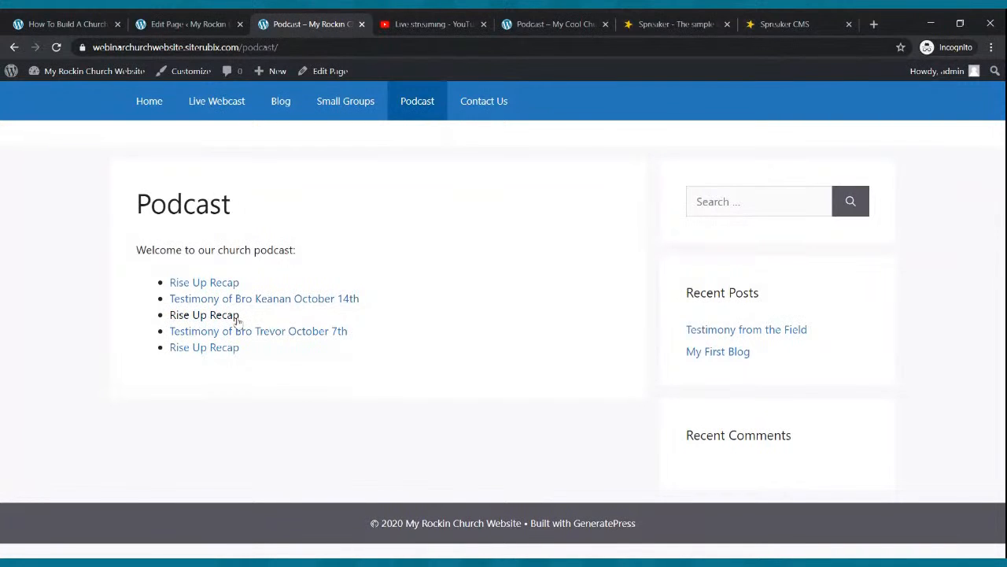
{"action": "left_click", "coordinate": [787, 27]}
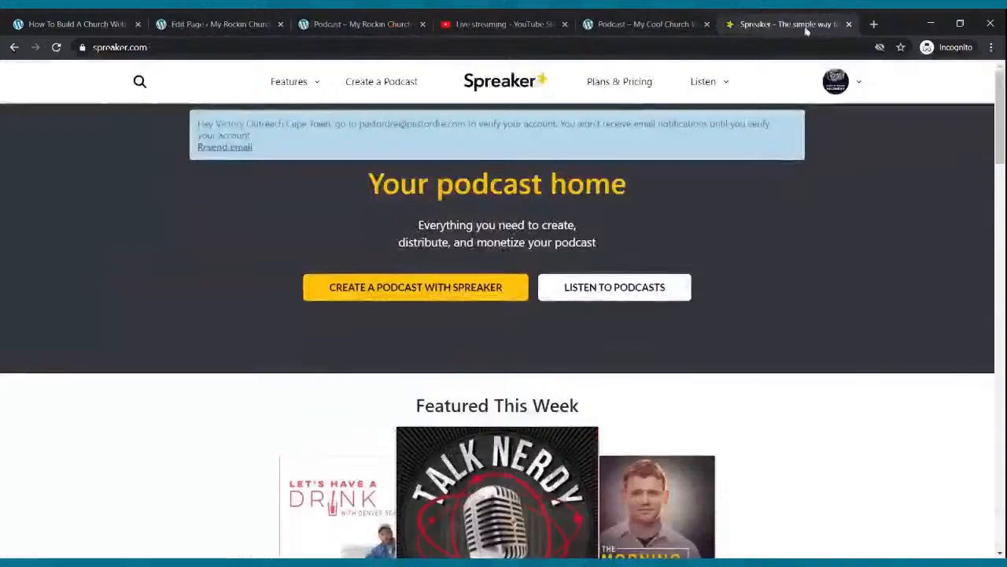
{"action": "left_click", "coordinate": [848, 24]}
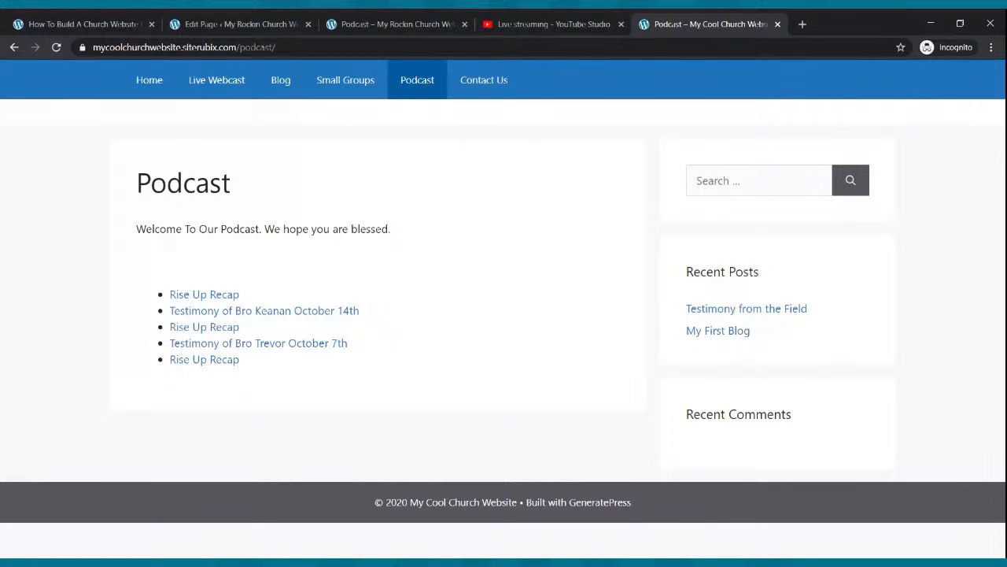
Step: Add an empty paragraph after the podcast welcome line in the editor
{"action": "left_click", "coordinate": [240, 24]}
{"action": "left_click", "coordinate": [307, 167]}
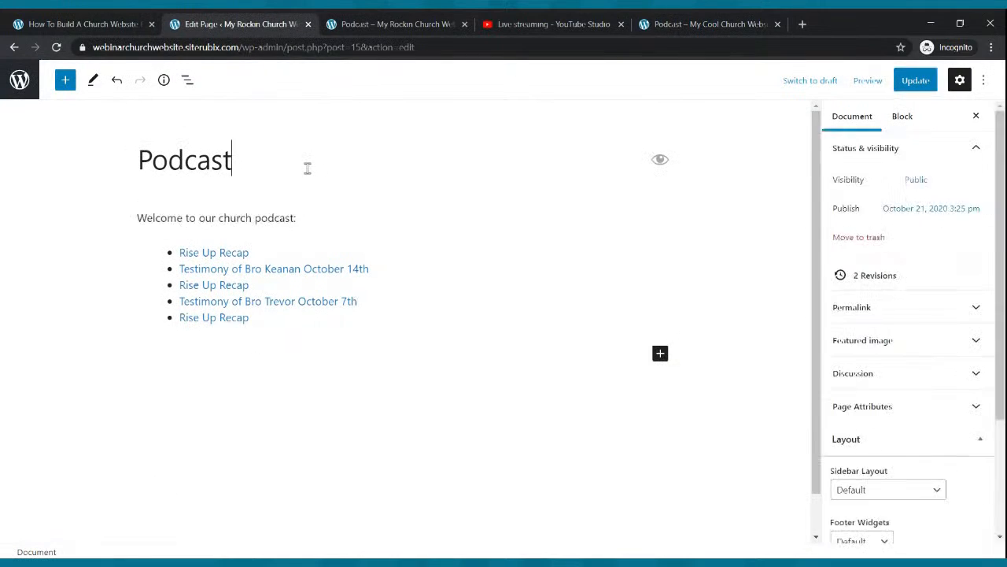
{"action": "left_click", "coordinate": [358, 228]}
{"action": "key", "text": "Return"}
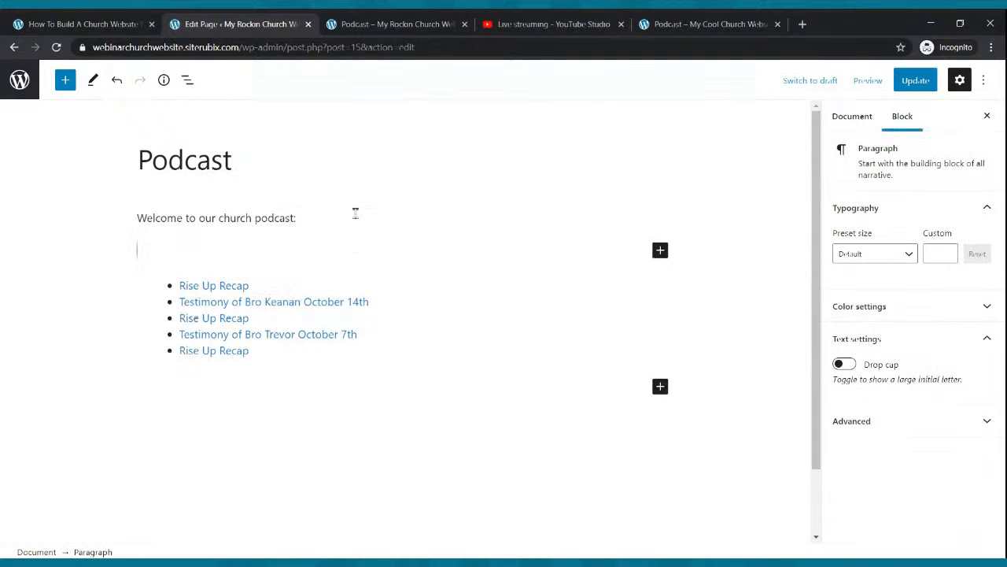
Step: Upload the CHURCH PODCAST logo as an image block above the episodes and update the page
{"action": "left_click", "coordinate": [299, 224]}
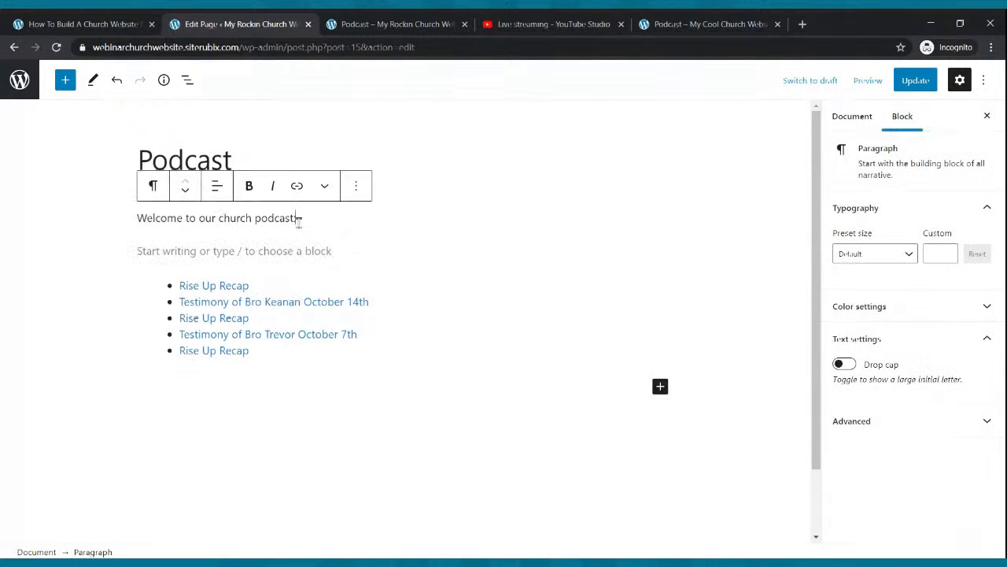
{"action": "left_click", "coordinate": [294, 246]}
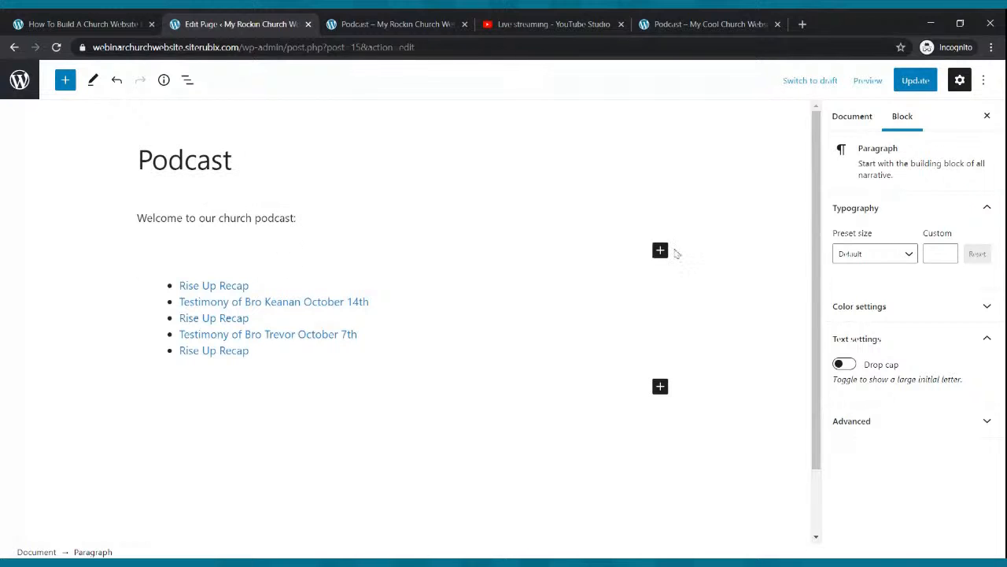
{"action": "left_click", "coordinate": [661, 250]}
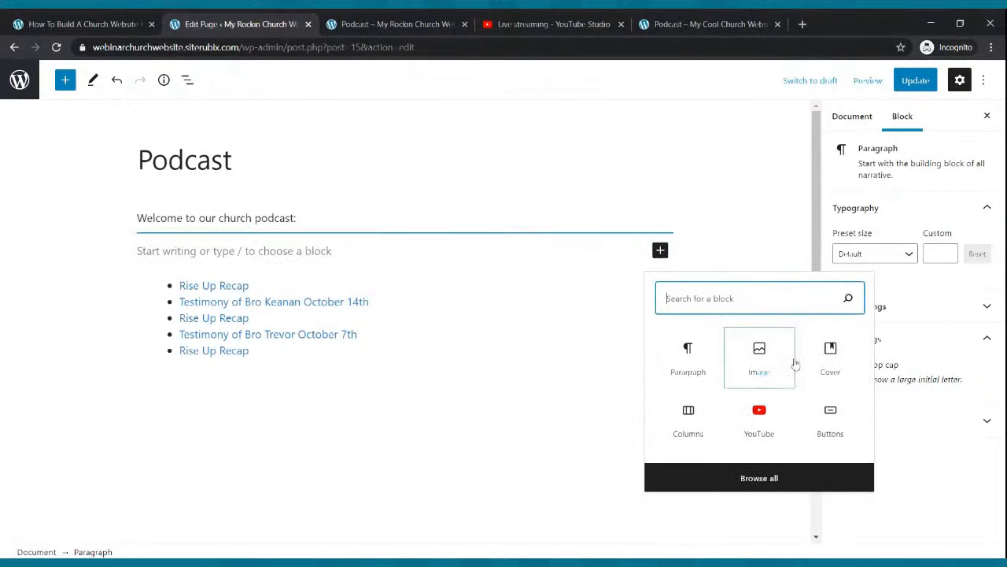
{"action": "left_click", "coordinate": [752, 370]}
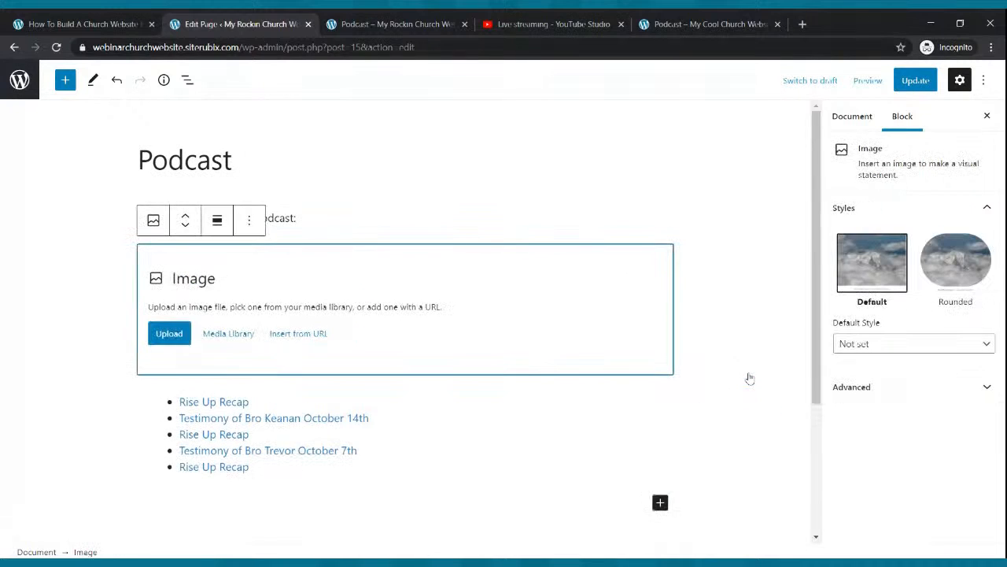
{"action": "left_click", "coordinate": [186, 331]}
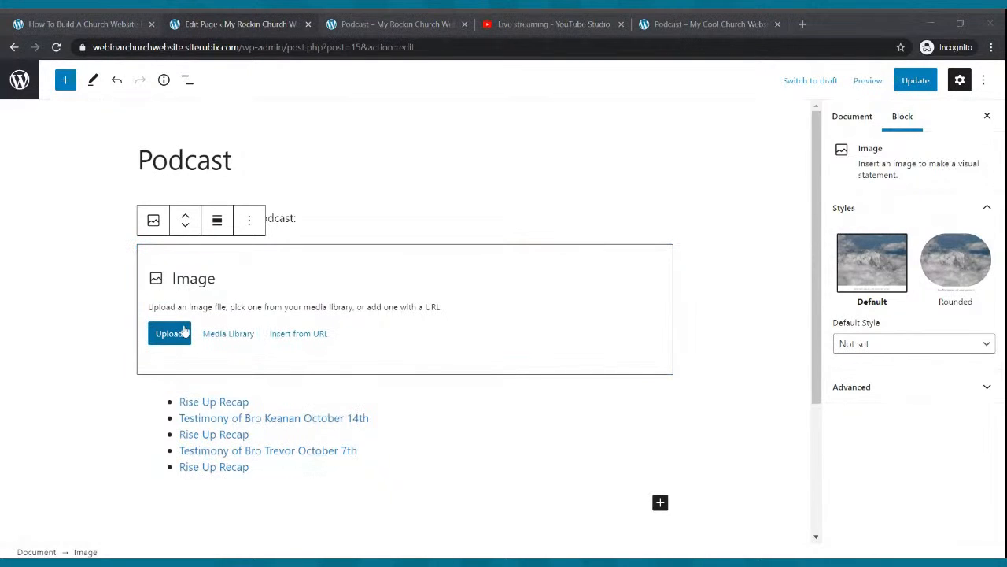
{"action": "double_click", "coordinate": [281, 168]}
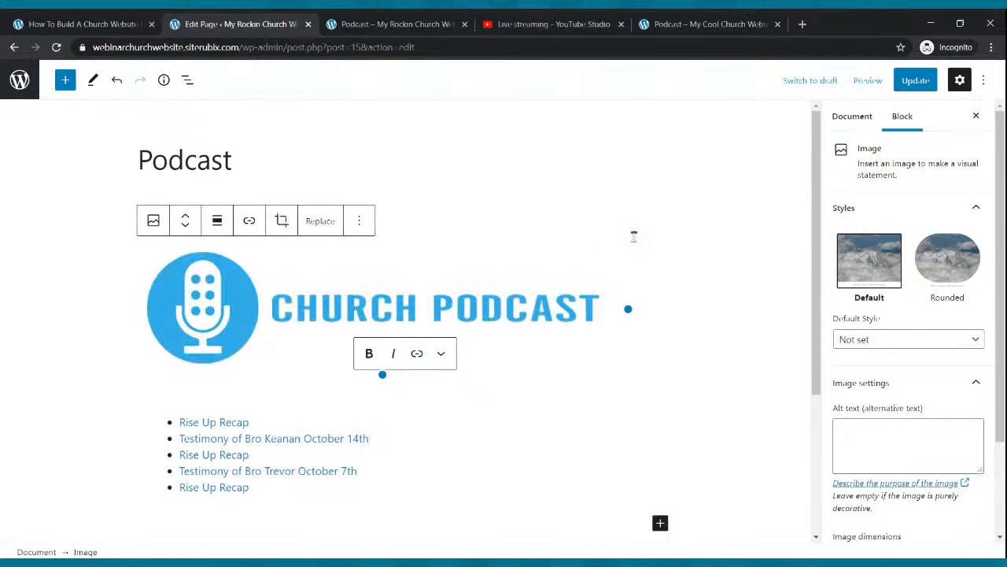
{"action": "left_click", "coordinate": [917, 80]}
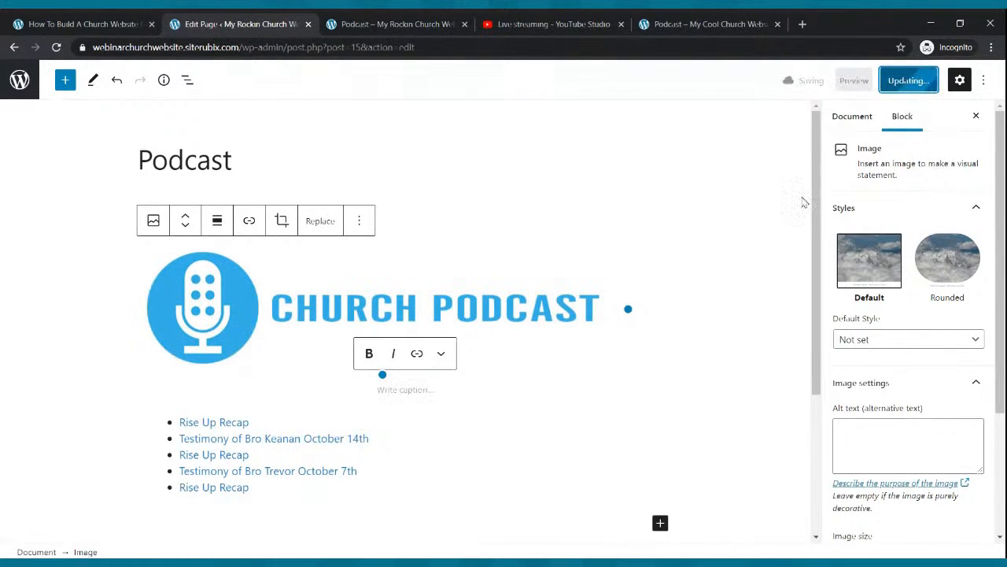
{"action": "left_click", "coordinate": [398, 22]}
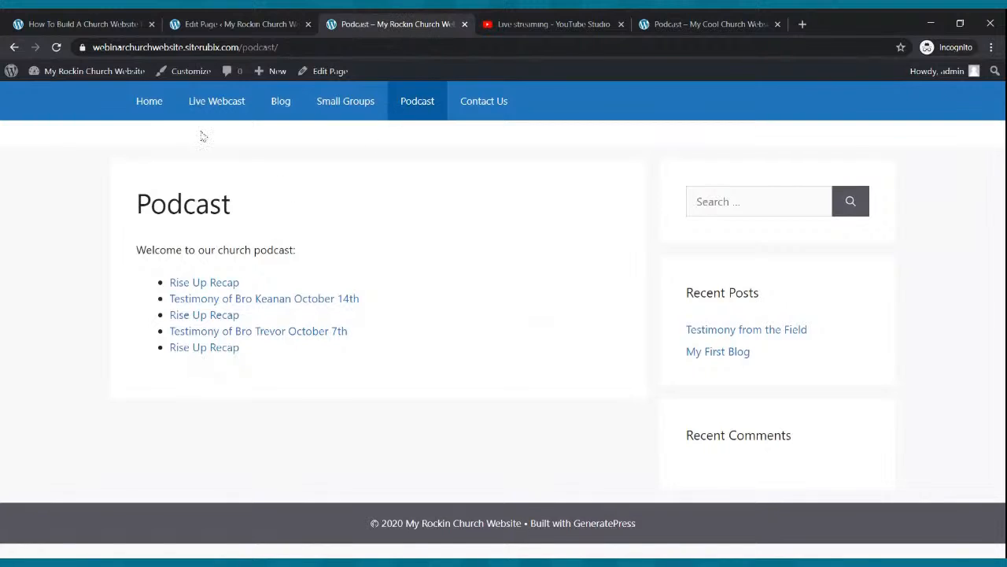
Step: Reload the live site and browse its Live Webcast, Small Groups and Podcast pages
{"action": "left_click", "coordinate": [56, 47]}
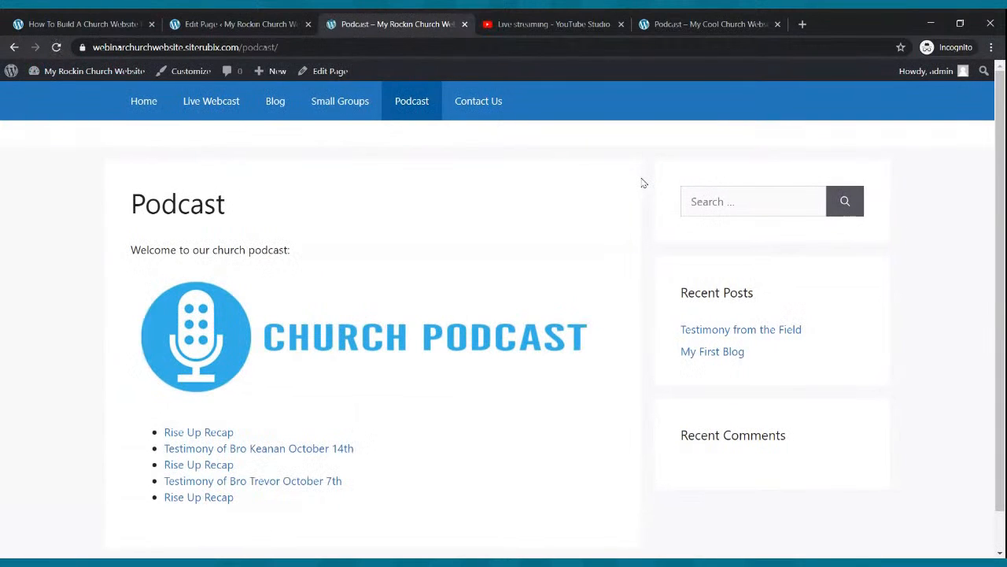
{"action": "scroll", "coordinate": [636, 218], "scroll_direction": "down", "scroll_amount": 1}
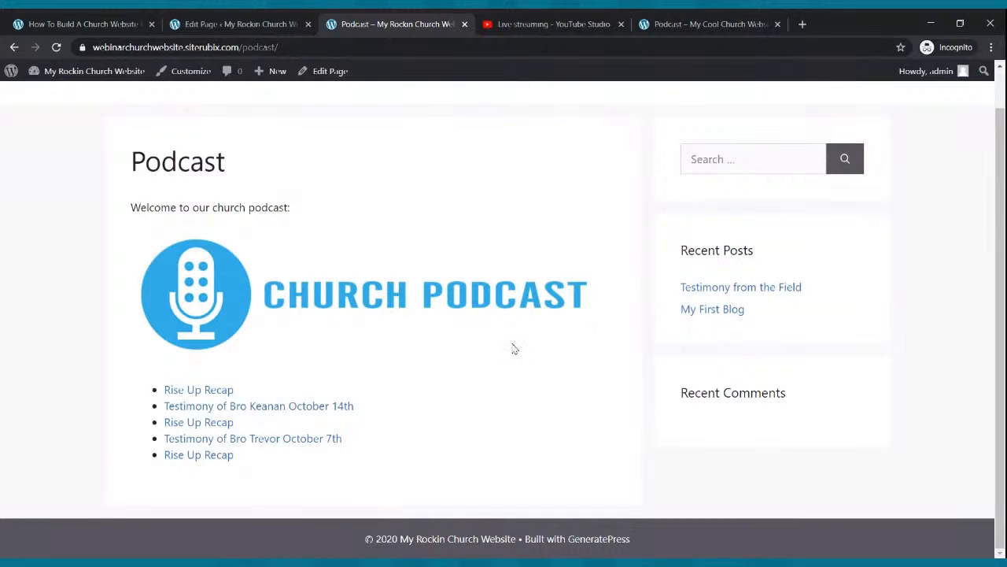
{"action": "scroll", "coordinate": [486, 340], "scroll_direction": "up", "scroll_amount": 1}
{"action": "scroll", "coordinate": [486, 340], "scroll_direction": "down", "scroll_amount": 1}
{"action": "scroll", "coordinate": [485, 339], "scroll_direction": "up", "scroll_amount": 1}
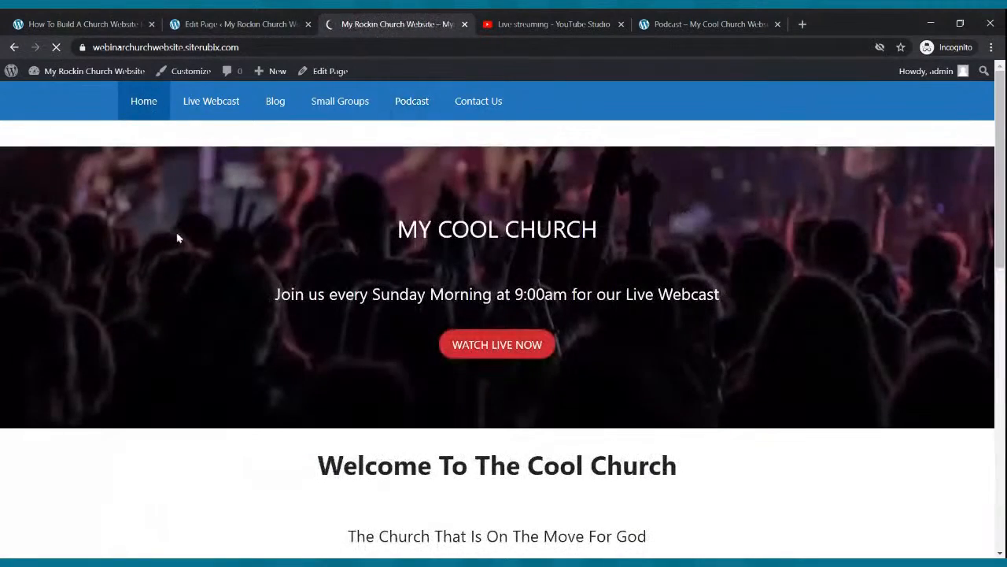
{"action": "scroll", "coordinate": [176, 230], "scroll_direction": "down", "scroll_amount": 4}
{"action": "scroll", "coordinate": [176, 229], "scroll_direction": "down", "scroll_amount": 4}
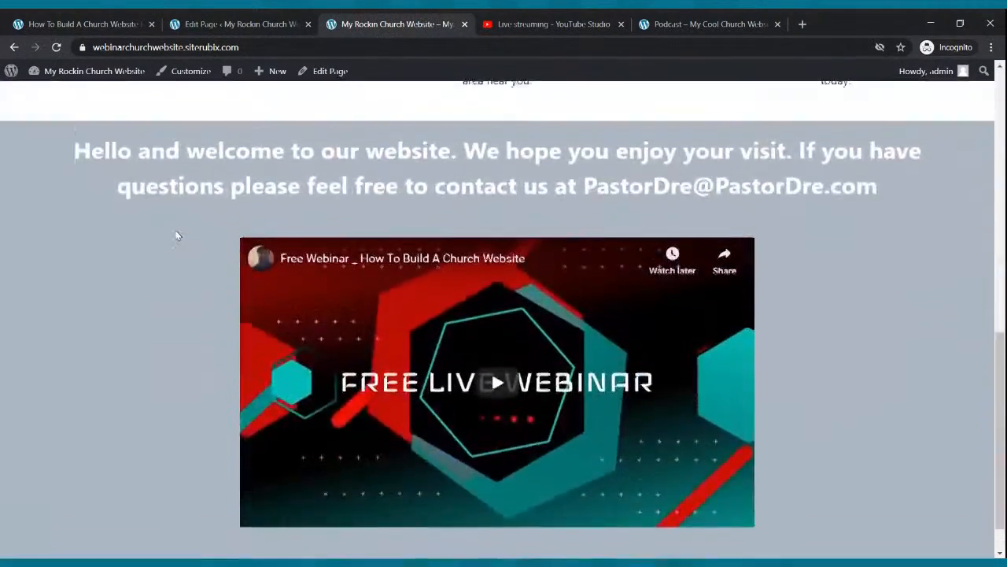
{"action": "scroll", "coordinate": [175, 232], "scroll_direction": "up", "scroll_amount": 8}
{"action": "left_click", "coordinate": [203, 105]}
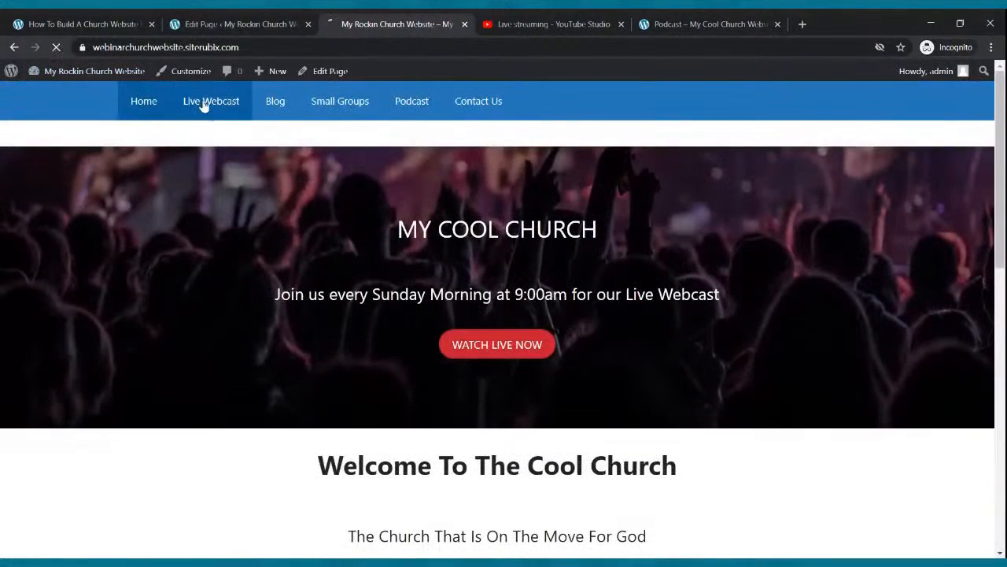
{"action": "scroll", "coordinate": [356, 217], "scroll_direction": "down", "scroll_amount": 5}
{"action": "scroll", "coordinate": [357, 217], "scroll_direction": "up", "scroll_amount": 5}
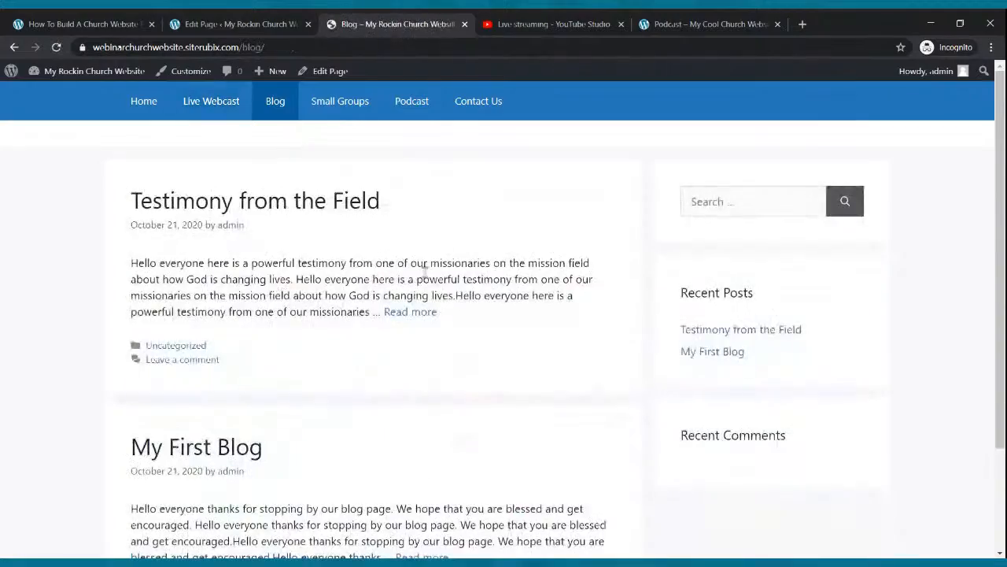
{"action": "scroll", "coordinate": [423, 270], "scroll_direction": "down", "scroll_amount": 3}
{"action": "scroll", "coordinate": [422, 270], "scroll_direction": "up", "scroll_amount": 3}
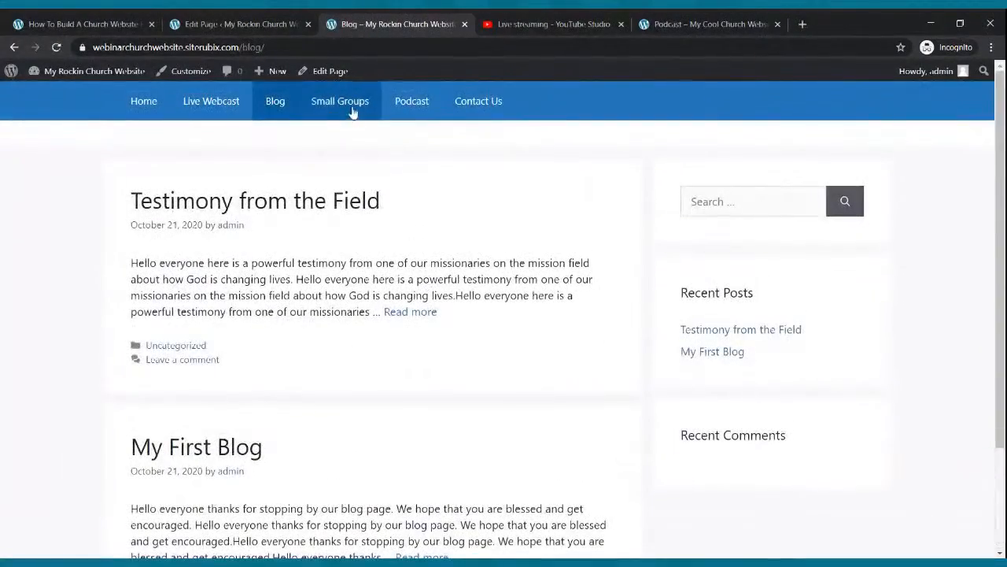
{"action": "left_click", "coordinate": [351, 106]}
{"action": "scroll", "coordinate": [424, 158], "scroll_direction": "down", "scroll_amount": 2}
{"action": "scroll", "coordinate": [424, 153], "scroll_direction": "up", "scroll_amount": 3}
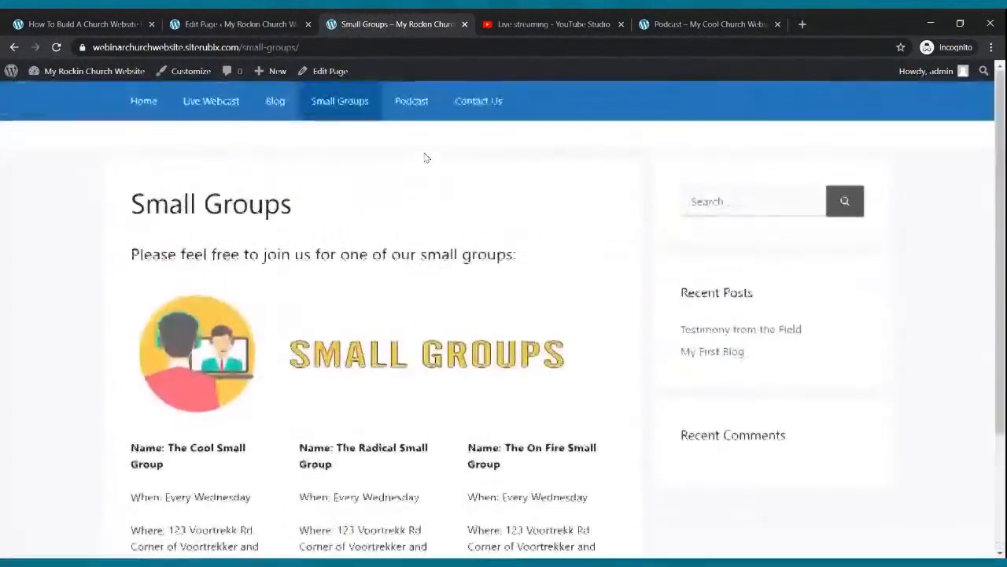
{"action": "left_click", "coordinate": [412, 102]}
{"action": "scroll", "coordinate": [460, 248], "scroll_direction": "down", "scroll_amount": 2}
{"action": "scroll", "coordinate": [460, 248], "scroll_direction": "up", "scroll_amount": 2}
Step: Compare the Contact Us pages of the Rockin and Cool church sites
{"action": "left_click", "coordinate": [478, 110]}
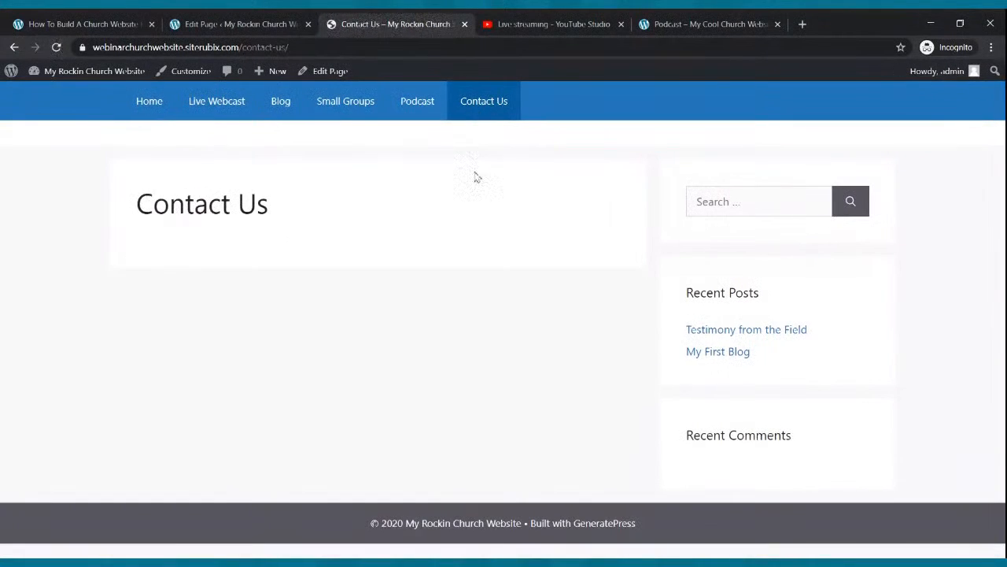
{"action": "left_click", "coordinate": [663, 22]}
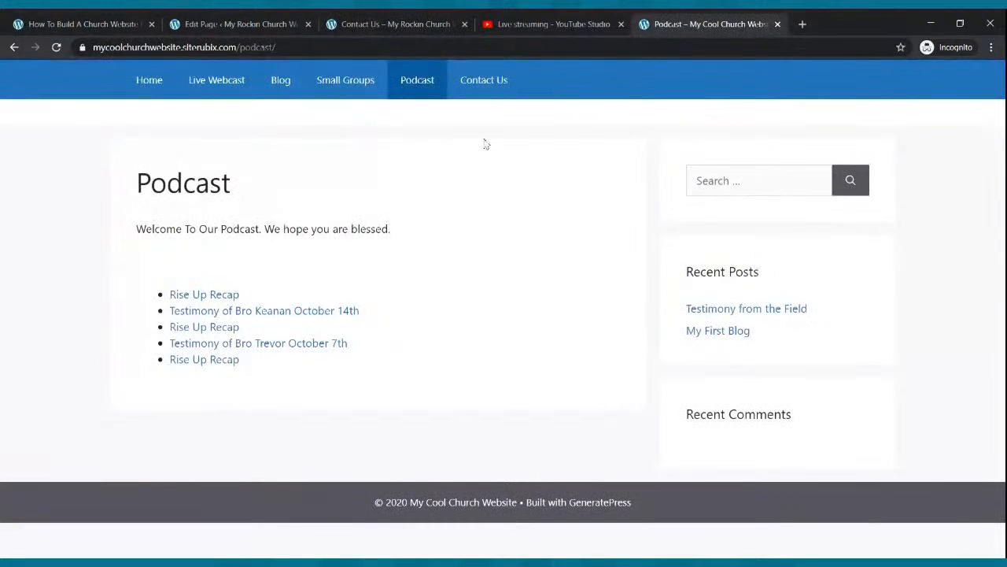
{"action": "left_click", "coordinate": [477, 88]}
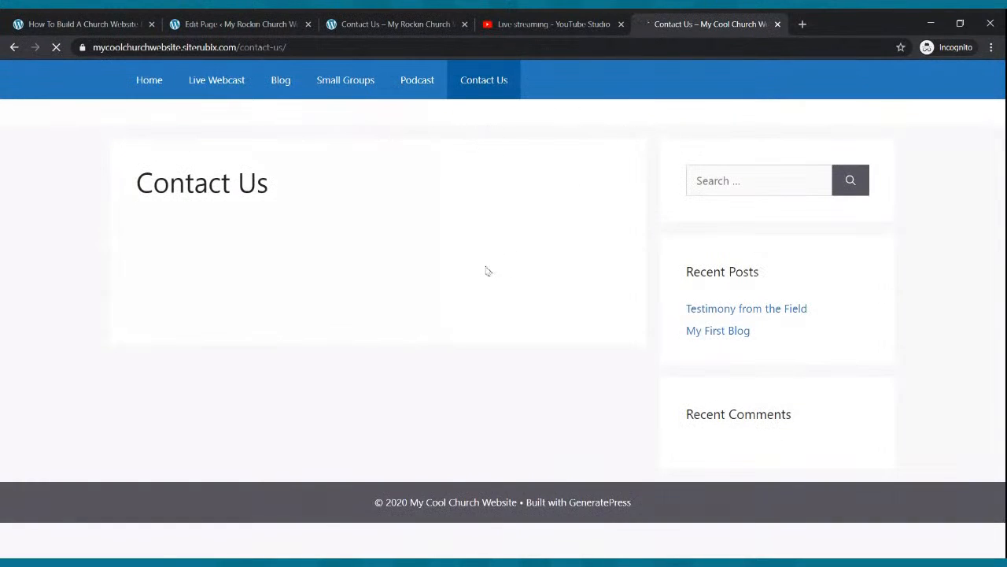
{"action": "scroll", "coordinate": [470, 299], "scroll_direction": "down", "scroll_amount": 2}
{"action": "scroll", "coordinate": [470, 299], "scroll_direction": "up", "scroll_amount": 2}
{"action": "left_click", "coordinate": [398, 22]}
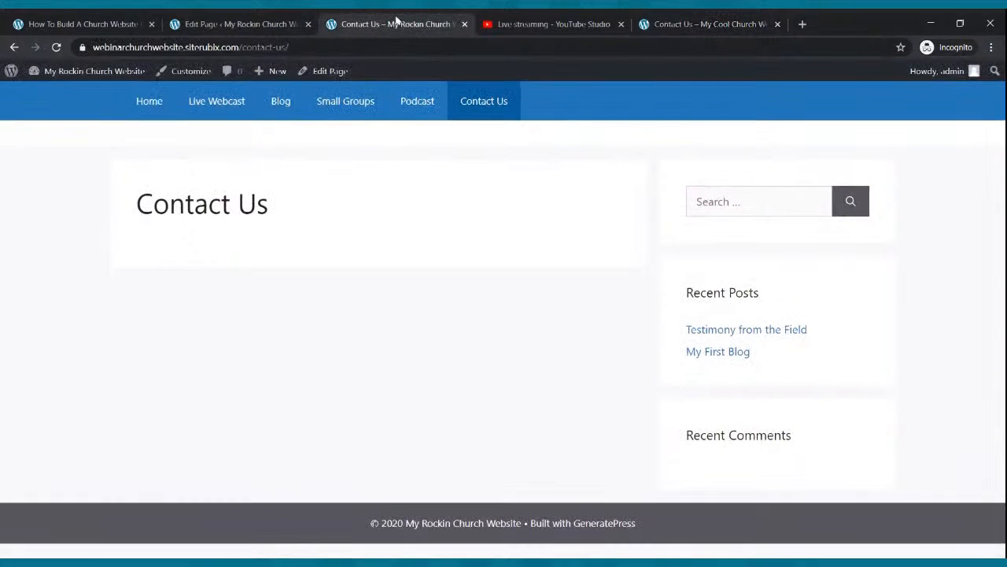
{"action": "left_click", "coordinate": [667, 23]}
{"action": "left_click", "coordinate": [446, 21]}
{"action": "left_click", "coordinate": [196, 24]}
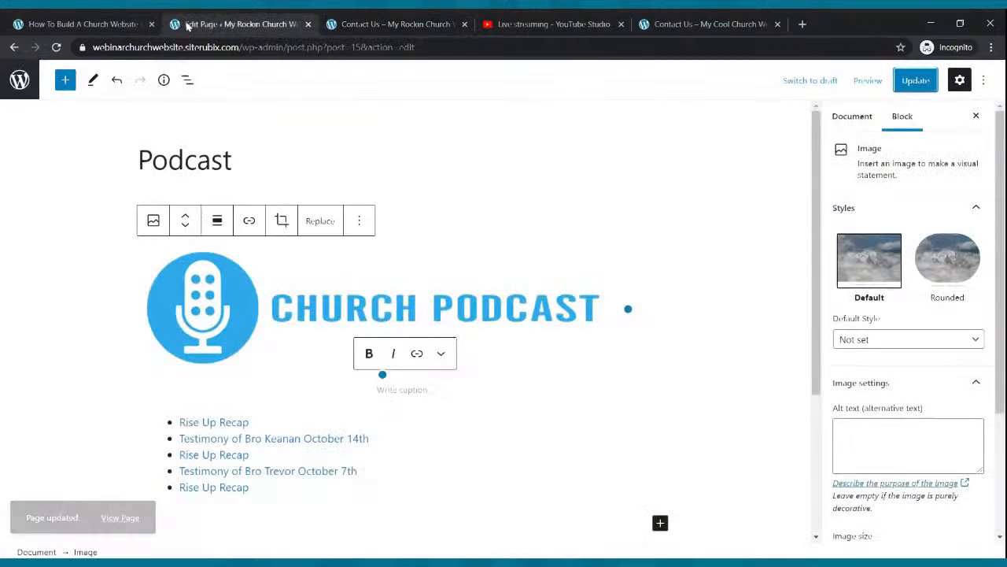
Step: Open the empty Contact Us page in the block editor, preview the live site, and open a new tab
{"action": "left_click", "coordinate": [13, 85]}
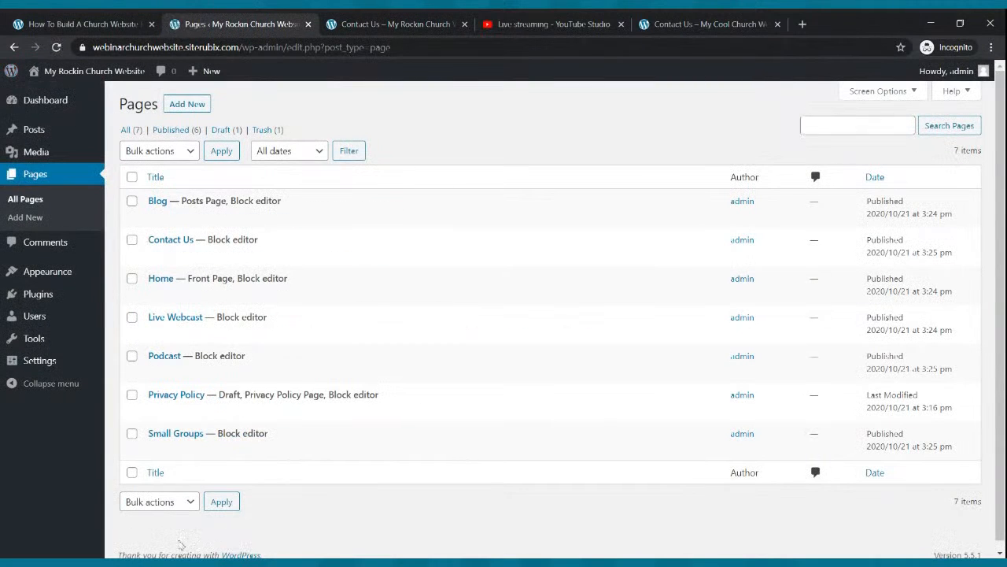
{"action": "left_click", "coordinate": [179, 255]}
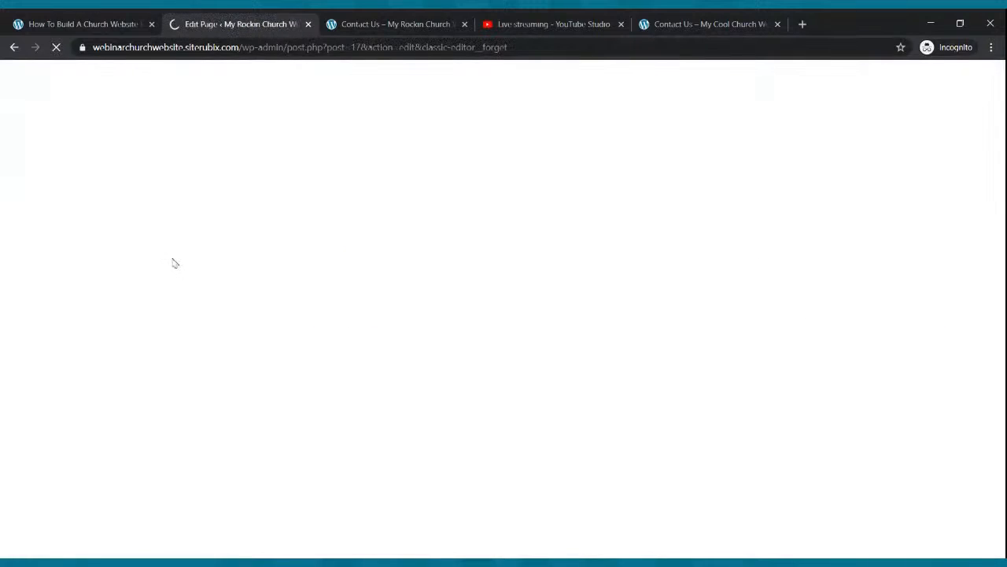
{"action": "left_click", "coordinate": [408, 29]}
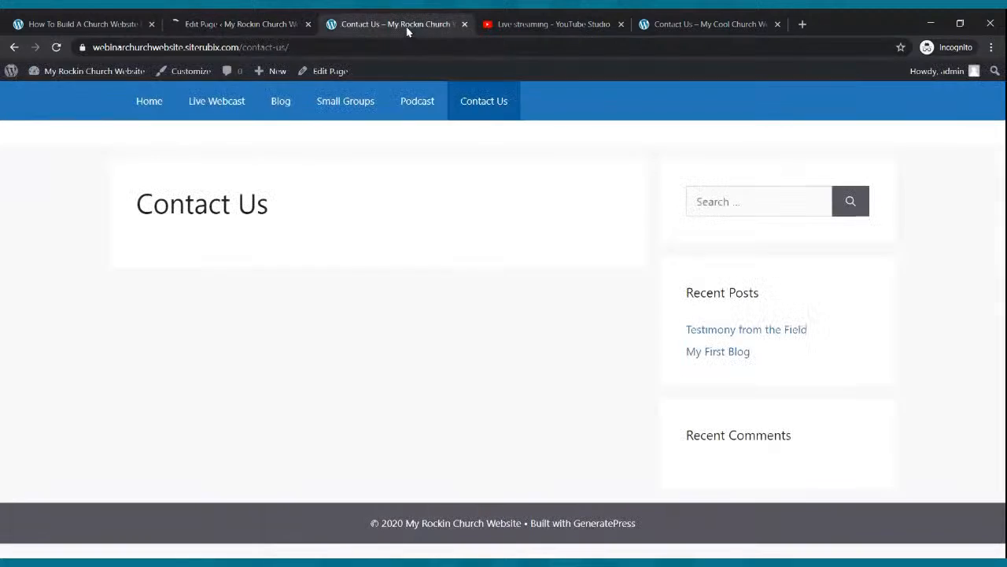
{"action": "left_click", "coordinate": [156, 102]}
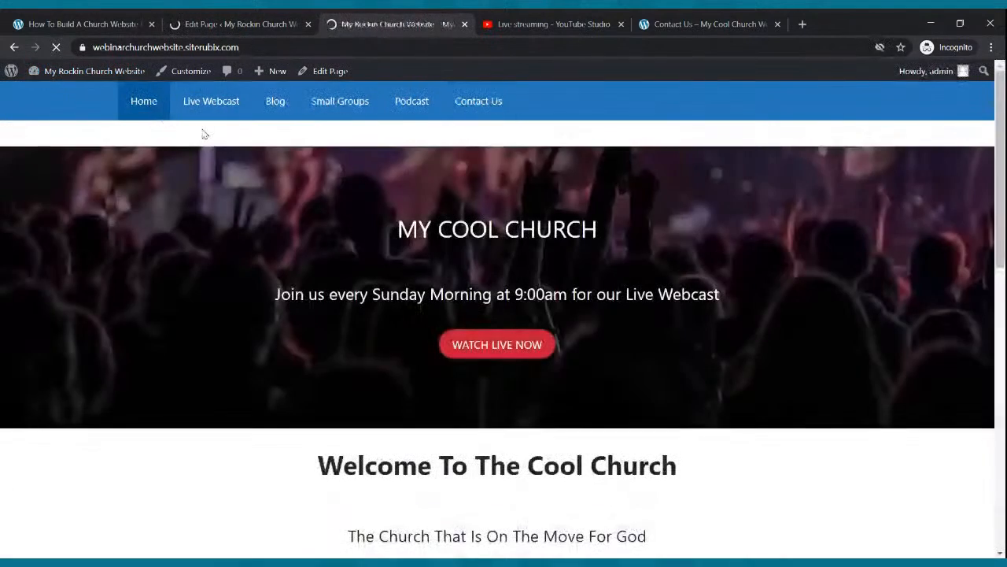
{"action": "scroll", "coordinate": [227, 165], "scroll_direction": "down", "scroll_amount": 4}
{"action": "scroll", "coordinate": [232, 162], "scroll_direction": "up", "scroll_amount": 5}
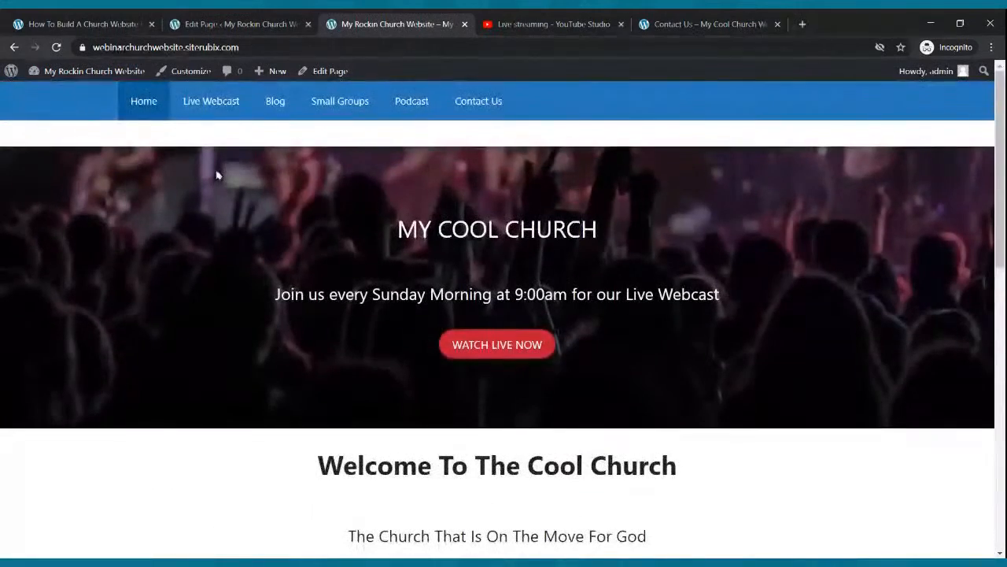
{"action": "left_click", "coordinate": [207, 22]}
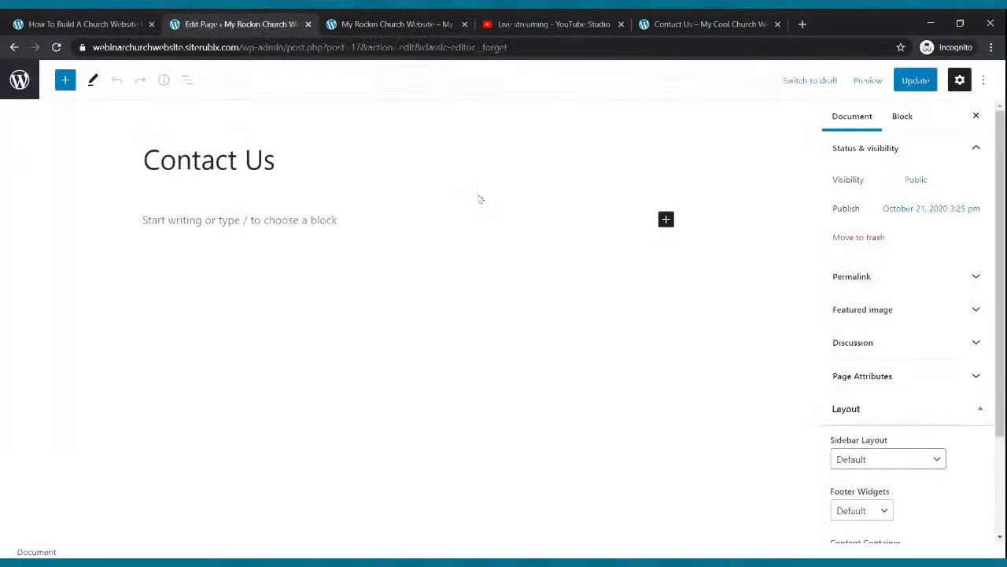
{"action": "left_click", "coordinate": [802, 24]}
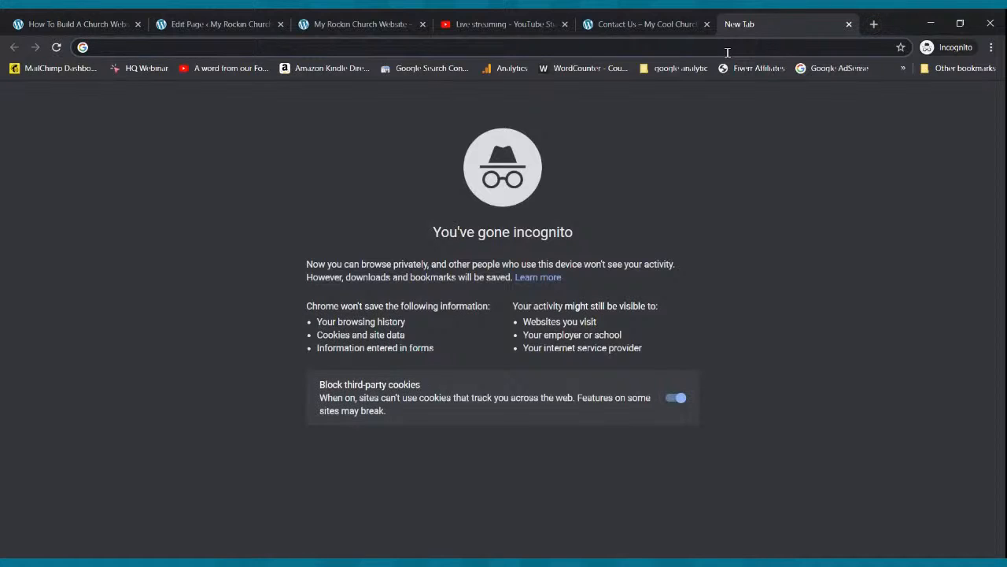
Step: Load jotform.com, glance at its pricing page, and detach the JotForm tab
{"action": "type", "text": "jotfor"}
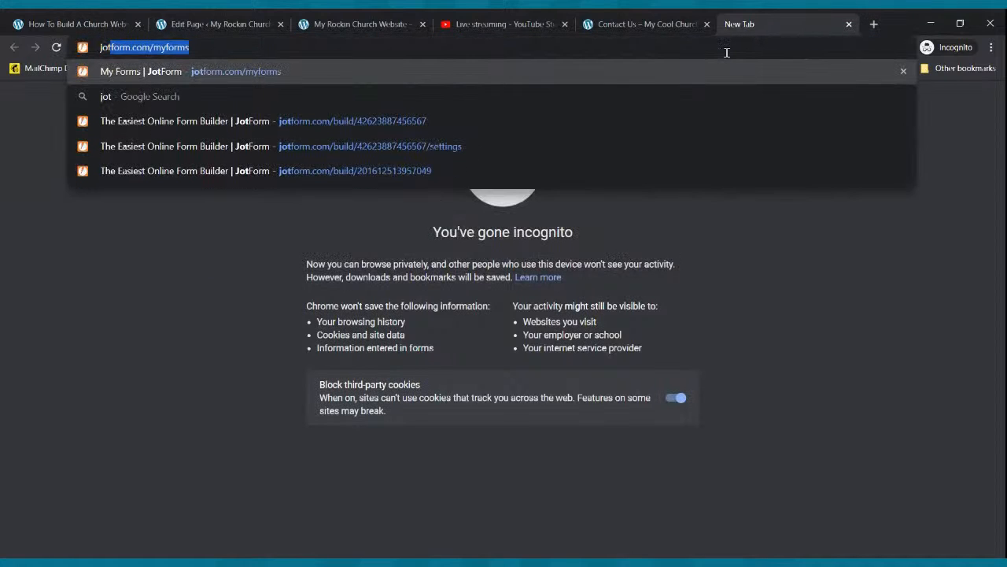
{"action": "type", "text": "m.com"}
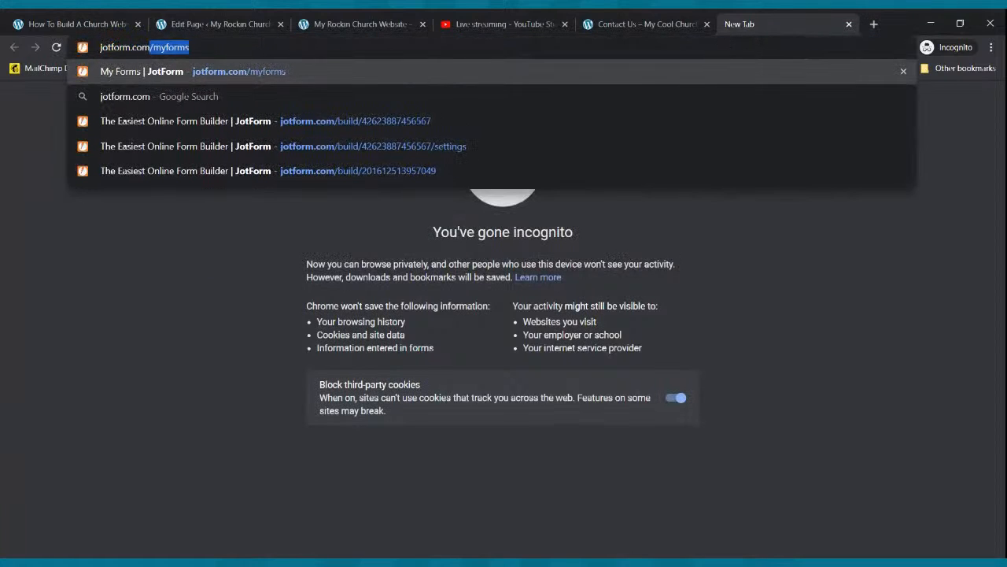
{"action": "key", "text": "Return"}
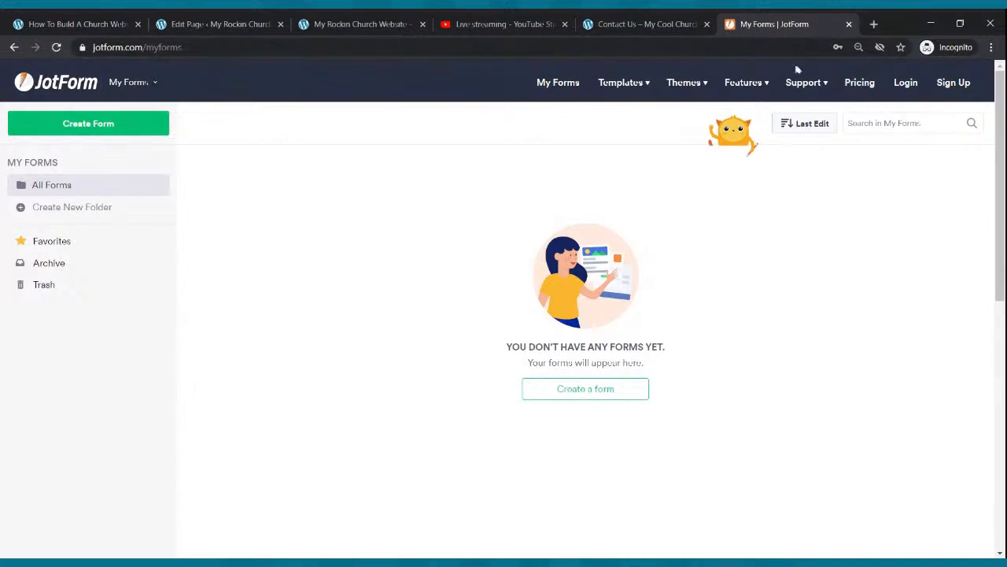
{"action": "left_click", "coordinate": [872, 90]}
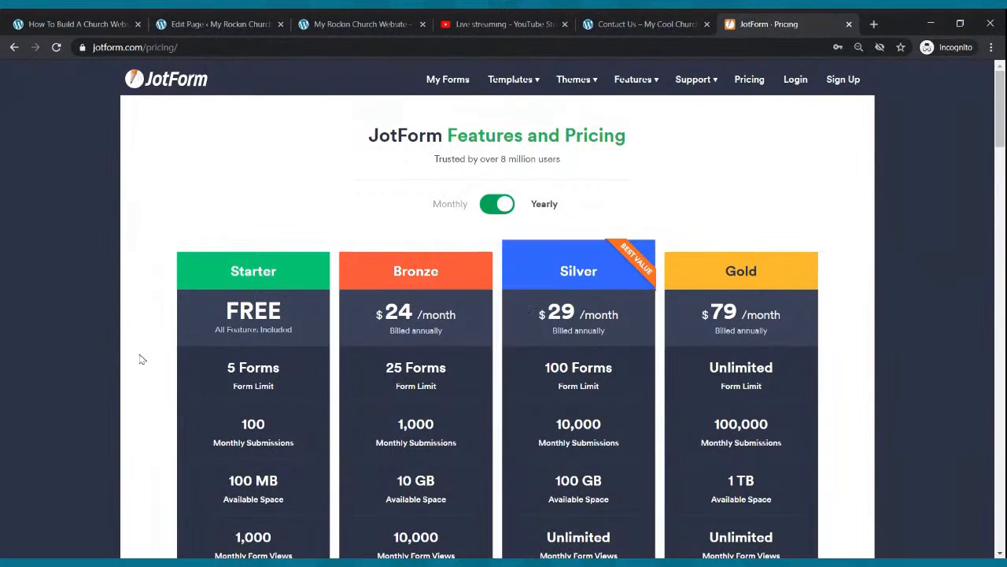
{"action": "scroll", "coordinate": [191, 346], "scroll_direction": "down", "scroll_amount": 2}
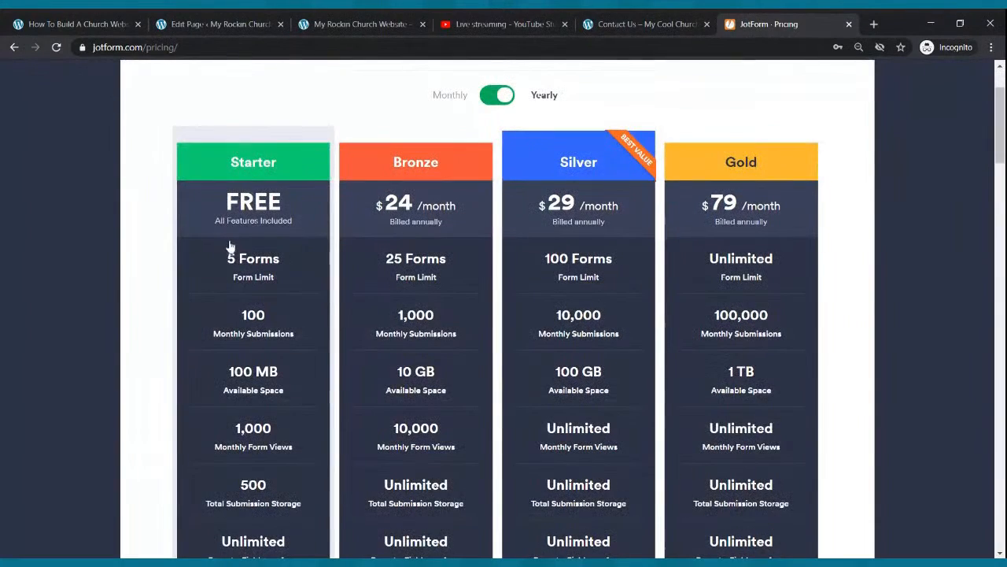
{"action": "scroll", "coordinate": [230, 247], "scroll_direction": "up", "scroll_amount": 2}
{"action": "left_click_drag", "start_coordinate": [746, 33], "coordinate": [839, 53]}
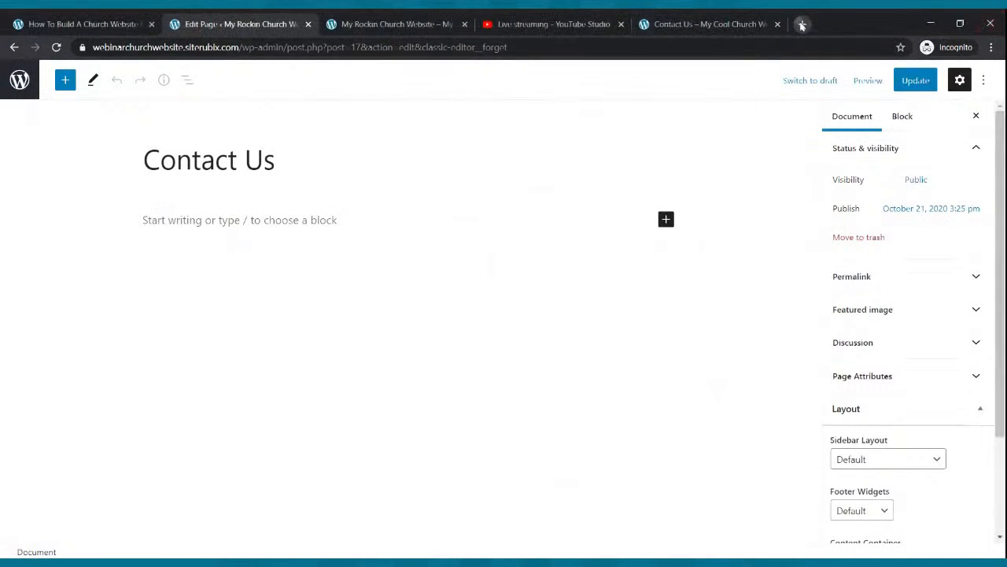
Step: Sign in to JotForm with saved credentials and open the Contact Us form for editing
{"action": "left_click", "coordinate": [802, 24]}
{"action": "type", "text": "jotfo"}
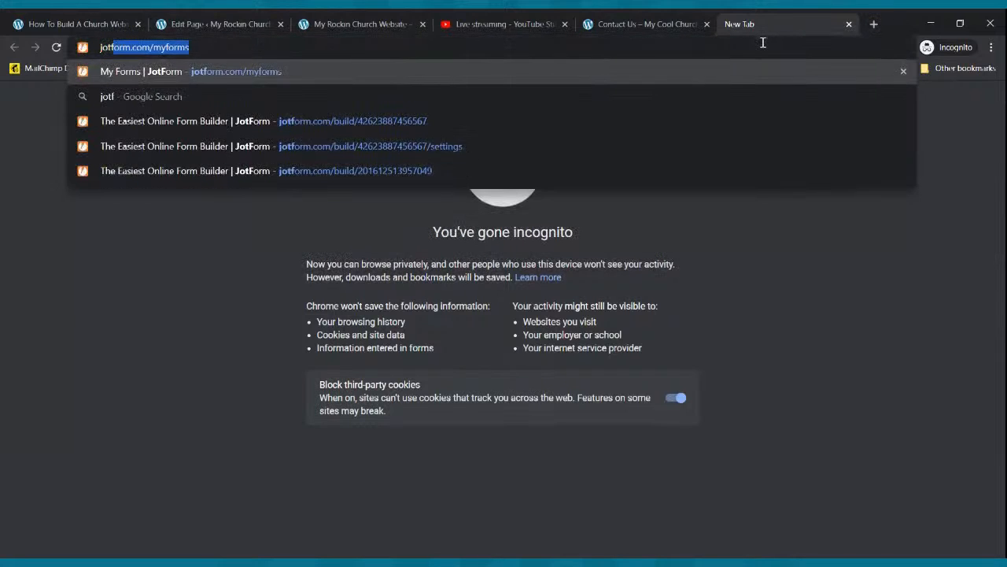
{"action": "key", "text": "BackSpace"}
{"action": "type", "text": "orm"}
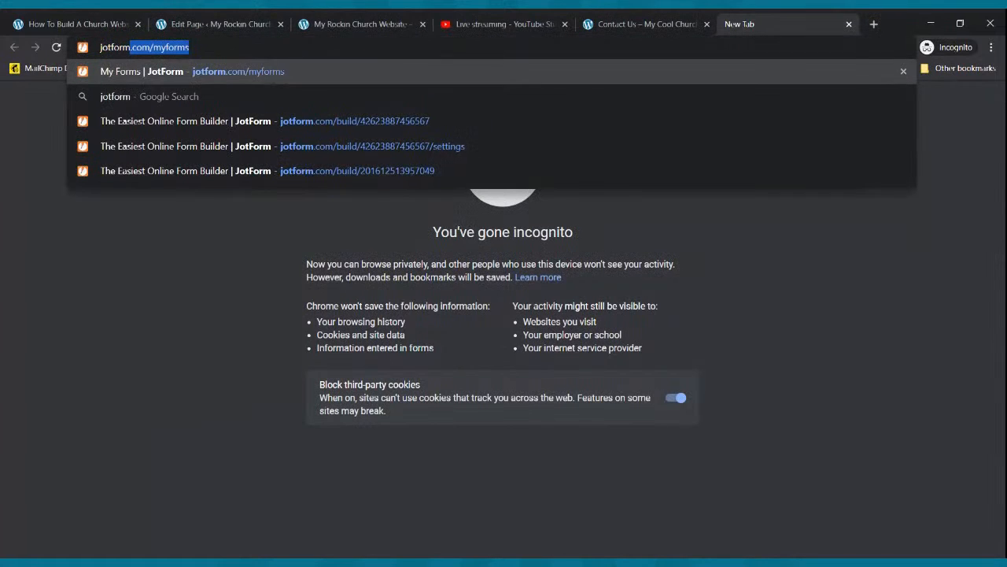
{"action": "key", "text": "Return"}
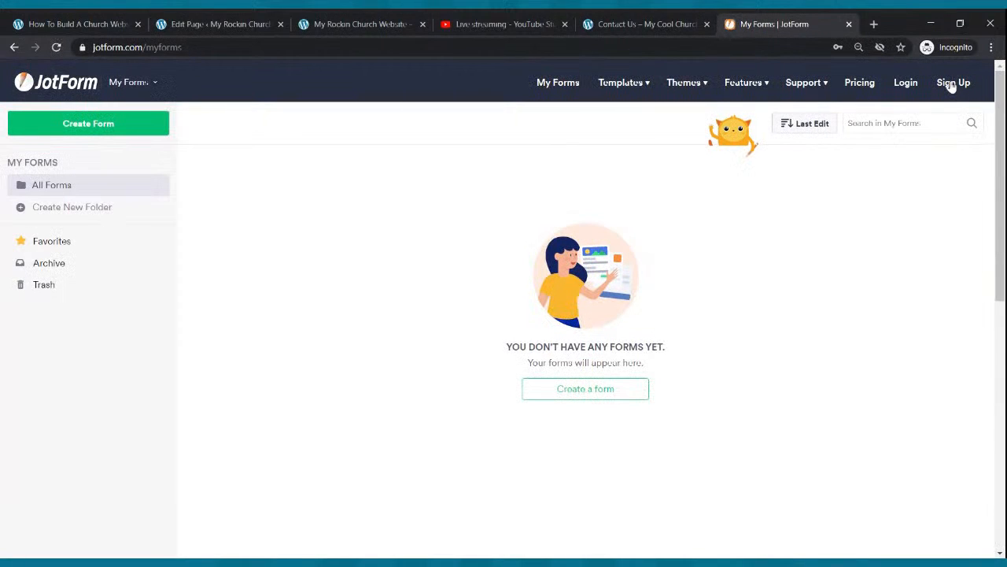
{"action": "left_click", "coordinate": [906, 83]}
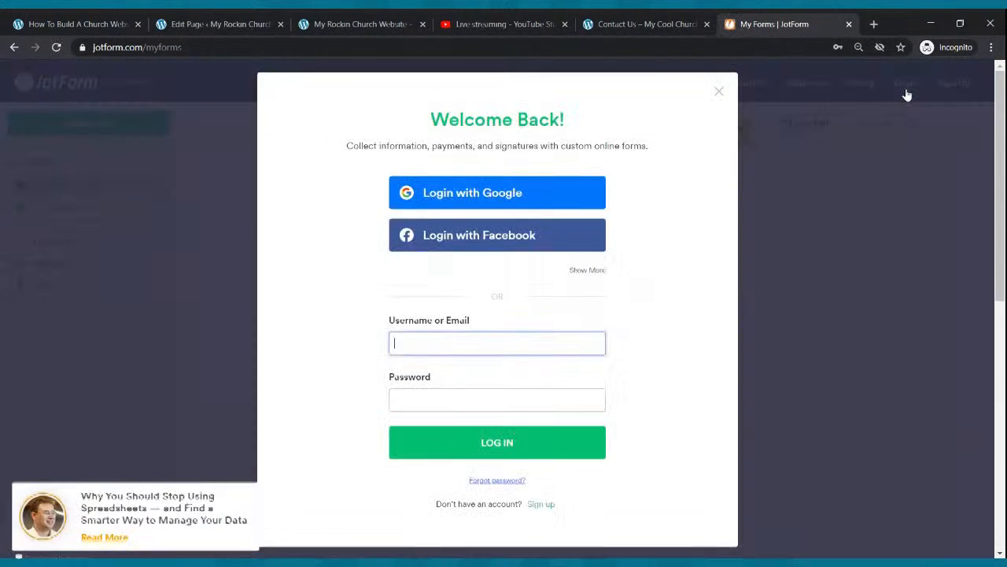
{"action": "left_click", "coordinate": [553, 355]}
{"action": "left_click", "coordinate": [532, 446]}
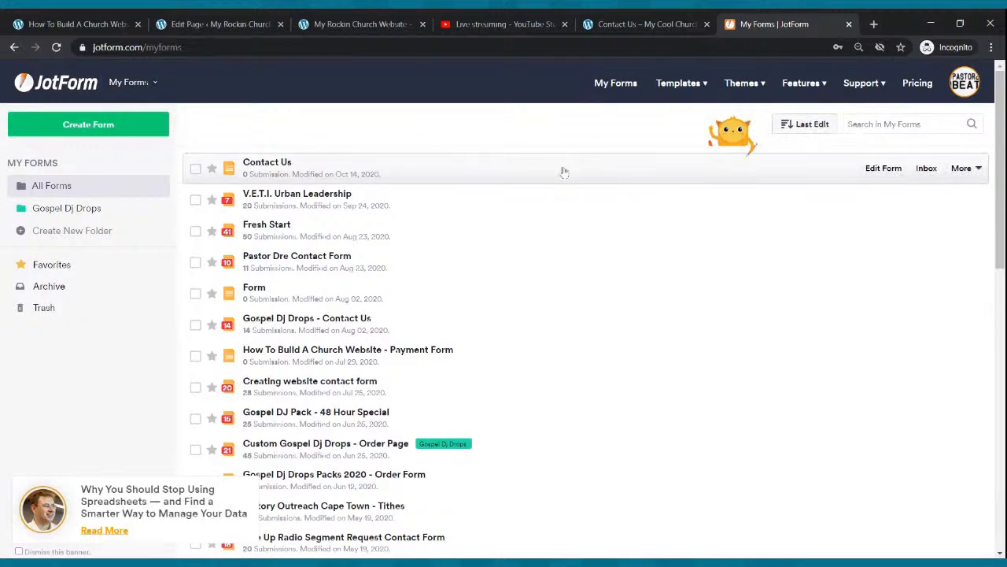
{"action": "left_click", "coordinate": [718, 171]}
{"action": "left_click", "coordinate": [880, 171]}
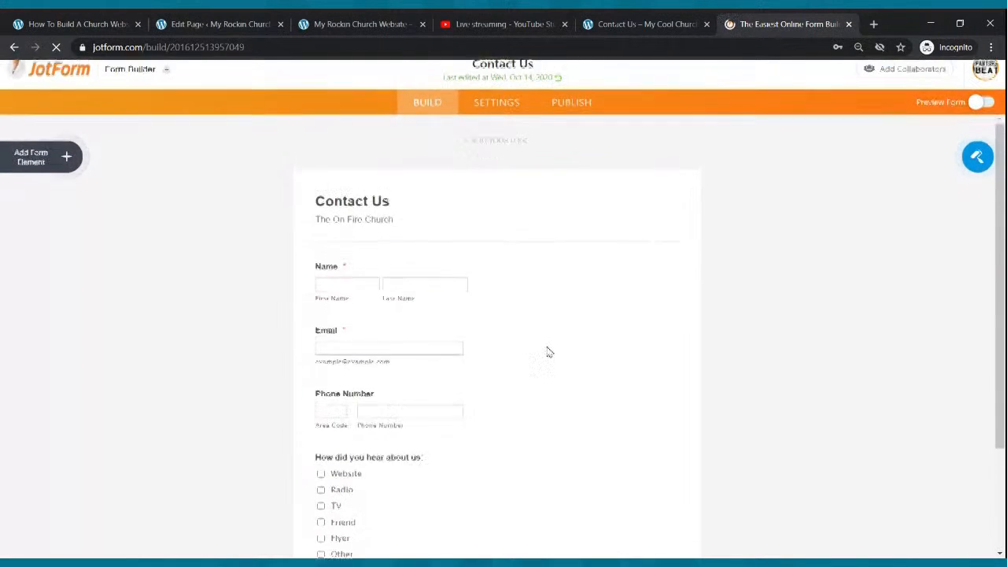
{"action": "scroll", "coordinate": [549, 345], "scroll_direction": "down", "scroll_amount": 4}
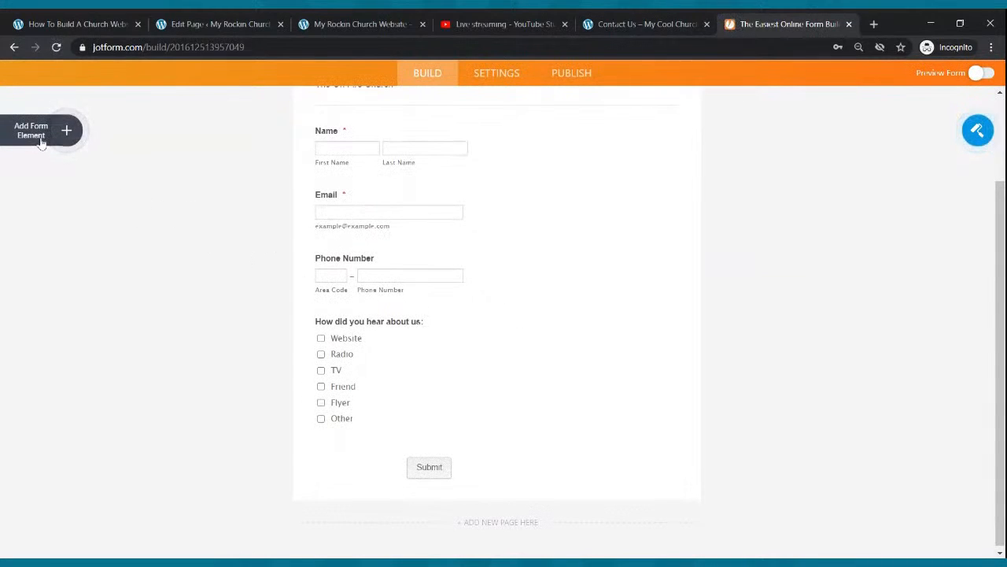
{"action": "left_click", "coordinate": [65, 134]}
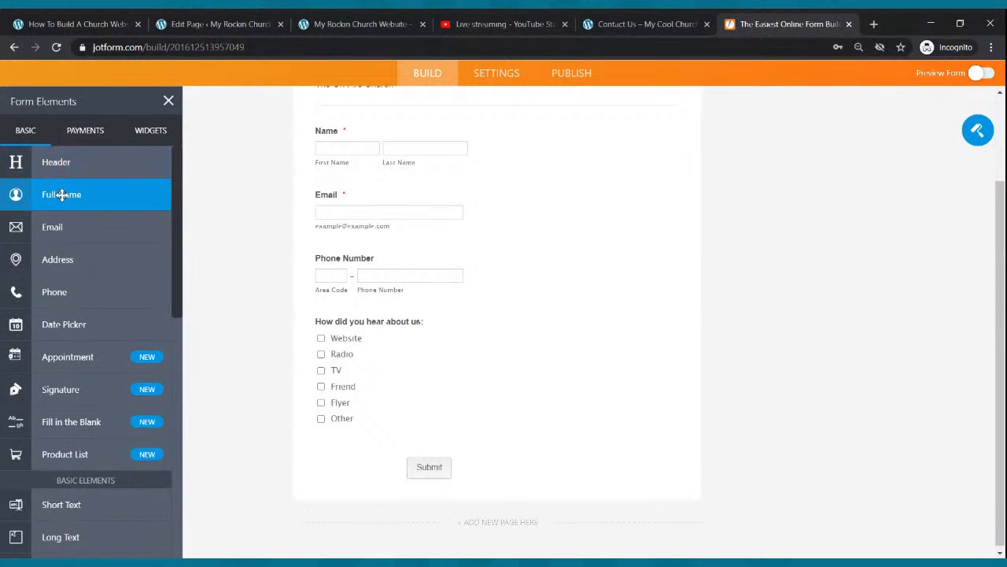
{"action": "left_click_drag", "start_coordinate": [63, 194], "coordinate": [384, 191]}
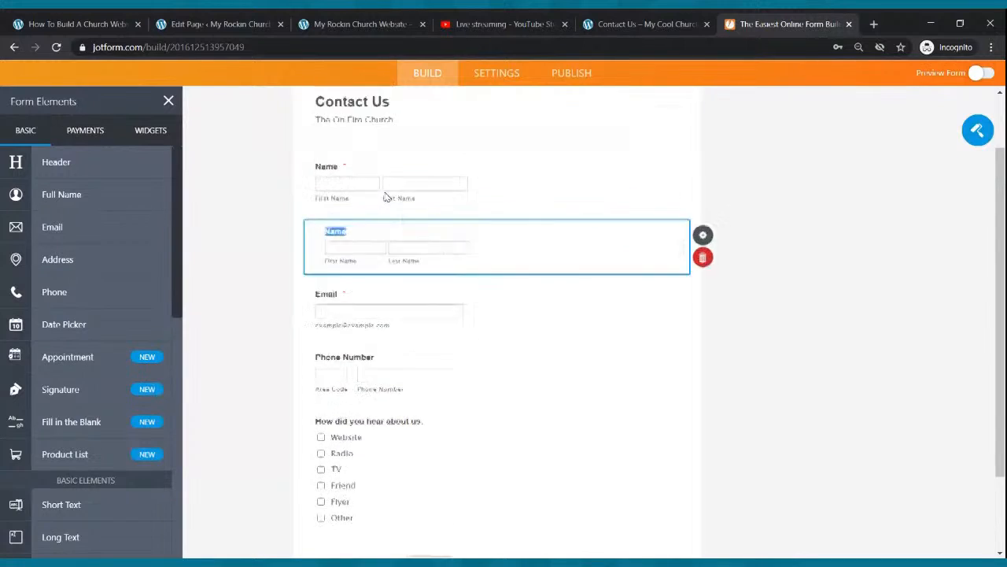
{"action": "scroll", "coordinate": [384, 190], "scroll_direction": "up", "scroll_amount": 2}
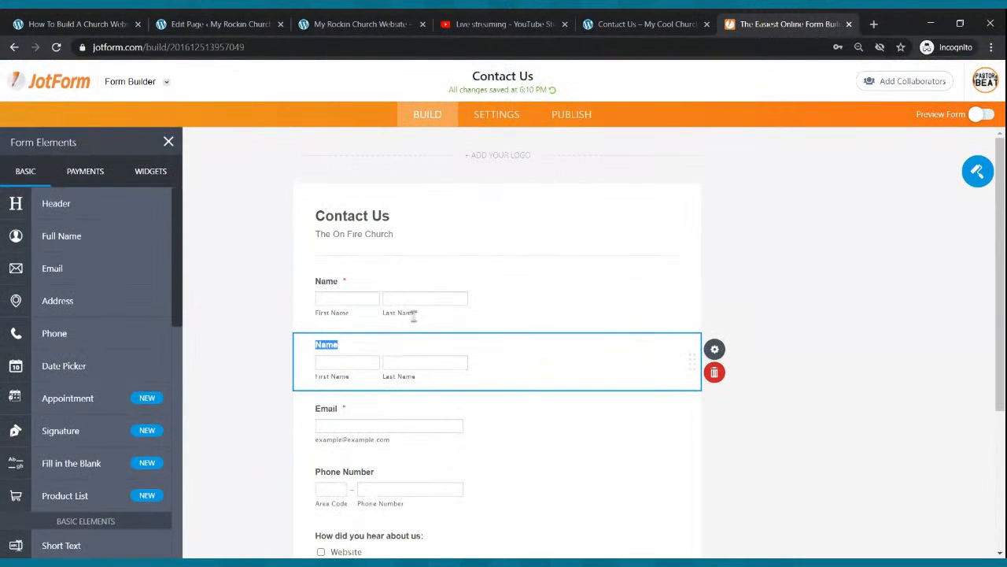
{"action": "left_click", "coordinate": [716, 372]}
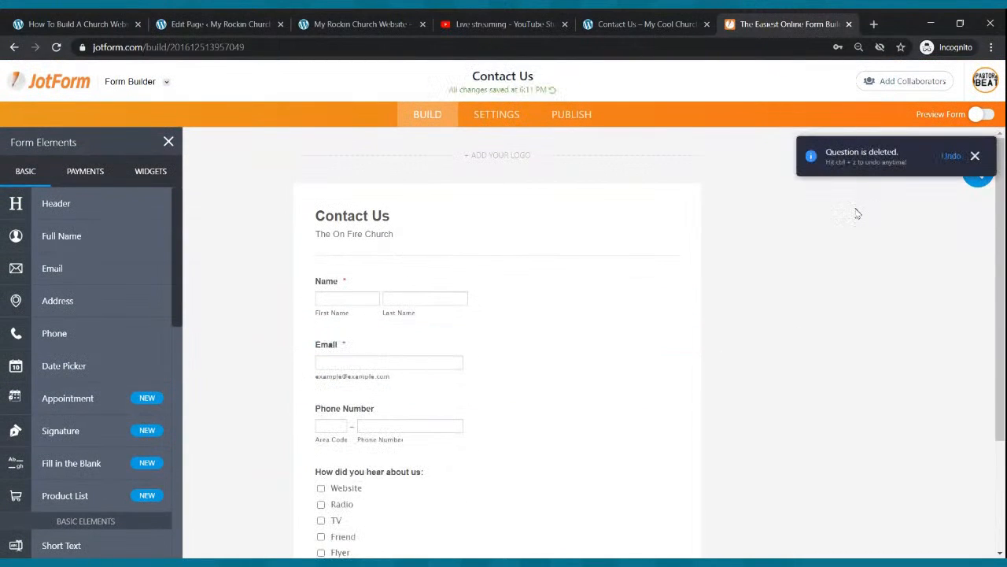
{"action": "scroll", "coordinate": [578, 244], "scroll_direction": "down", "scroll_amount": 2}
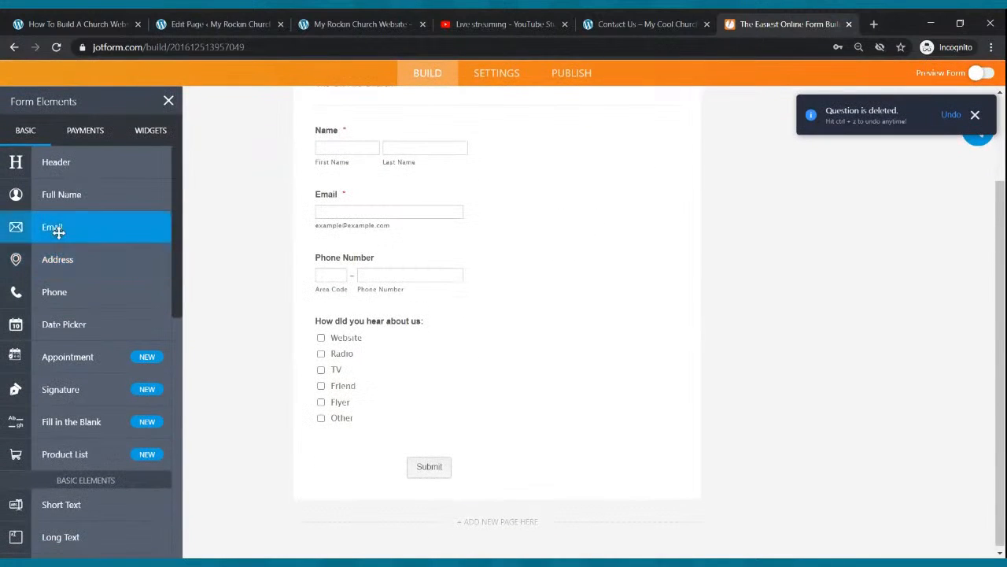
{"action": "left_click_drag", "start_coordinate": [63, 230], "coordinate": [408, 198]}
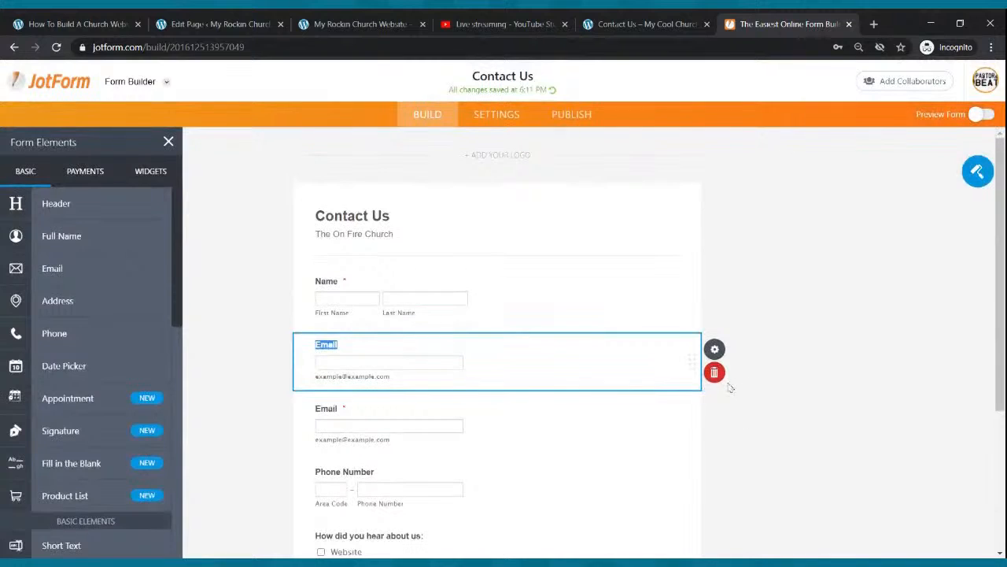
{"action": "left_click", "coordinate": [723, 381]}
{"action": "scroll", "coordinate": [558, 259], "scroll_direction": "down", "scroll_amount": 2}
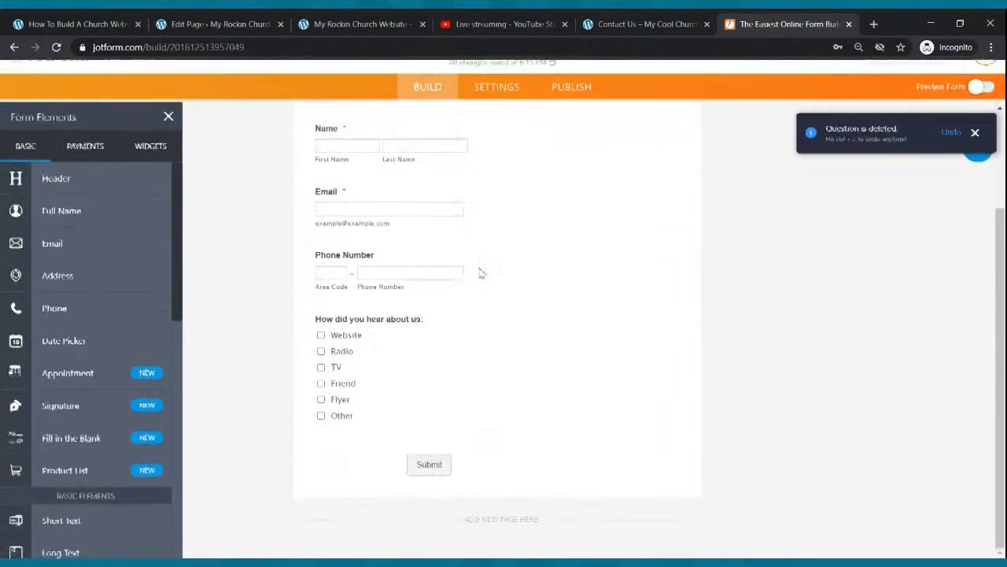
{"action": "scroll", "coordinate": [29, 286], "scroll_direction": "down", "scroll_amount": 2}
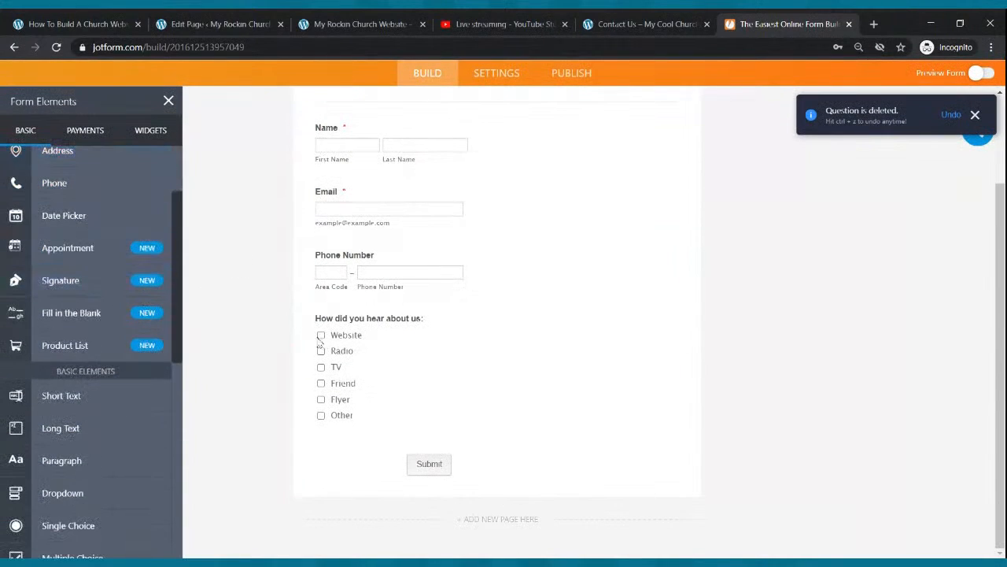
{"action": "left_click_drag", "start_coordinate": [83, 193], "coordinate": [93, 211]}
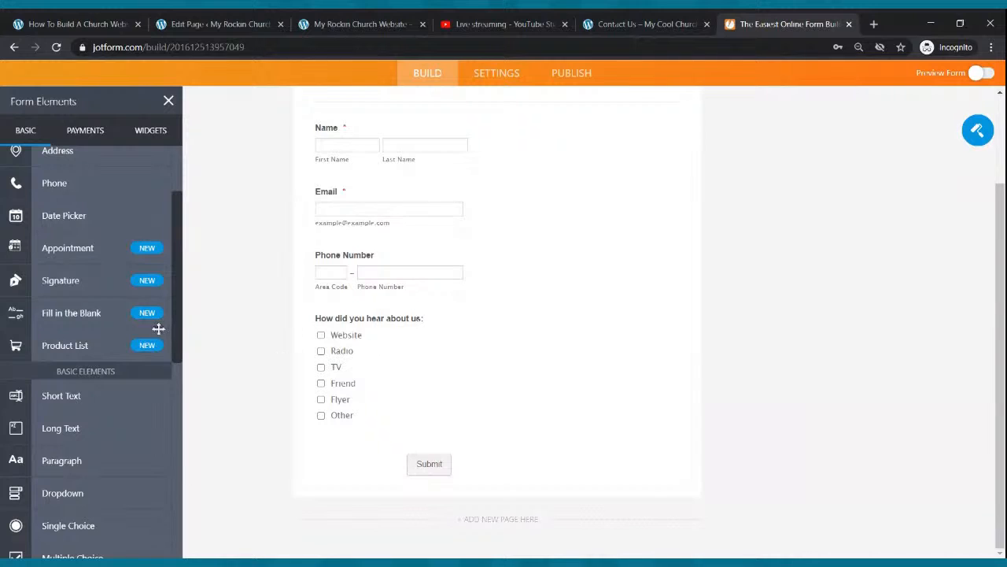
{"action": "scroll", "coordinate": [103, 327], "scroll_direction": "down", "scroll_amount": 4}
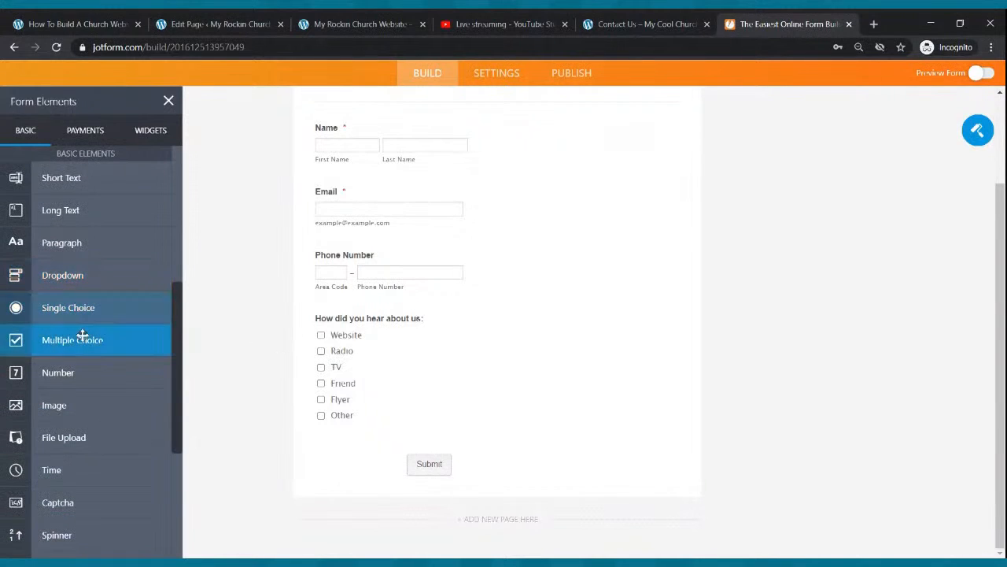
{"action": "left_click_drag", "start_coordinate": [79, 342], "coordinate": [356, 316]}
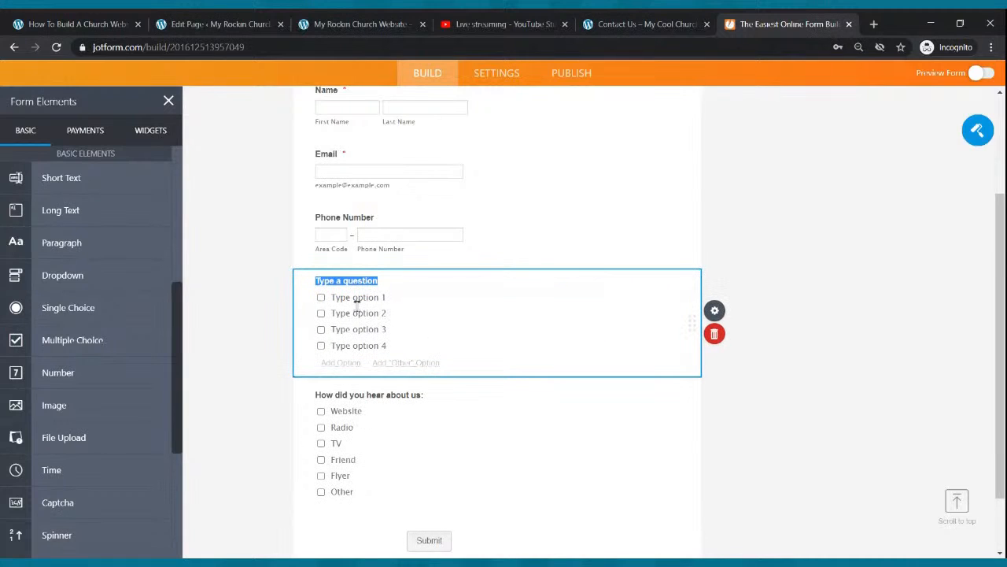
{"action": "type", "text": "How did you hear about us:"}
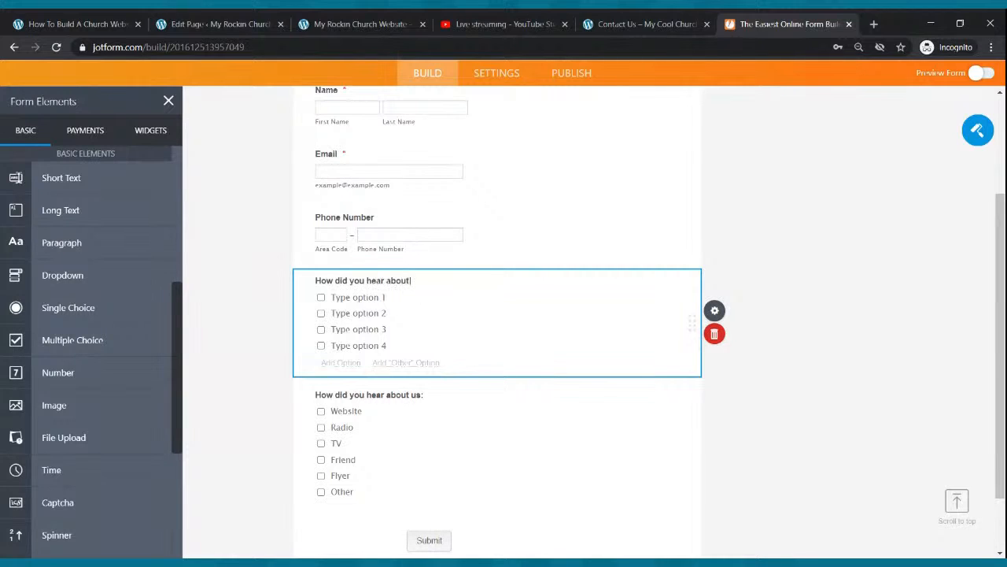
{"action": "left_click", "coordinate": [358, 297]}
{"action": "type", "text": "Flier"}
{"action": "left_click", "coordinate": [371, 313]}
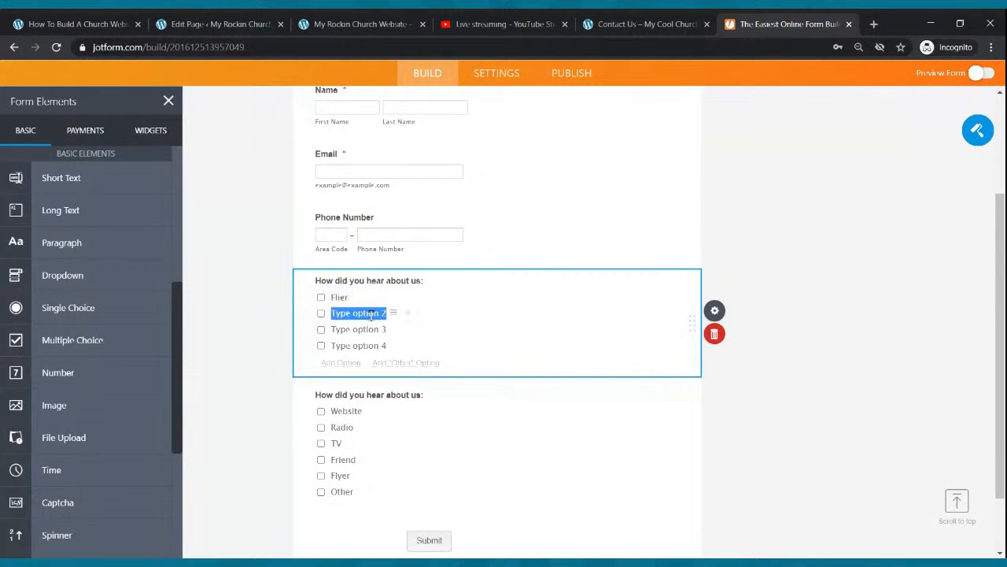
{"action": "type", "text": "Radio"}
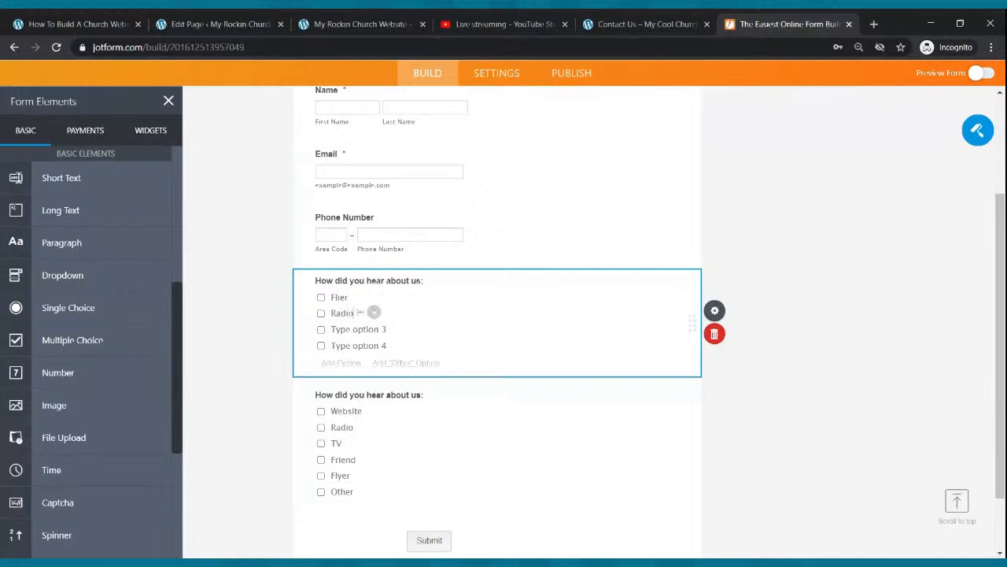
{"action": "left_click", "coordinate": [358, 329]}
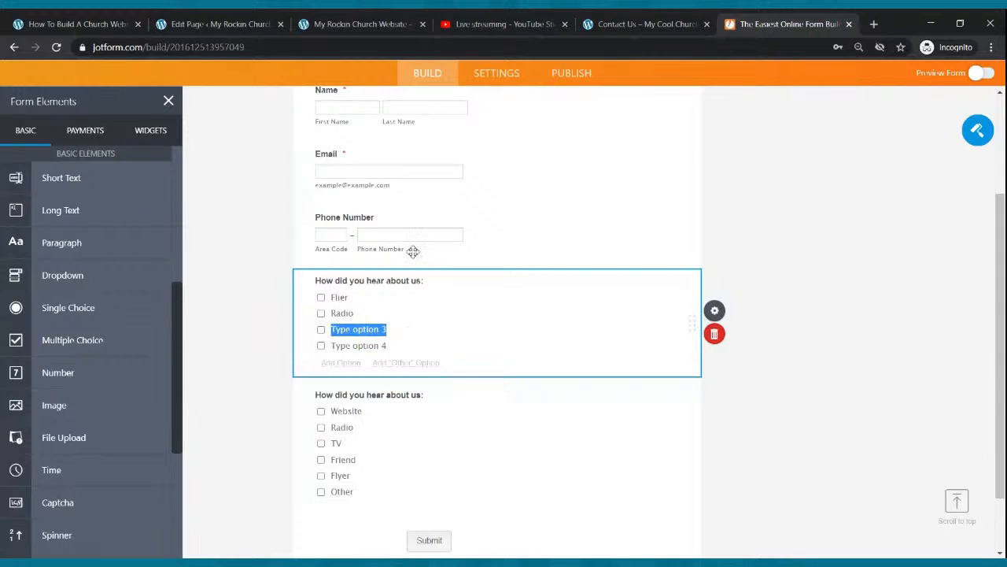
{"action": "type", "text": "Wo"}
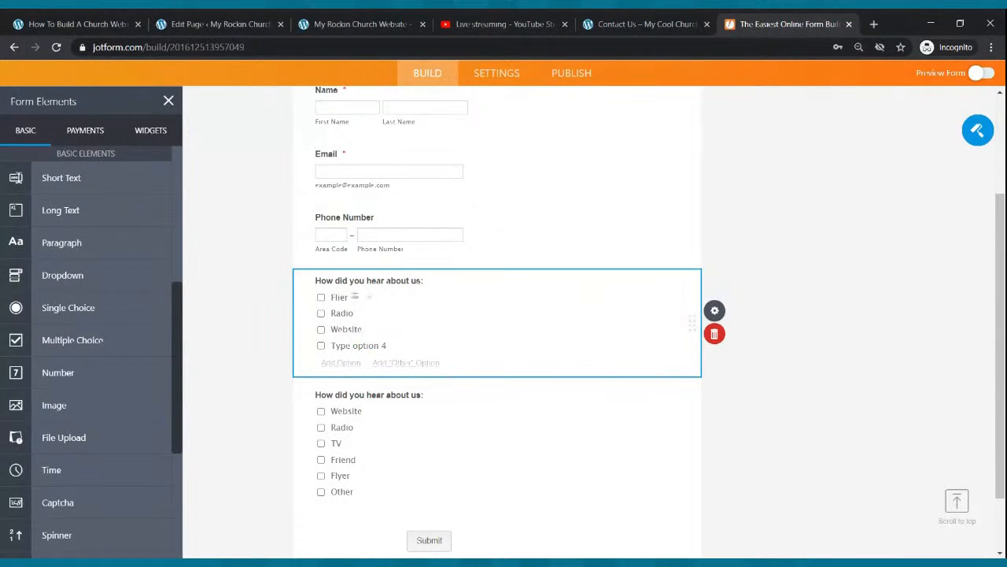
{"action": "left_click", "coordinate": [364, 346]}
{"action": "type", "text": "Tv"}
{"action": "left_click", "coordinate": [340, 362]}
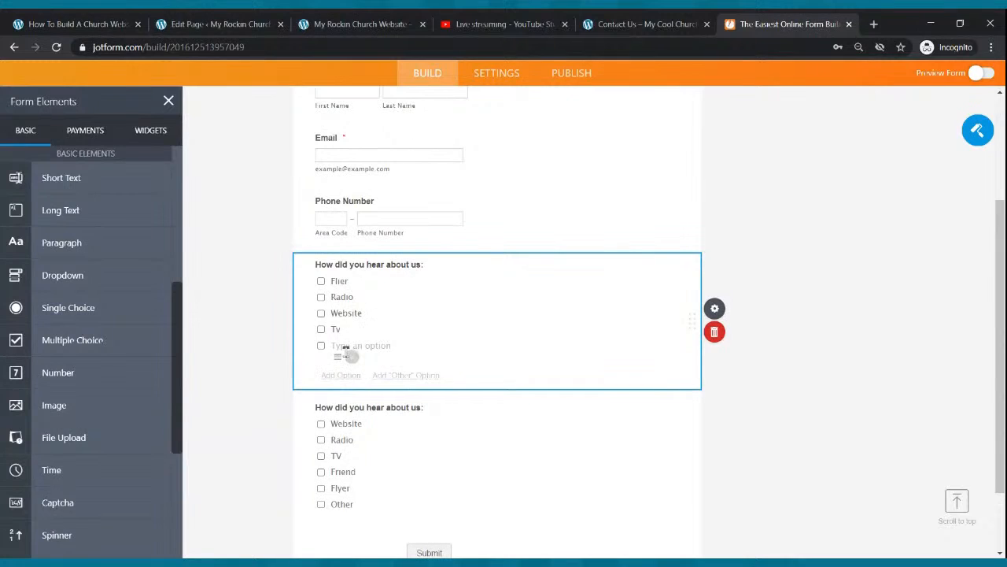
{"action": "left_click", "coordinate": [715, 331]}
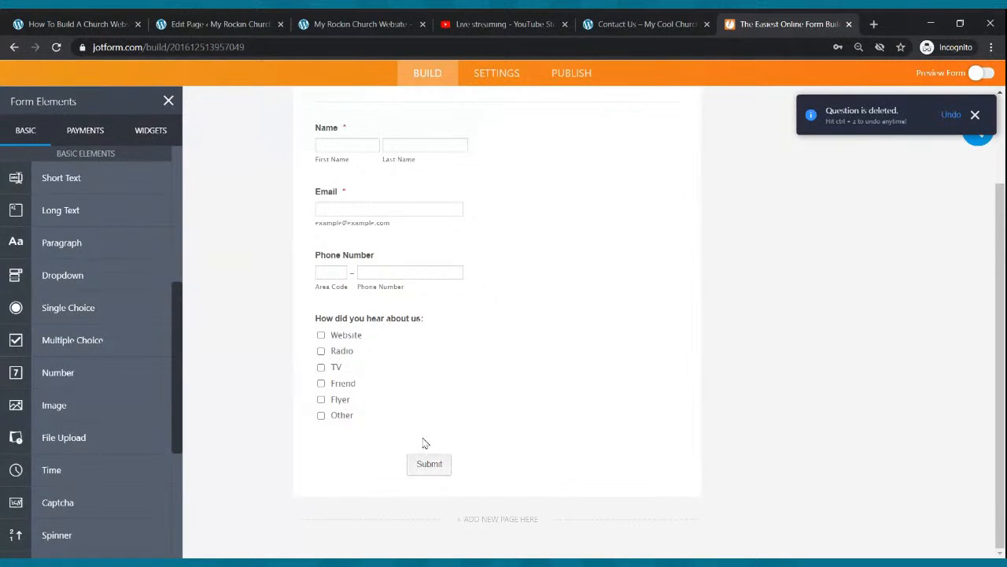
{"action": "scroll", "coordinate": [108, 422], "scroll_direction": "down", "scroll_amount": 3}
{"action": "scroll", "coordinate": [124, 422], "scroll_direction": "up", "scroll_amount": 4}
{"action": "scroll", "coordinate": [687, 241], "scroll_direction": "up", "scroll_amount": 2}
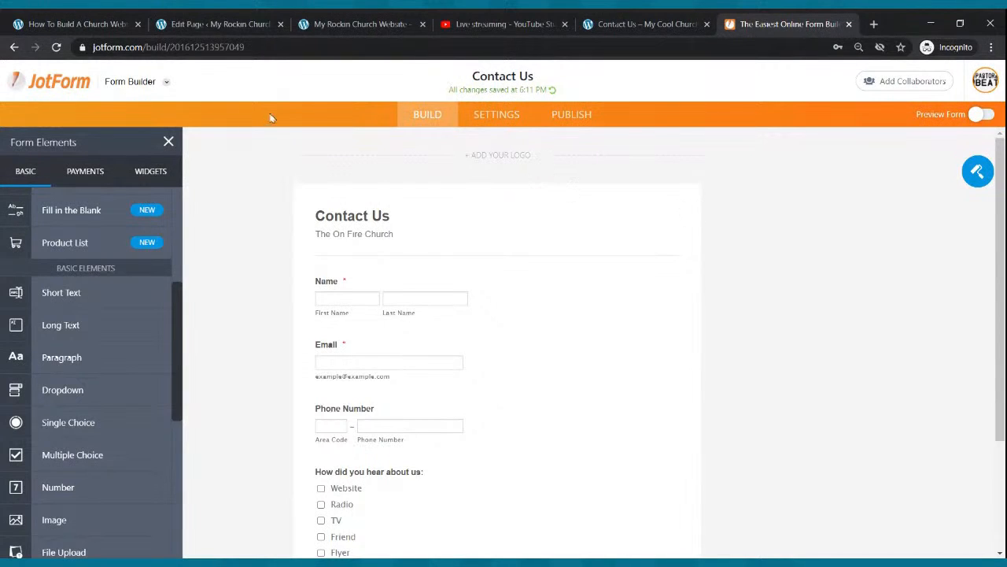
{"action": "scroll", "coordinate": [423, 319], "scroll_direction": "down", "scroll_amount": 2}
{"action": "scroll", "coordinate": [148, 337], "scroll_direction": "down", "scroll_amount": 2}
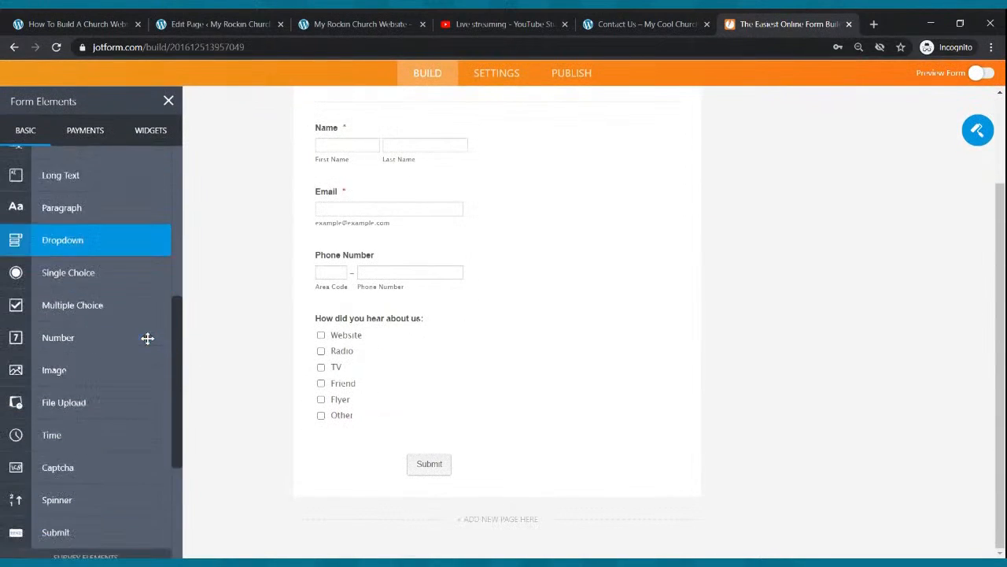
{"action": "scroll", "coordinate": [147, 337], "scroll_direction": "down", "scroll_amount": 2}
{"action": "scroll", "coordinate": [149, 338], "scroll_direction": "up", "scroll_amount": 5}
{"action": "scroll", "coordinate": [423, 353], "scroll_direction": "up", "scroll_amount": 2}
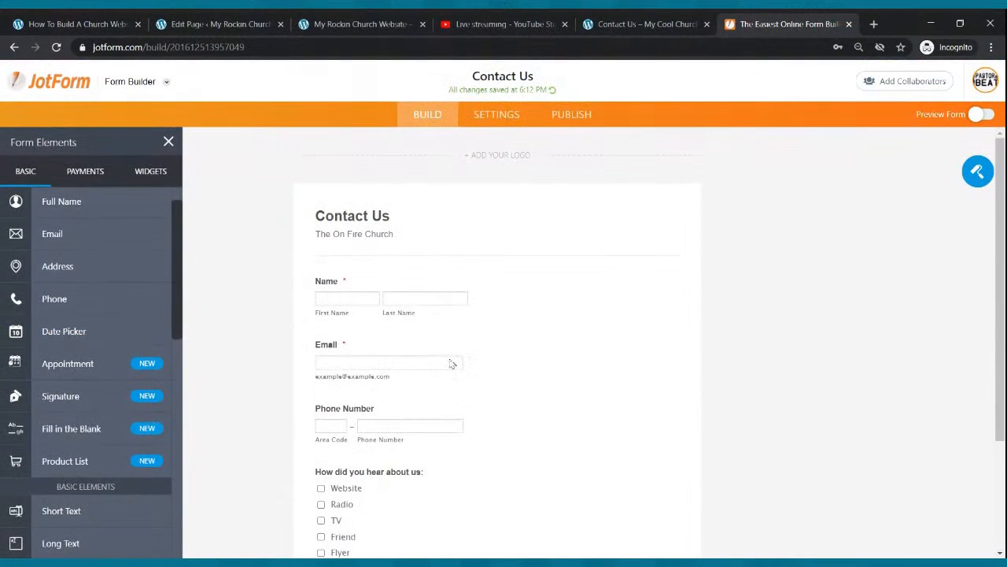
{"action": "scroll", "coordinate": [451, 365], "scroll_direction": "down", "scroll_amount": 2}
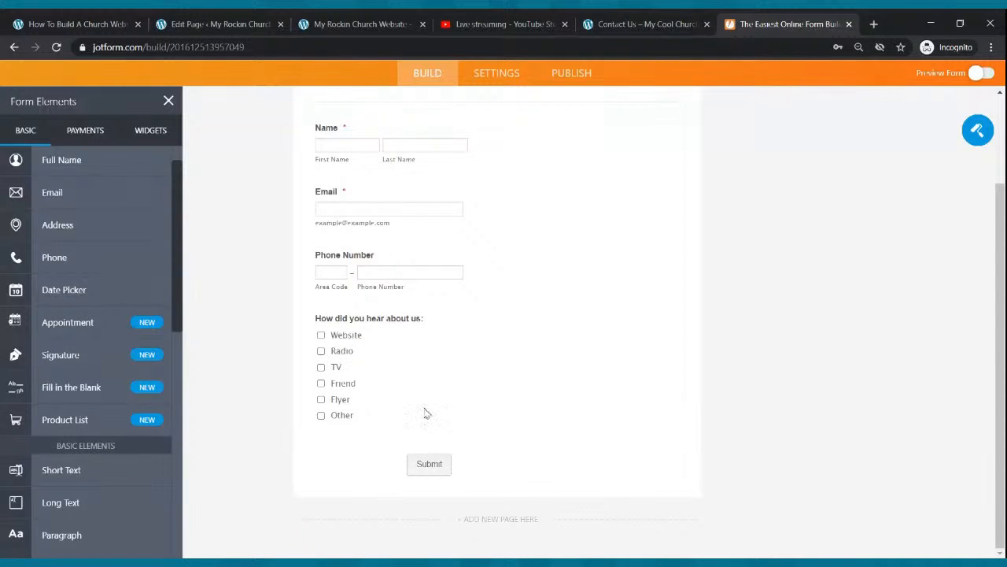
{"action": "scroll", "coordinate": [441, 382], "scroll_direction": "up", "scroll_amount": 2}
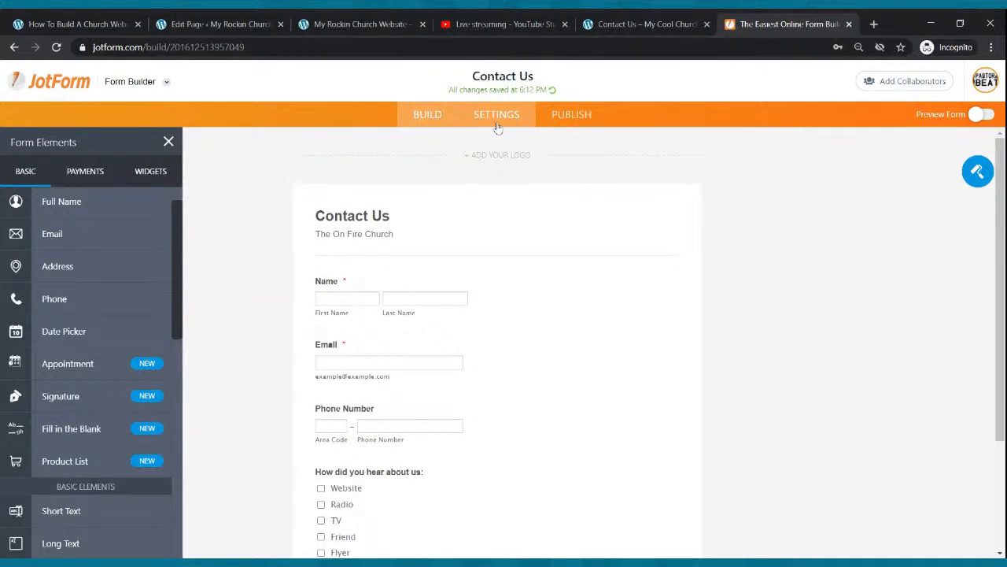
{"action": "left_click", "coordinate": [556, 126]}
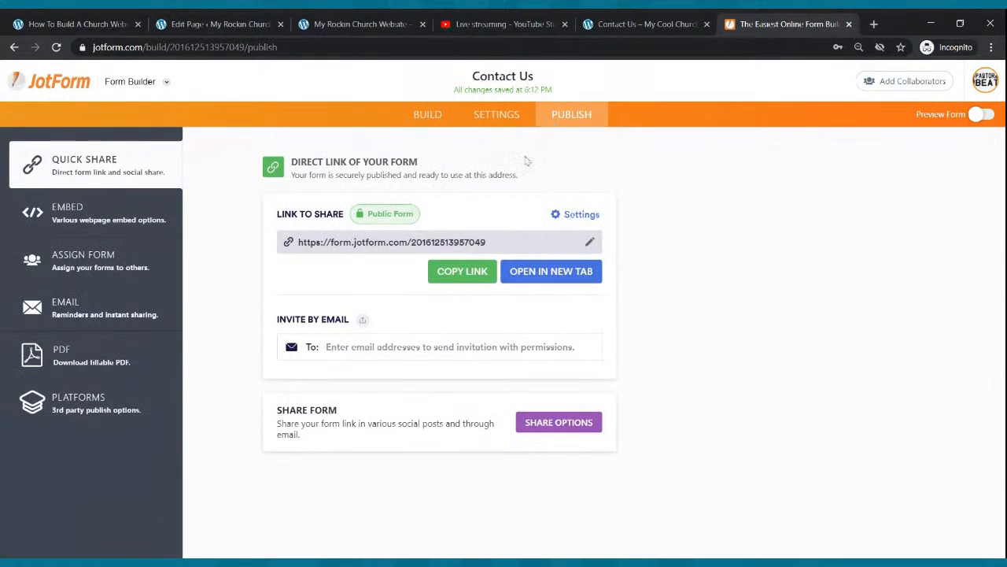
Step: Copy the Contact Us form's JotForm embed code and return to the WordPress page editor
{"action": "left_click", "coordinate": [82, 216]}
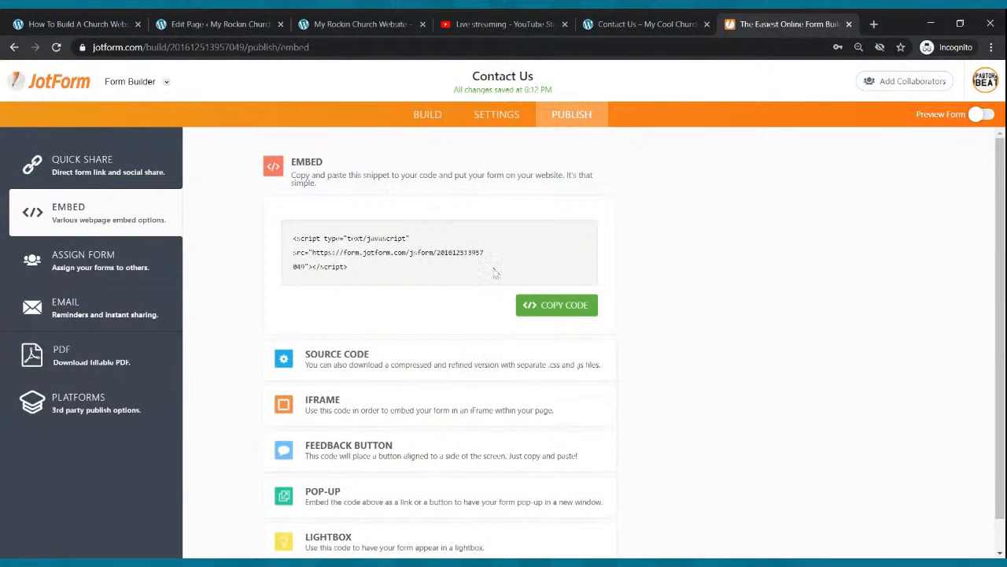
{"action": "left_click", "coordinate": [564, 307]}
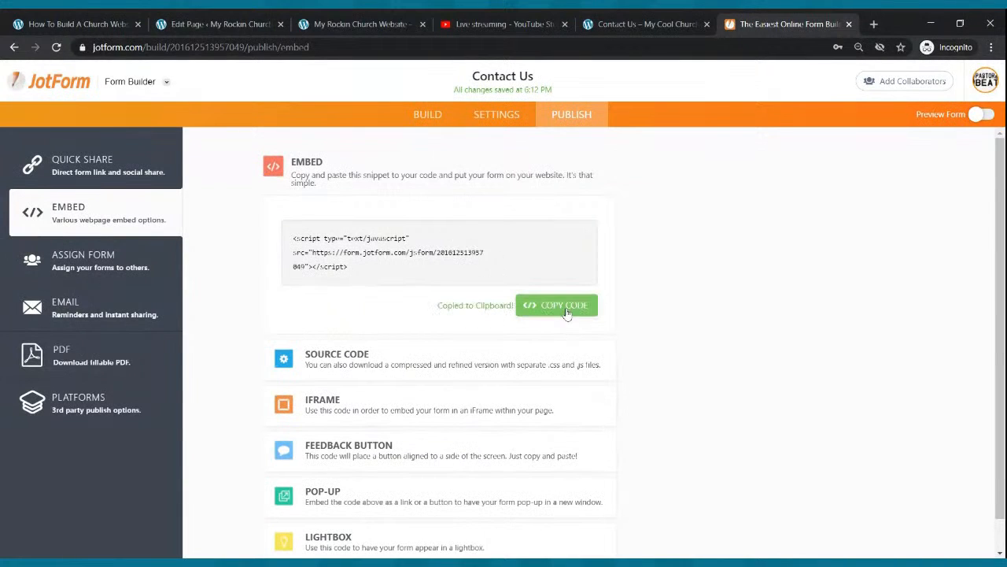
{"action": "left_click", "coordinate": [243, 24]}
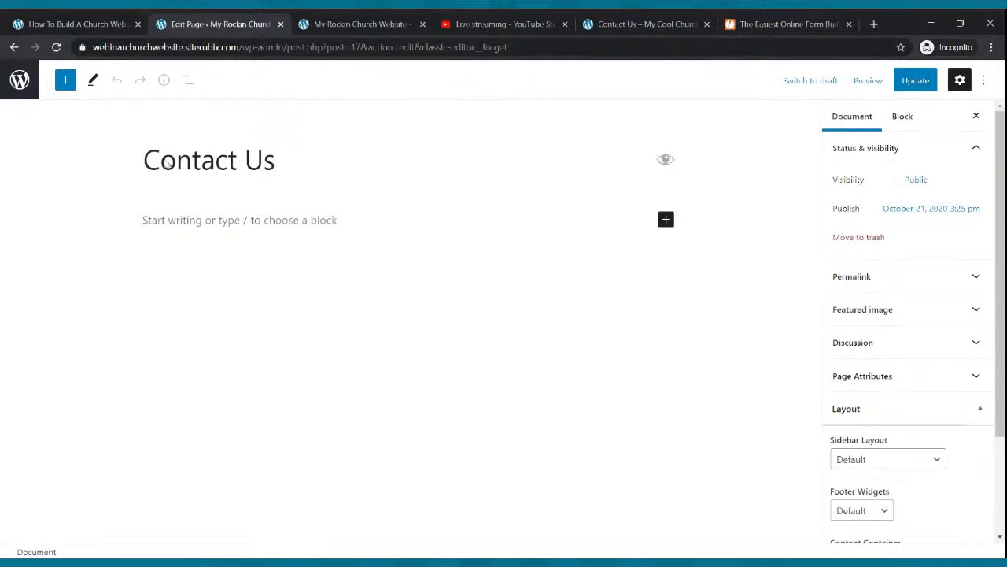
Step: Paste the JotForm embed script into a Custom HTML block, update the page, and view it live
{"action": "left_click", "coordinate": [667, 221]}
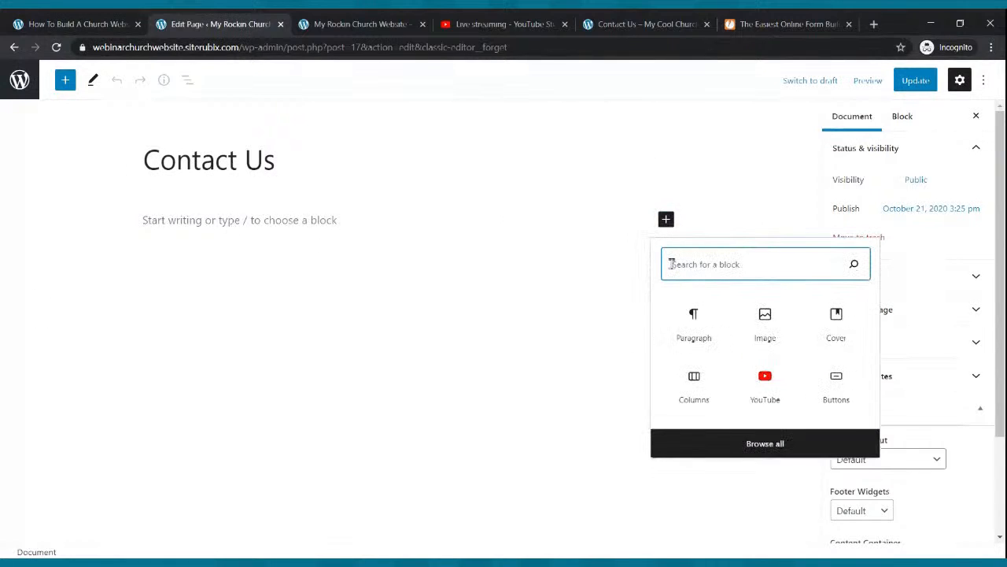
{"action": "type", "text": "html"}
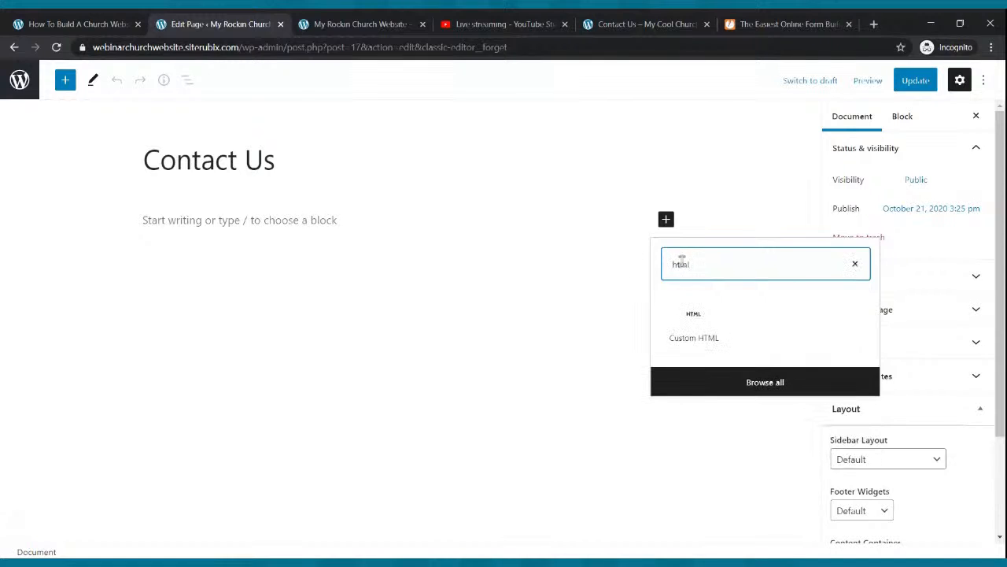
{"action": "left_click", "coordinate": [693, 324]}
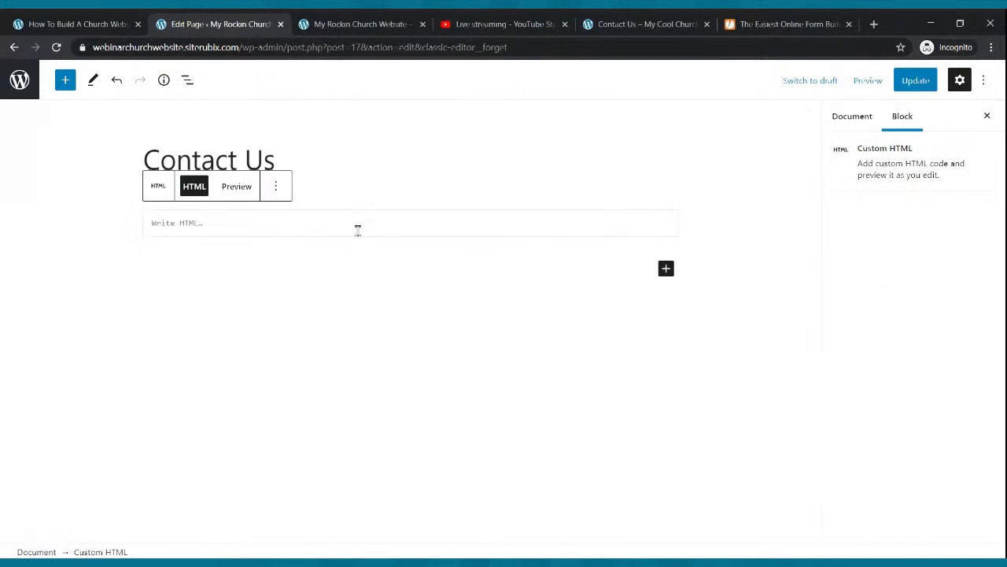
{"action": "key", "text": "ctrl+v"}
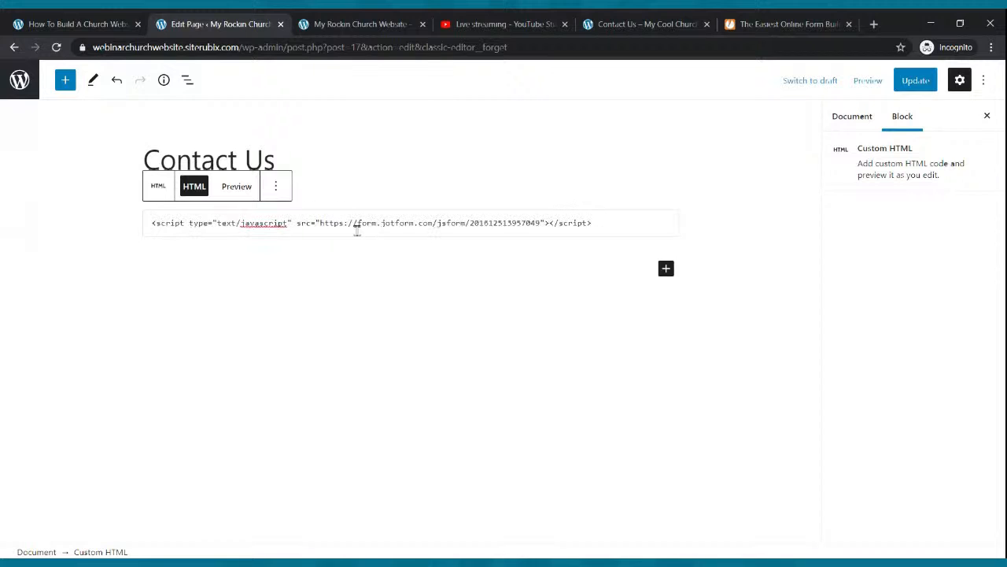
{"action": "left_click", "coordinate": [898, 87]}
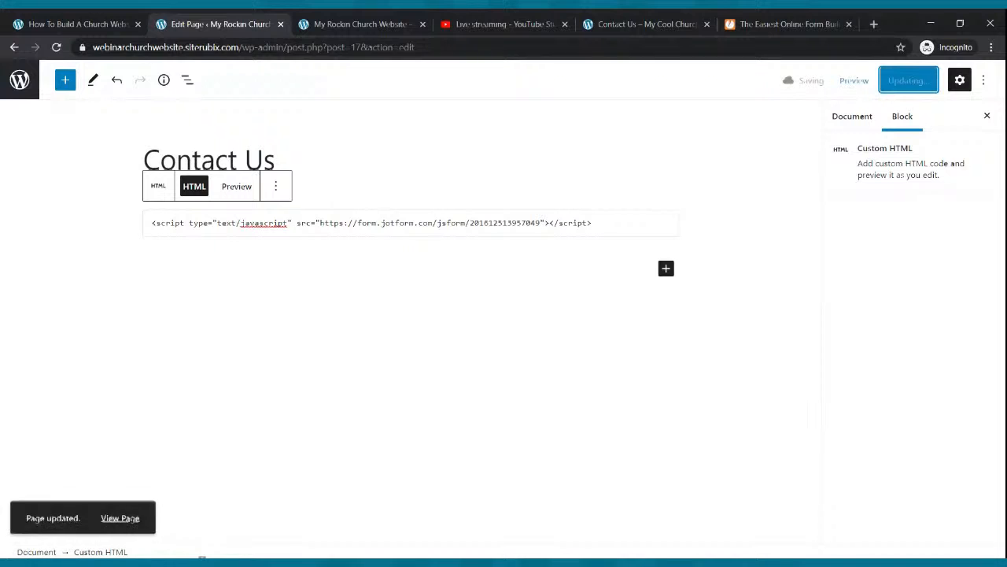
{"action": "left_click", "coordinate": [385, 25]}
{"action": "left_click", "coordinate": [461, 113]}
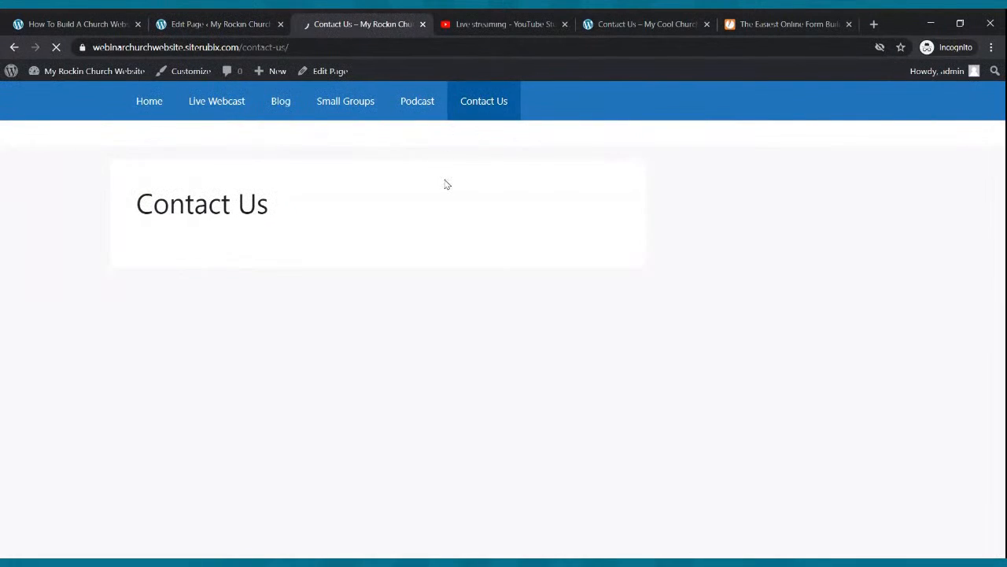
Step: Check the live Contact Us page, then return to the admin Pages list
{"action": "scroll", "coordinate": [447, 183], "scroll_direction": "down", "scroll_amount": 3}
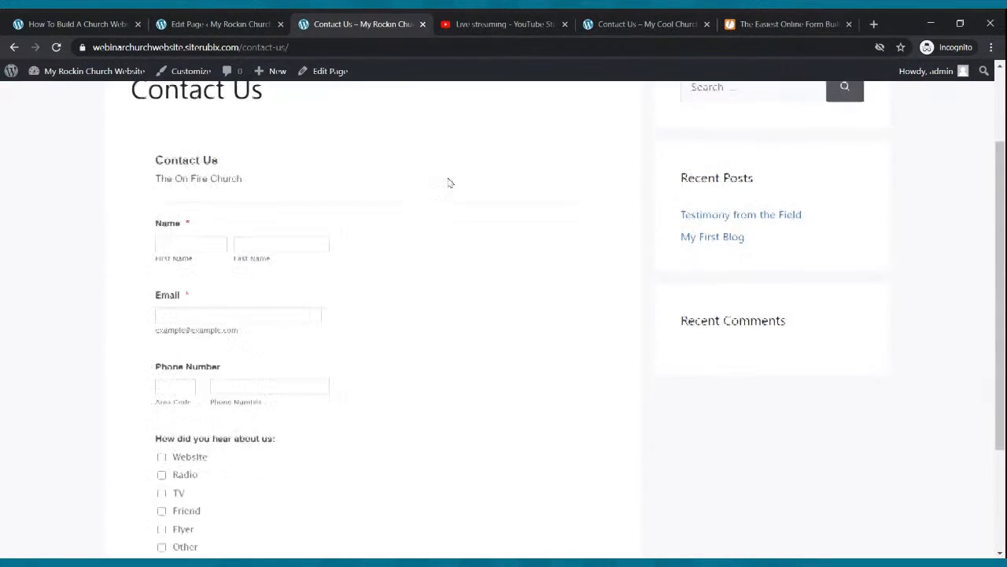
{"action": "scroll", "coordinate": [455, 188], "scroll_direction": "up", "scroll_amount": 2}
{"action": "scroll", "coordinate": [458, 189], "scroll_direction": "down", "scroll_amount": 1}
{"action": "scroll", "coordinate": [458, 191], "scroll_direction": "up", "scroll_amount": 1}
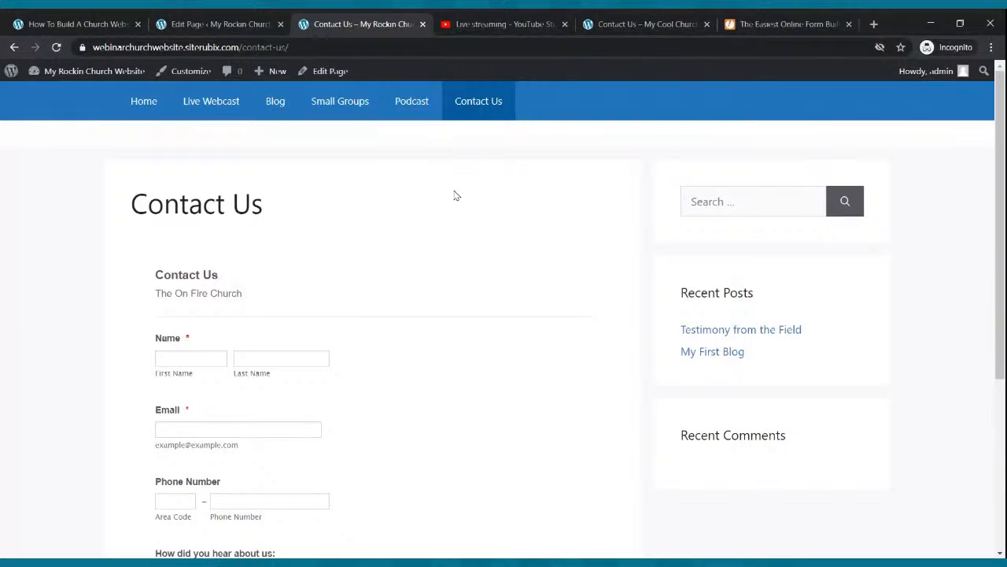
{"action": "left_click", "coordinate": [254, 21]}
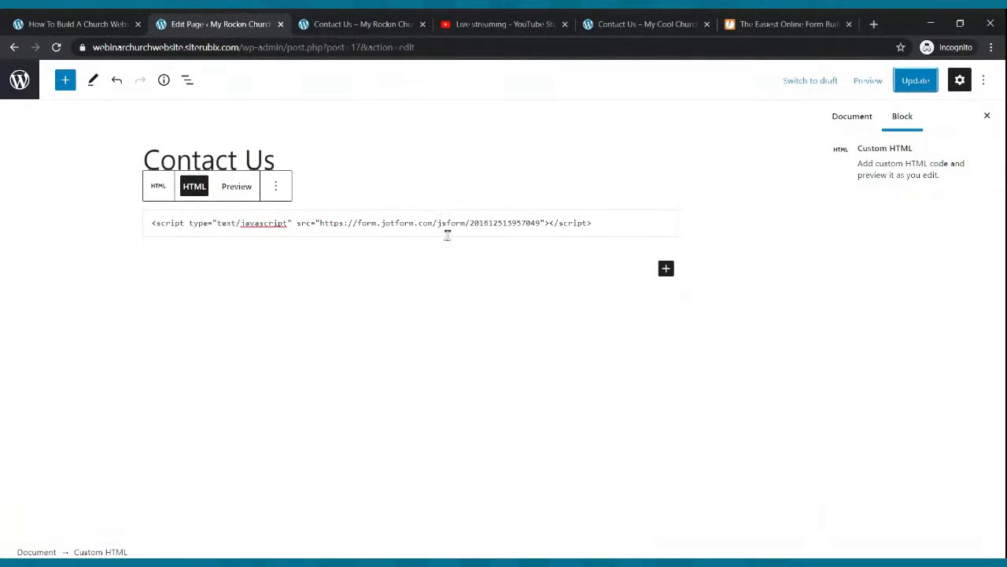
{"action": "left_click", "coordinate": [19, 94]}
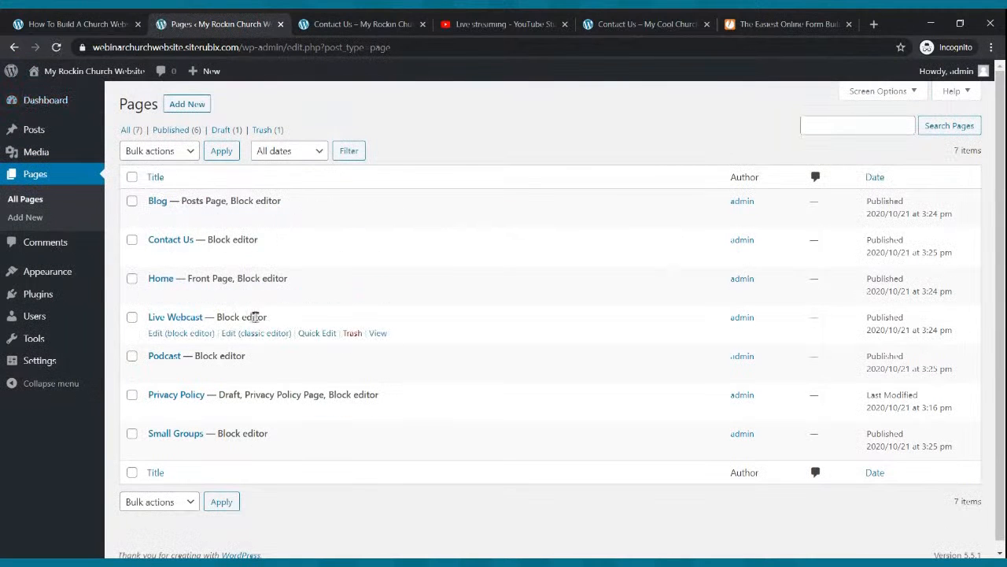
Step: Browse the live home page and the Live Webcast page with its service video
{"action": "left_click", "coordinate": [338, 23]}
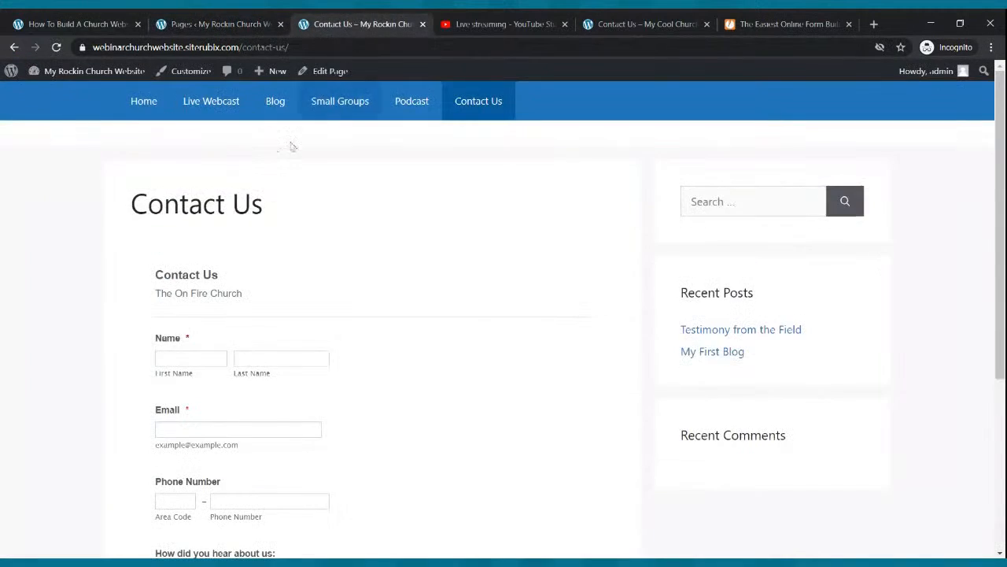
{"action": "left_click", "coordinate": [145, 104]}
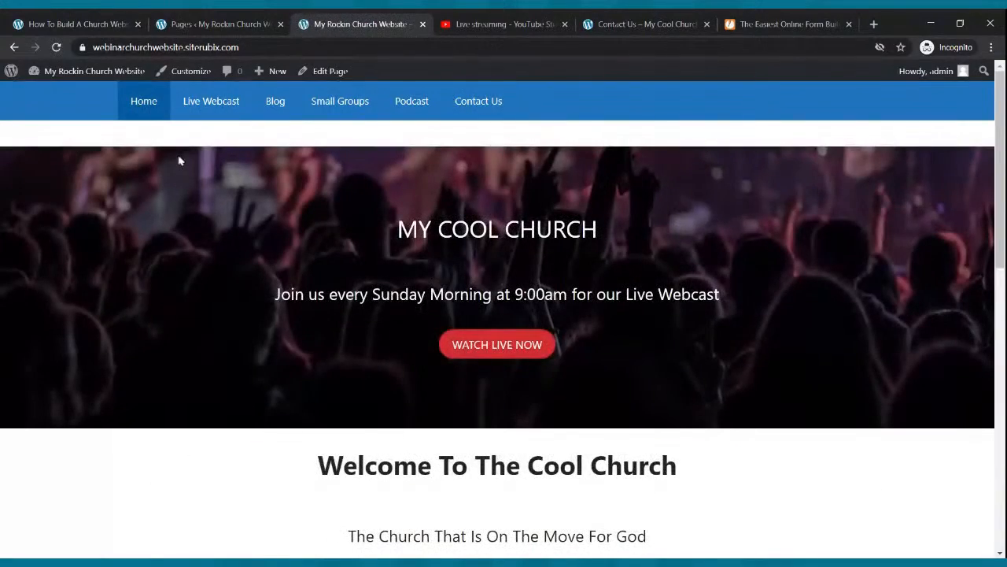
{"action": "scroll", "coordinate": [179, 161], "scroll_direction": "down", "scroll_amount": 9}
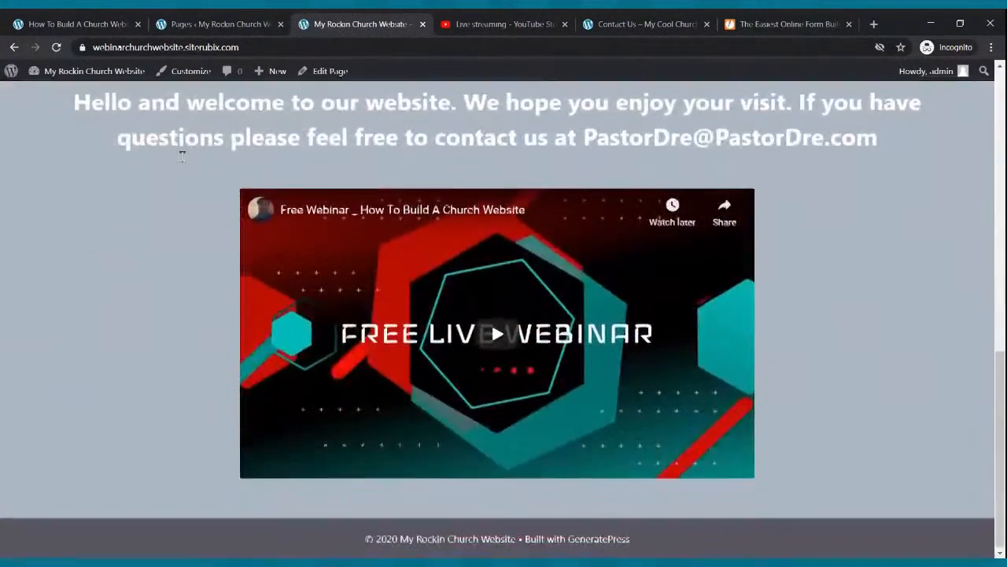
{"action": "scroll", "coordinate": [181, 162], "scroll_direction": "up", "scroll_amount": 10}
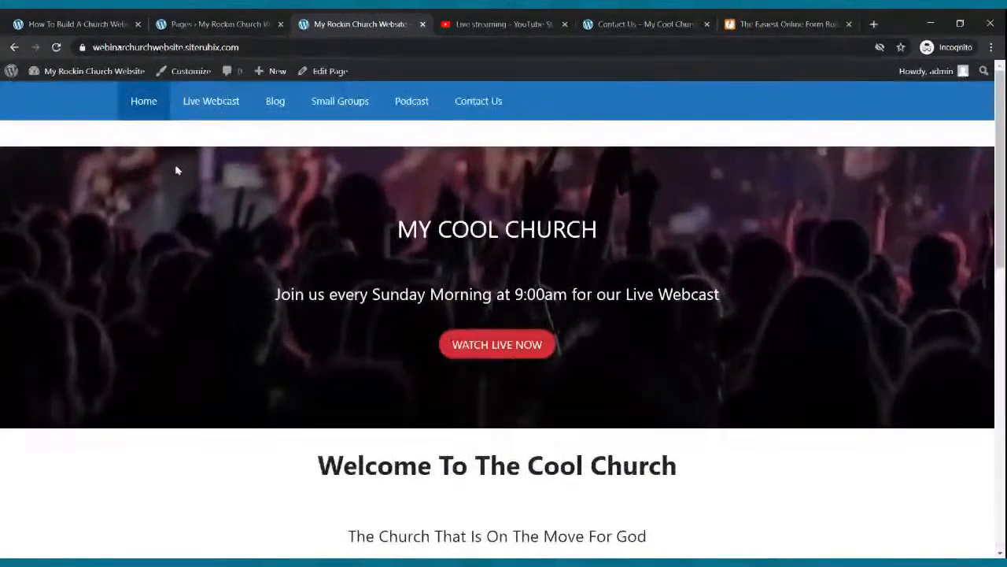
{"action": "left_click", "coordinate": [207, 106]}
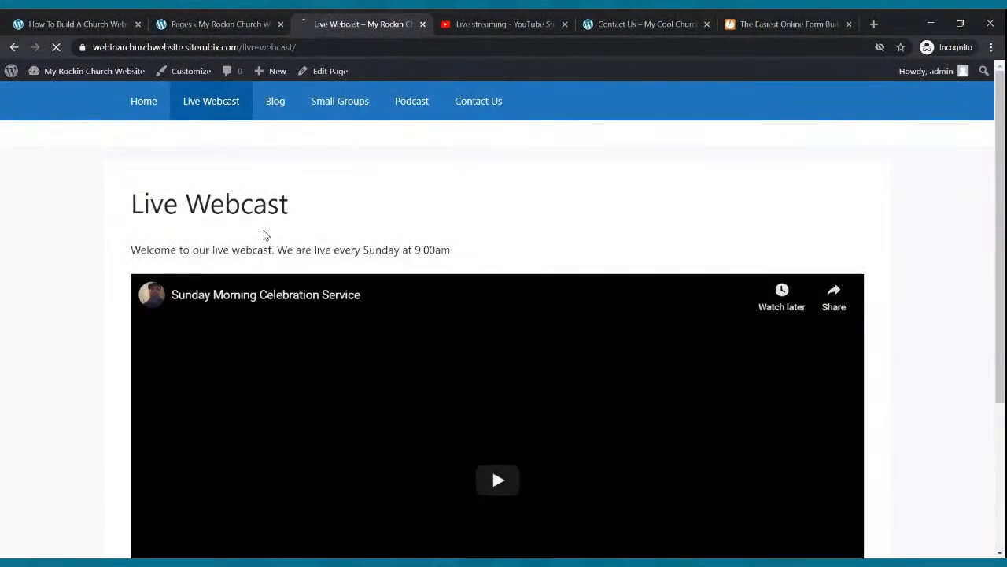
{"action": "scroll", "coordinate": [265, 233], "scroll_direction": "down", "scroll_amount": 3}
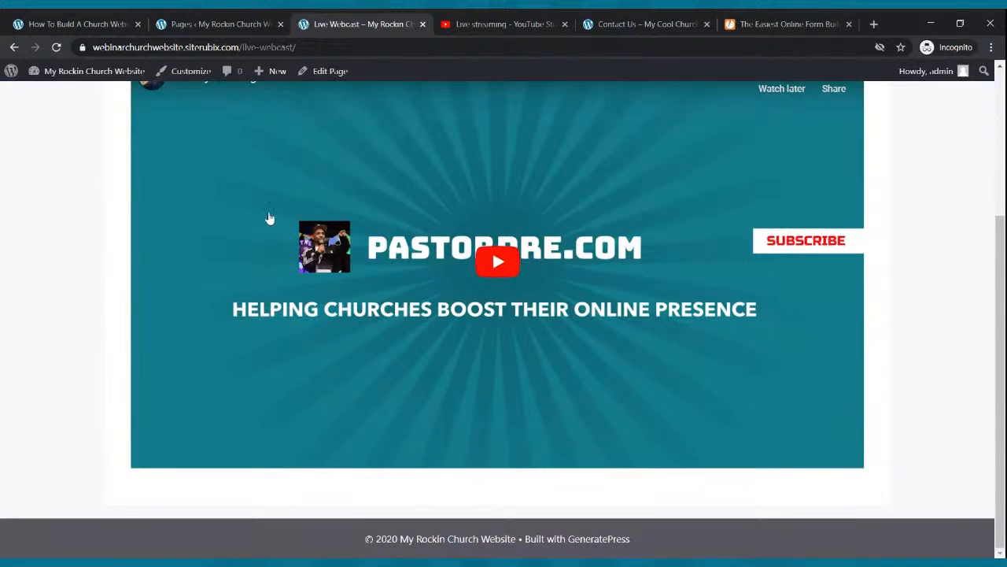
{"action": "scroll", "coordinate": [269, 218], "scroll_direction": "up", "scroll_amount": 3}
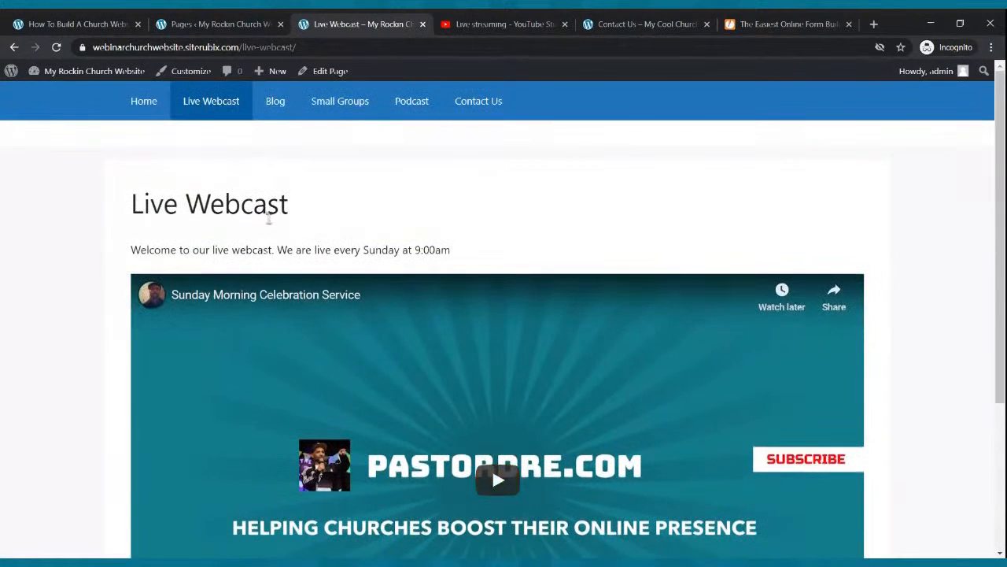
{"action": "left_click", "coordinate": [209, 24]}
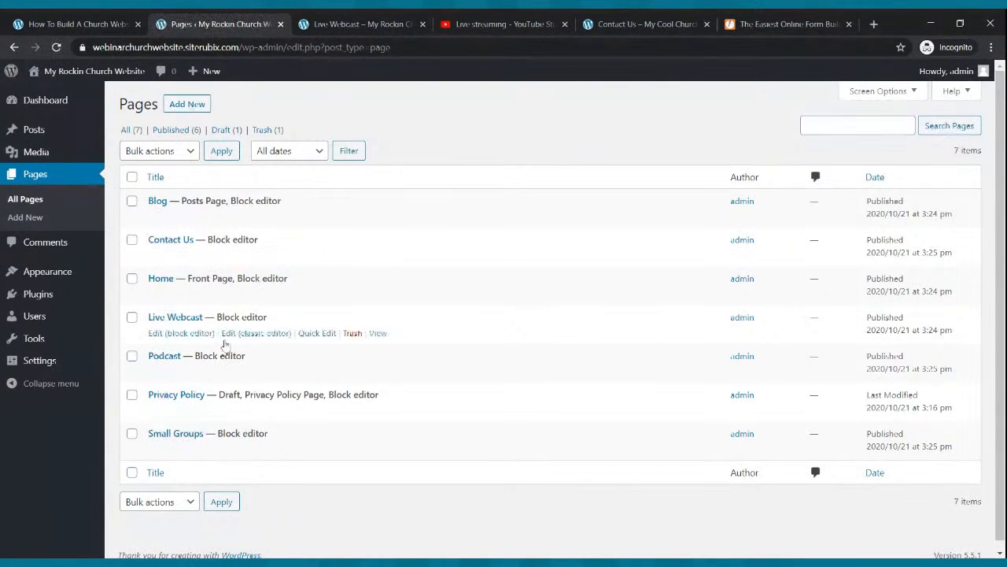
Step: Edit the Live Webcast page and insert the two-button pattern below the video
{"action": "left_click", "coordinate": [186, 333]}
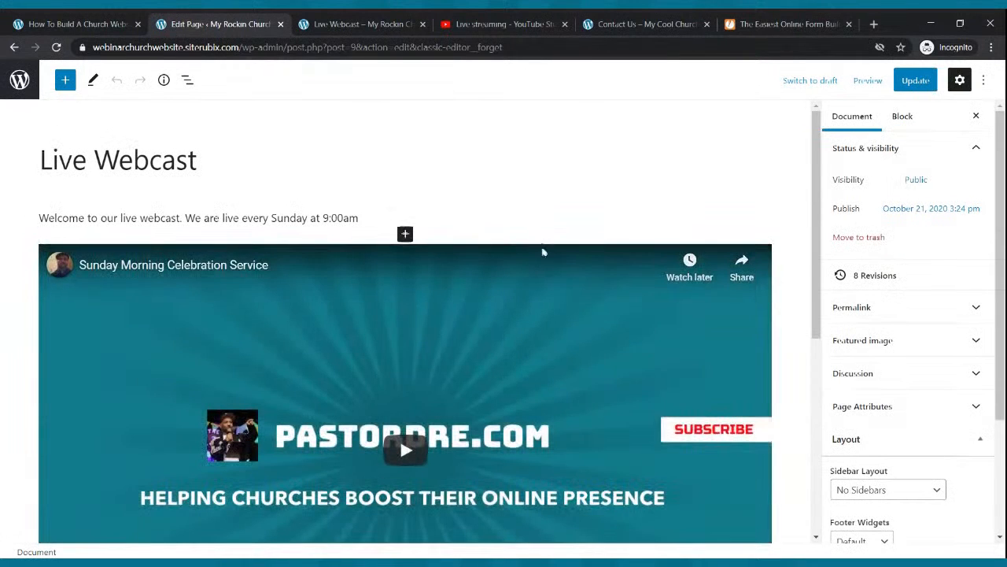
{"action": "scroll", "coordinate": [538, 261], "scroll_direction": "down", "scroll_amount": 3}
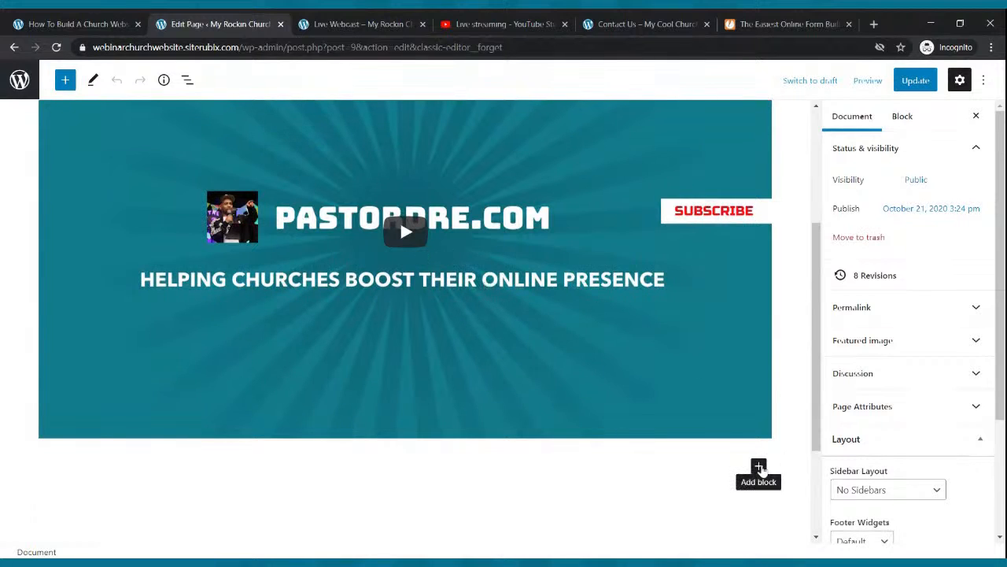
{"action": "left_click", "coordinate": [760, 467]}
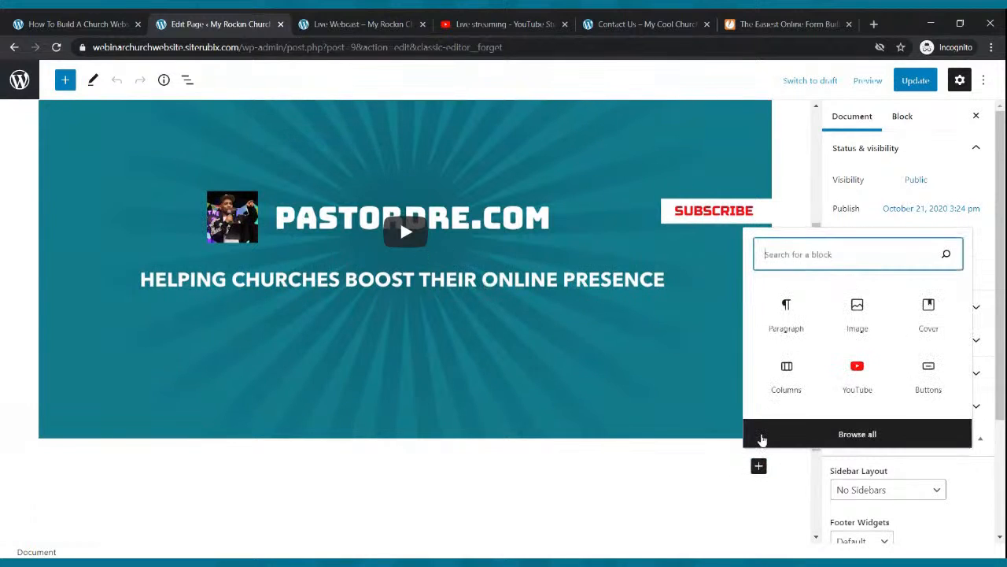
{"action": "type", "text": "button"}
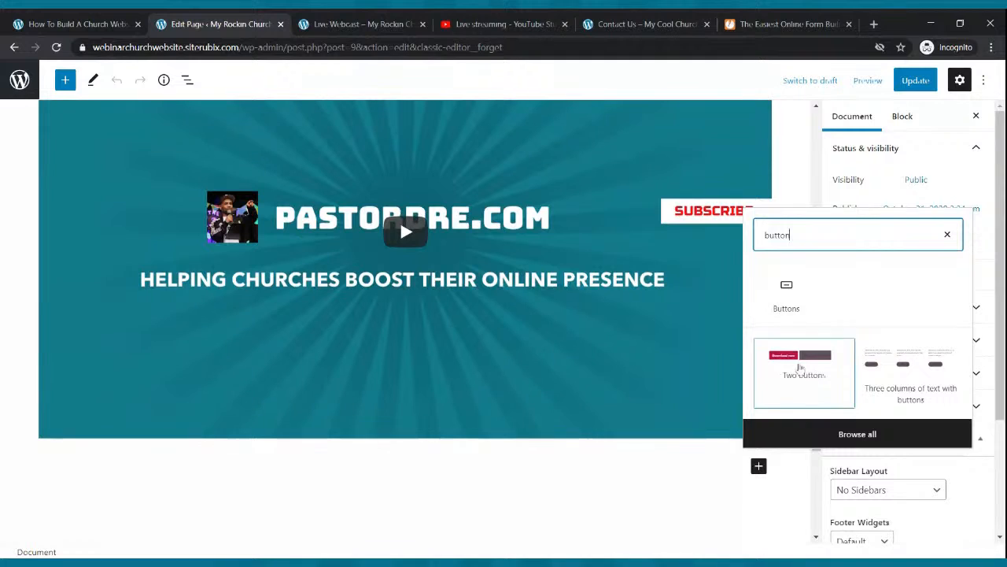
{"action": "left_click", "coordinate": [801, 364]}
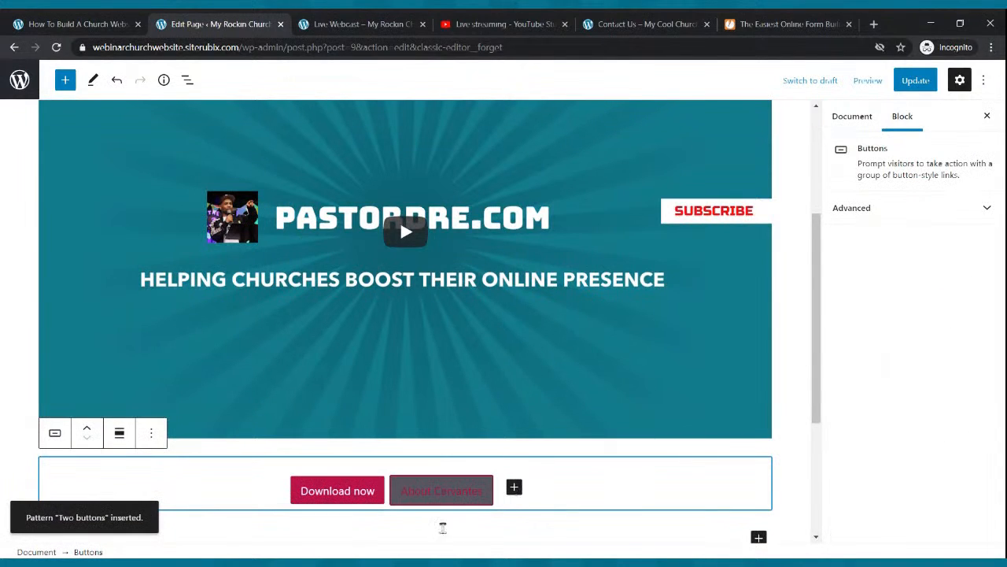
Step: Relabel the first button 'Give Now' and set the second button's text colour to white
{"action": "left_click", "coordinate": [370, 498]}
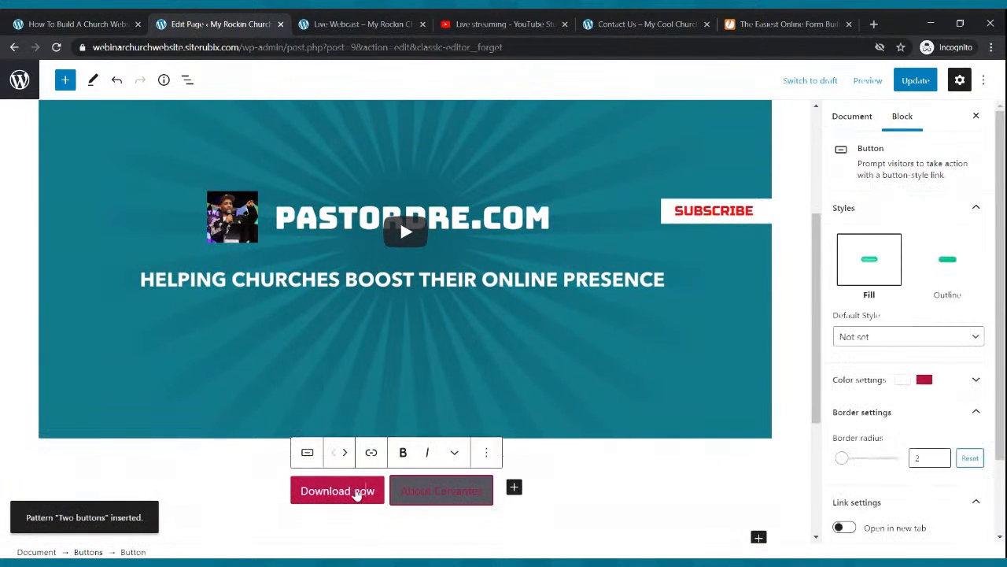
{"action": "left_click", "coordinate": [428, 496]}
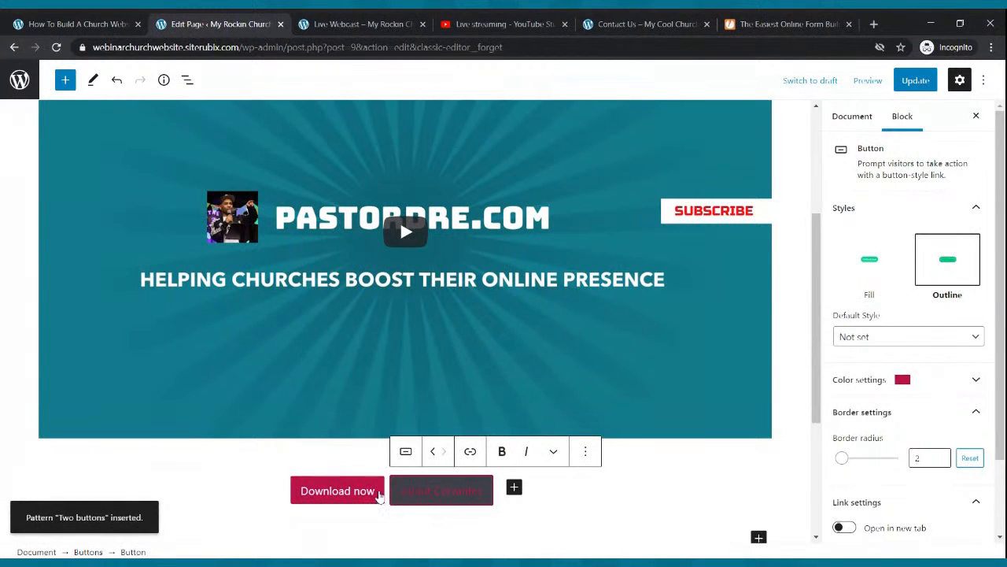
{"action": "left_click", "coordinate": [381, 497]}
{"action": "left_click_drag", "start_coordinate": [380, 497], "coordinate": [278, 507]}
{"action": "type", "text": "Give Now"}
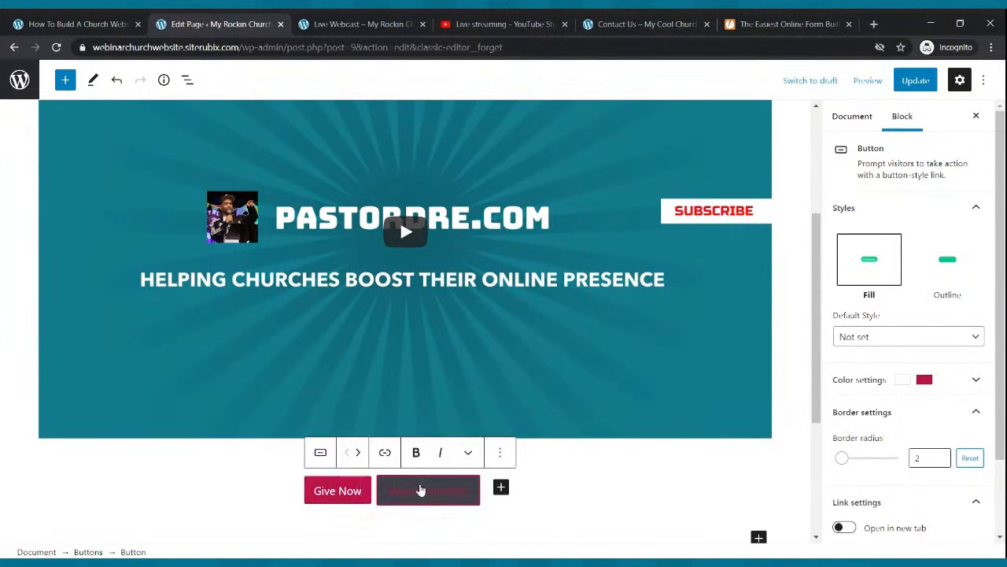
{"action": "left_click", "coordinate": [419, 485]}
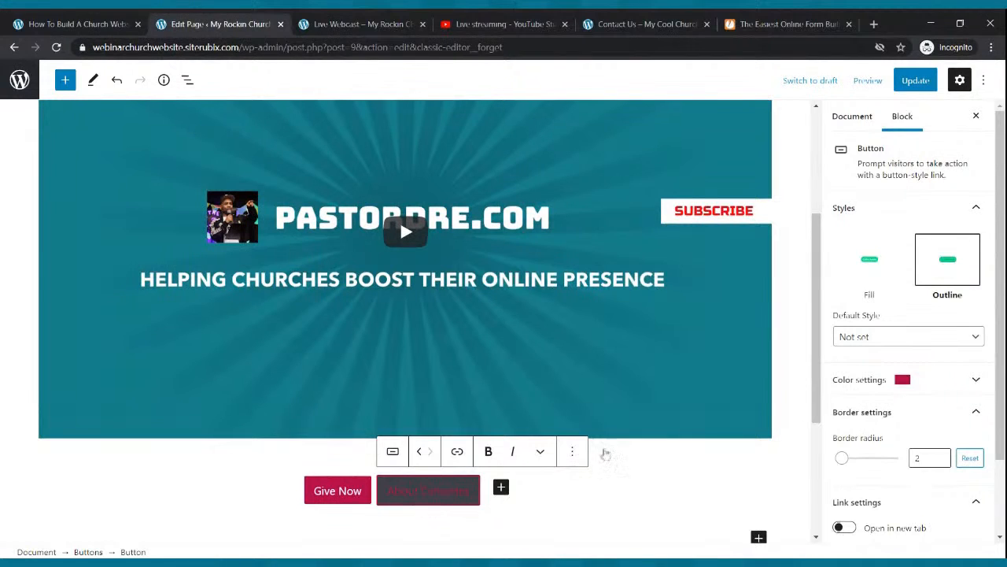
{"action": "left_click", "coordinate": [899, 384]}
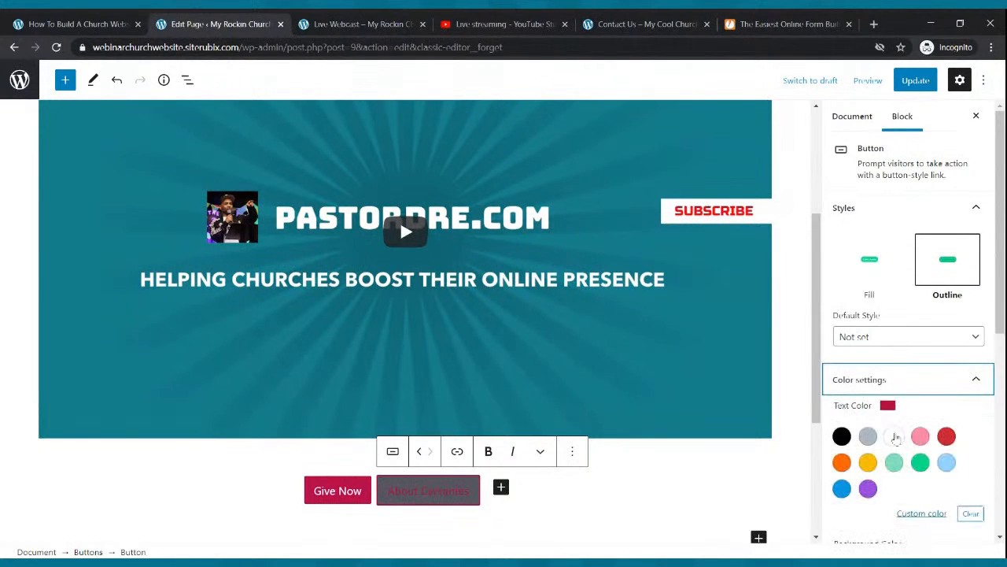
{"action": "left_click", "coordinate": [894, 436]}
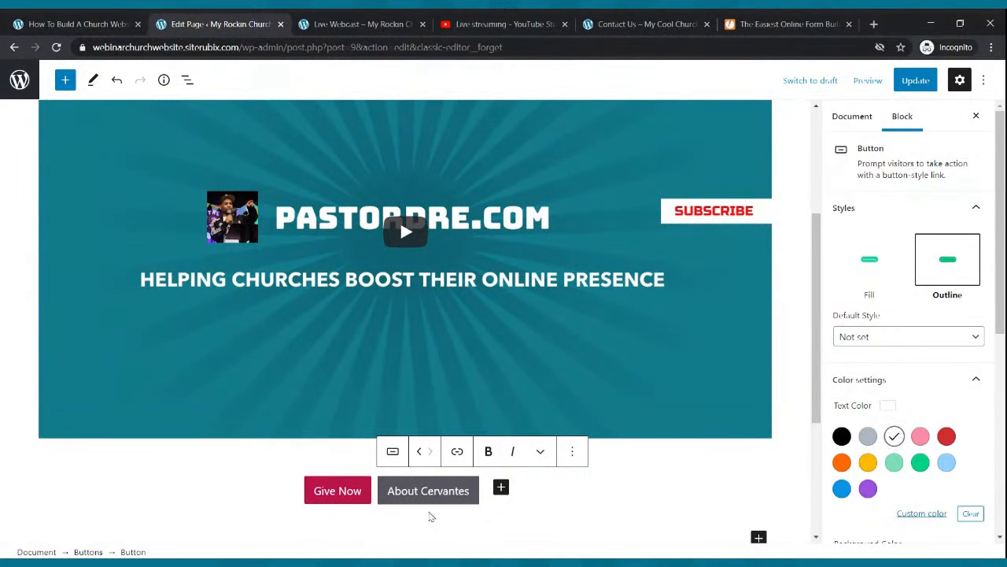
Step: Relabel the second button 'Contact Us'
{"action": "left_click", "coordinate": [442, 491]}
{"action": "key", "text": "BackSpace"}
{"action": "key", "text": "BackSpace"}
{"action": "key", "text": "BackSpace"}
{"action": "key", "text": "BackSpace"}
{"action": "key", "text": "BackSpace"}
{"action": "key", "text": "BackSpace"}
{"action": "key", "text": "BackSpace"}
{"action": "key", "text": "BackSpace"}
{"action": "key", "text": "BackSpace"}
{"action": "key", "text": "BackSpace"}
{"action": "key", "text": "BackSpace"}
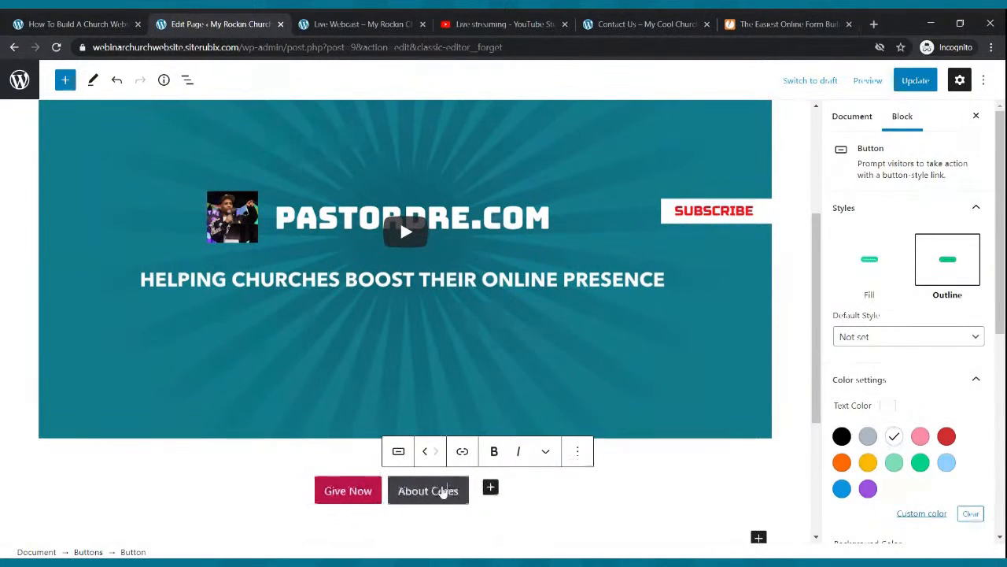
{"action": "key", "text": "BackSpace"}
{"action": "key", "text": "BackSpace"}
{"action": "key", "text": "BackSpace"}
{"action": "key", "text": "BackSpace"}
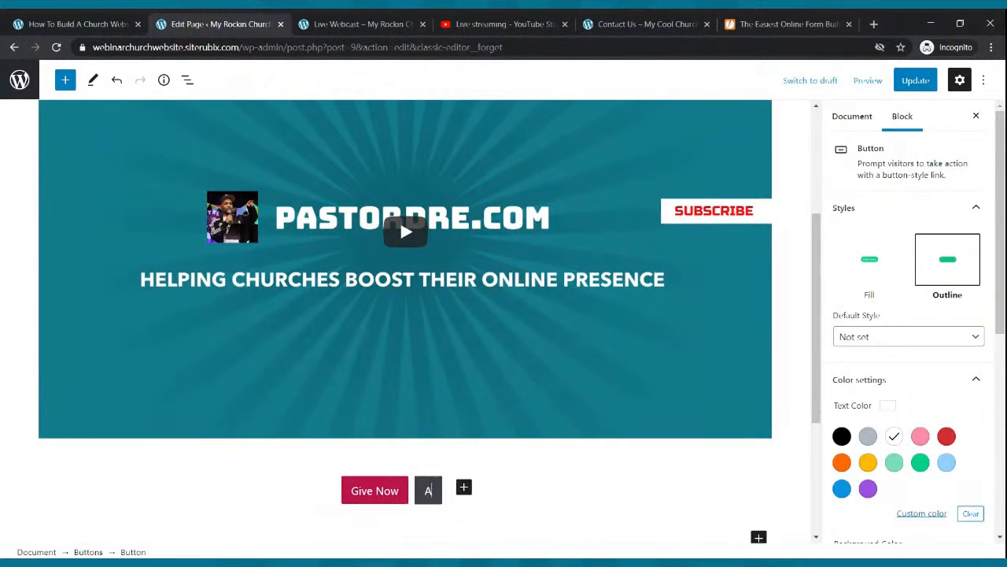
{"action": "type", "text": "Contact Us"}
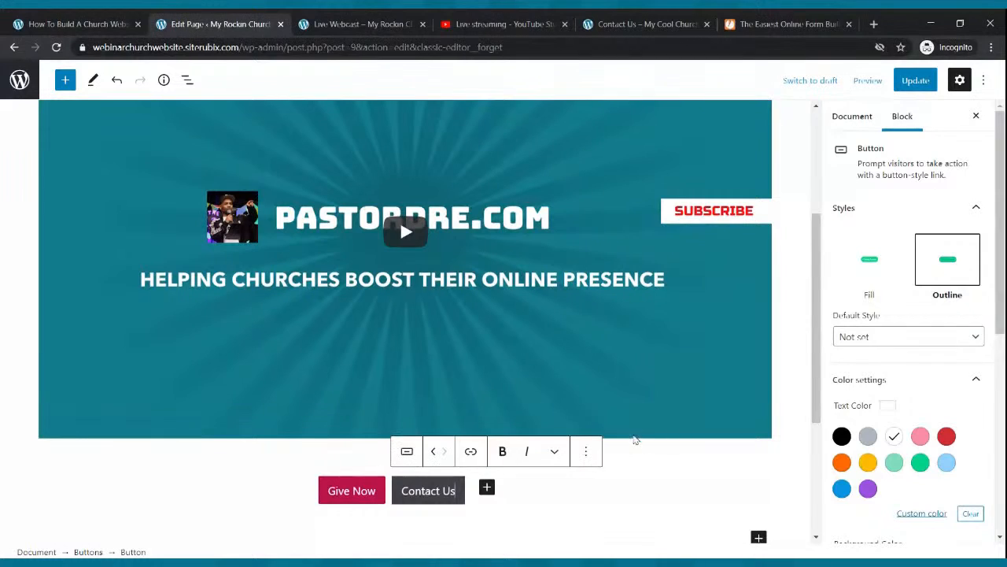
Step: Start a link on the Contact Us button and open the live Contact Us page
{"action": "left_click", "coordinate": [638, 463]}
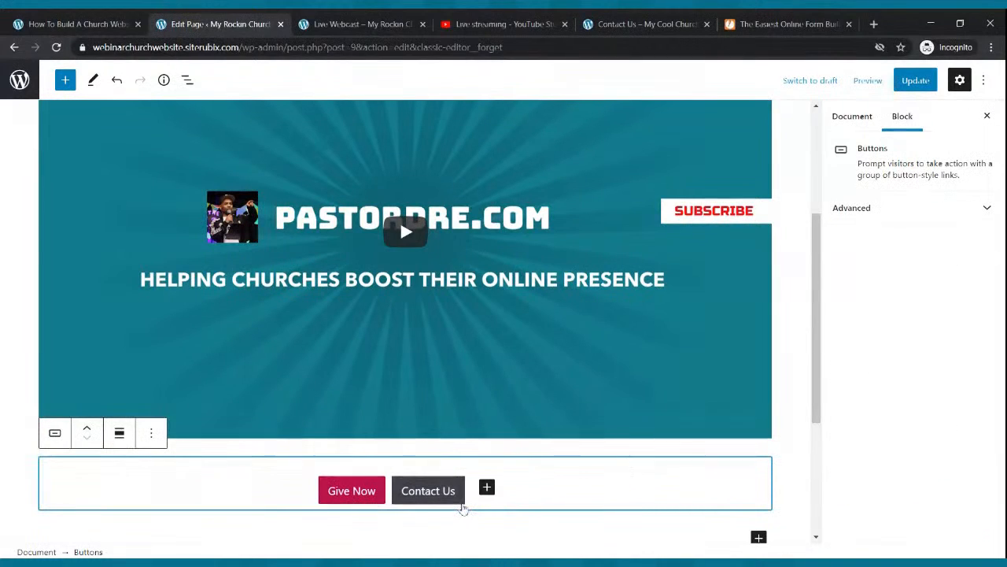
{"action": "left_click", "coordinate": [462, 505]}
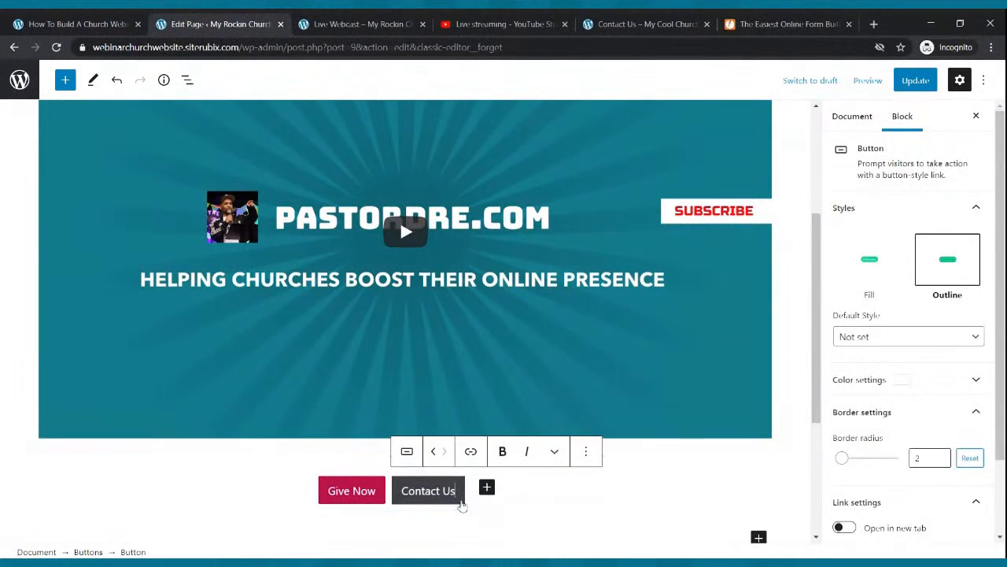
{"action": "left_click", "coordinate": [471, 452]}
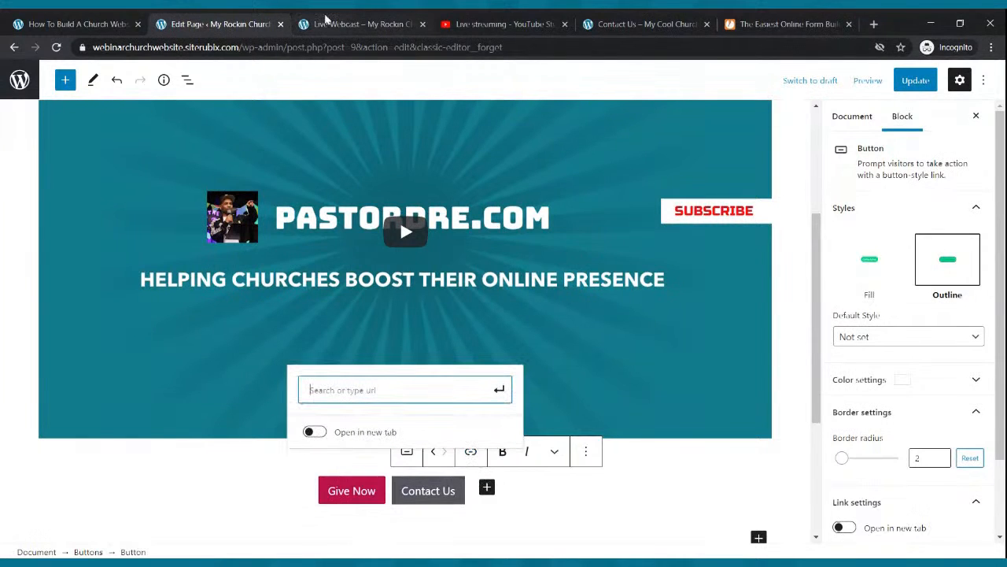
{"action": "left_click", "coordinate": [326, 21]}
{"action": "left_click", "coordinate": [466, 106]}
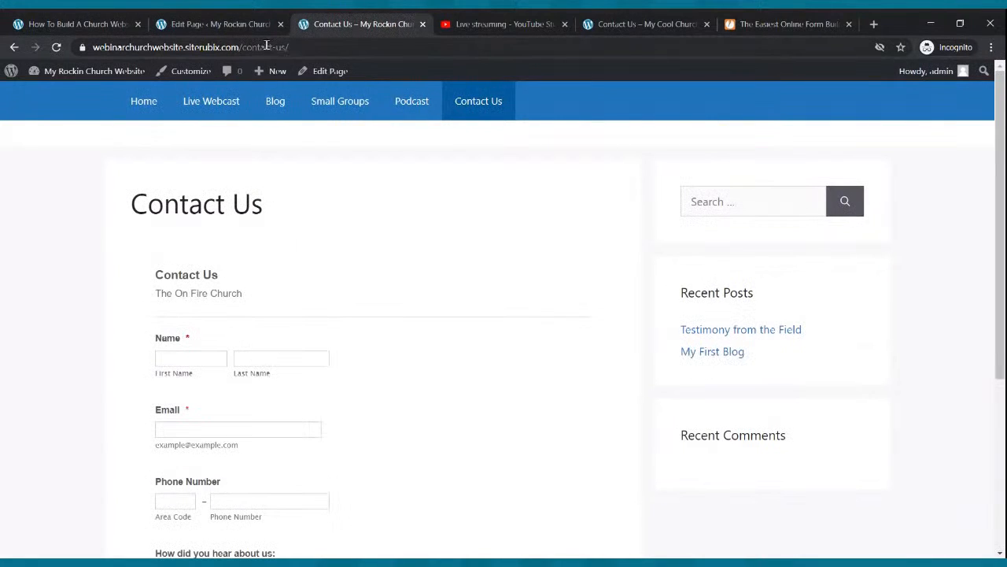
Step: Link the Contact Us button to the copied live Contact Us page address
{"action": "left_click", "coordinate": [267, 47]}
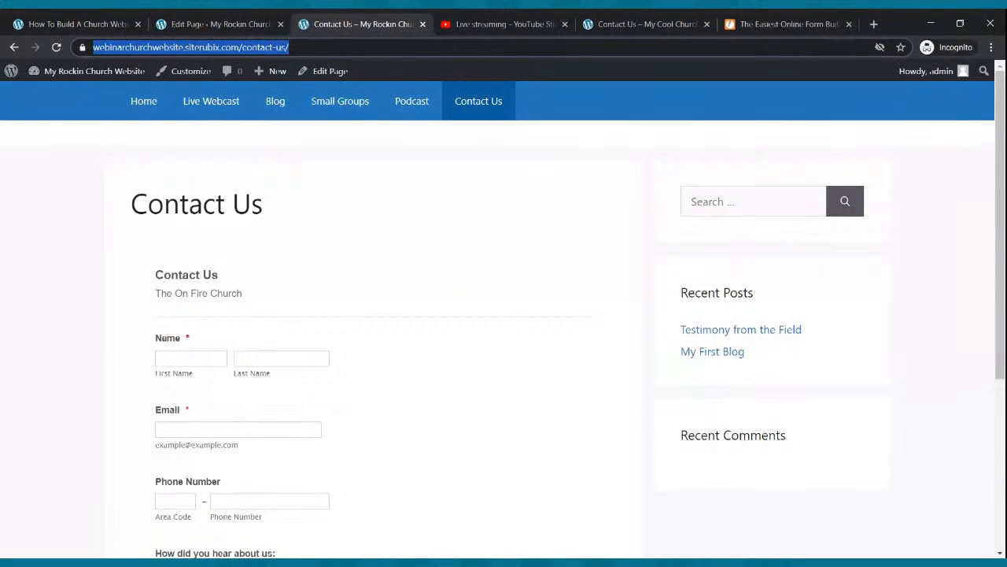
{"action": "left_click", "coordinate": [240, 26]}
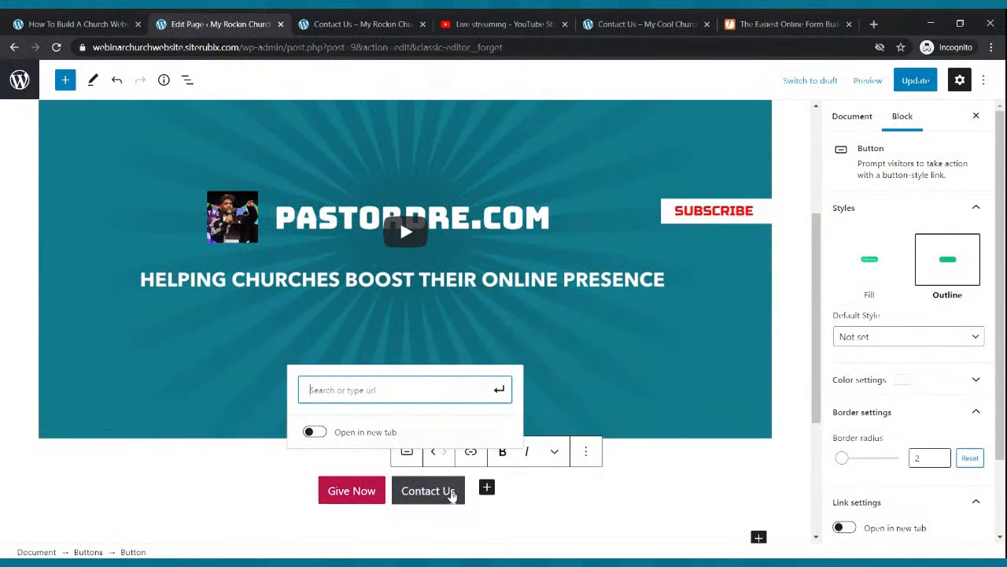
{"action": "key", "text": "ctrl+v"}
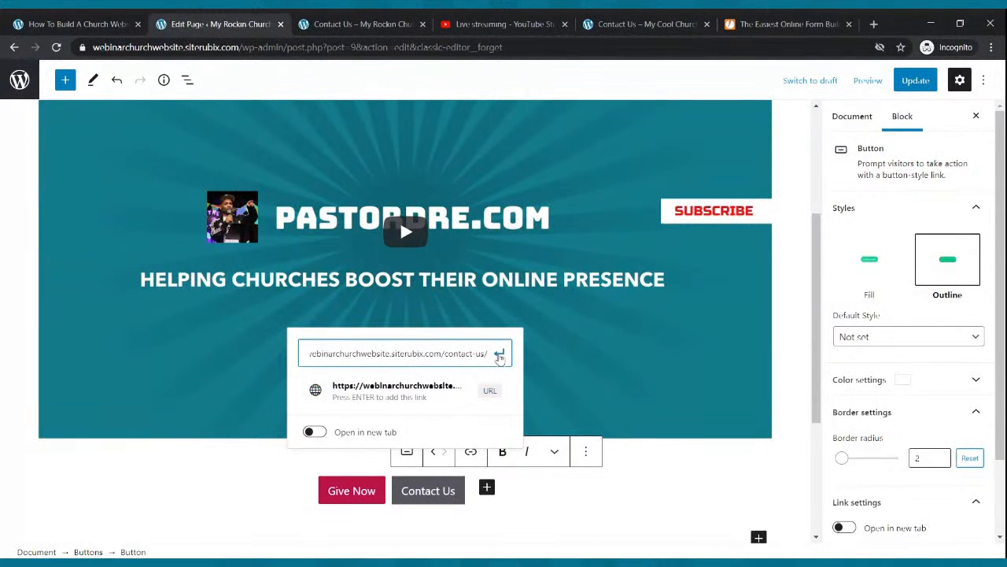
{"action": "left_click", "coordinate": [499, 353]}
{"action": "left_click", "coordinate": [650, 499]}
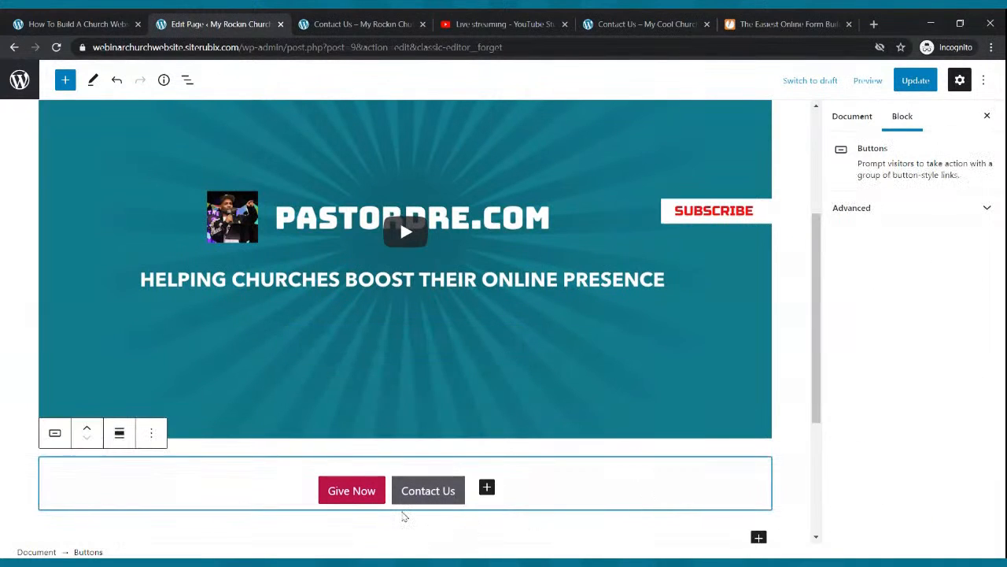
{"action": "left_click", "coordinate": [384, 504]}
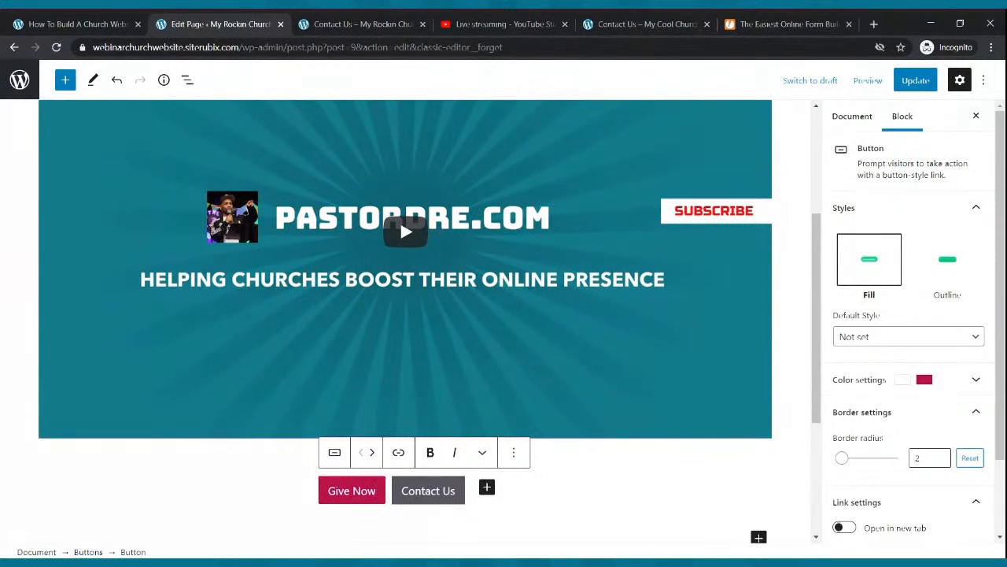
{"action": "left_click", "coordinate": [400, 453]}
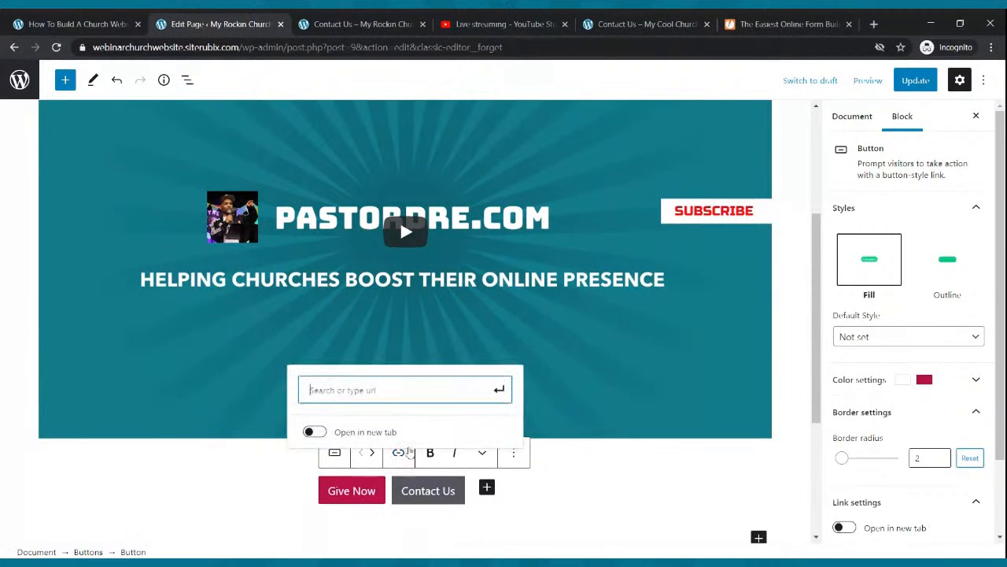
{"action": "type", "text": "https"}
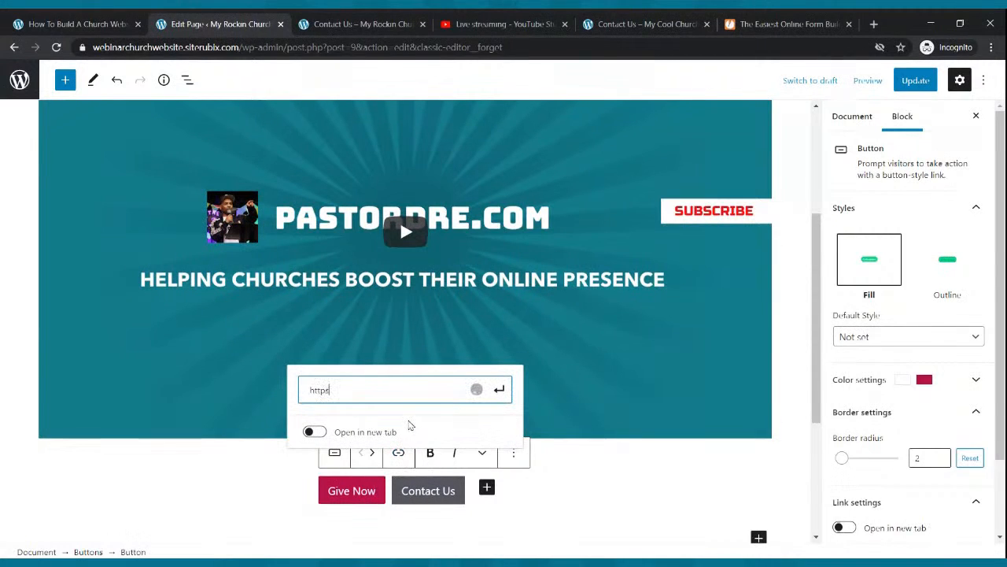
{"action": "type", "text": "://pa"}
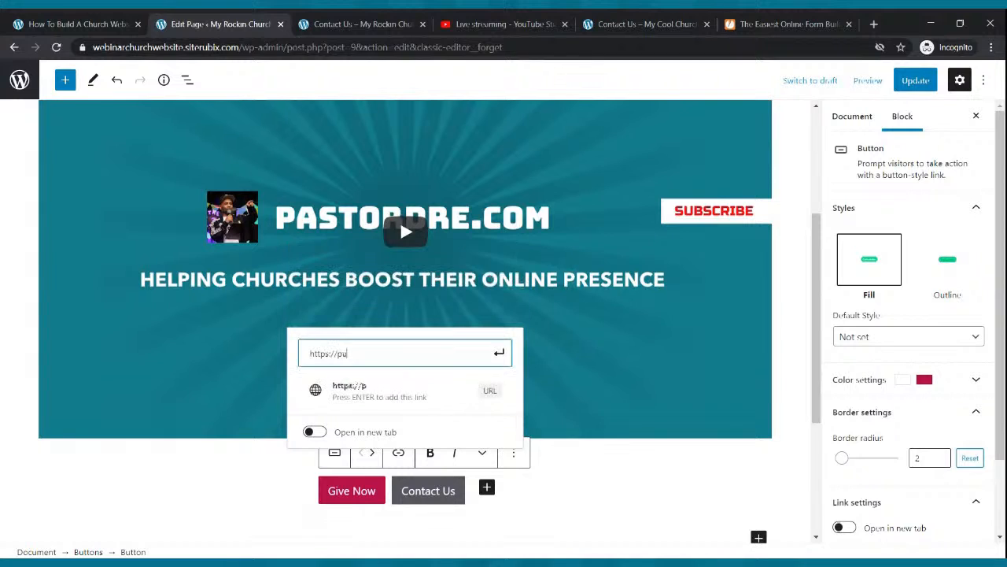
{"action": "type", "text": "ypal.com"}
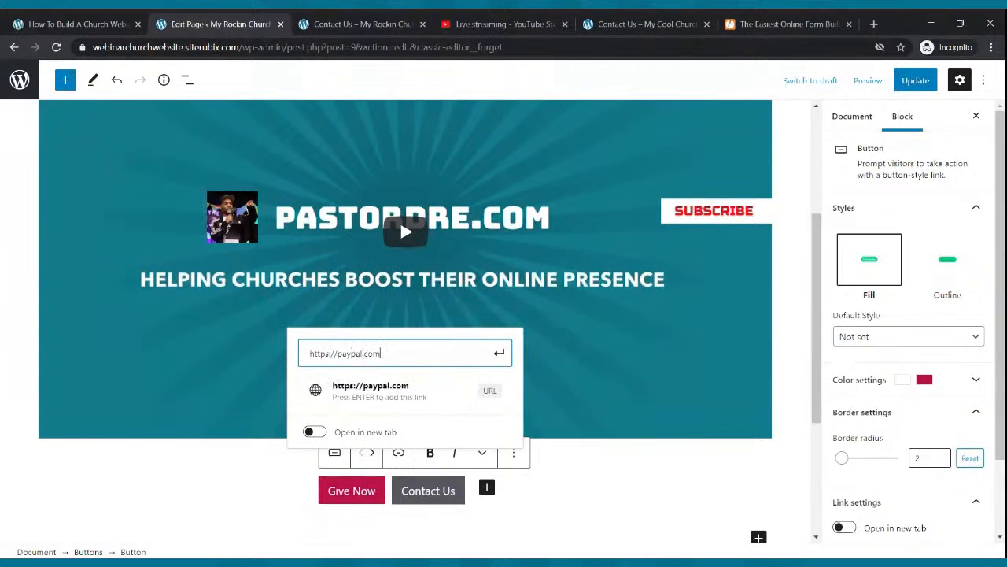
{"action": "left_click", "coordinate": [499, 353]}
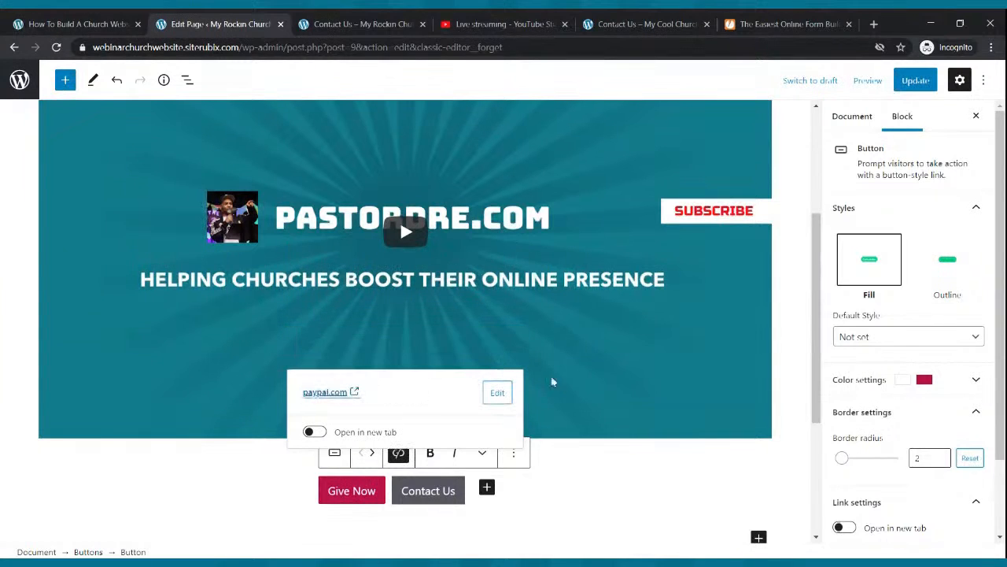
{"action": "left_click", "coordinate": [915, 80]}
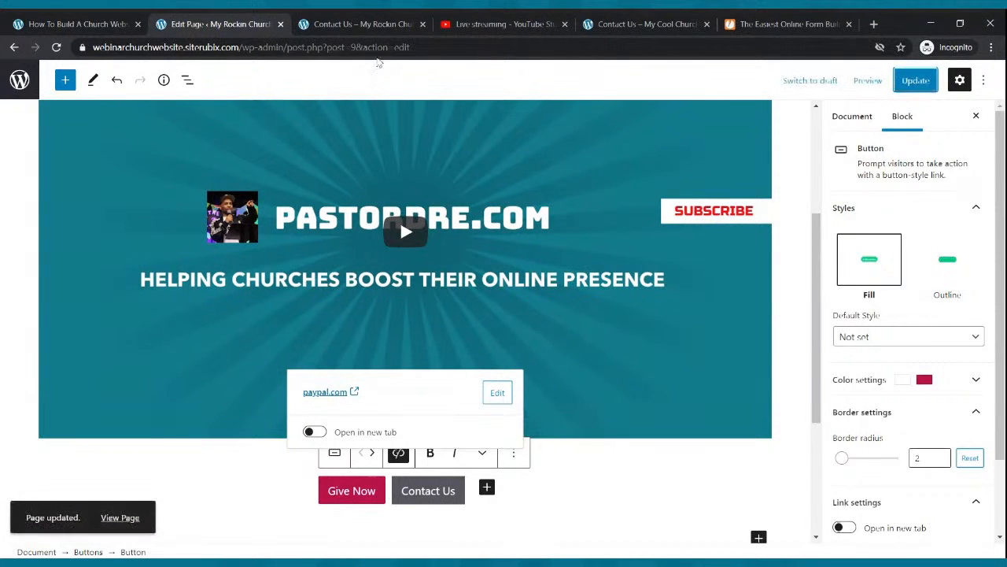
{"action": "left_click", "coordinate": [362, 24]}
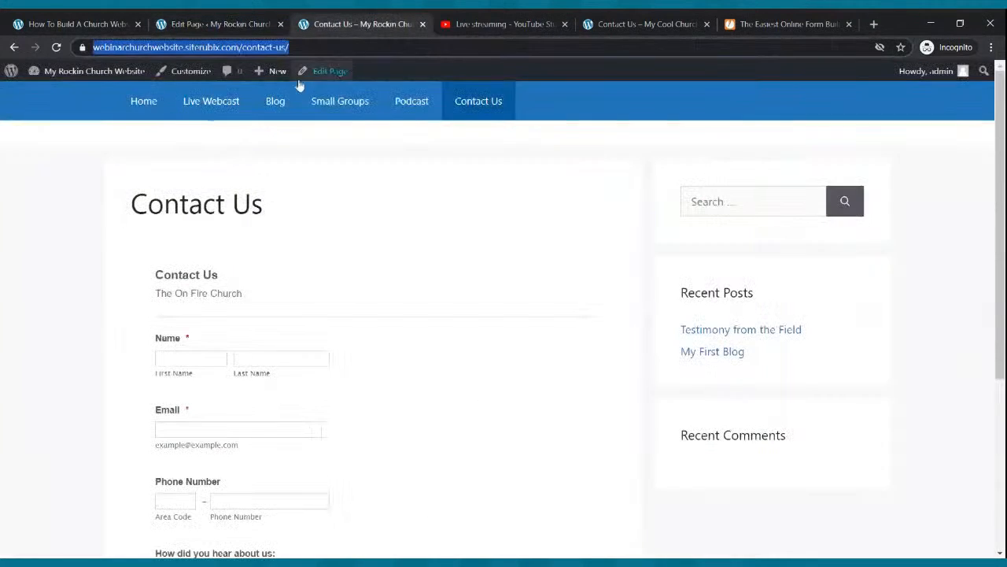
Step: Test Give Now on the live Live Webcast page, which opens PayPal in the same tab
{"action": "left_click", "coordinate": [182, 108]}
{"action": "scroll", "coordinate": [287, 163], "scroll_direction": "down", "scroll_amount": 2}
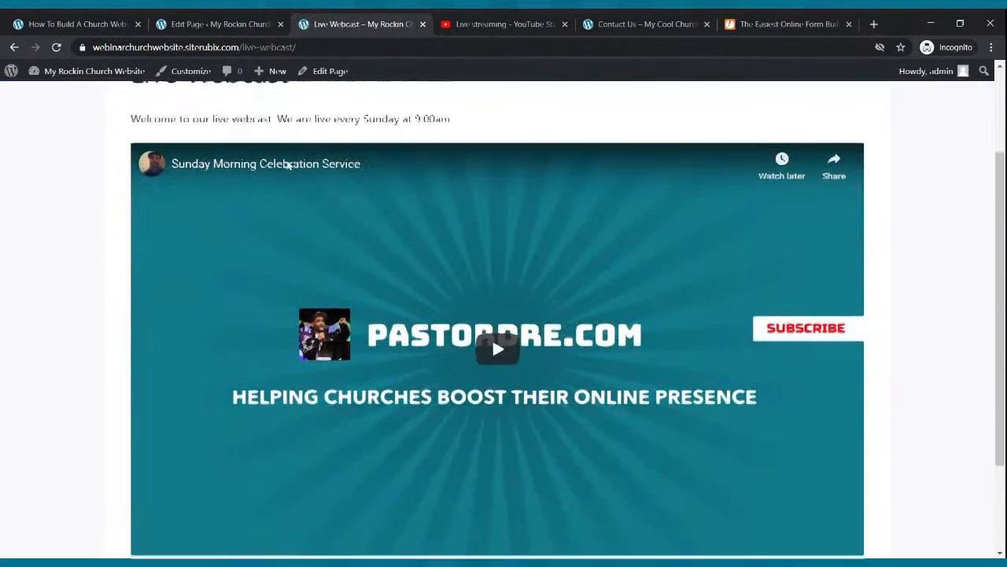
{"action": "scroll", "coordinate": [287, 164], "scroll_direction": "down", "scroll_amount": 2}
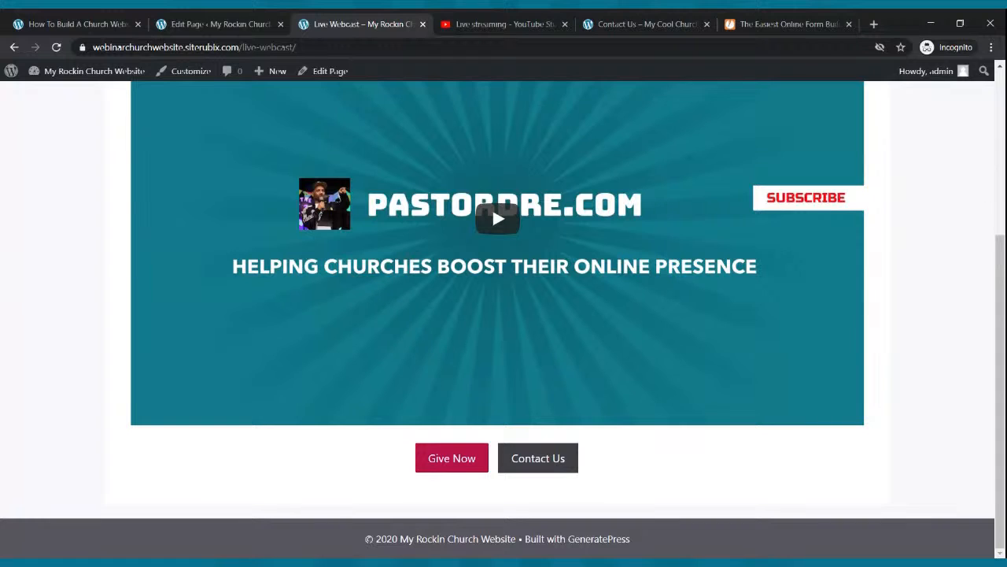
{"action": "left_click", "coordinate": [477, 468]}
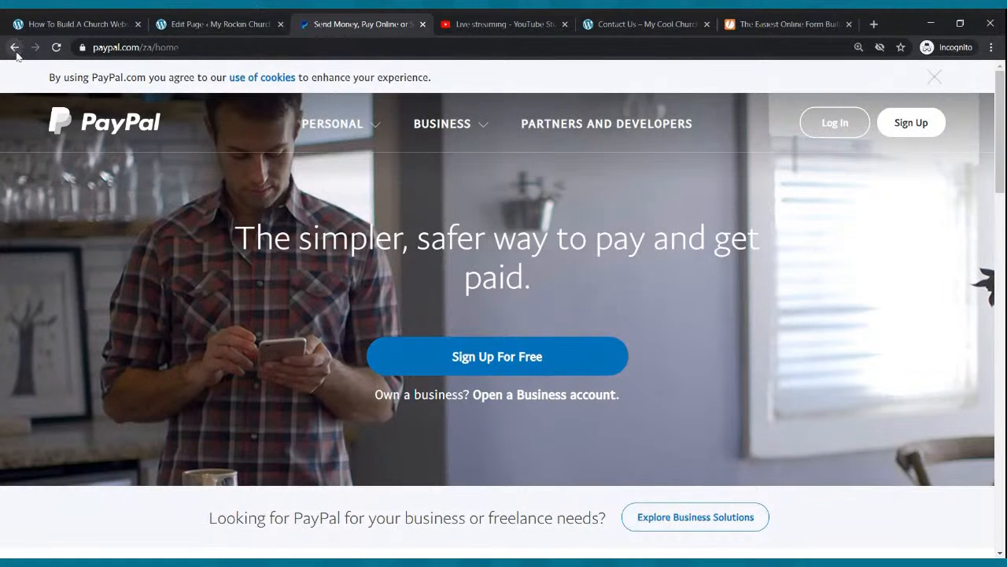
{"action": "left_click", "coordinate": [15, 49]}
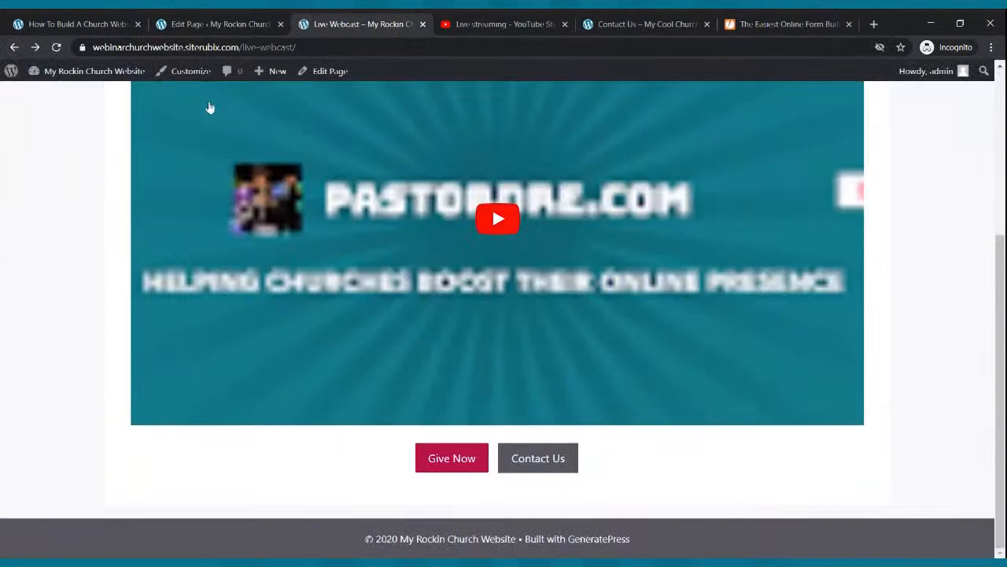
{"action": "left_click", "coordinate": [208, 23]}
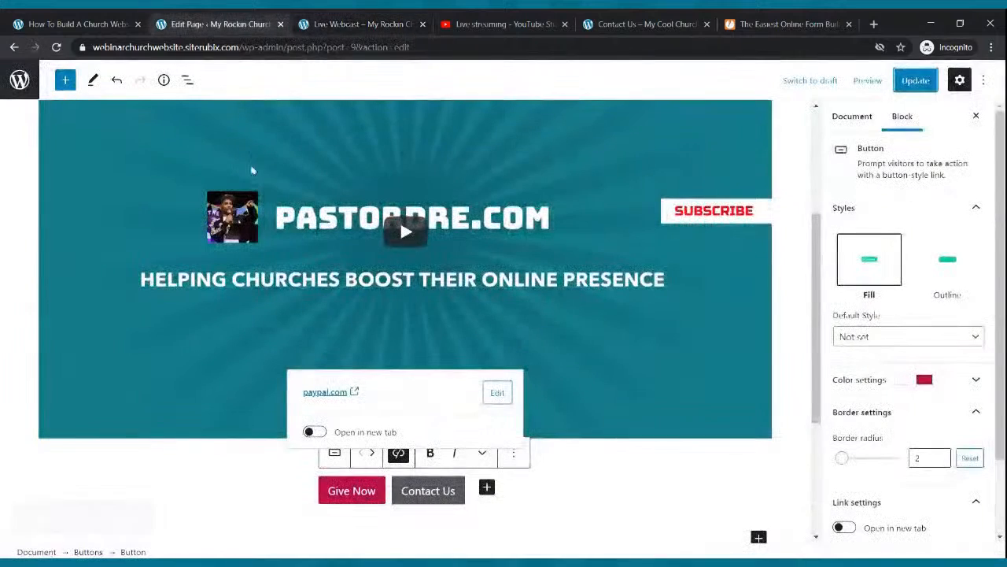
Step: Turn on 'Open in new tab' for both Give Now and Contact Us links and update the page
{"action": "left_click", "coordinate": [658, 501]}
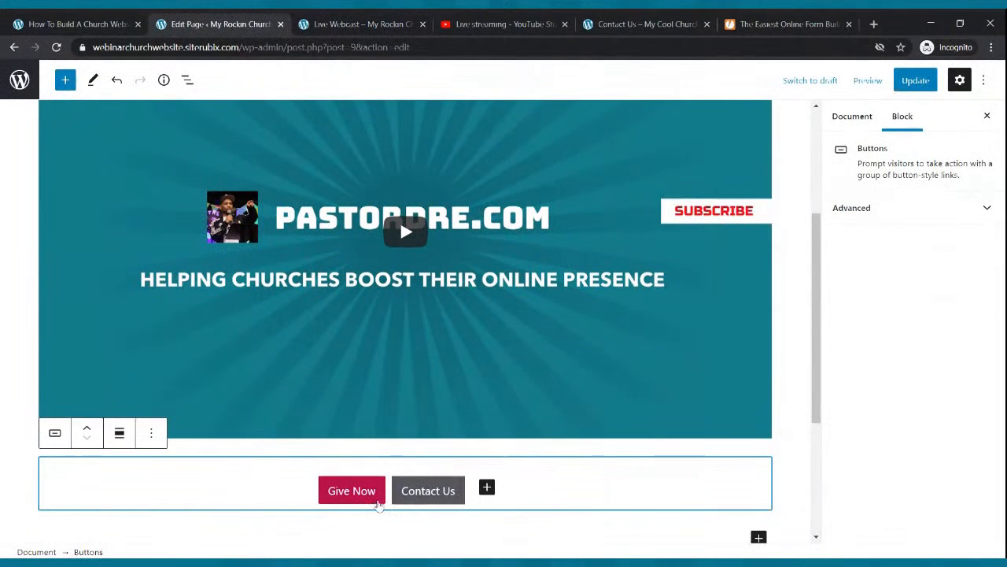
{"action": "left_click", "coordinate": [378, 504]}
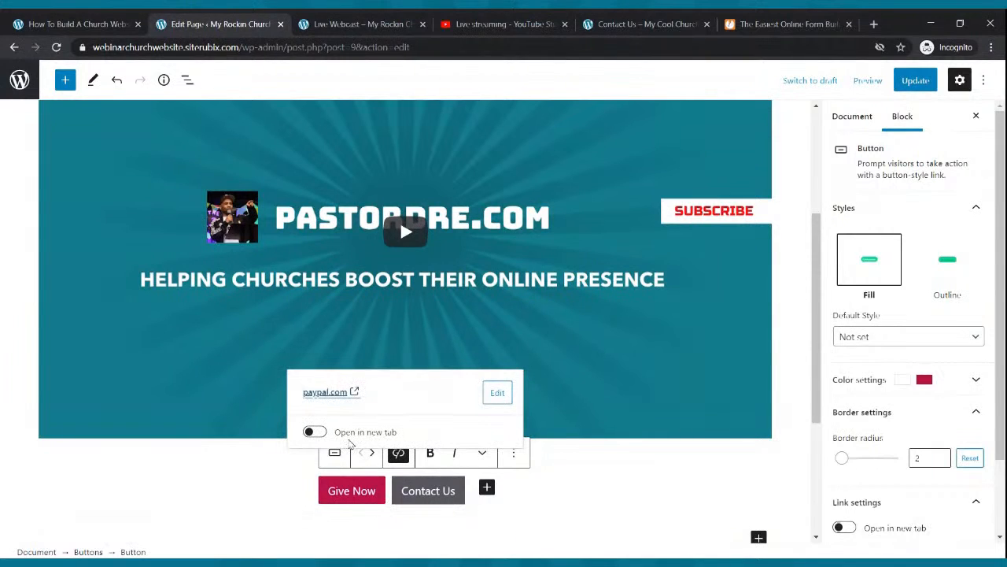
{"action": "left_click", "coordinate": [313, 432]}
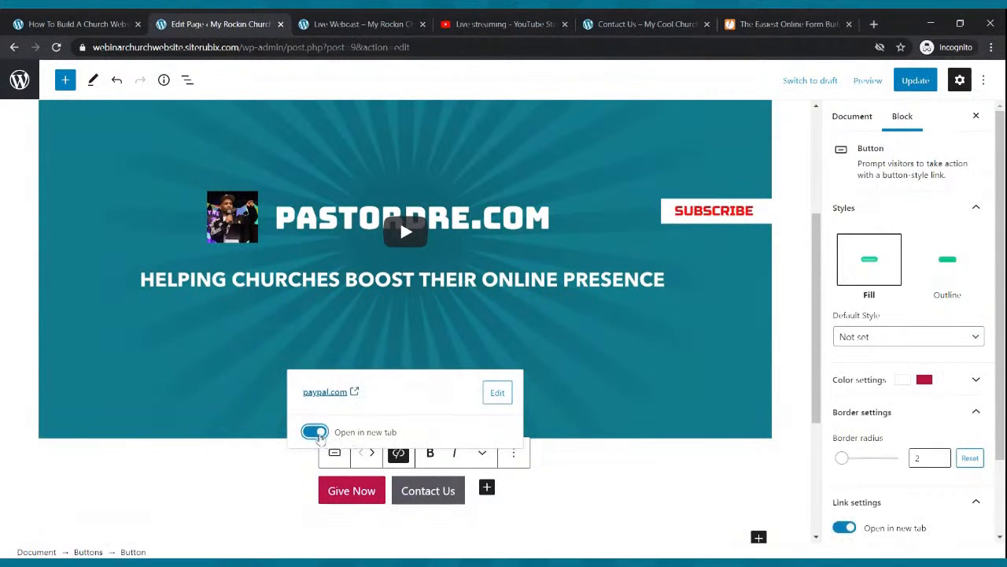
{"action": "left_click", "coordinate": [453, 502]}
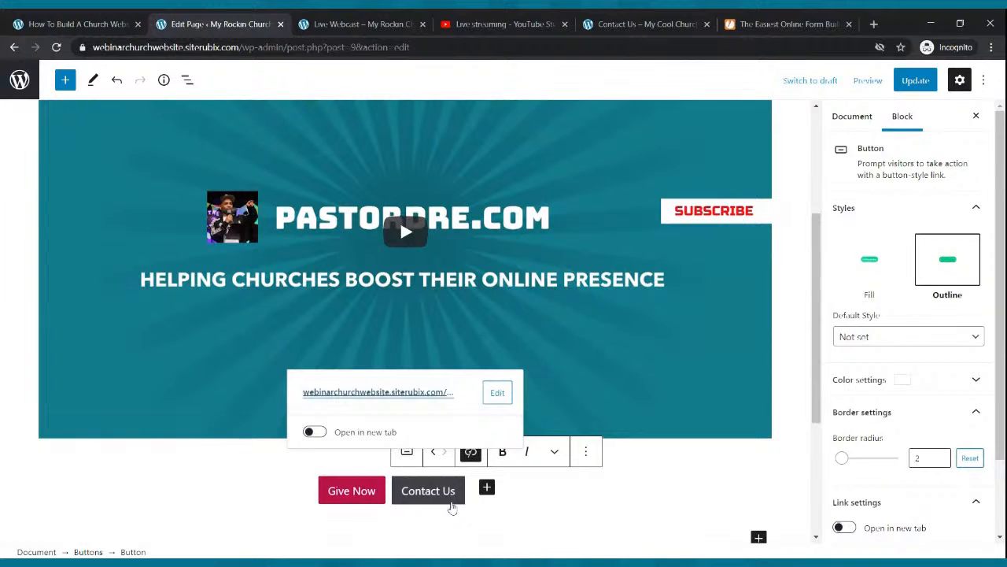
{"action": "left_click", "coordinate": [313, 432]}
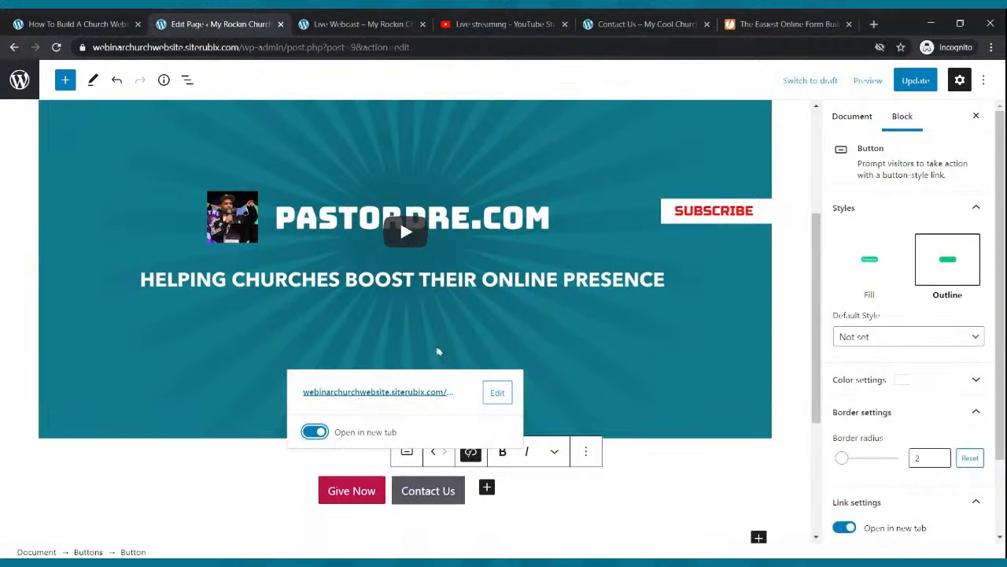
{"action": "left_click", "coordinate": [916, 74]}
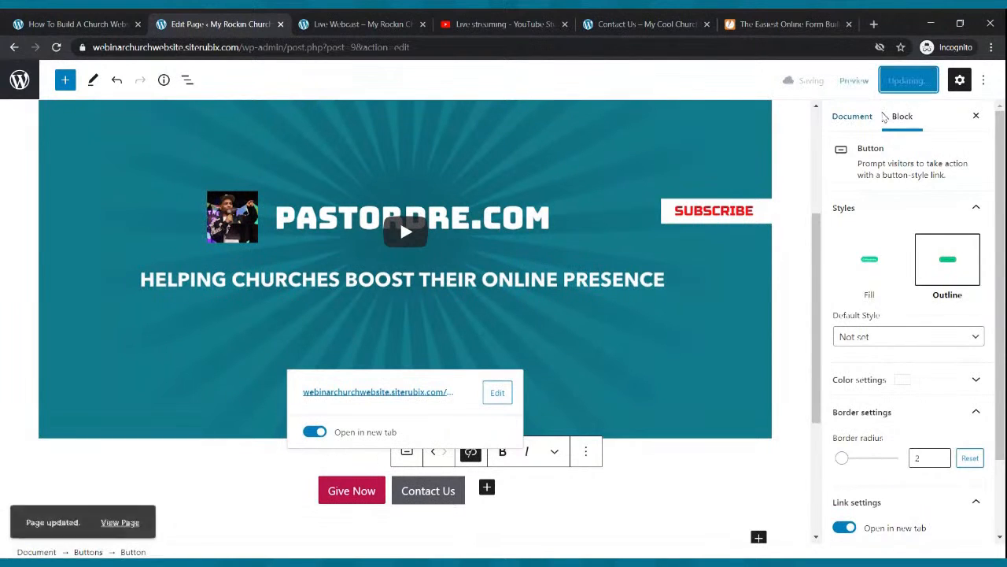
{"action": "left_click", "coordinate": [388, 22]}
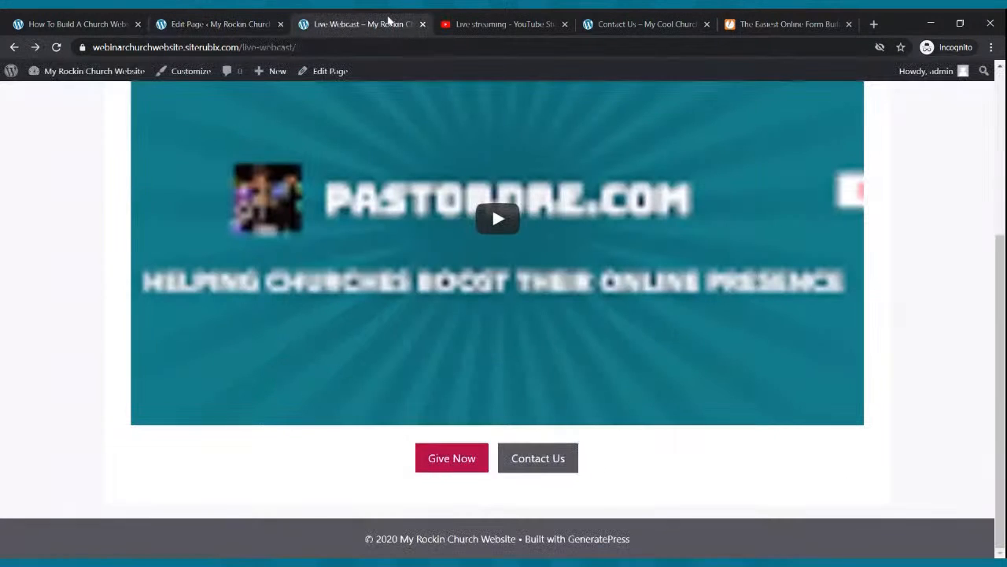
Step: Reload the live page and confirm Give Now opens PayPal in a new tab, then close it
{"action": "left_click", "coordinate": [56, 48]}
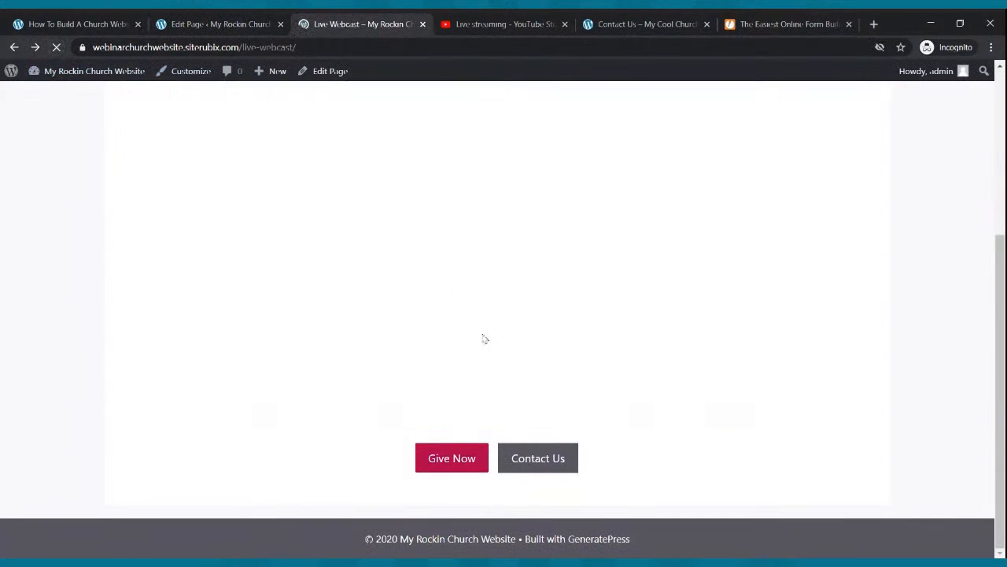
{"action": "scroll", "coordinate": [482, 339], "scroll_direction": "up", "scroll_amount": 3}
{"action": "scroll", "coordinate": [482, 340], "scroll_direction": "down", "scroll_amount": 3}
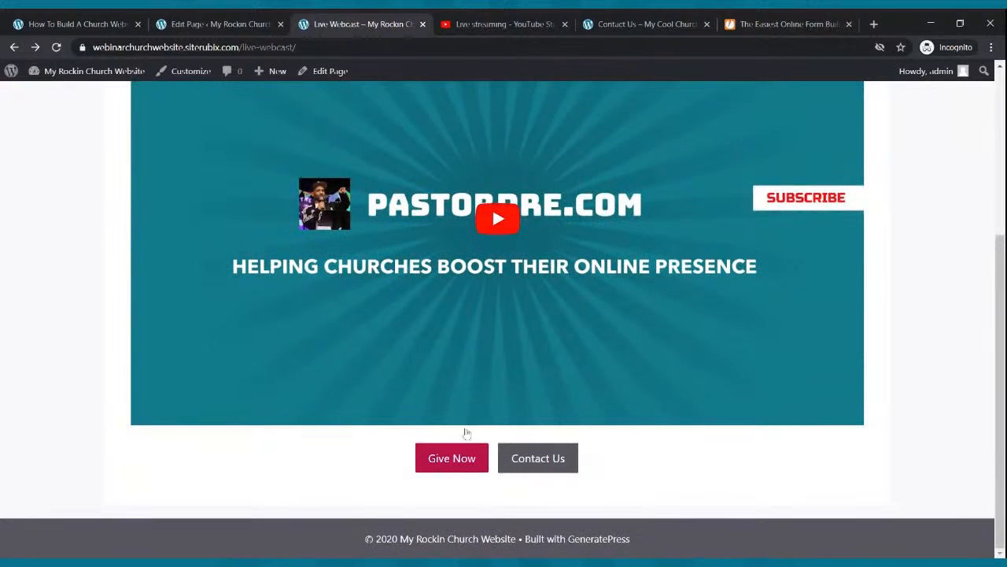
{"action": "left_click", "coordinate": [458, 460]}
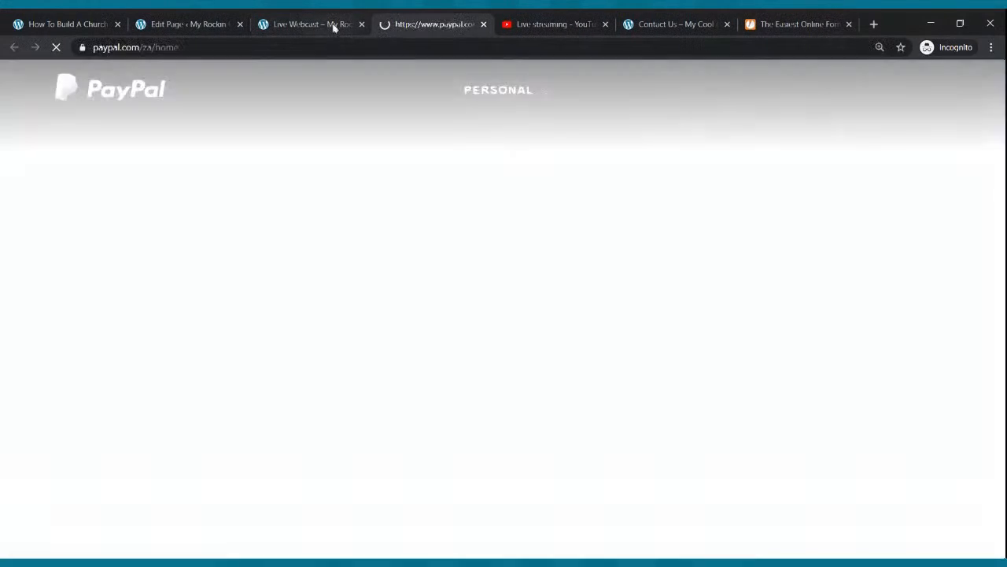
{"action": "left_click", "coordinate": [335, 26]}
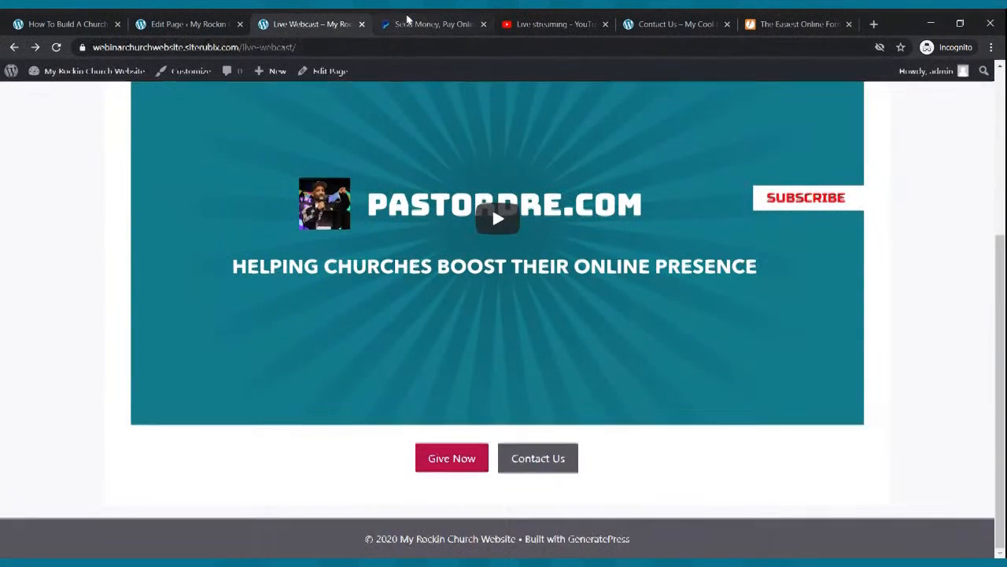
{"action": "left_click", "coordinate": [408, 24]}
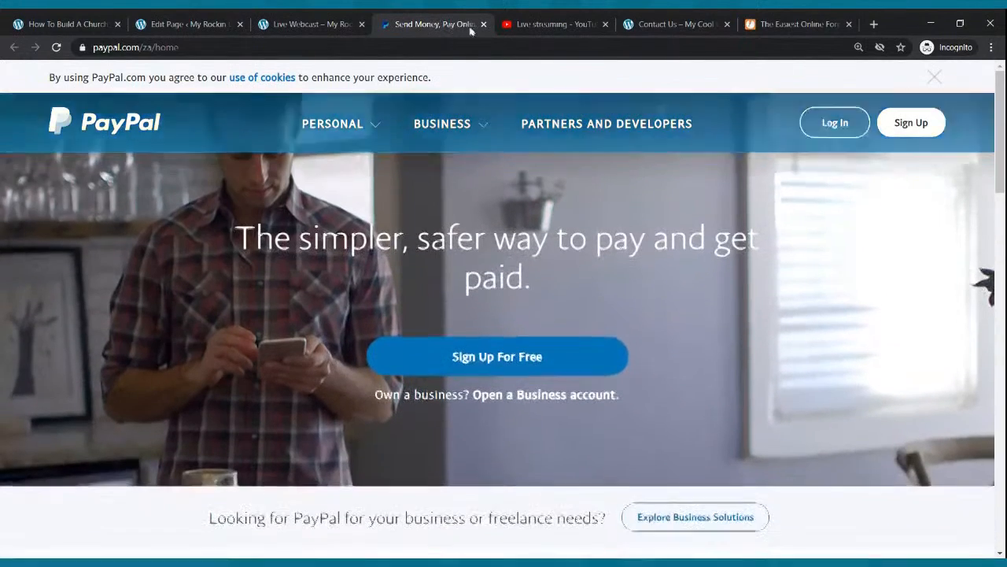
{"action": "left_click", "coordinate": [483, 25]}
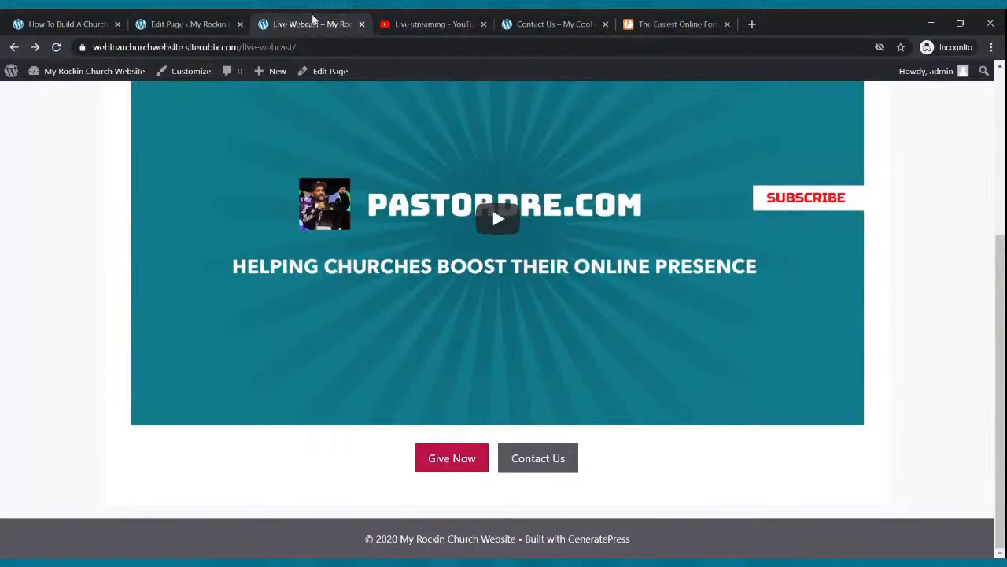
Step: Confirm Contact Us opens in a new tab, then close that tab
{"action": "left_click", "coordinate": [550, 468]}
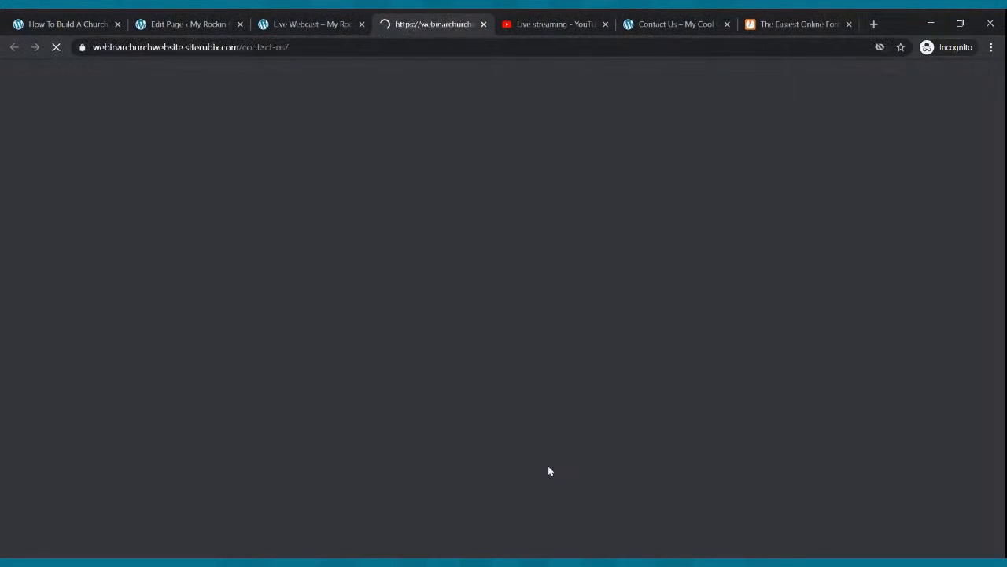
{"action": "left_click", "coordinate": [274, 21]}
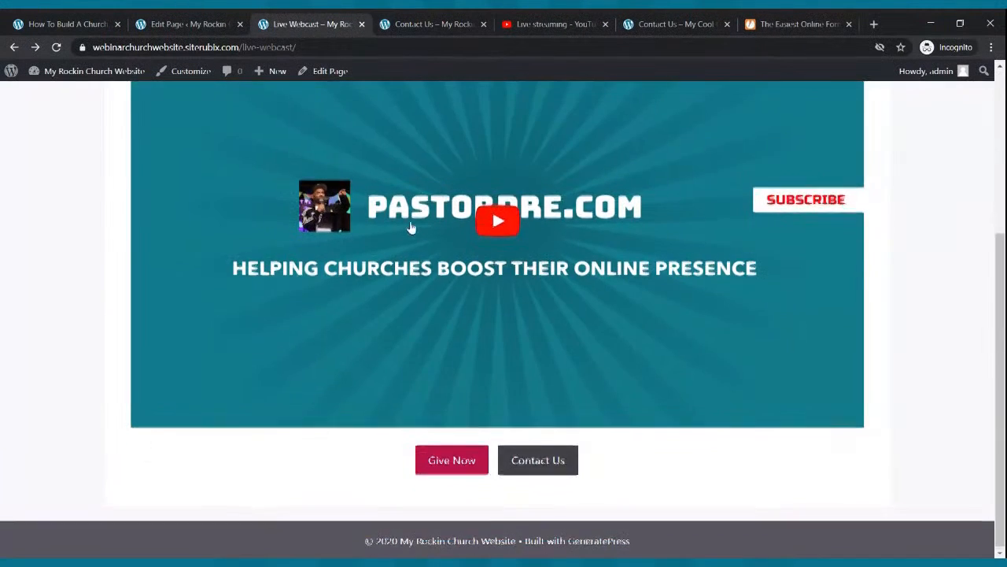
{"action": "scroll", "coordinate": [412, 230], "scroll_direction": "up", "scroll_amount": 3}
{"action": "left_click", "coordinate": [431, 24]}
{"action": "scroll", "coordinate": [312, 317], "scroll_direction": "down", "scroll_amount": 1}
{"action": "scroll", "coordinate": [313, 319], "scroll_direction": "up", "scroll_amount": 1}
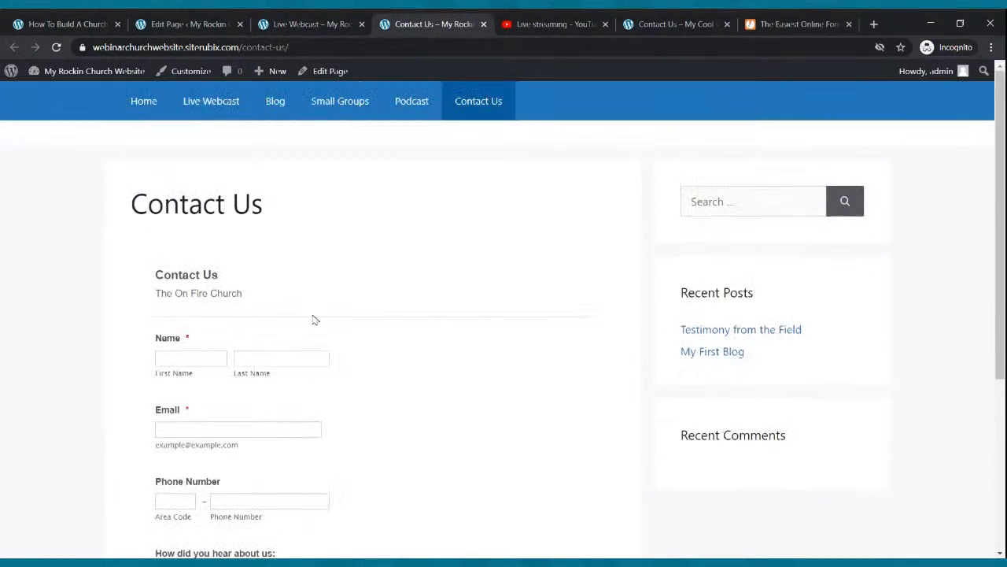
{"action": "left_click", "coordinate": [483, 25]}
Step: Close the JotForm form builder tab and return to the Live Webcast page
{"action": "scroll", "coordinate": [394, 184], "scroll_direction": "up", "scroll_amount": 1}
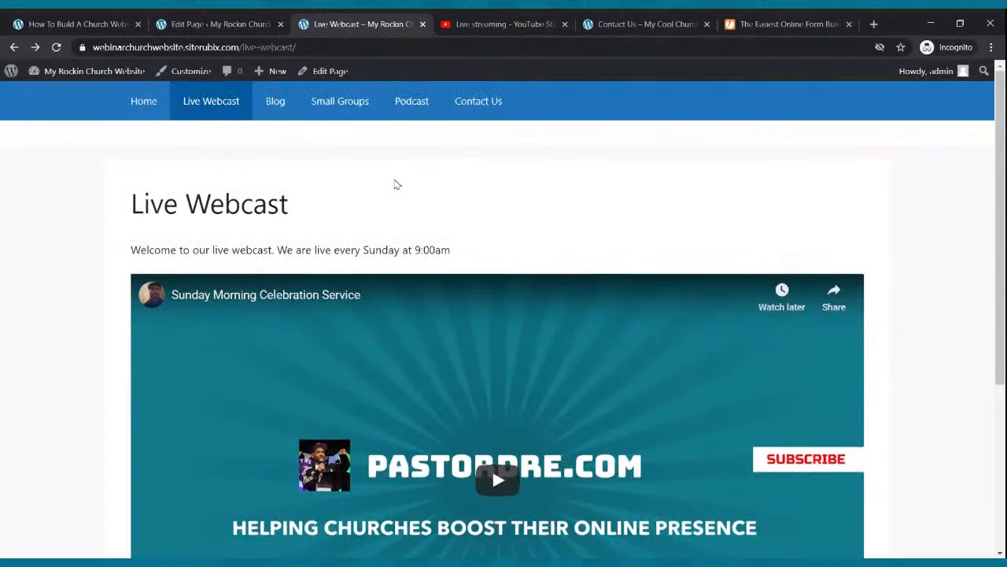
{"action": "left_click", "coordinate": [732, 24]}
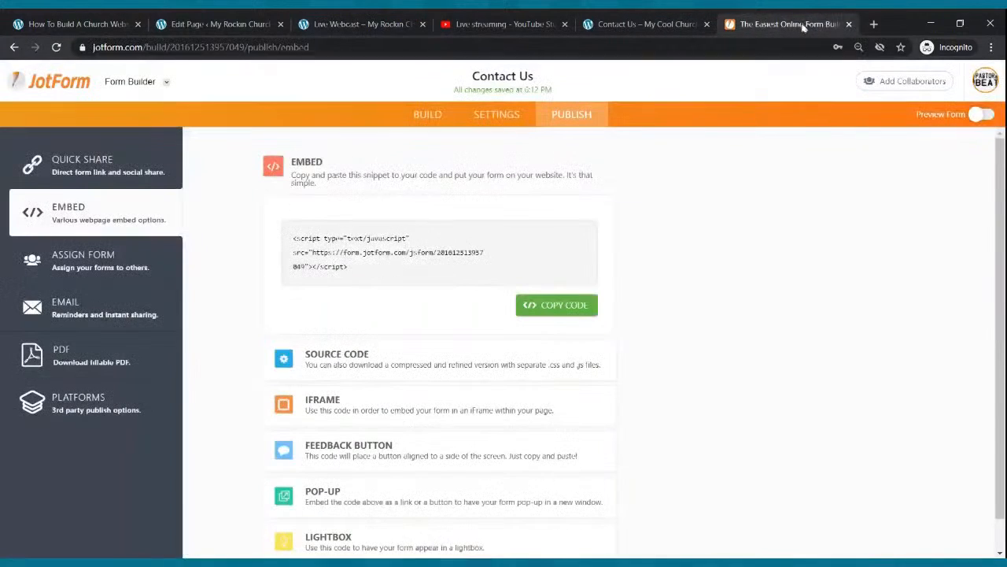
{"action": "left_click", "coordinate": [849, 25]}
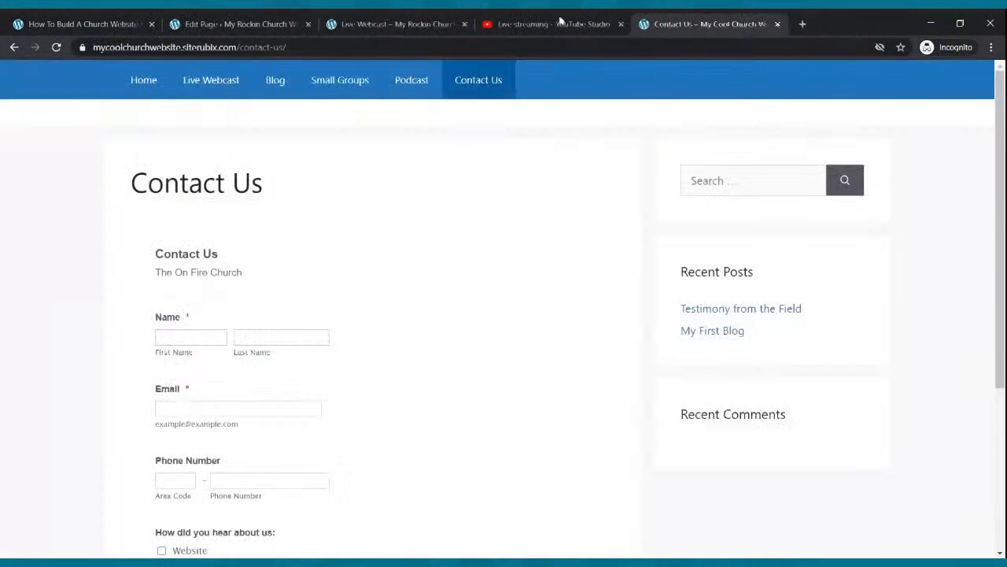
{"action": "left_click", "coordinate": [360, 22]}
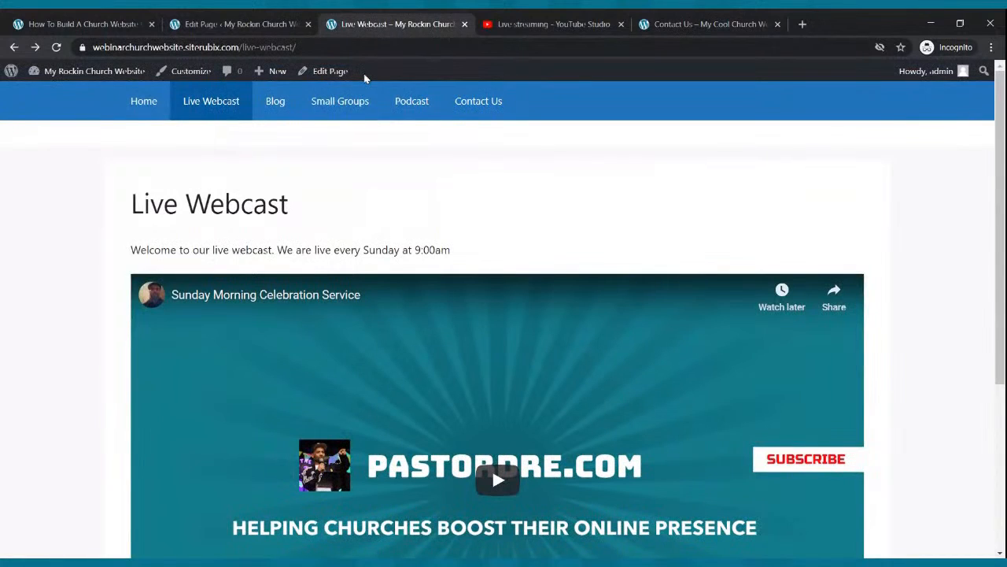
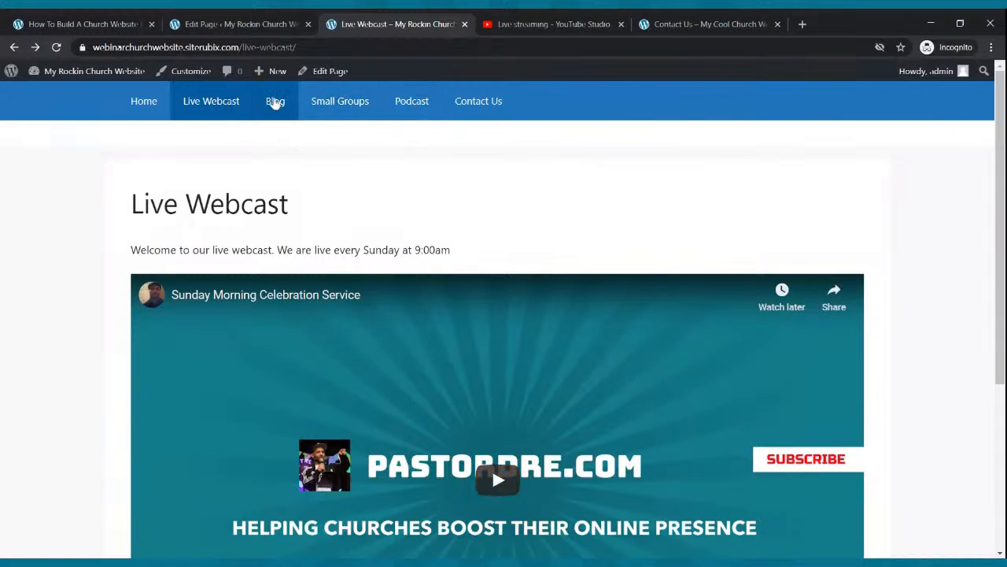
Step: Check the Small Groups, Podcast and Contact Us pages, then review the Live Webcast page
{"action": "left_click", "coordinate": [312, 101]}
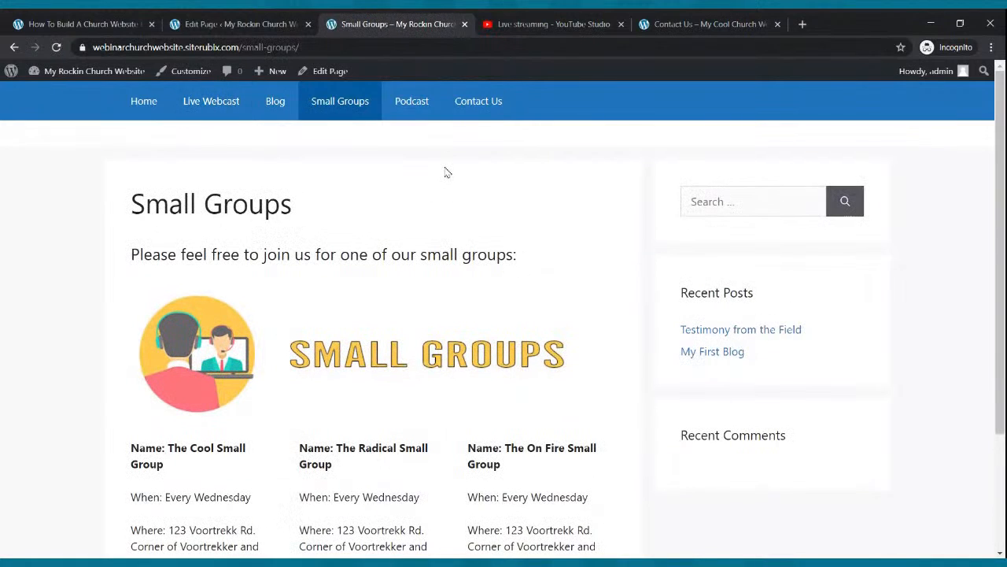
{"action": "left_click", "coordinate": [409, 100]}
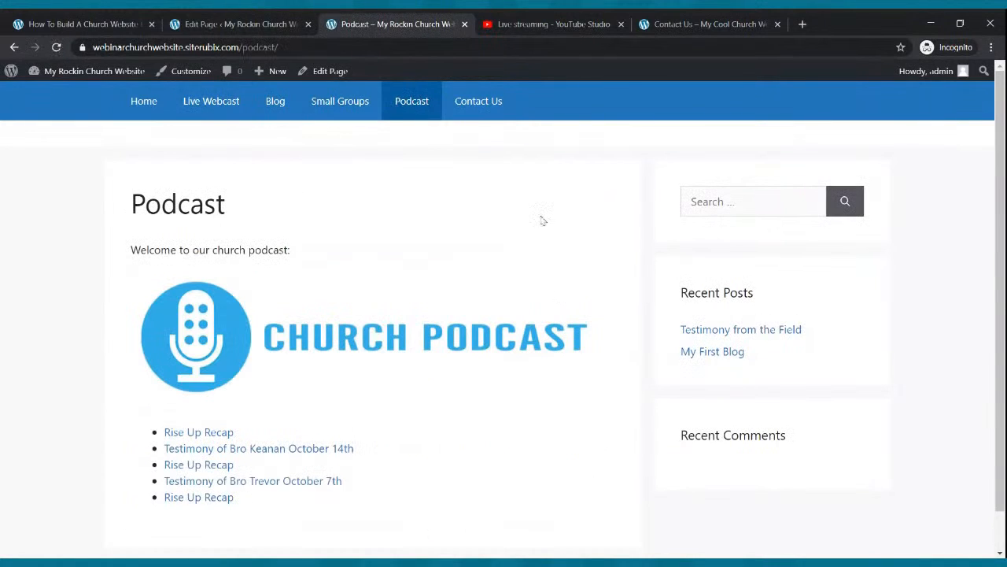
{"action": "left_click", "coordinate": [489, 106]}
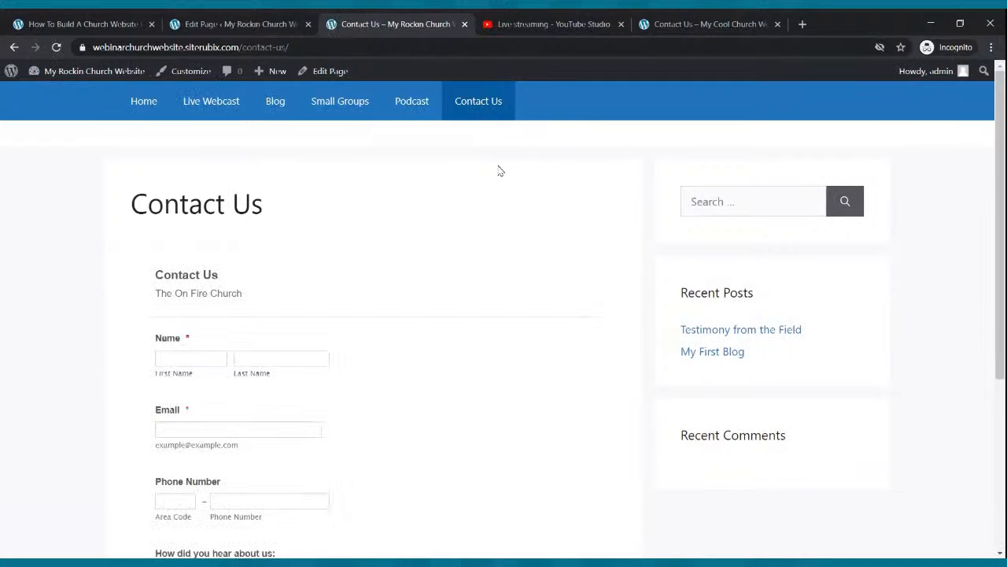
{"action": "left_click", "coordinate": [234, 101]}
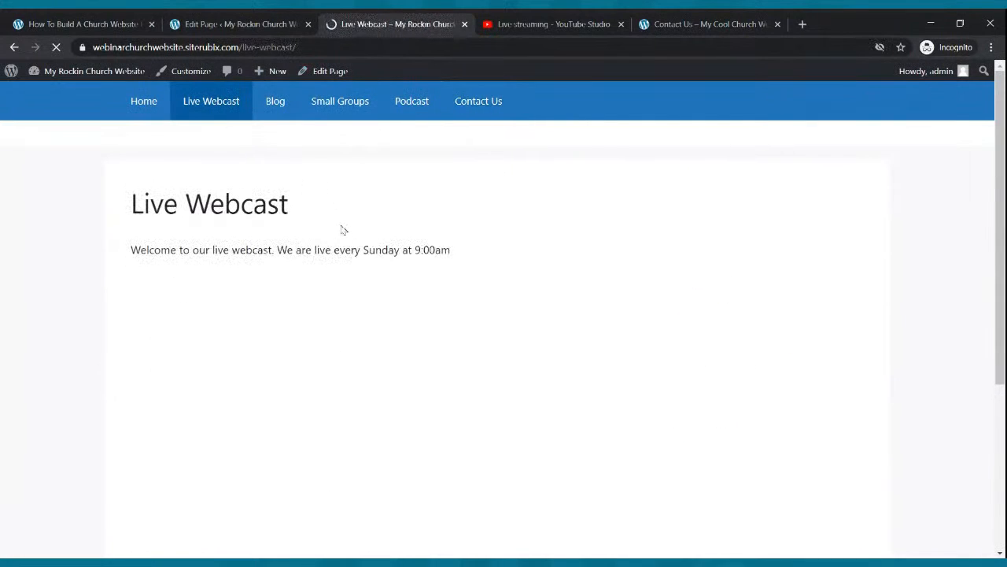
{"action": "scroll", "coordinate": [343, 229], "scroll_direction": "down", "scroll_amount": 3}
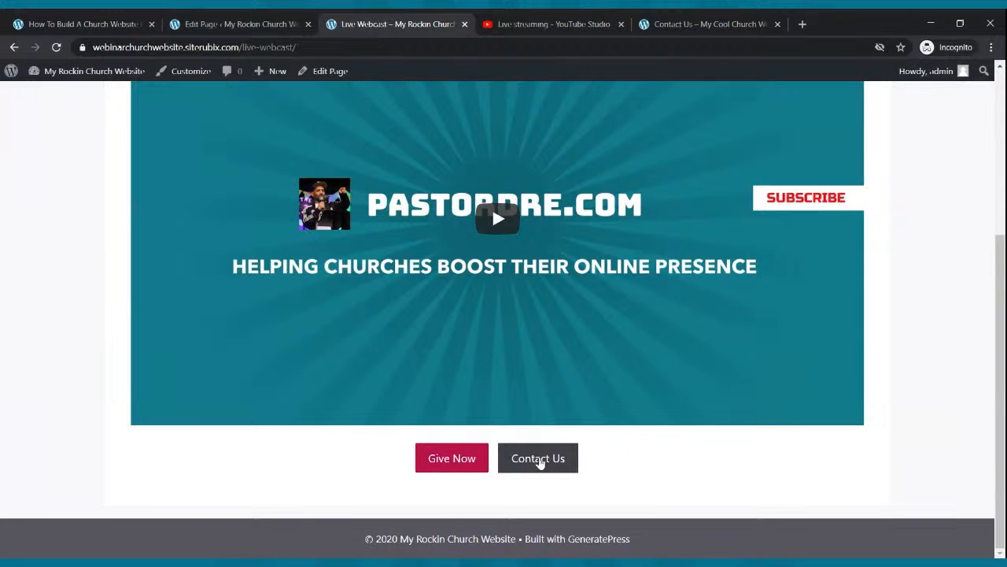
{"action": "scroll", "coordinate": [378, 308], "scroll_direction": "up", "scroll_amount": 4}
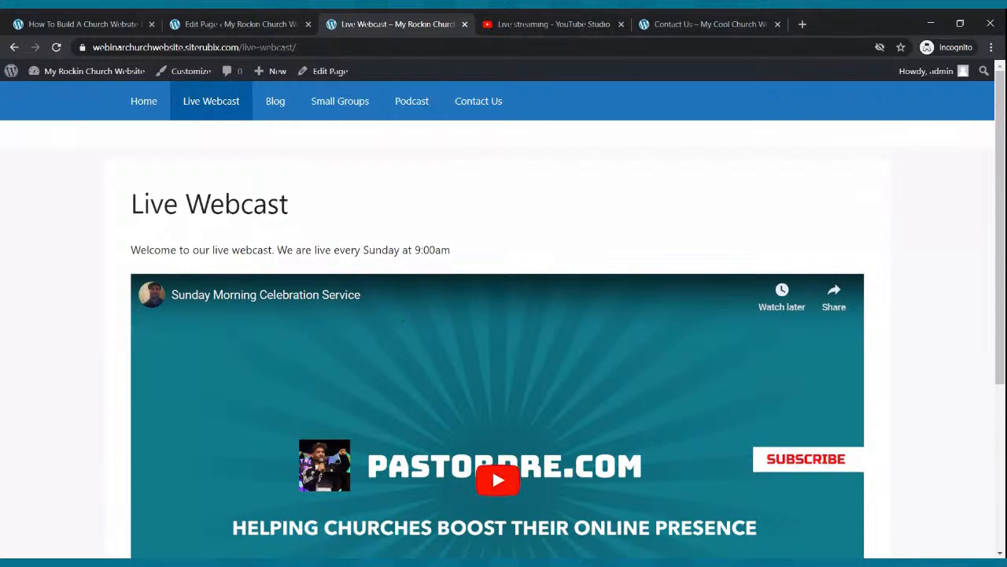
Step: From the home page, confirm the banner button opens the Live Webcast page
{"action": "left_click", "coordinate": [141, 102]}
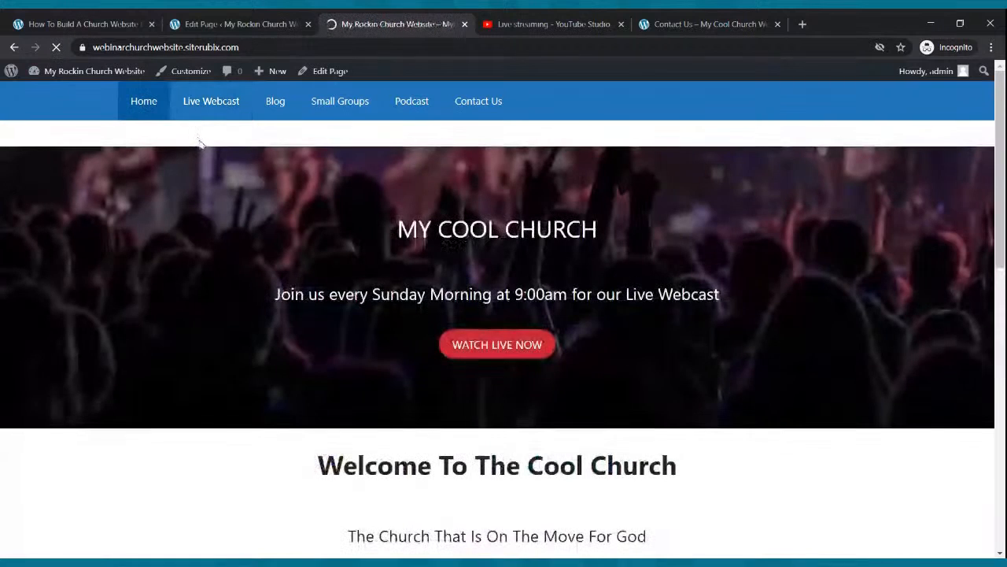
{"action": "left_click", "coordinate": [499, 356]}
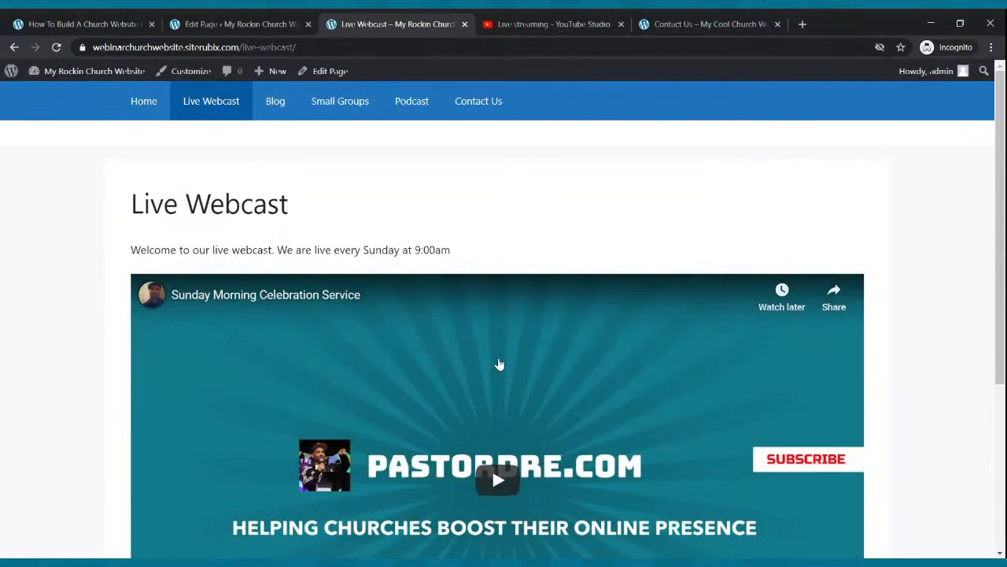
{"action": "scroll", "coordinate": [499, 364], "scroll_direction": "down", "scroll_amount": 3}
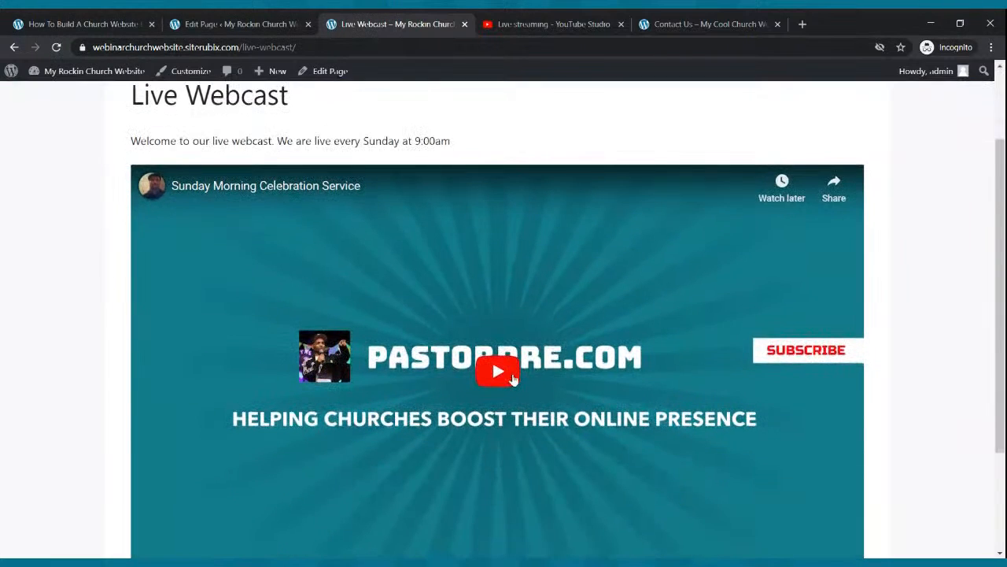
{"action": "scroll", "coordinate": [513, 380], "scroll_direction": "up", "scroll_amount": 2}
{"action": "scroll", "coordinate": [429, 334], "scroll_direction": "up", "scroll_amount": 3}
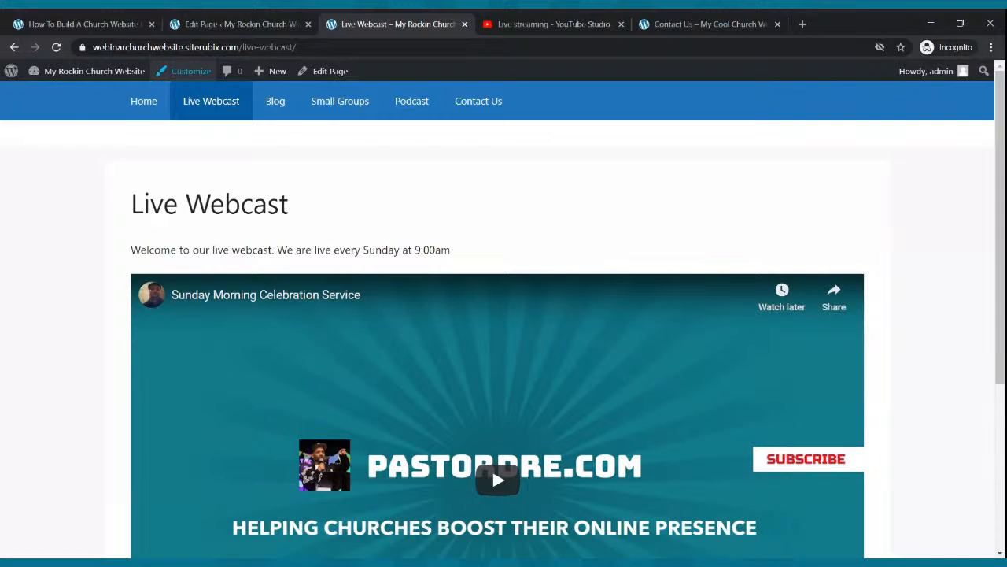
Step: Return to the home page and open Small Groups from its home-page link
{"action": "left_click", "coordinate": [148, 106]}
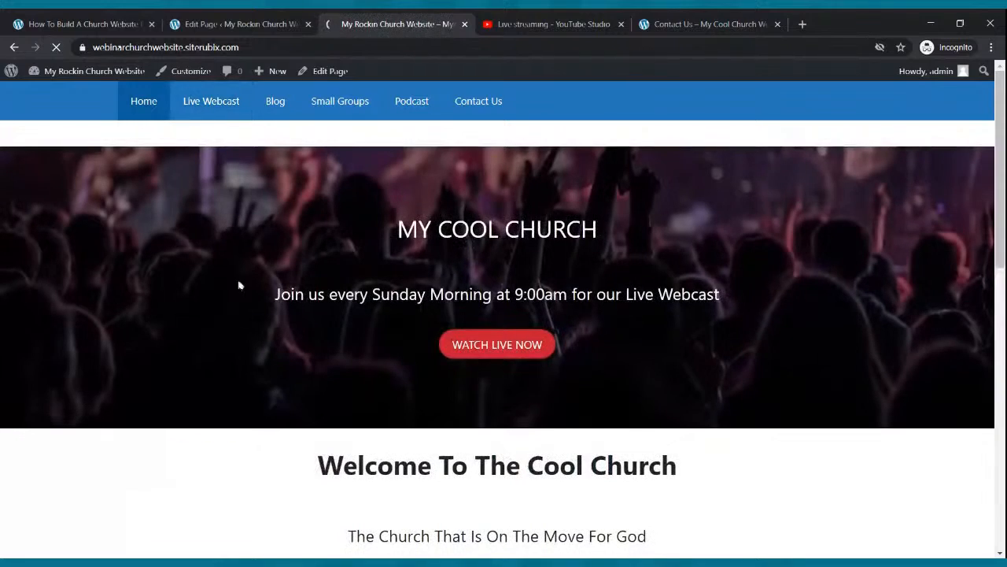
{"action": "scroll", "coordinate": [526, 357], "scroll_direction": "down", "scroll_amount": 3}
{"action": "scroll", "coordinate": [526, 356], "scroll_direction": "up", "scroll_amount": 2}
{"action": "scroll", "coordinate": [526, 357], "scroll_direction": "down", "scroll_amount": 2}
{"action": "left_click", "coordinate": [510, 403]}
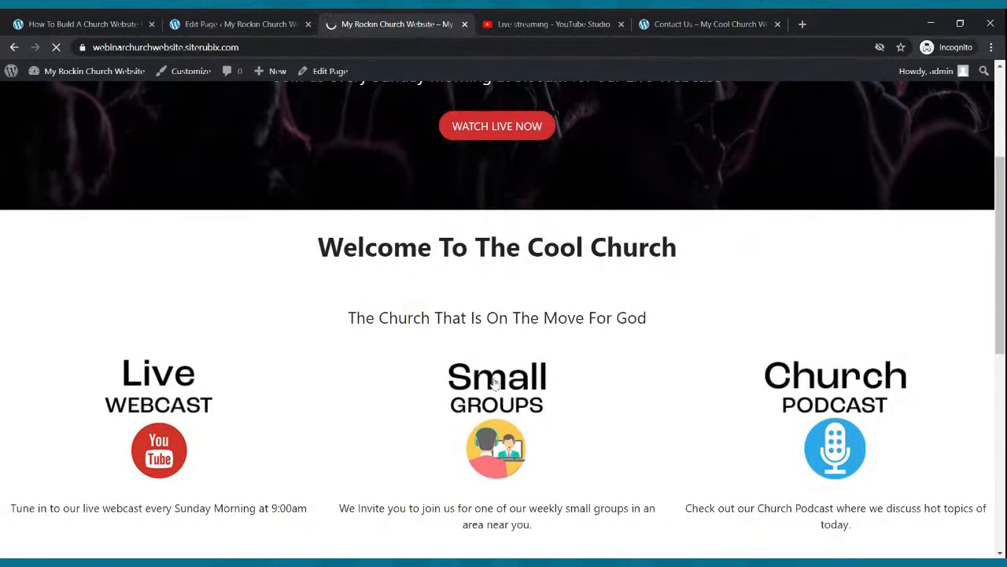
{"action": "scroll", "coordinate": [490, 377], "scroll_direction": "down", "scroll_amount": 2}
{"action": "scroll", "coordinate": [488, 373], "scroll_direction": "up", "scroll_amount": 2}
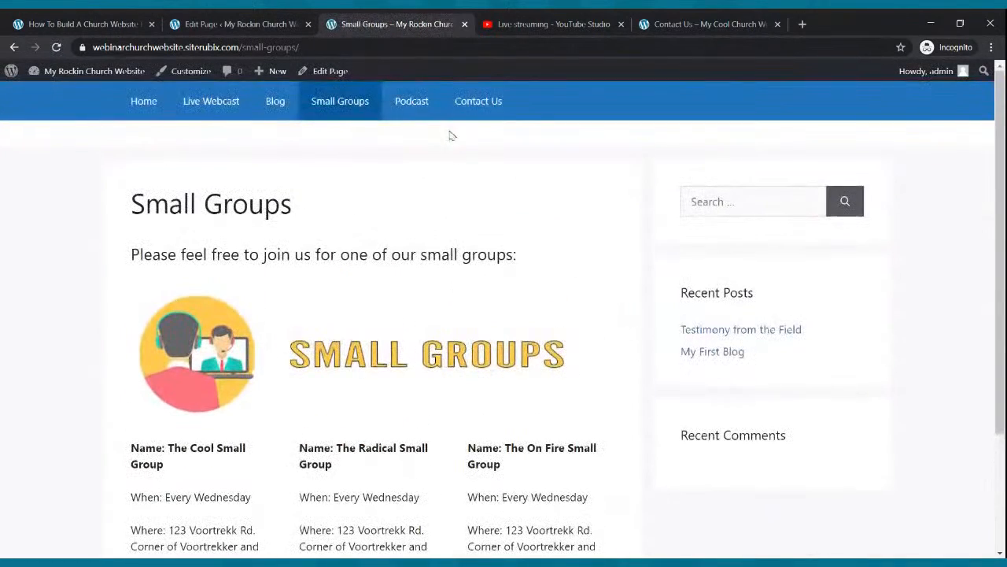
Step: Verify the Podcast and Contact Us pages load, then go back to the home page
{"action": "left_click", "coordinate": [416, 101]}
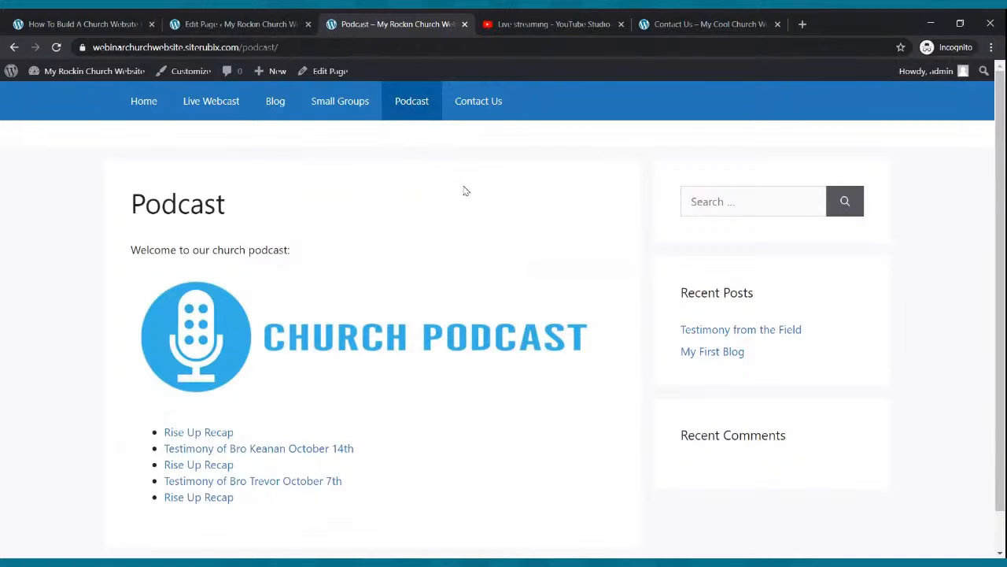
{"action": "scroll", "coordinate": [463, 190], "scroll_direction": "down", "scroll_amount": 1}
{"action": "scroll", "coordinate": [466, 181], "scroll_direction": "up", "scroll_amount": 1}
{"action": "left_click", "coordinate": [464, 112]}
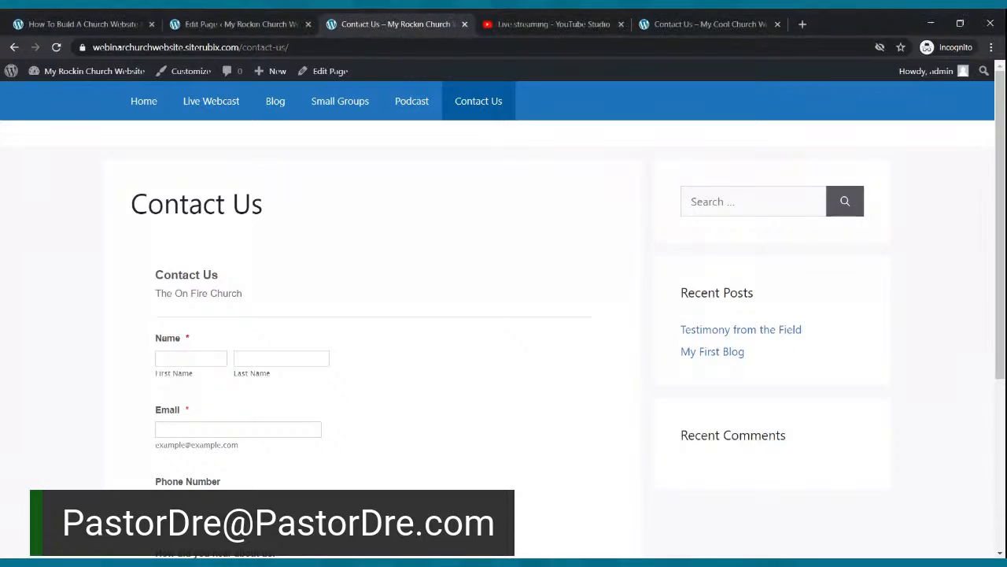
{"action": "left_click", "coordinate": [144, 102]}
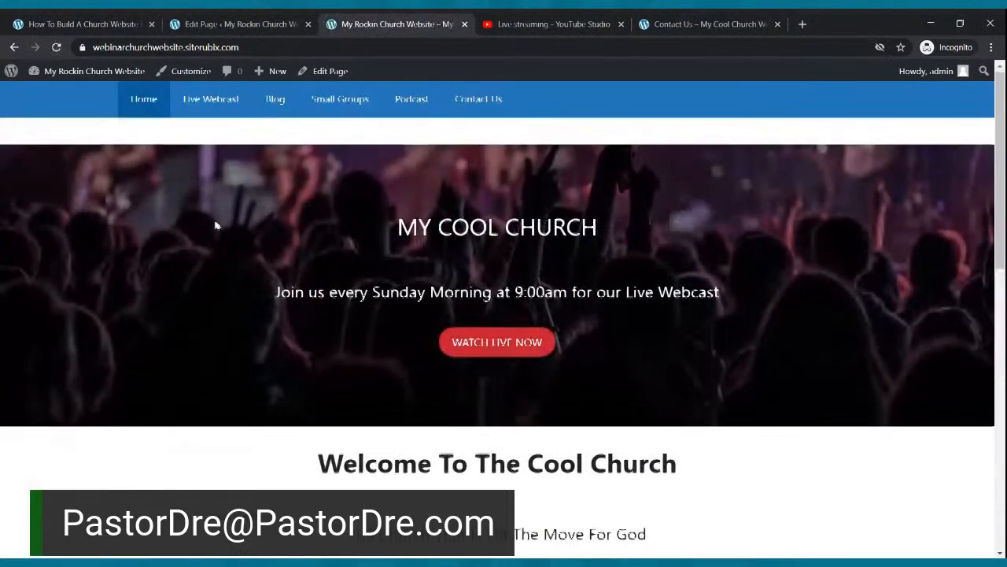
{"action": "scroll", "coordinate": [209, 231], "scroll_direction": "down", "scroll_amount": 9}
{"action": "scroll", "coordinate": [216, 204], "scroll_direction": "up", "scroll_amount": 9}
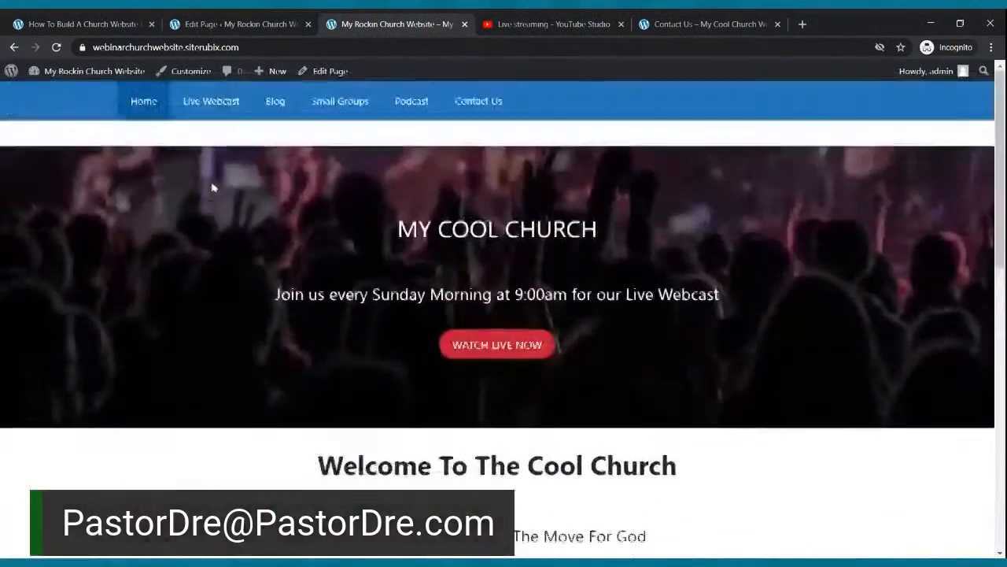
{"action": "left_click", "coordinate": [191, 106]}
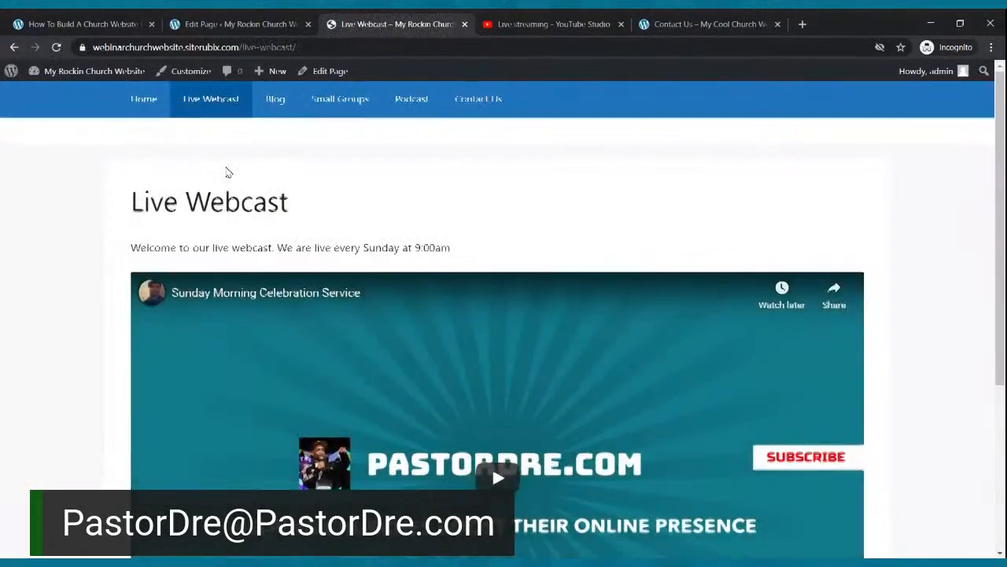
{"action": "scroll", "coordinate": [226, 171], "scroll_direction": "down", "scroll_amount": 3}
{"action": "scroll", "coordinate": [225, 170], "scroll_direction": "up", "scroll_amount": 3}
{"action": "left_click", "coordinate": [281, 107]}
{"action": "scroll", "coordinate": [306, 207], "scroll_direction": "down", "scroll_amount": 3}
{"action": "scroll", "coordinate": [307, 211], "scroll_direction": "up", "scroll_amount": 2}
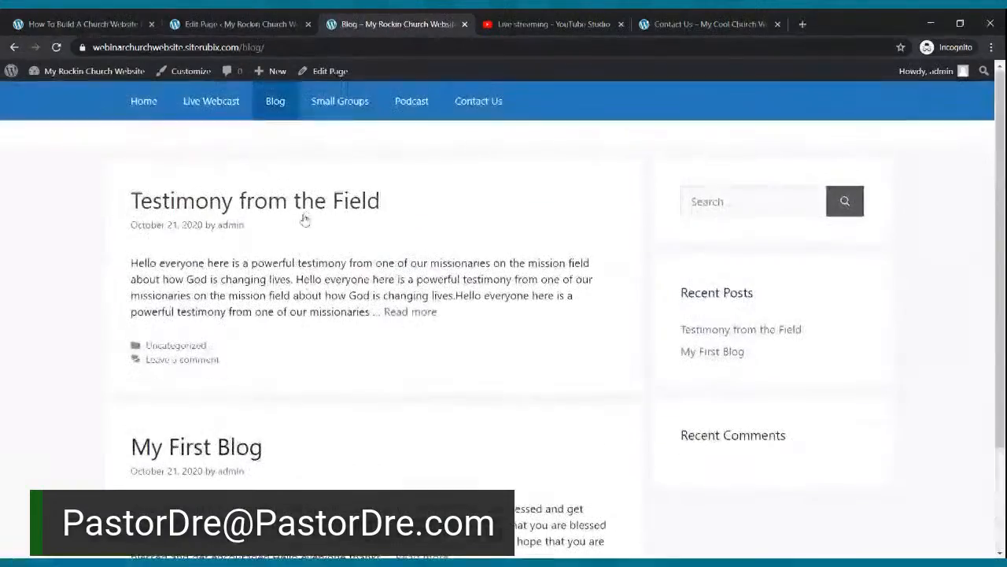
{"action": "left_click", "coordinate": [340, 104]}
{"action": "scroll", "coordinate": [334, 150], "scroll_direction": "down", "scroll_amount": 2}
{"action": "scroll", "coordinate": [336, 151], "scroll_direction": "up", "scroll_amount": 2}
{"action": "left_click", "coordinate": [401, 104]}
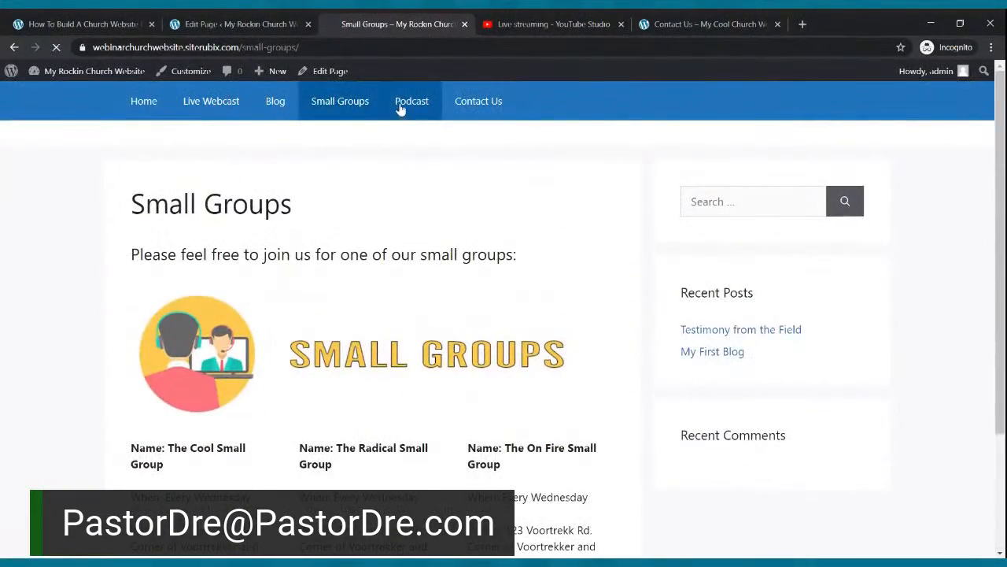
{"action": "scroll", "coordinate": [475, 189], "scroll_direction": "down", "scroll_amount": 1}
{"action": "scroll", "coordinate": [474, 189], "scroll_direction": "up", "scroll_amount": 1}
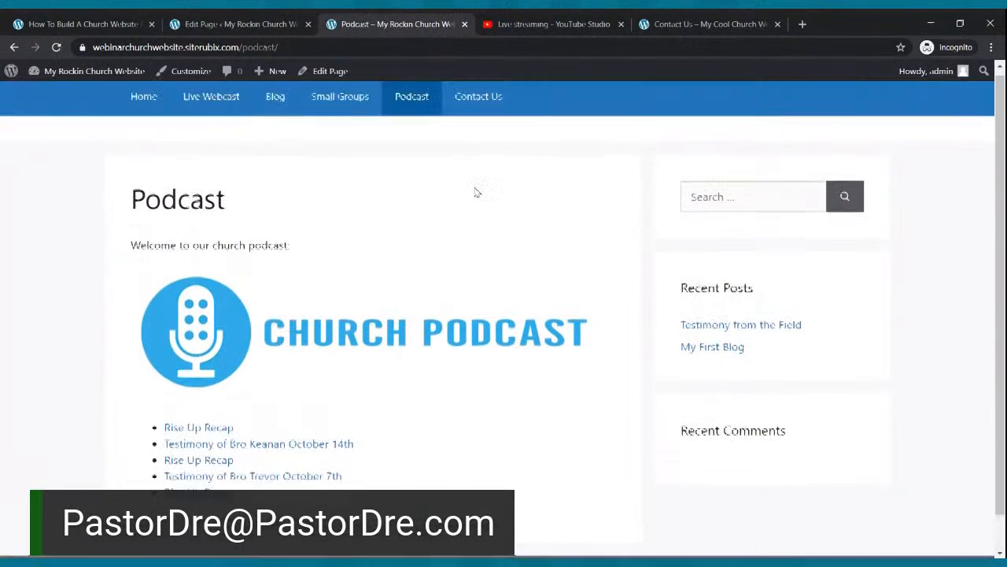
{"action": "left_click", "coordinate": [492, 109]}
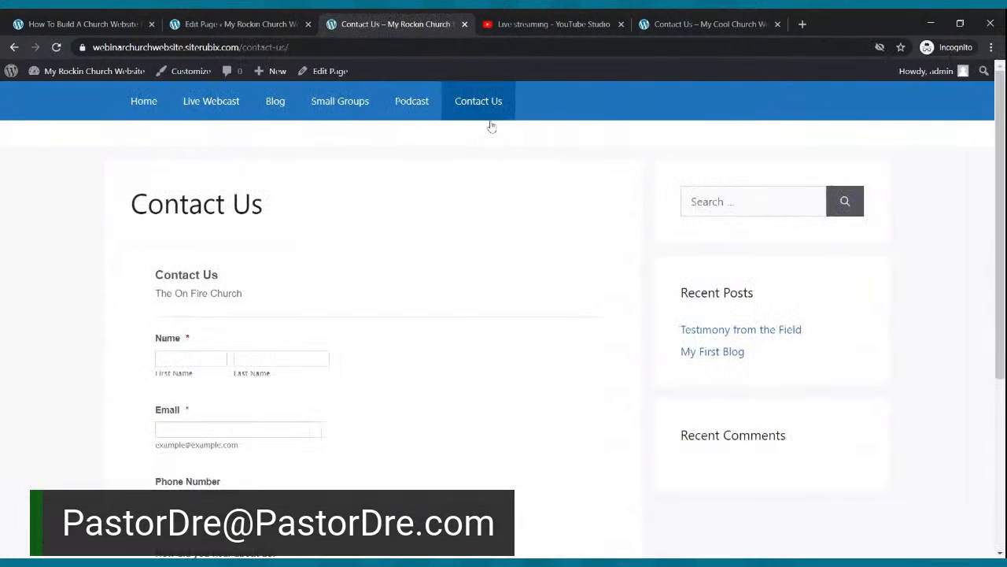